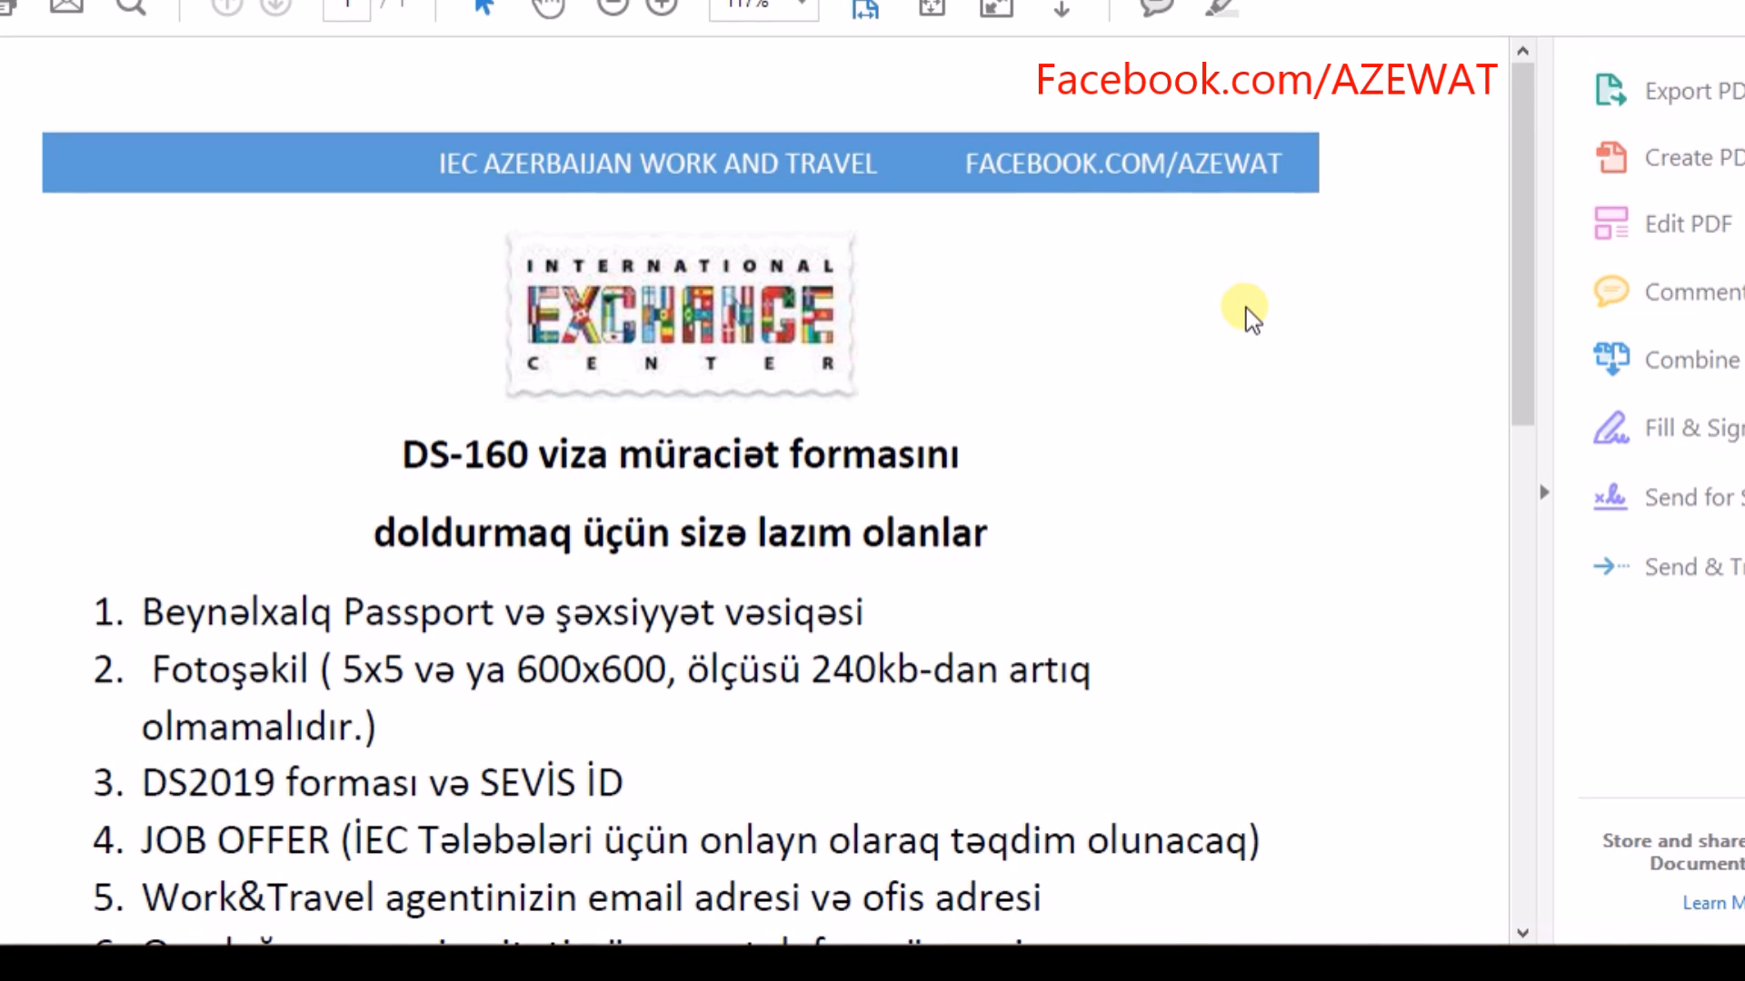
- Read through the checklist of documents and details required for the DS-160 visa application form, including passport, photo, DS2019, and contacts
scroll(1246, 308, "down", 5)
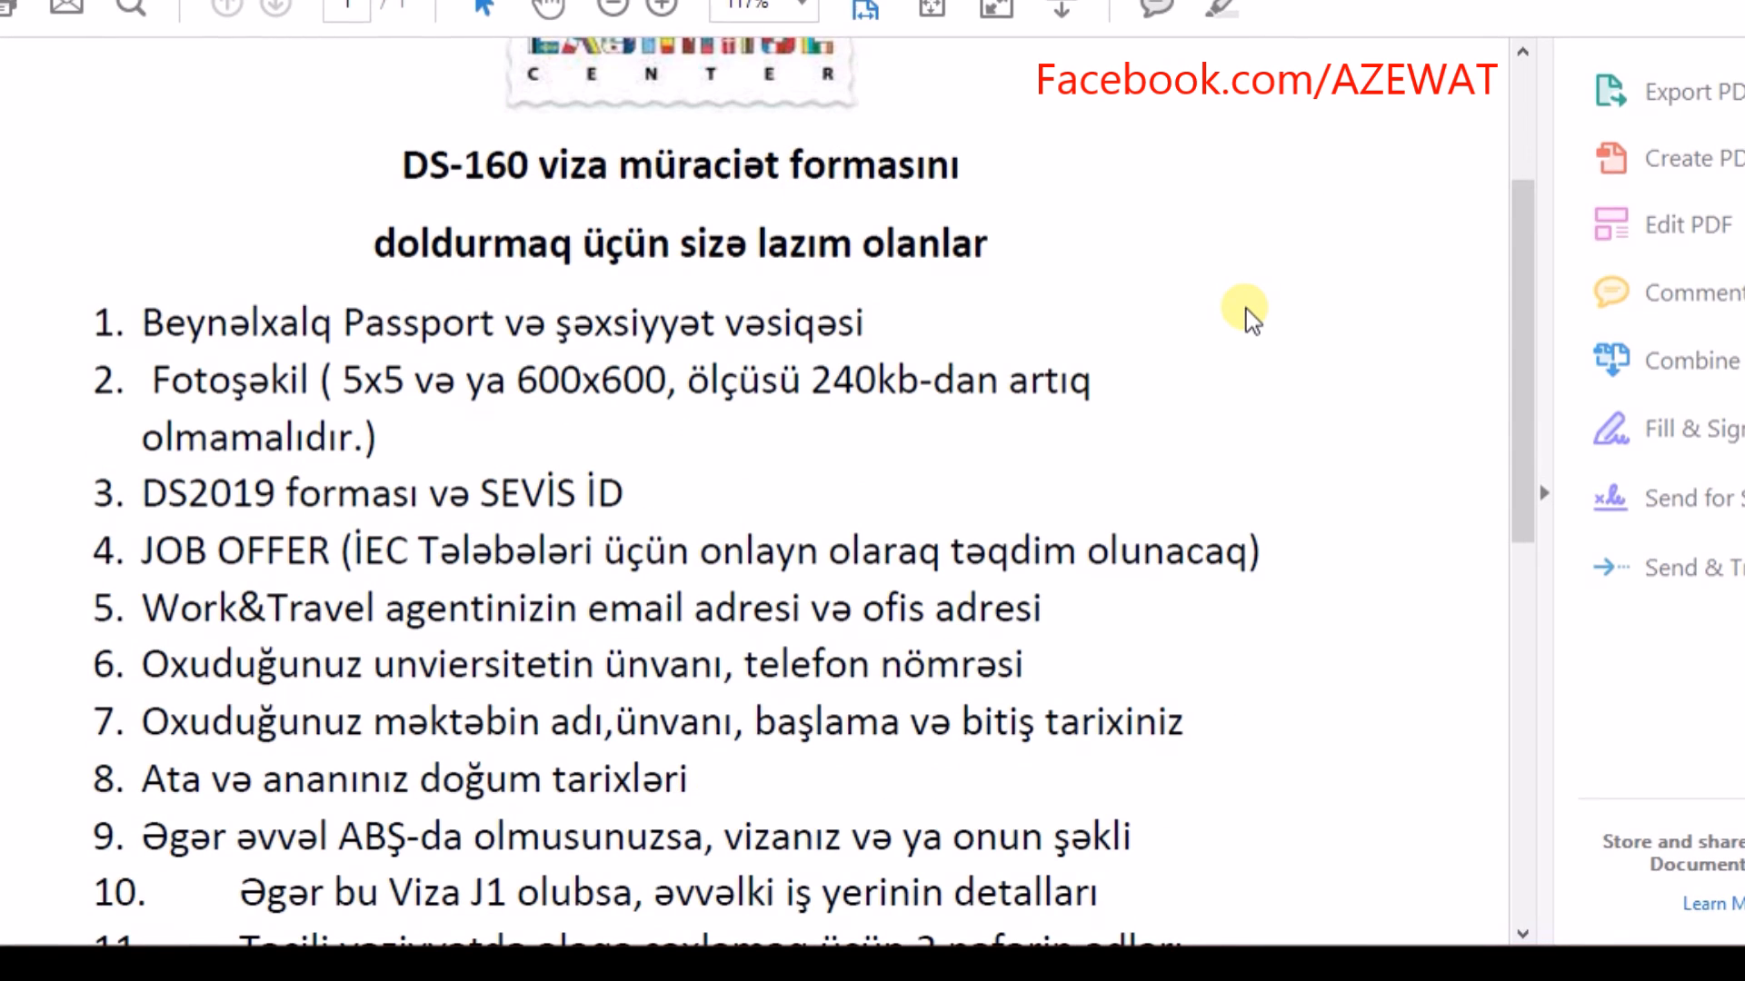
scroll(1246, 309, "down", 3)
scroll(1246, 309, "up", 3)
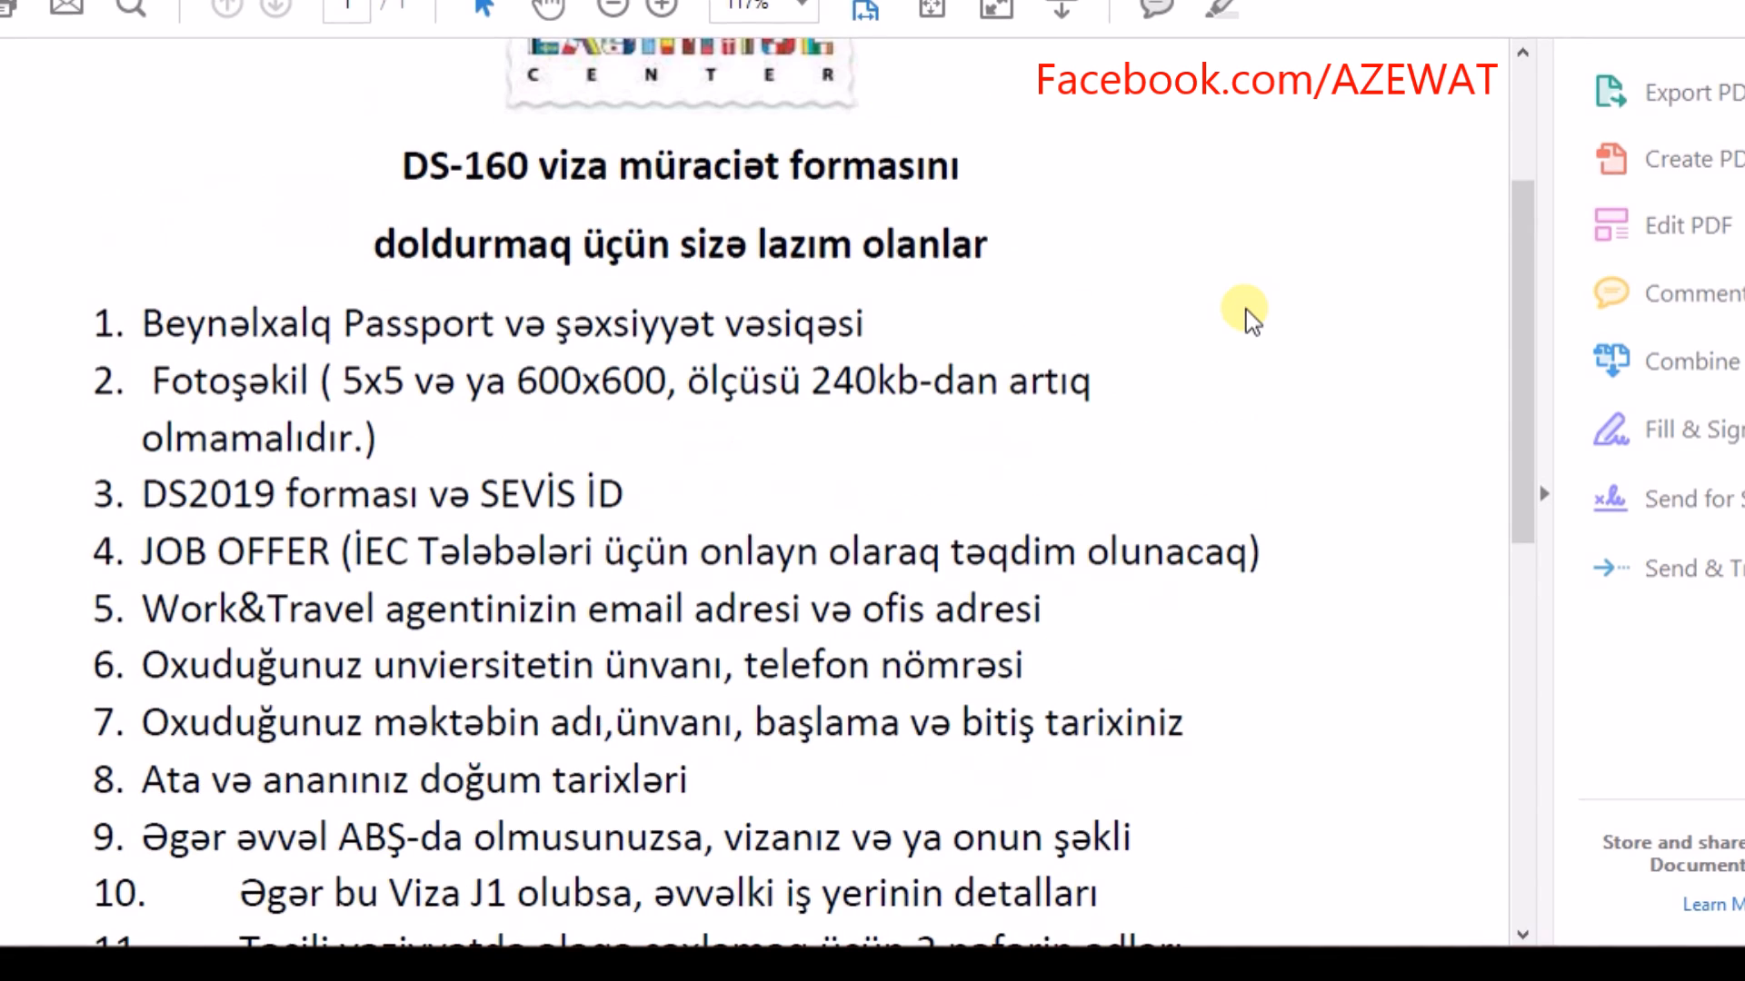
scroll(1246, 309, "down", 3)
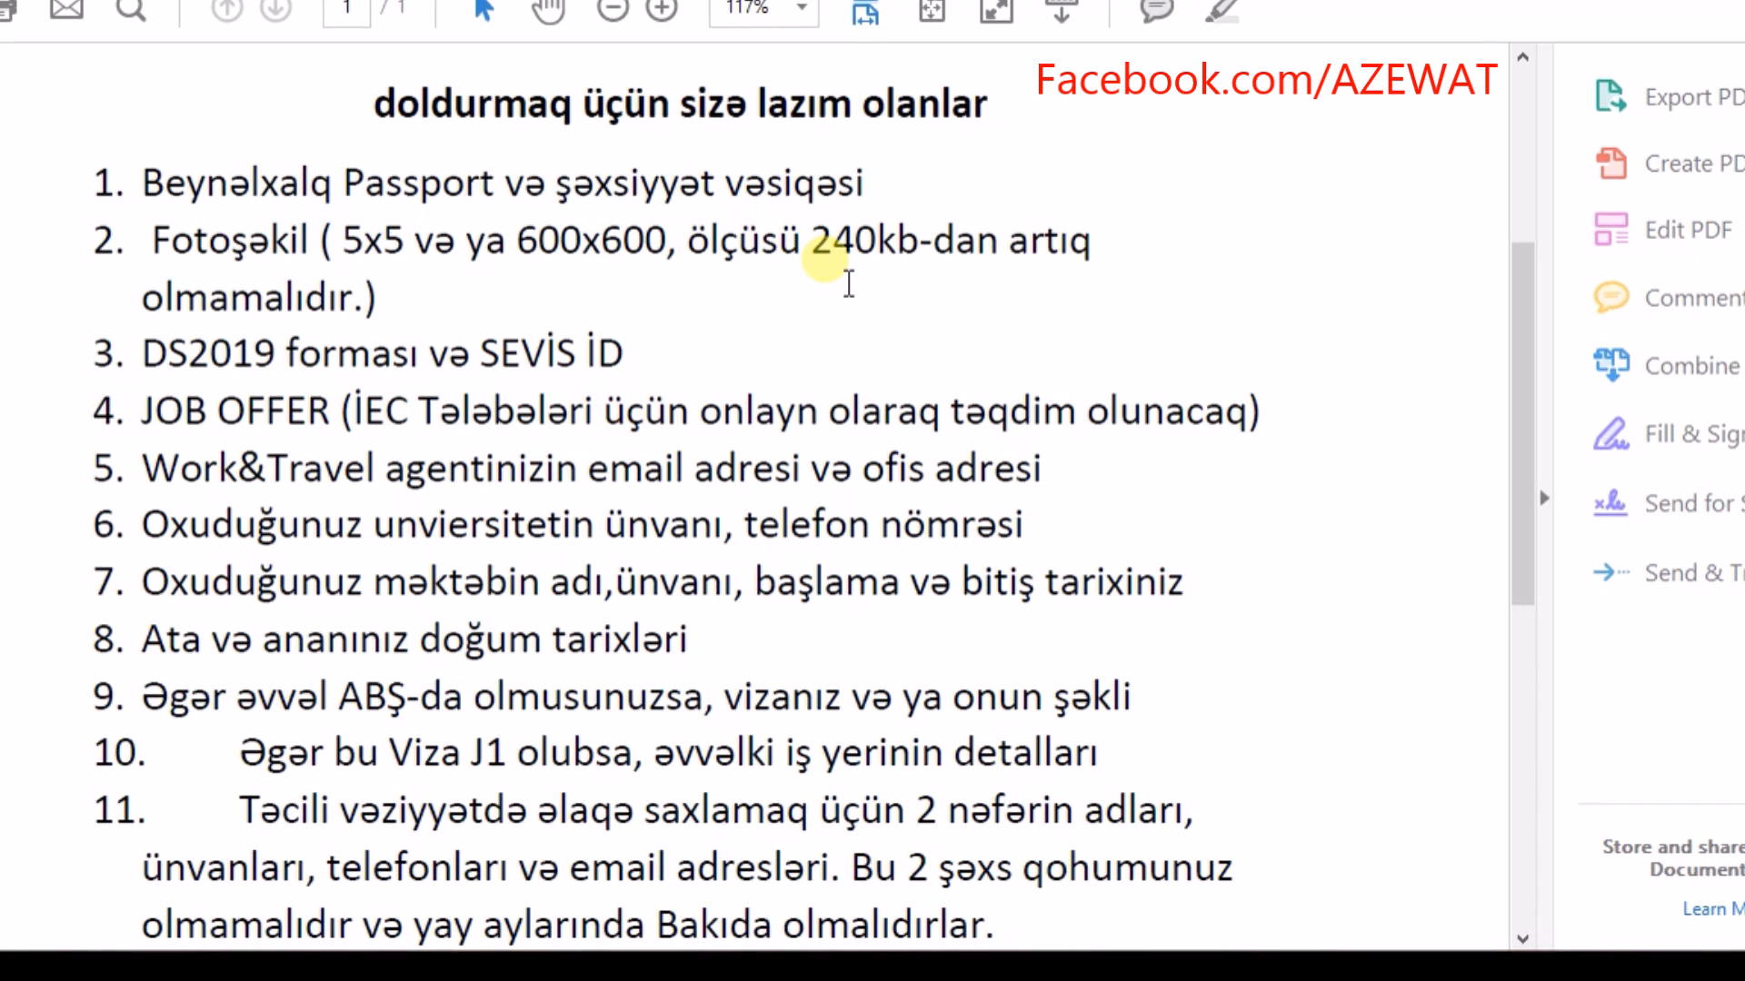
scroll(848, 283, "down", 1)
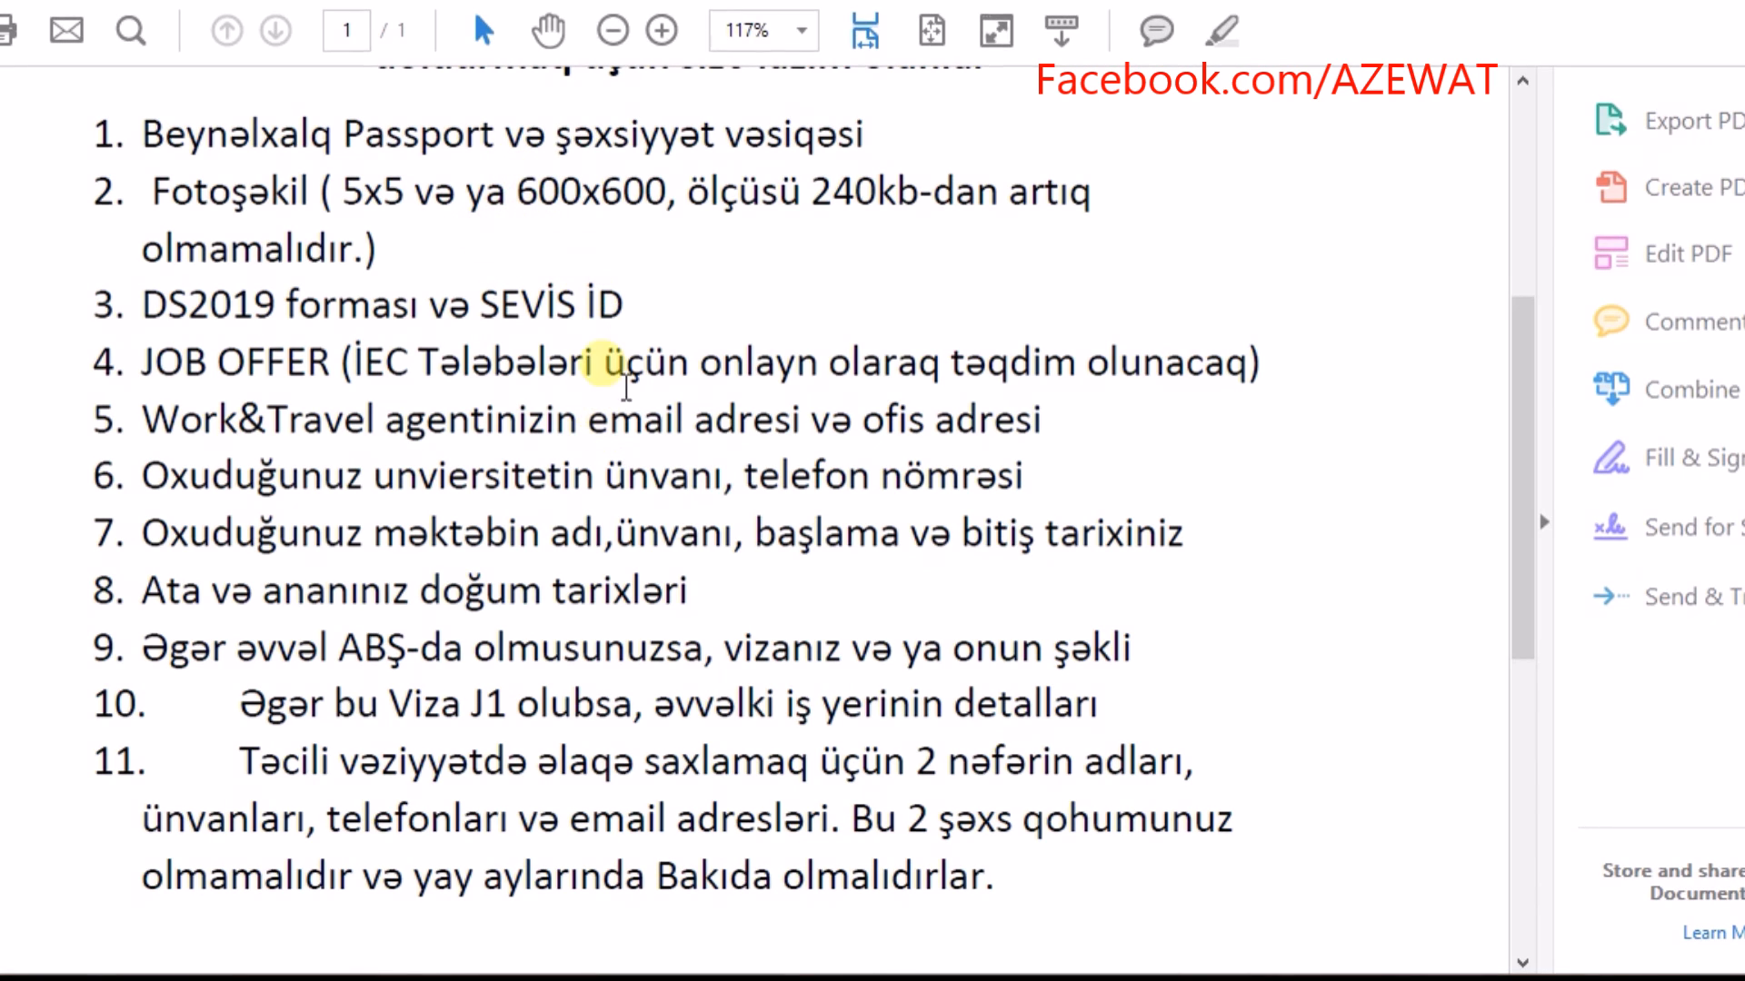
scroll(654, 309, "up", 3)
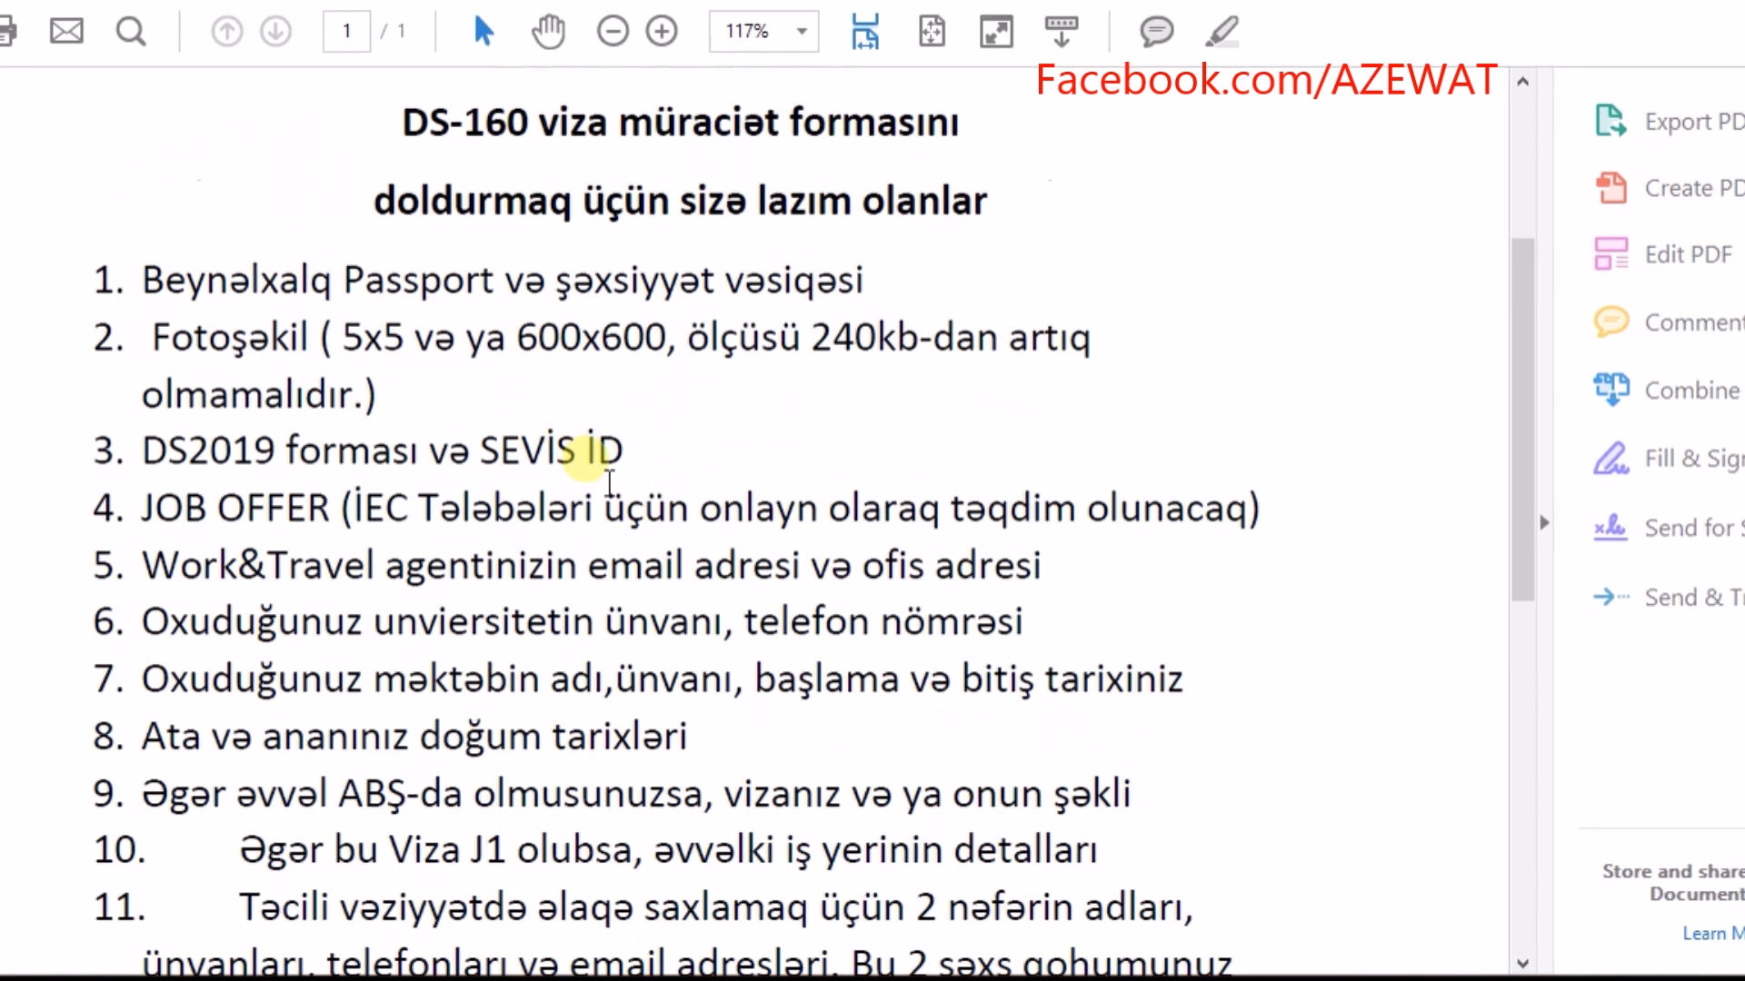
scroll(610, 482, "up", 2)
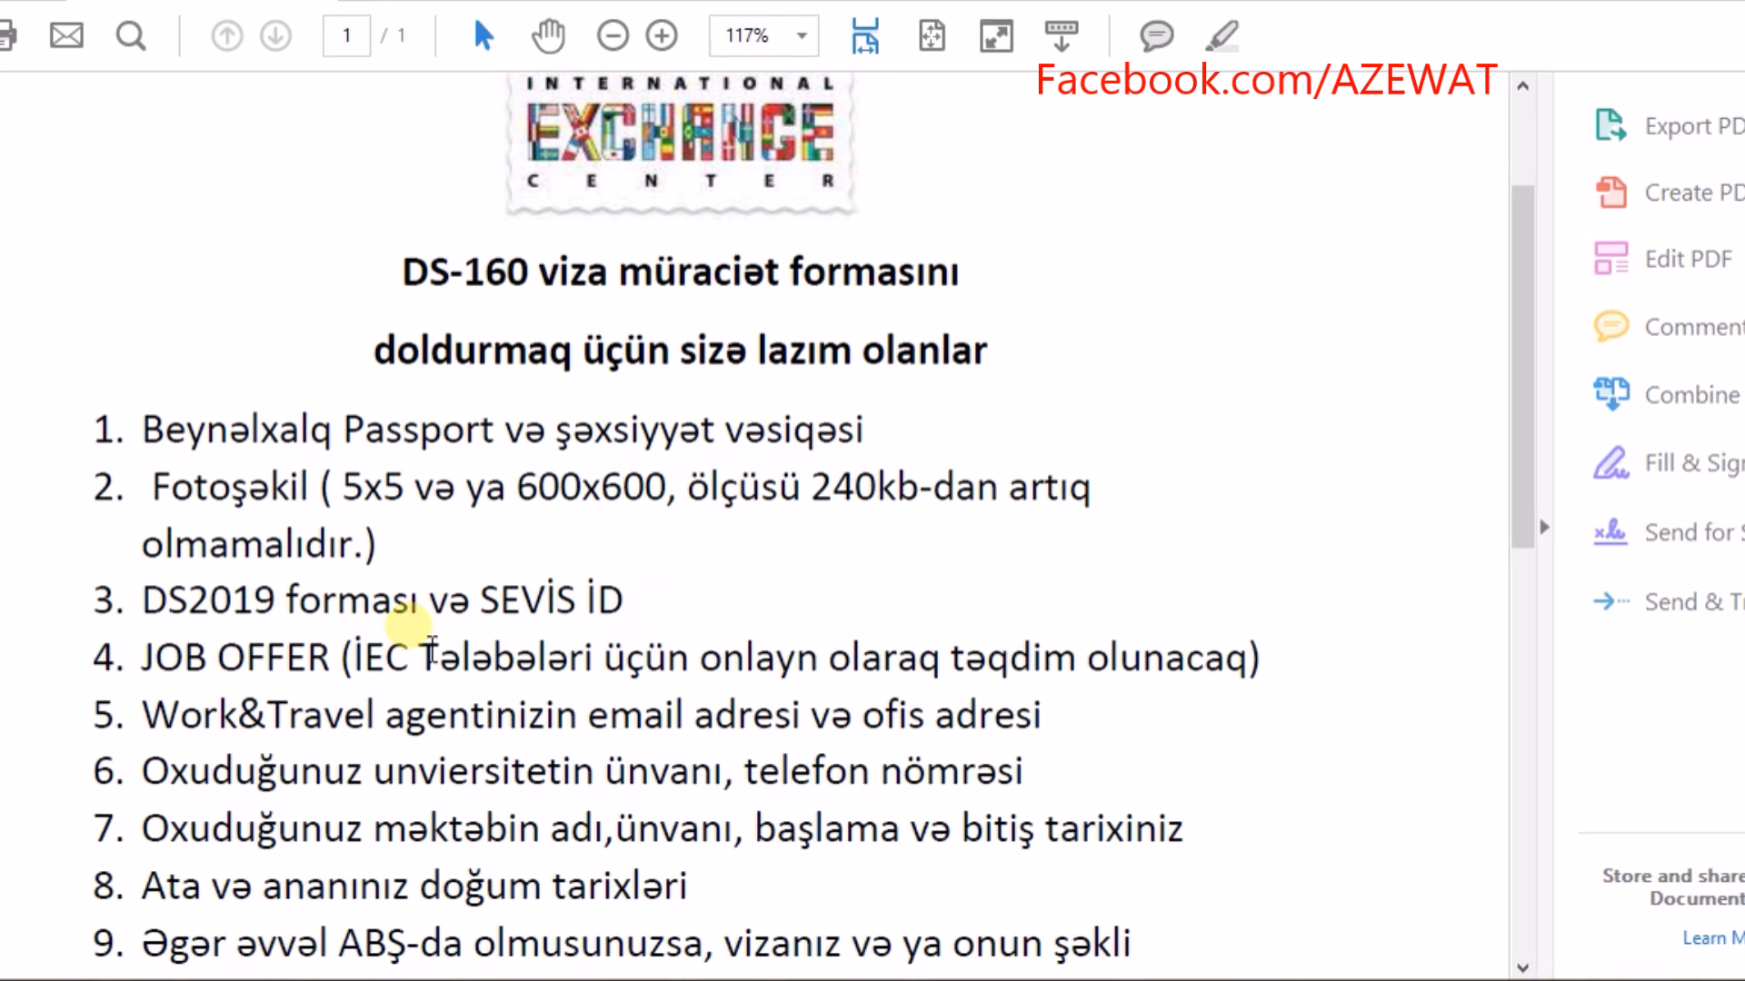
scroll(671, 625, "up", 1)
scroll(636, 609, "down", 1)
scroll(346, 636, "down", 1)
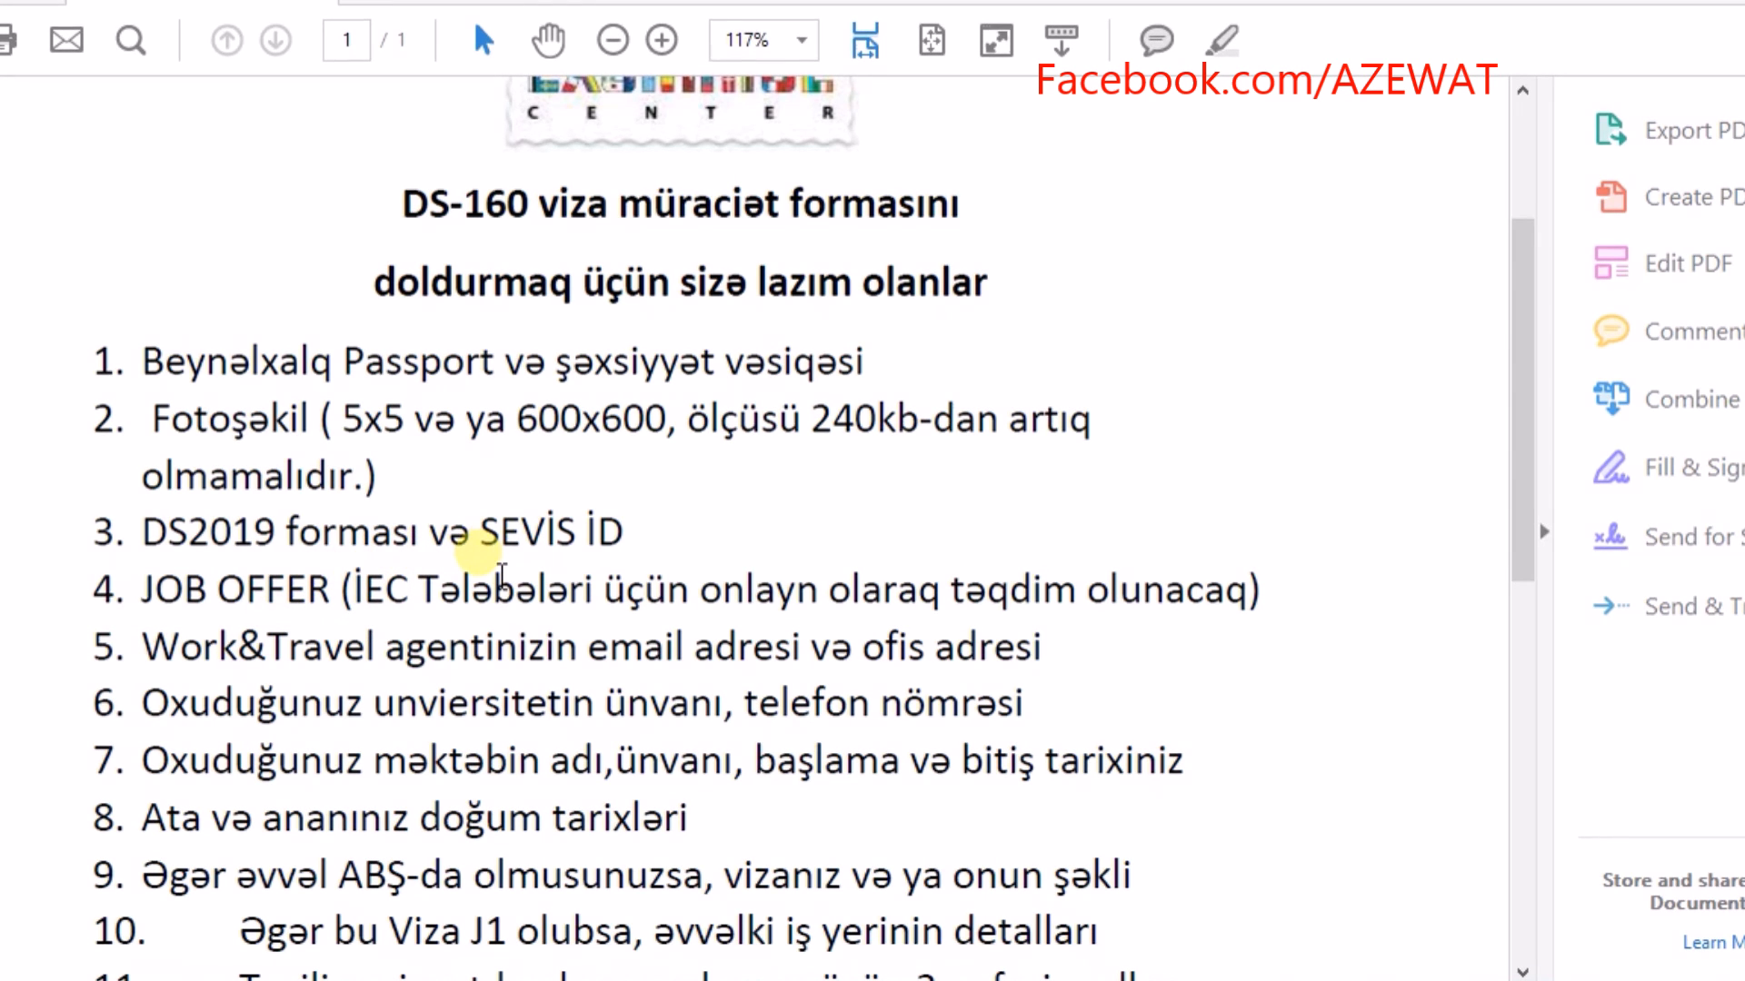
scroll(649, 555, "down", 1)
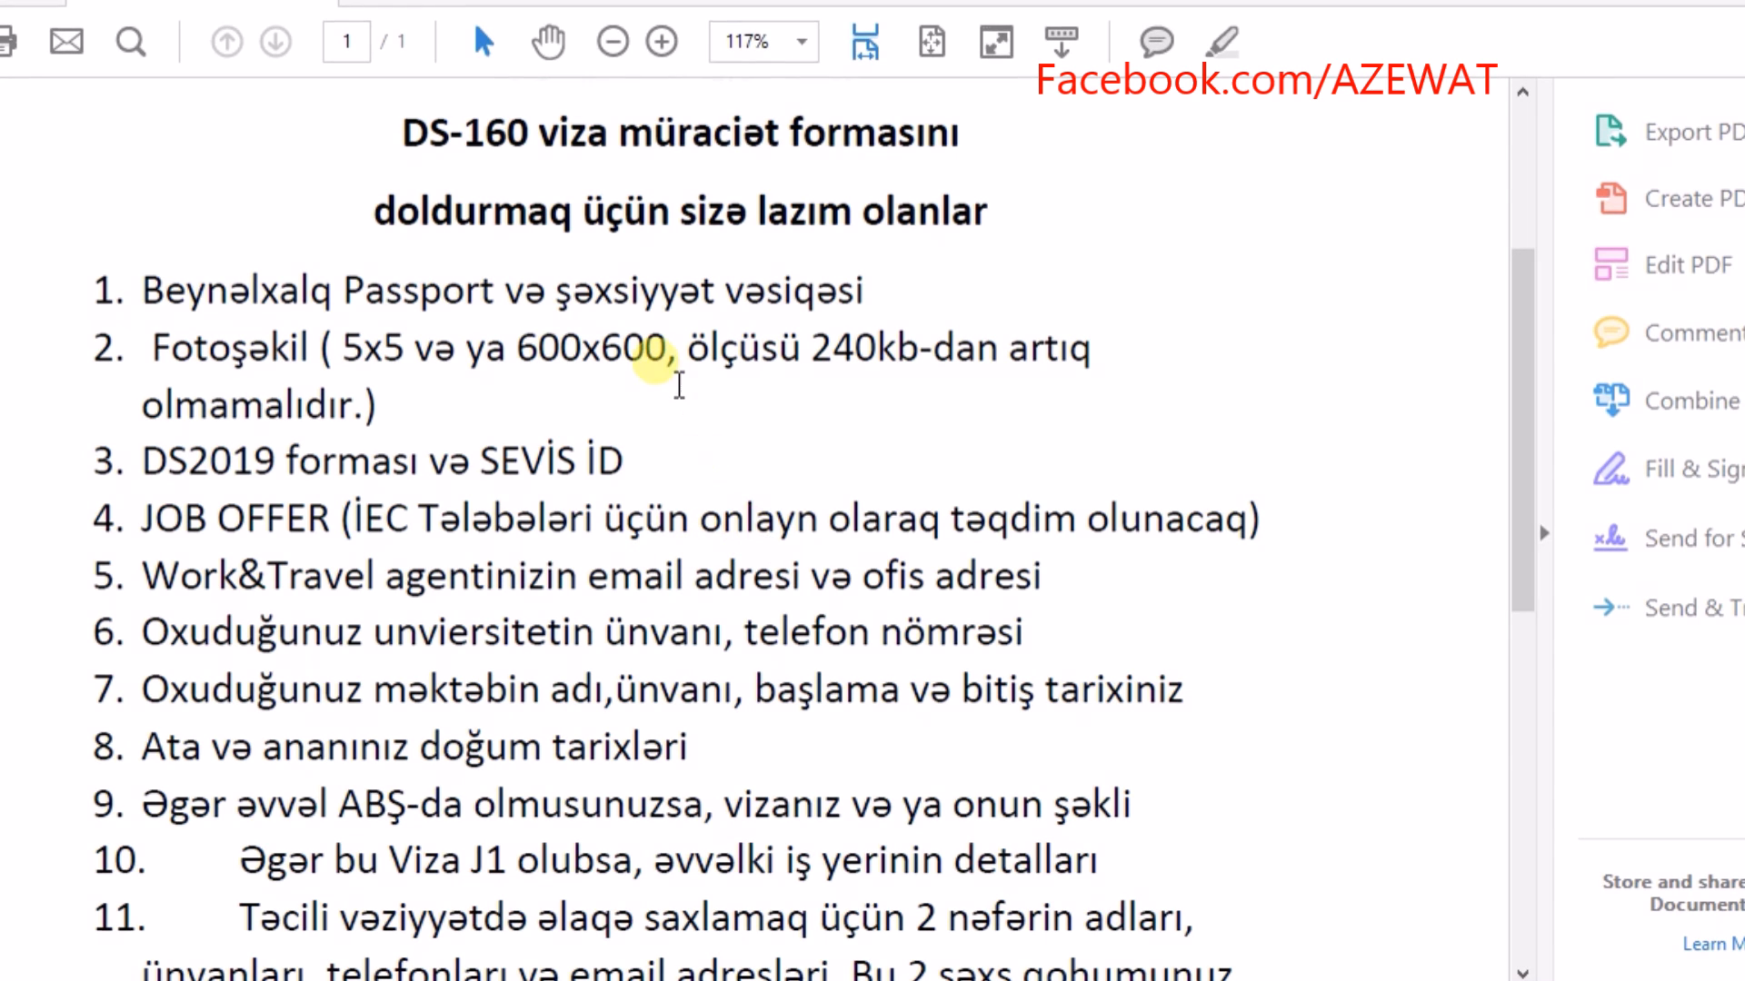
scroll(627, 361, "down", 3)
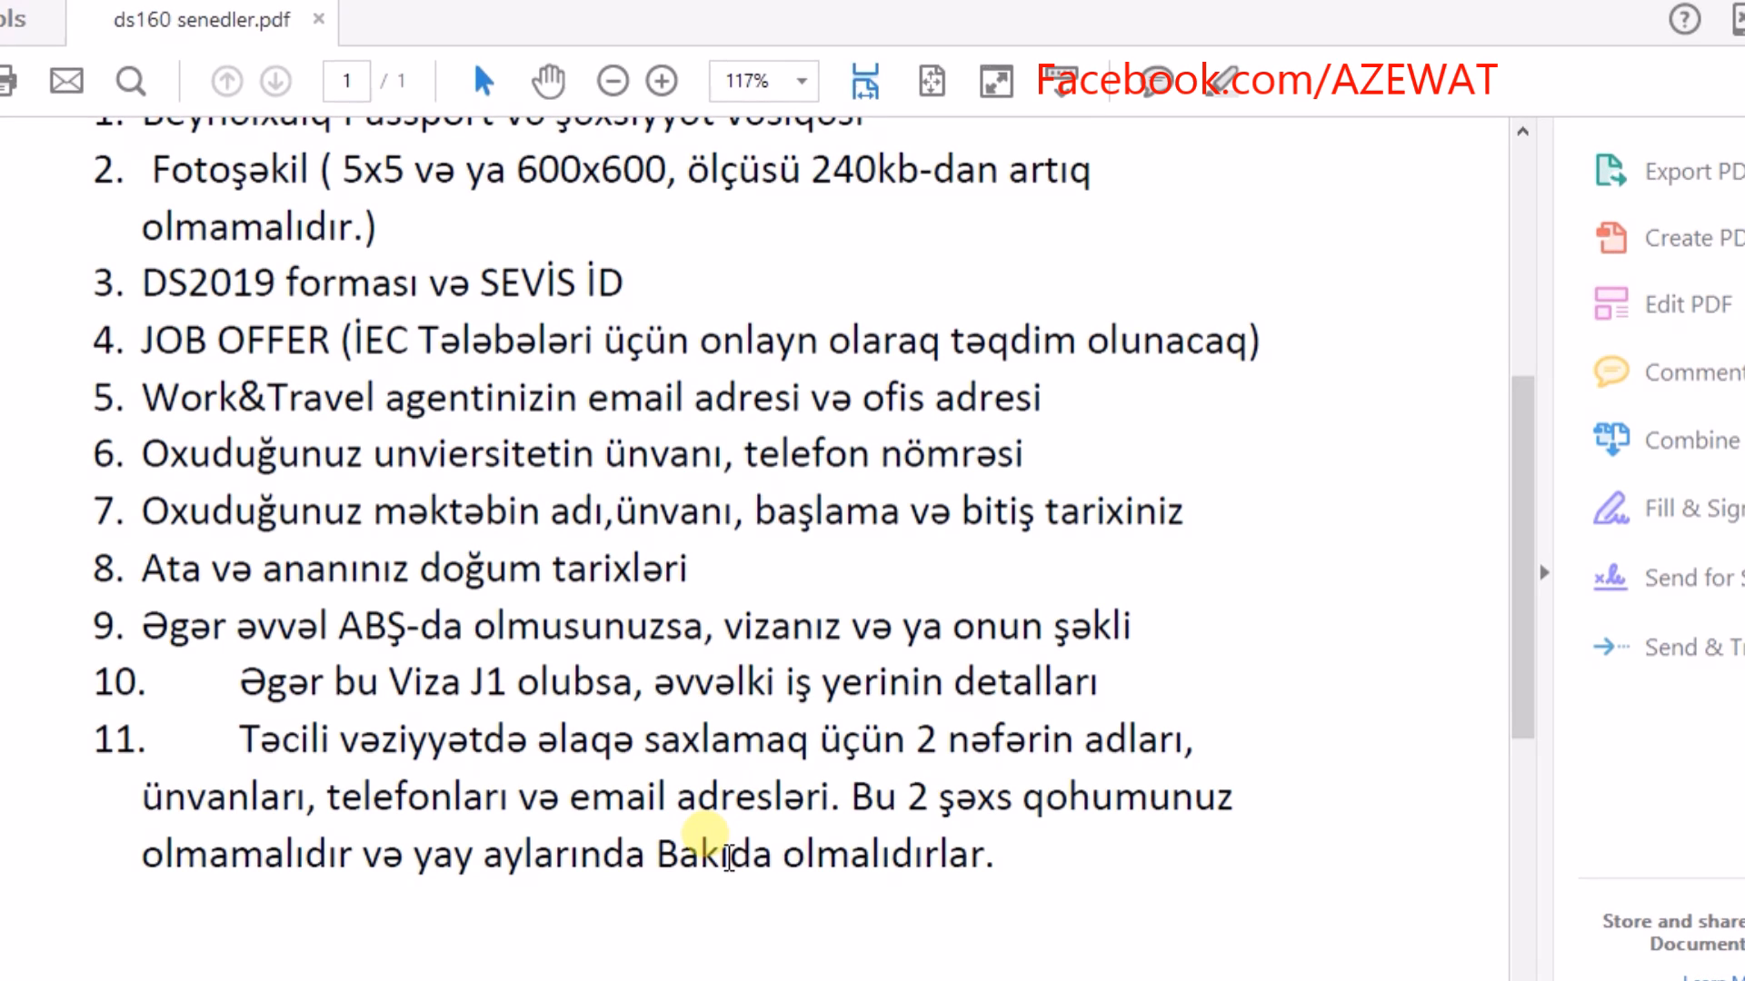
scroll(827, 781, "up", 6)
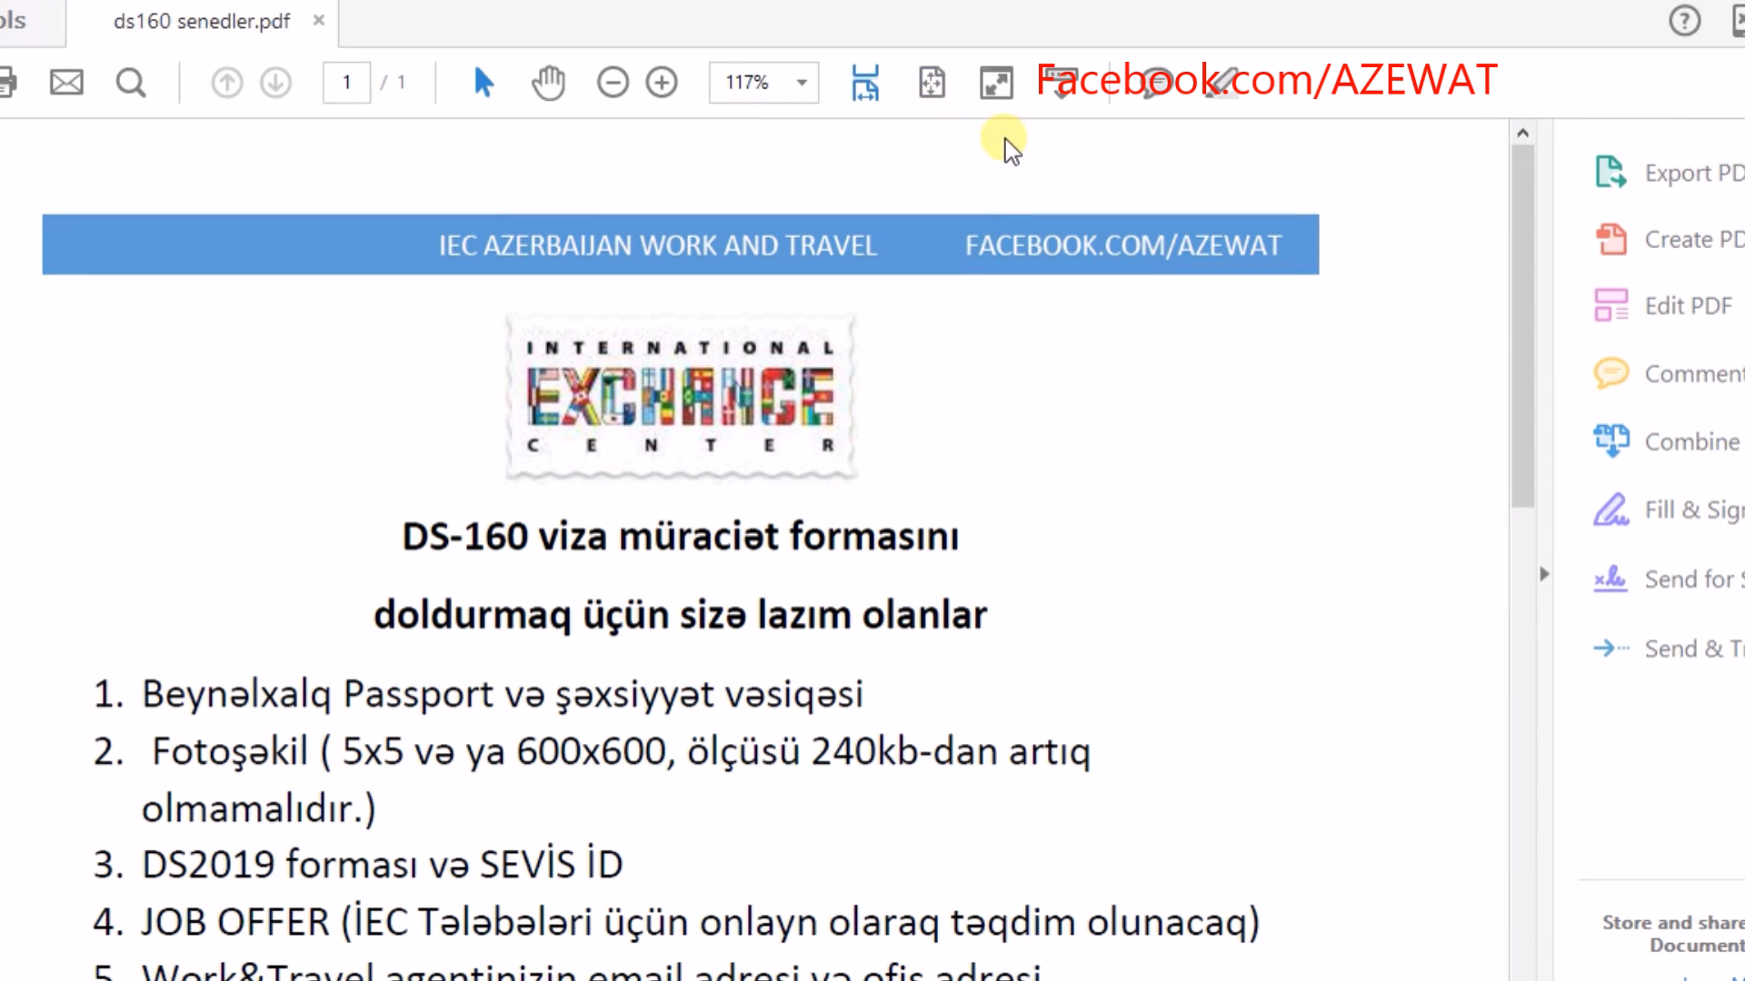
- Examine the FACEBOOK.COM/AZEWAT address in the document's blue header banner
scroll(700, 527, "down", 1)
scroll(863, 341, "up", 1)
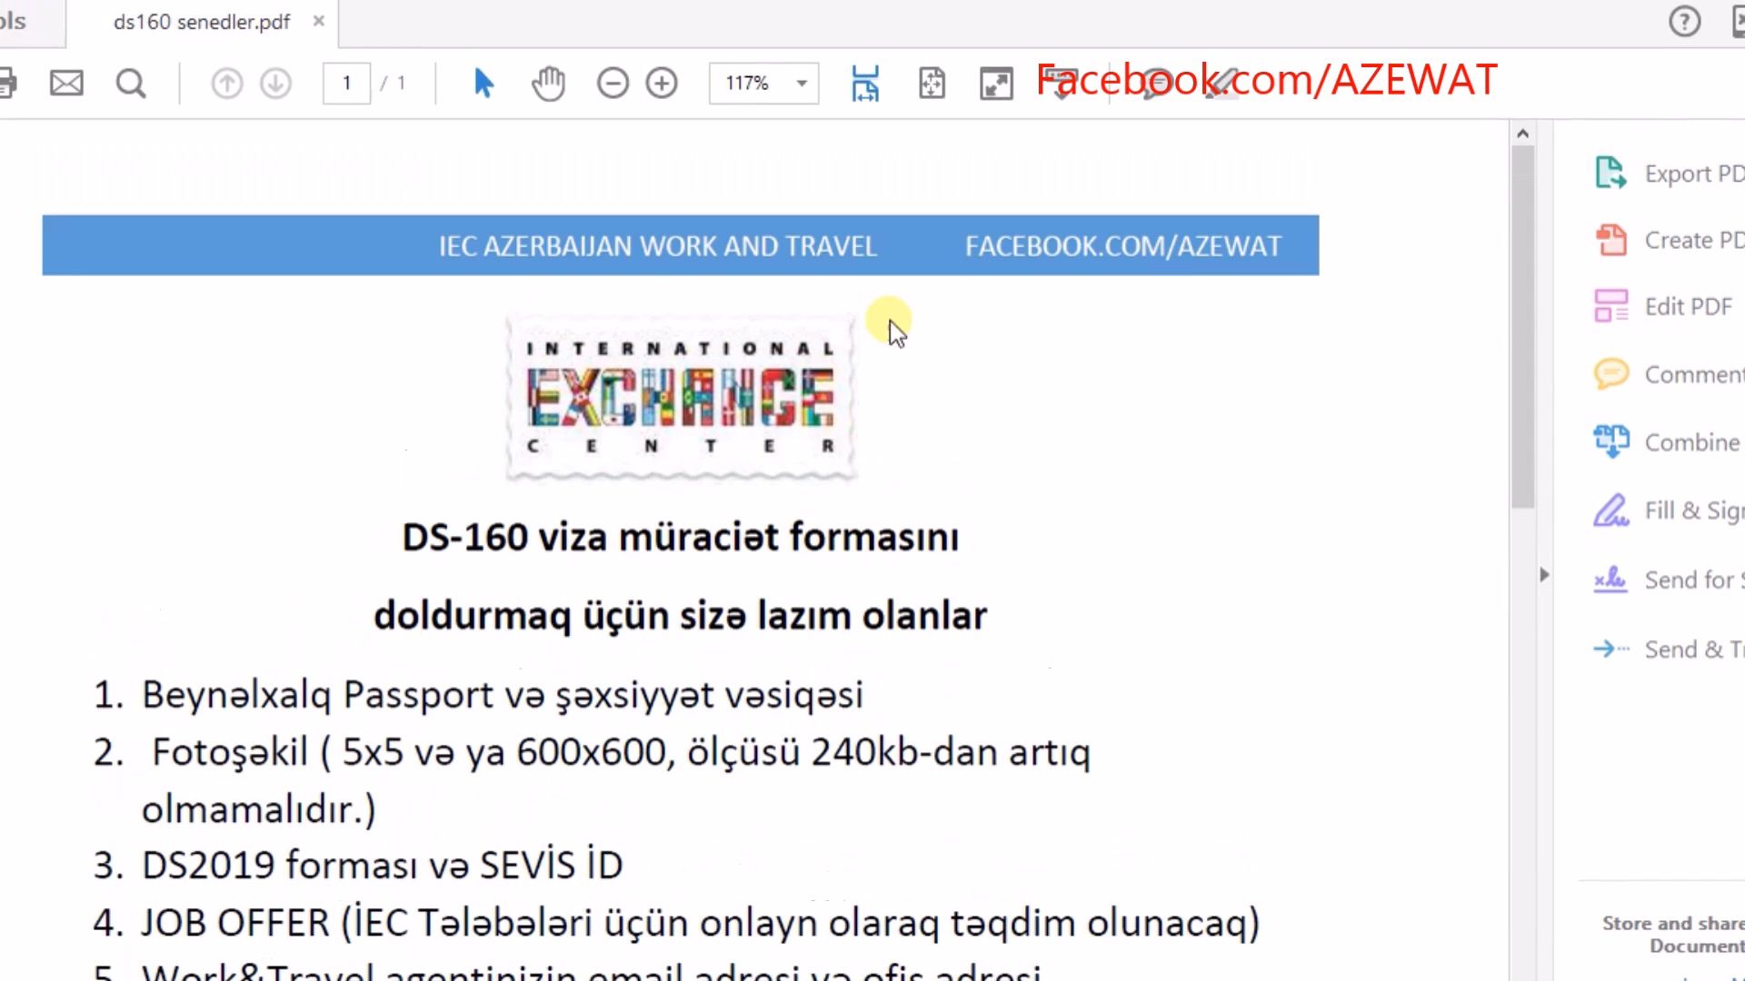
mouse_move(984, 269)
left_mouse_down()
mouse_move(1290, 273)
mouse_move(985, 281)
left_mouse_up()
left_click(1311, 278)
left_click(954, 355)
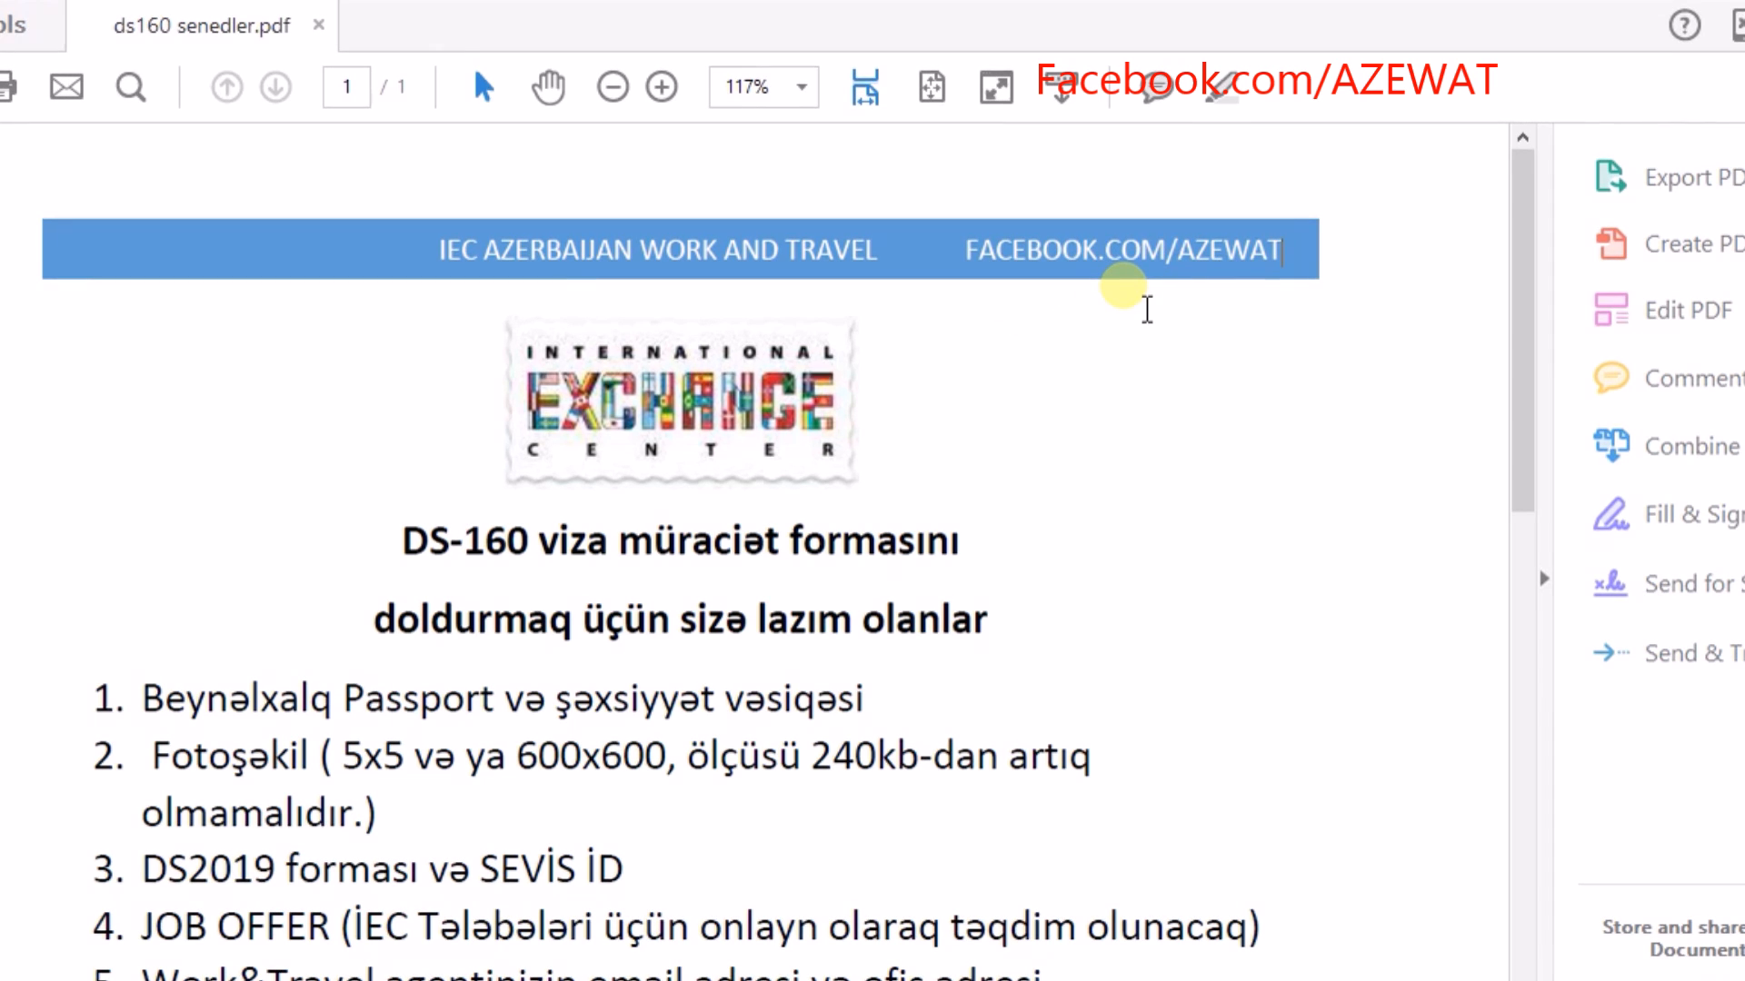
left_click_drag(1317, 281, 965, 328)
left_click(966, 327)
scroll(706, 487, "down", 1)
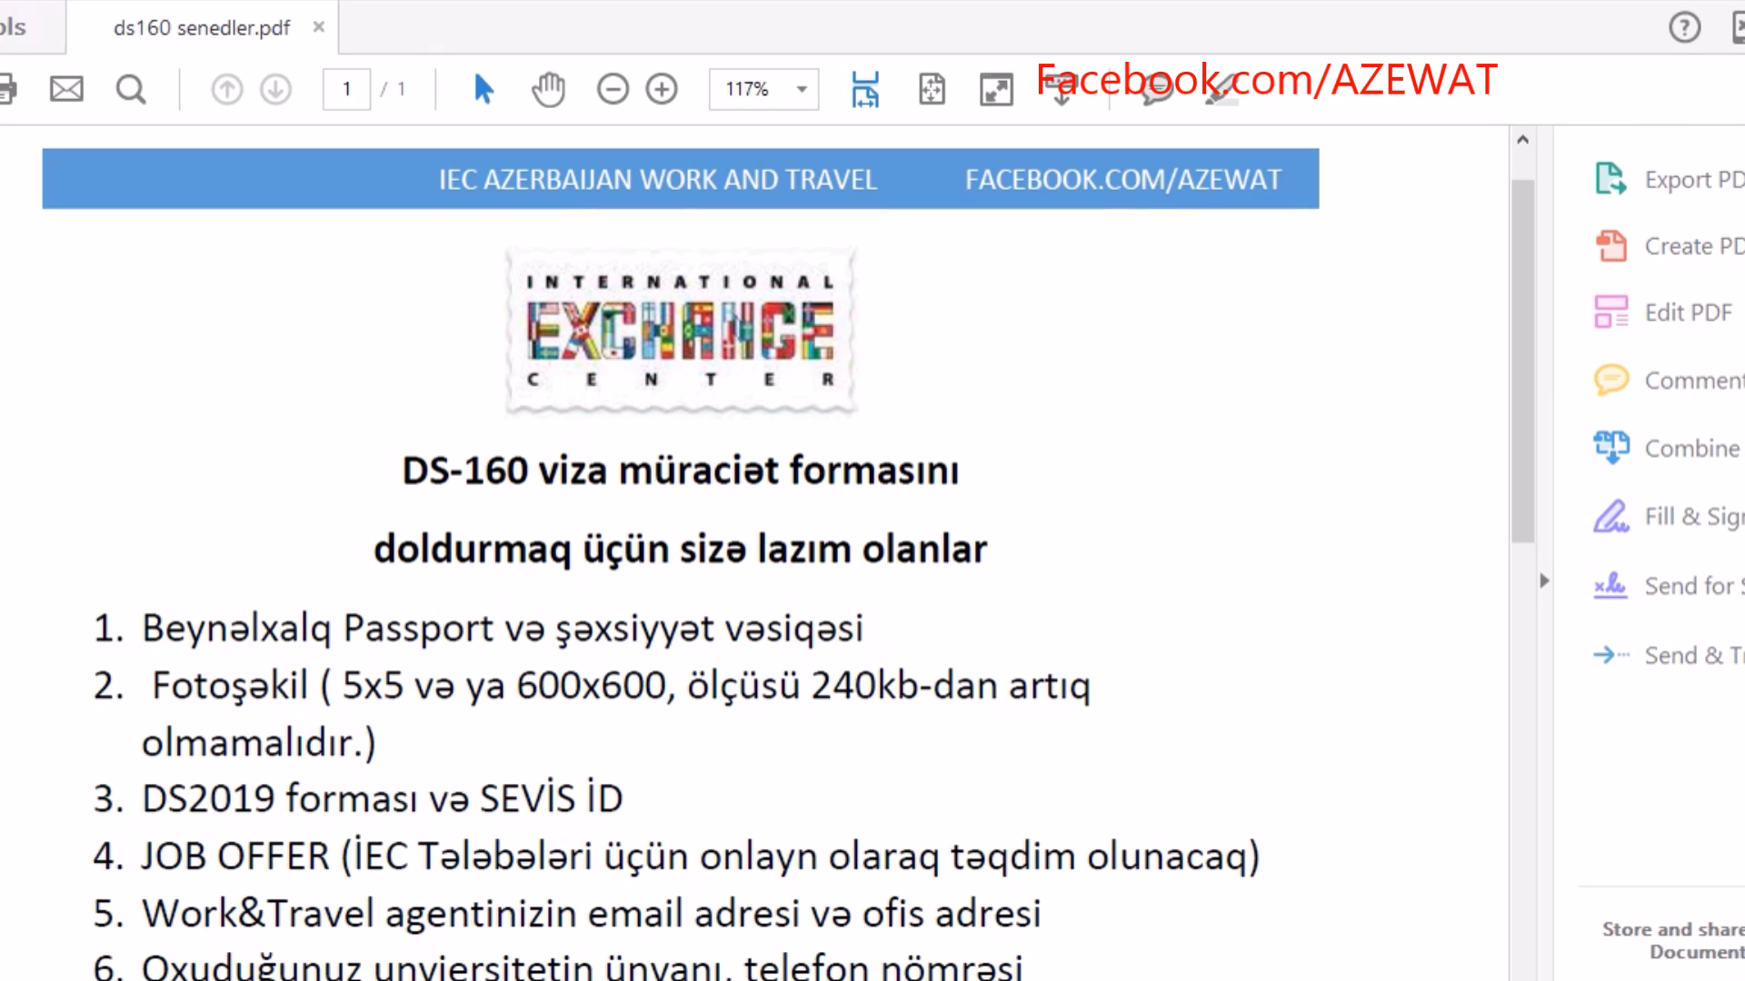
mouse_move(36, 979)
left_click(72, 909)
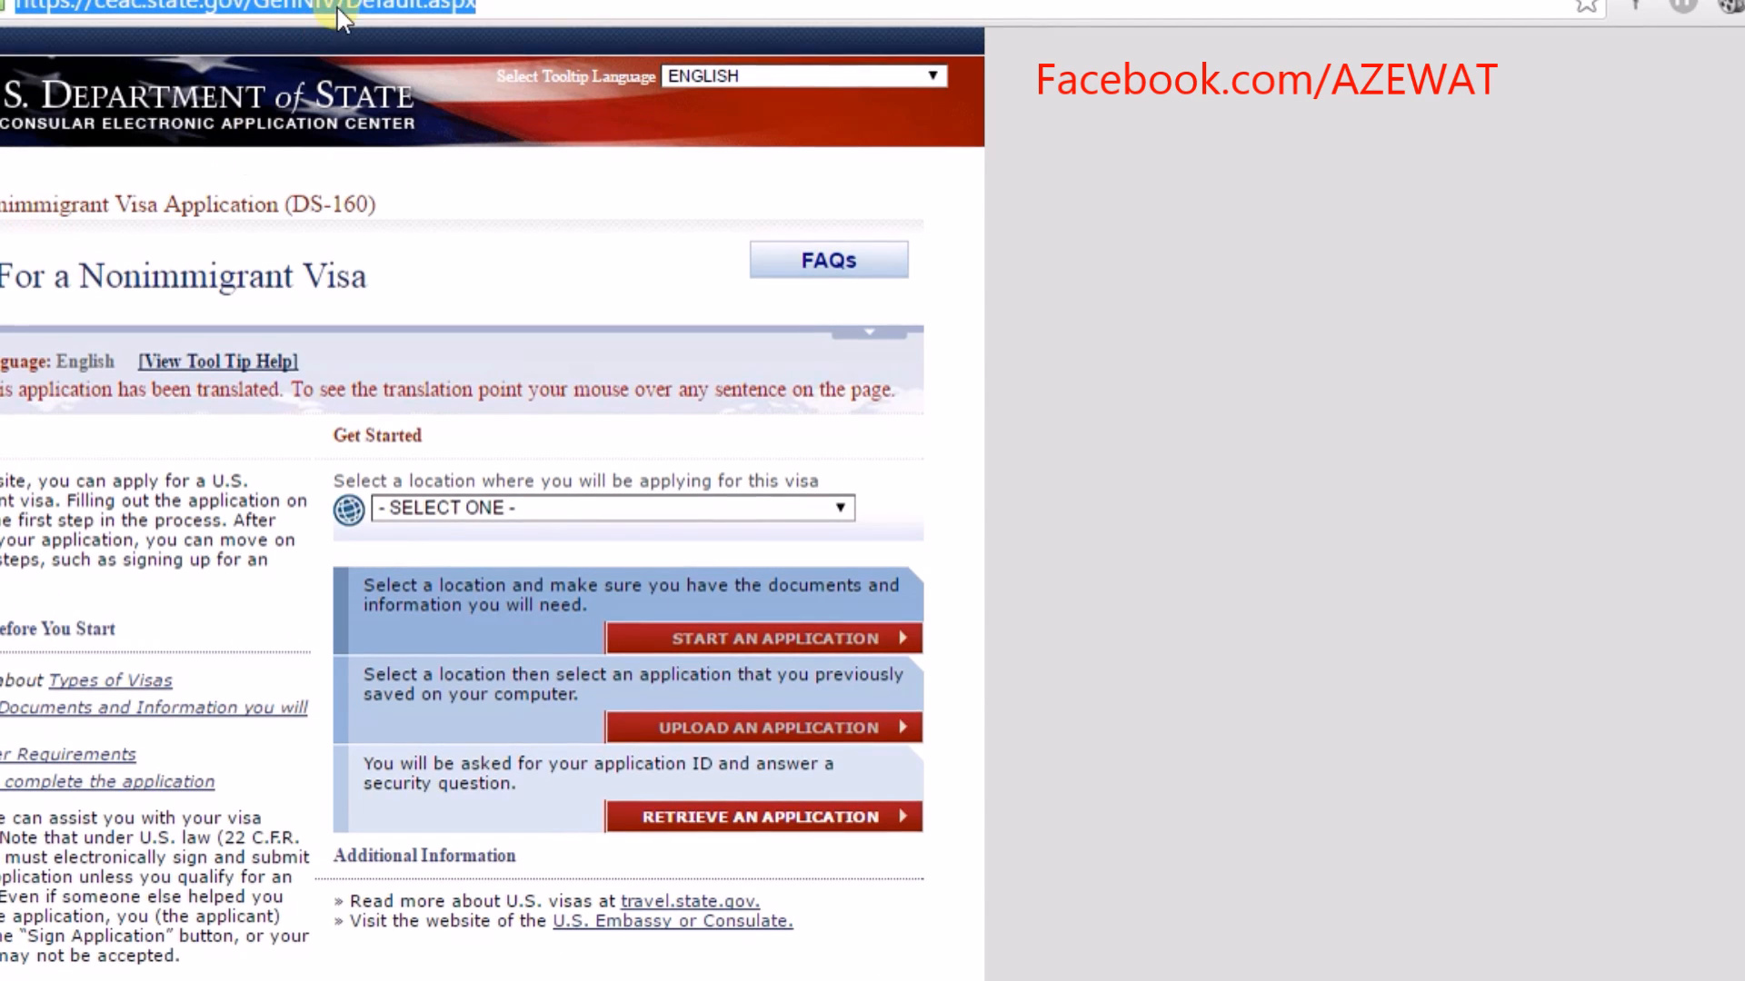
left_click(381, 7)
left_click_drag(511, 9, 9, 4)
left_click(268, 9)
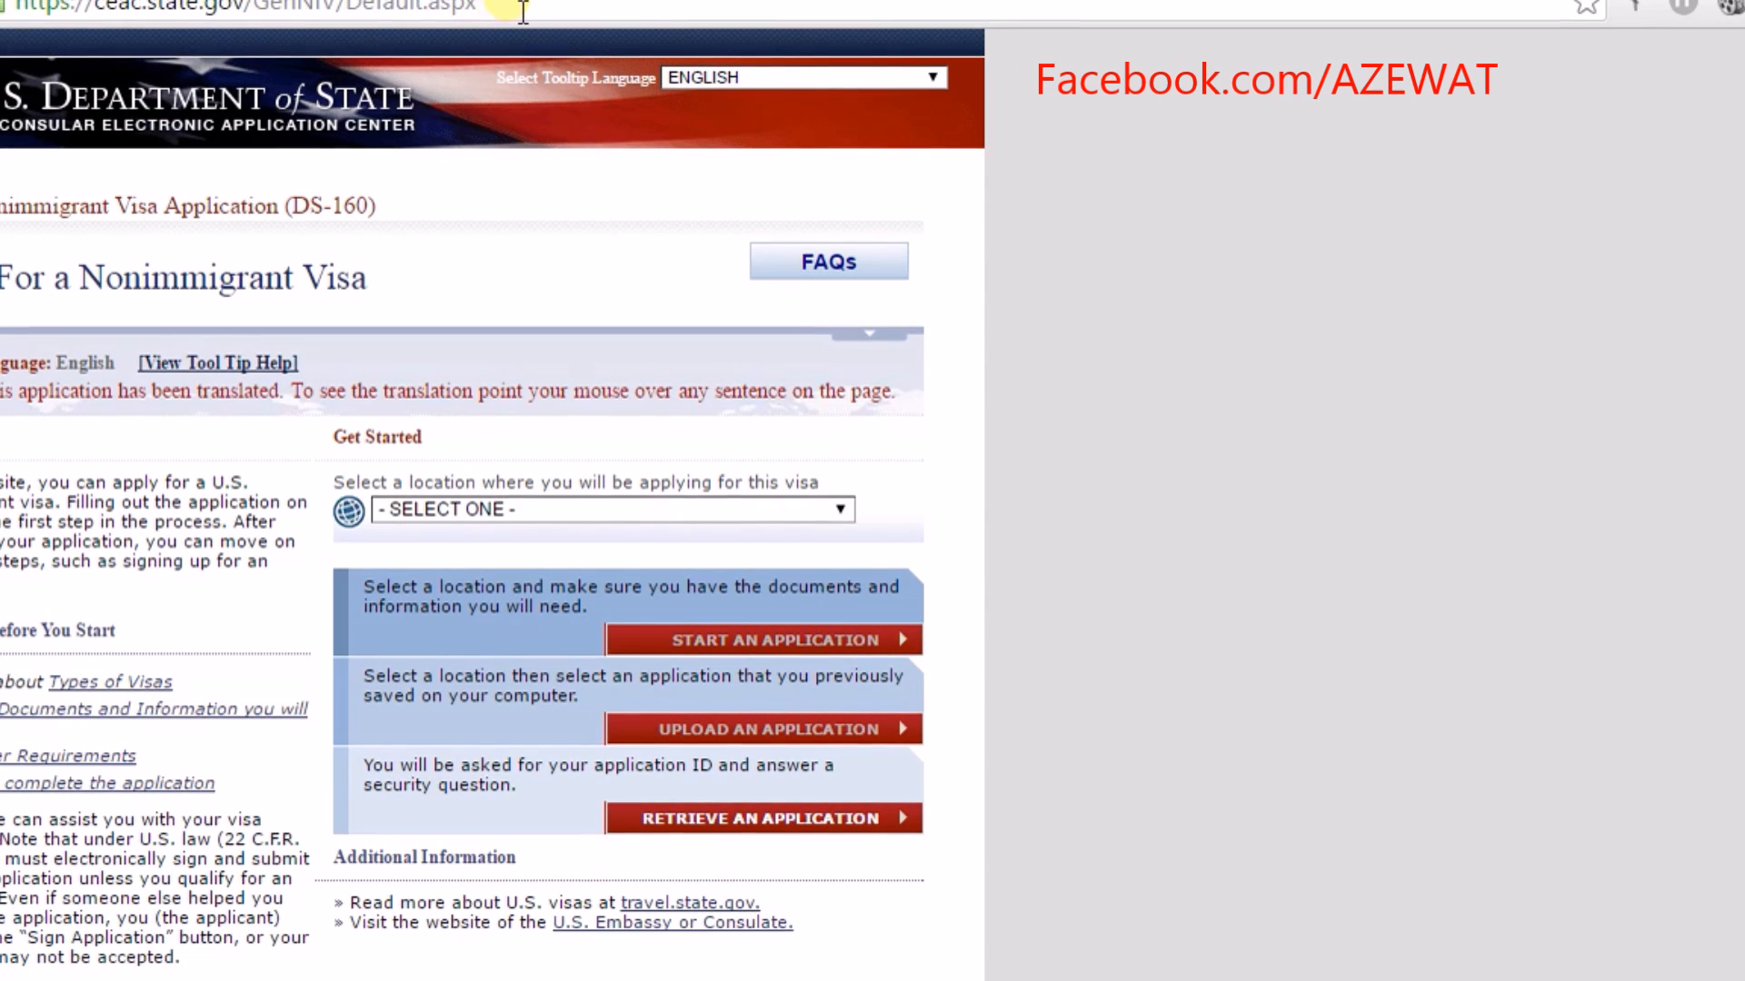
left_click_drag(496, 8, 9, 5)
left_click(254, 8)
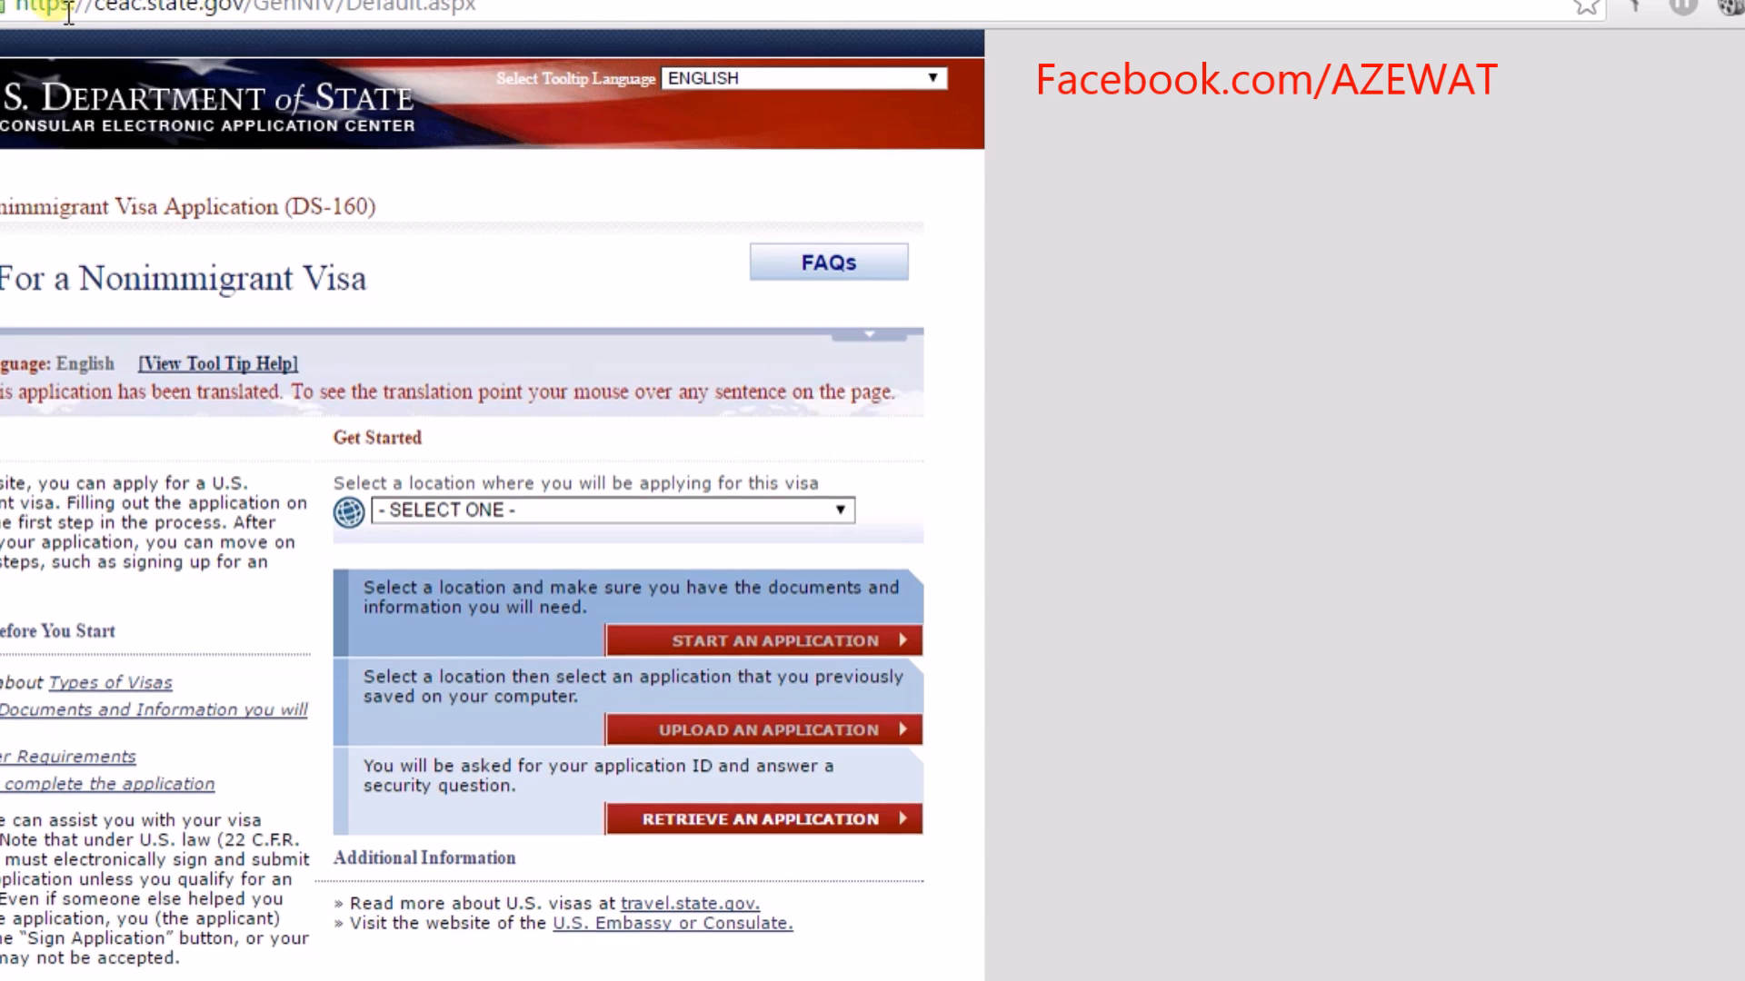
left_click_drag(543, 11, 11, 7)
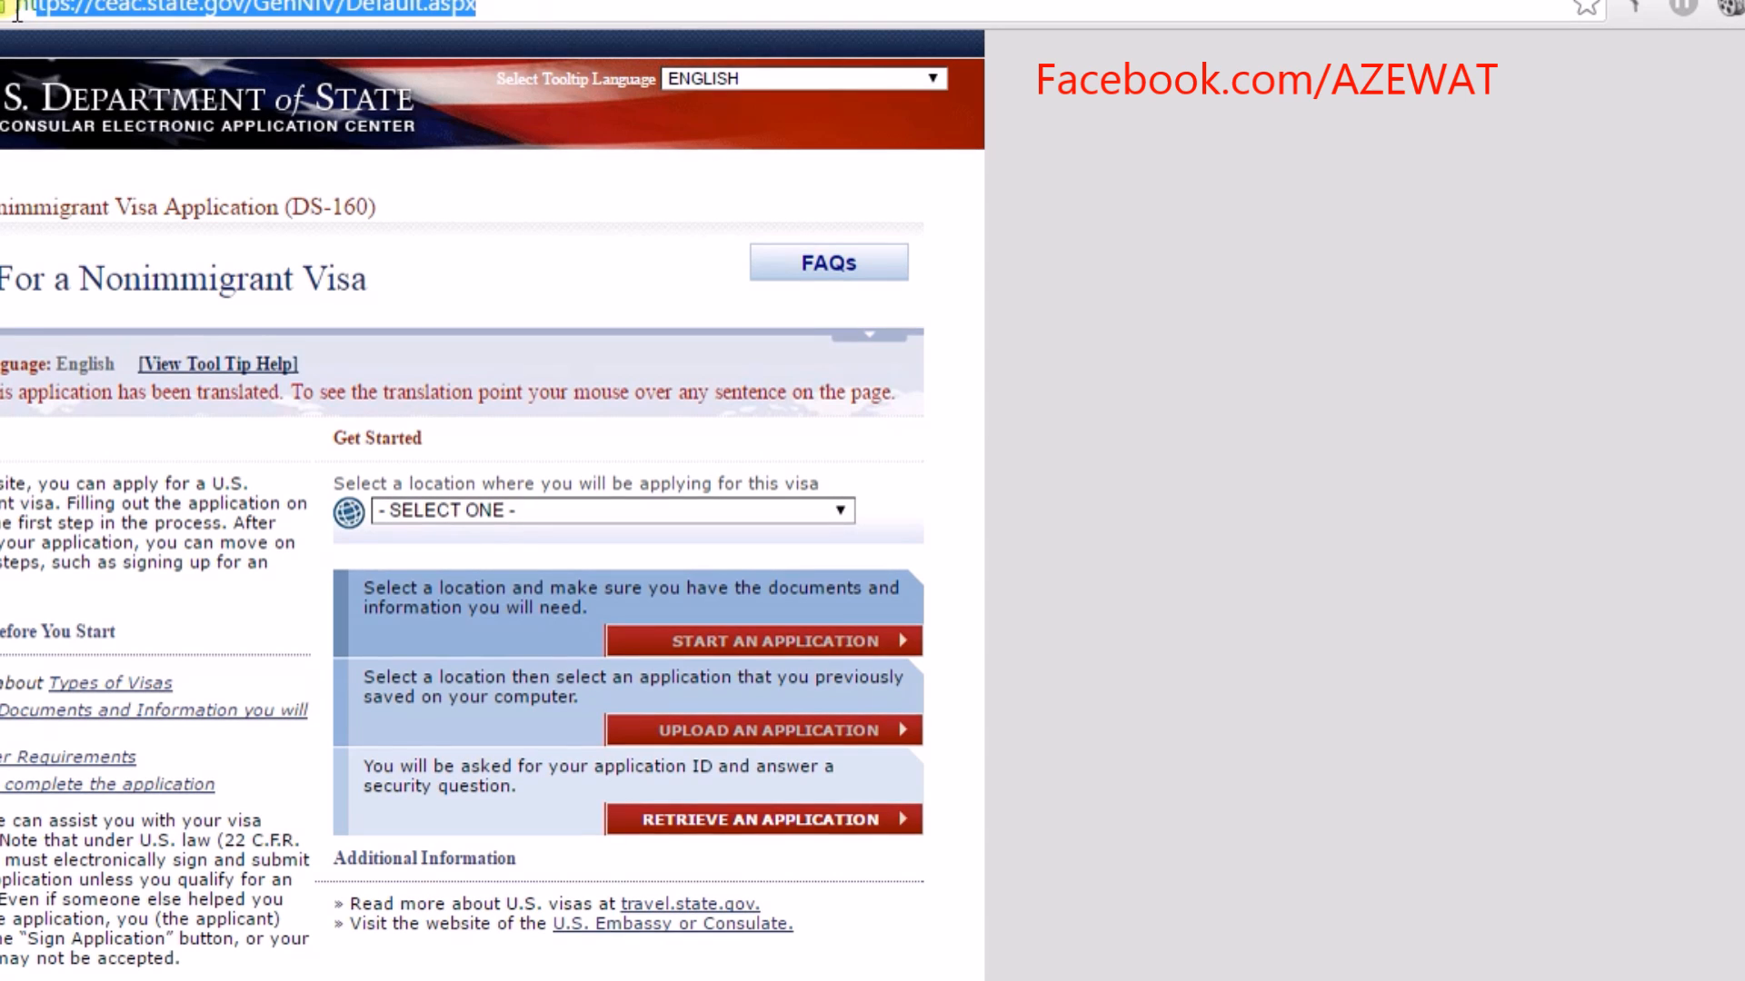
left_click(465, 9)
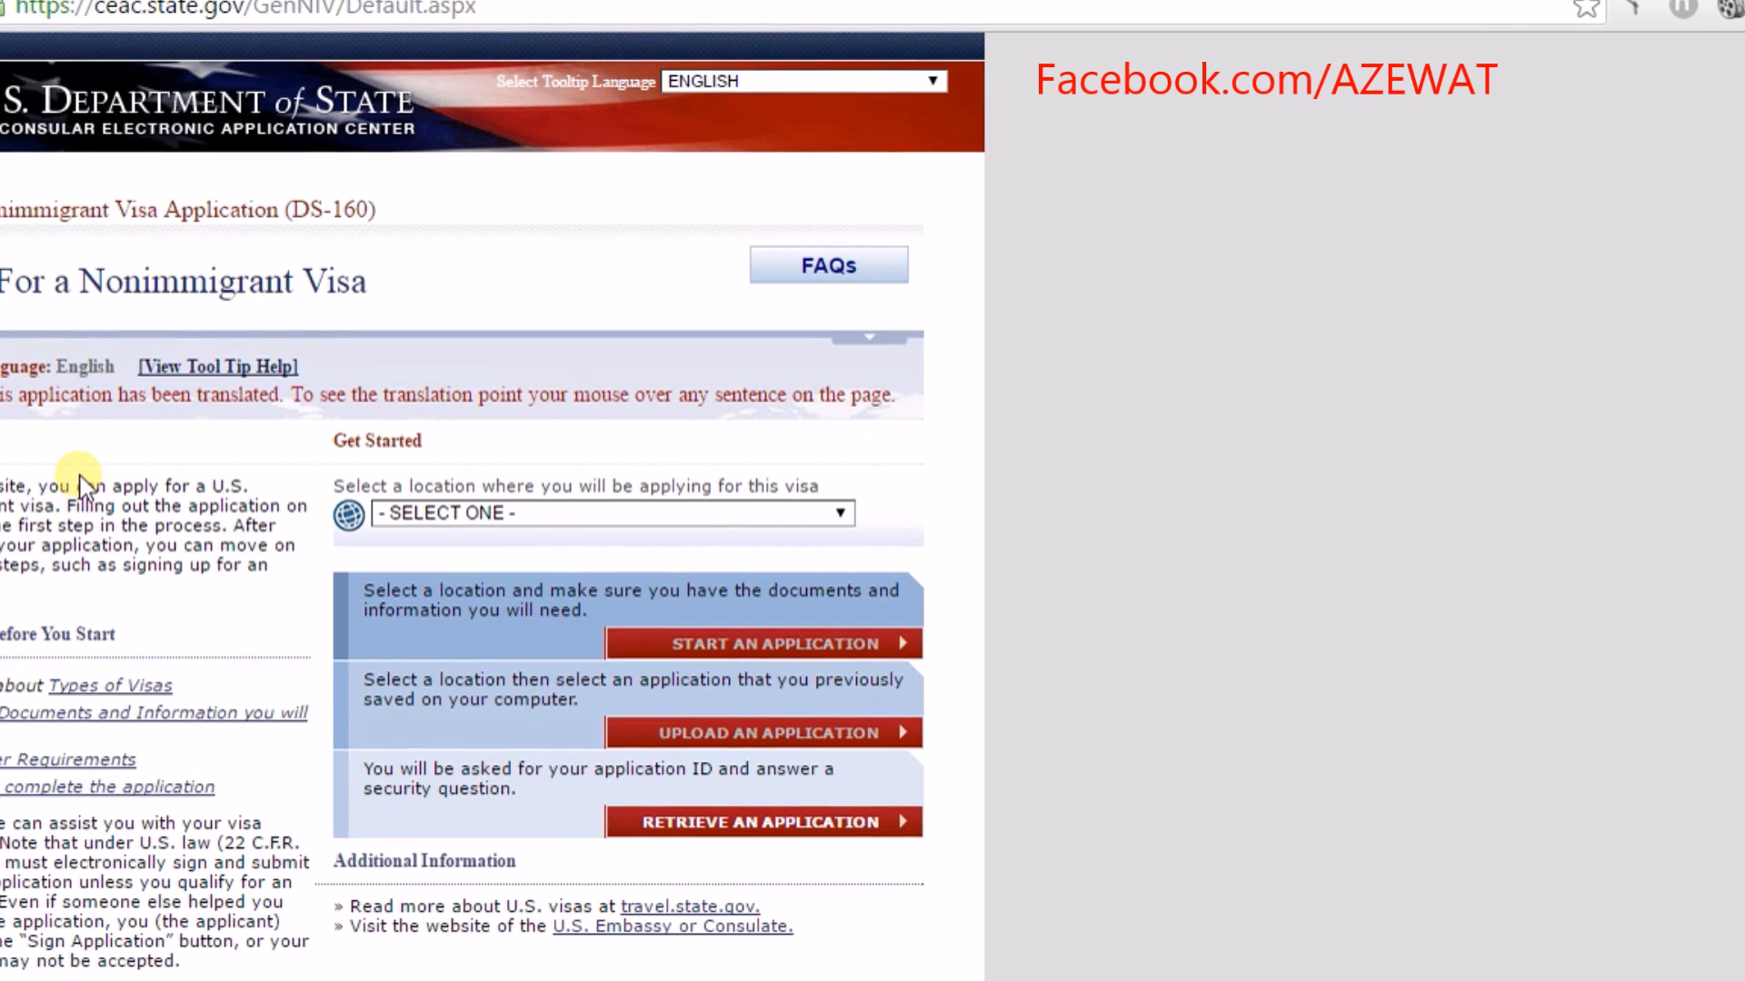
- Set the location for the visa application to AZERBAIJAN, BAKU under Get Started
scroll(278, 382, "down", 2)
scroll(279, 382, "up", 2)
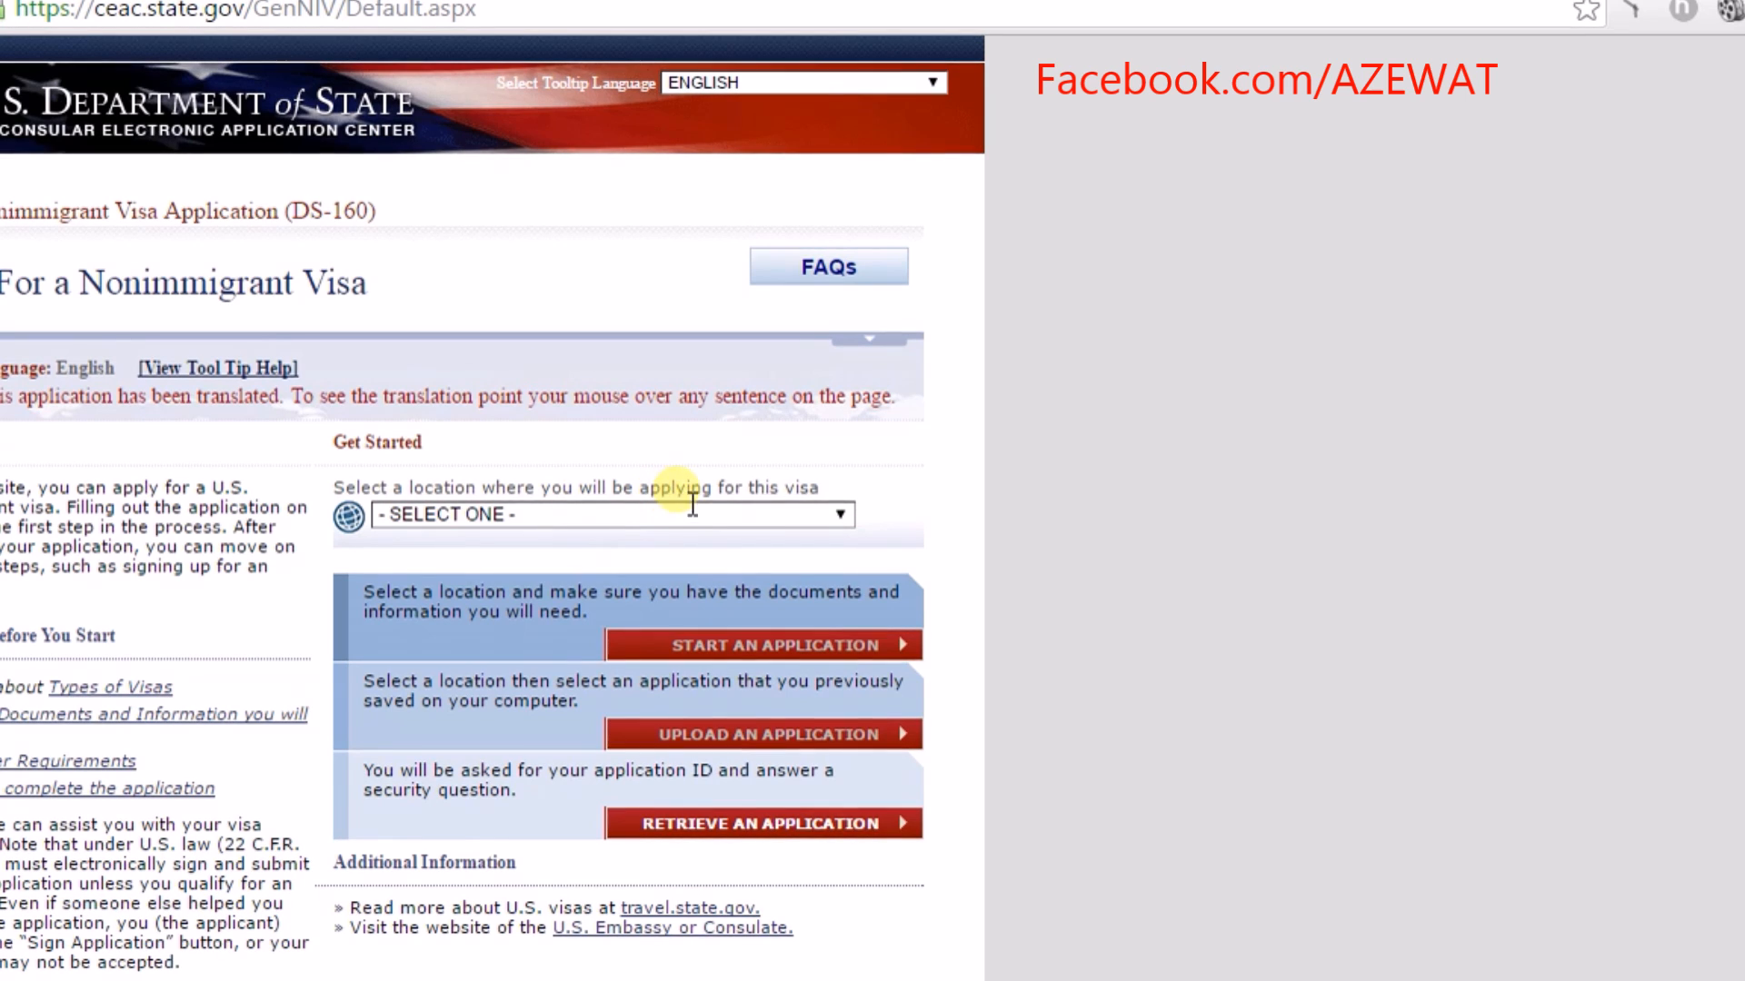
scroll(483, 390, "down", 2)
scroll(487, 429, "up", 2)
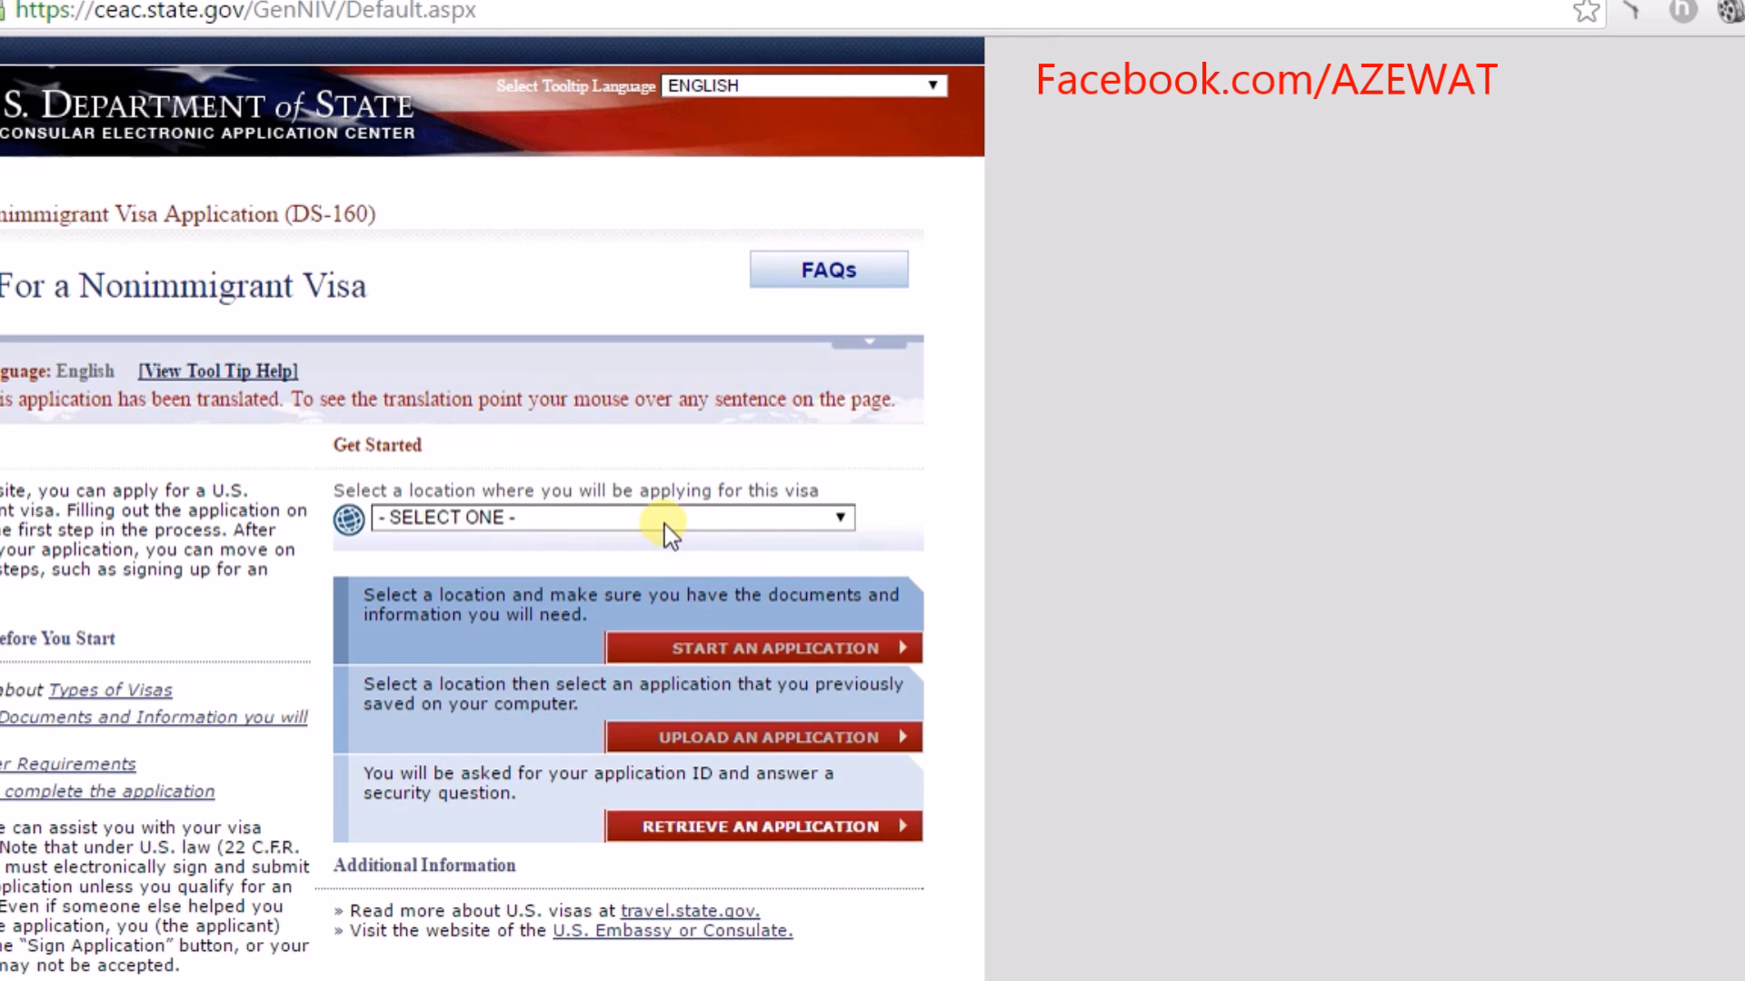
left_click(664, 523)
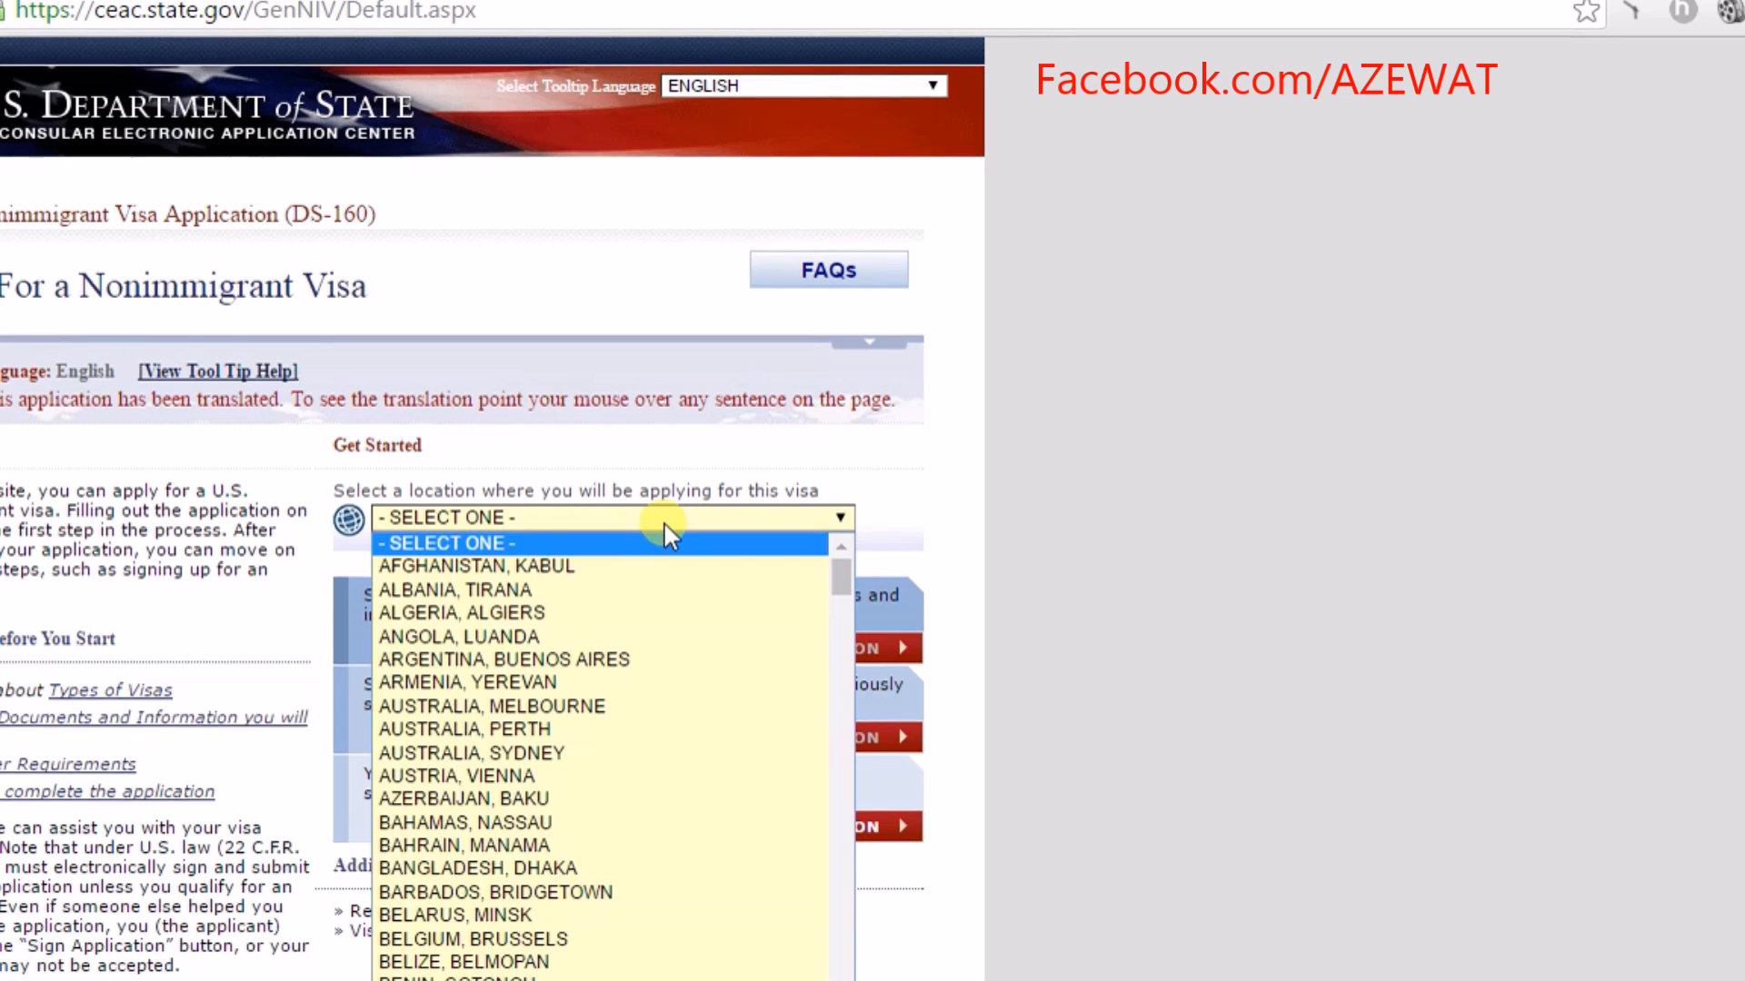
left_click(607, 802)
left_click(688, 647)
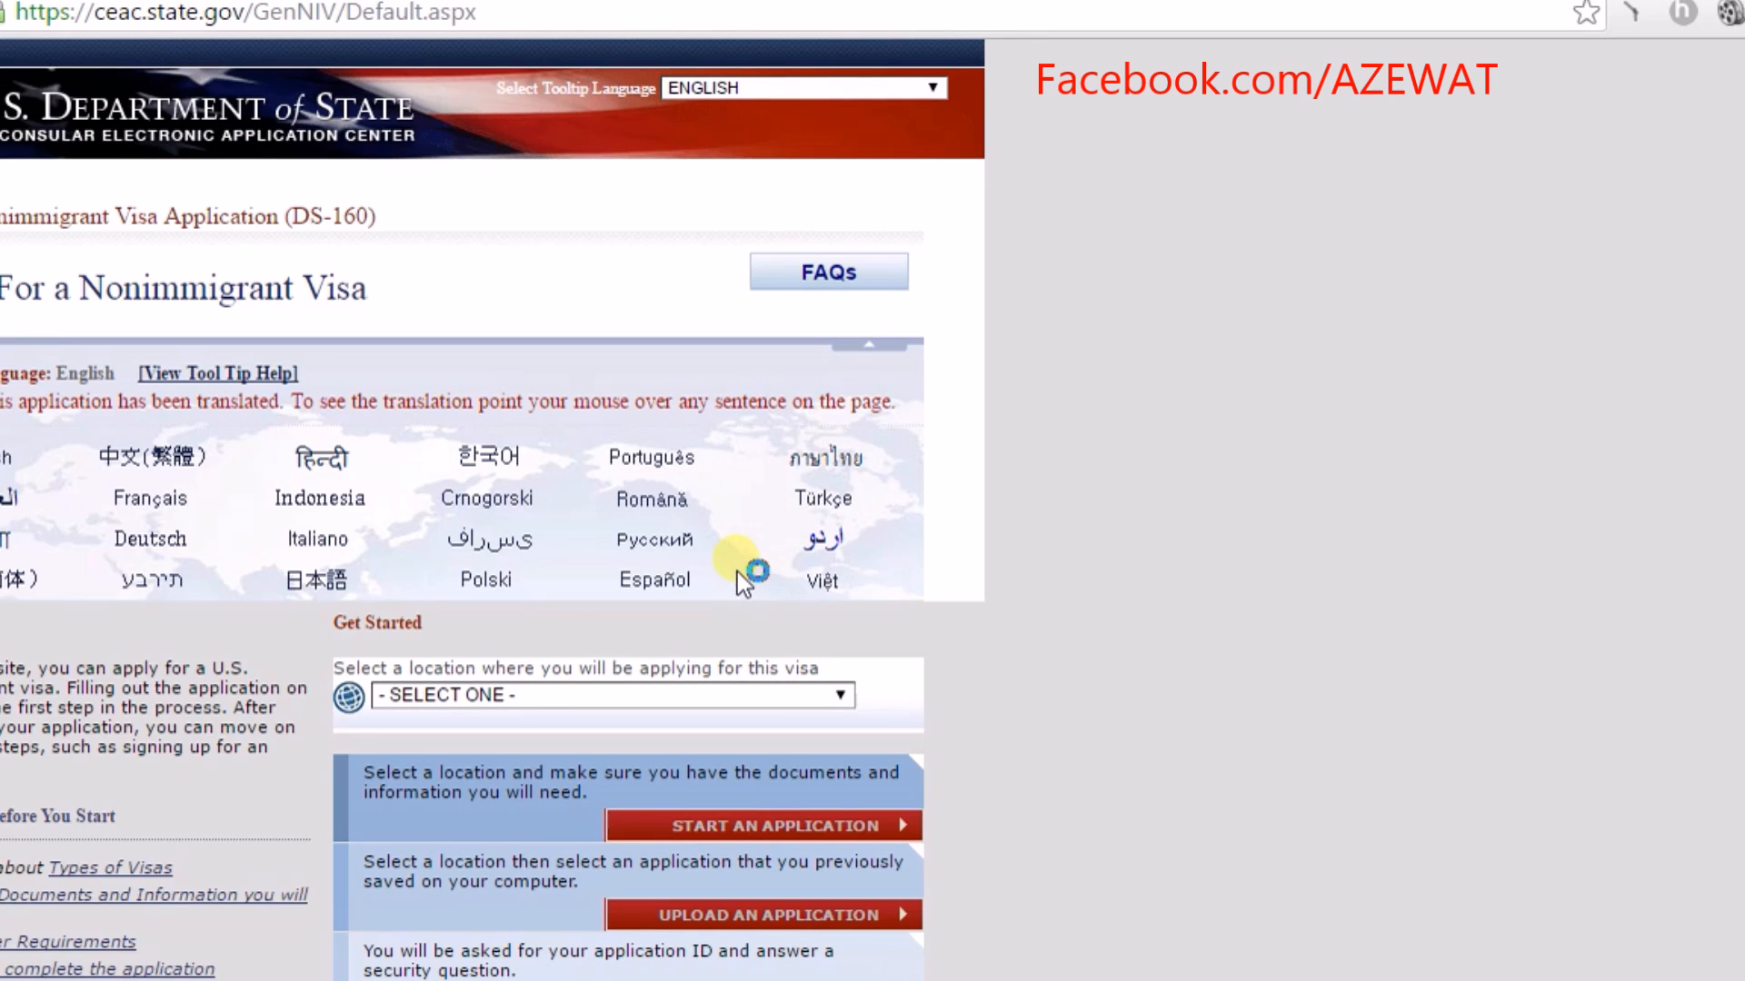
scroll(586, 538, "down", 1)
left_click(581, 363)
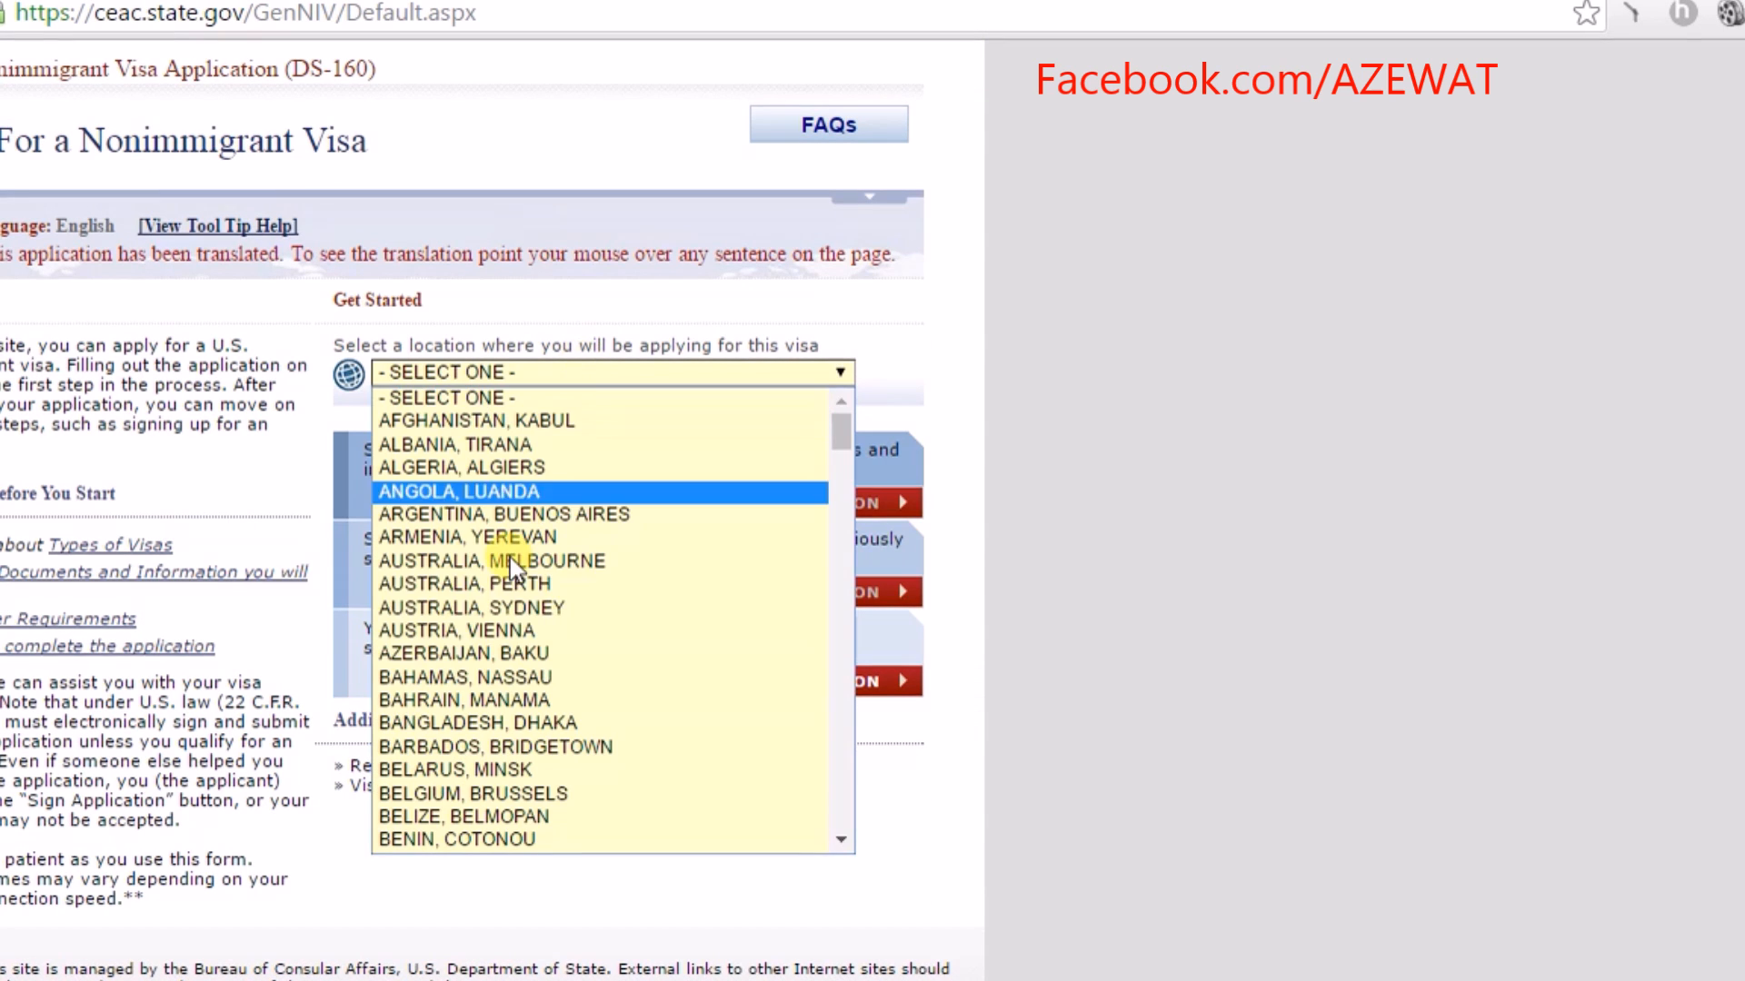
left_click(526, 652)
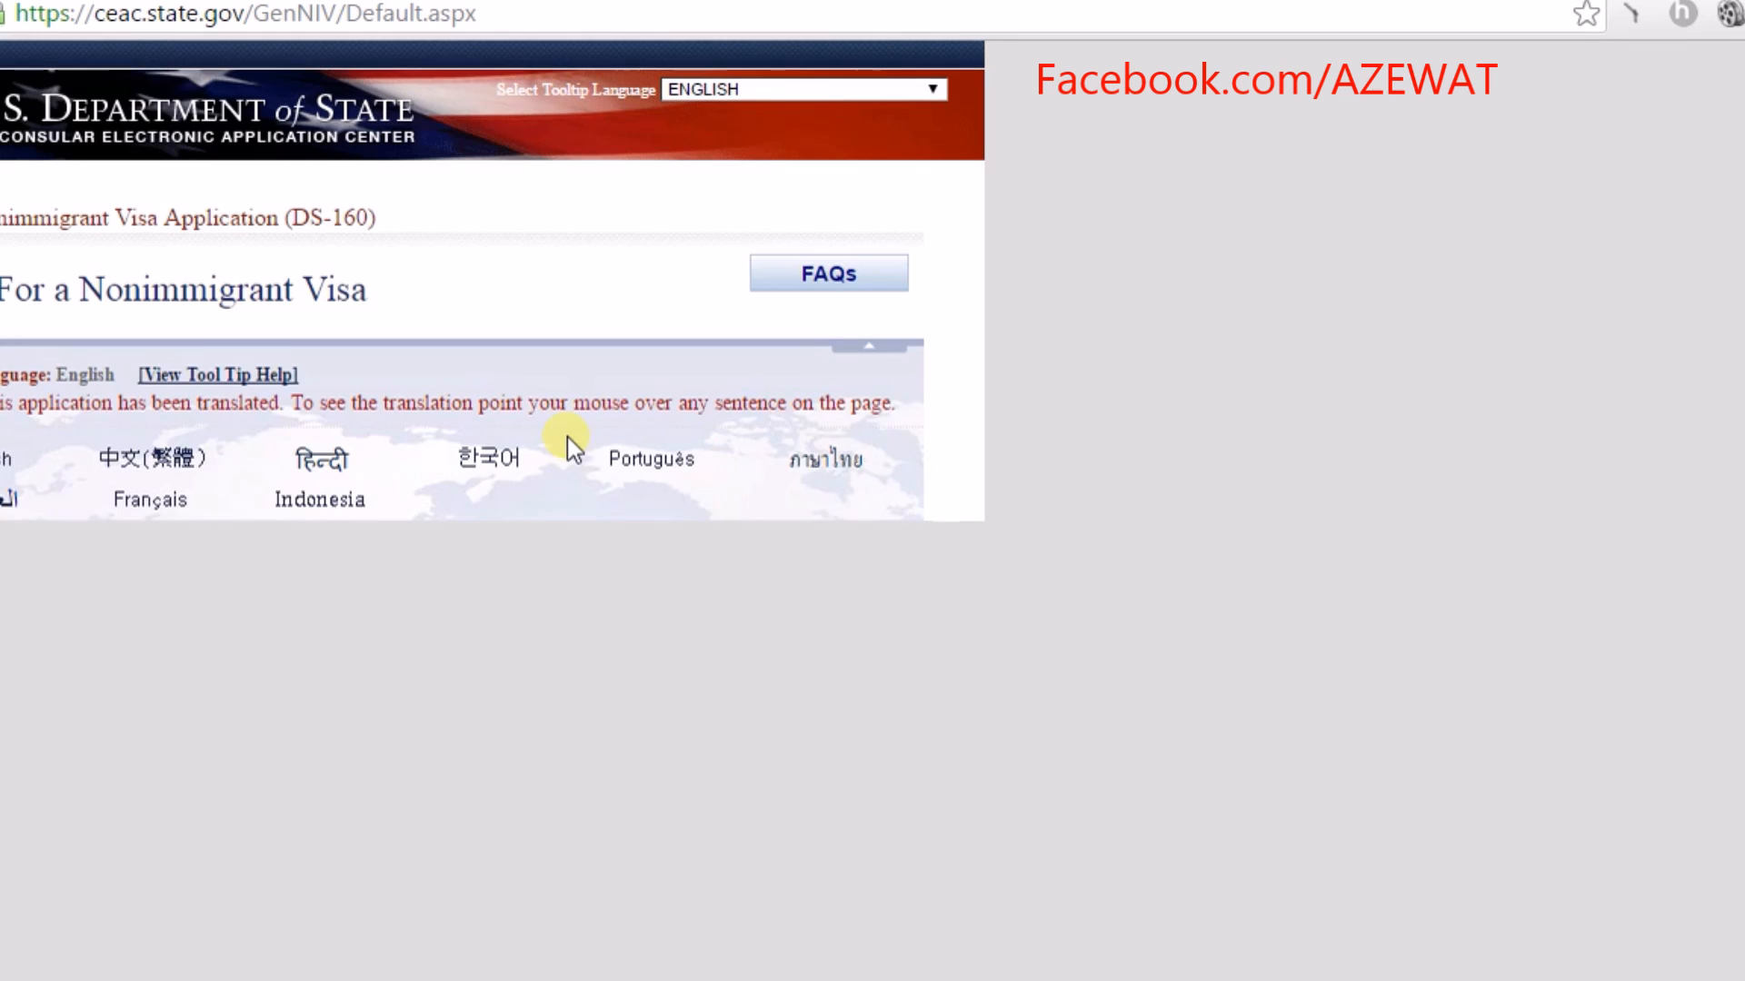
scroll(568, 518, "down", 2)
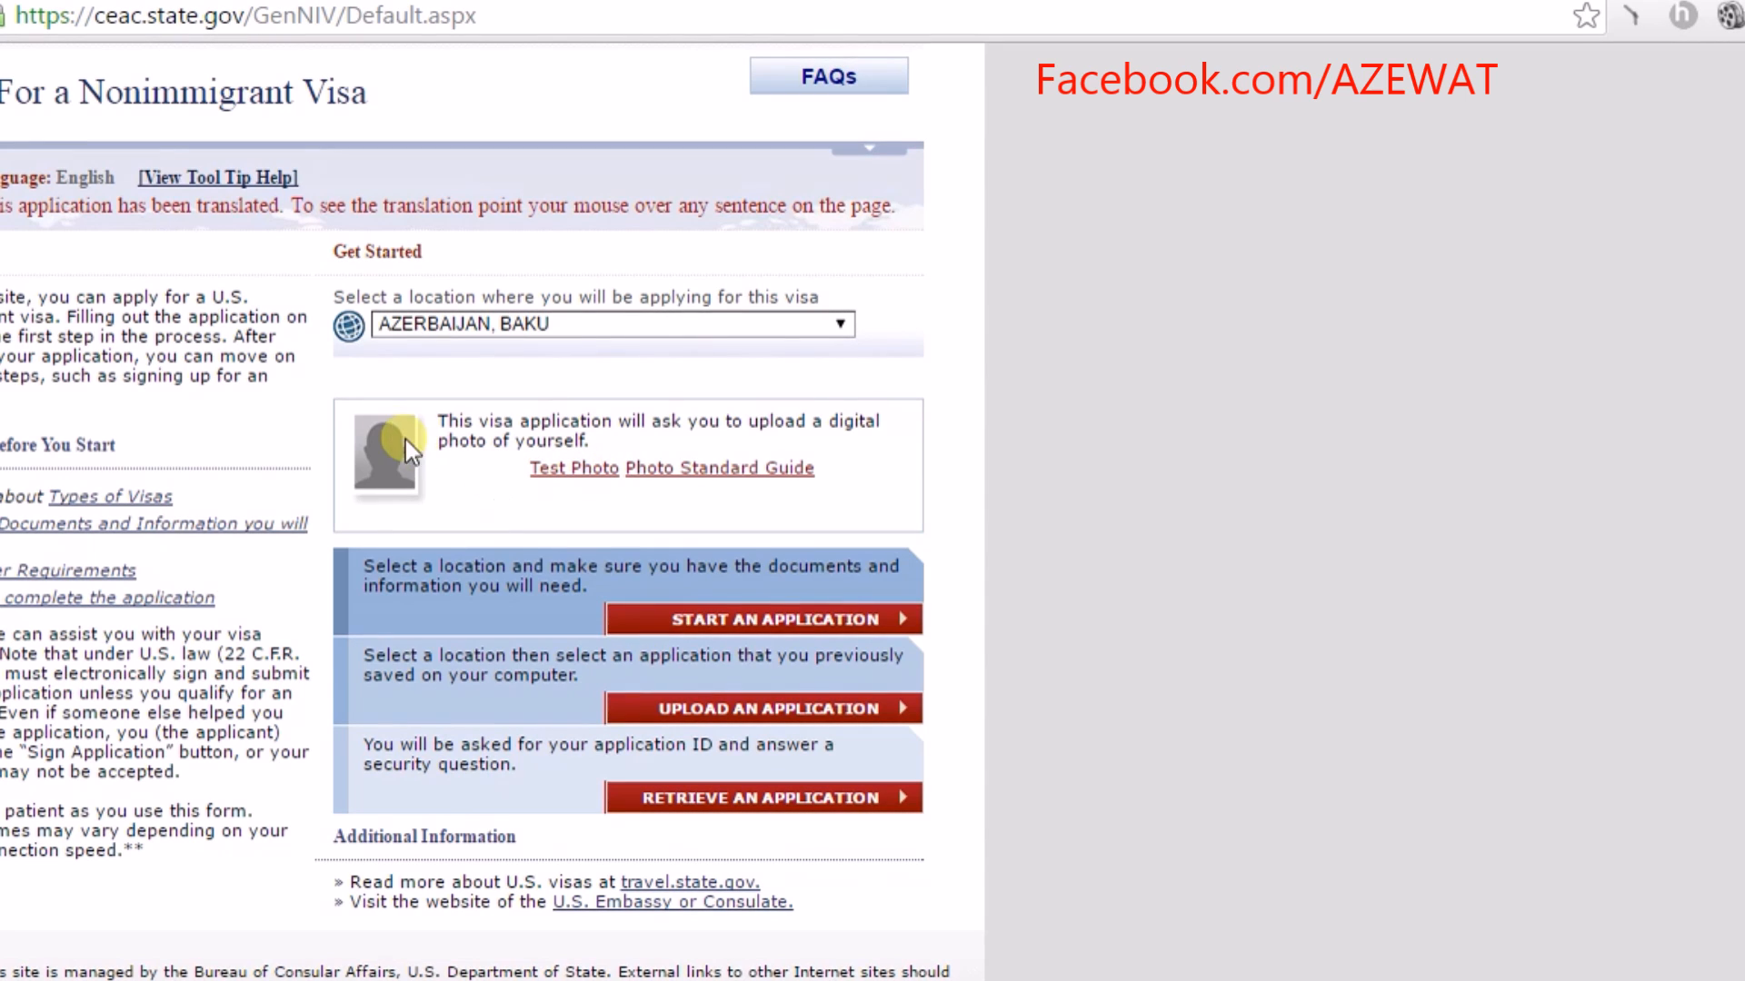
- Open the Test Photo page and look over its instructions for preparing and uploading a photo
left_click(572, 470)
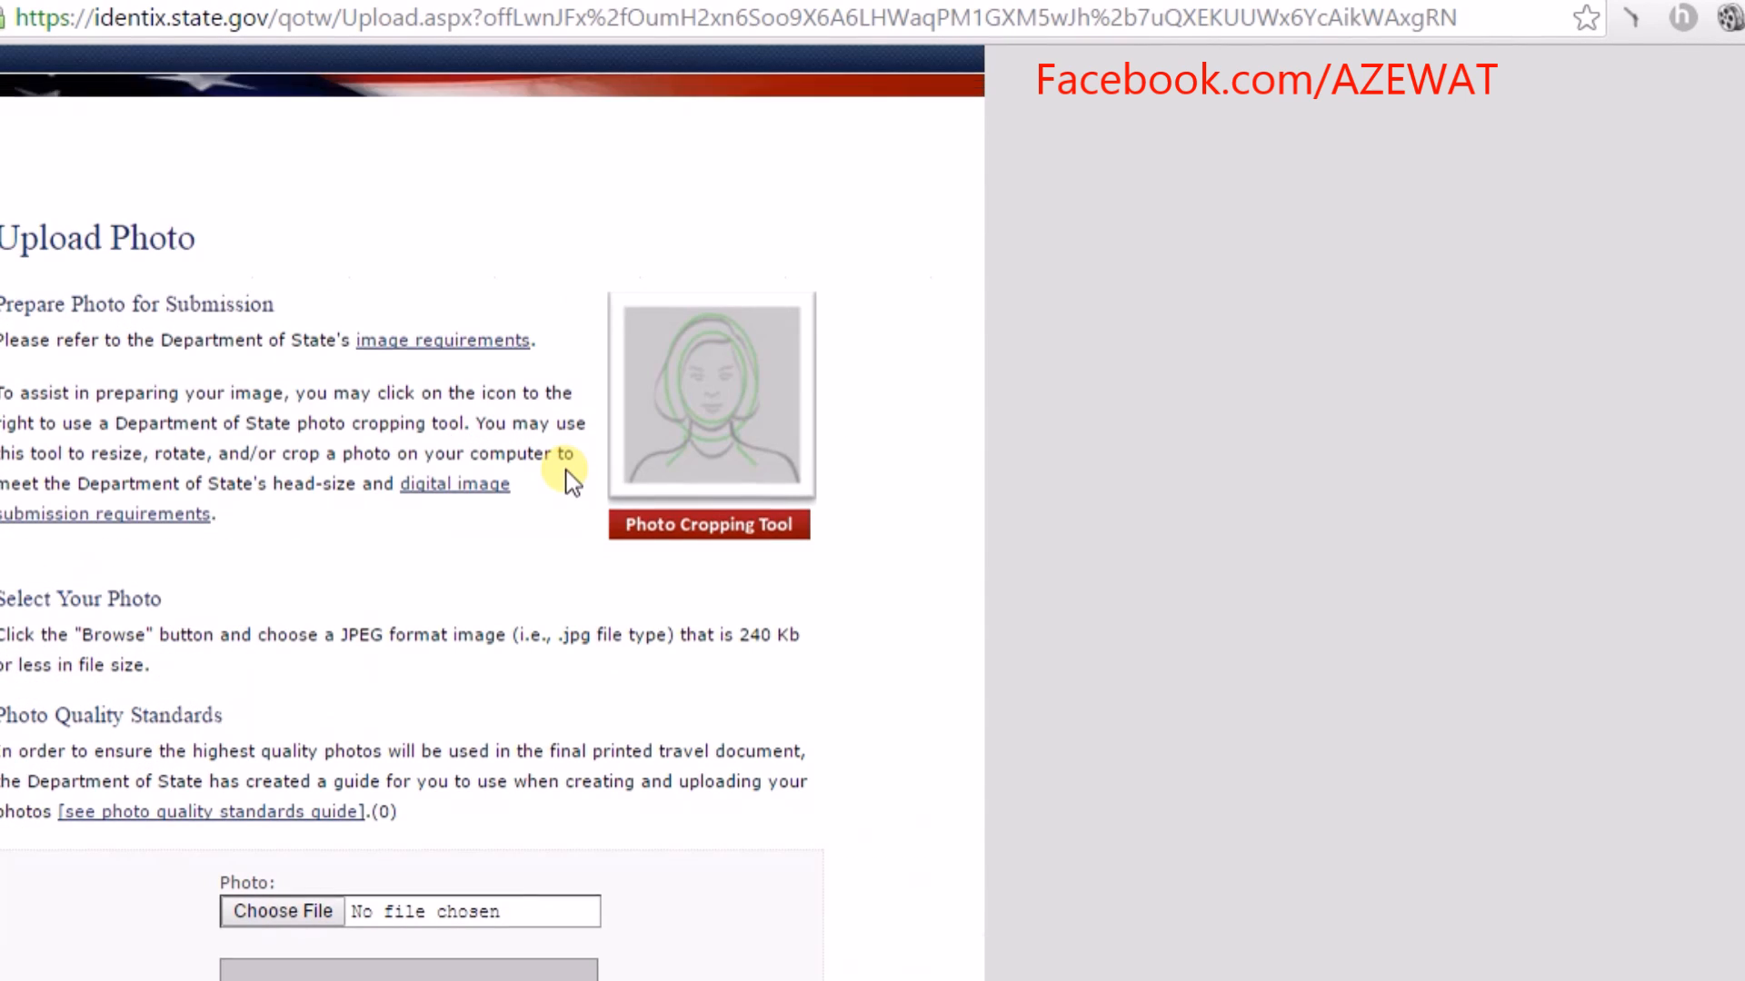
scroll(573, 477, "down", 5)
scroll(507, 408, "up", 4)
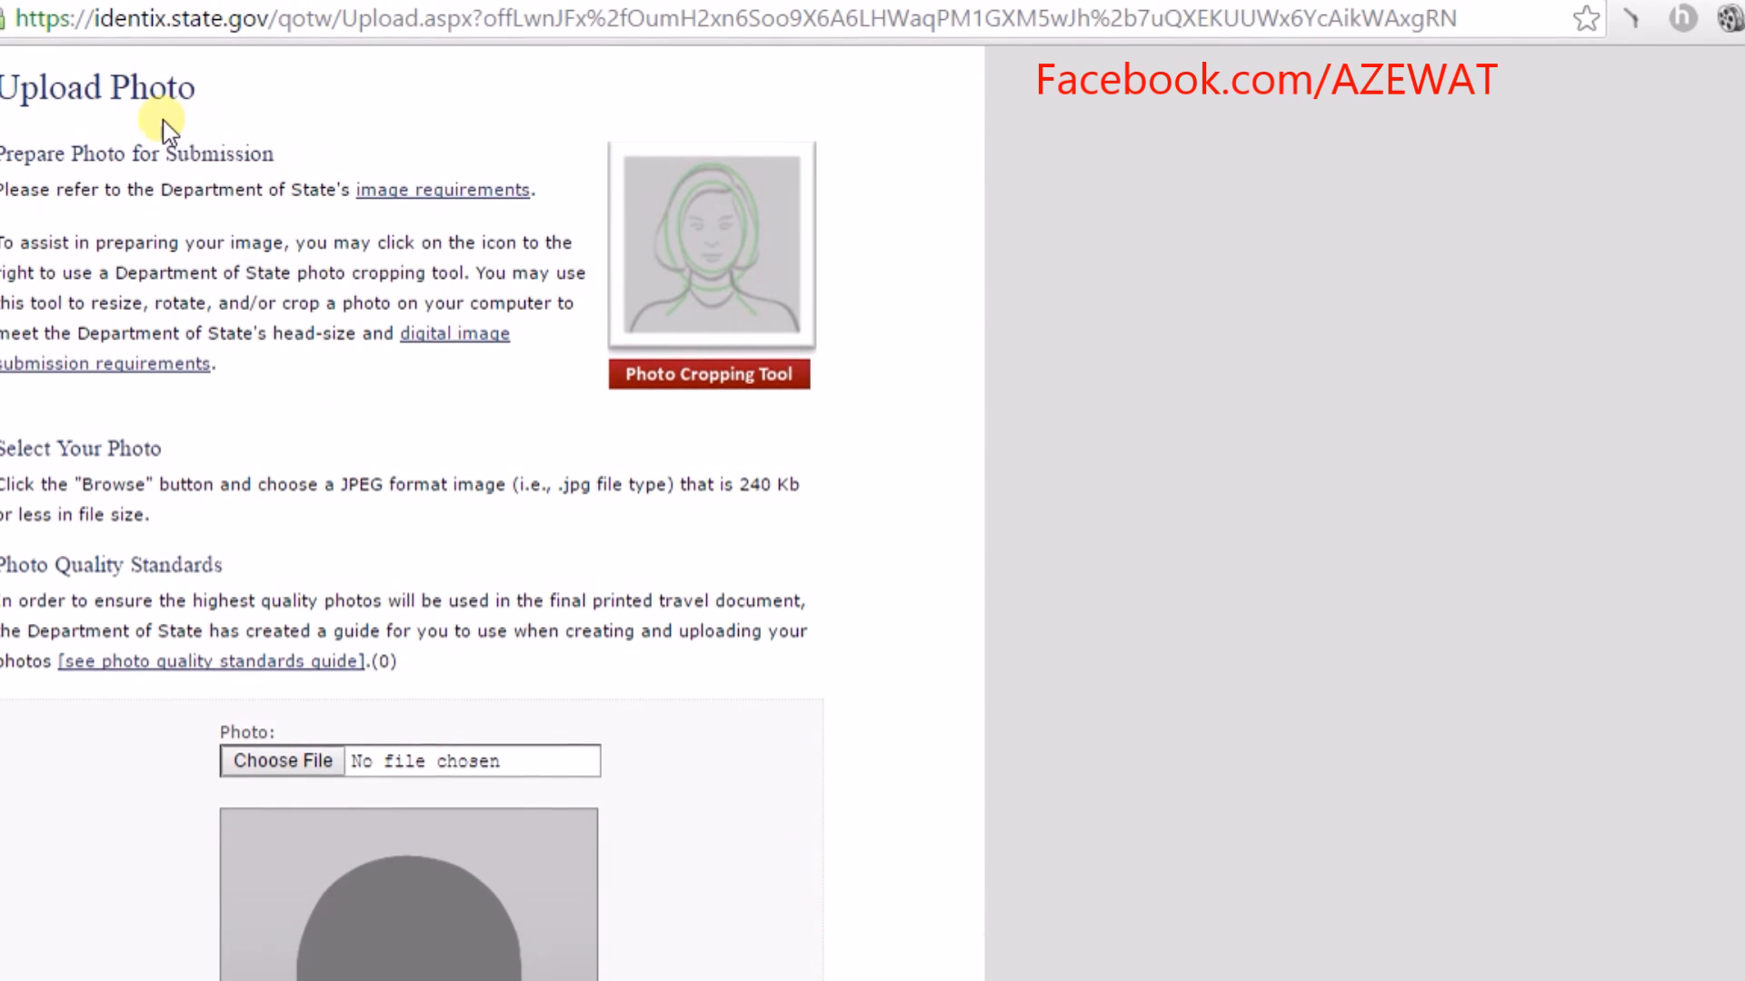
scroll(191, 118, "up", 1)
scroll(187, 118, "up", 1)
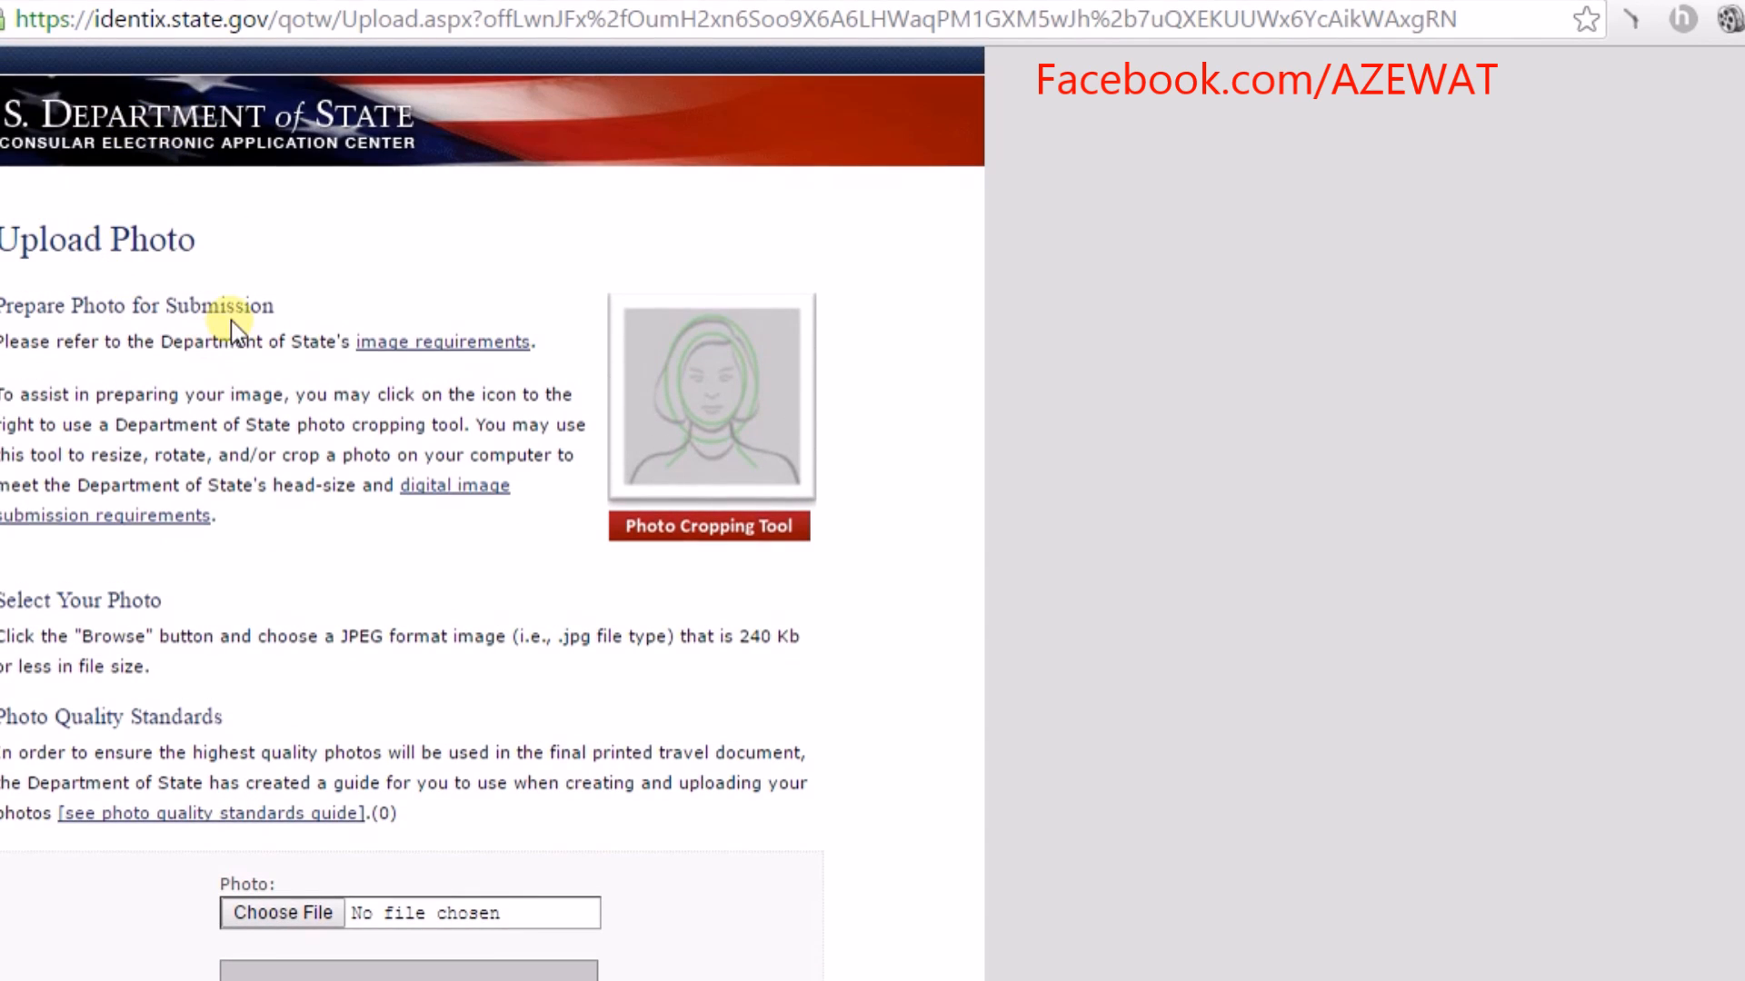
scroll(209, 345, "down", 3)
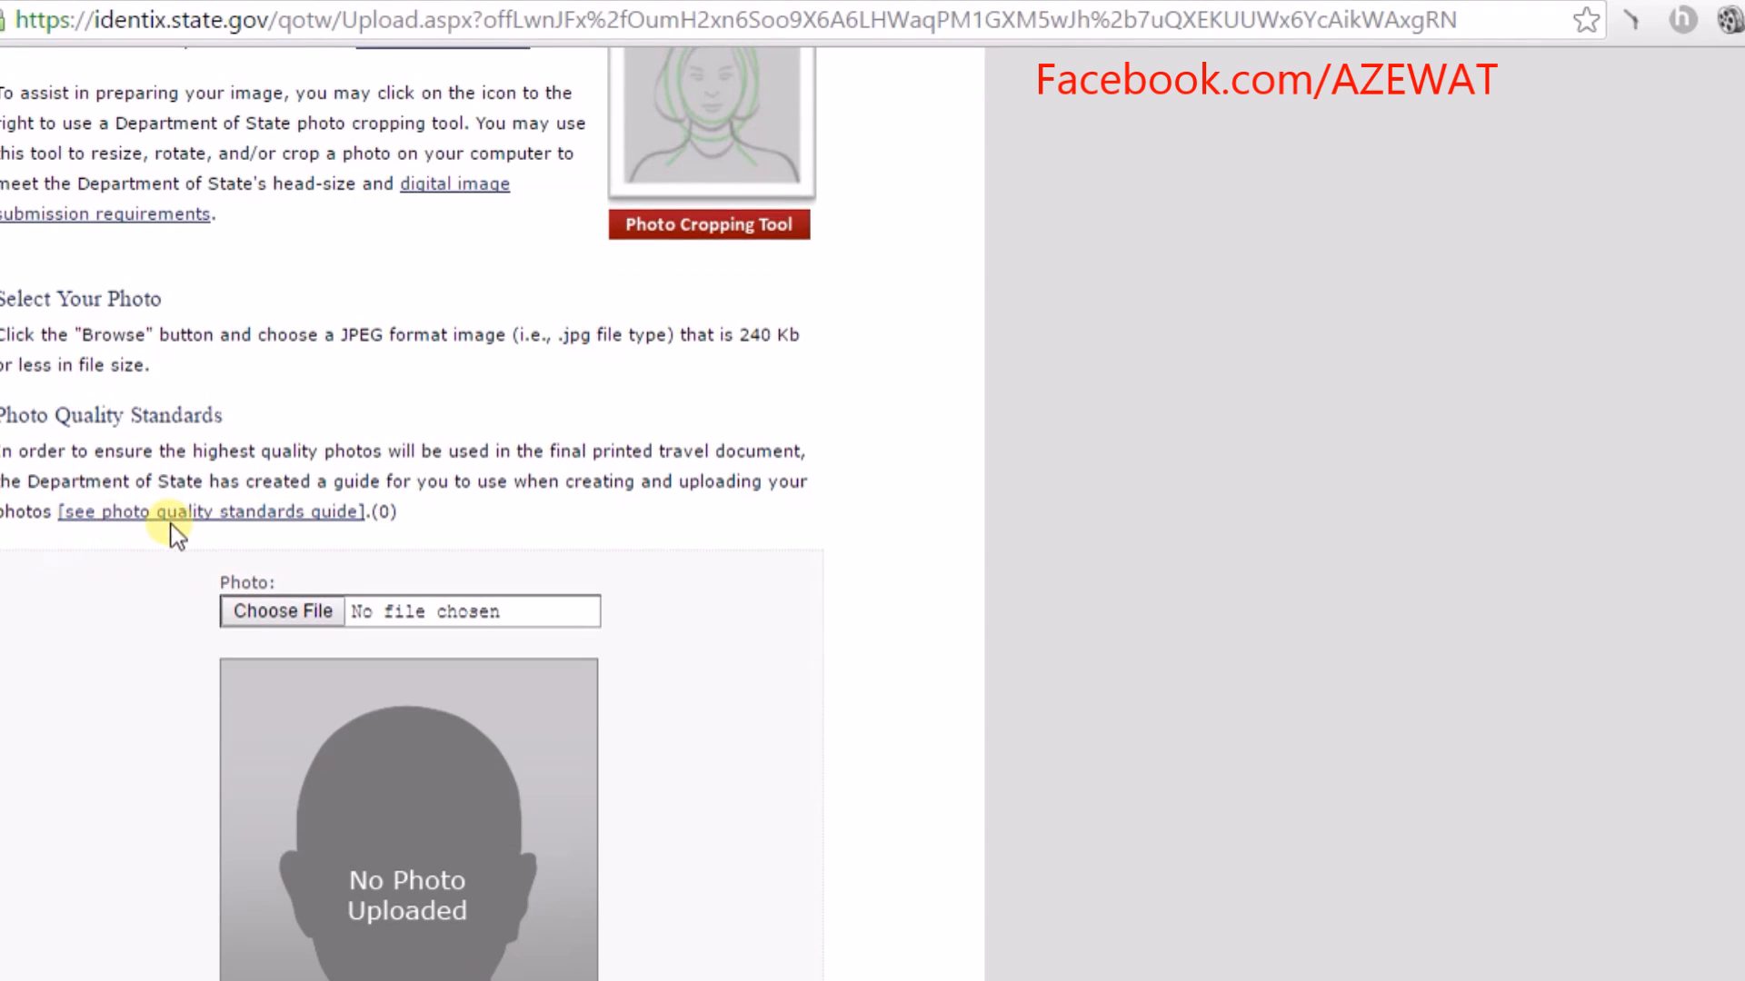
scroll(327, 496, "up", 3)
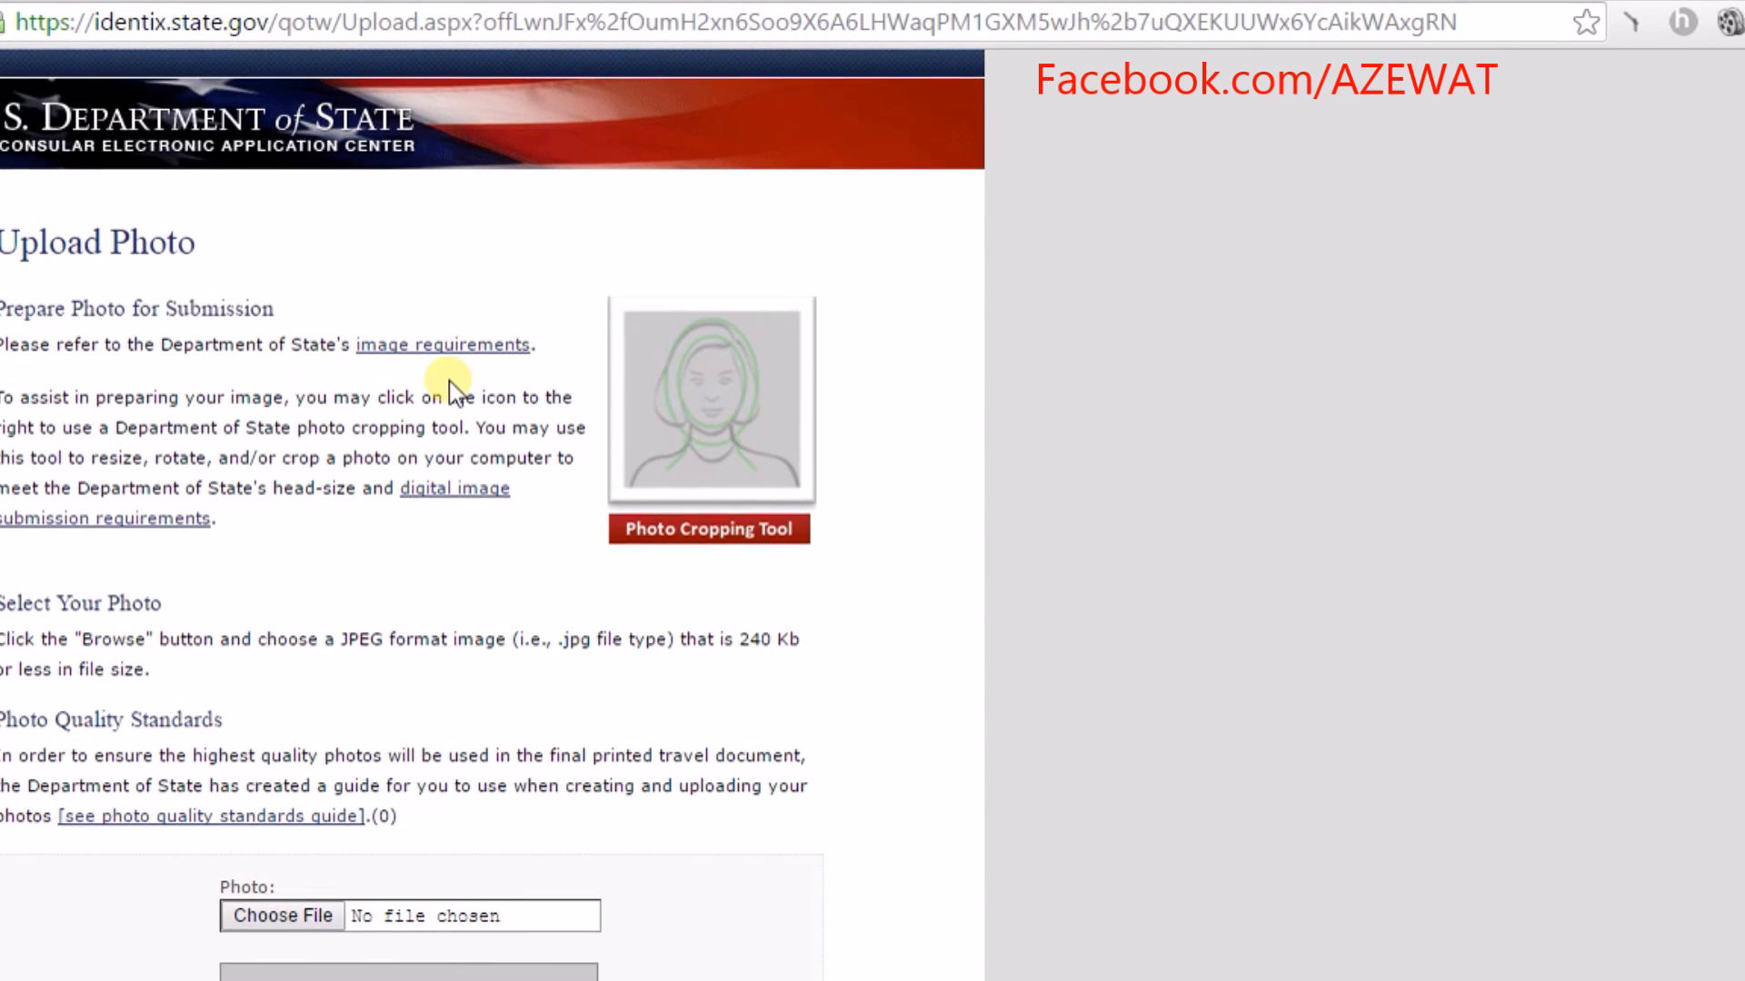
- Read the JPEG format and 240 Kb file size requirement, the photo quality standards, and the photo selection area
scroll(456, 381, "down", 2)
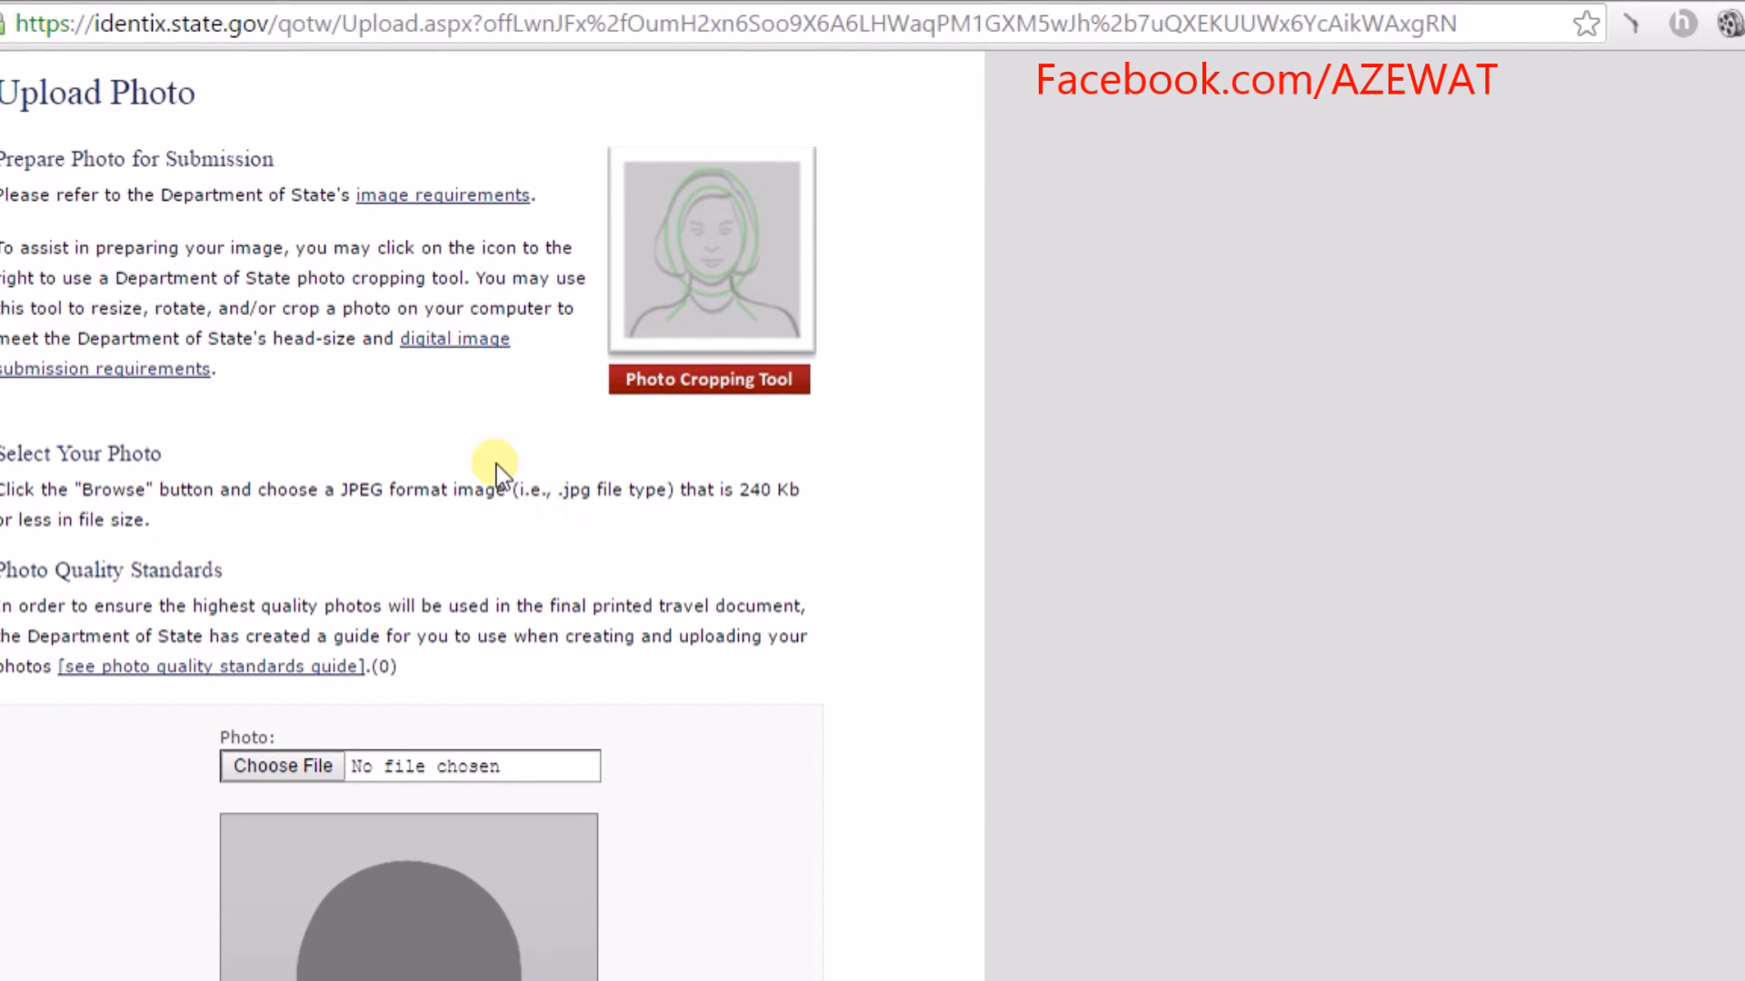
scroll(445, 356, "down", 2)
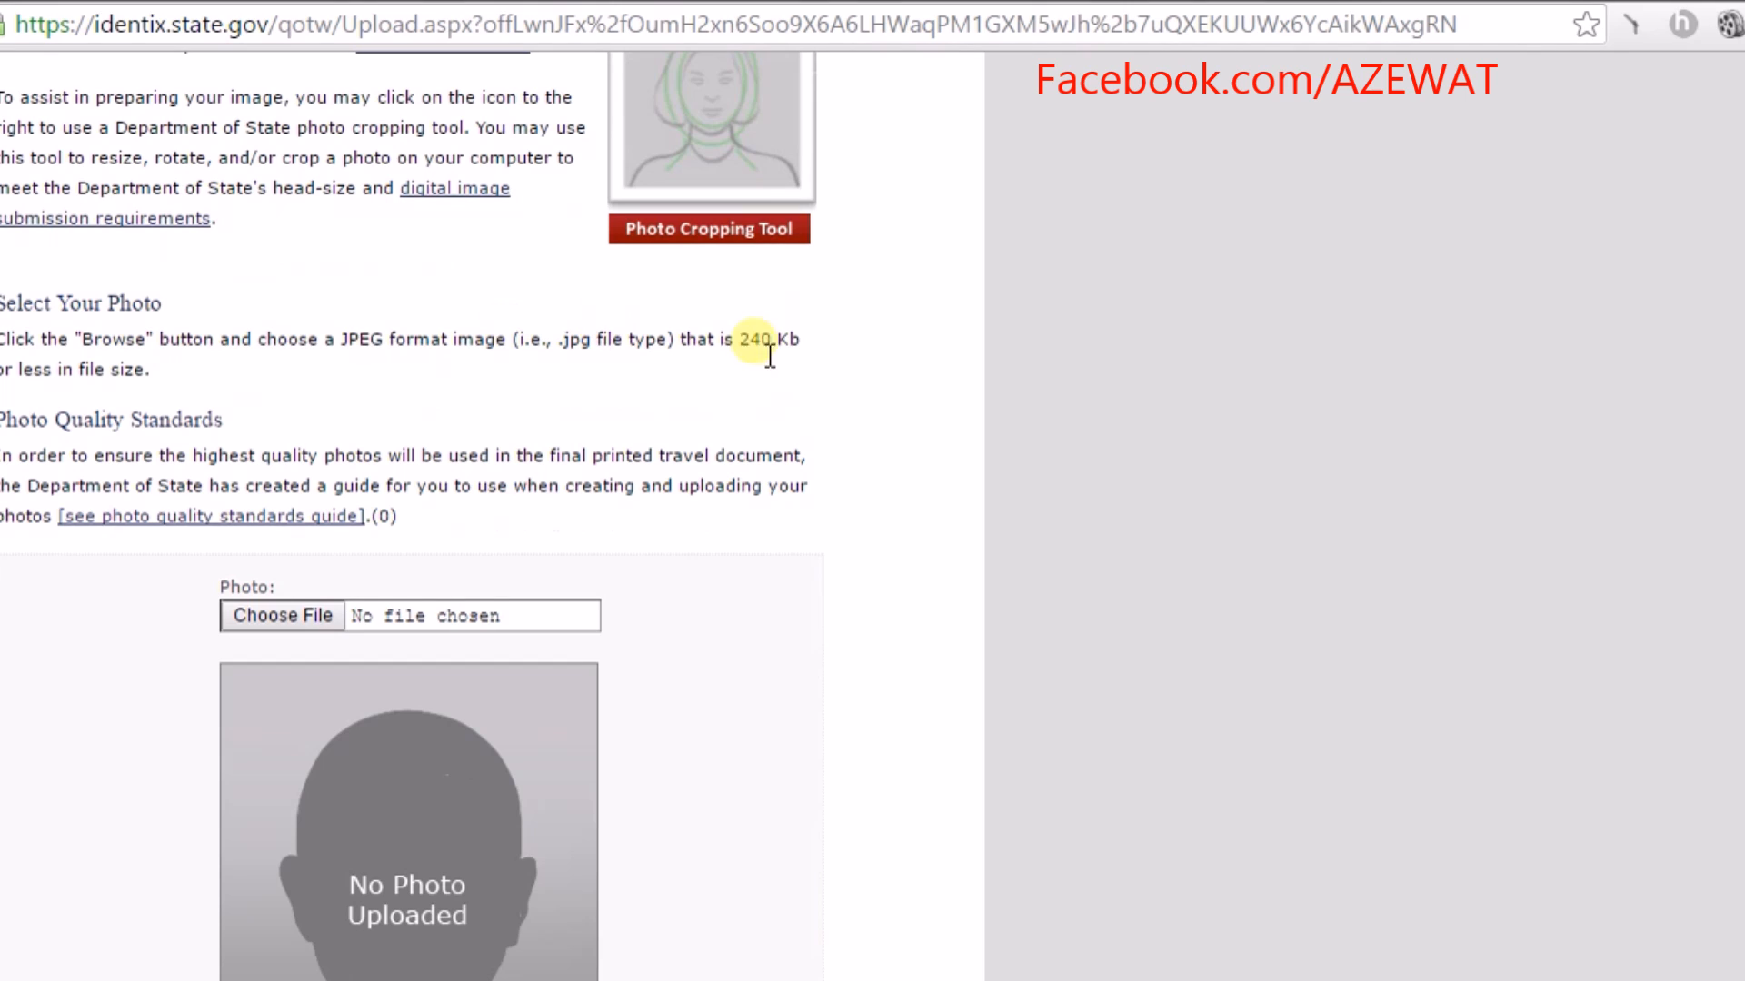
left_click_drag(686, 344, 806, 346)
left_click(561, 406)
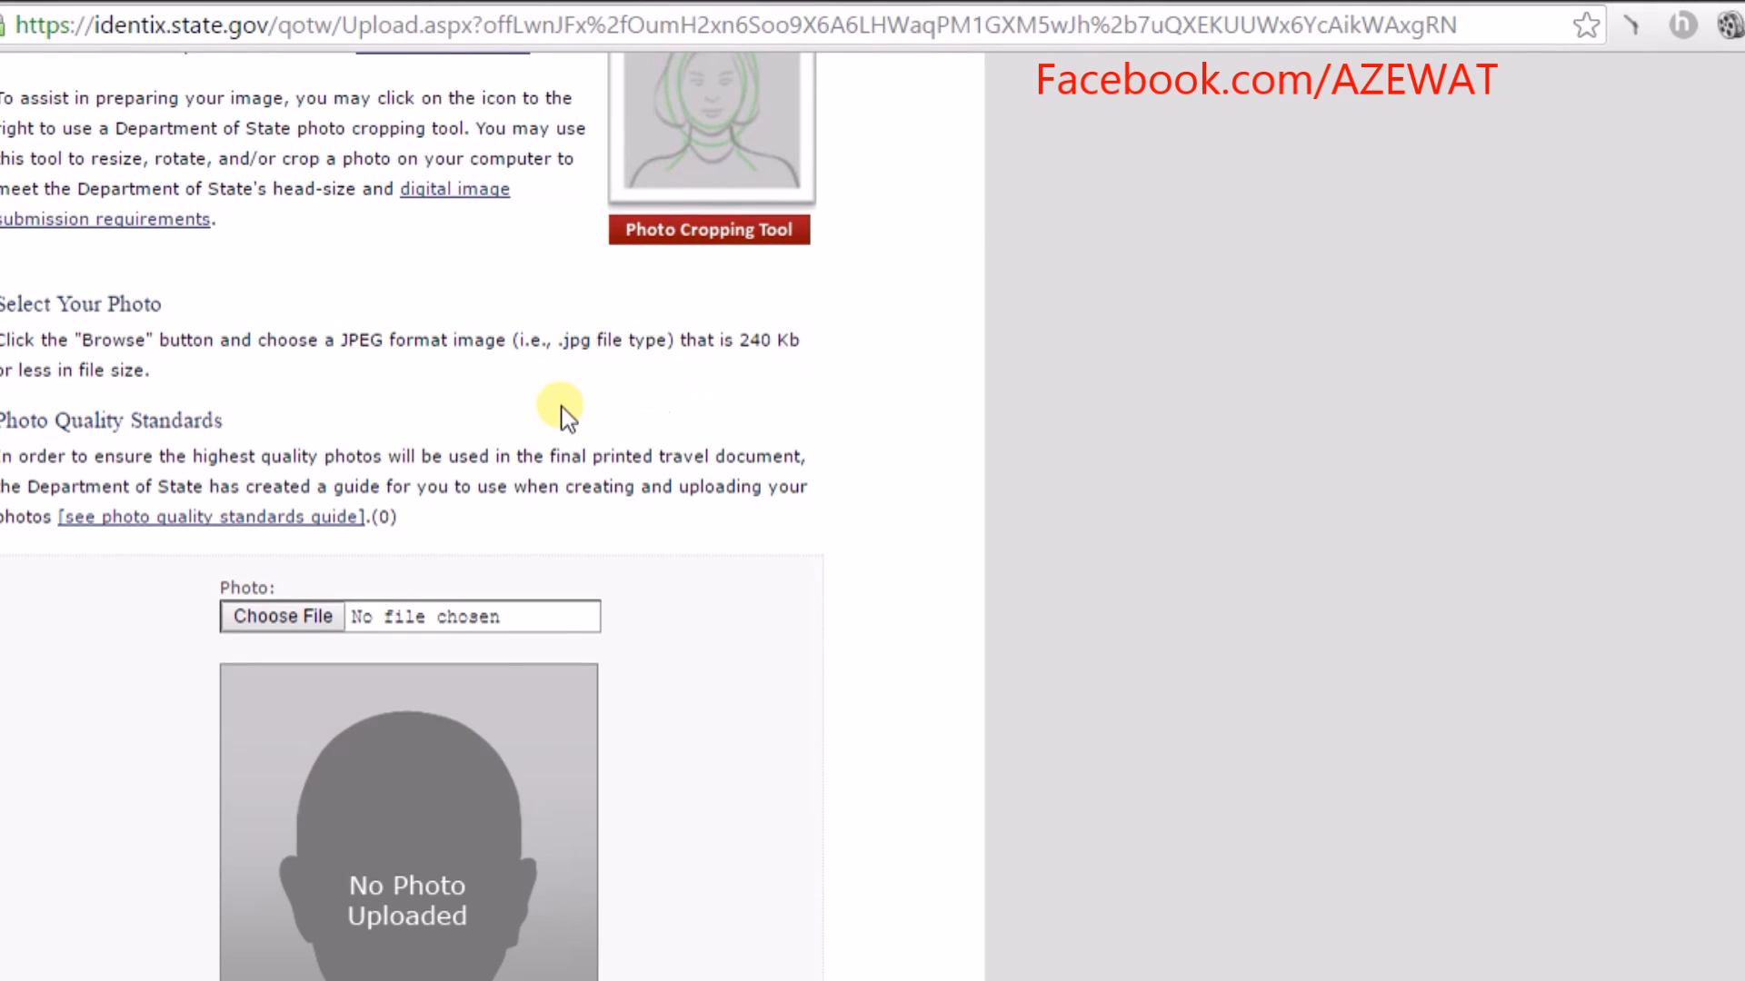
scroll(384, 378, "down", 4)
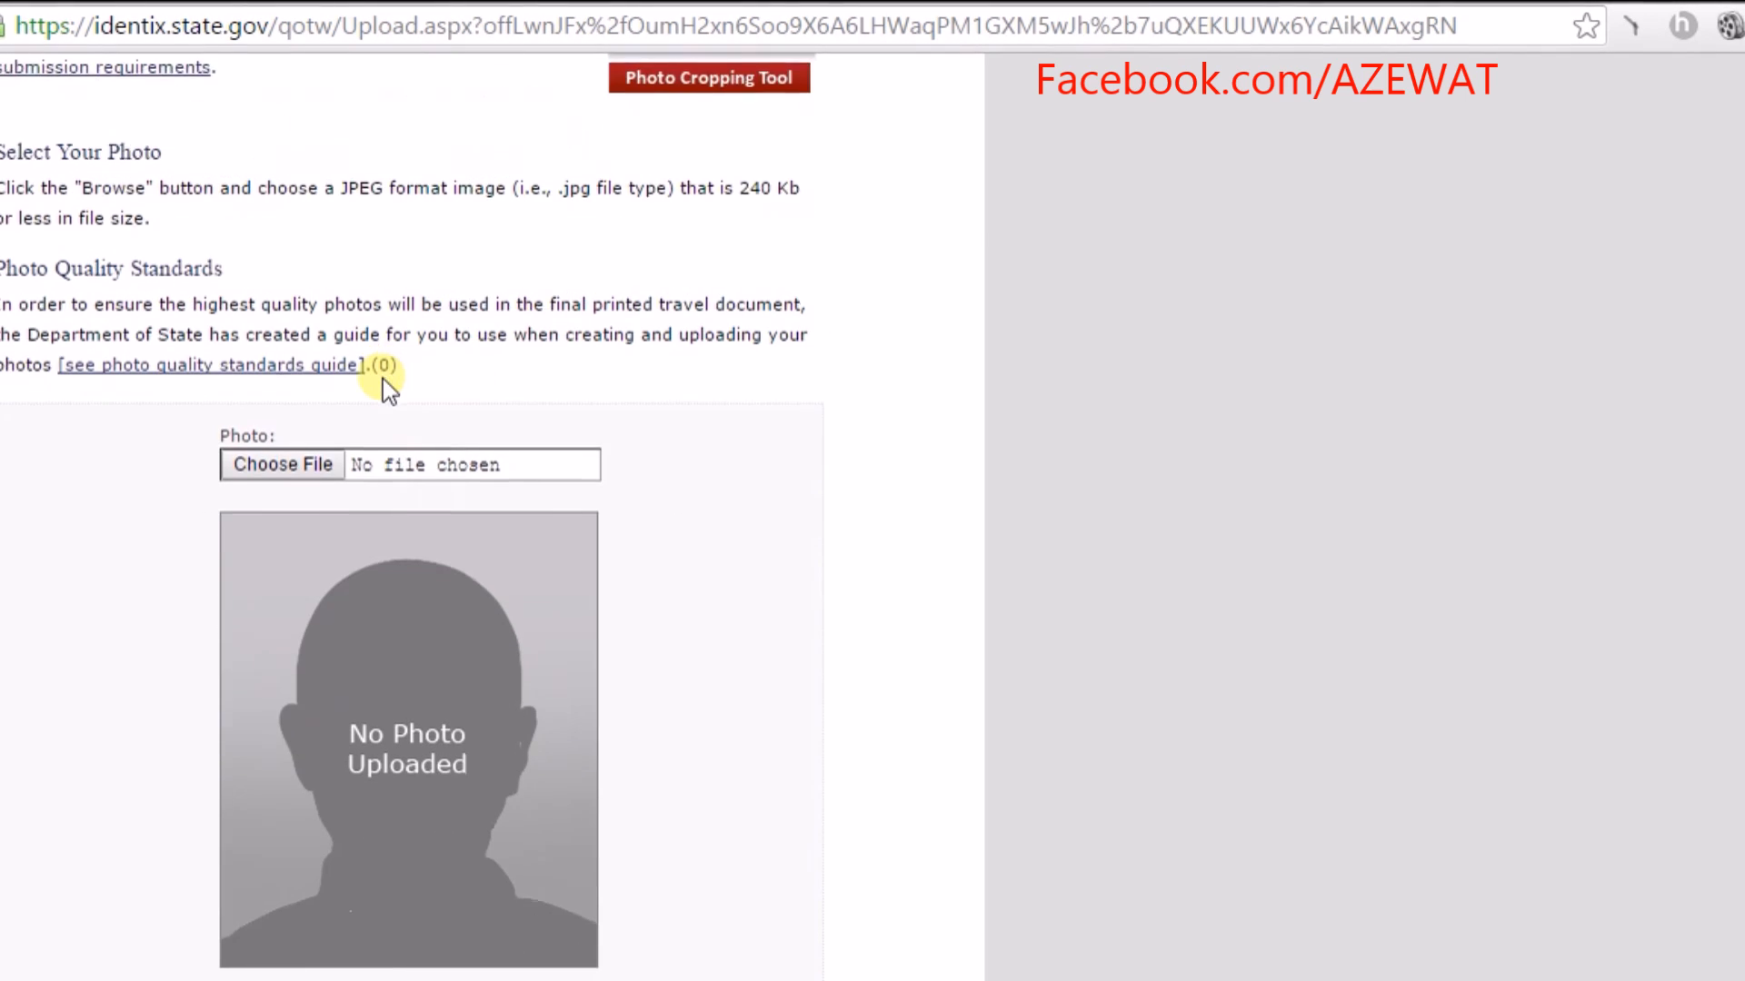
scroll(382, 374, "up", 3)
scroll(509, 354, "up", 2)
scroll(510, 358, "down", 4)
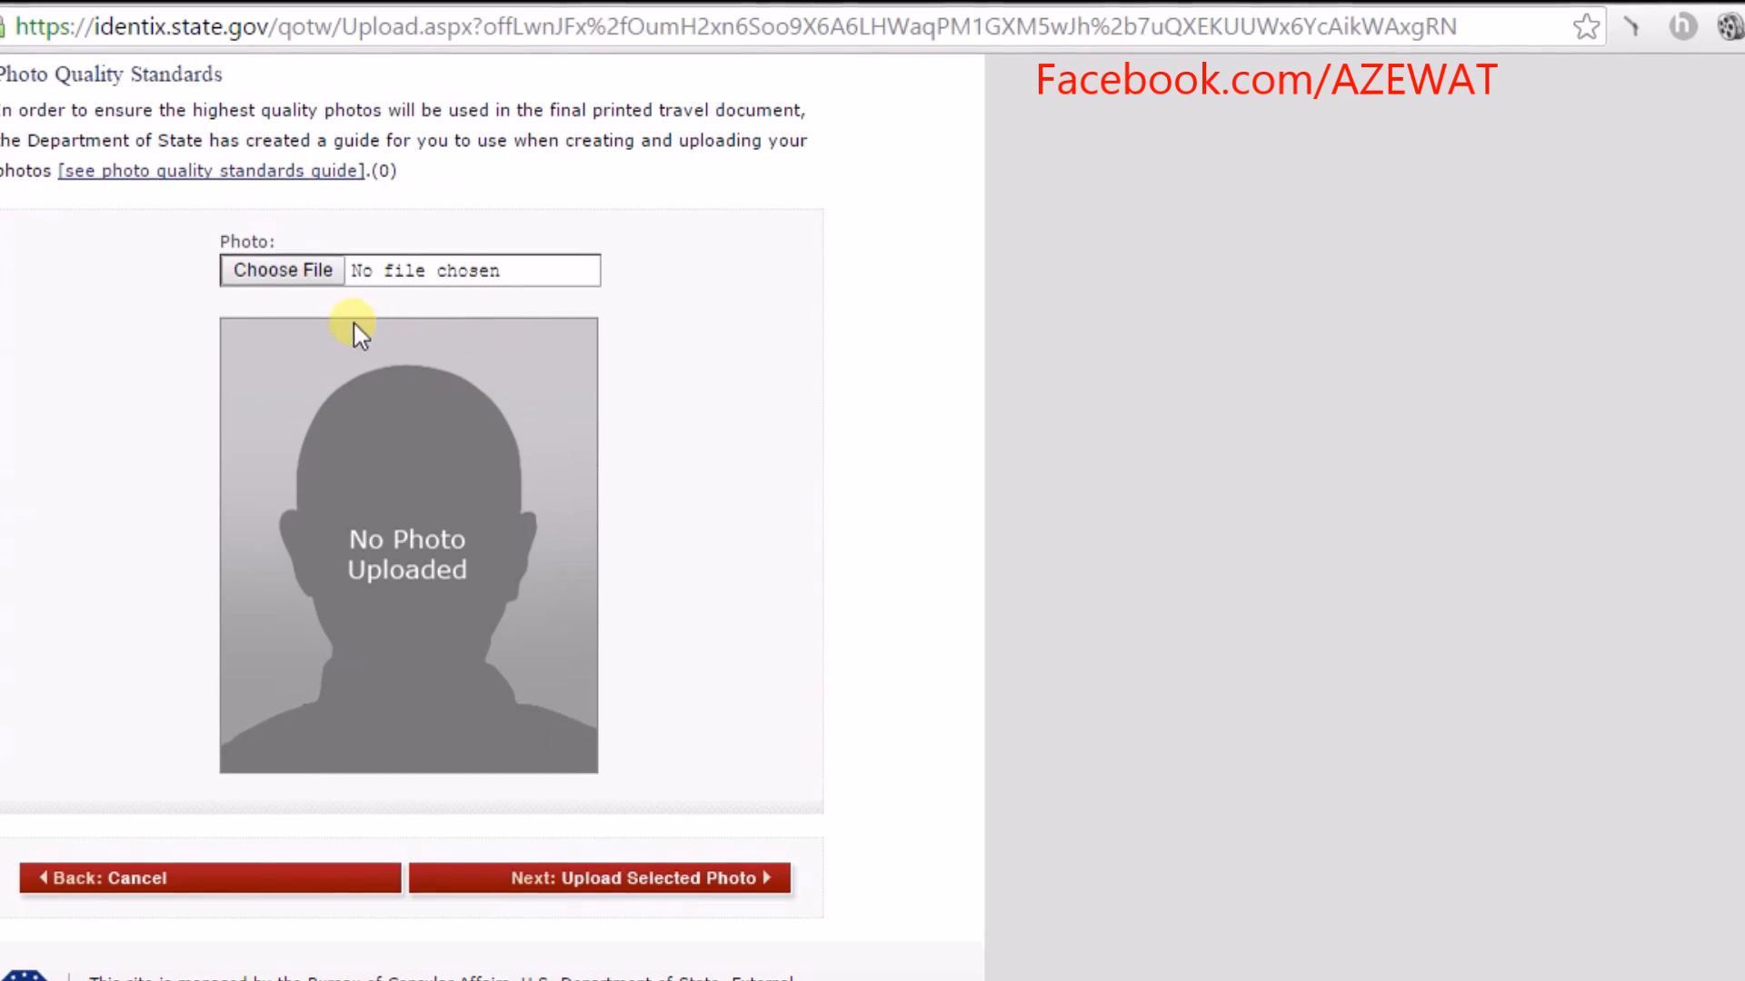
- Select 123.jpg from the Desktop as the applicant photo and upload it for the quality check
left_click(308, 269)
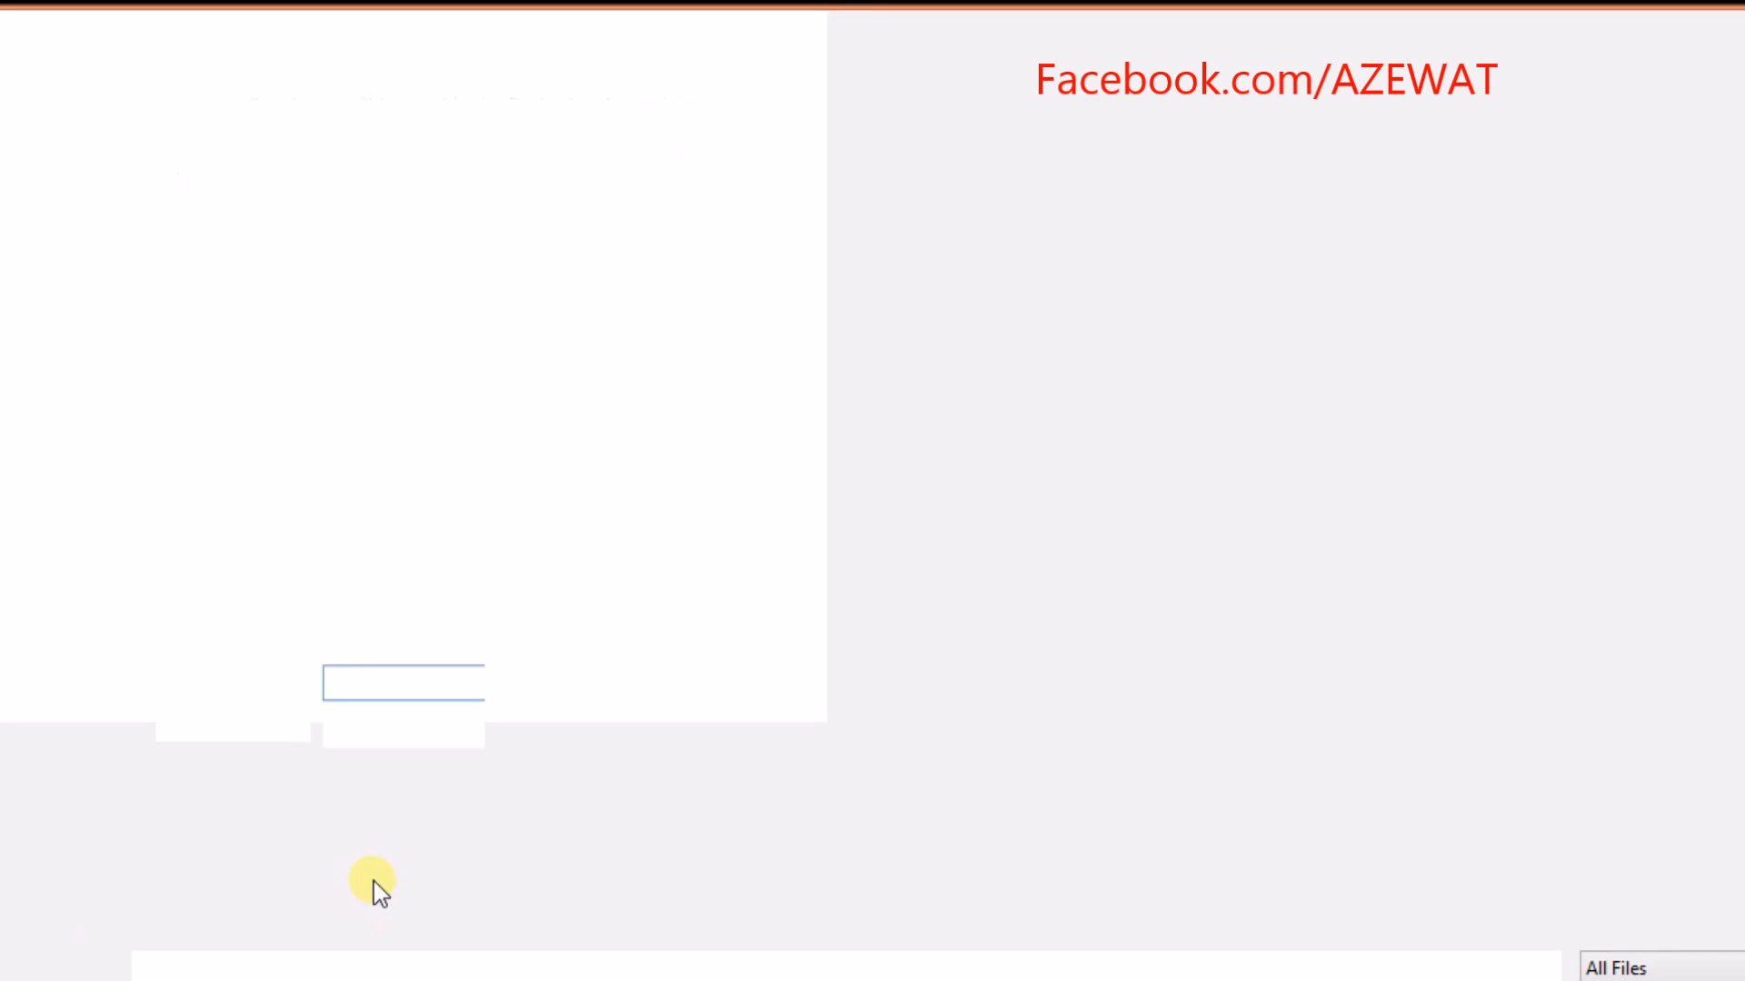
type("123")
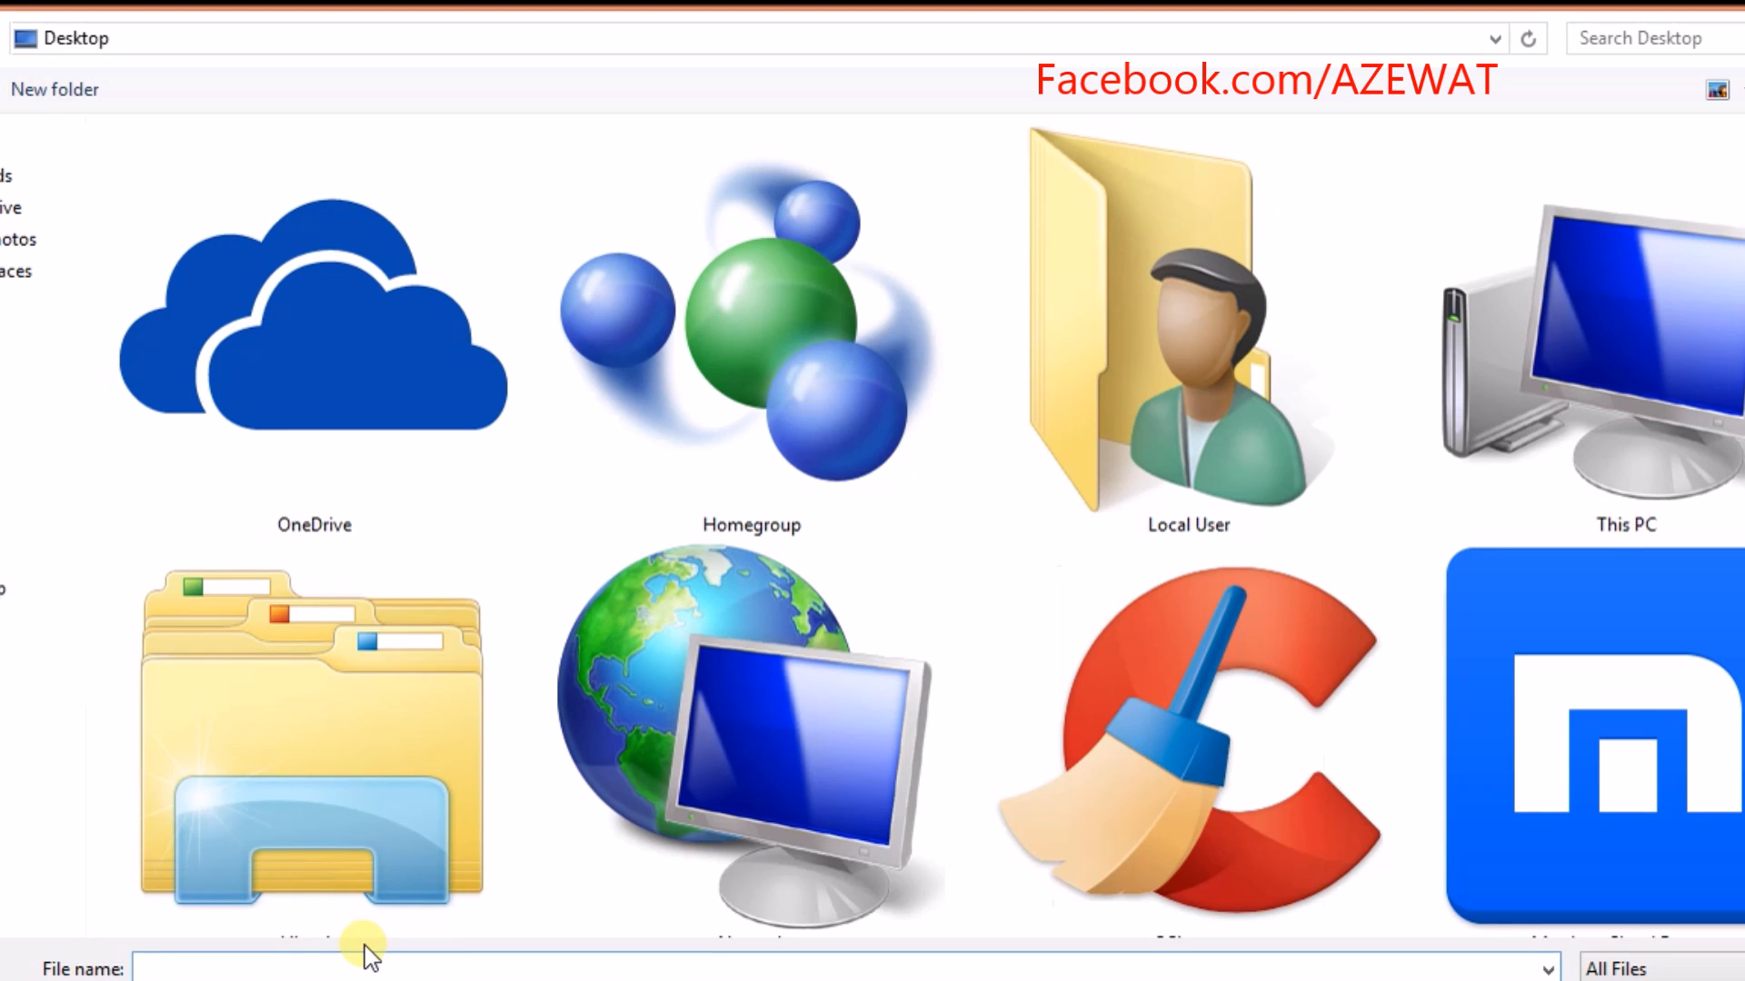
left_click(414, 980)
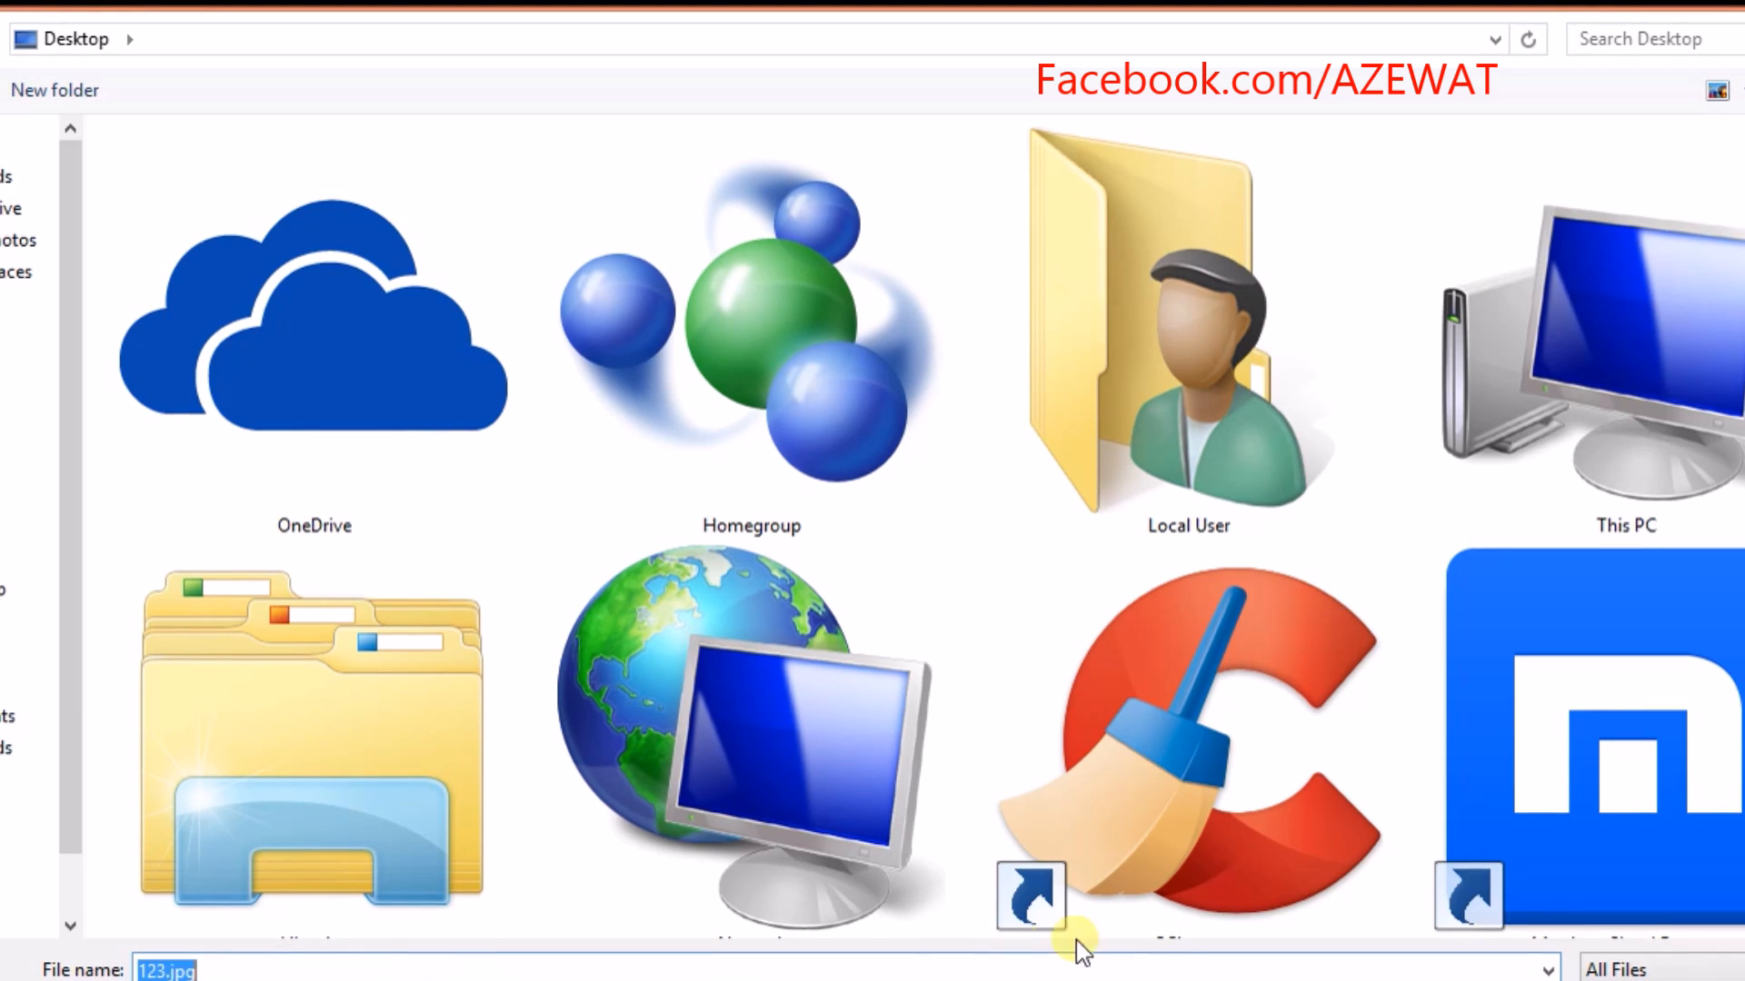
left_click(1617, 980)
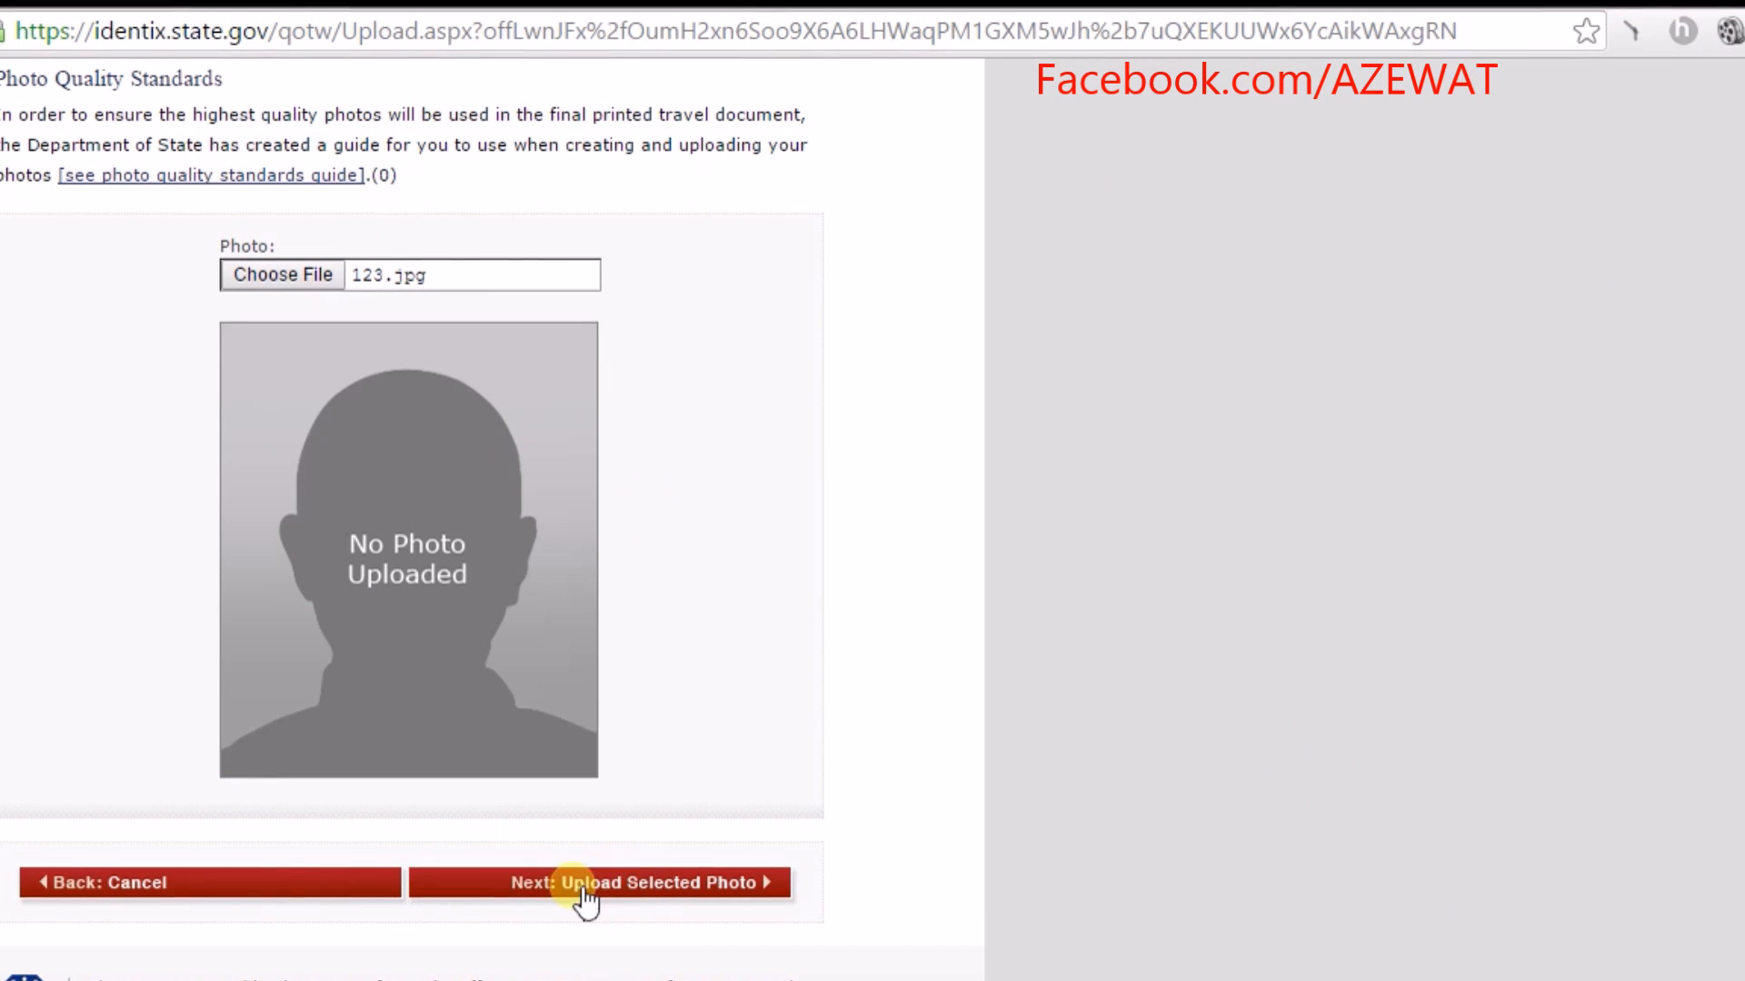
left_click(680, 886)
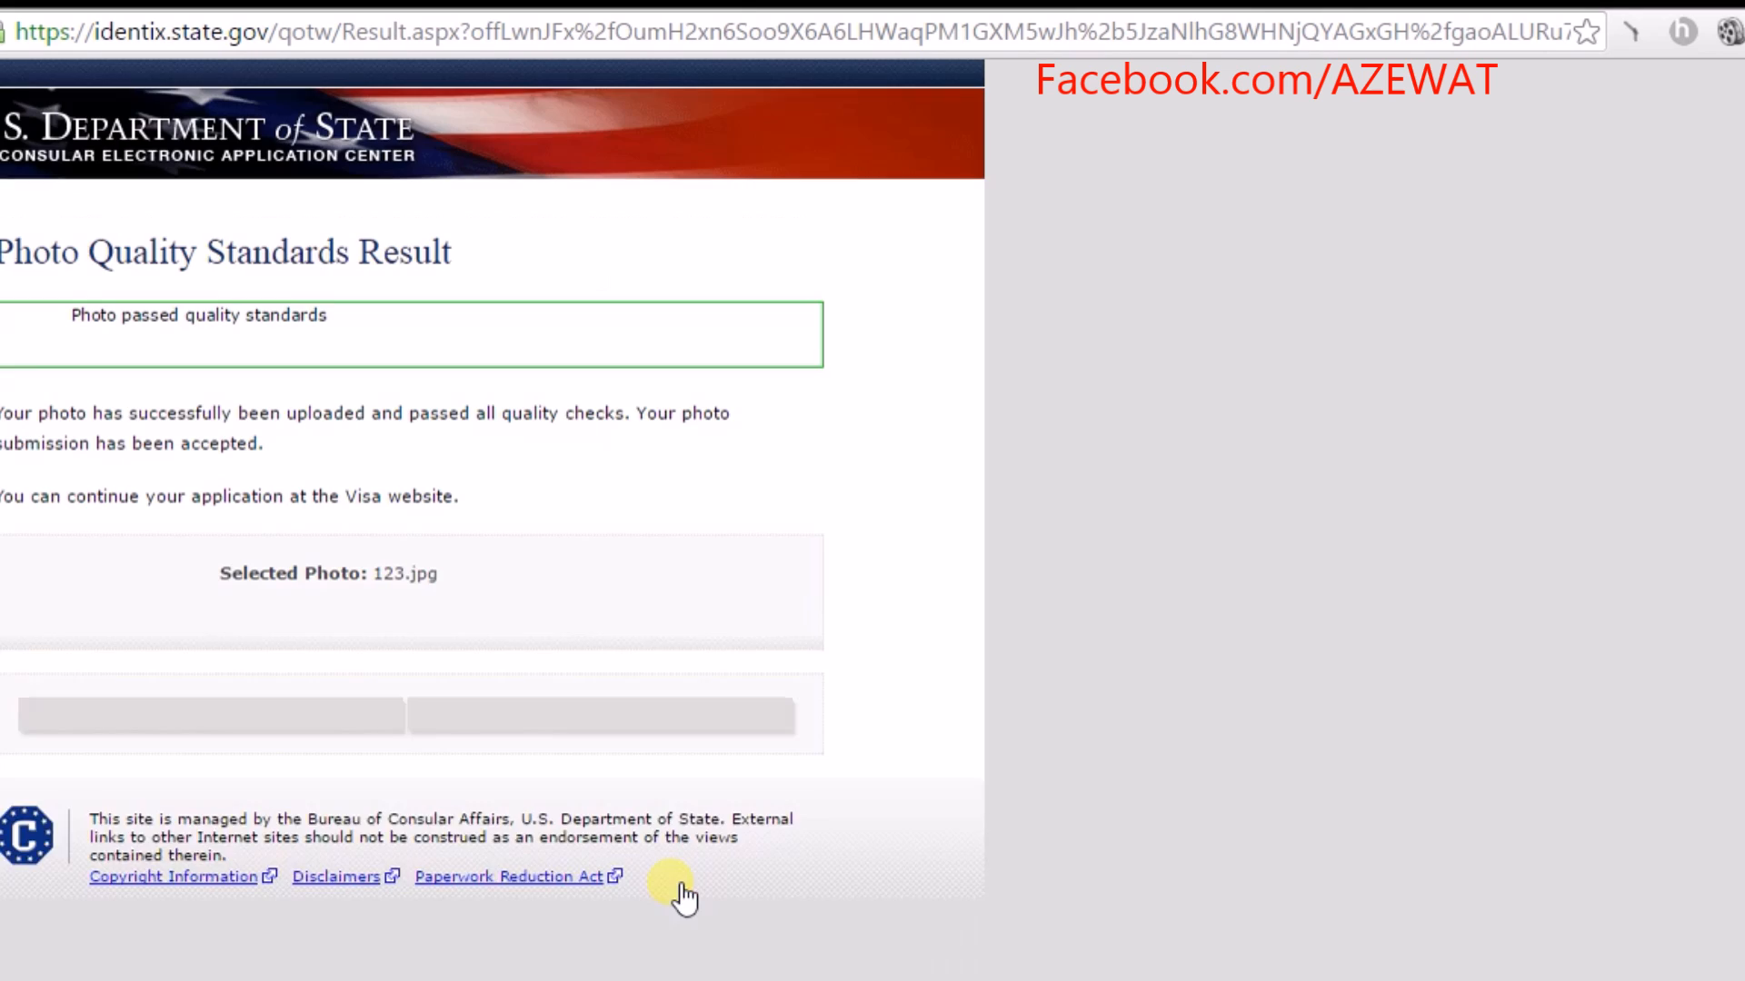
- Examine the Photo Quality Standards Result message and the preview of the uploaded 123.jpg photo
scroll(520, 450, "down", 4)
scroll(521, 449, "up", 2)
scroll(521, 449, "up", 1)
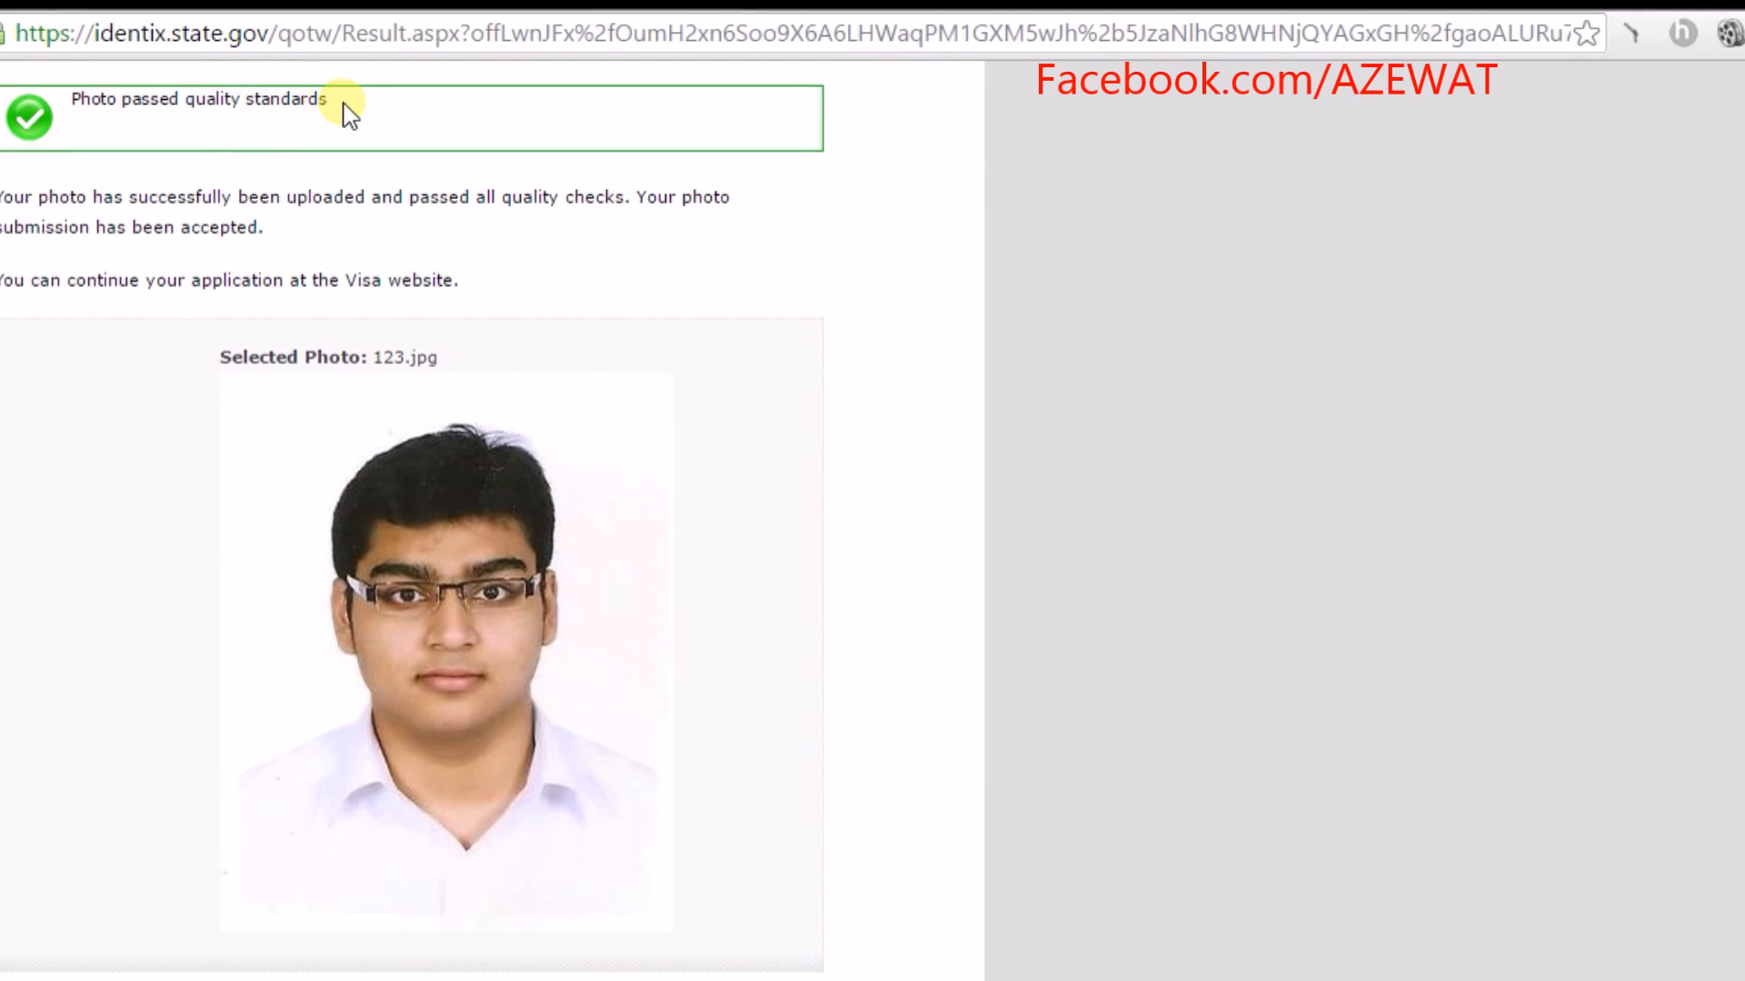
left_click_drag(343, 109, 7, 105)
left_click(228, 166)
scroll(527, 624, "up", 3)
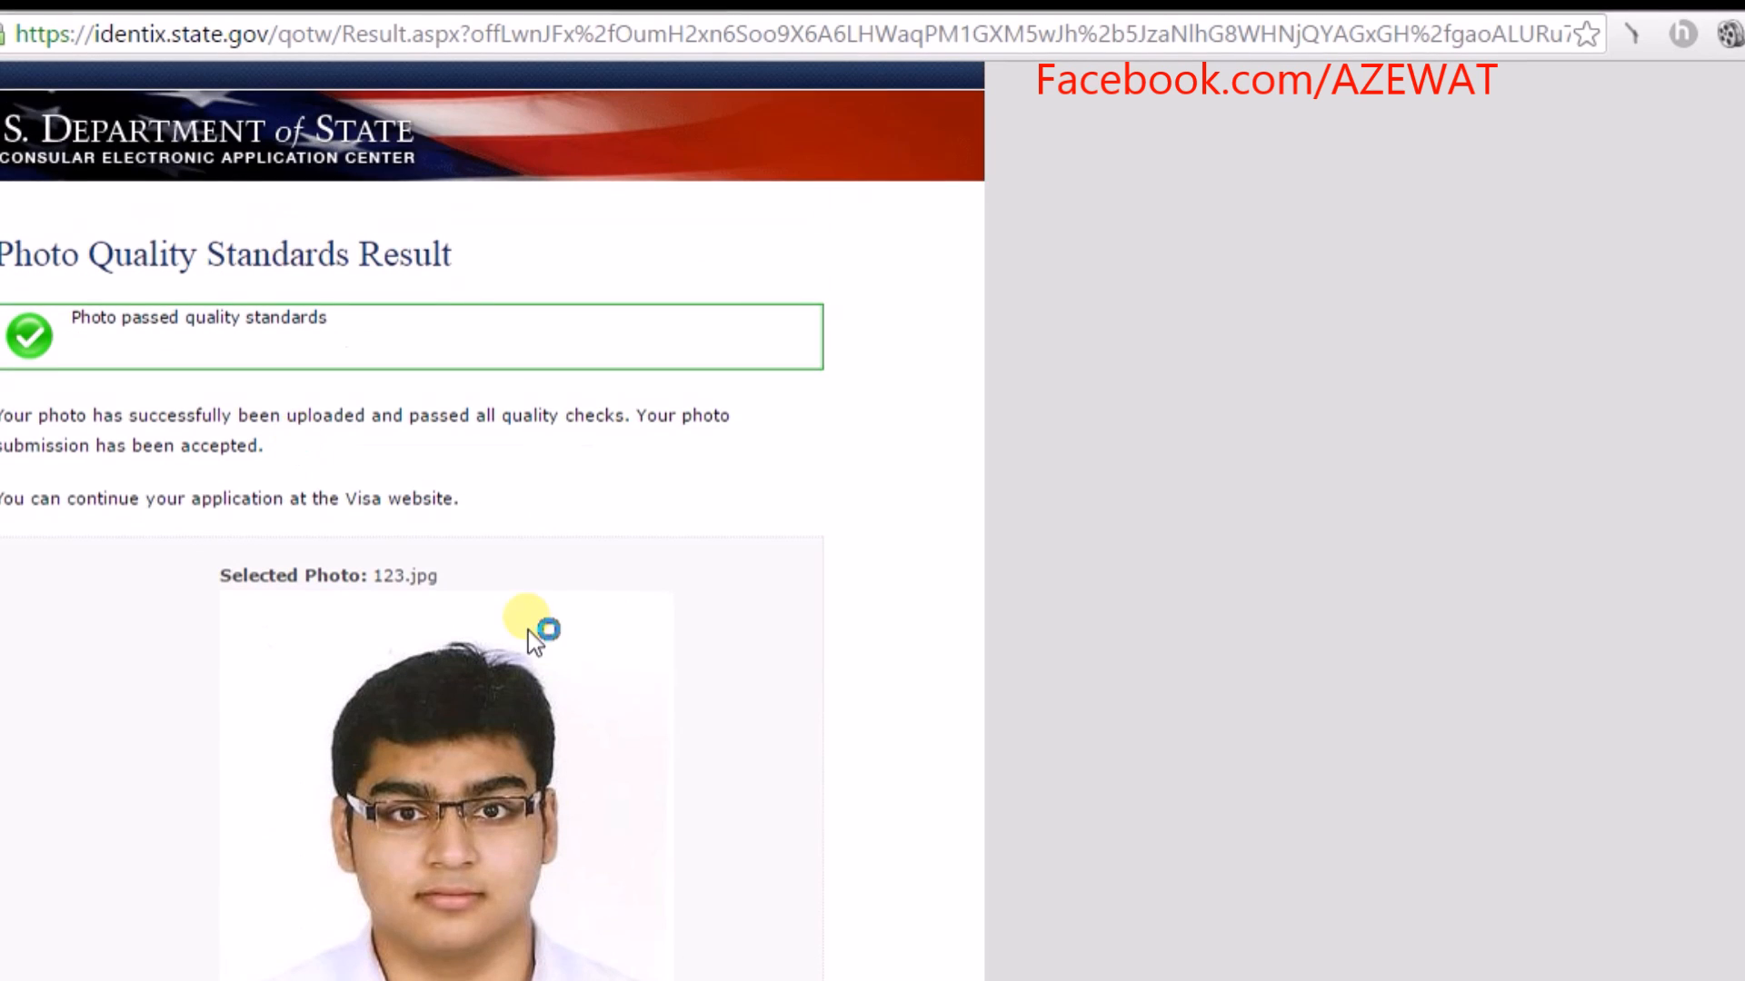
scroll(446, 554, "down", 2)
scroll(469, 378, "up", 2)
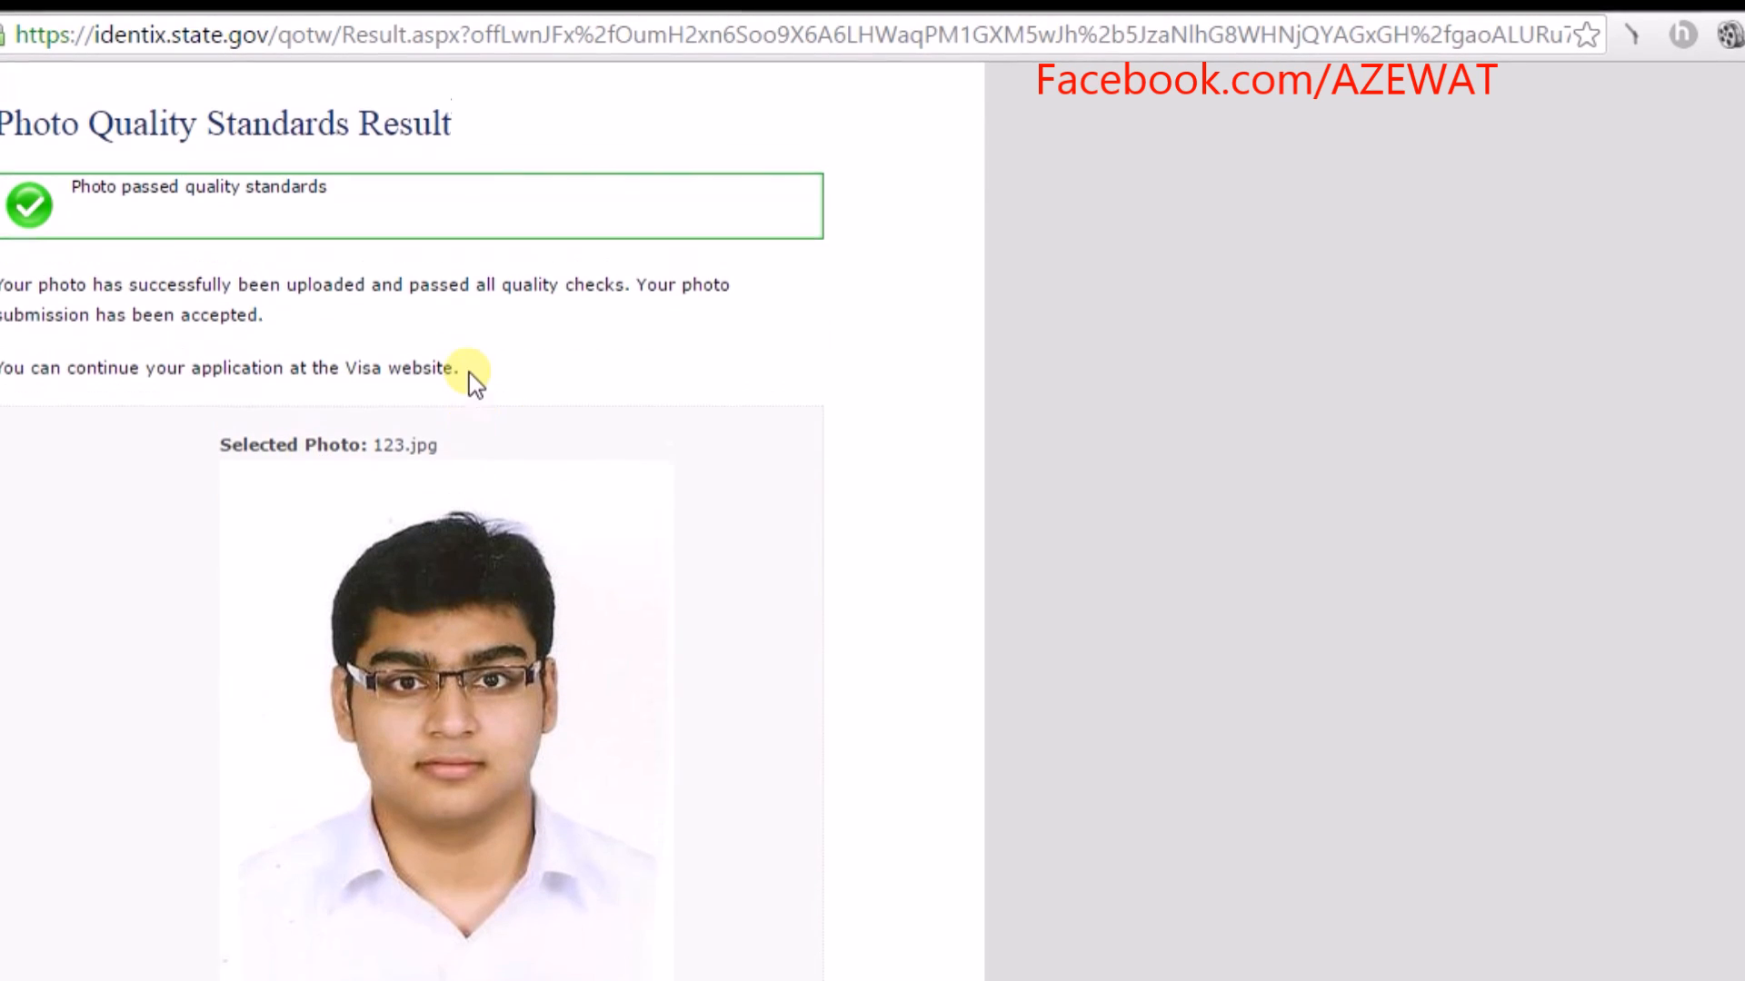
scroll(725, 716, "down", 4)
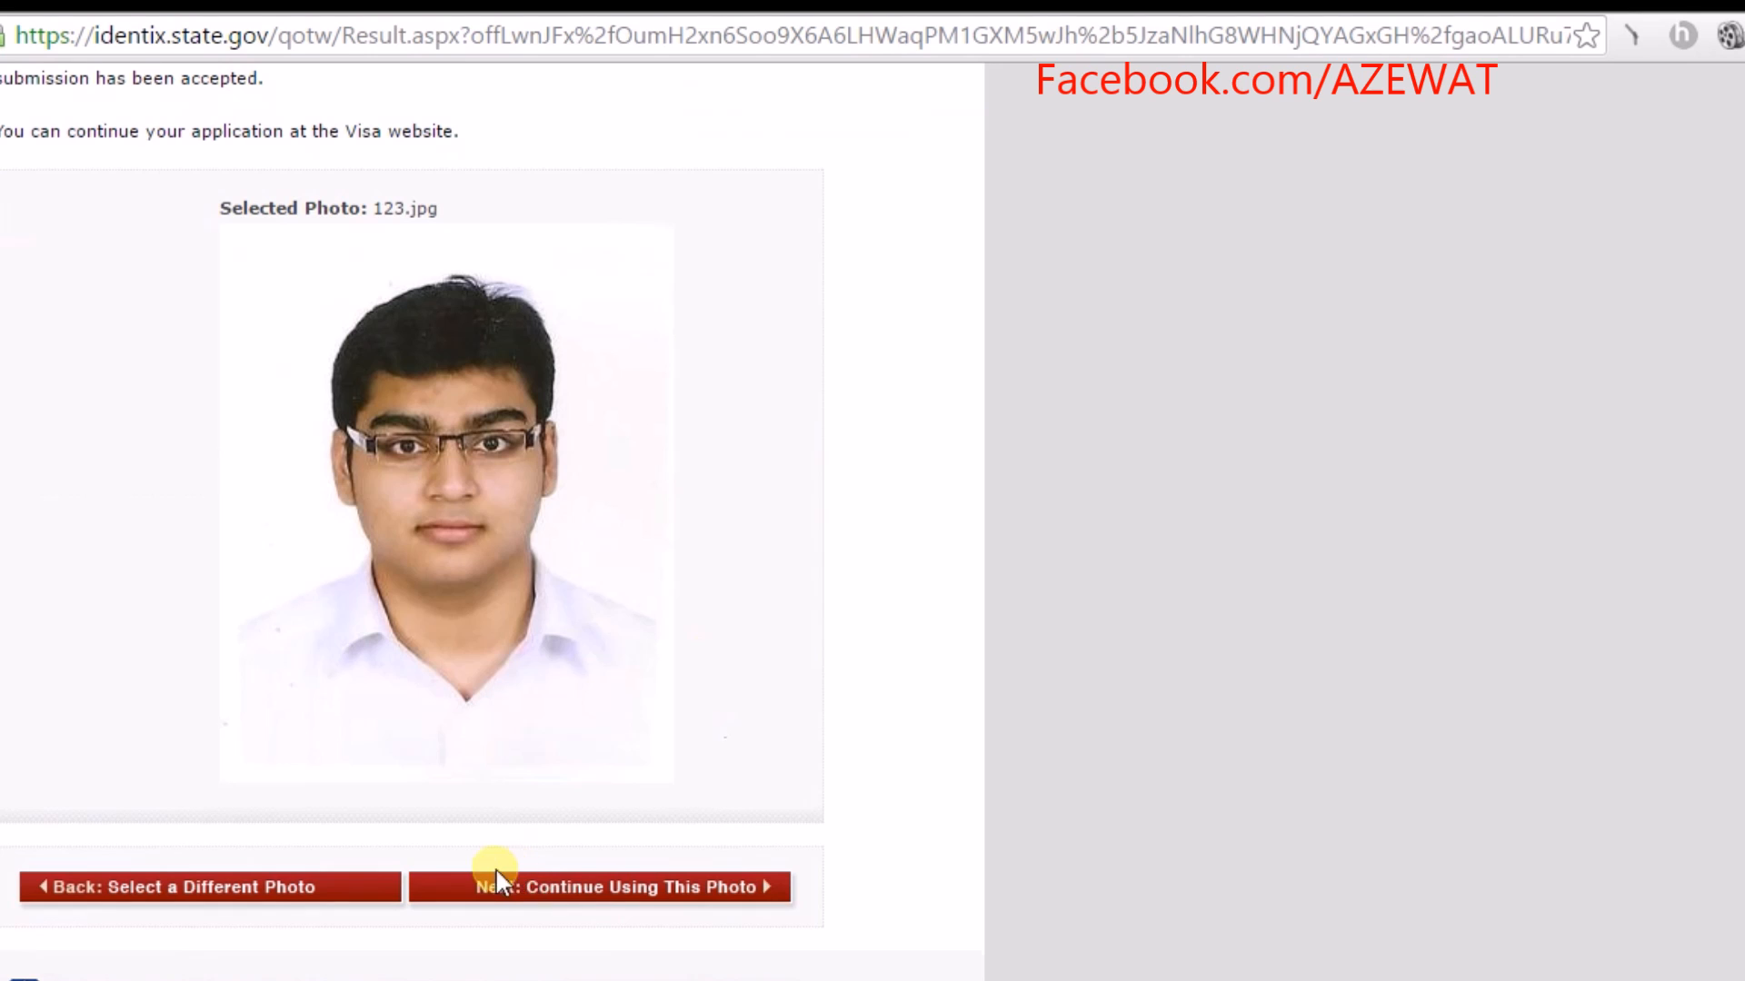
scroll(592, 670, "up", 4)
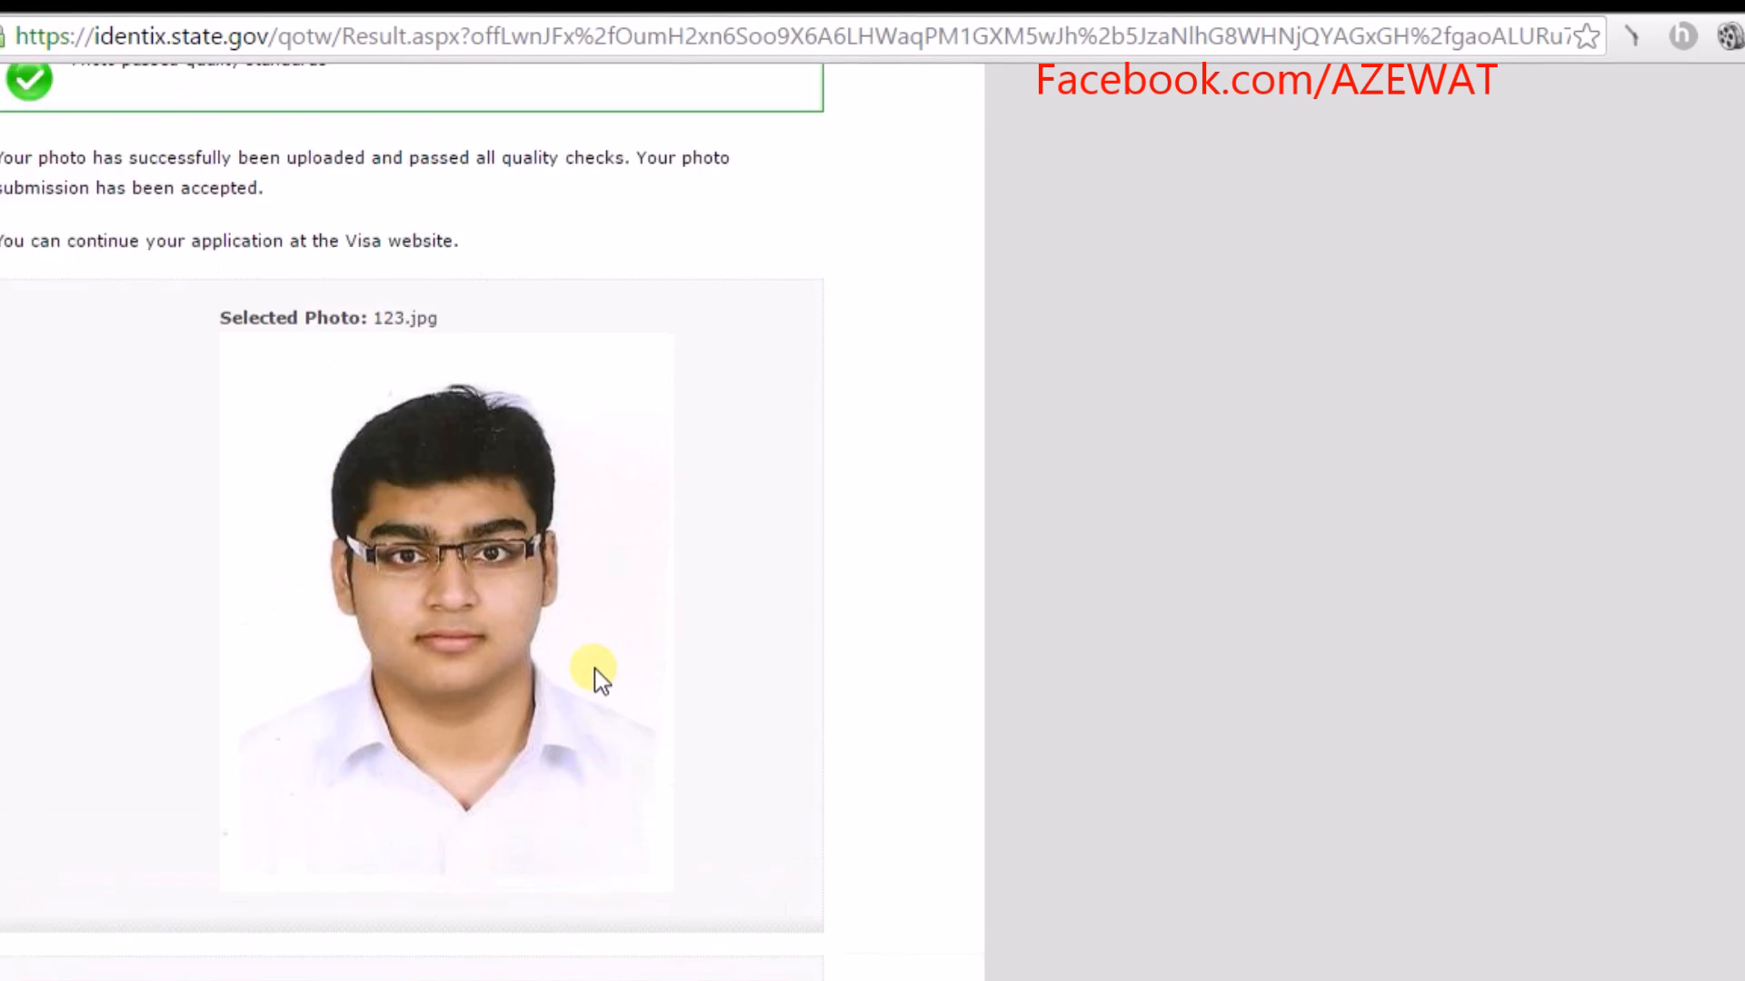
double_click(146, 338)
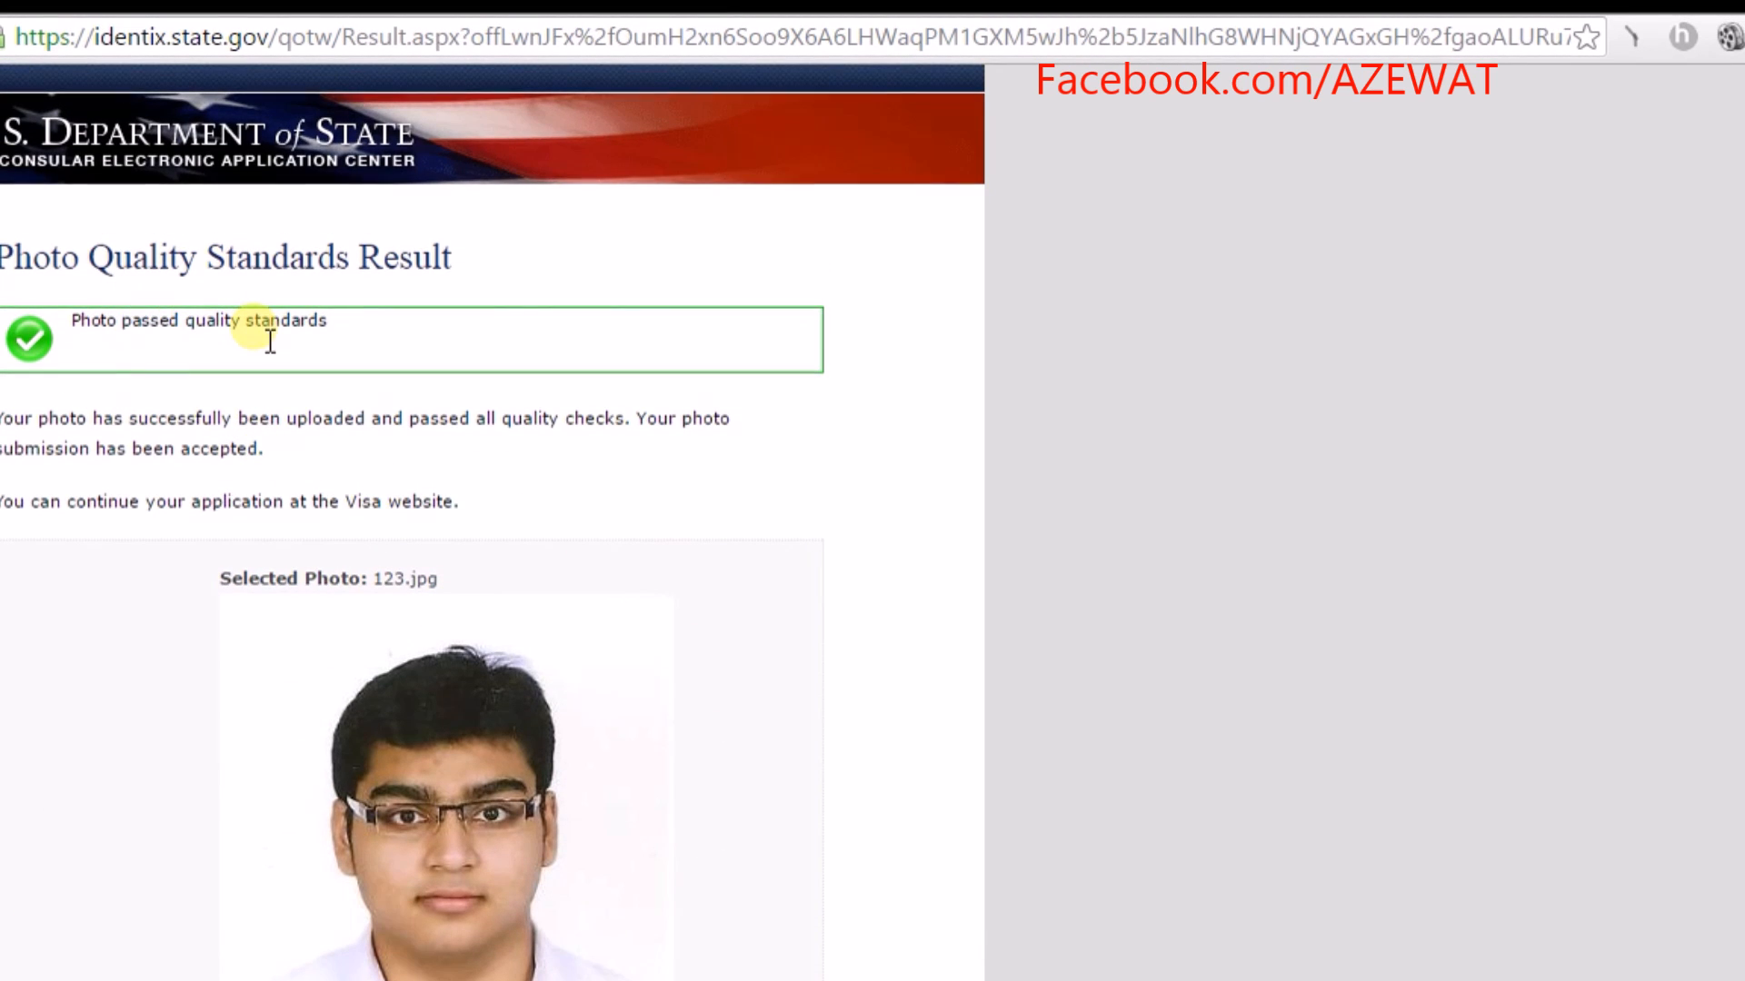
left_click_drag(320, 329, 97, 372)
left_click(152, 461)
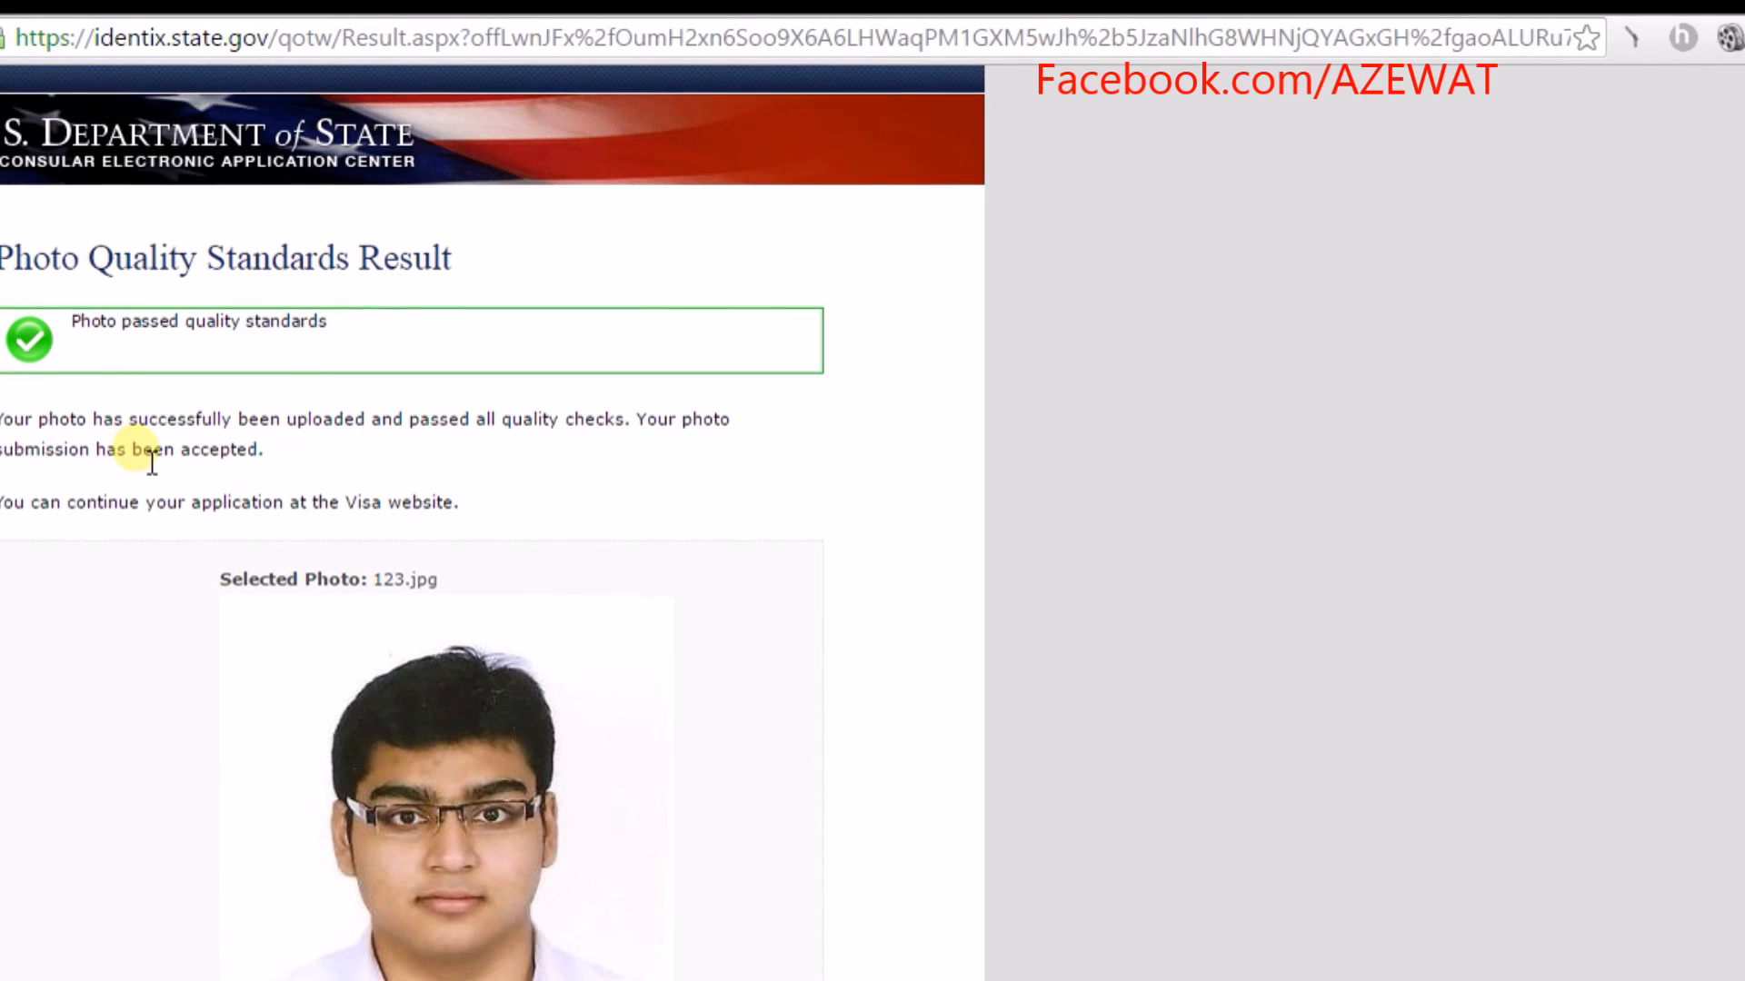
- Continue with the tested photo and check the location and photo sections under Get Started
scroll(378, 421, "down", 4)
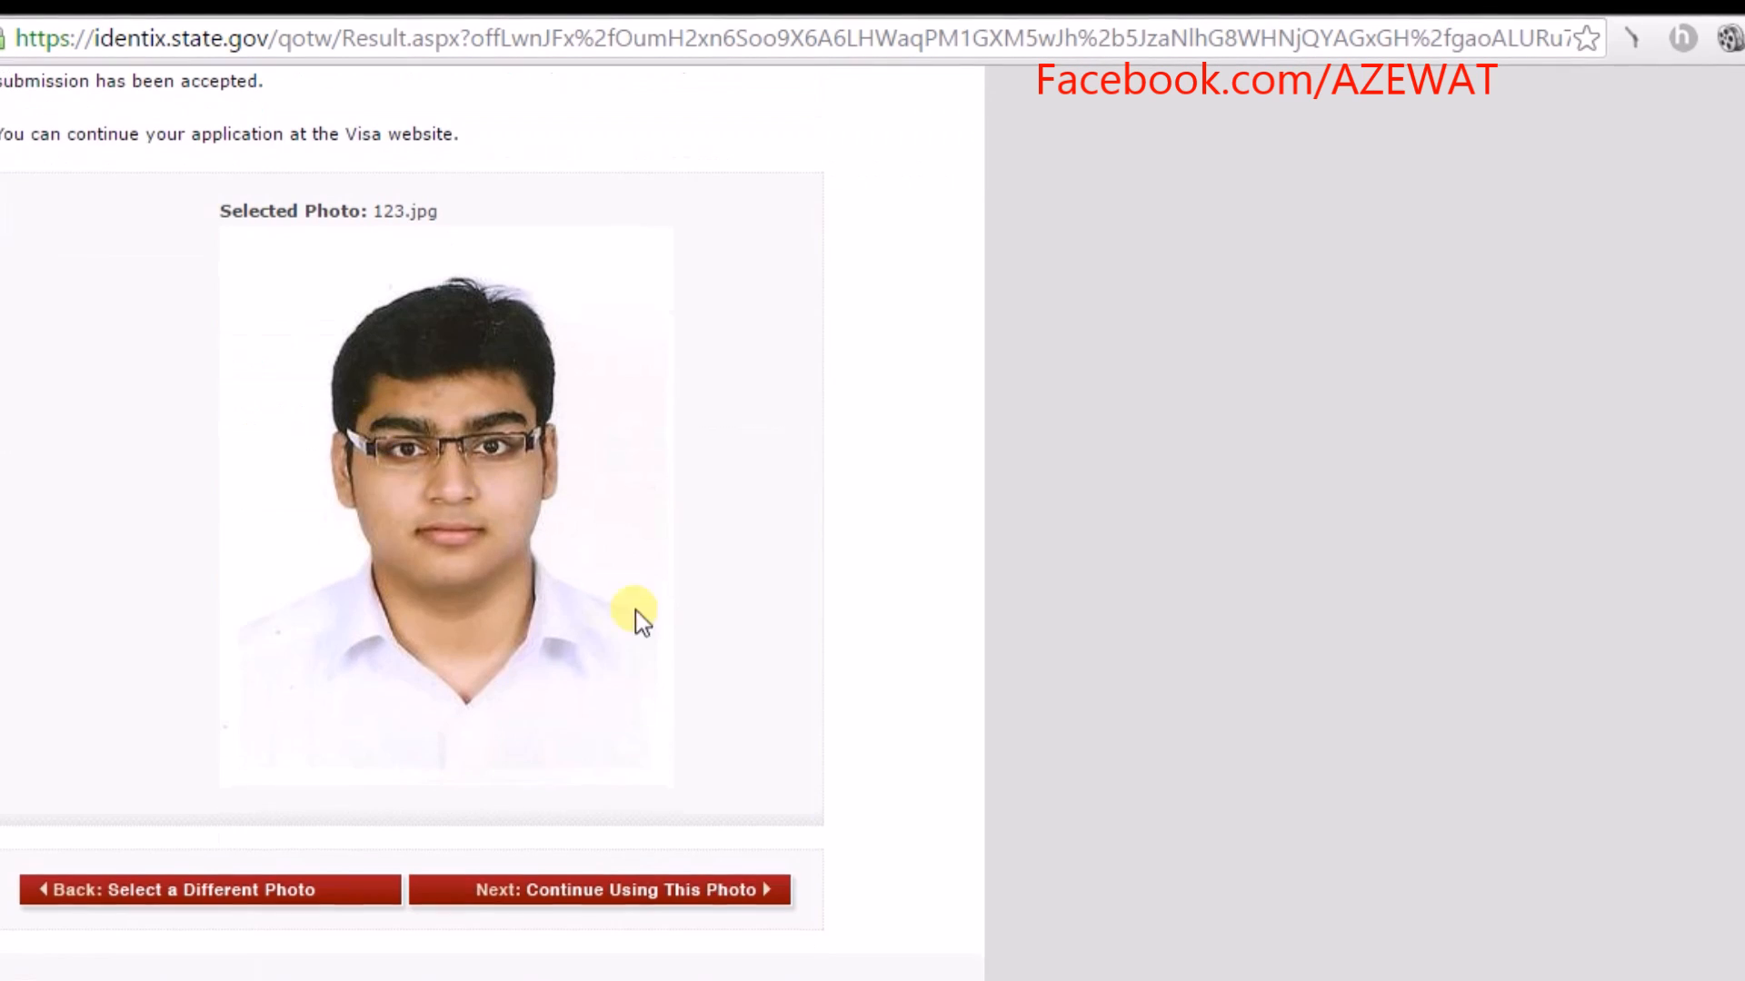
left_click(612, 909)
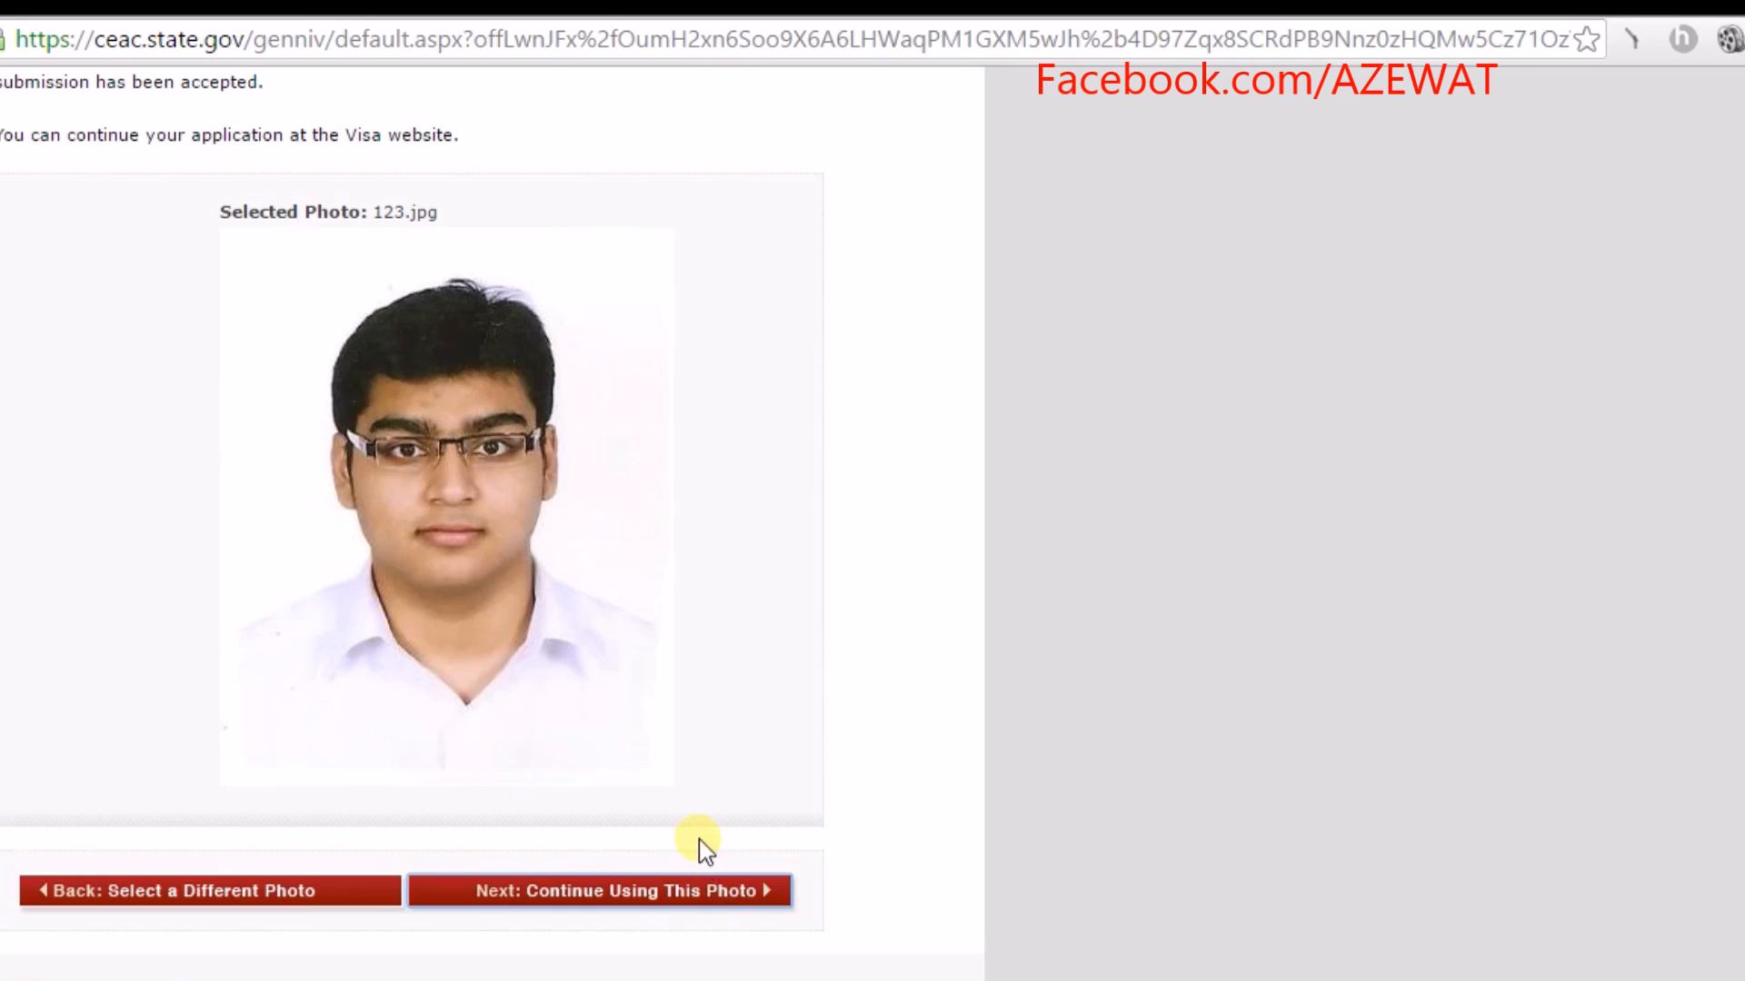
scroll(584, 604, "down", 2)
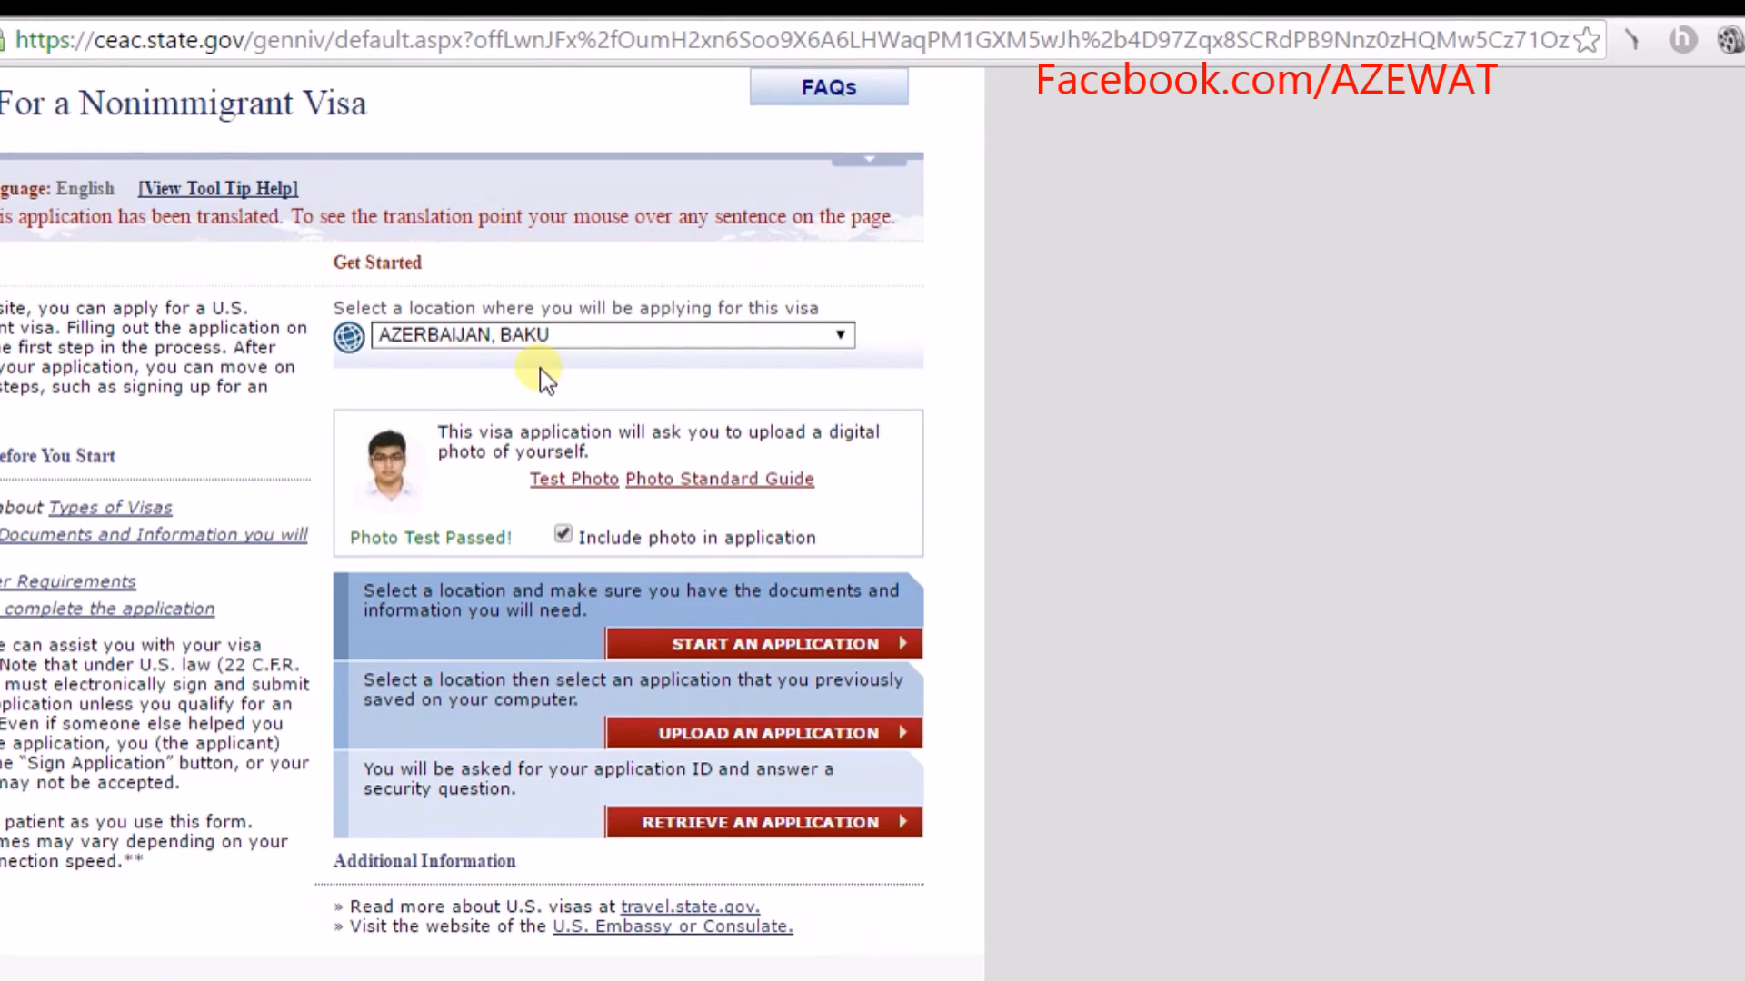
scroll(346, 281, "up", 2)
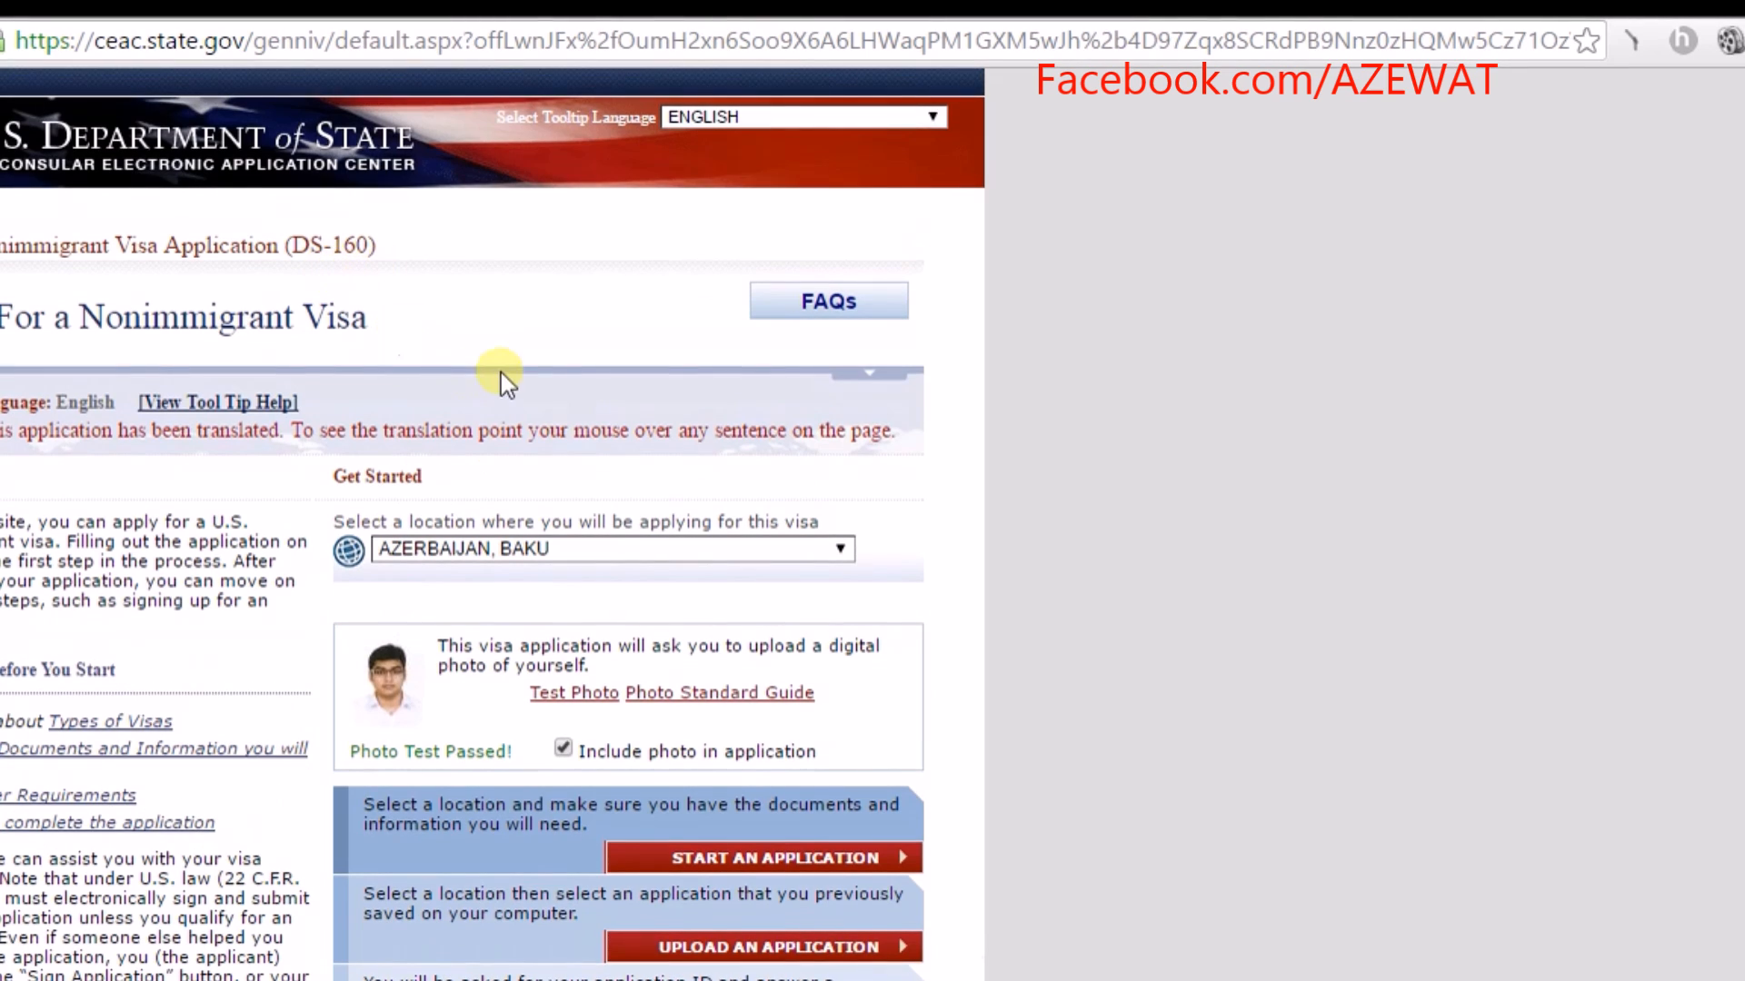
scroll(700, 576, "down", 2)
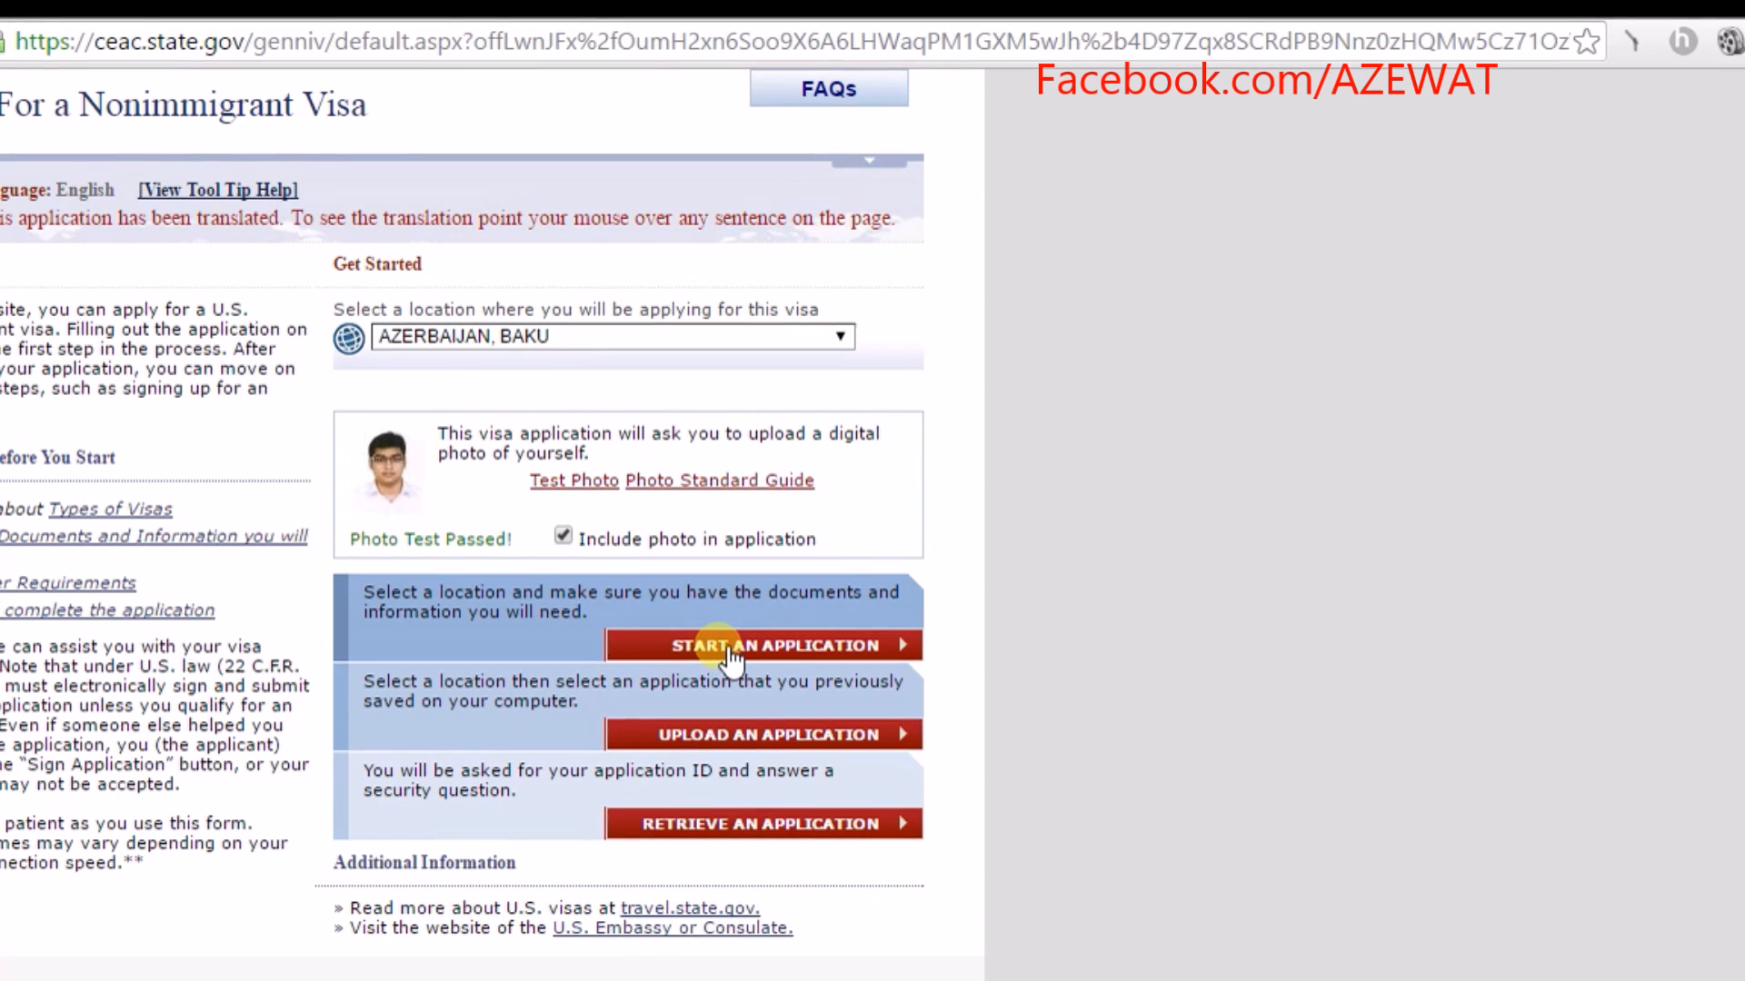
- Start a new DS-160 application for AZERBAIJAN, BAKU with the tested photo included
left_click(805, 647)
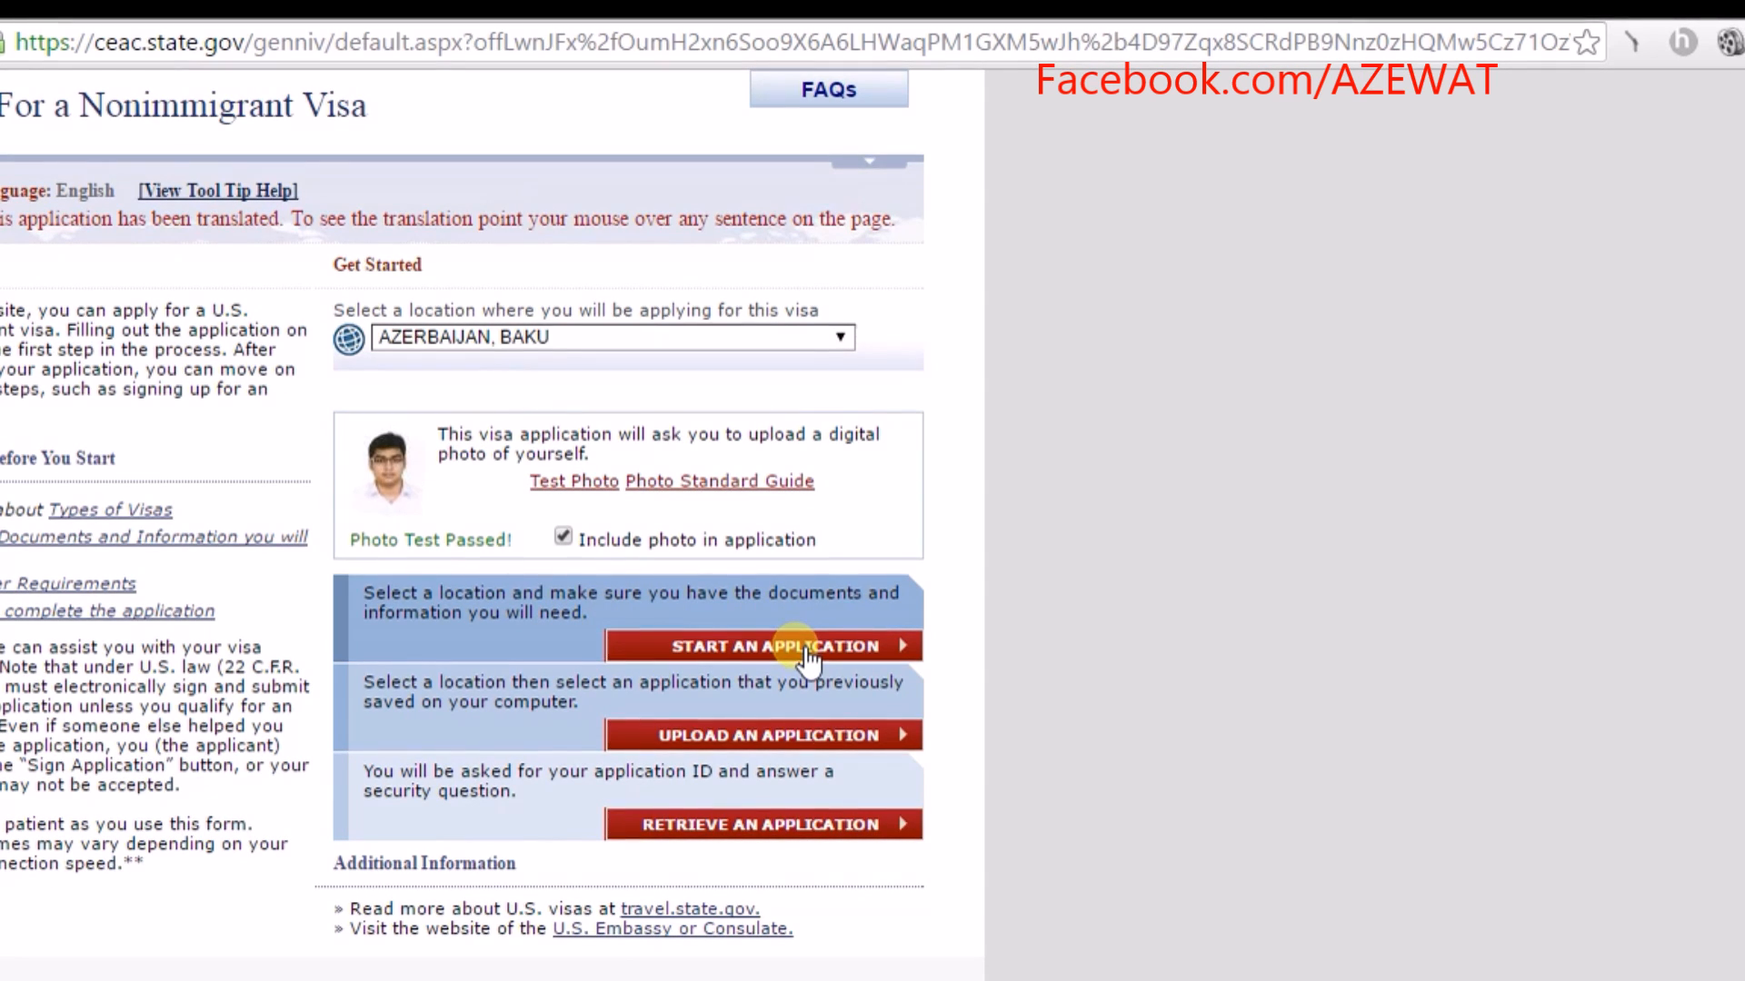
scroll(505, 358, "down", 3)
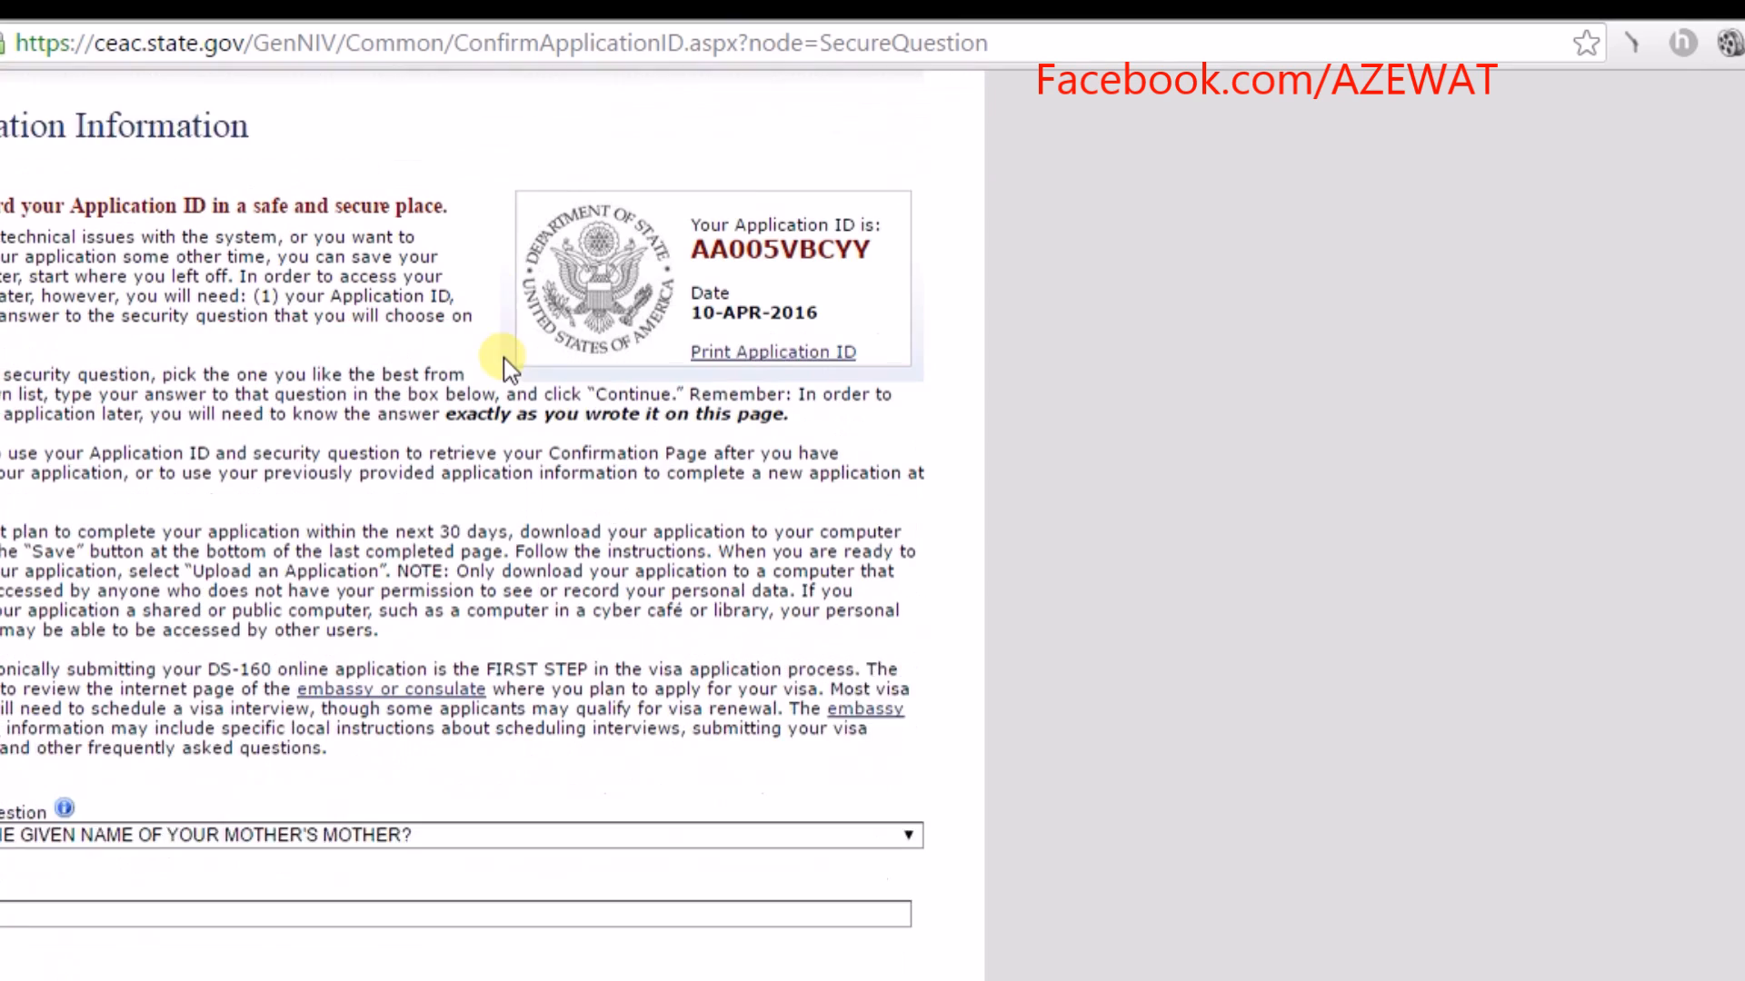
scroll(717, 295, "up", 2)
- Examine the Application ID box on the Application Information page
left_click_drag(887, 329, 636, 320)
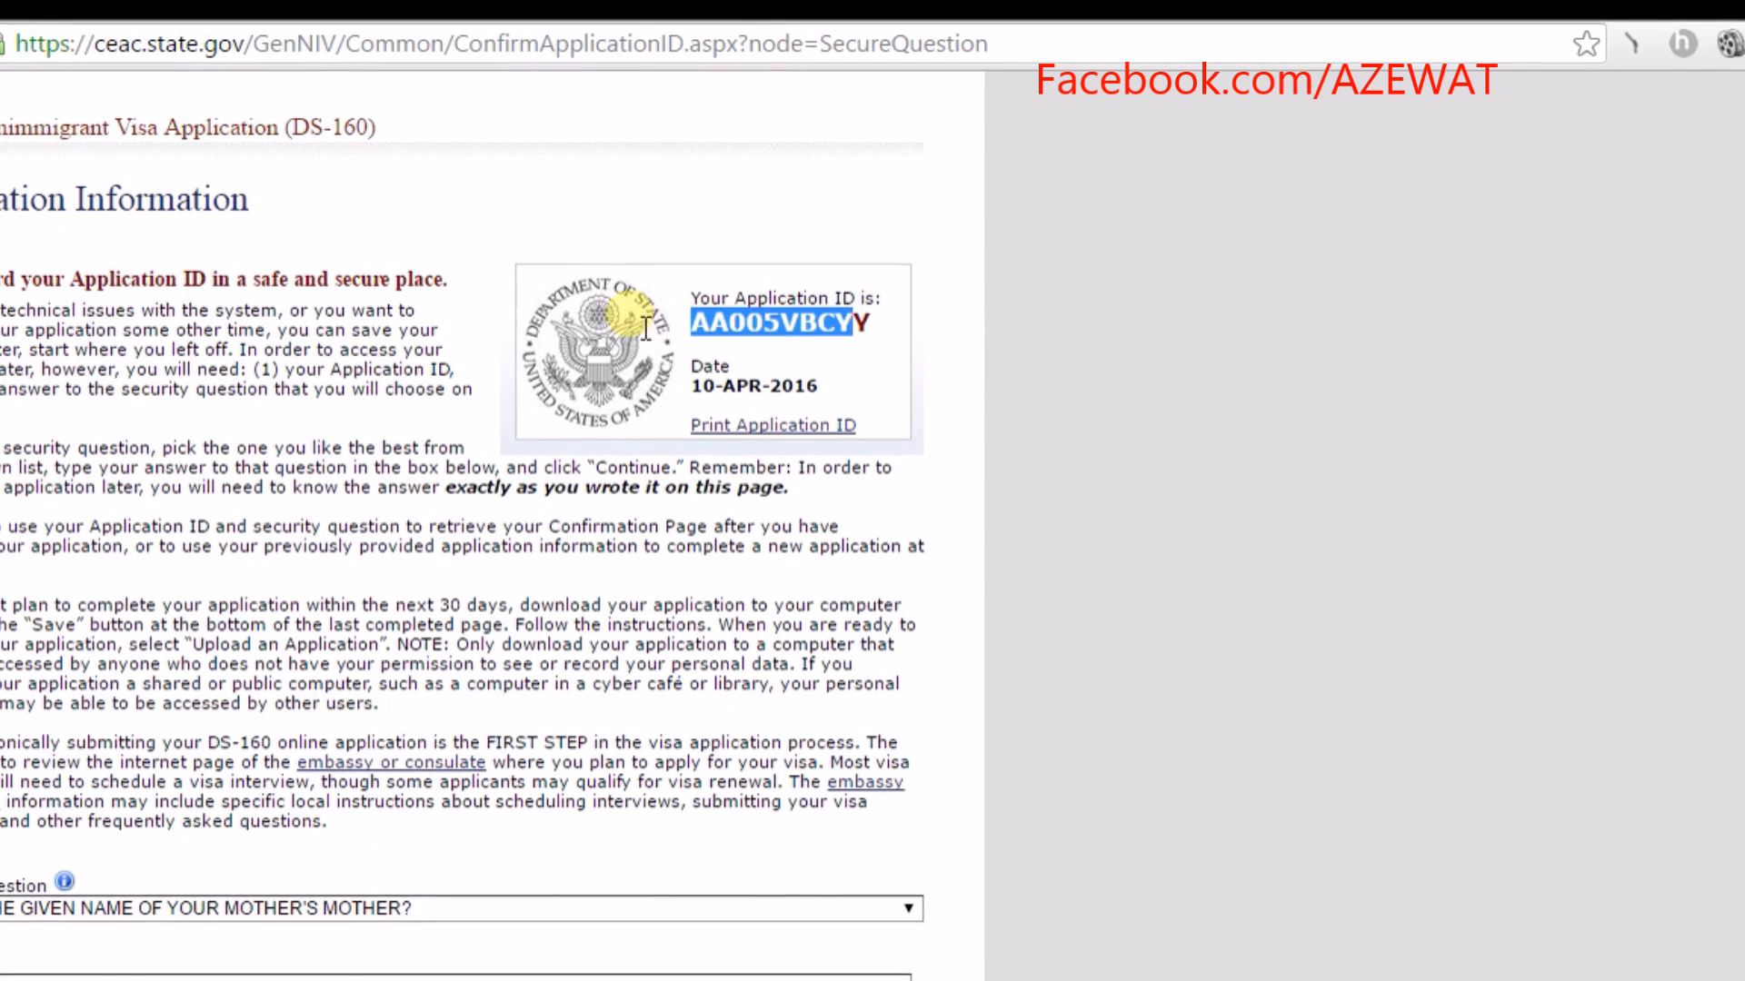
left_click_drag(880, 343, 676, 281)
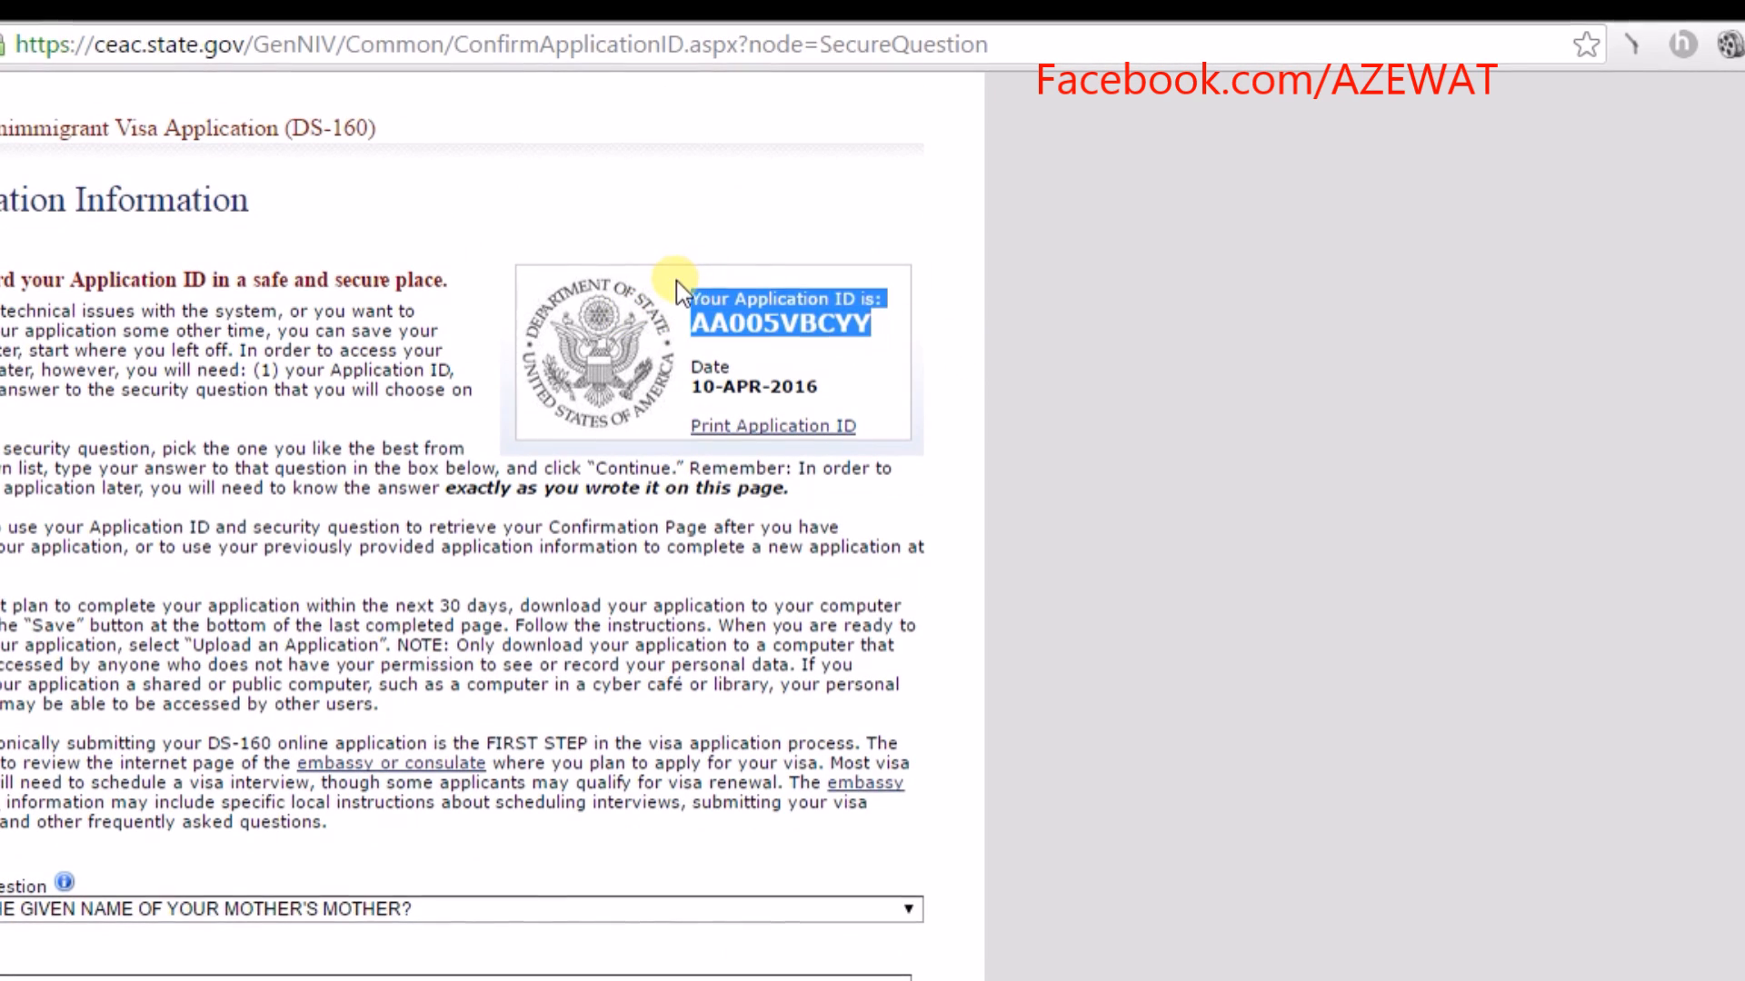
left_click(878, 338)
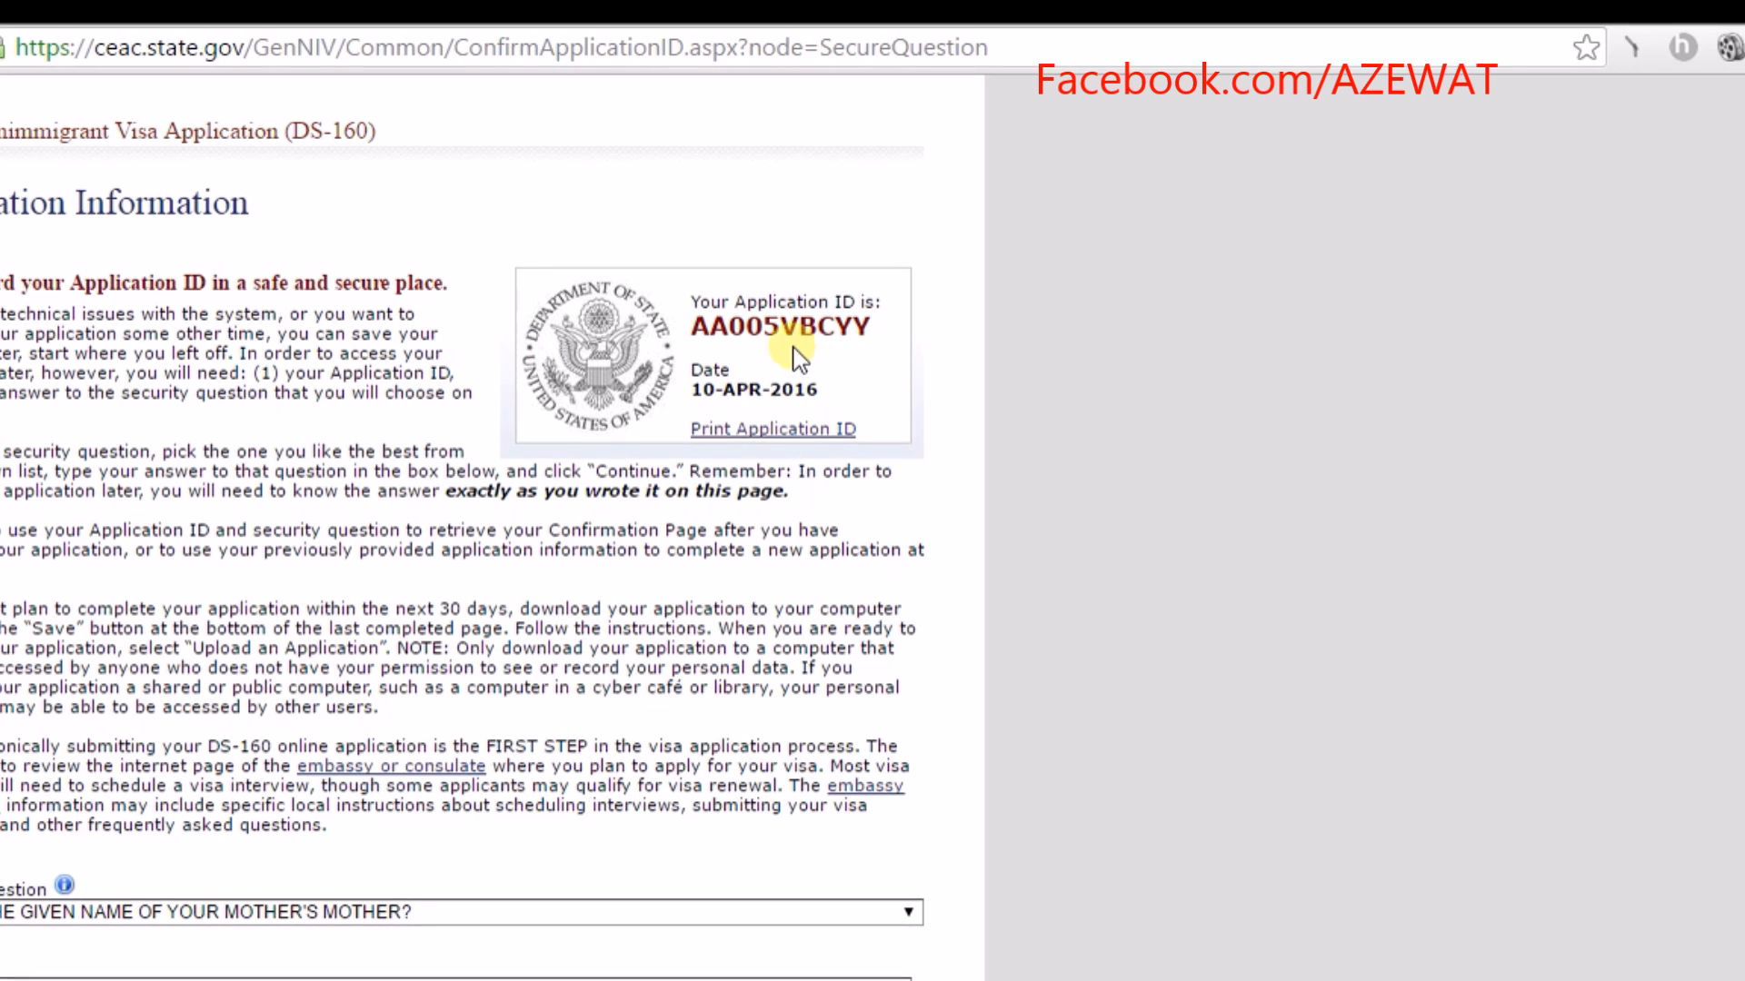
triple_click(776, 339)
left_click(279, 689)
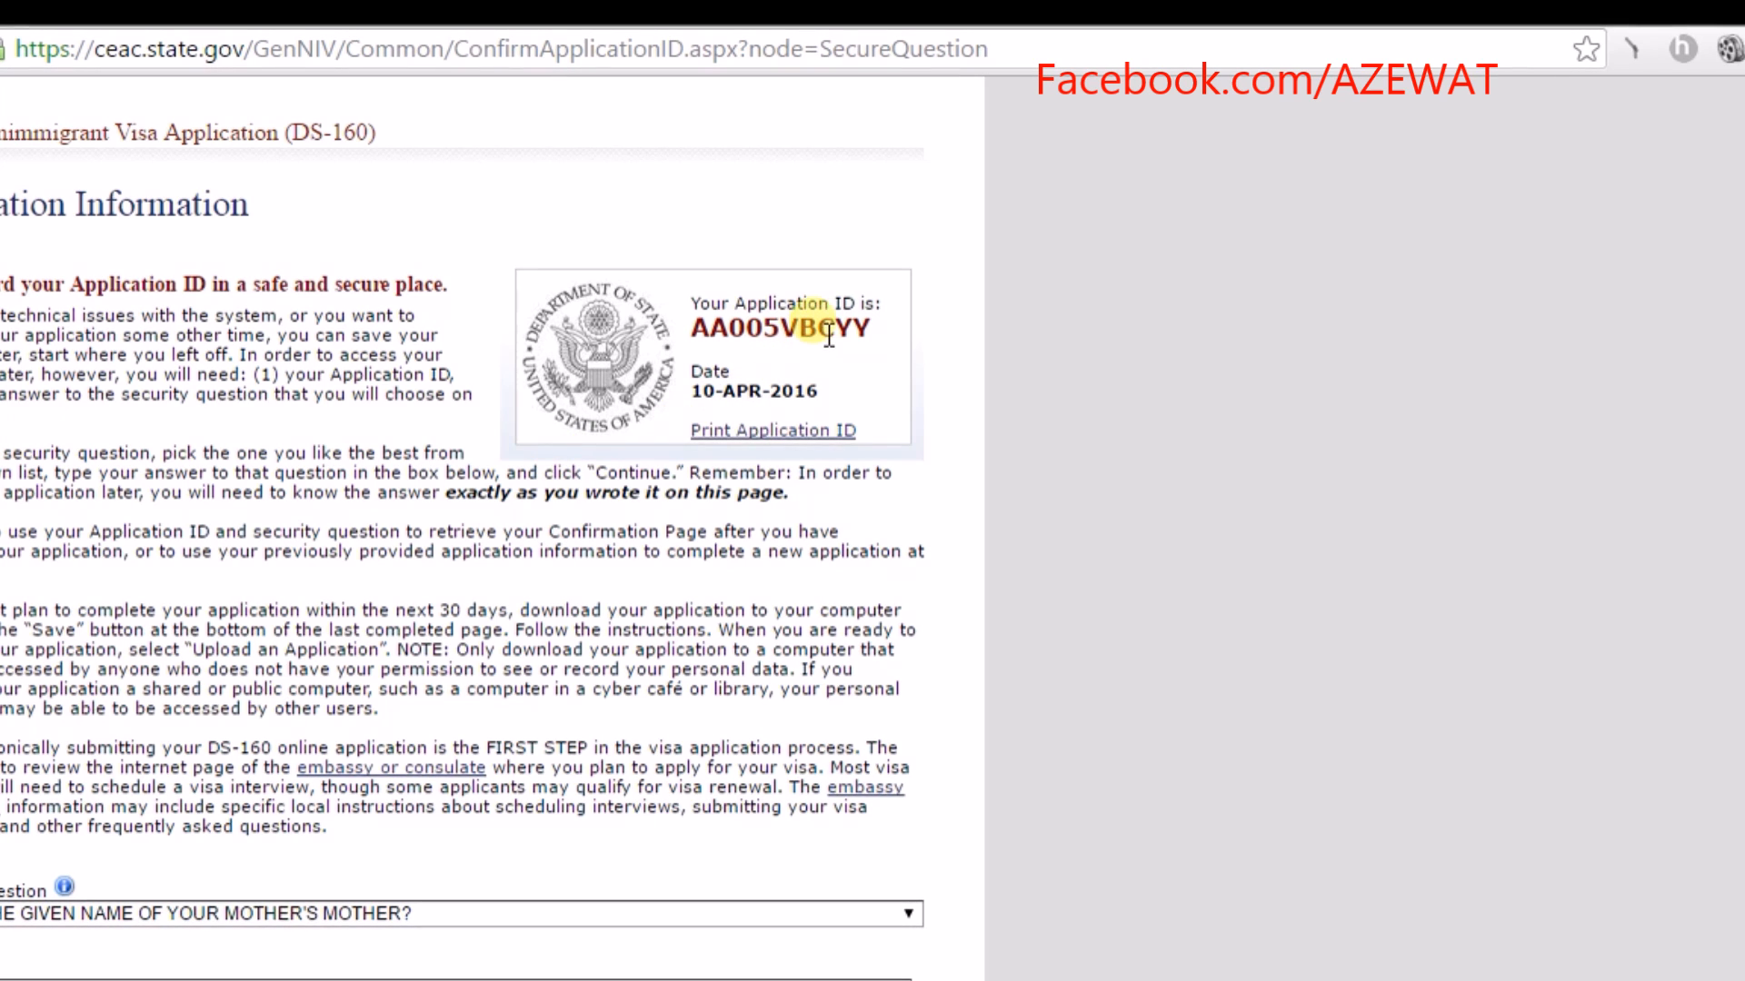
left_click_drag(803, 339, 691, 323)
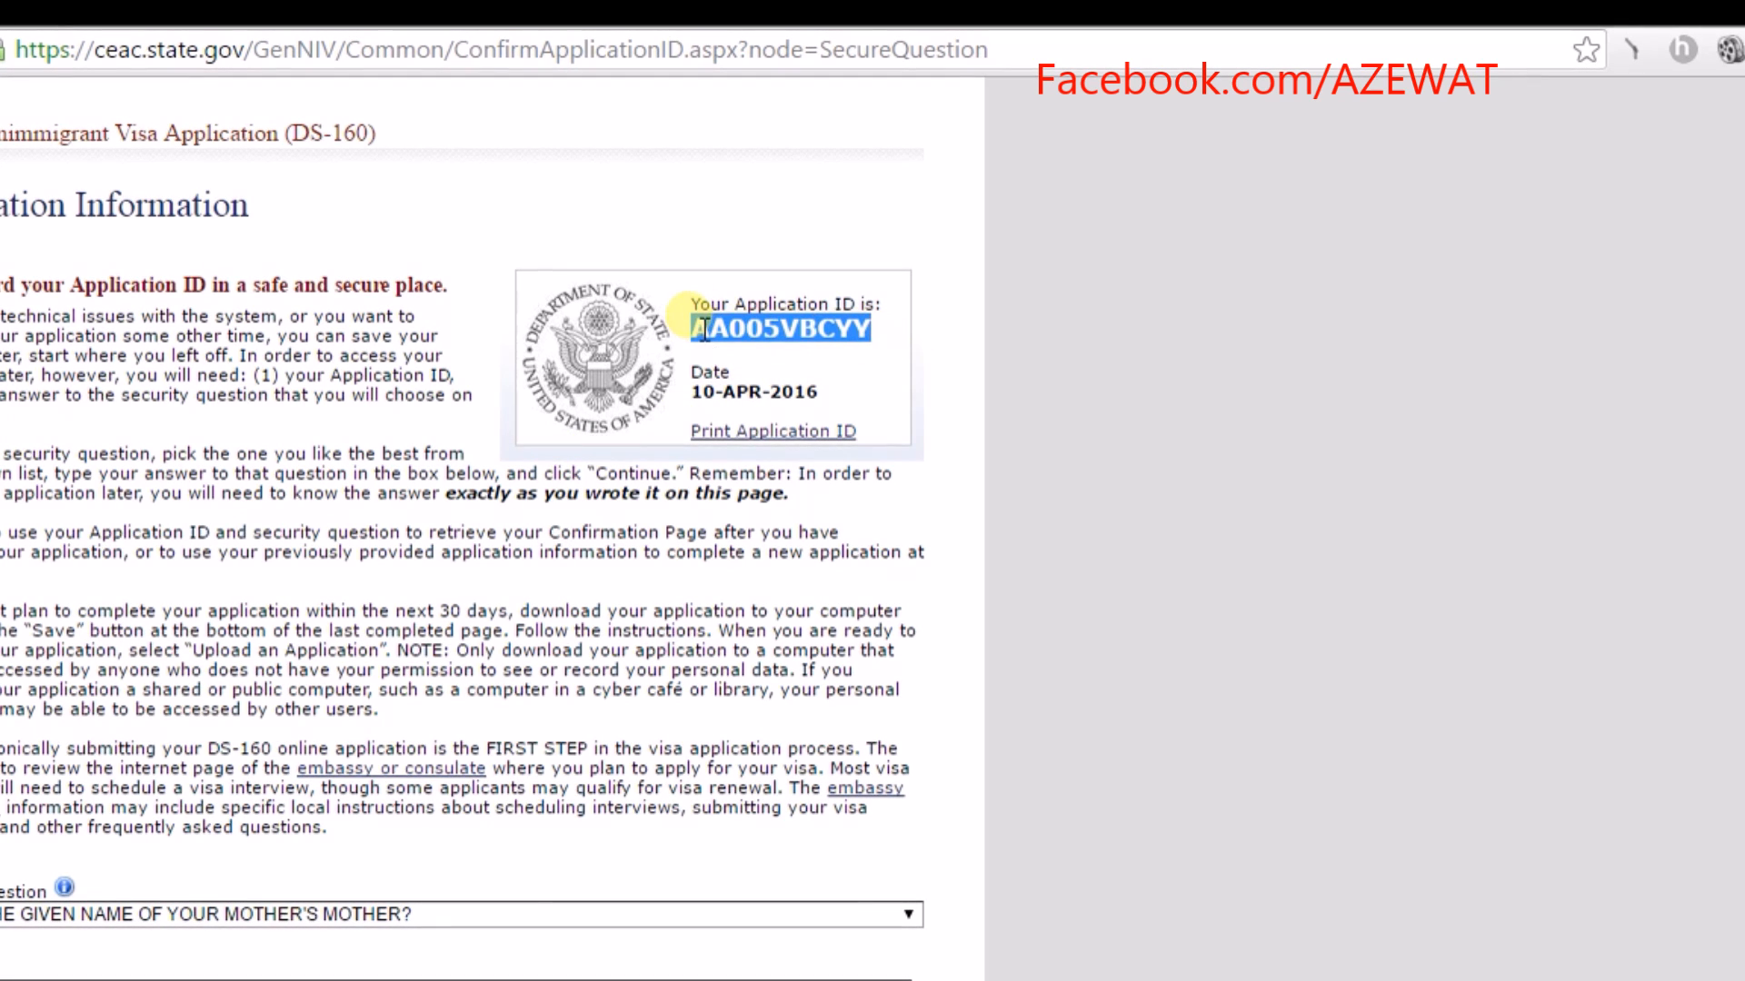
left_click_drag(879, 337, 679, 314)
left_click(833, 340)
- Choose the security question asking in which city or town the applicant's mother and father met
scroll(126, 618, "down", 2)
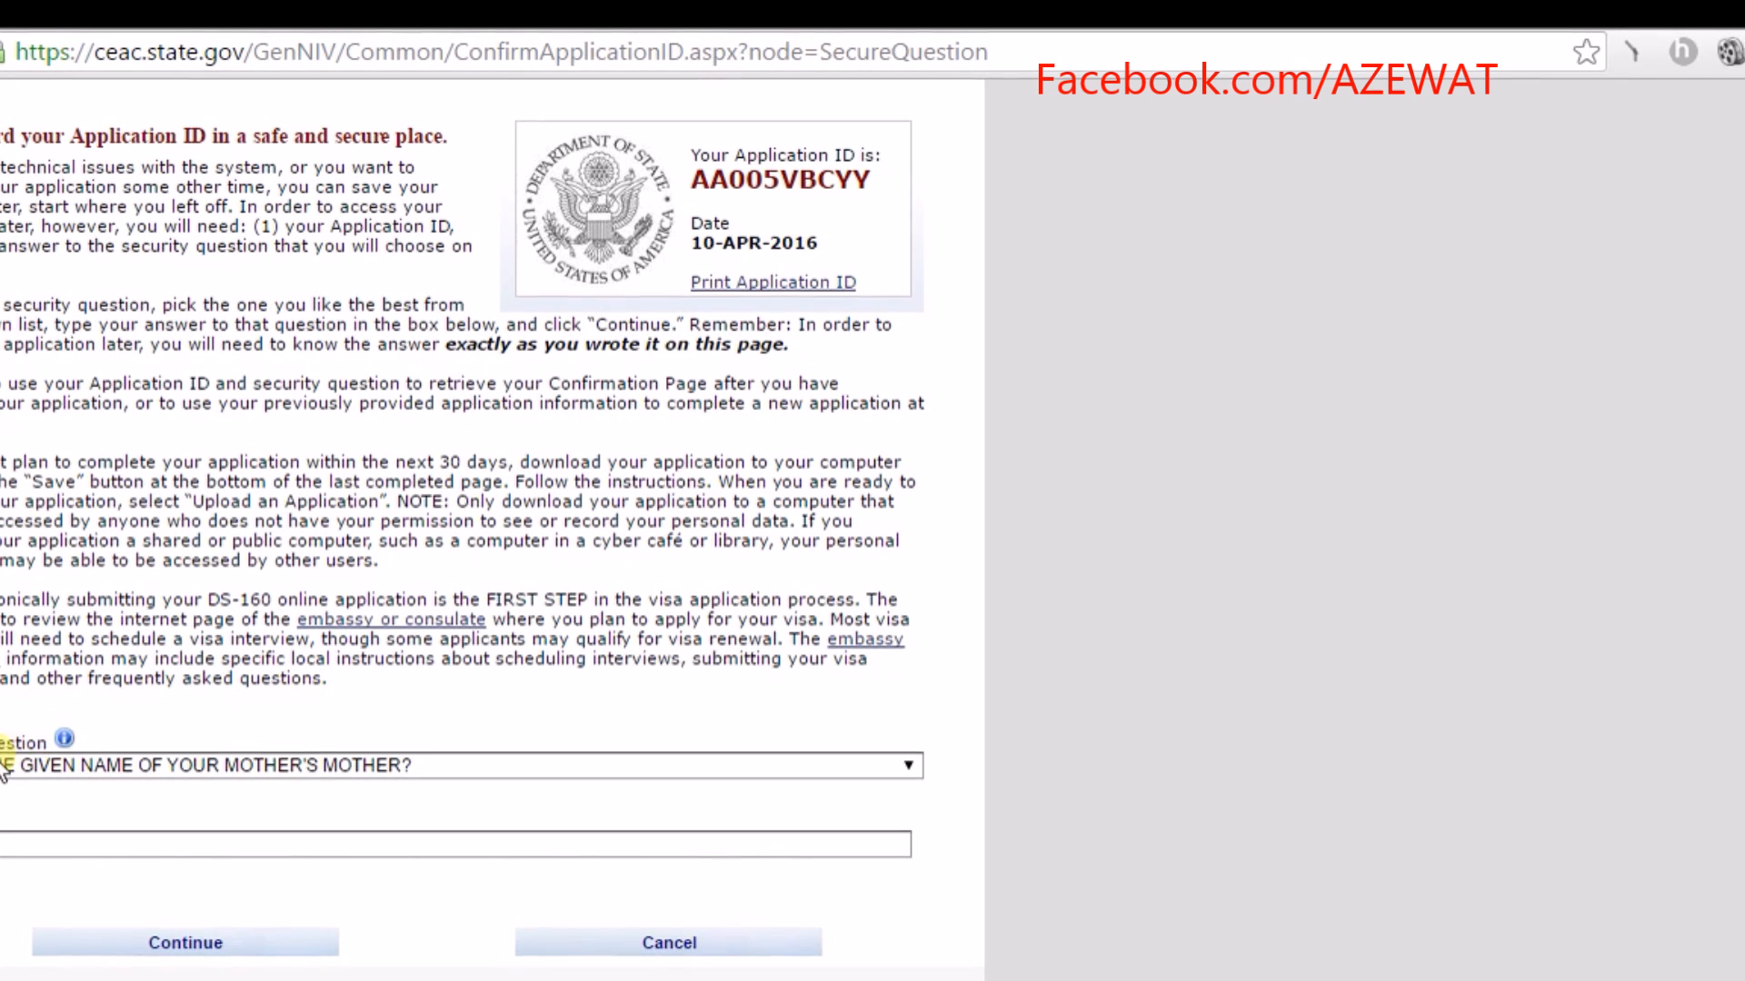
left_click(474, 769)
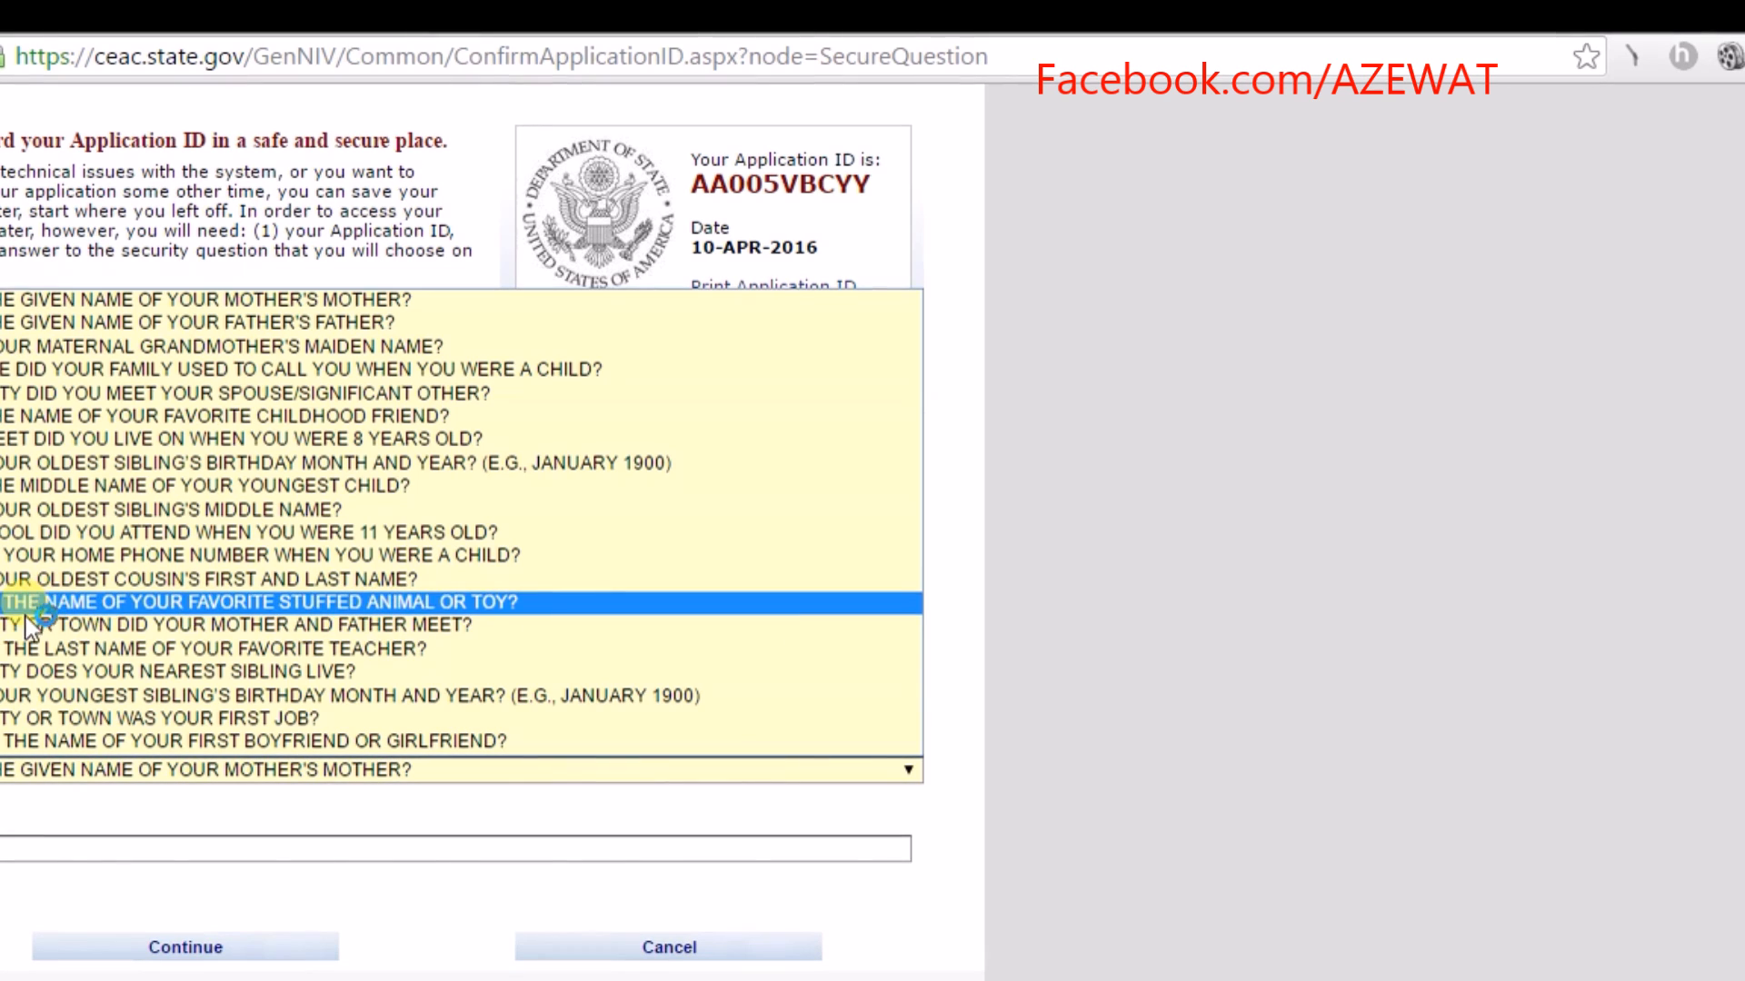
left_click(282, 627)
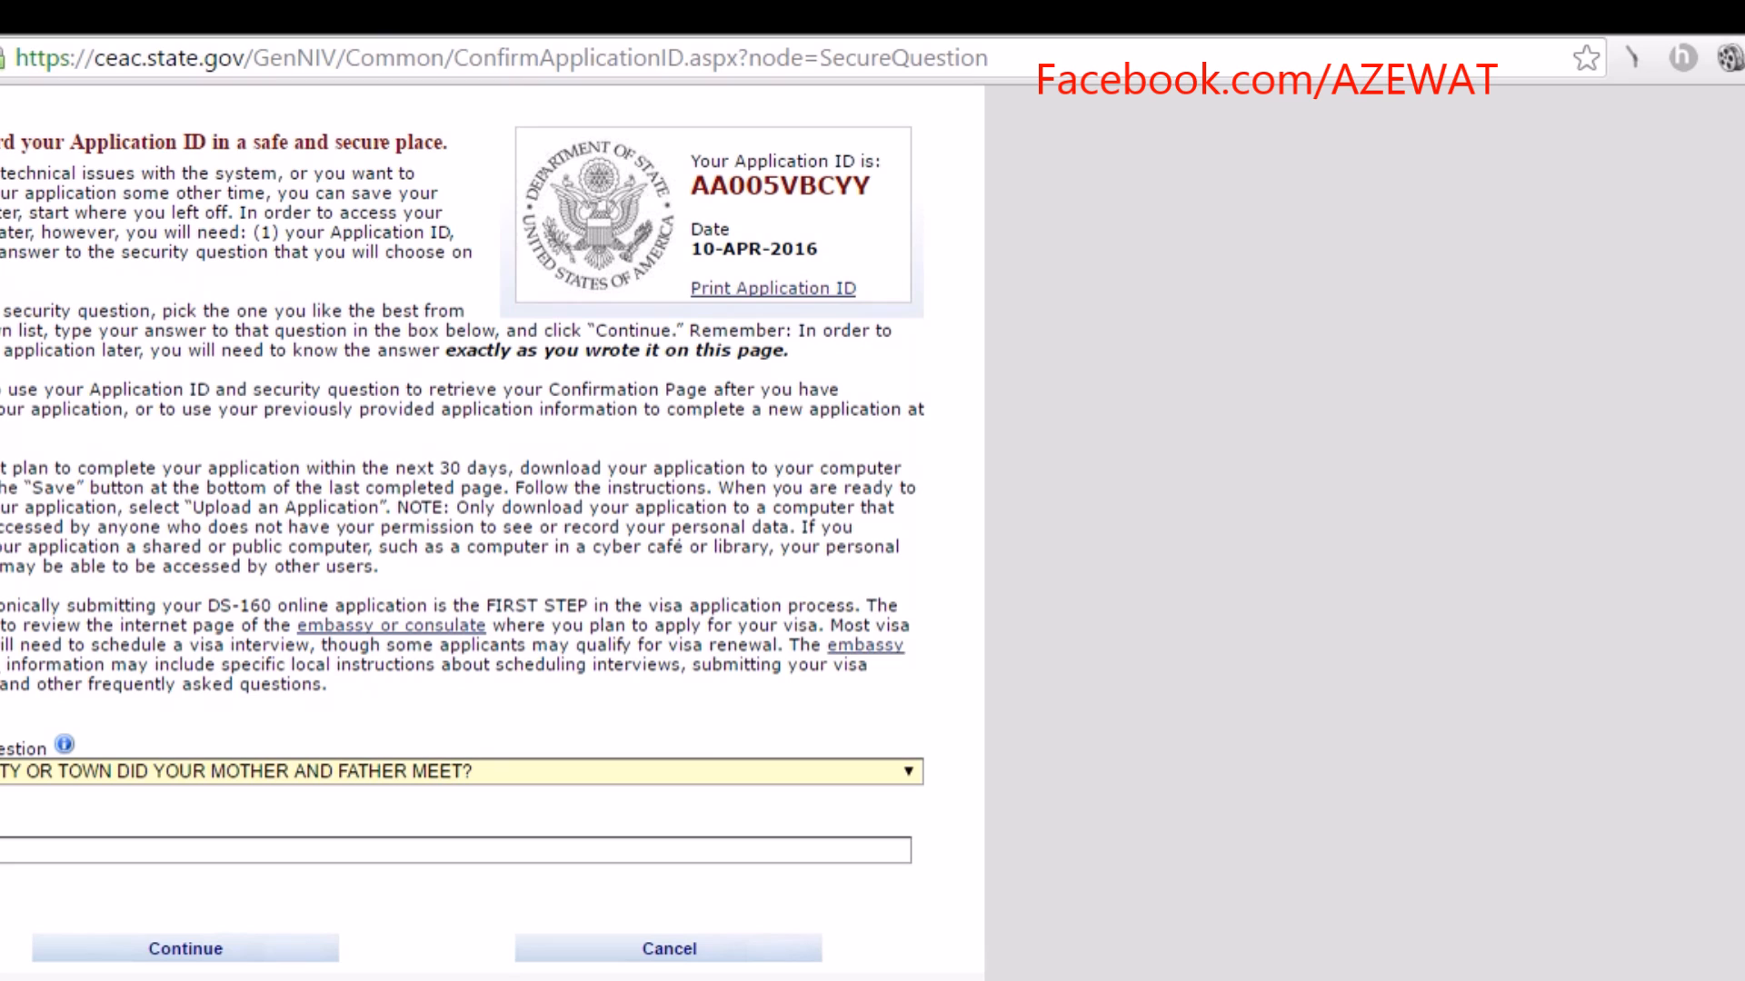
- Look over the security answer field and the instructions on recording the Application ID
left_click(172, 851)
left_click(444, 666)
scroll(606, 579, "up", 1)
scroll(606, 580, "up", 2)
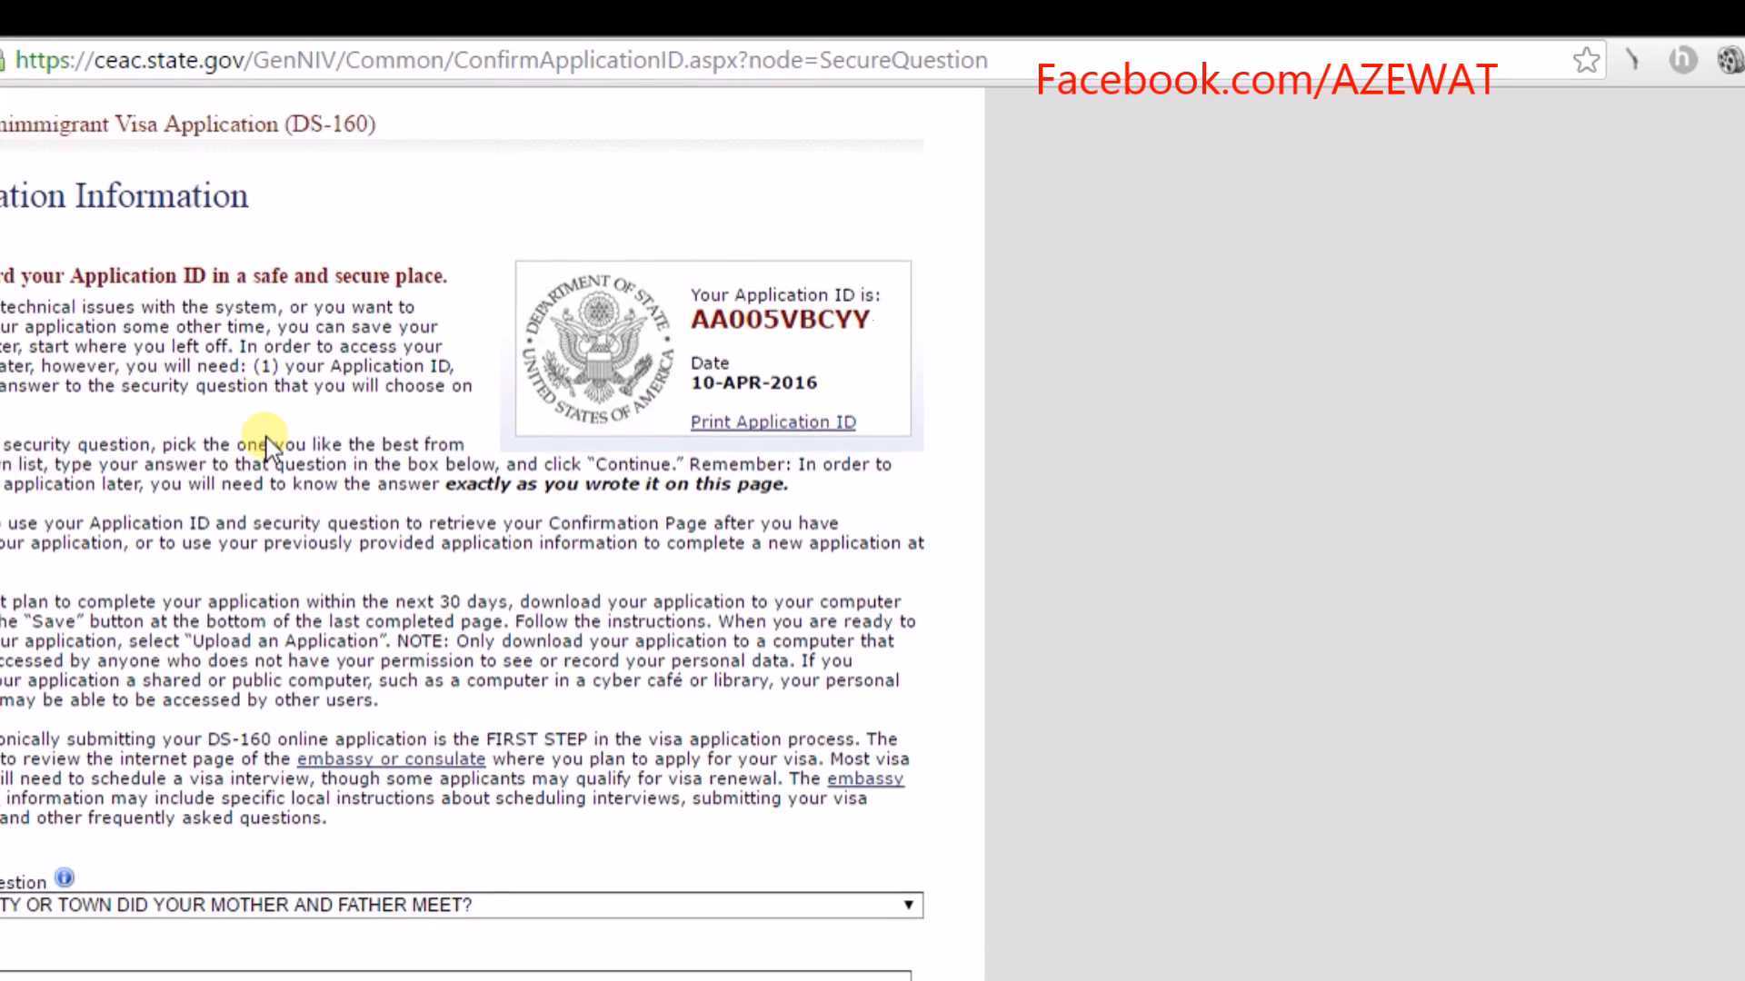
scroll(257, 437, "down", 2)
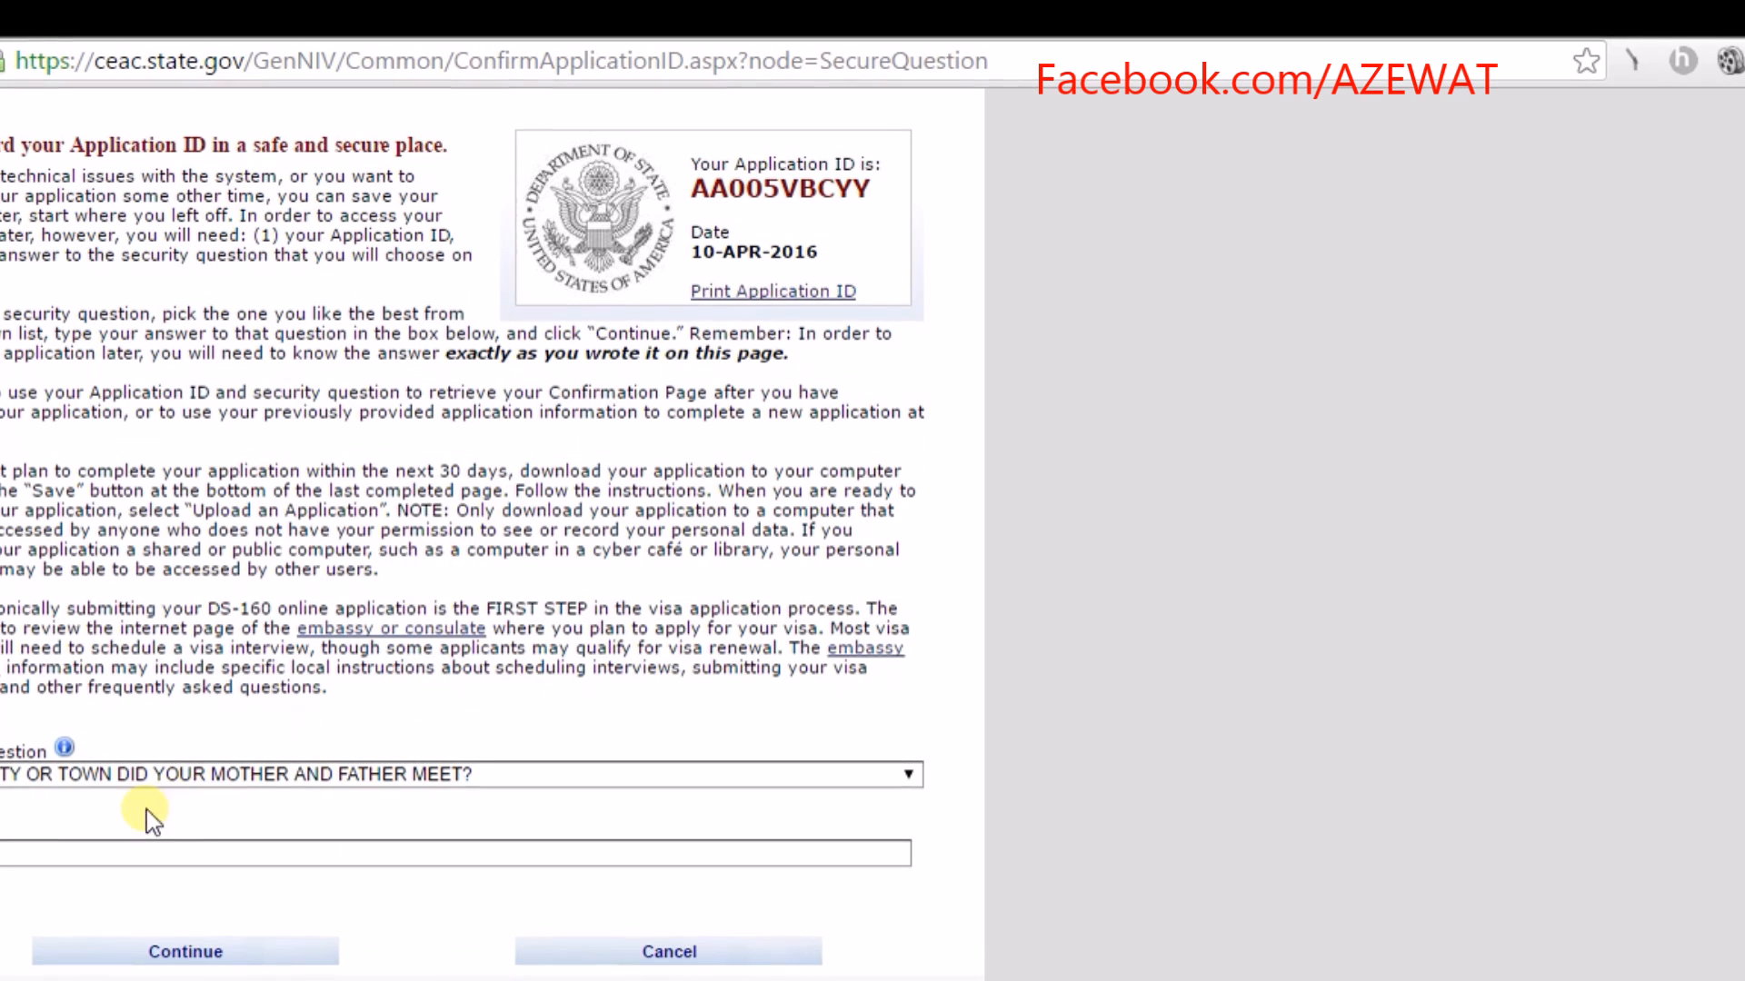
- Complete the security question section and continue to the Personal Information 1 page
left_click(3, 854)
left_click(83, 636)
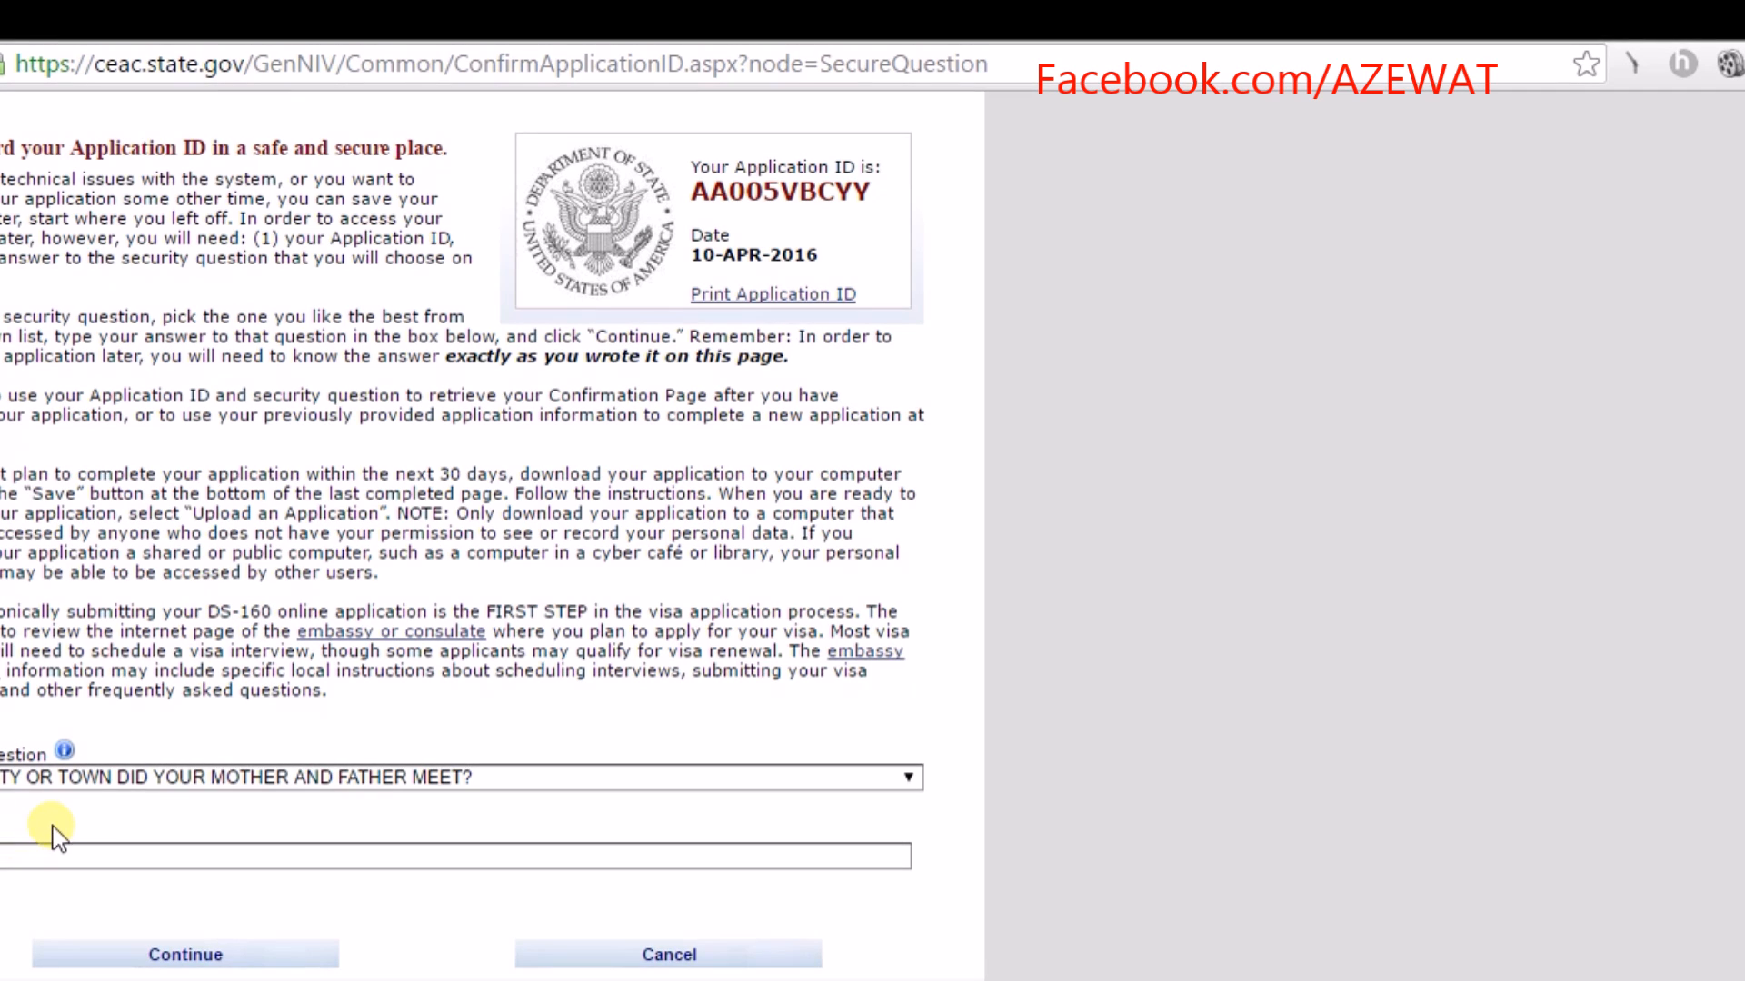
left_click(252, 963)
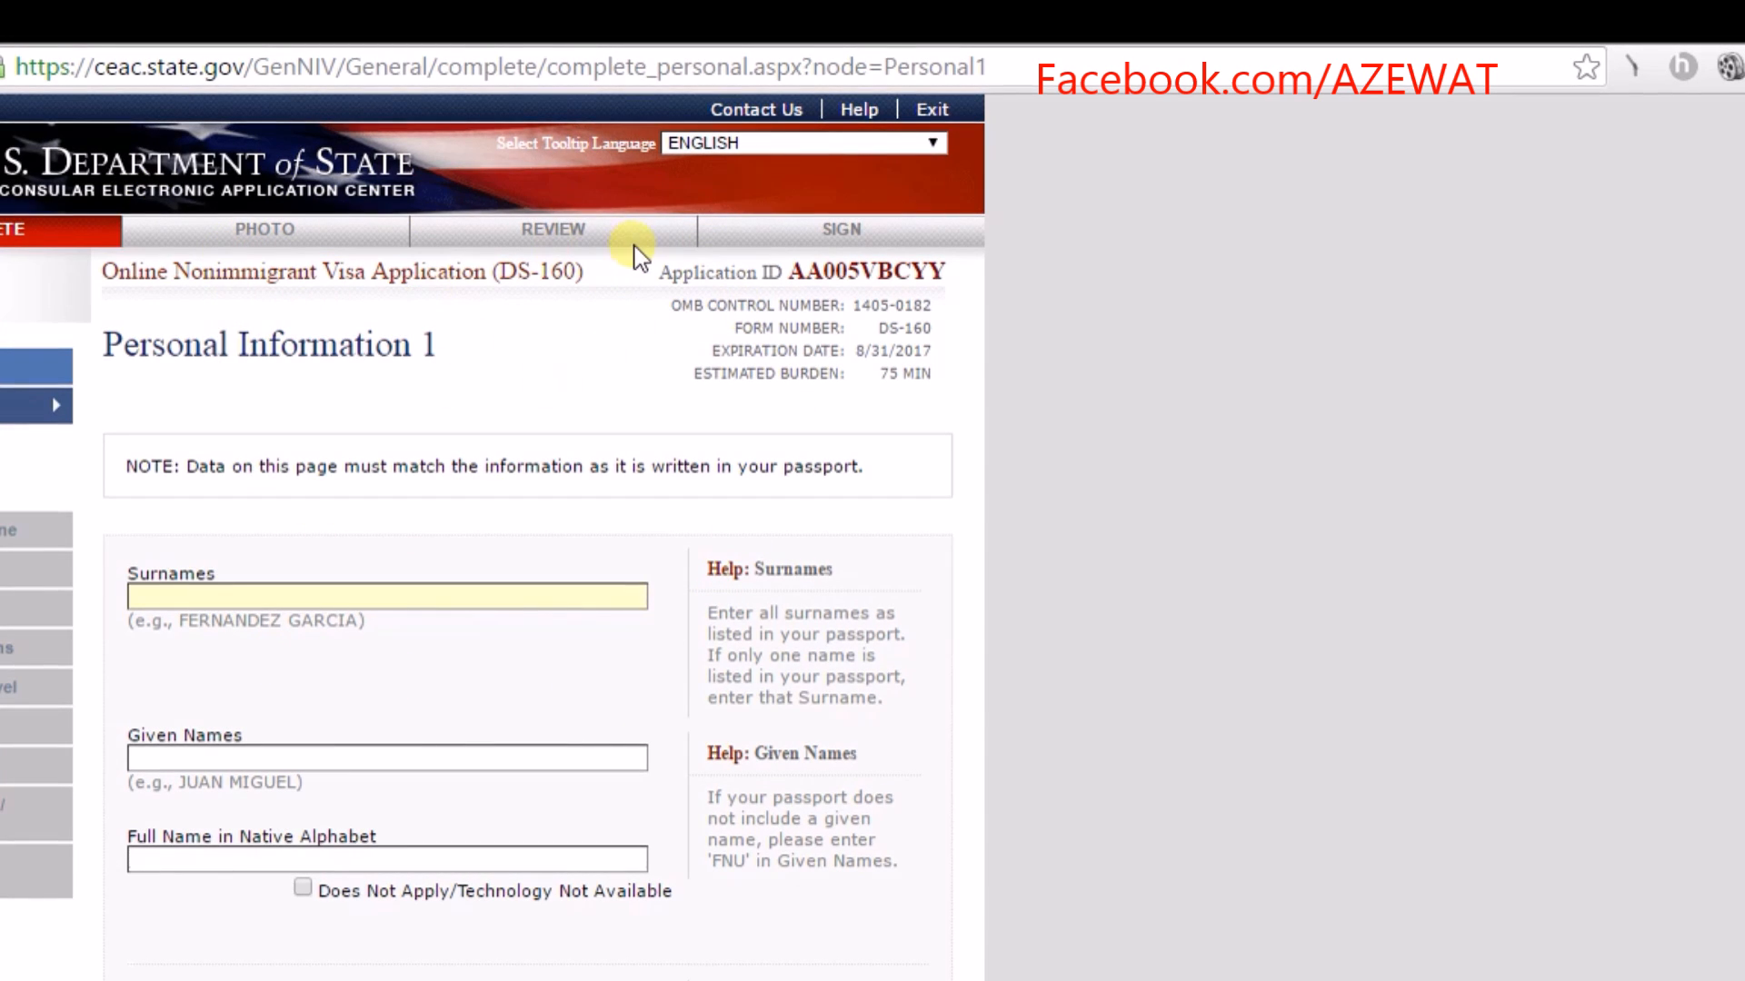
- Look through the blank Personal Information 1 form, from the name fields to the date and place of birth
scroll(394, 582, "down", 7)
scroll(394, 582, "down", 11)
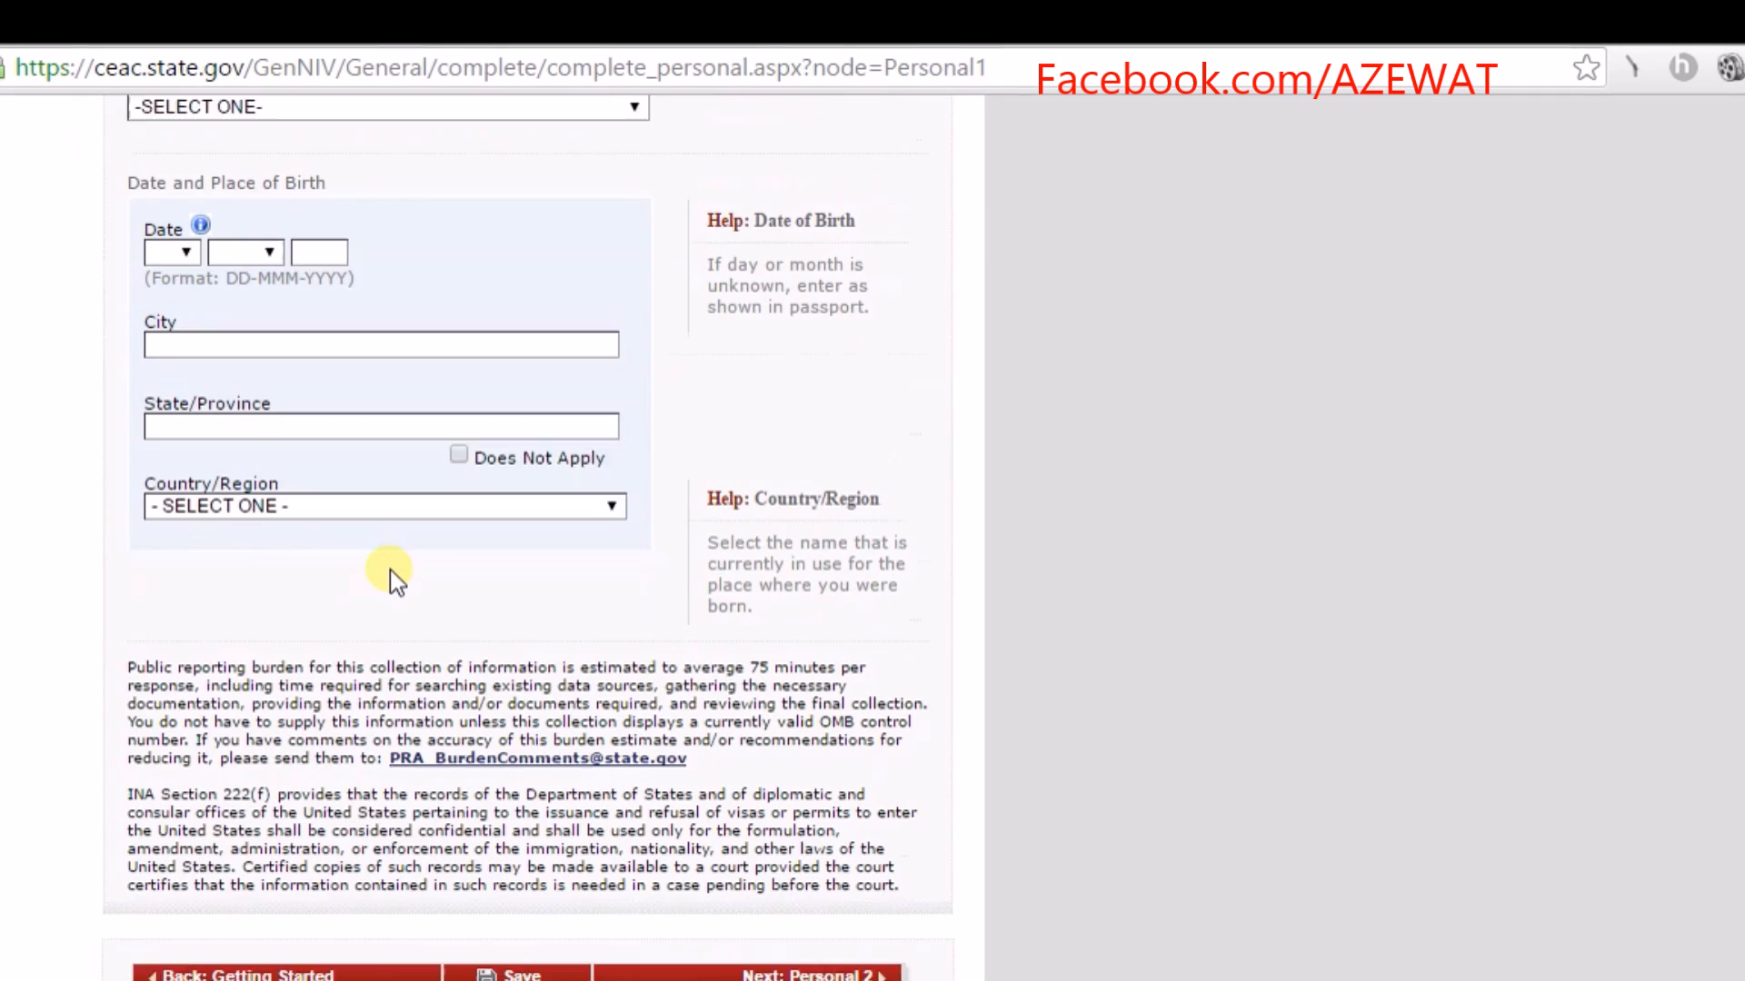
scroll(393, 581, "up", 5)
scroll(271, 523, "up", 12)
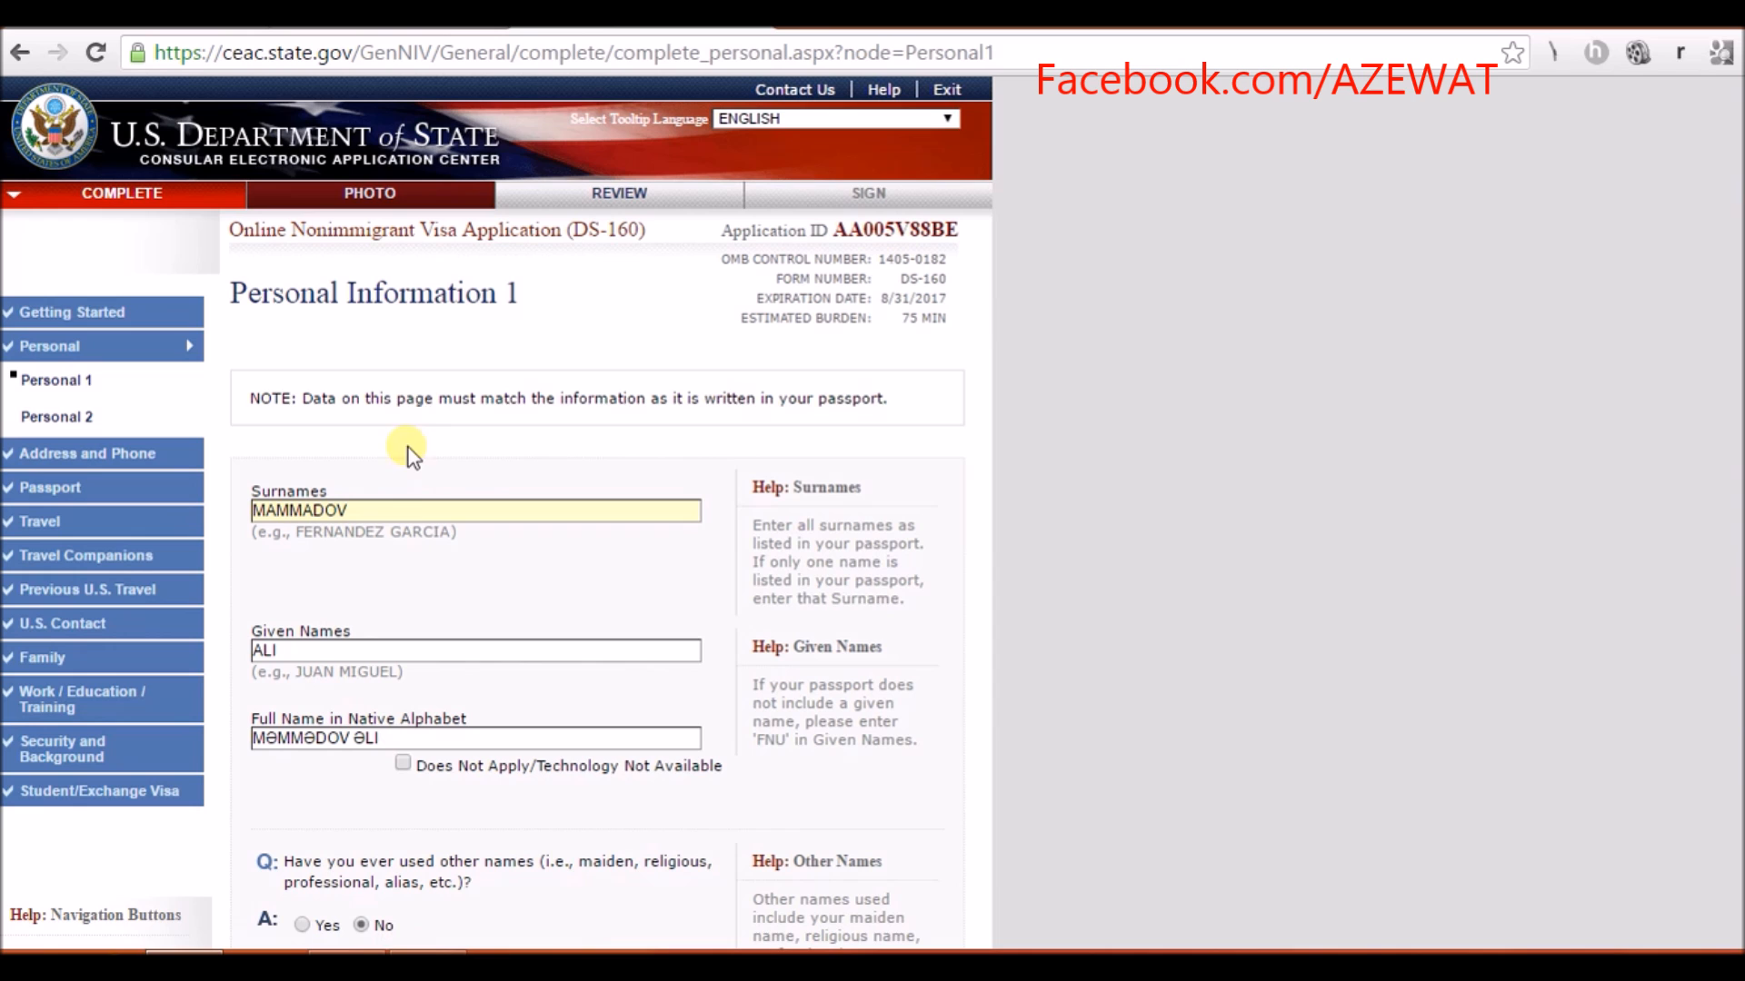
- Look over the filled-in sample of Personal Information 1 and inspect its Surnames field
scroll(479, 341, "down", 1)
scroll(479, 340, "up", 1)
scroll(333, 325, "down", 10)
scroll(343, 351, "up", 9)
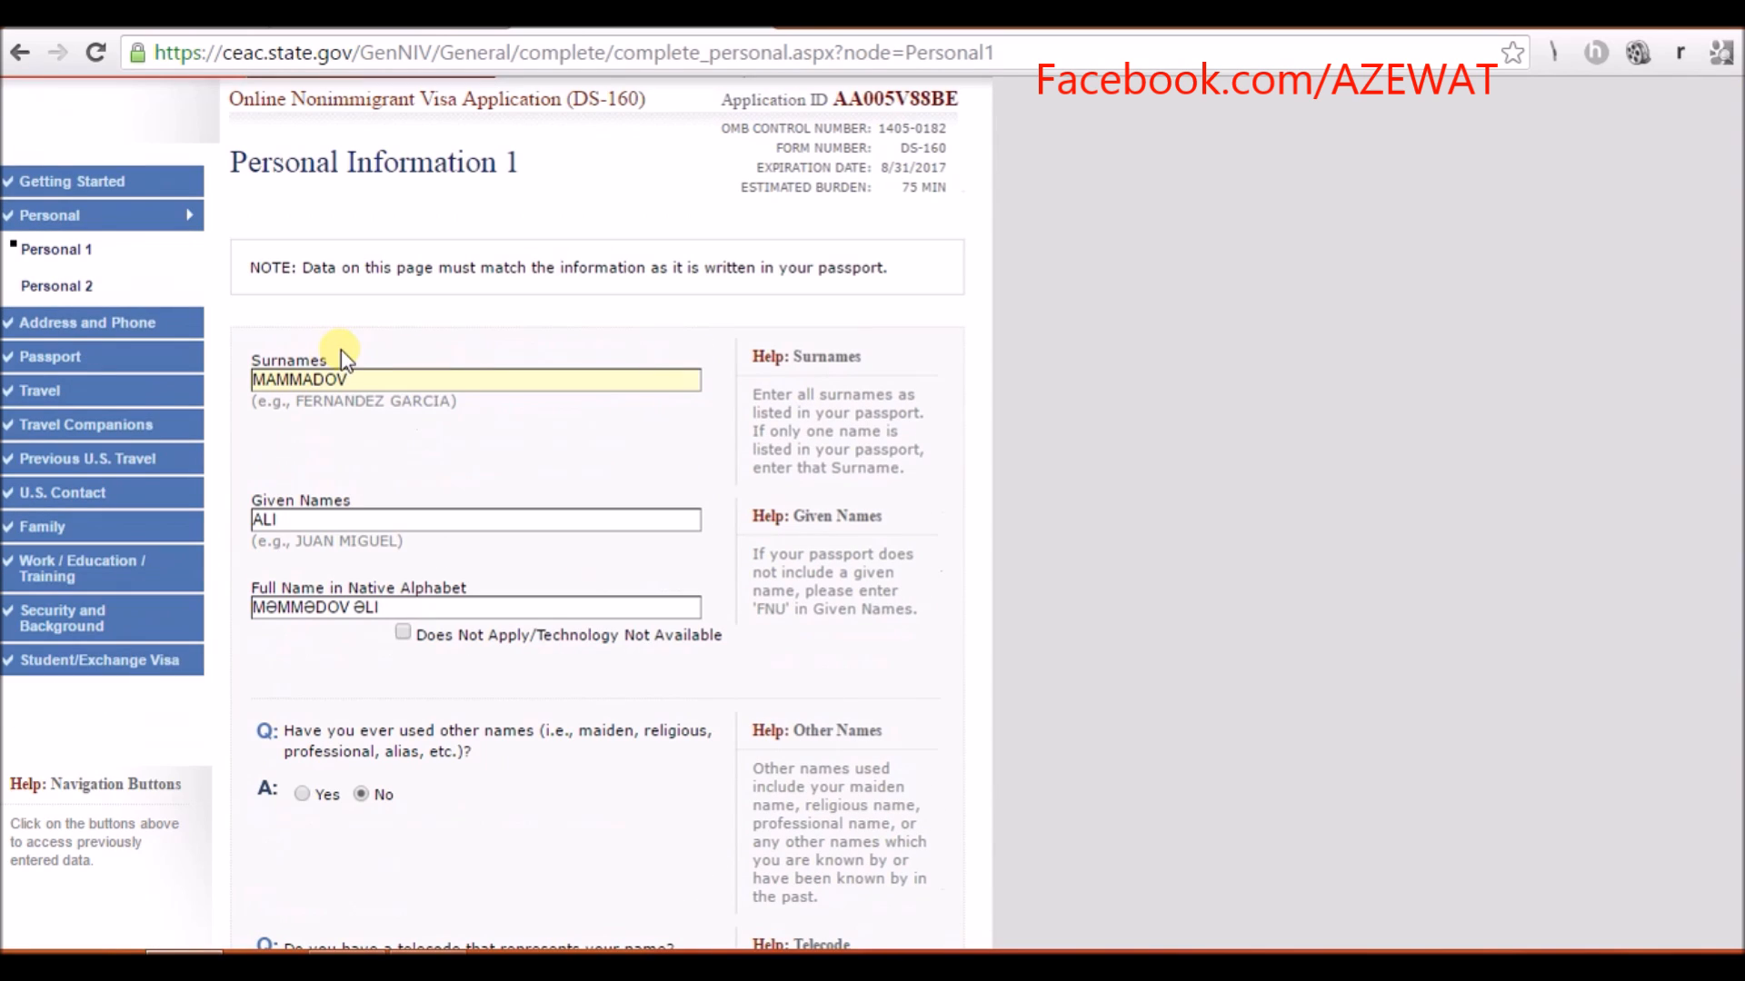
left_click(350, 380)
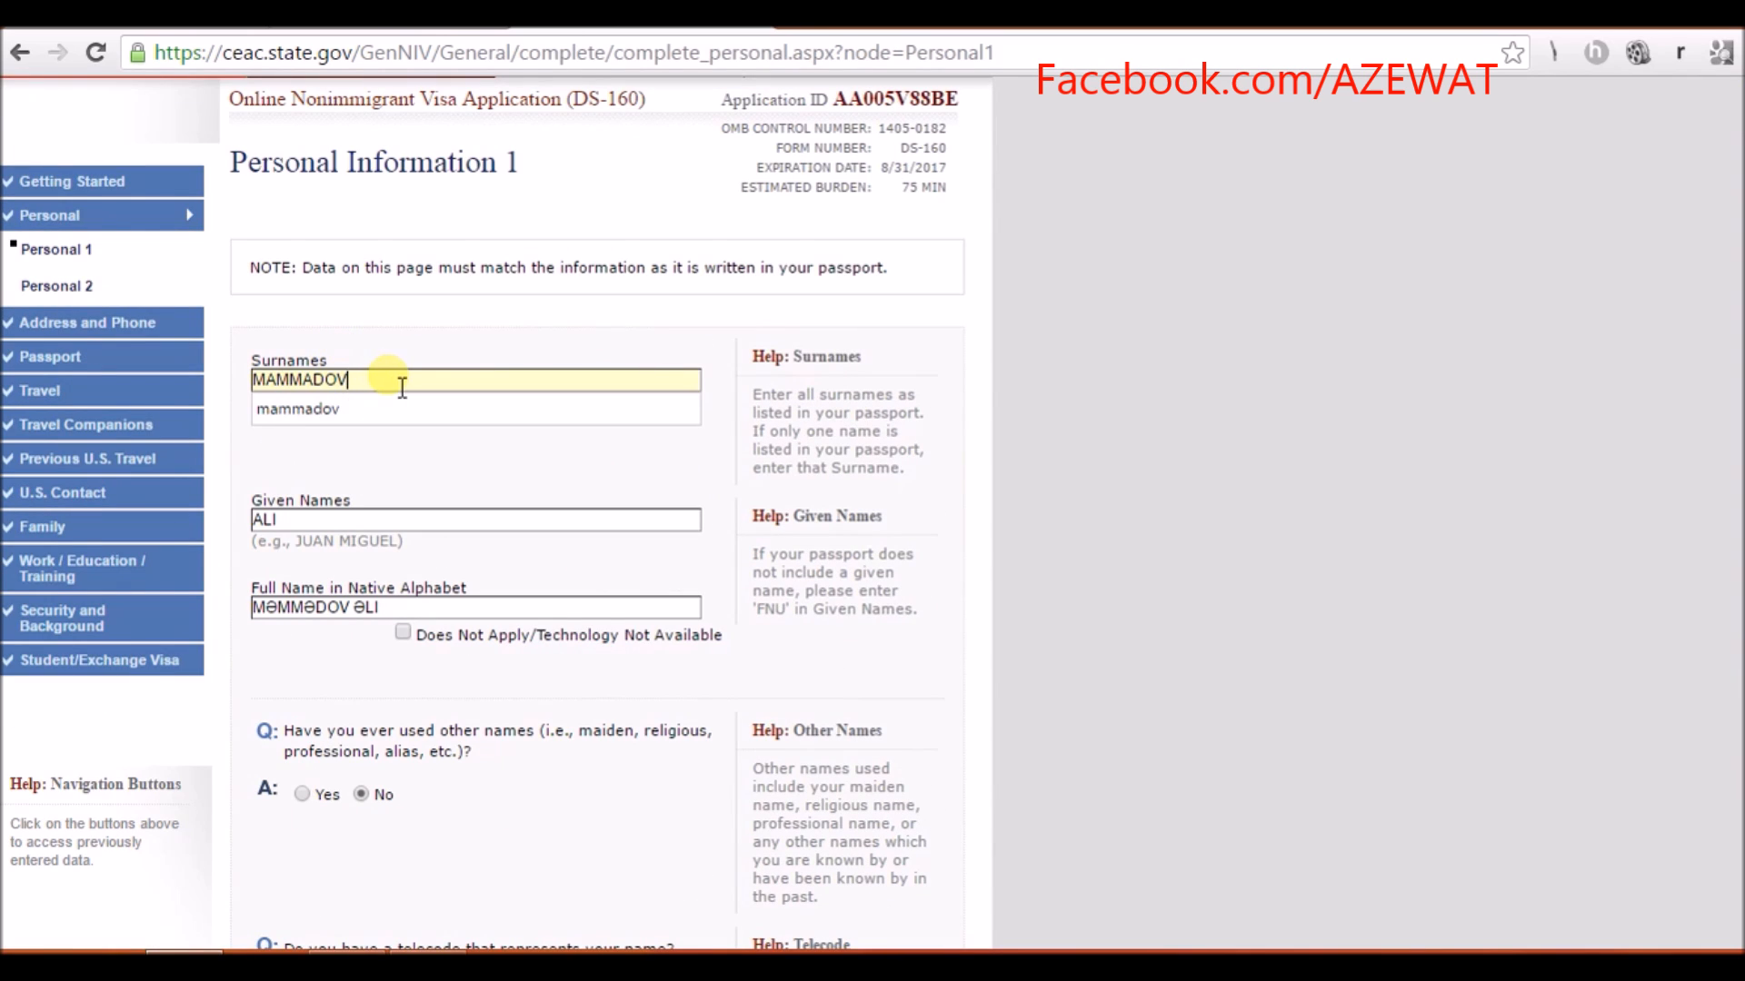
- Look over the sample entries for surname, given name and full name in native alphabet on Personal Information 1
left_click(373, 312)
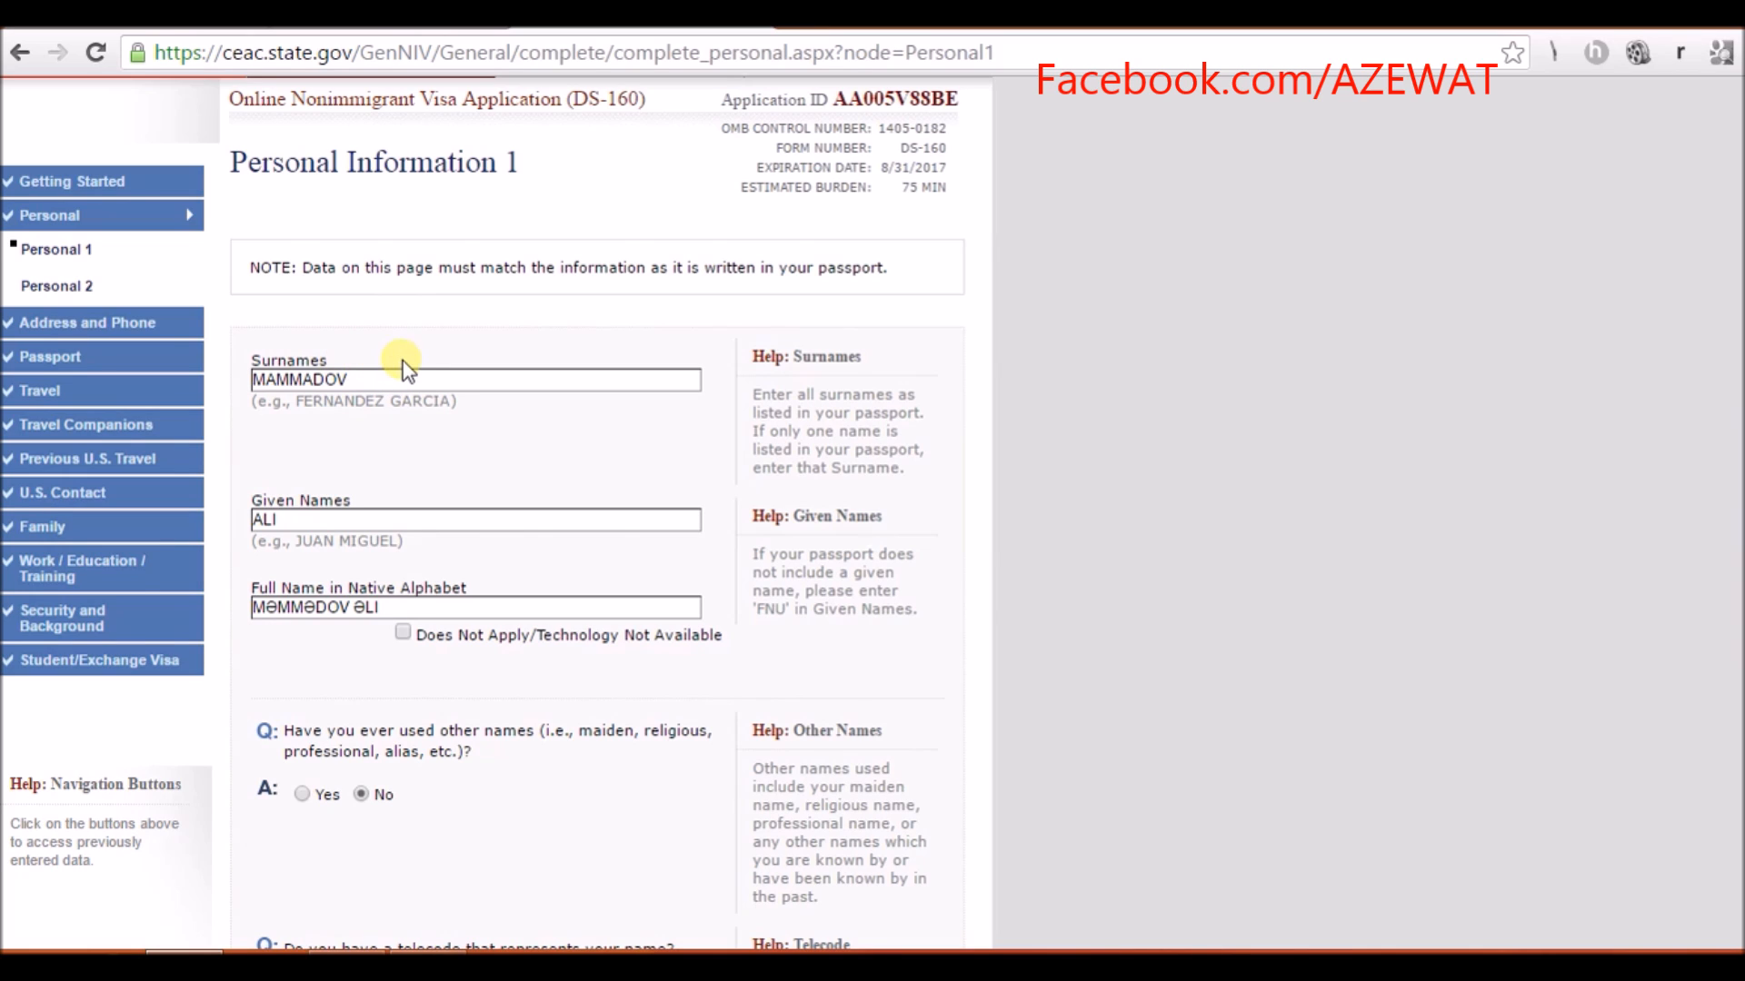
double_click(404, 386)
left_click(475, 342)
scroll(571, 429, "down", 1)
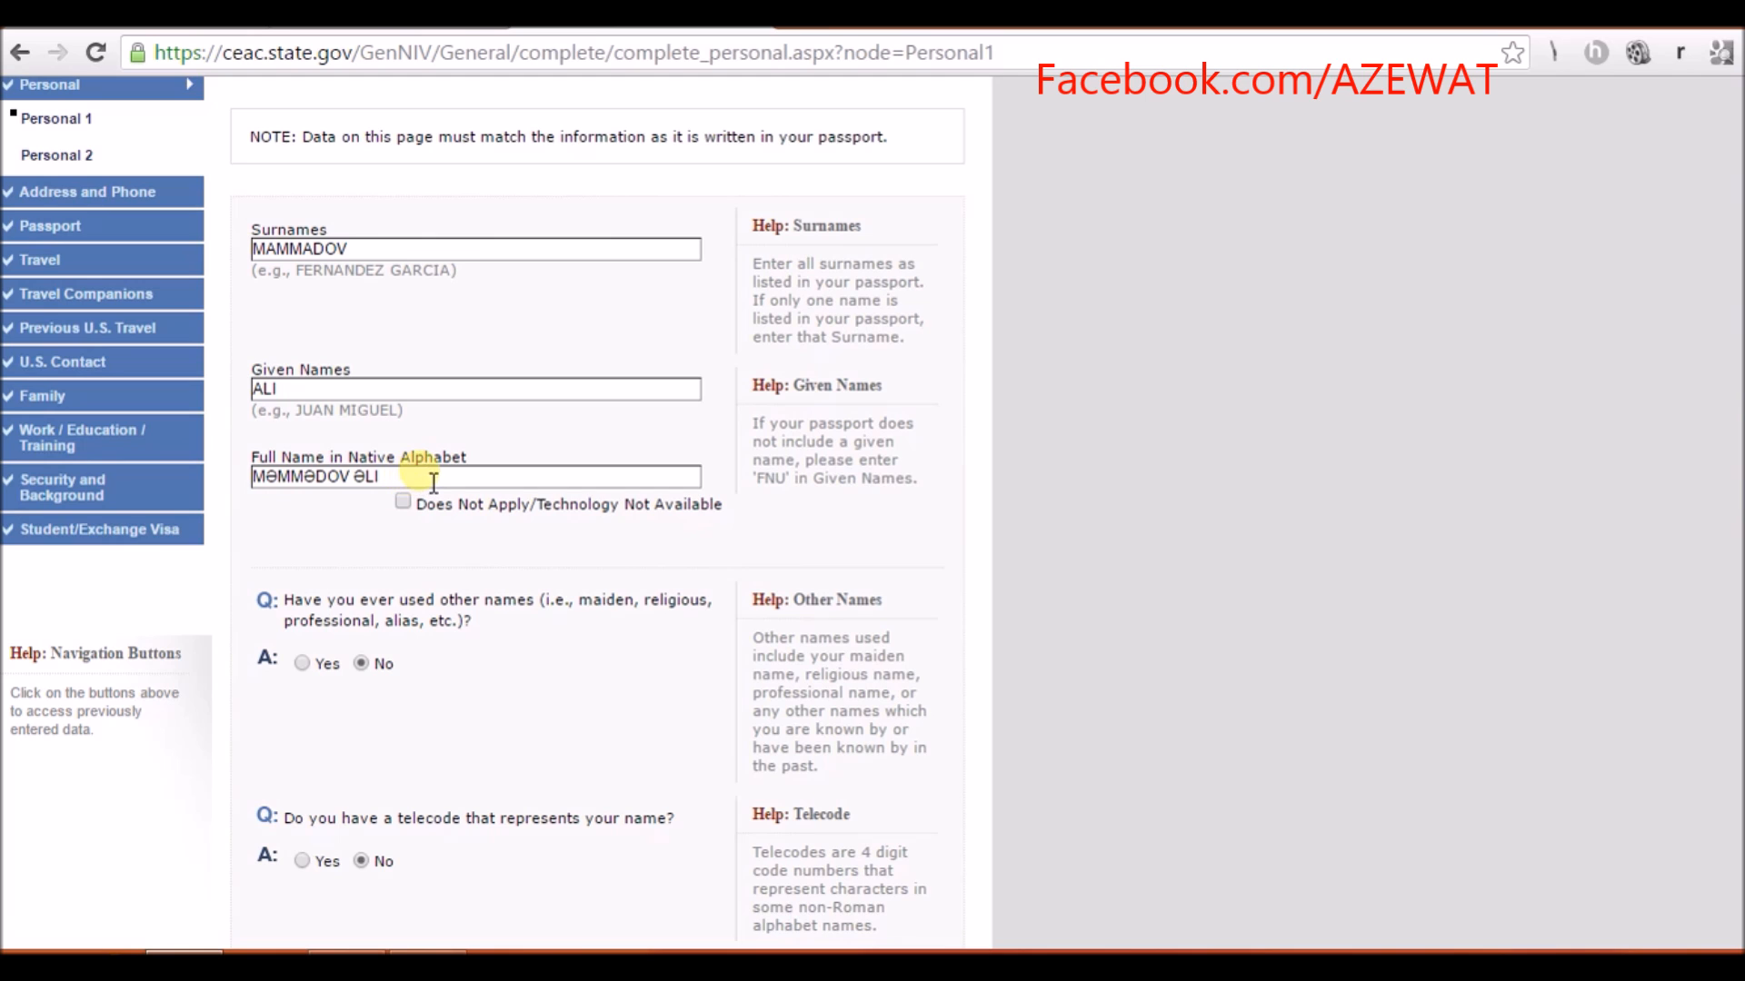
scroll(432, 482, "up", 2)
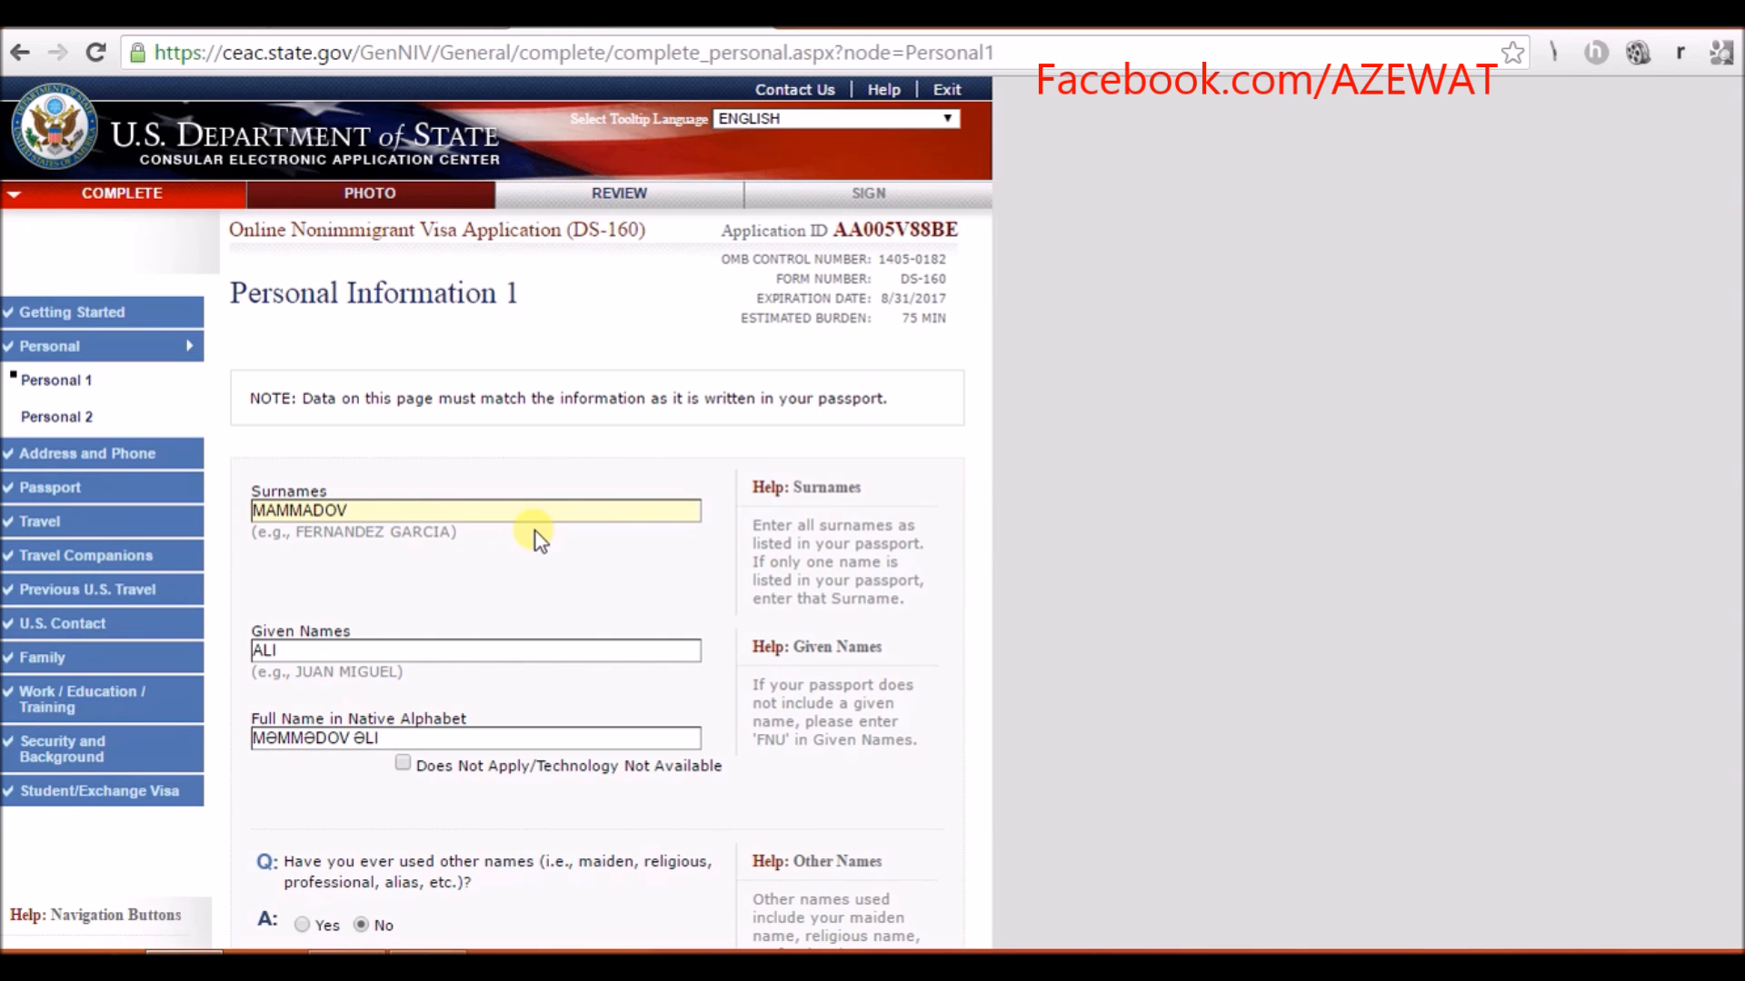
scroll(541, 541, "down", 7)
scroll(545, 518, "down", 2)
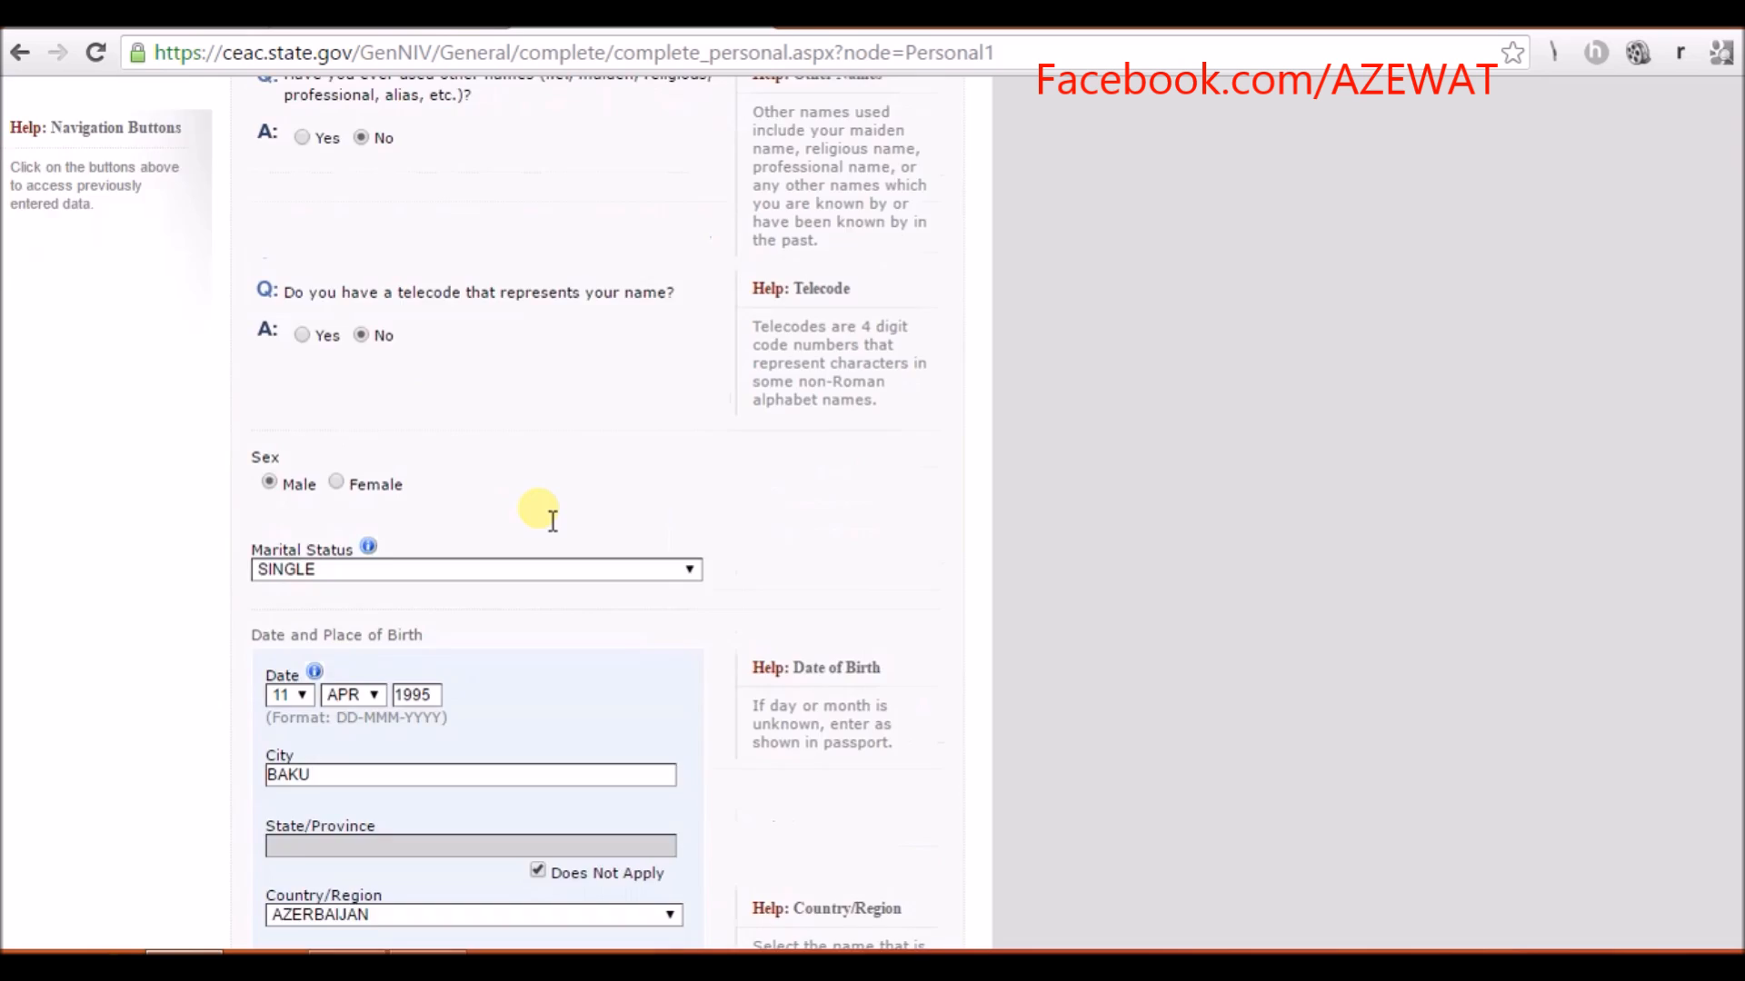
scroll(552, 518, "up", 9)
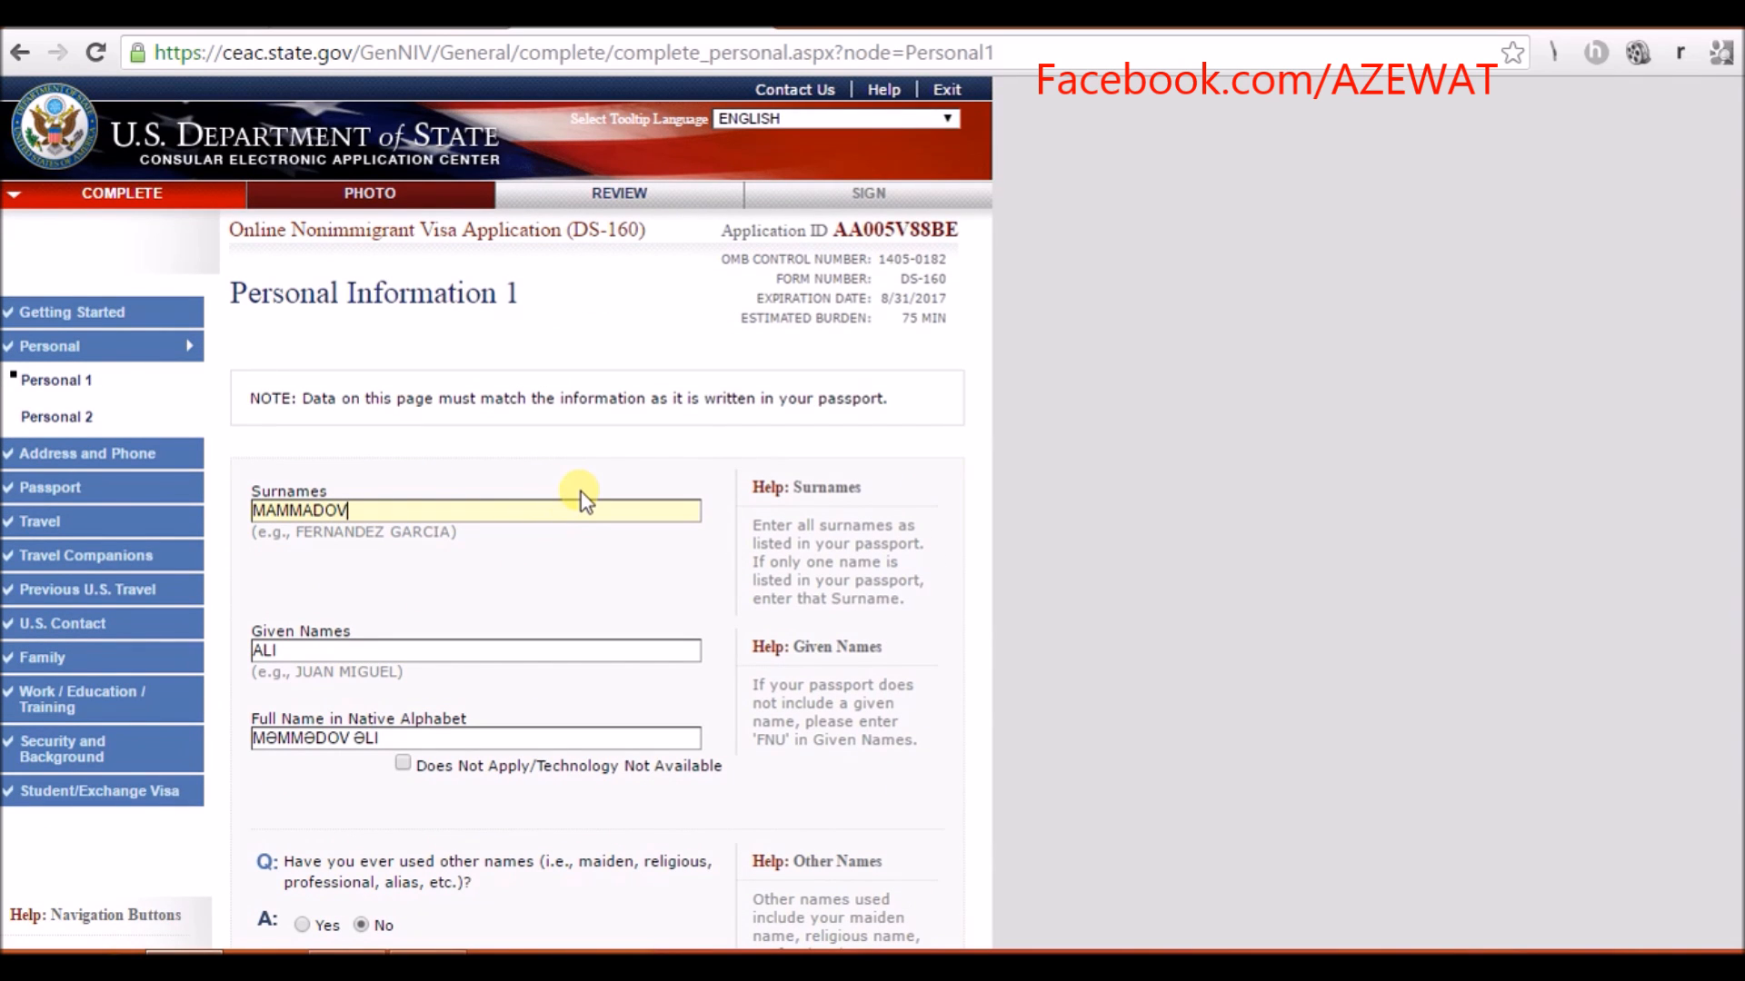
scroll(581, 492, "down", 2)
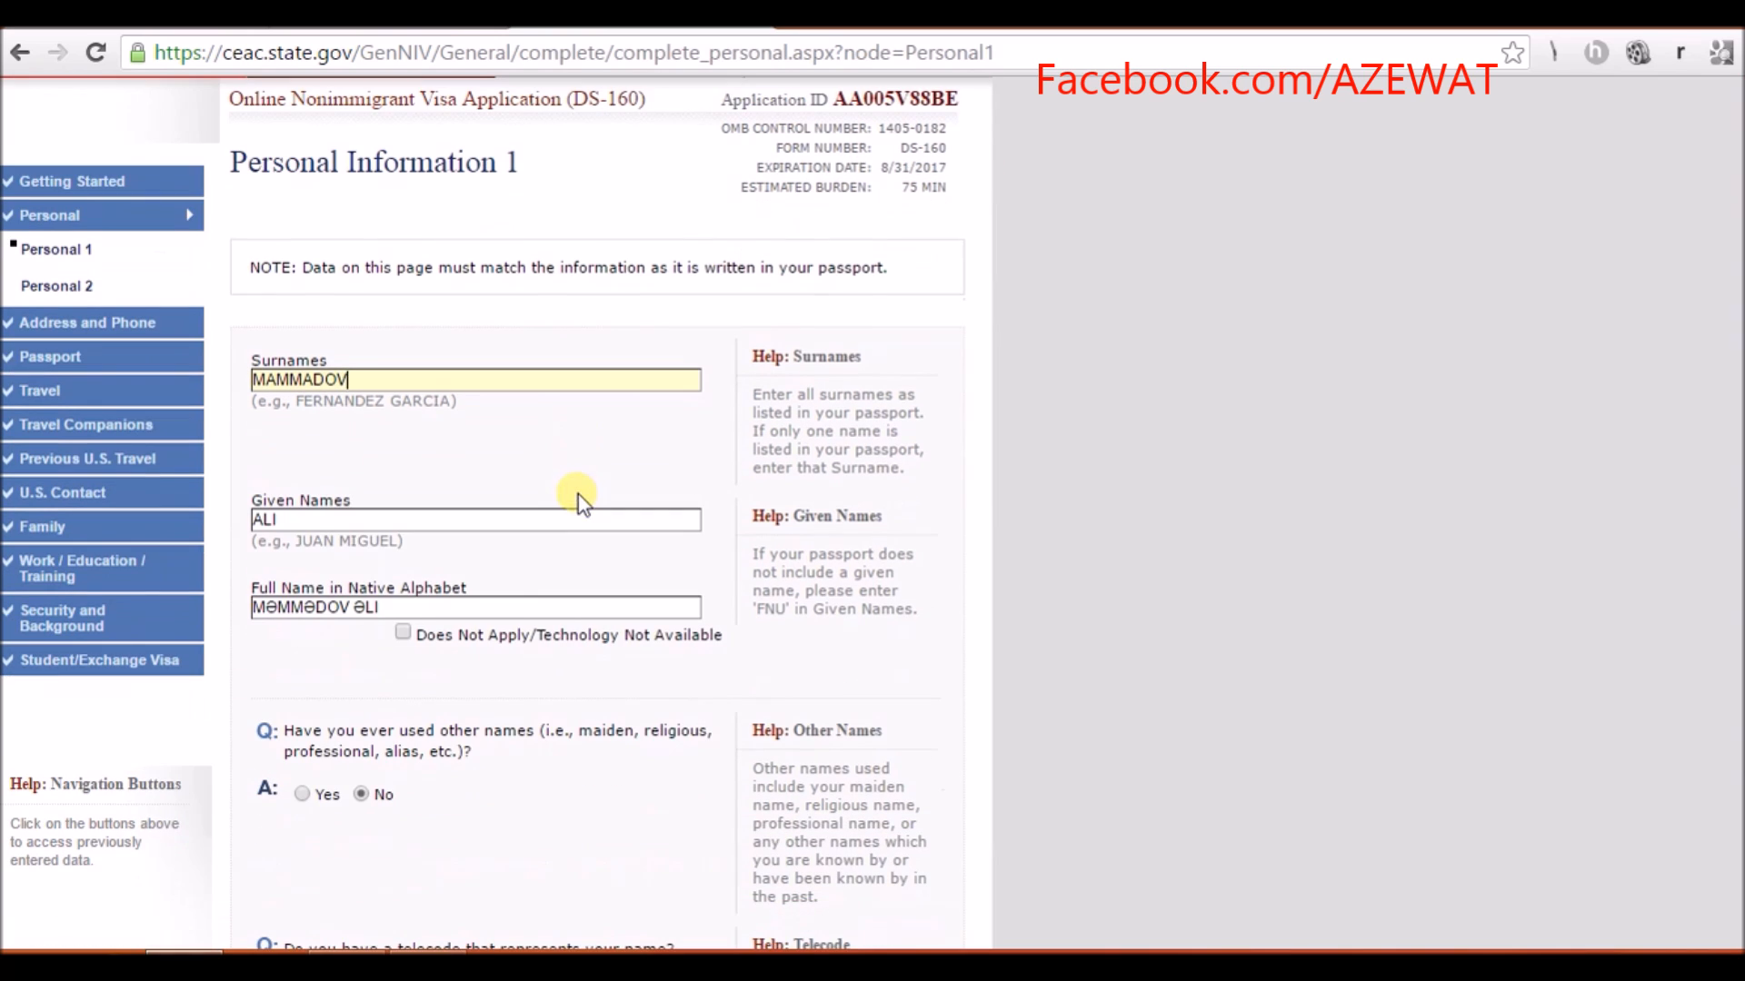
left_click(443, 443)
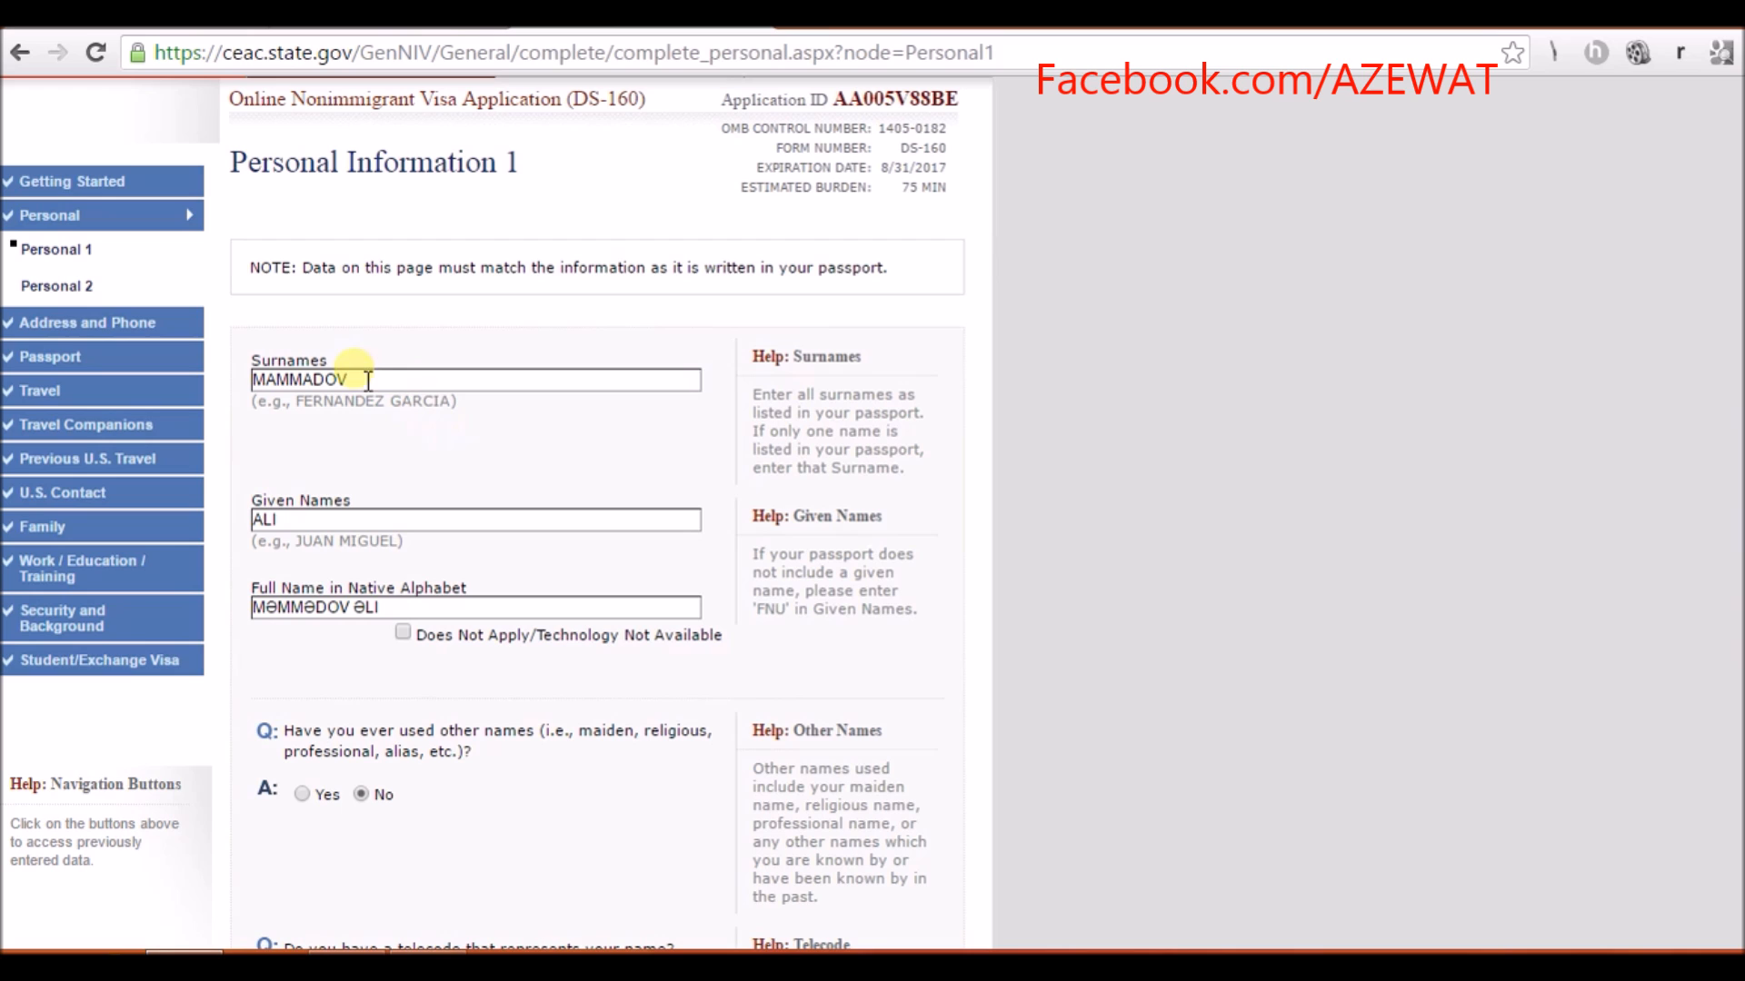
left_click(396, 385)
left_click(414, 527)
scroll(411, 537, "down", 1)
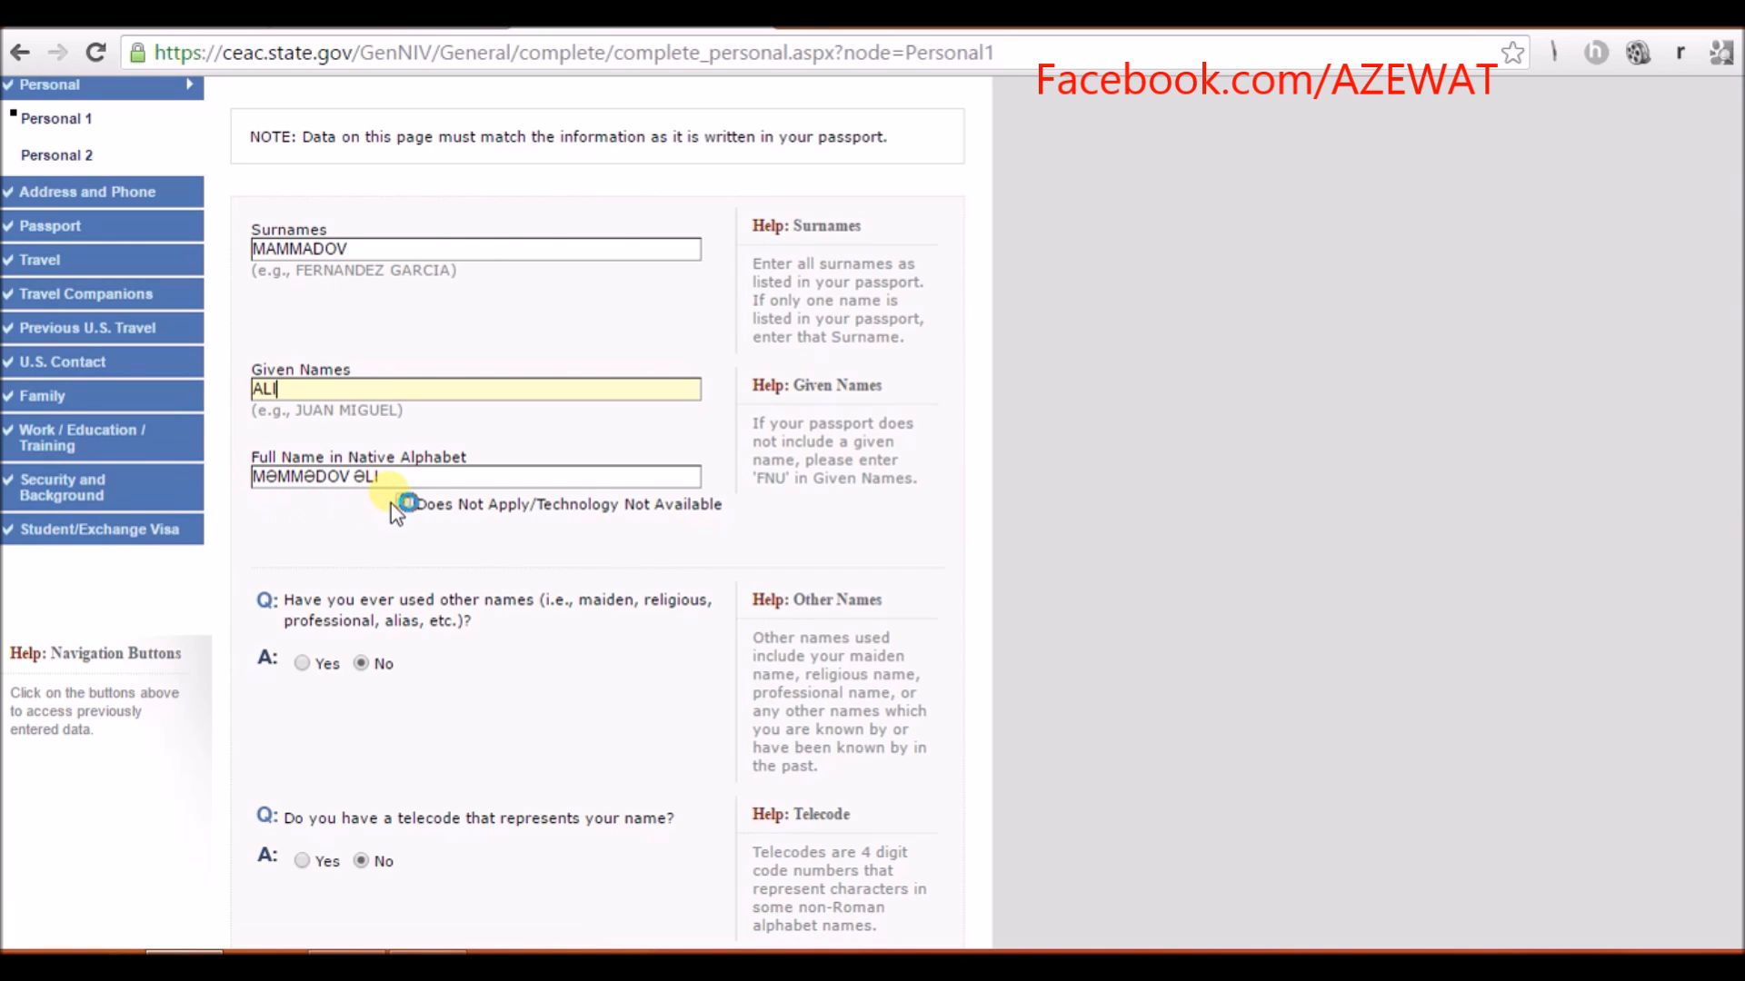
- Review the answers on other names, telecode, sex, marital status, and date and place of birth
scroll(429, 498, "down", 4)
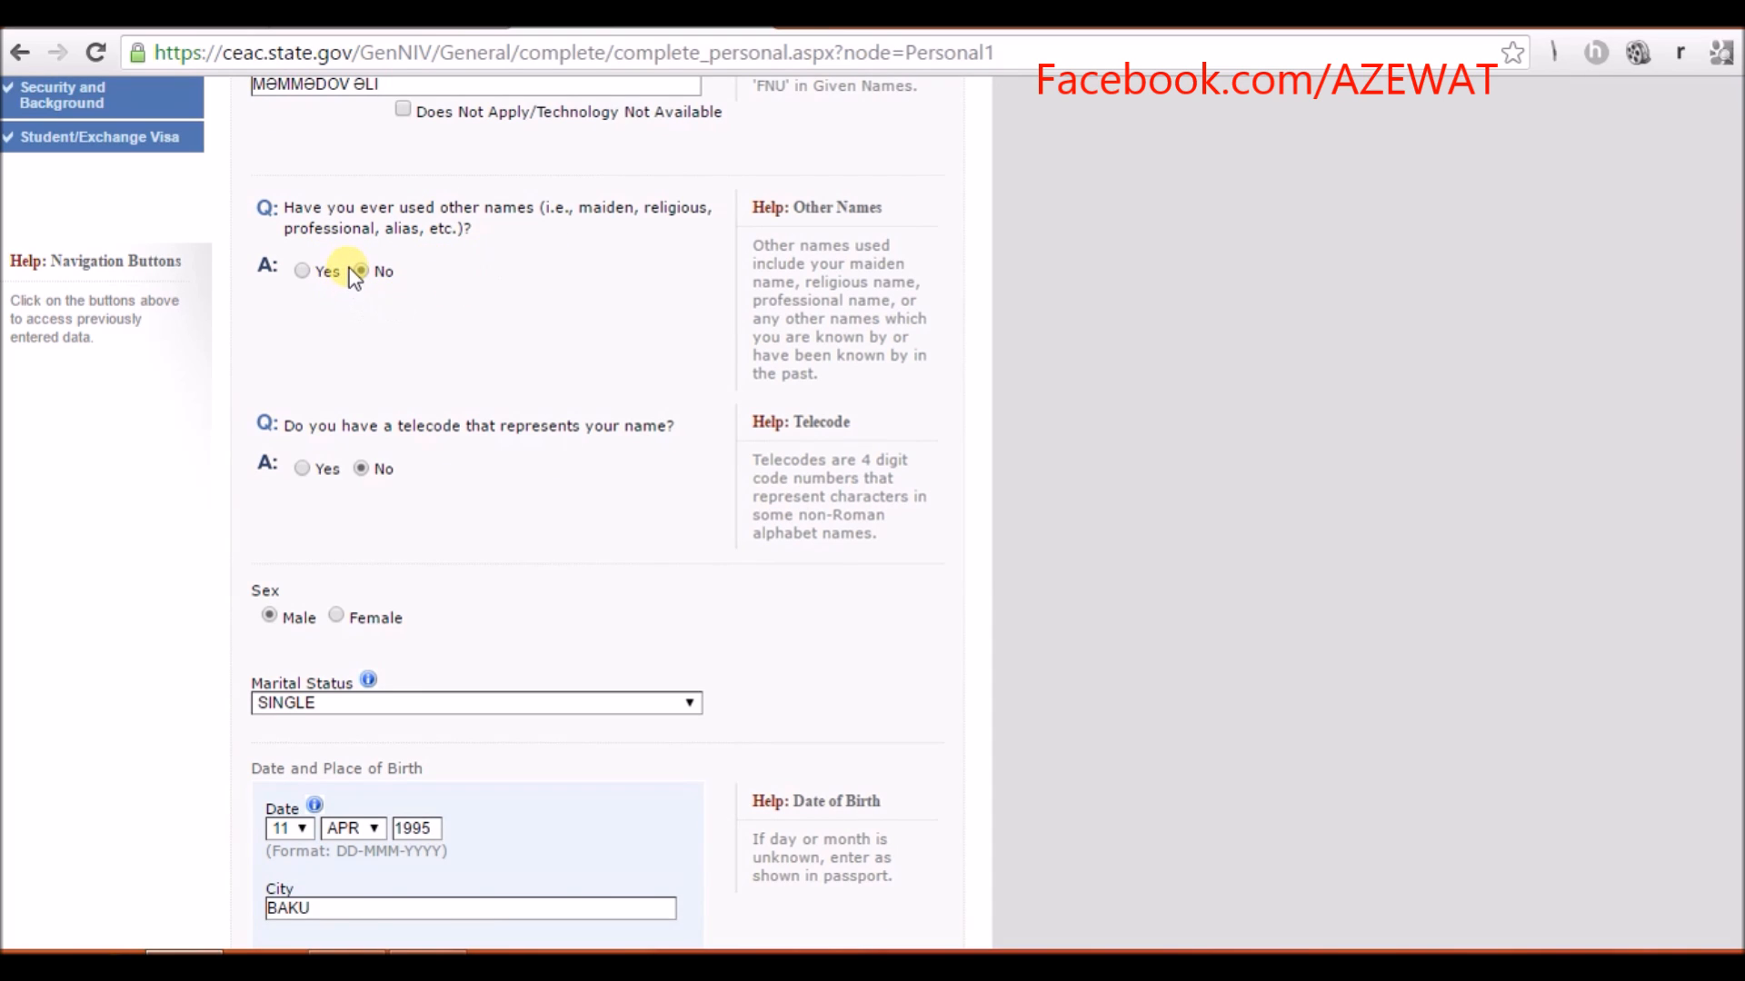
scroll(592, 372, "down", 2)
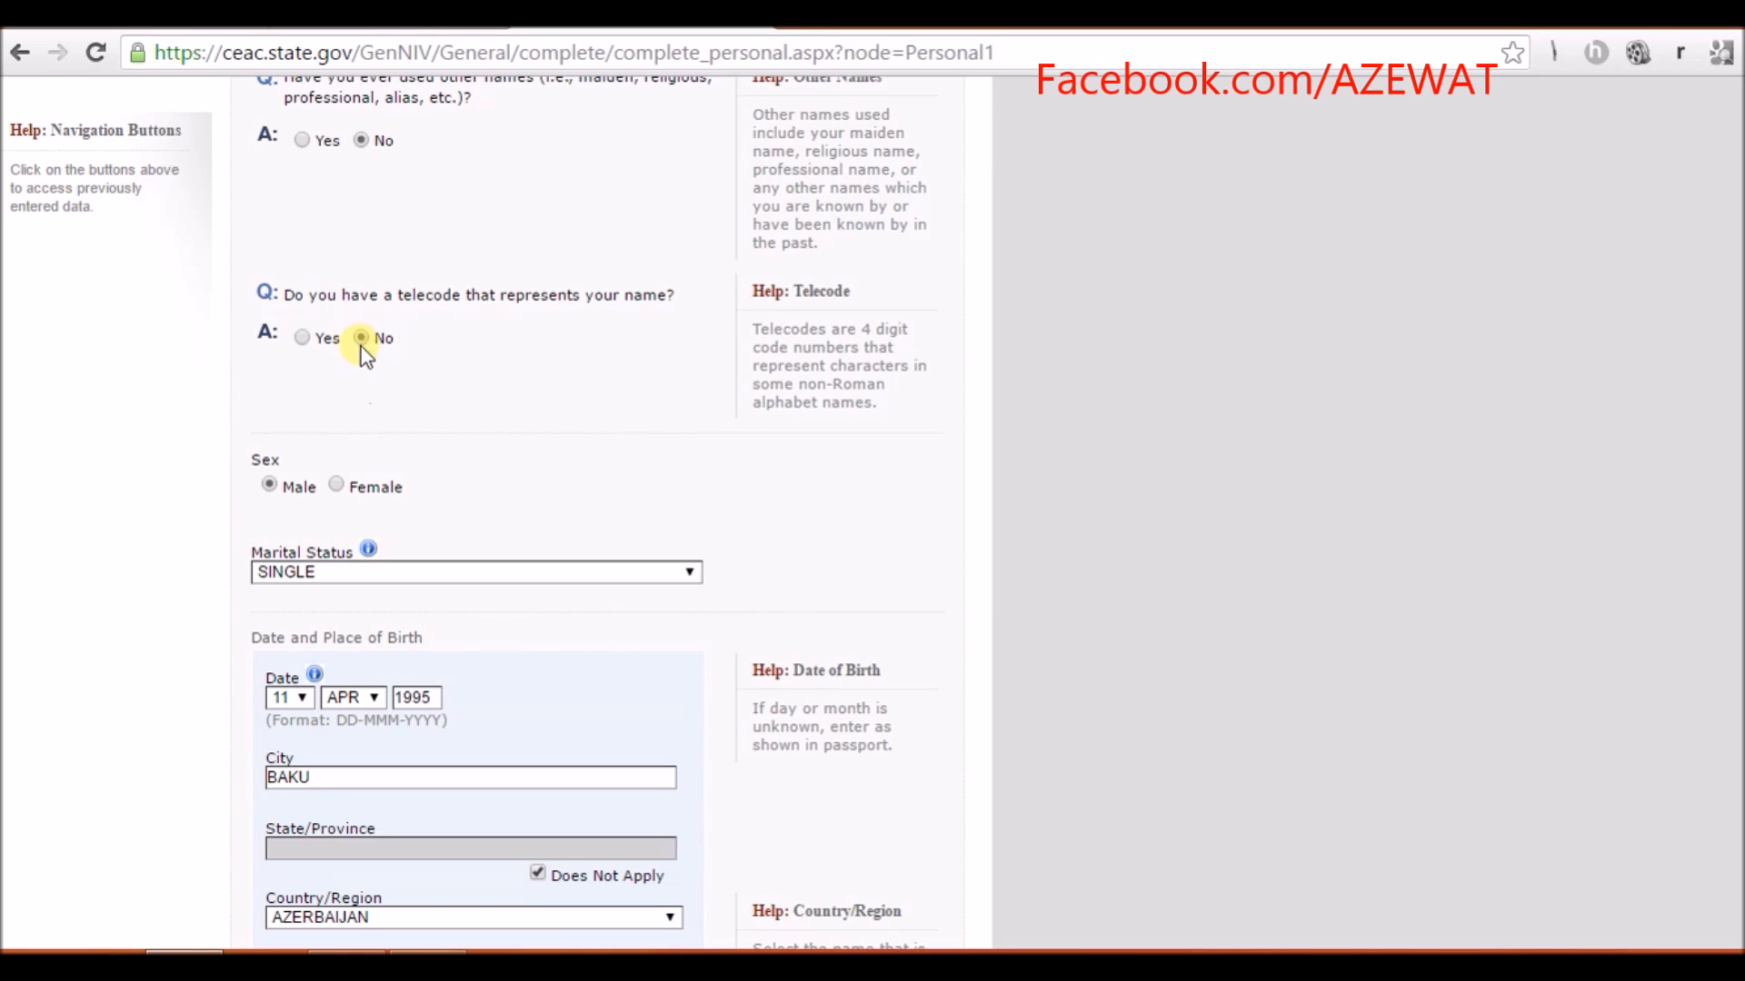
scroll(389, 427, "down", 4)
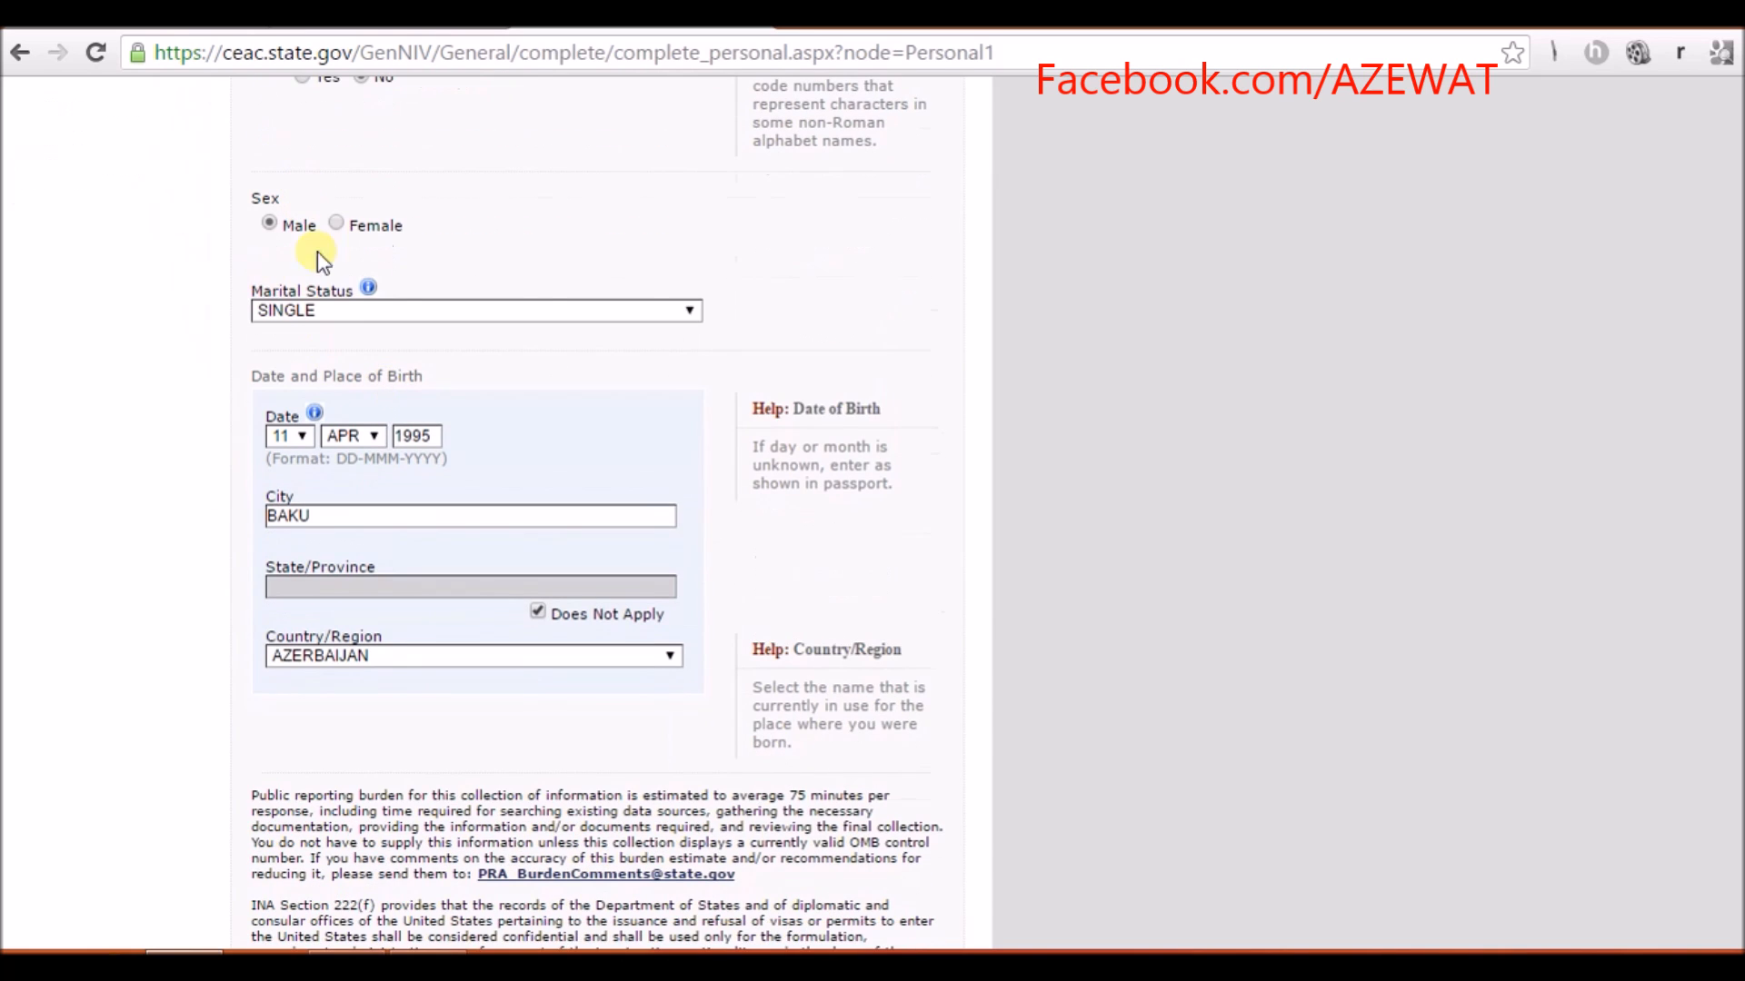
left_click(471, 310)
left_click(509, 409)
scroll(451, 401, "down", 3)
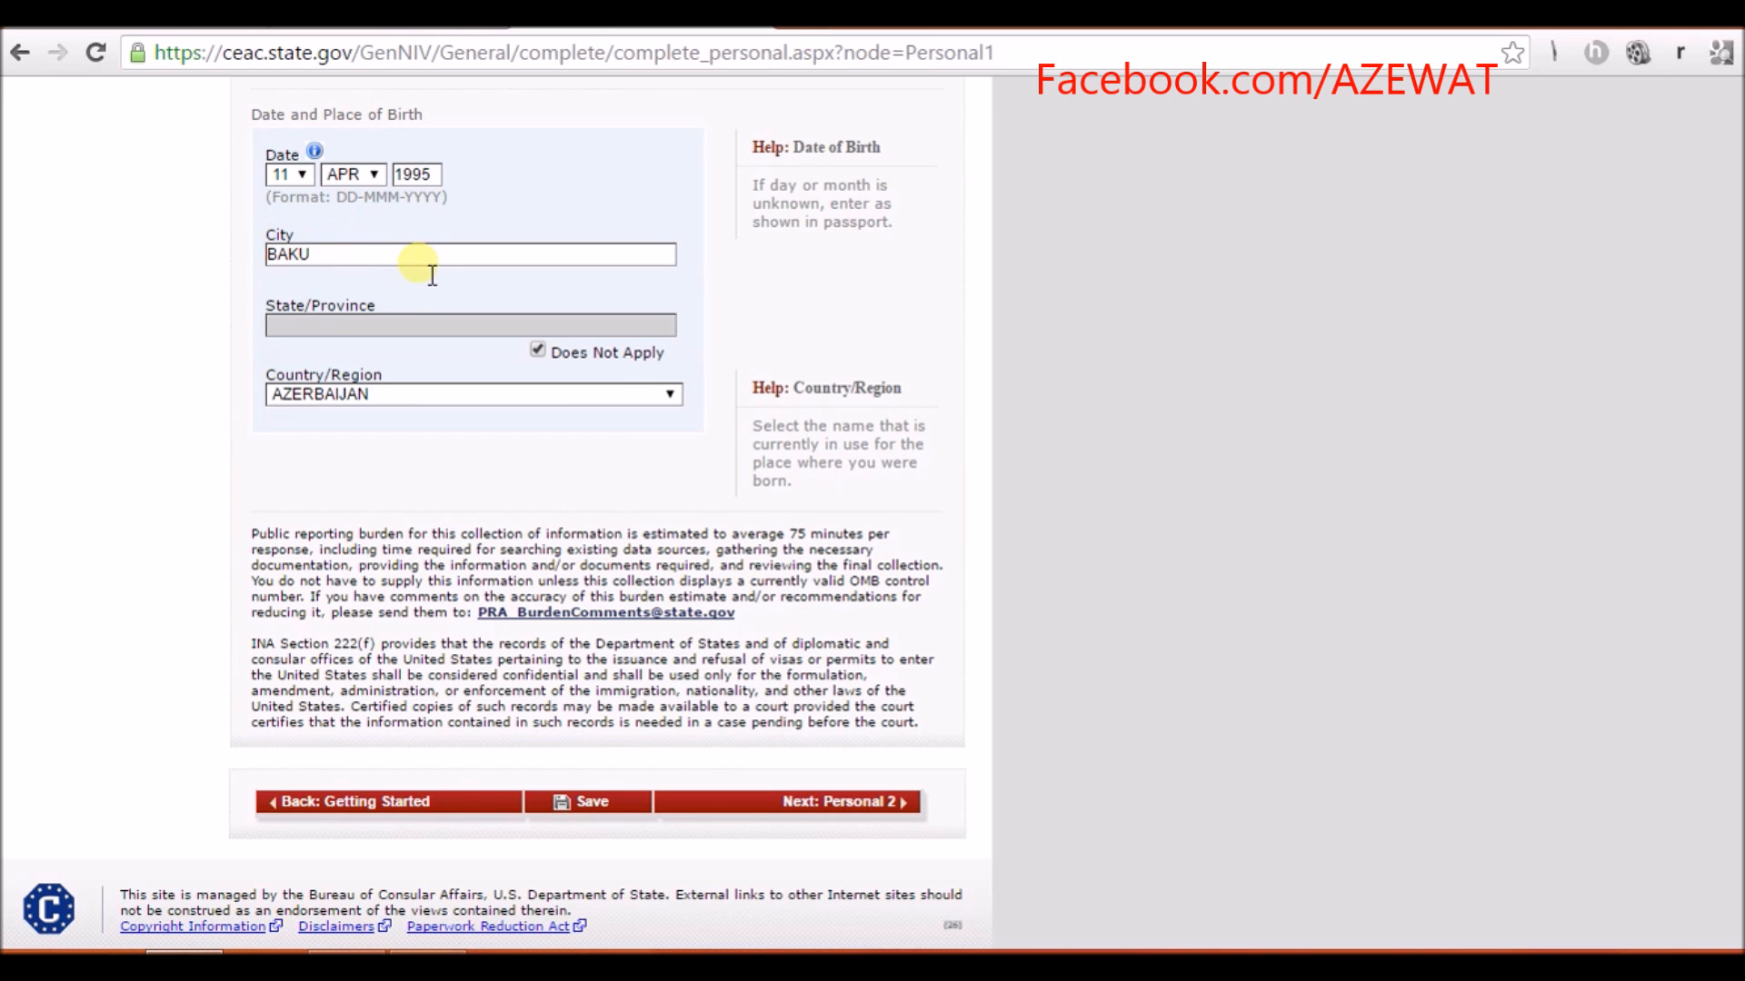
scroll(415, 295, "up", 1)
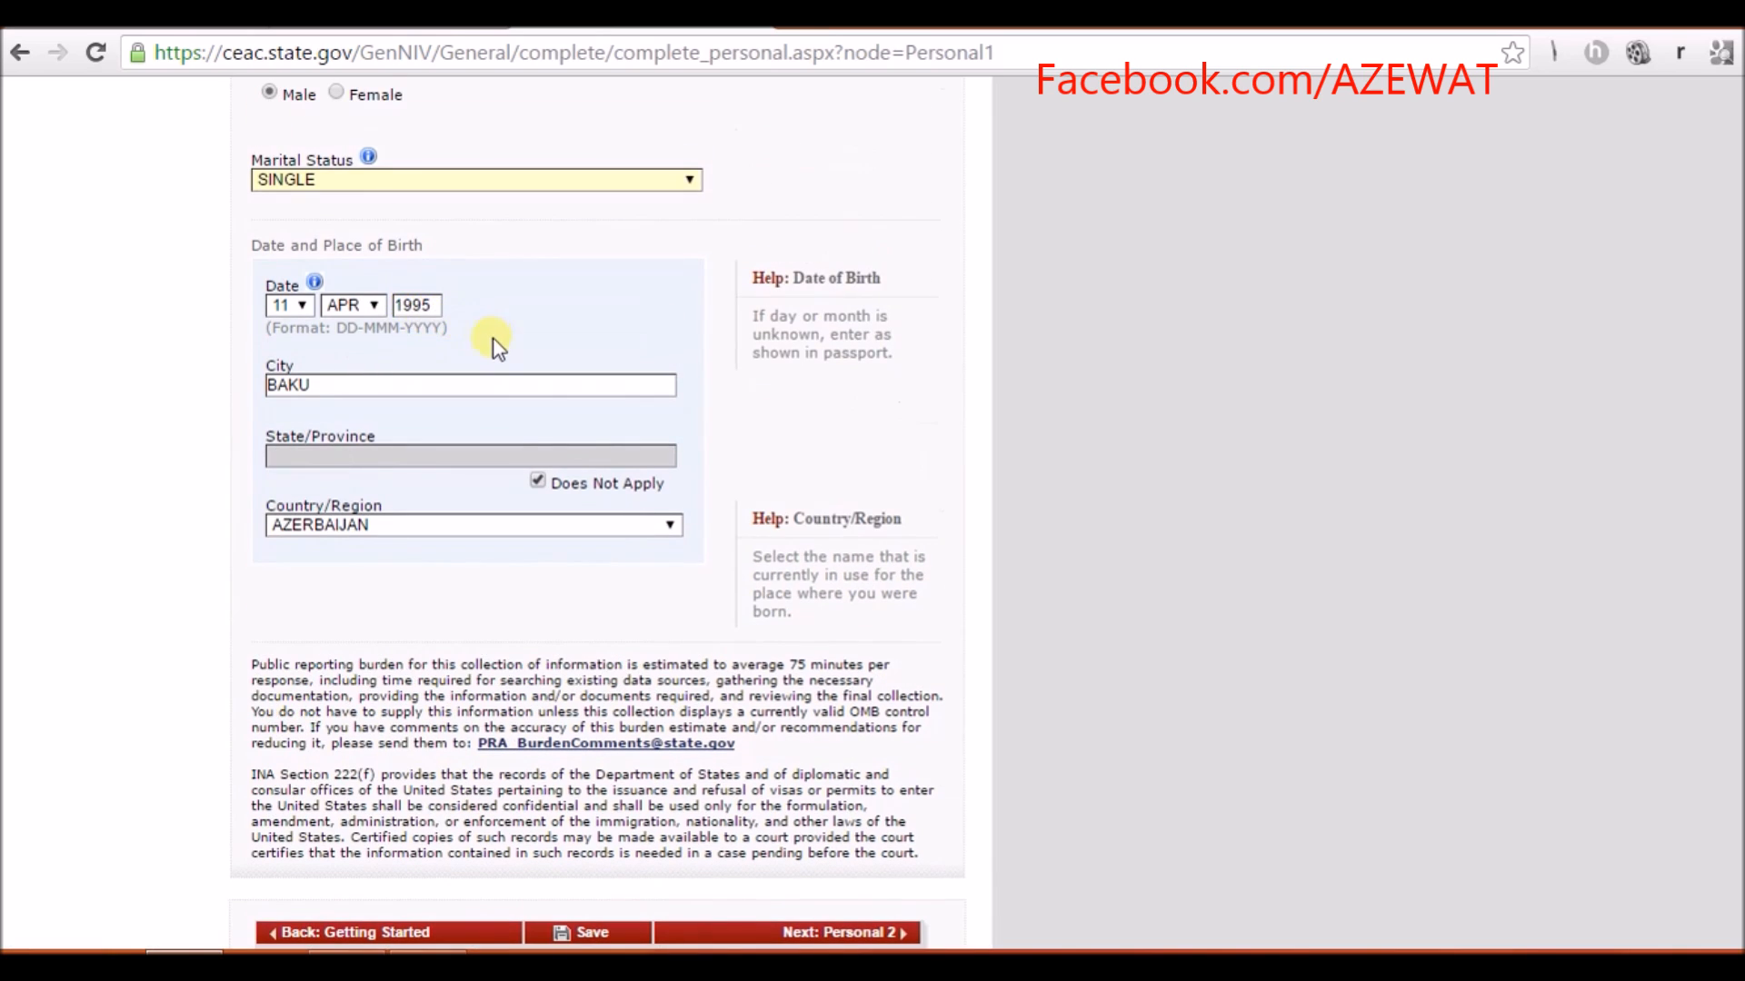
scroll(491, 344, "down", 1)
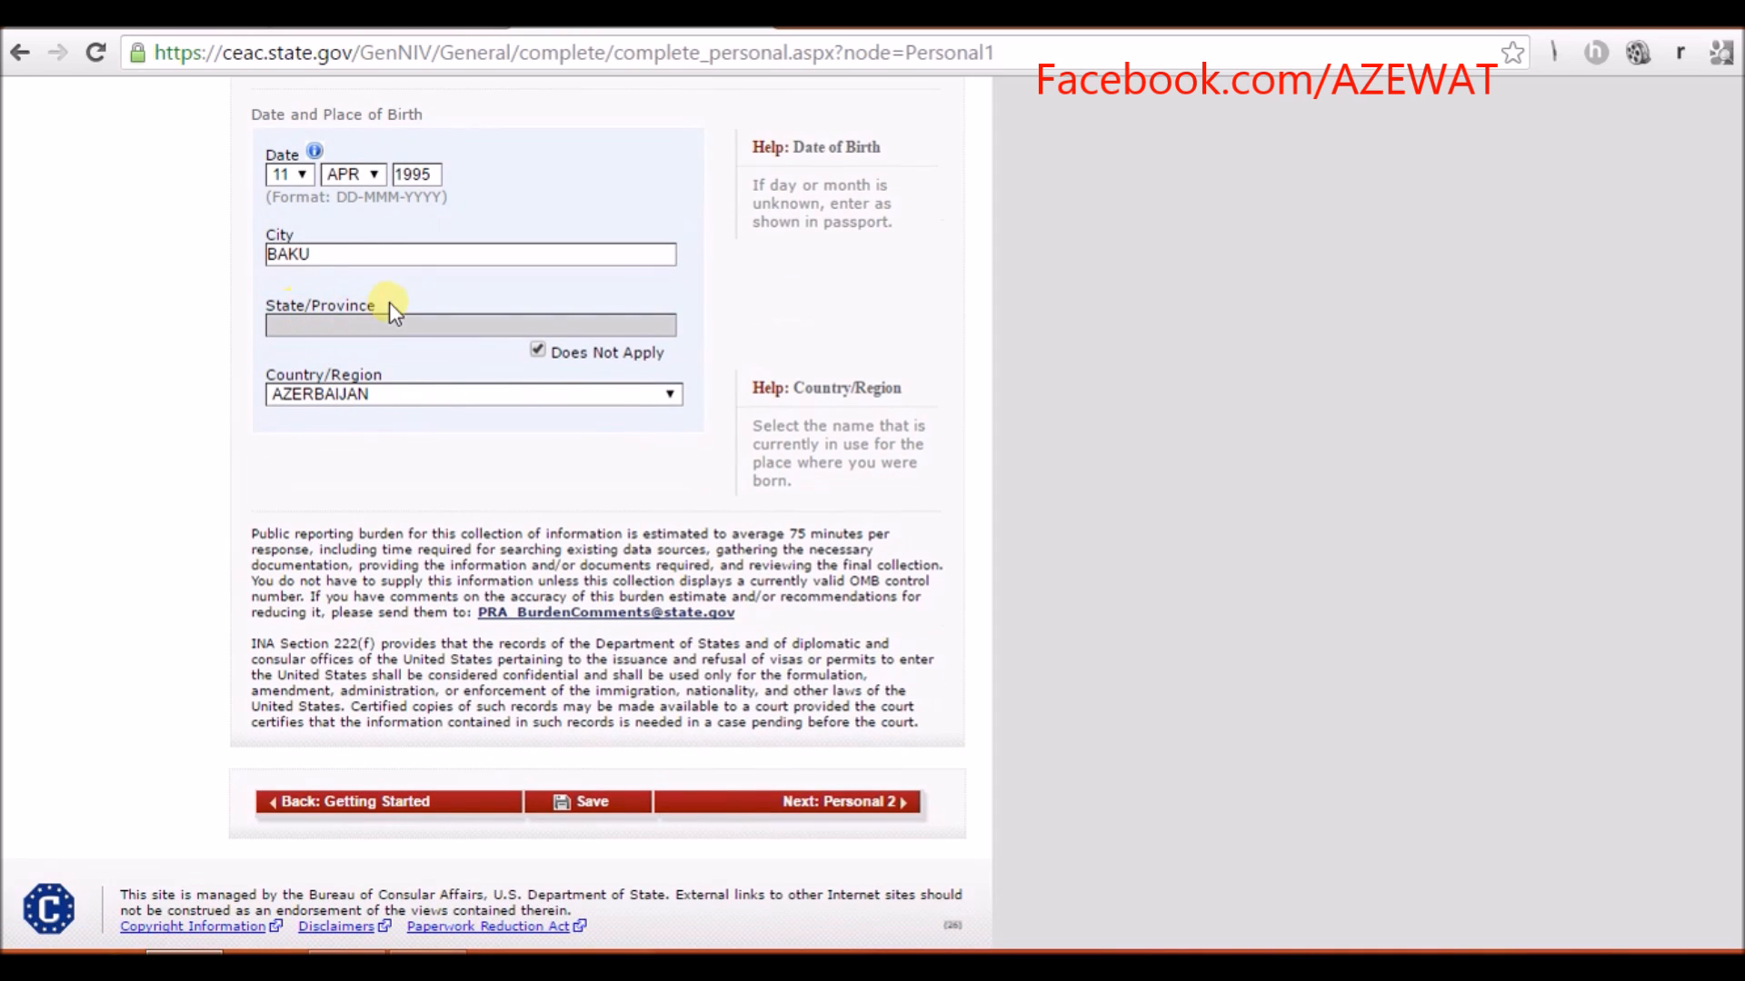
- Try switching Does Not Apply off for the birth State/Province, restore it and recheck the page
left_click(544, 351)
left_click(544, 352)
scroll(636, 645, "up", 5)
scroll(636, 645, "down", 5)
scroll(636, 645, "up", 5)
scroll(636, 641, "up", 2)
scroll(618, 672, "down", 6)
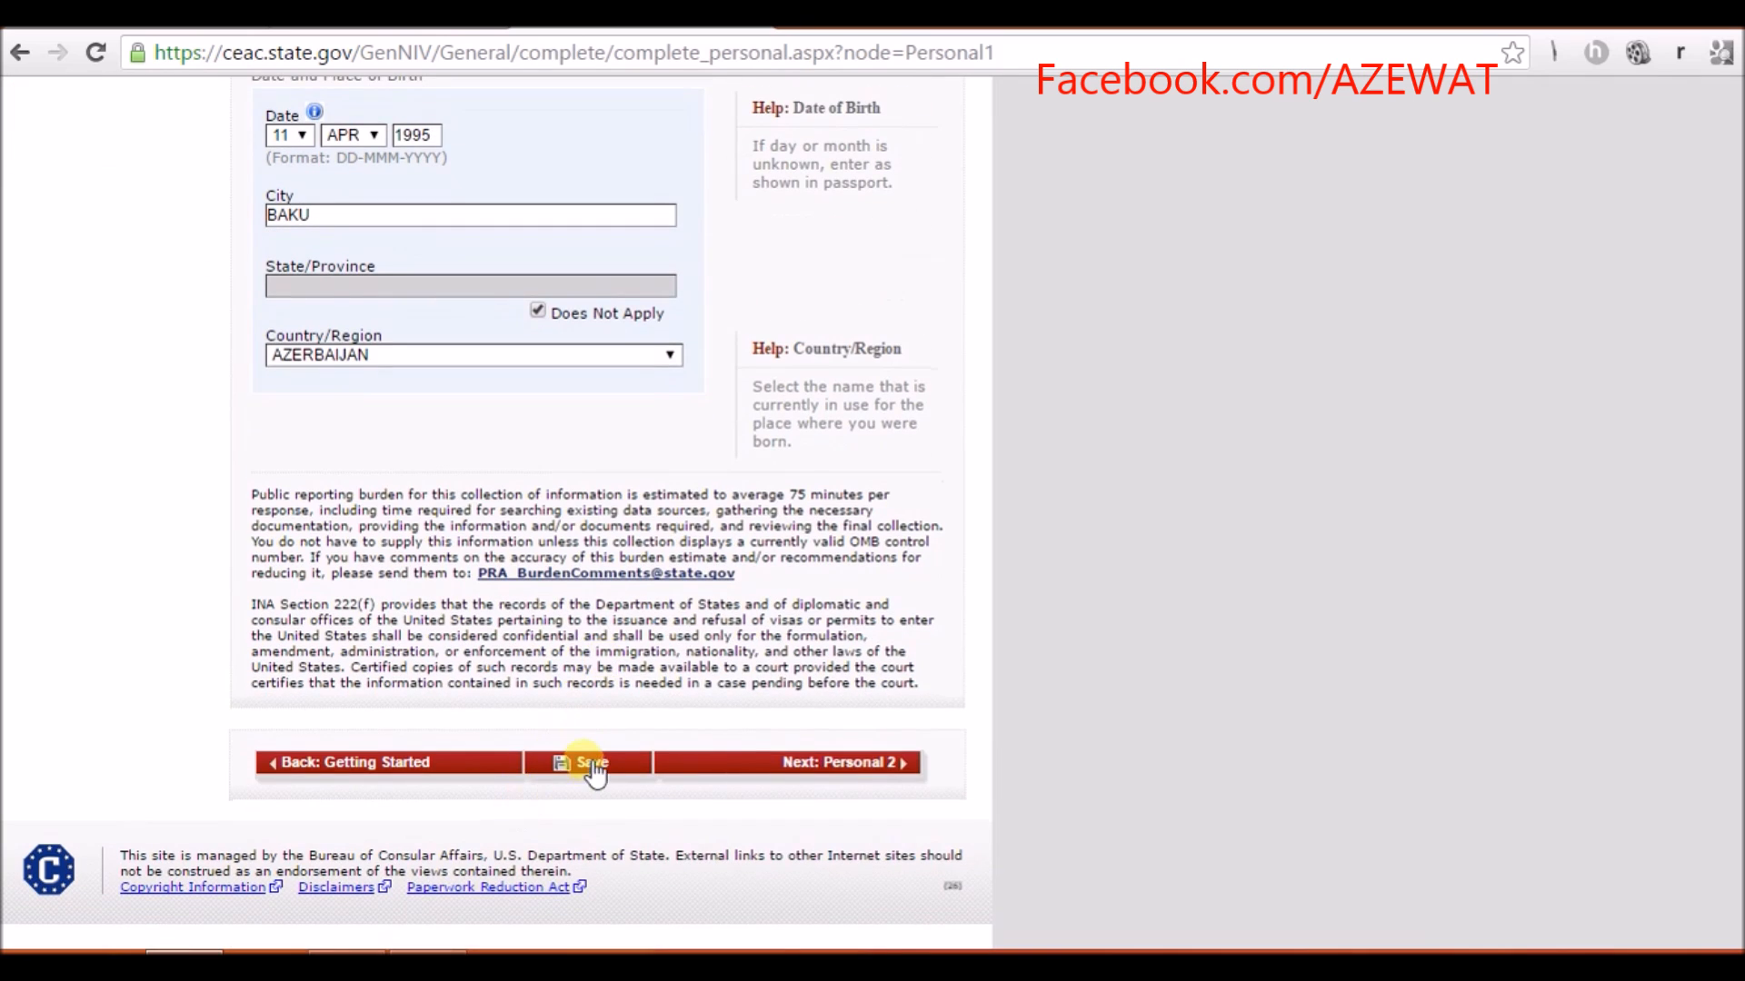
- Save the application and continue to the Personal Information 2 page
left_click(591, 764)
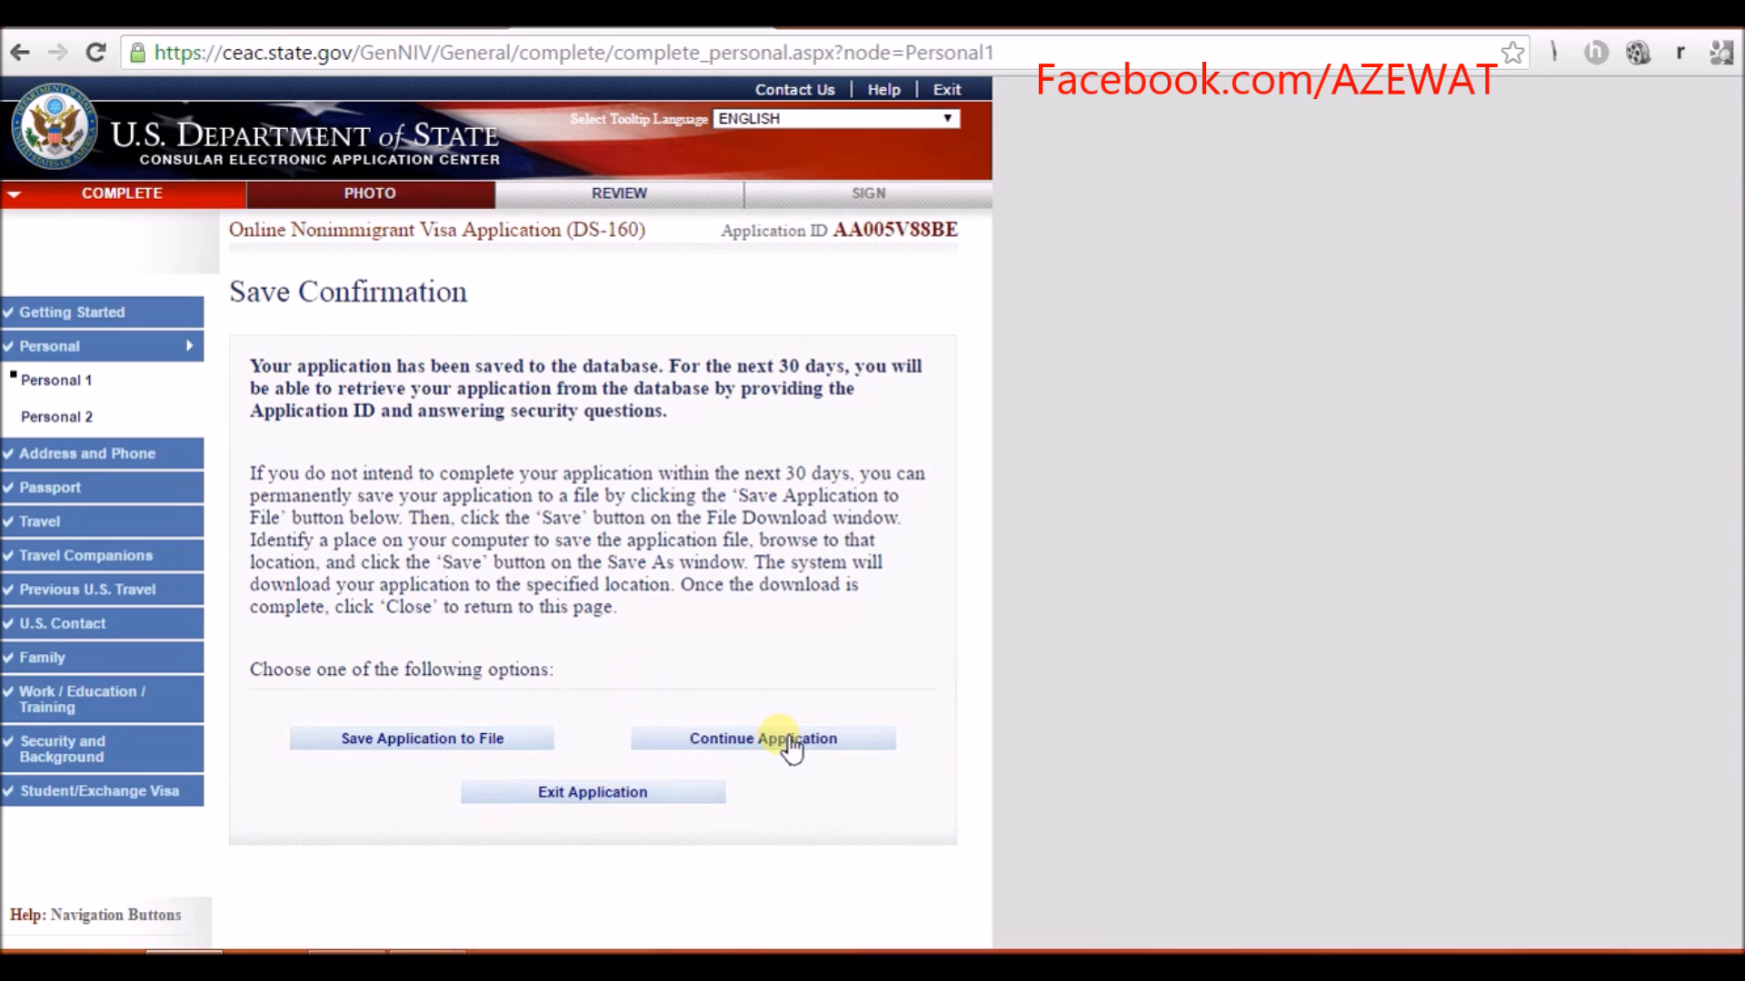
left_click(790, 740)
scroll(634, 511, "down", 15)
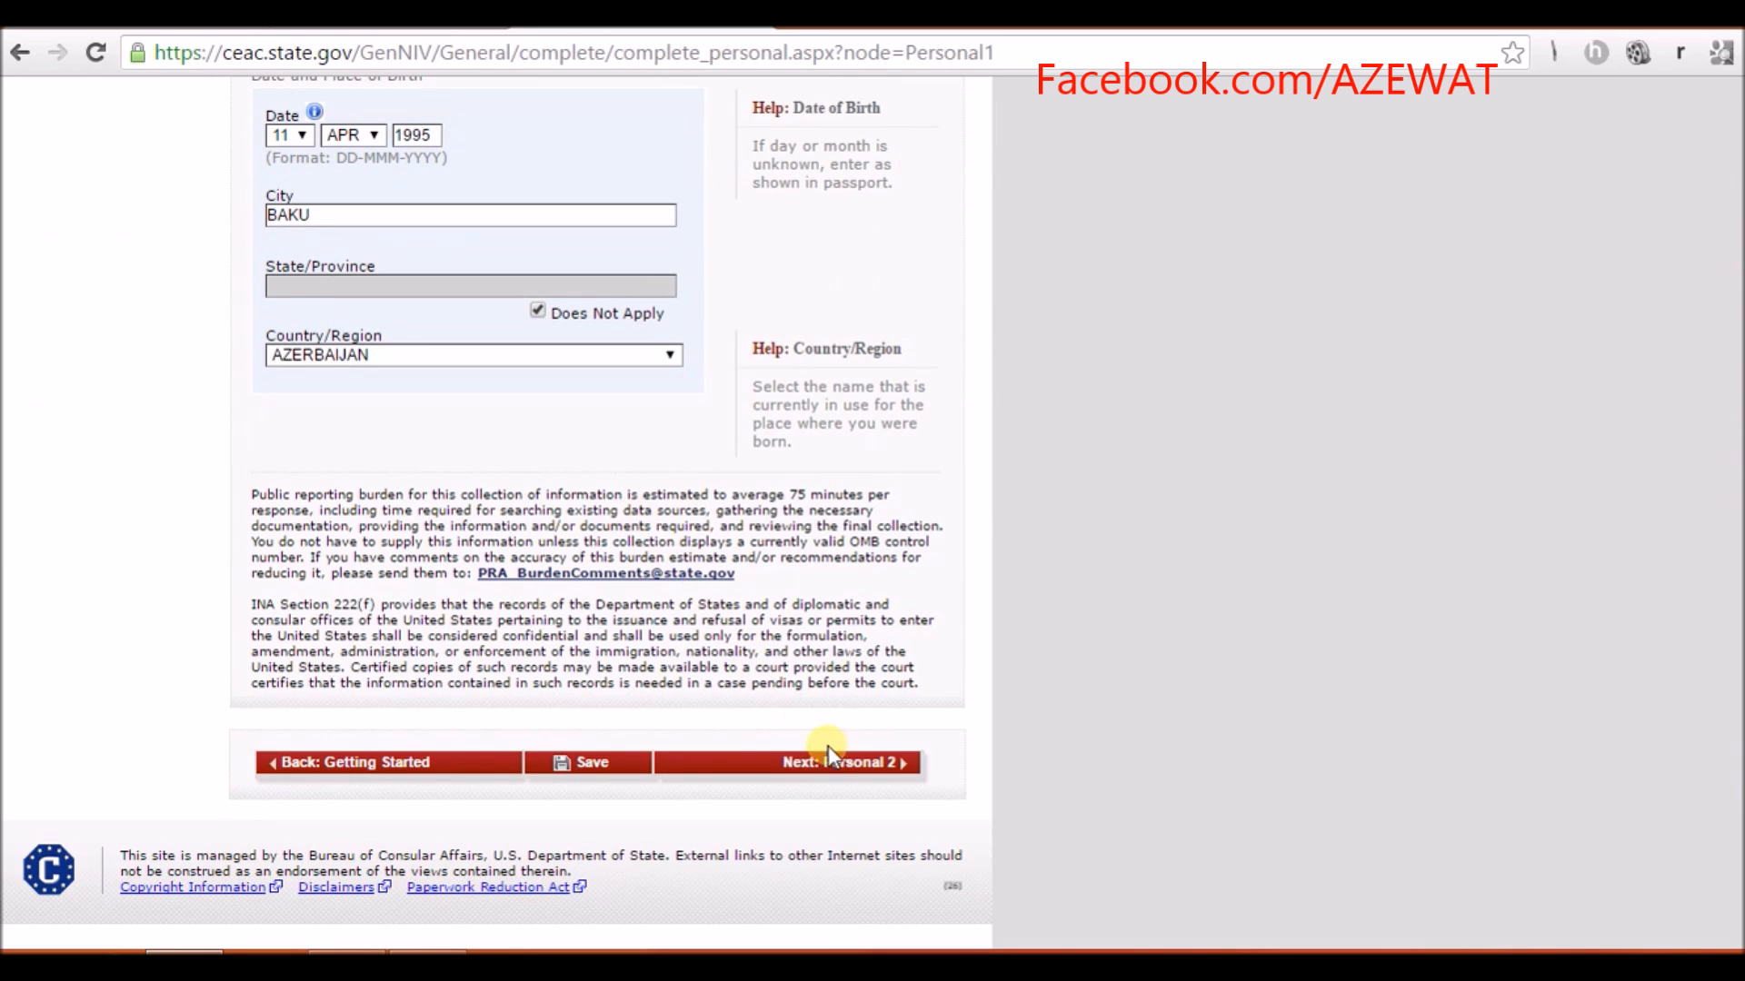
left_click(832, 775)
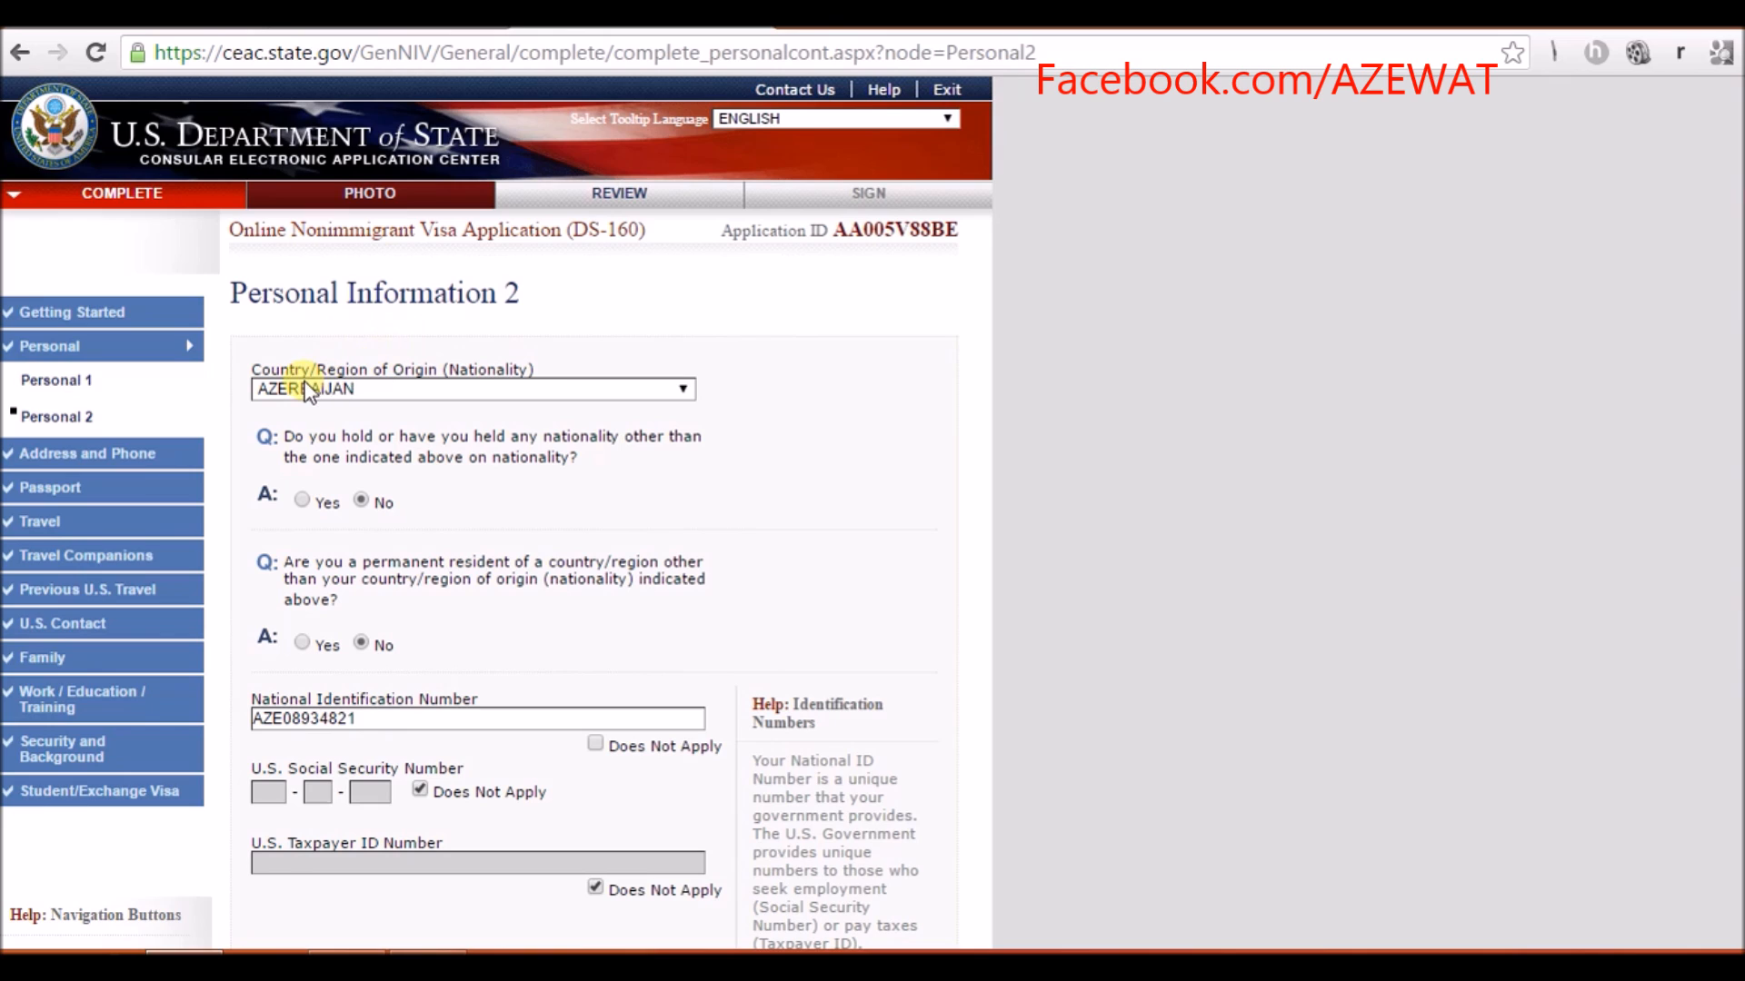
- Look over the nationality, other nationality and permanent residence answers on Personal Information 2
left_click(398, 391)
left_click(399, 393)
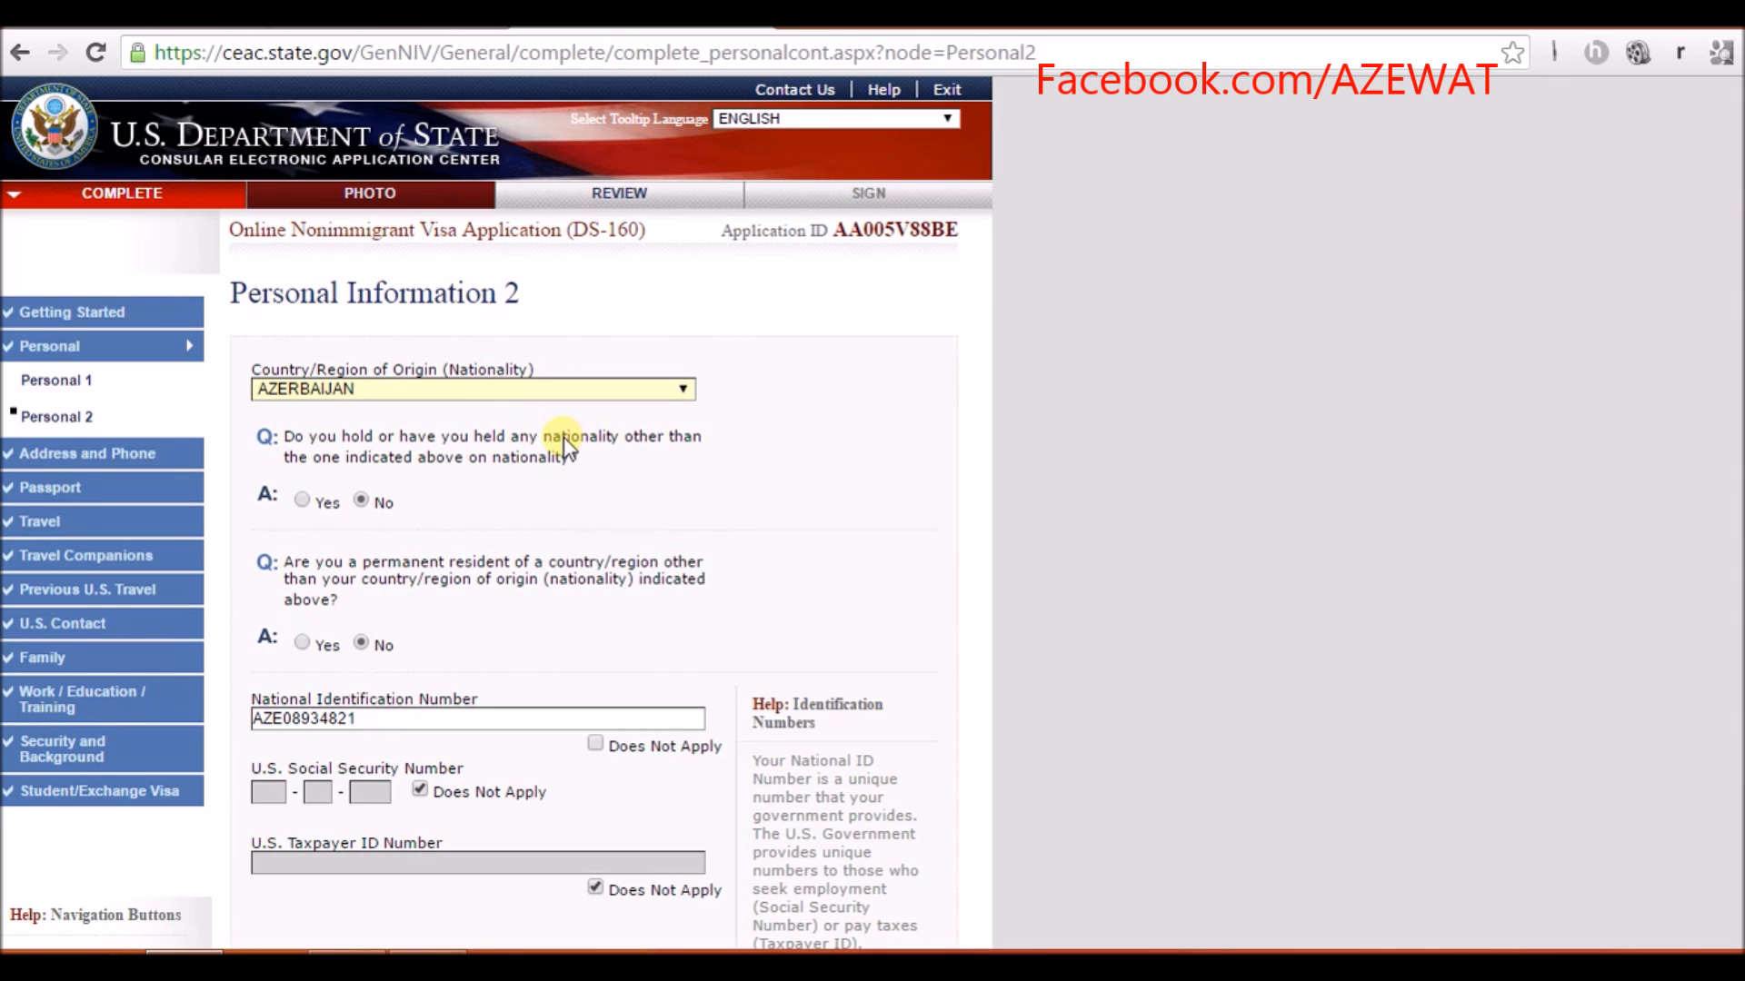
scroll(484, 523, "down", 1)
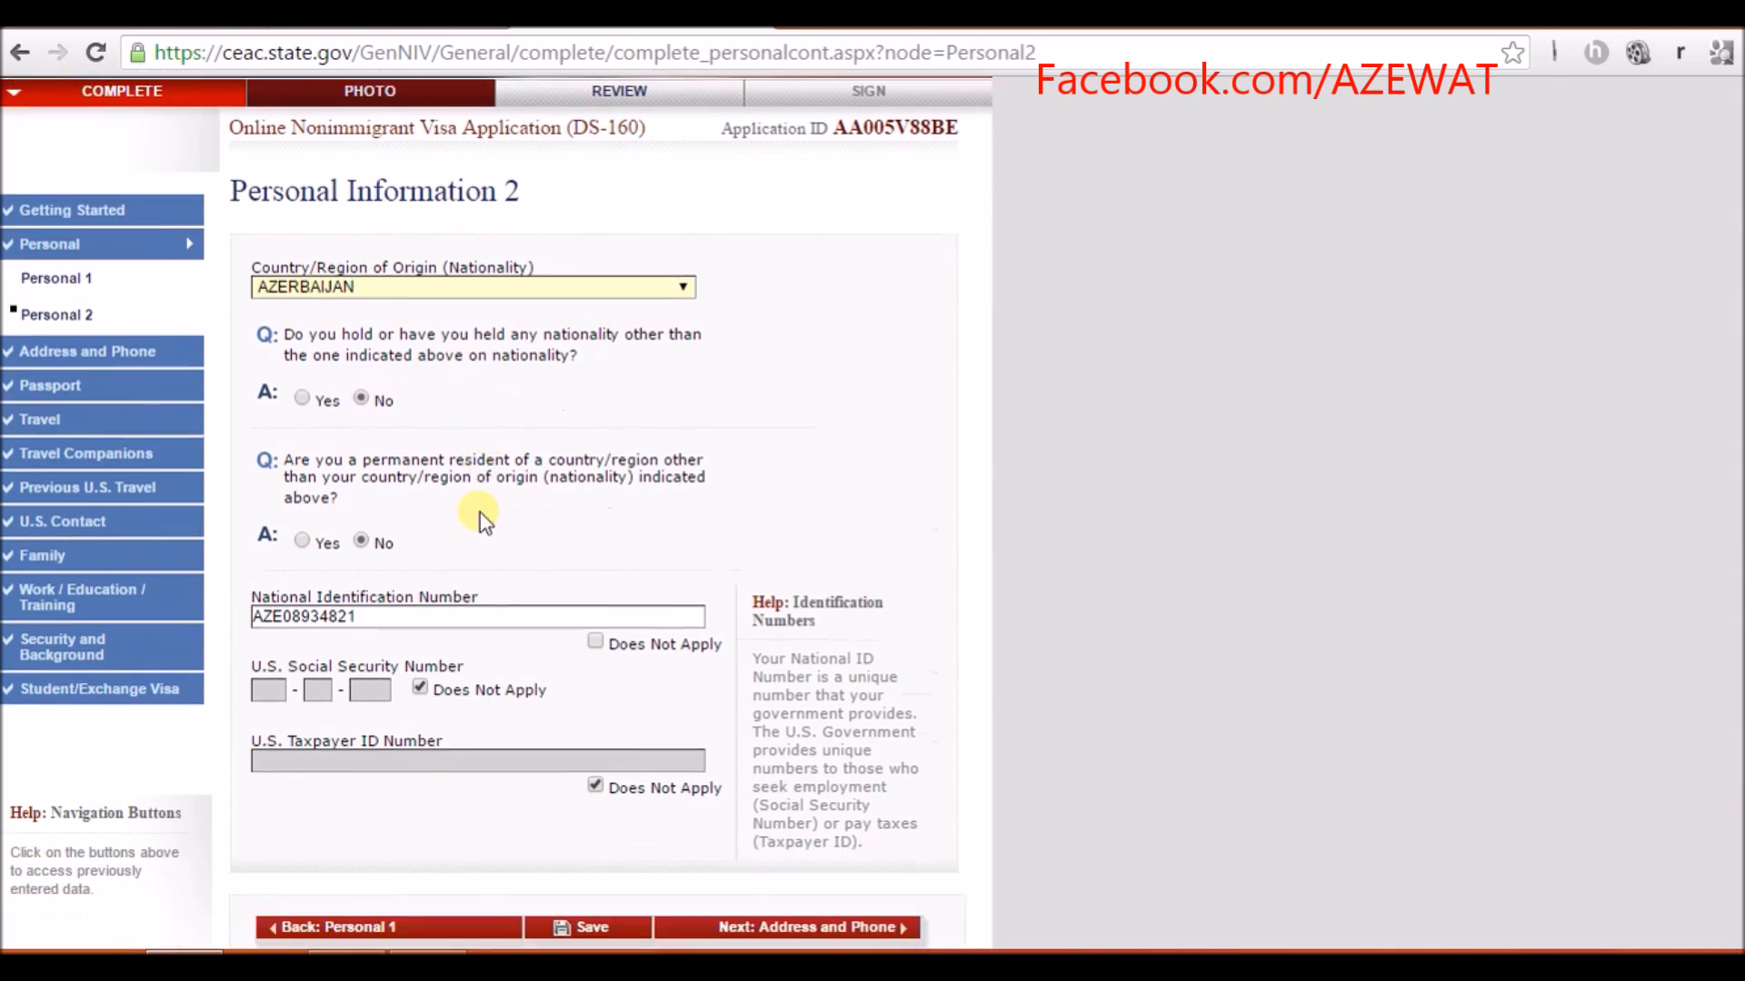
scroll(484, 522, "down", 2)
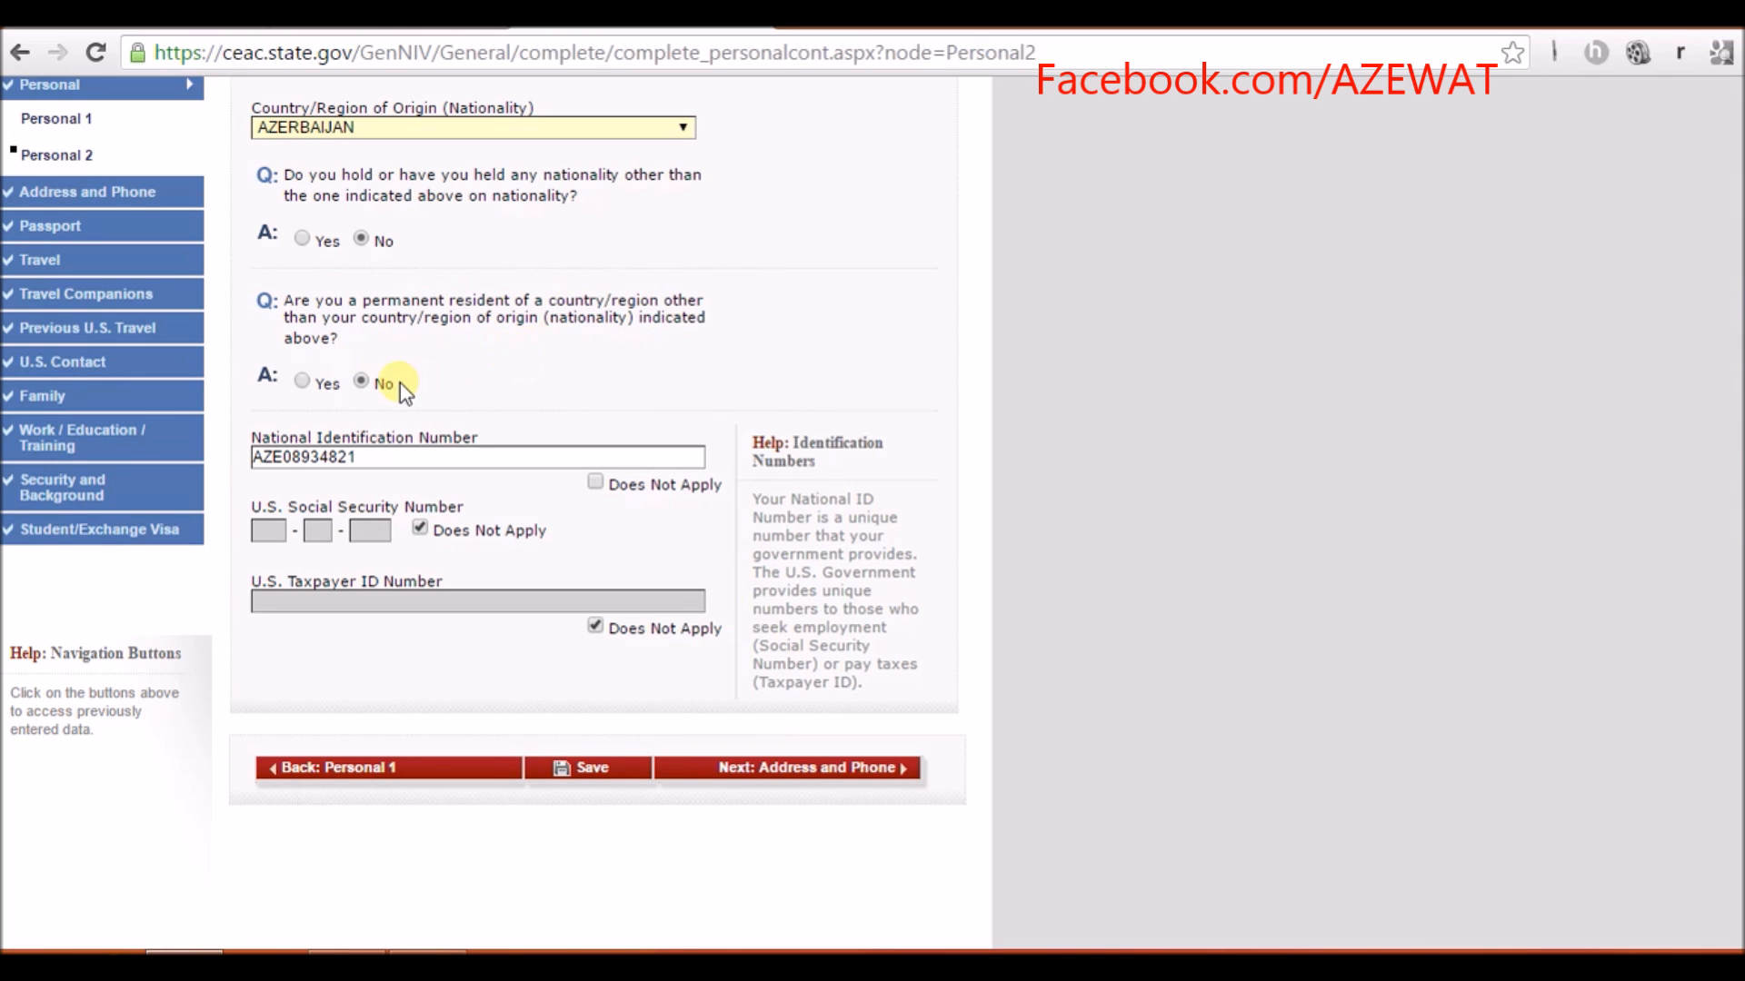
scroll(526, 389, "down", 1)
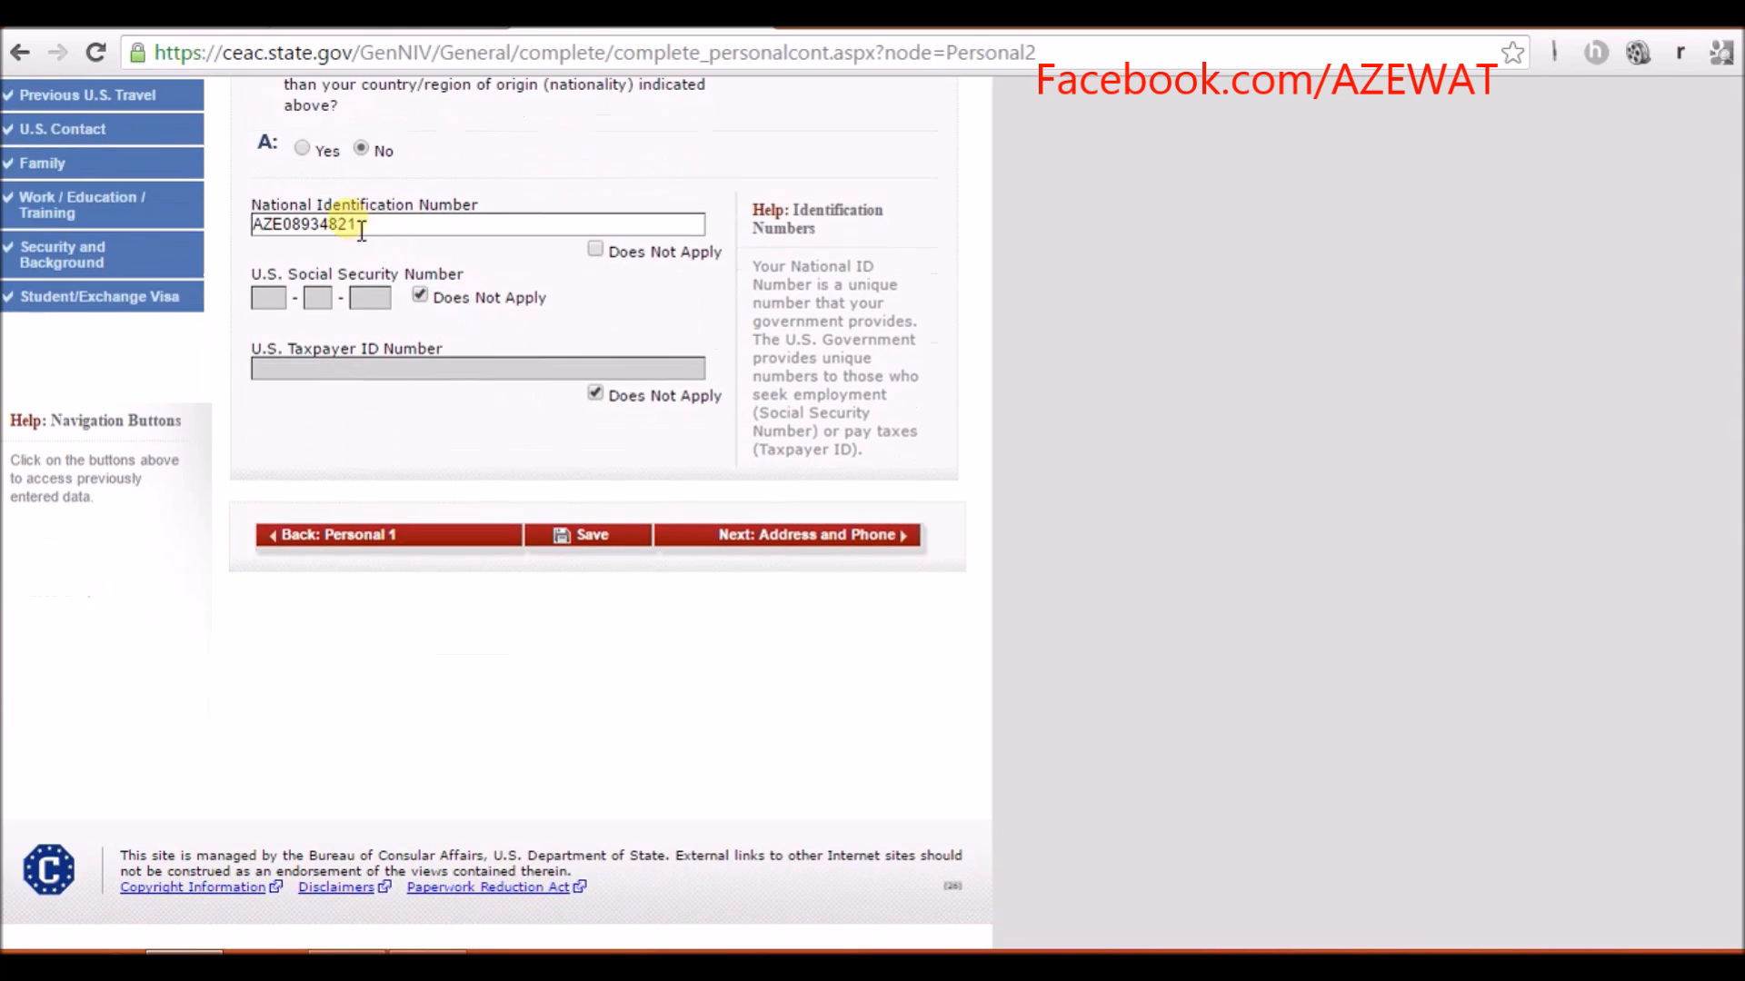
- Check the National Identification Number field and proceed to the Address and Phone Information page
double_click(393, 224)
left_click(433, 220)
left_click(395, 231)
left_click(605, 538)
left_click(753, 539)
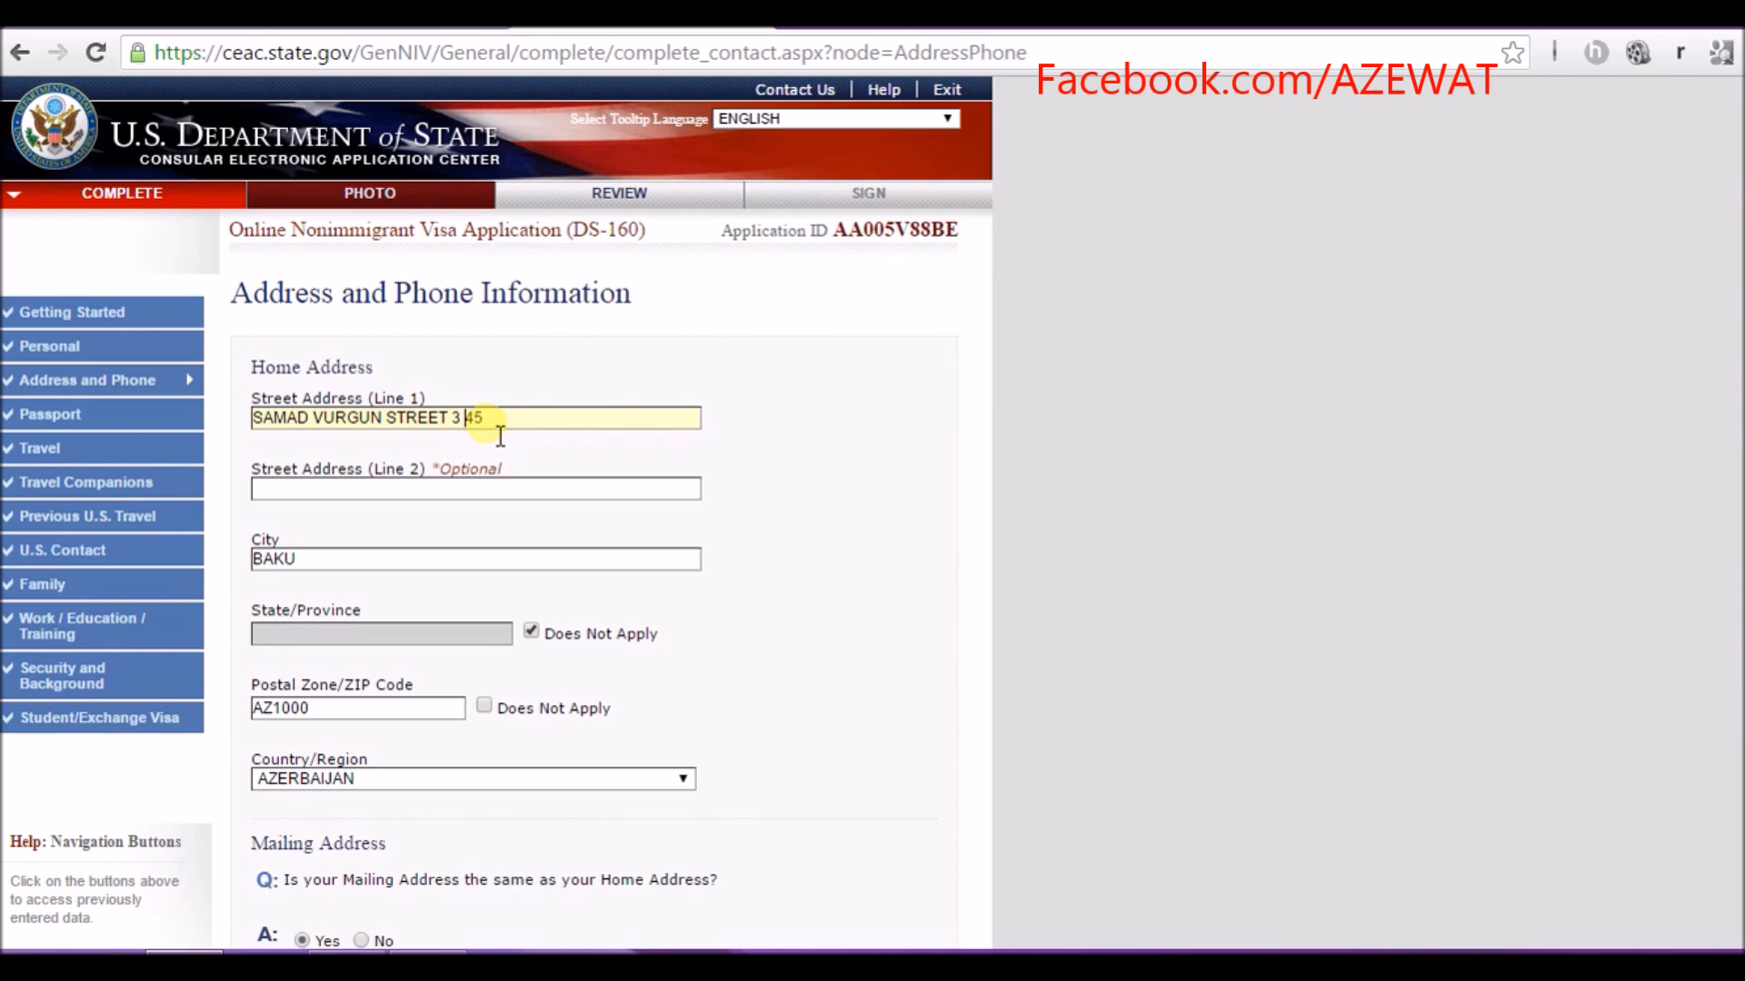
- Look over the home address fields, from the street address to the country
left_click(515, 403)
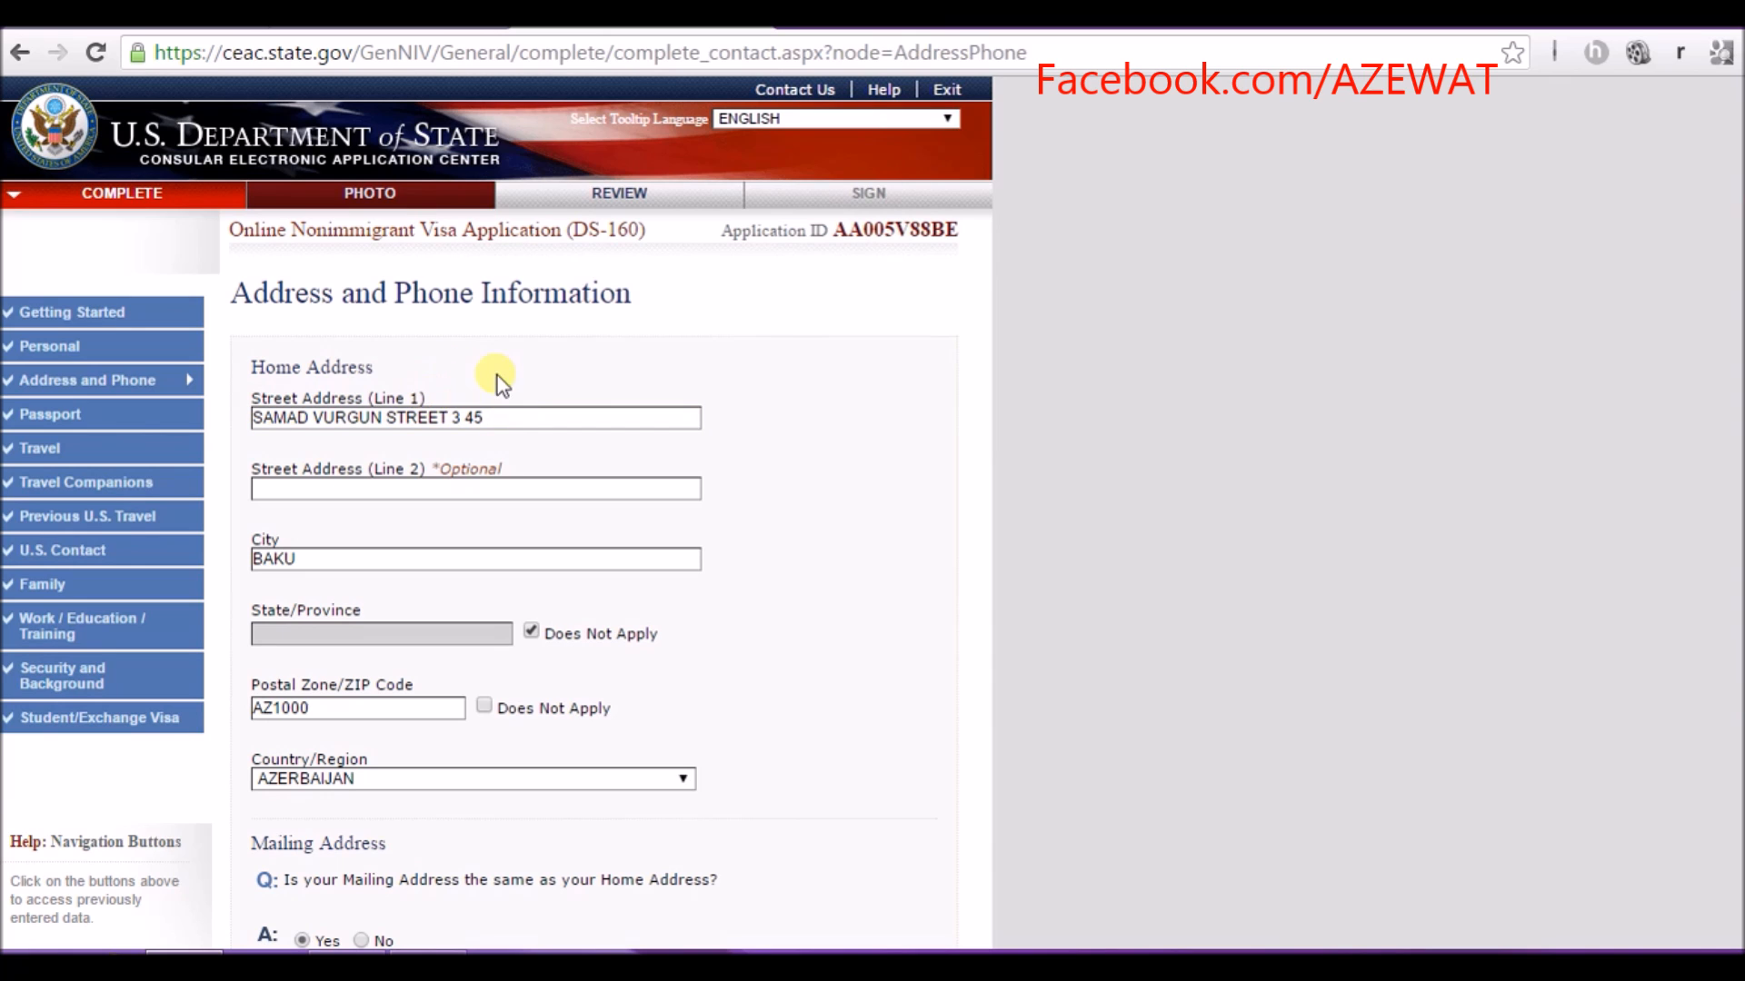
scroll(502, 391, "down", 3)
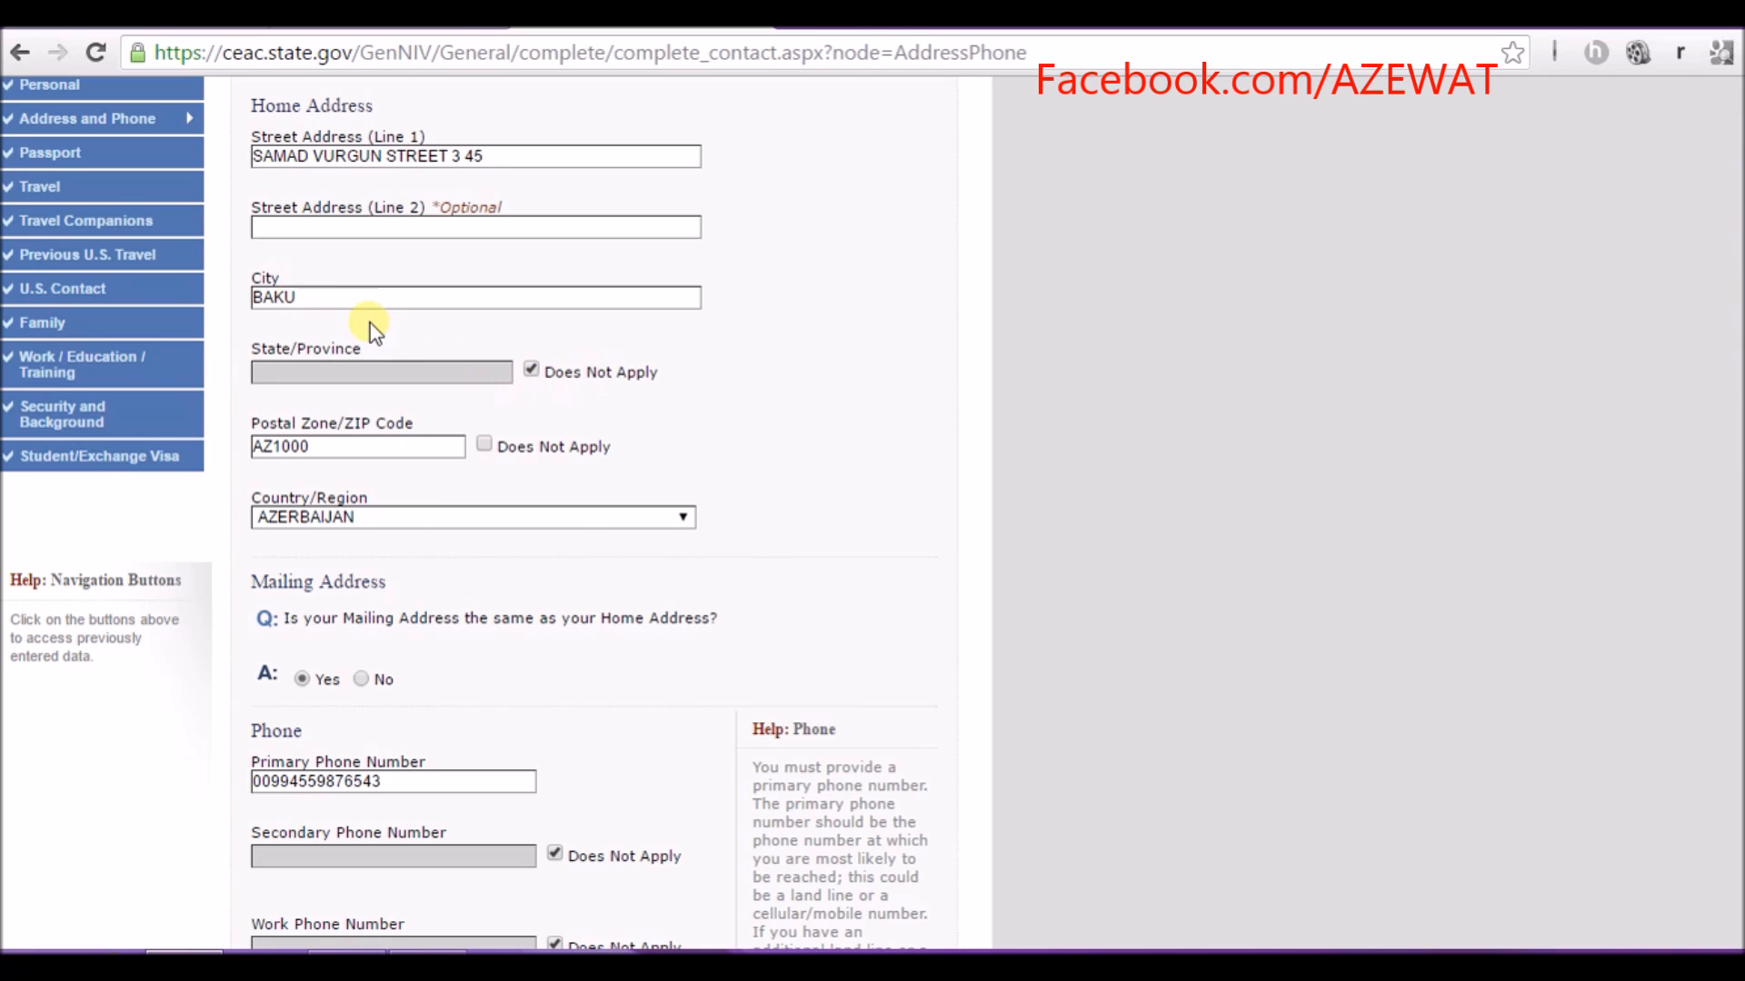
scroll(369, 324, "up", 2)
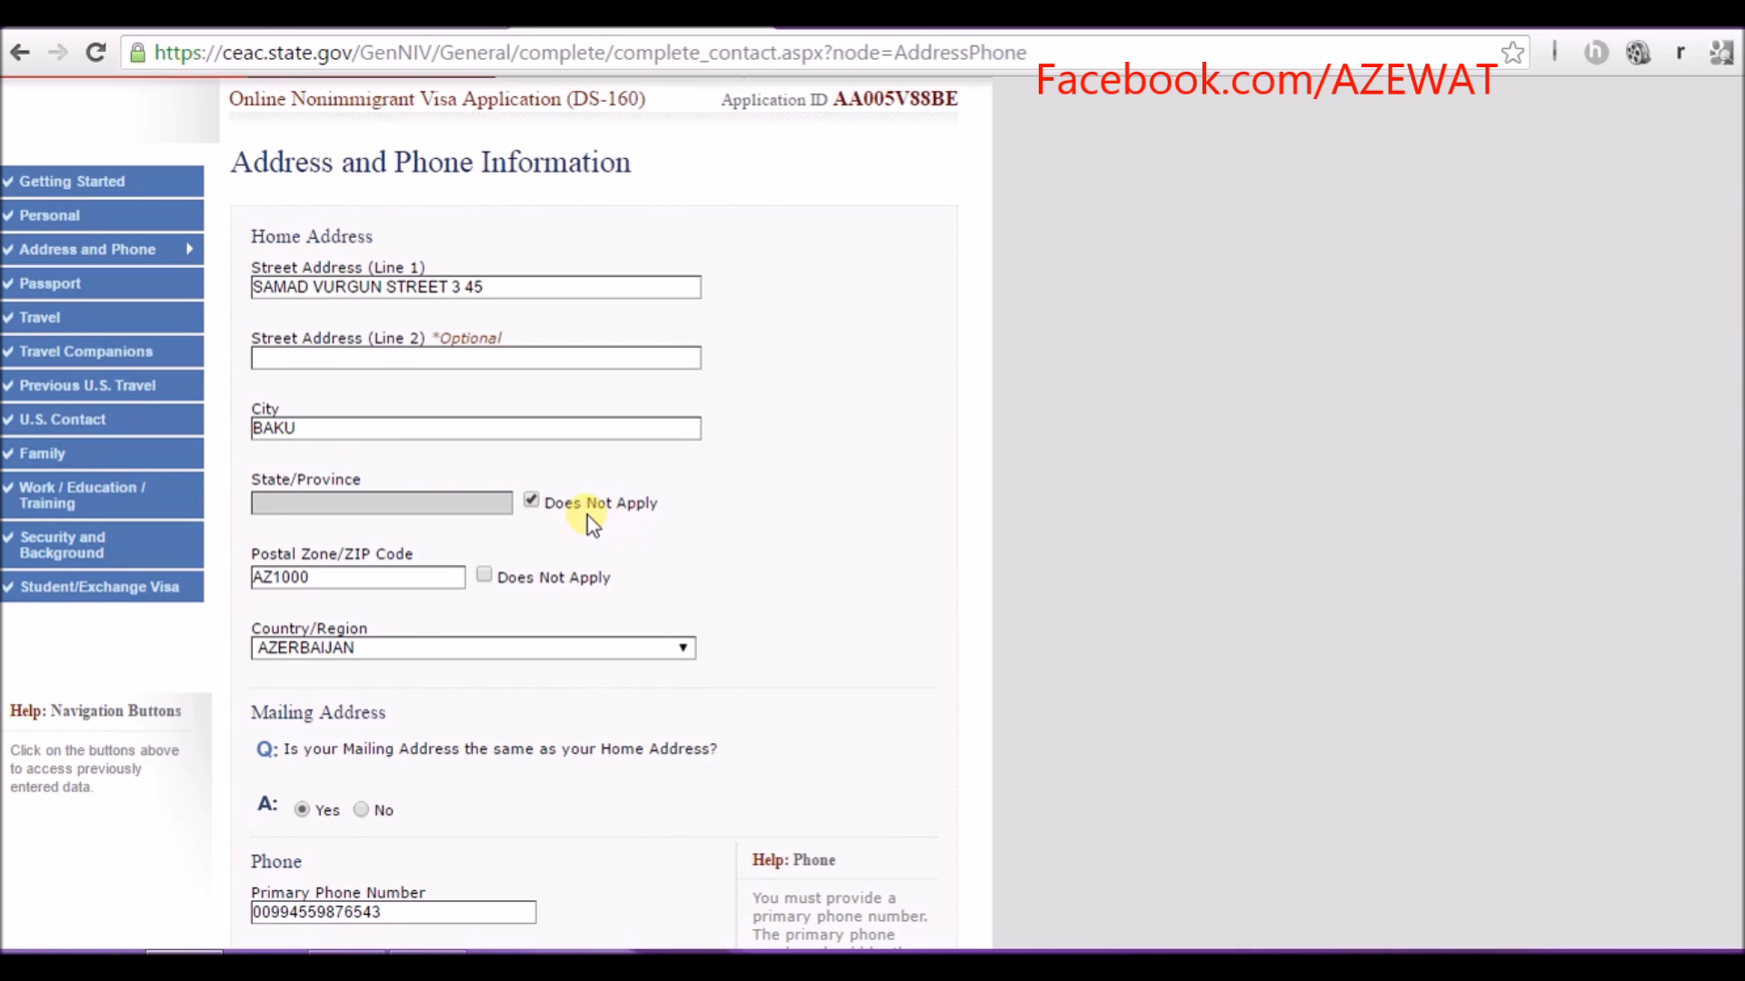
- Try the Does Not Apply option for the home address postal code, clear it and re-enter the code
left_click(375, 559)
left_click(483, 575)
left_click(481, 575)
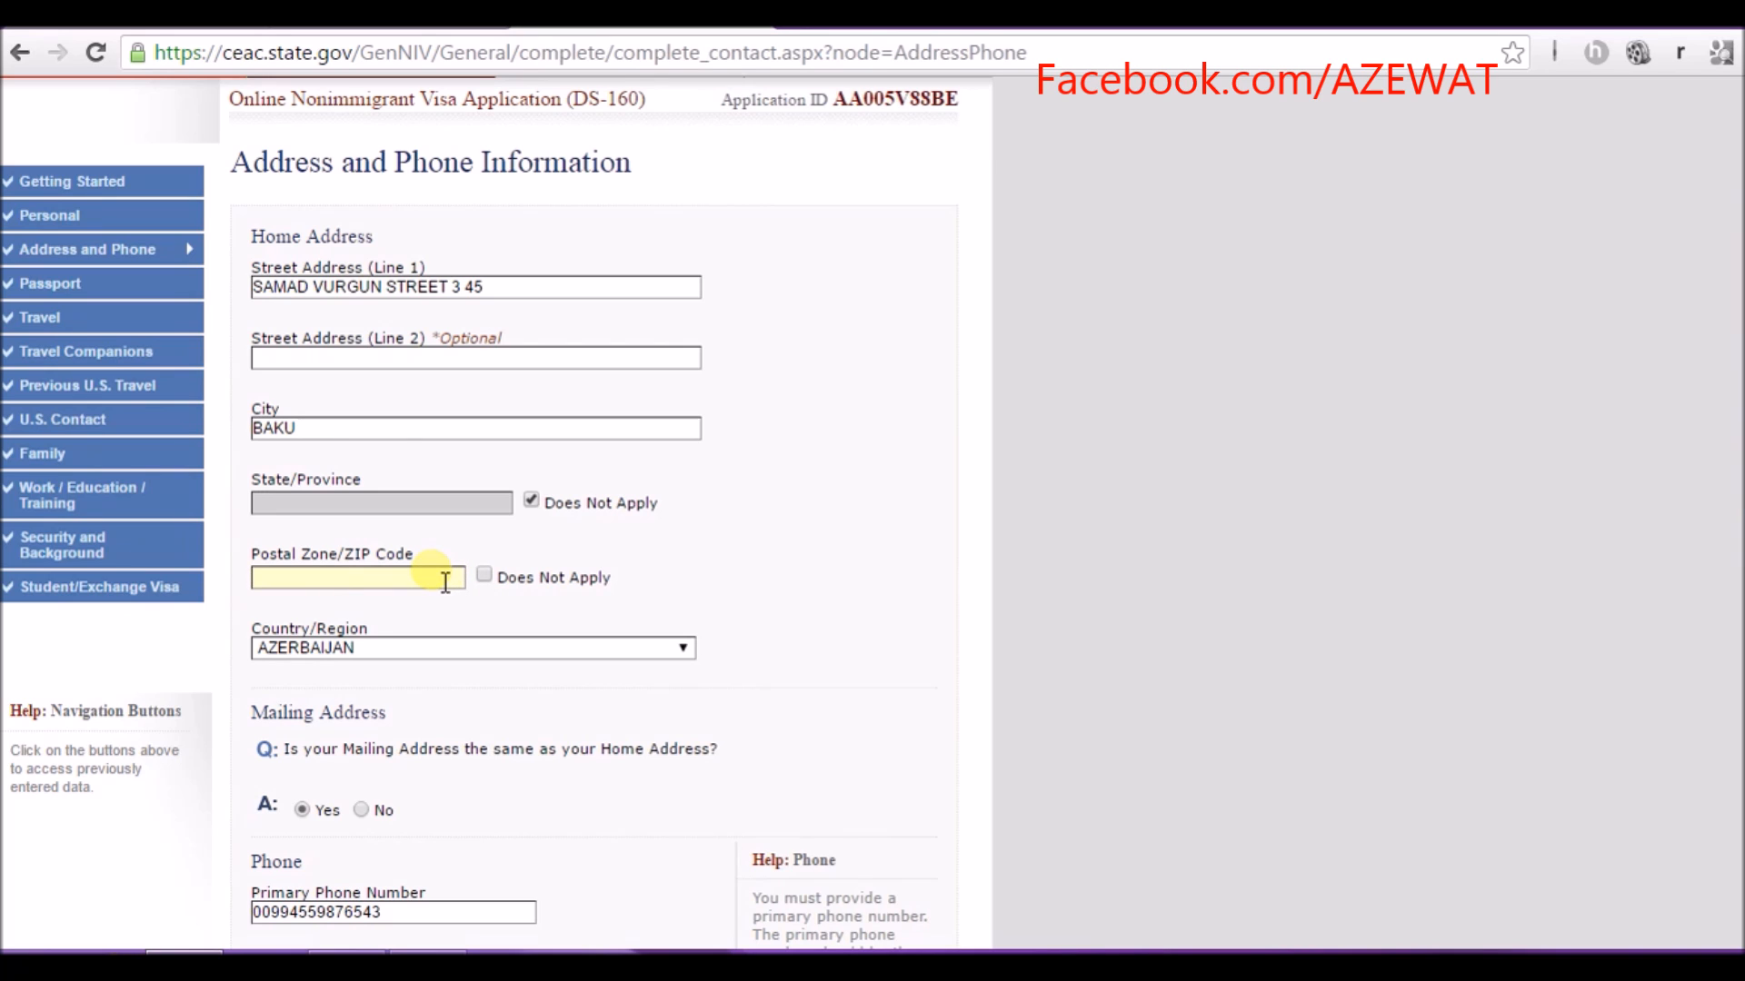
left_click(484, 575)
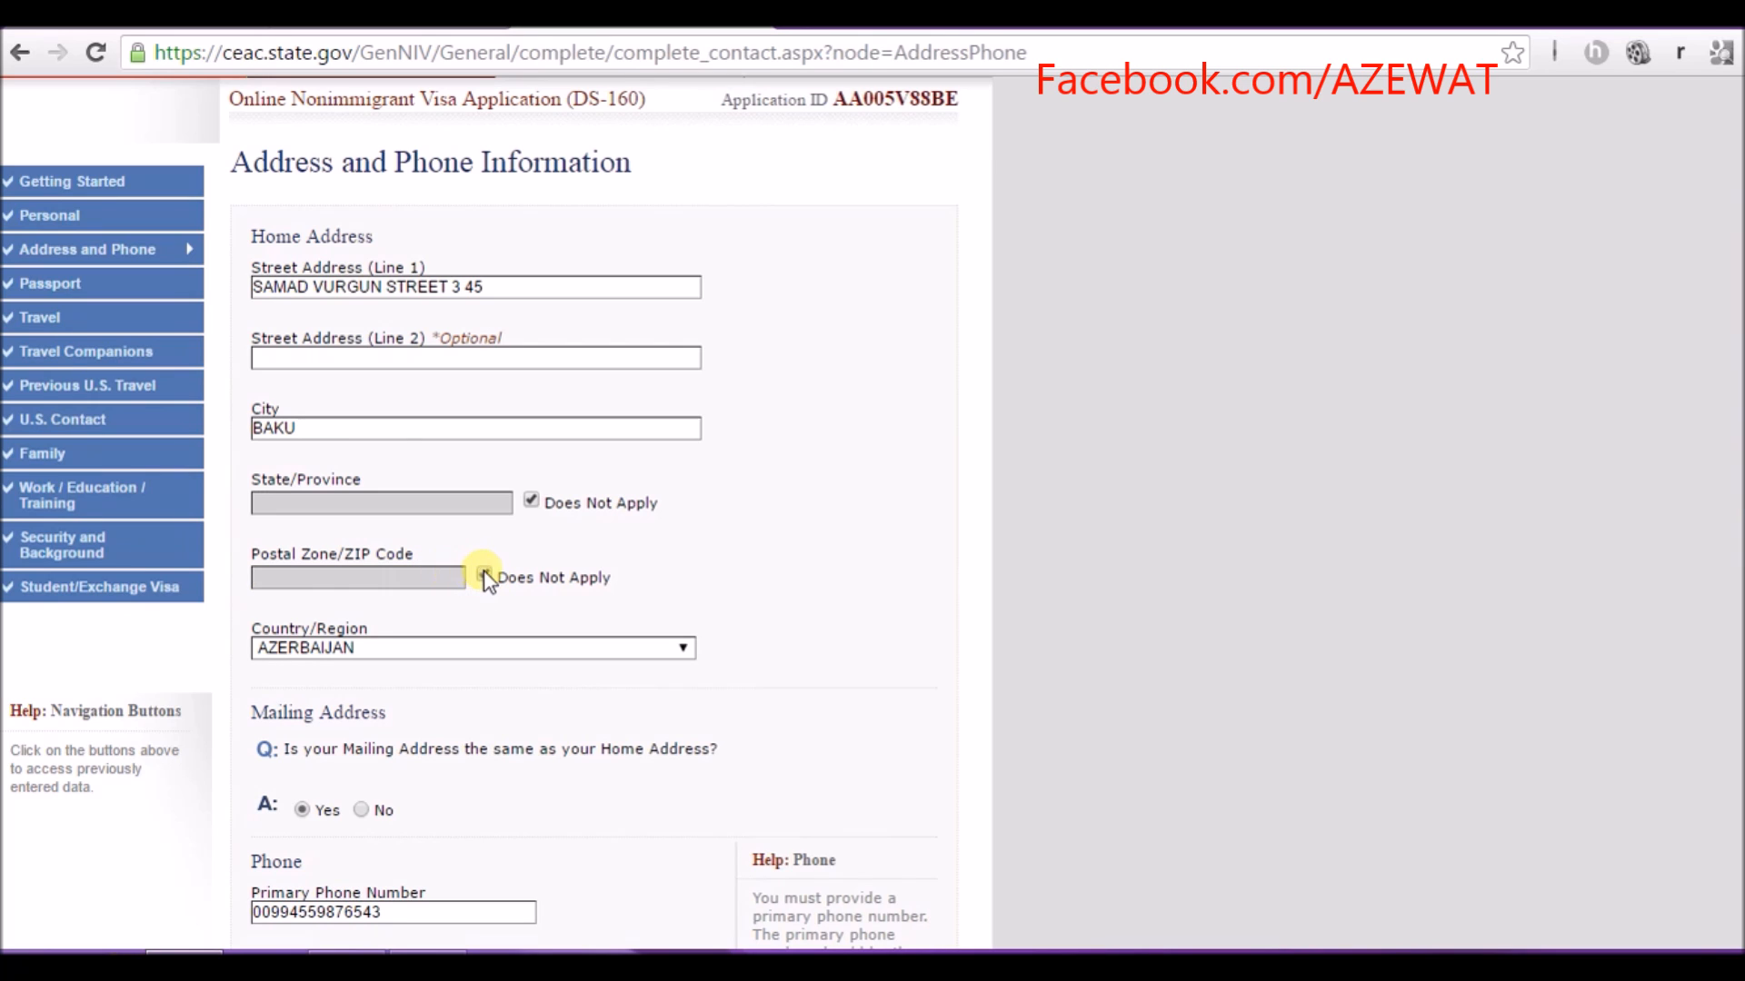
left_click(484, 575)
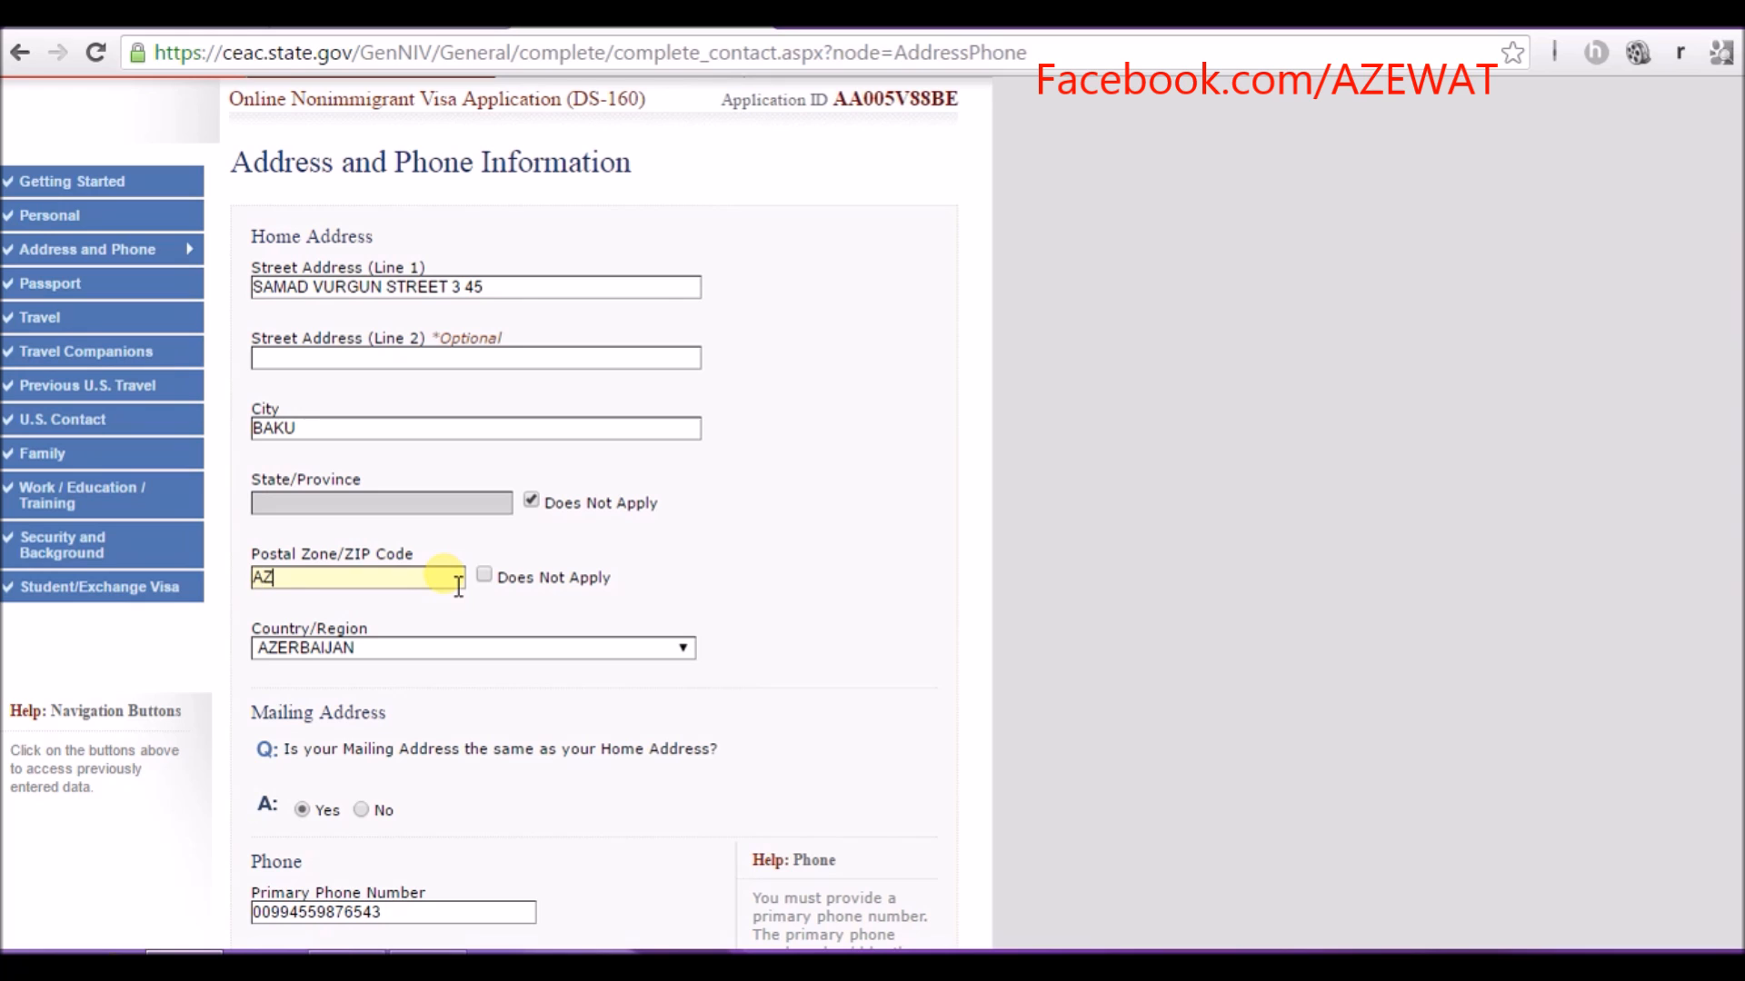
left_click(458, 582)
type("AZ1000")
- Examine the mailing address question and the format of the primary phone number with its country prefix
scroll(402, 630, "down", 4)
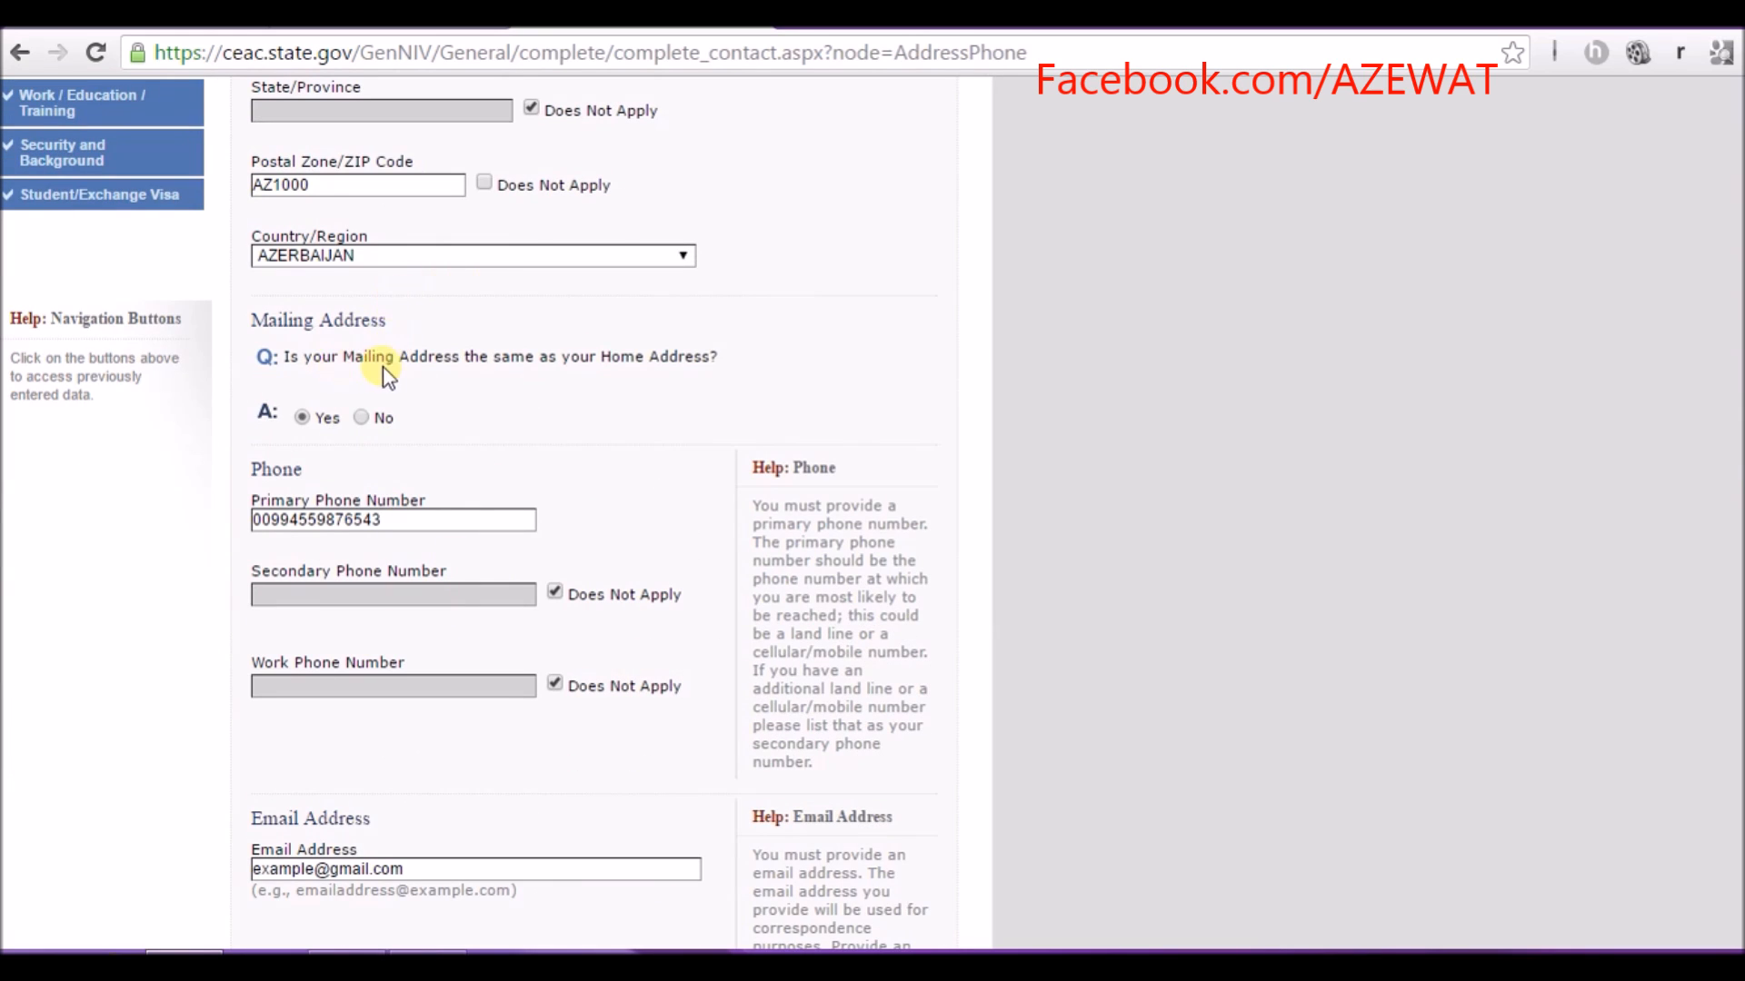
scroll(571, 389, "up", 5)
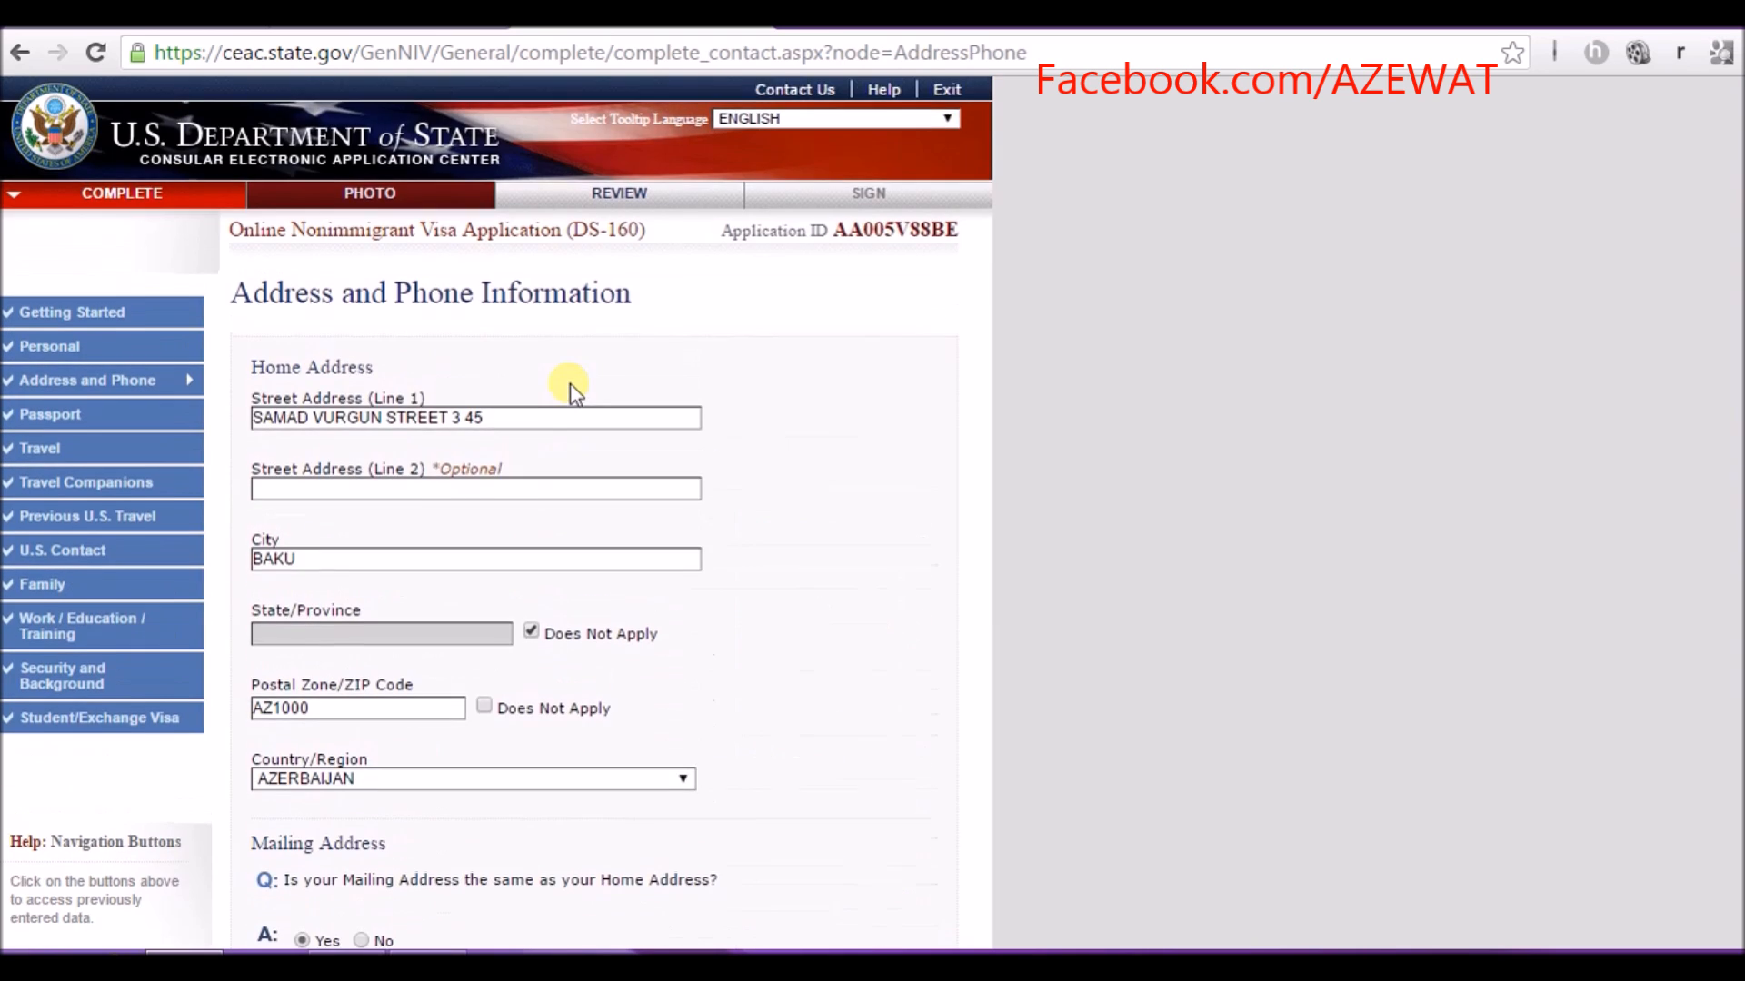
scroll(571, 389, "down", 3)
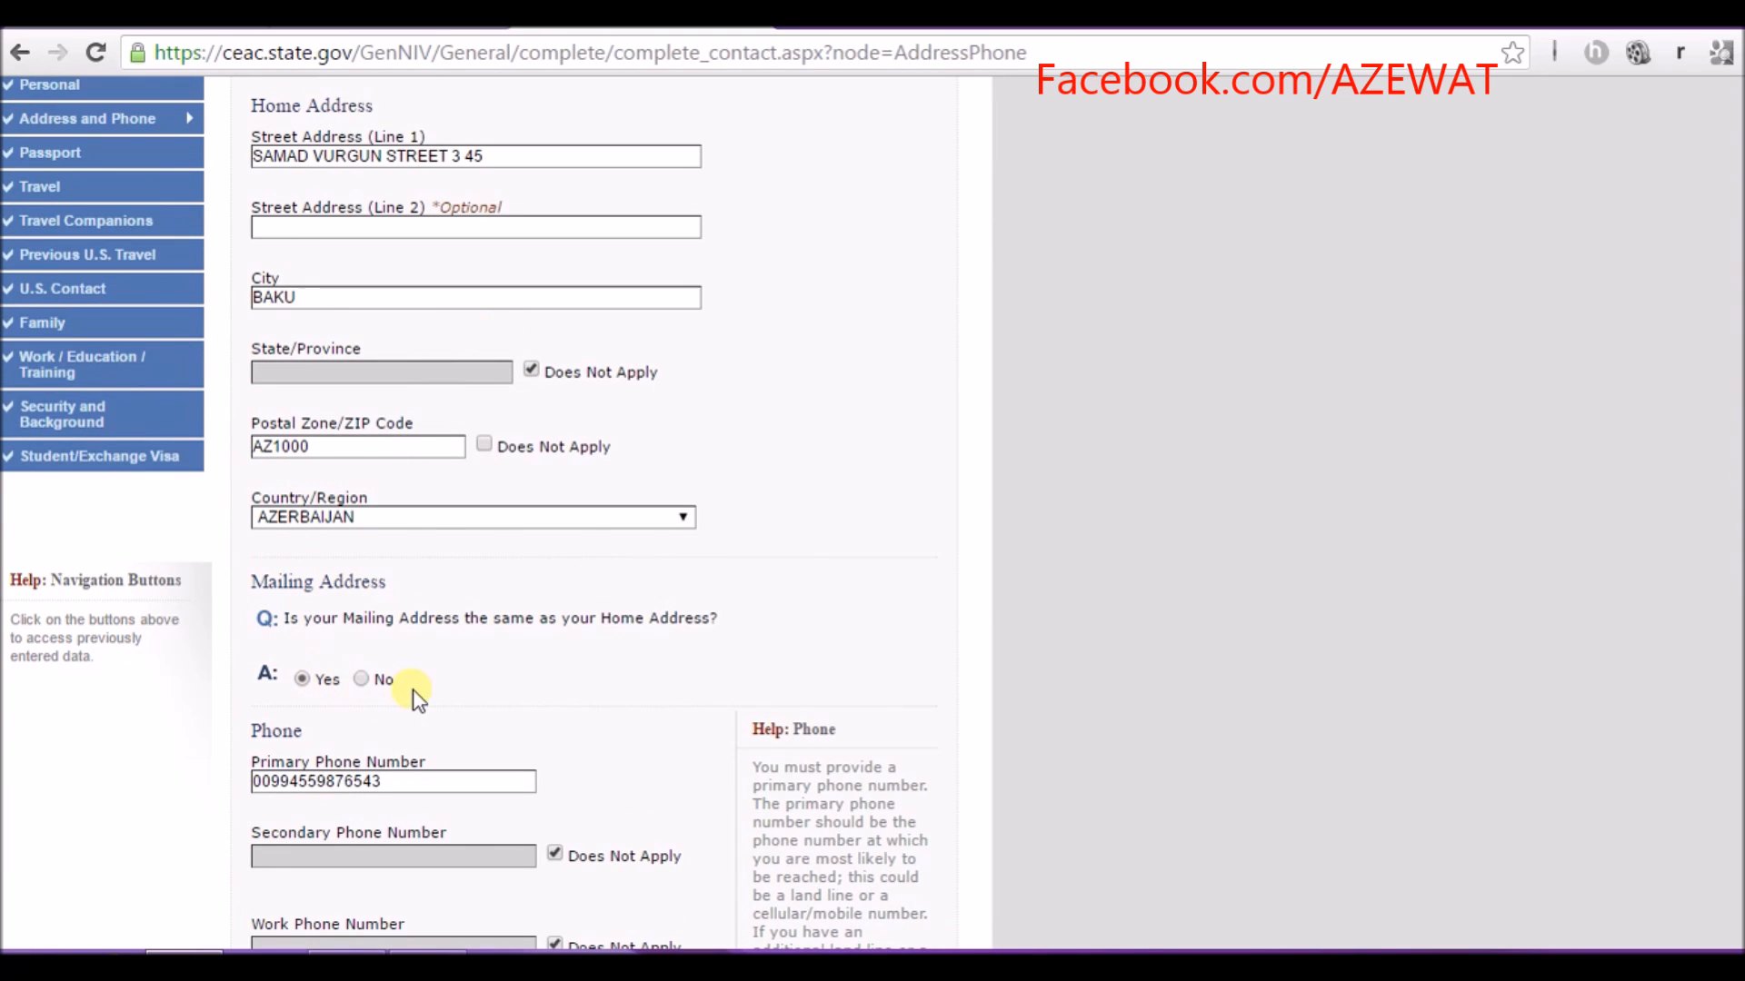
left_click(368, 679)
scroll(400, 672, "down", 5)
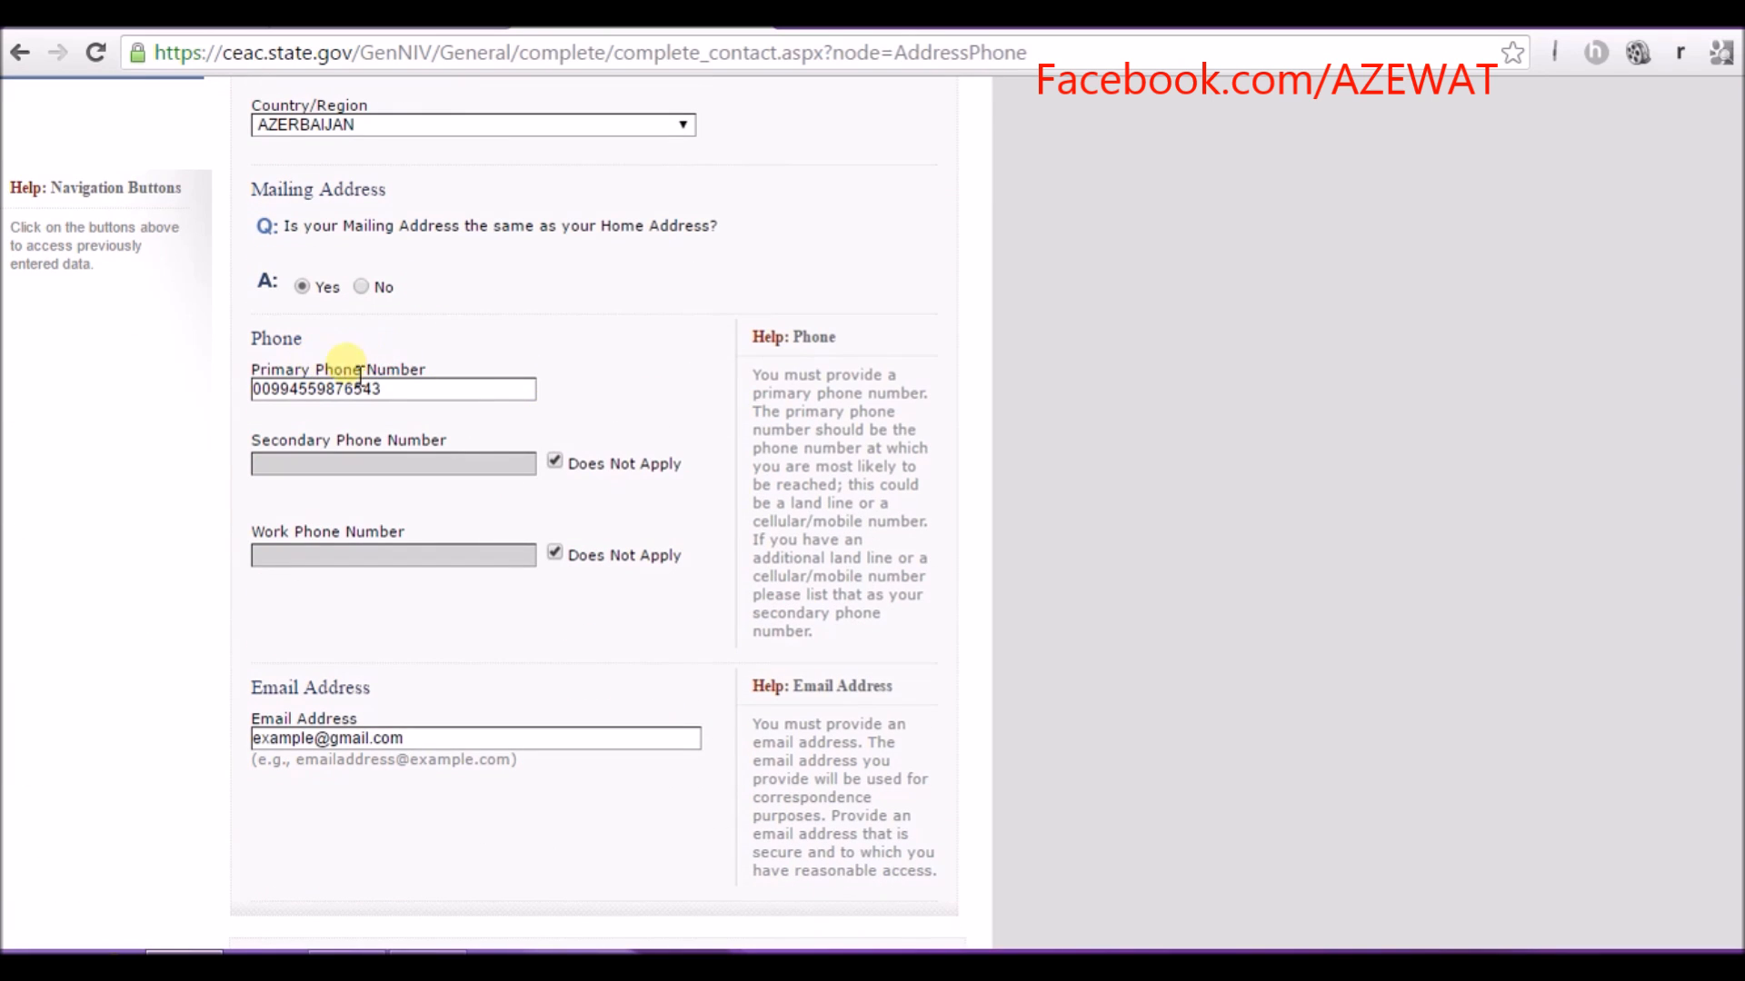
left_click_drag(279, 406, 394, 397)
left_click(393, 397)
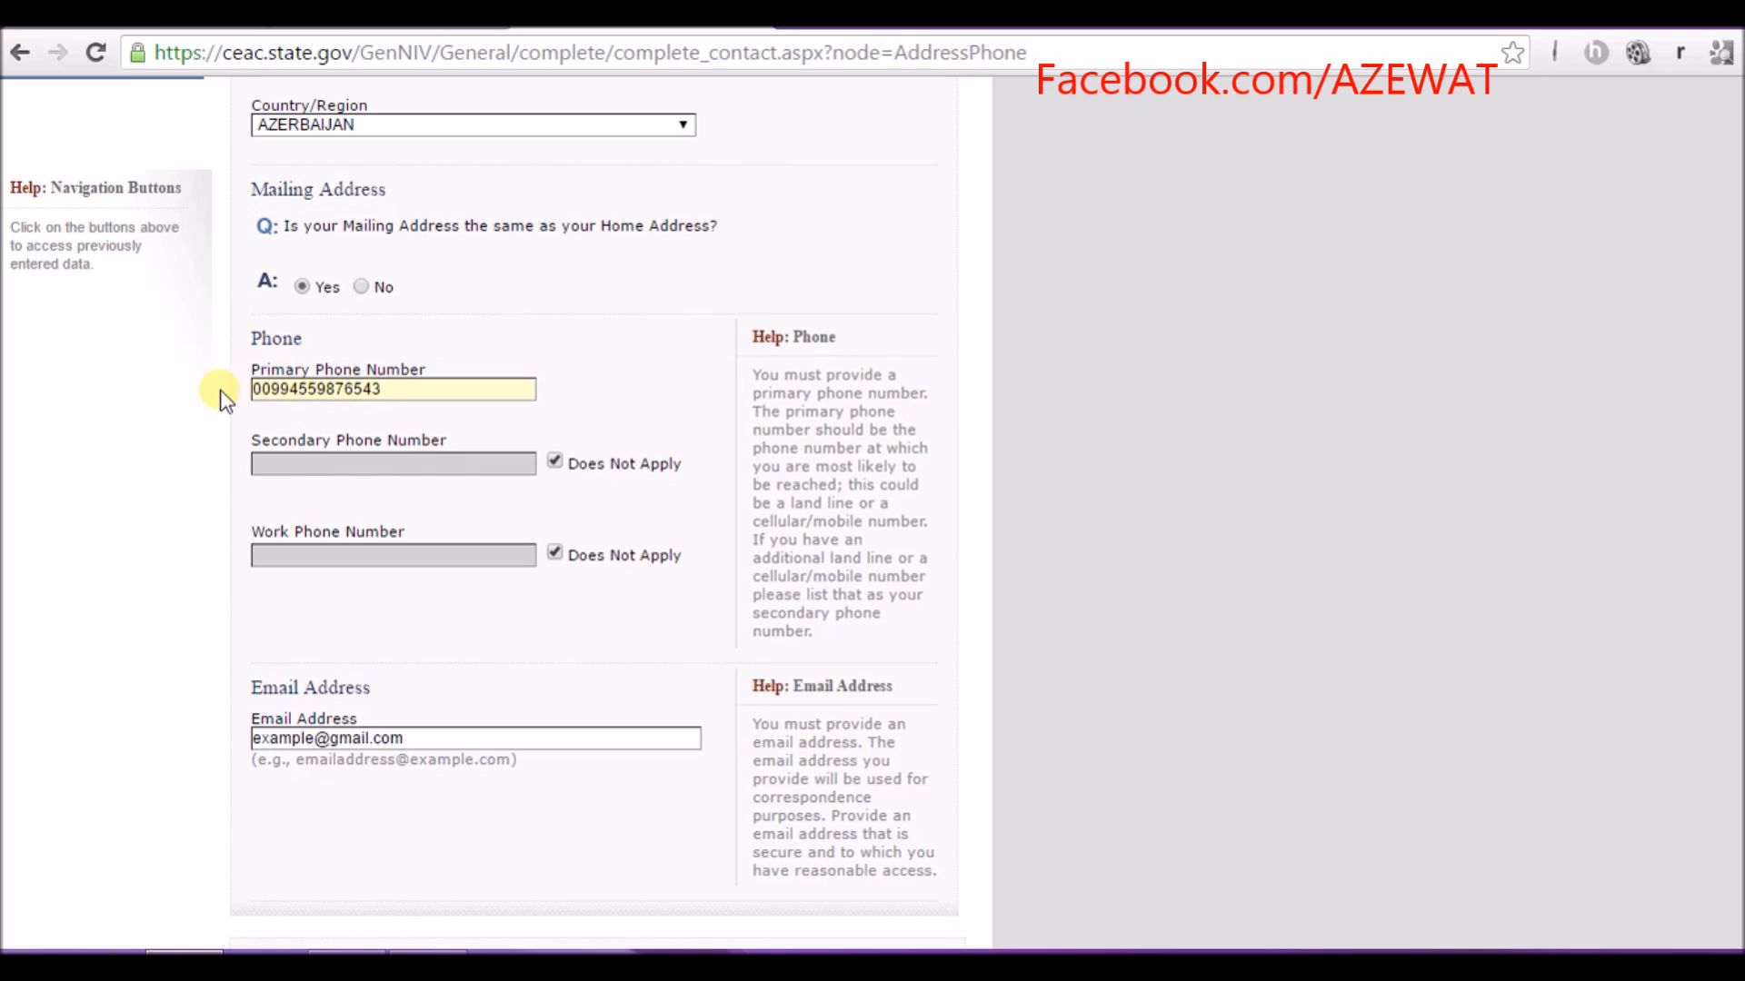
left_click_drag(253, 389, 428, 388)
left_click(440, 386)
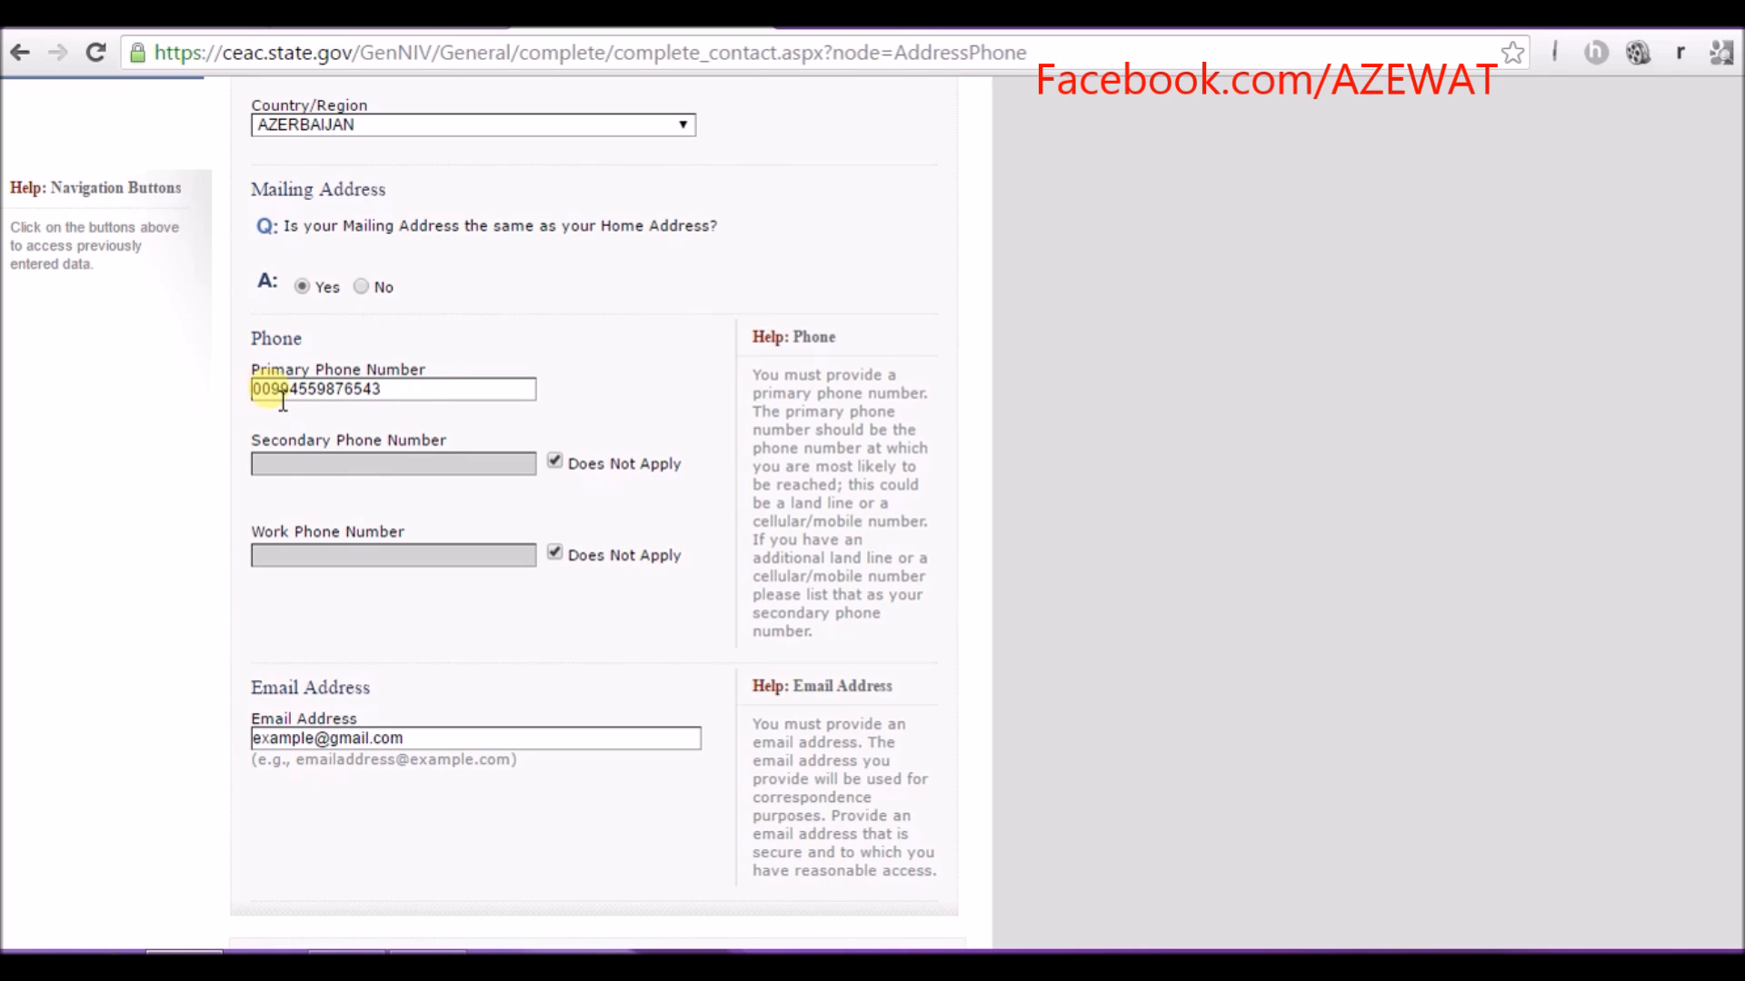
- Try clearing Does Not Apply for the secondary and work phone numbers, restoring it for each
left_click_drag(289, 401, 368, 409)
left_click(555, 463)
left_click(555, 461)
scroll(582, 454, "down", 2)
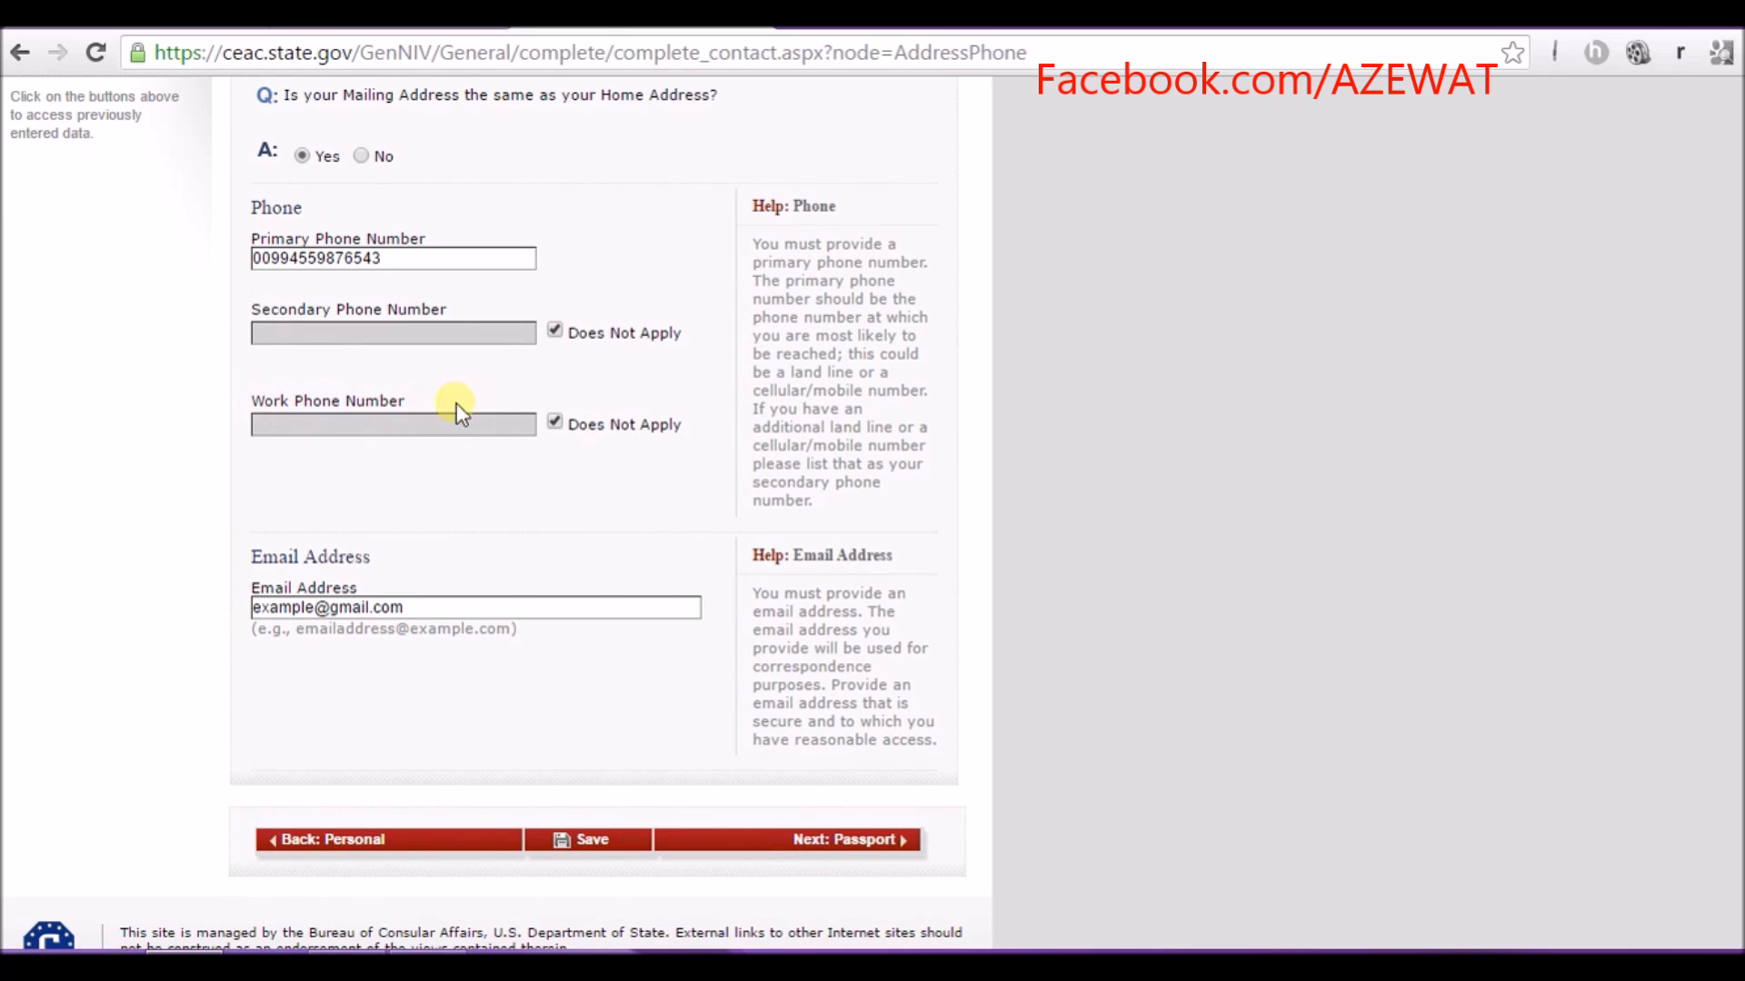
left_click(556, 424)
left_click(555, 424)
scroll(275, 488, "down", 1)
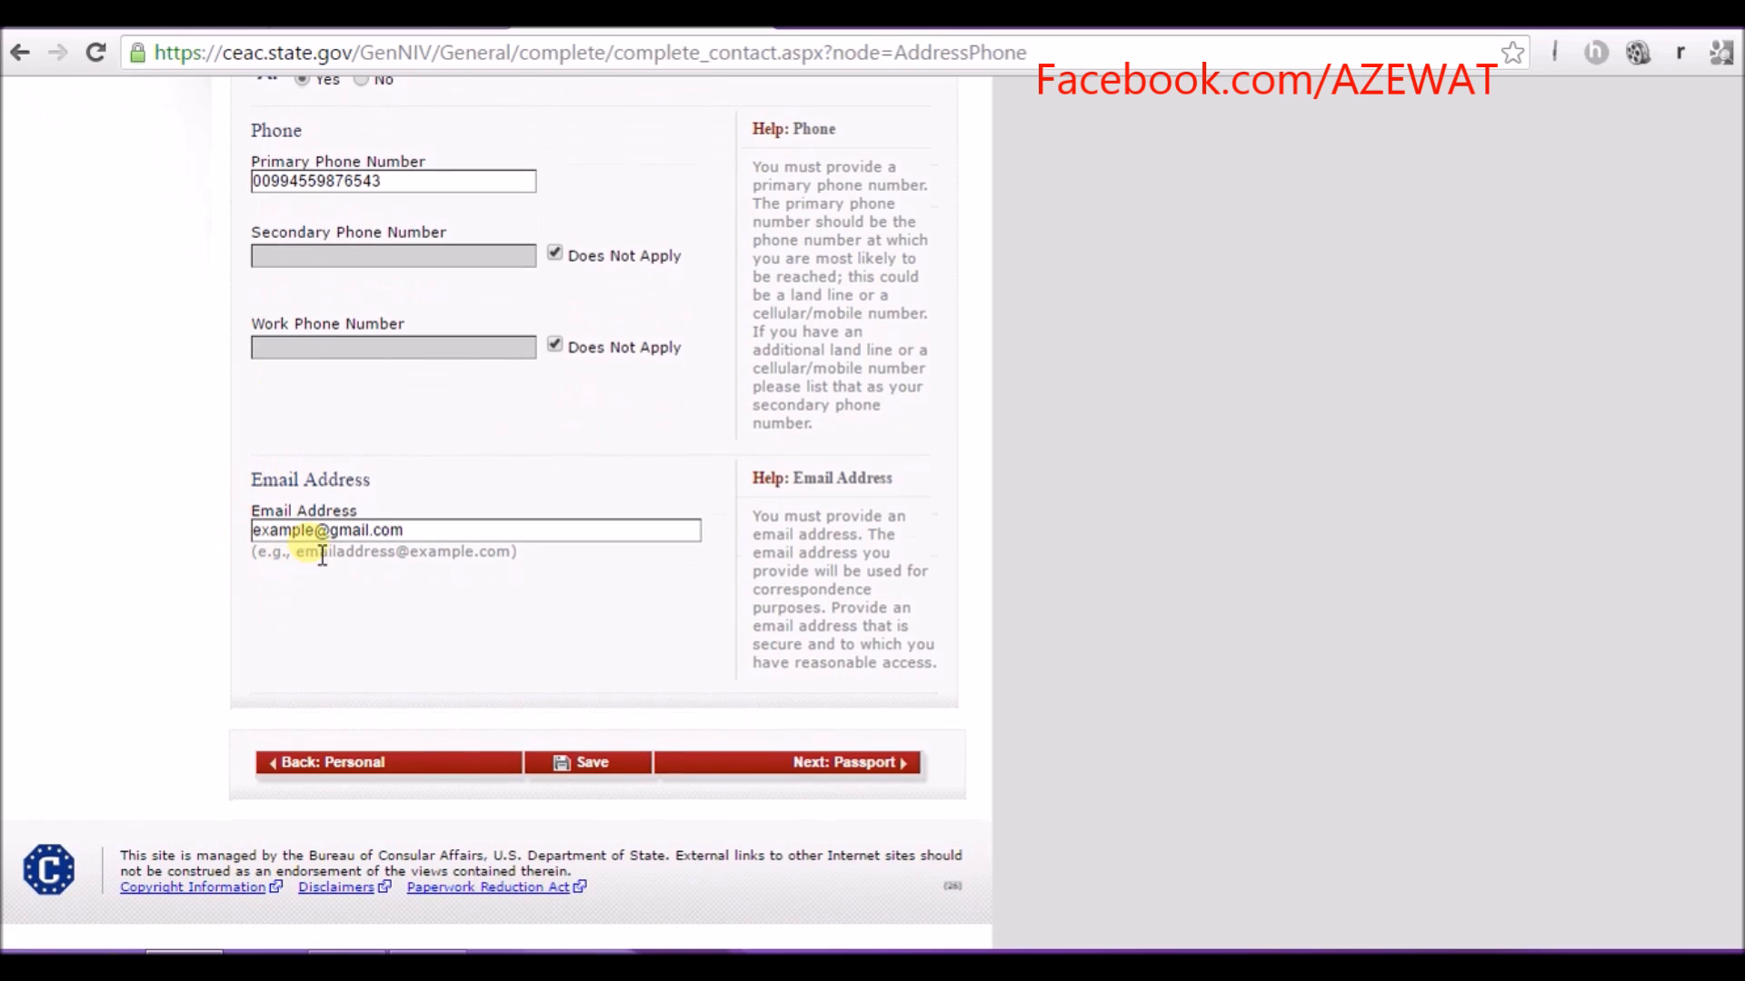
- Check the Email Address field and proceed to the Passport Information page
left_click_drag(436, 534, 269, 545)
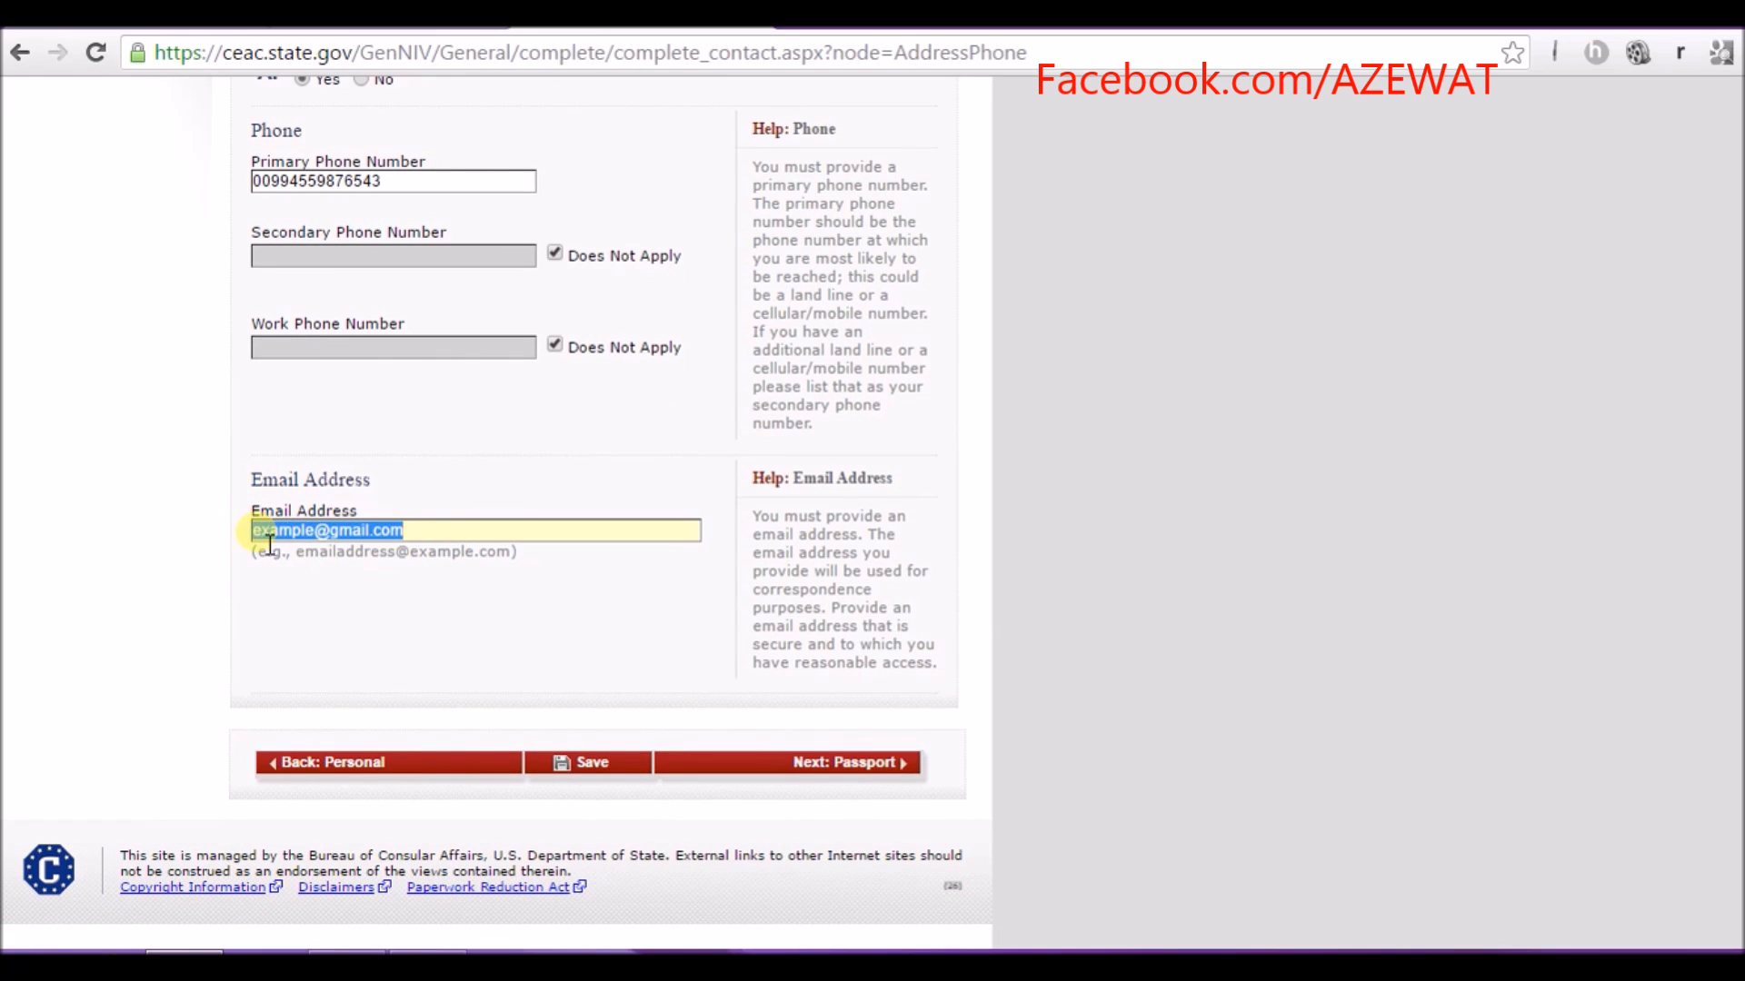
left_click(519, 473)
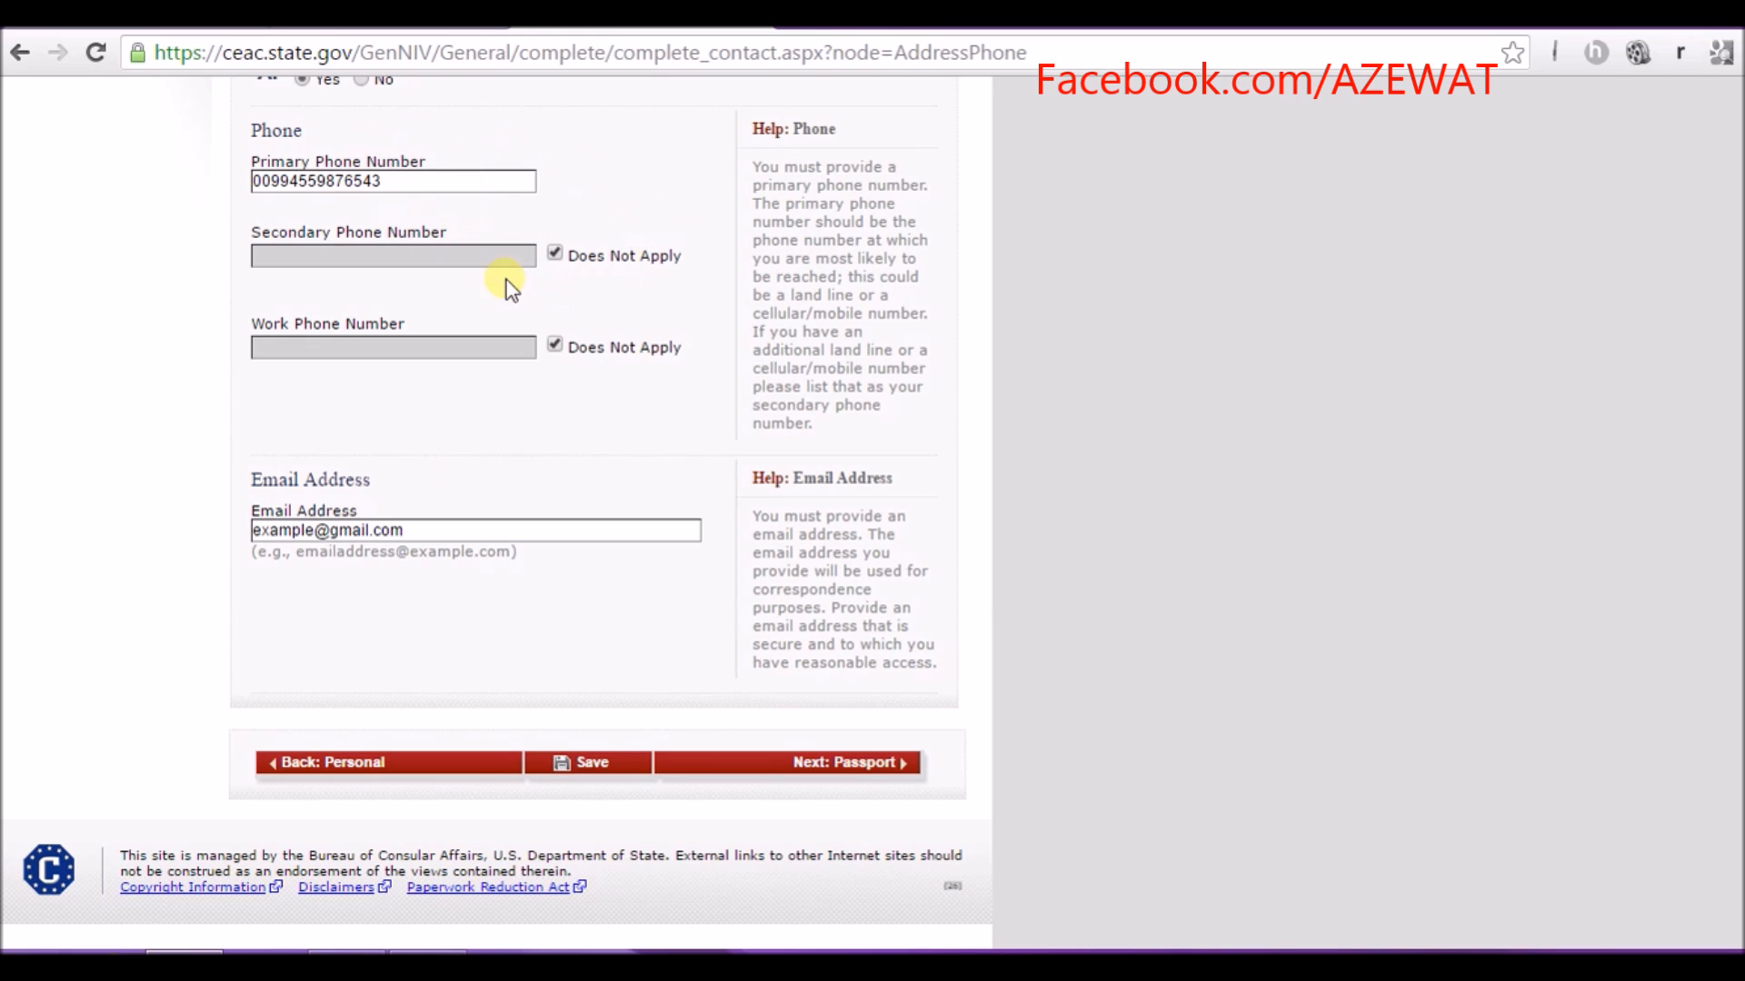
scroll(504, 247, "up", 2)
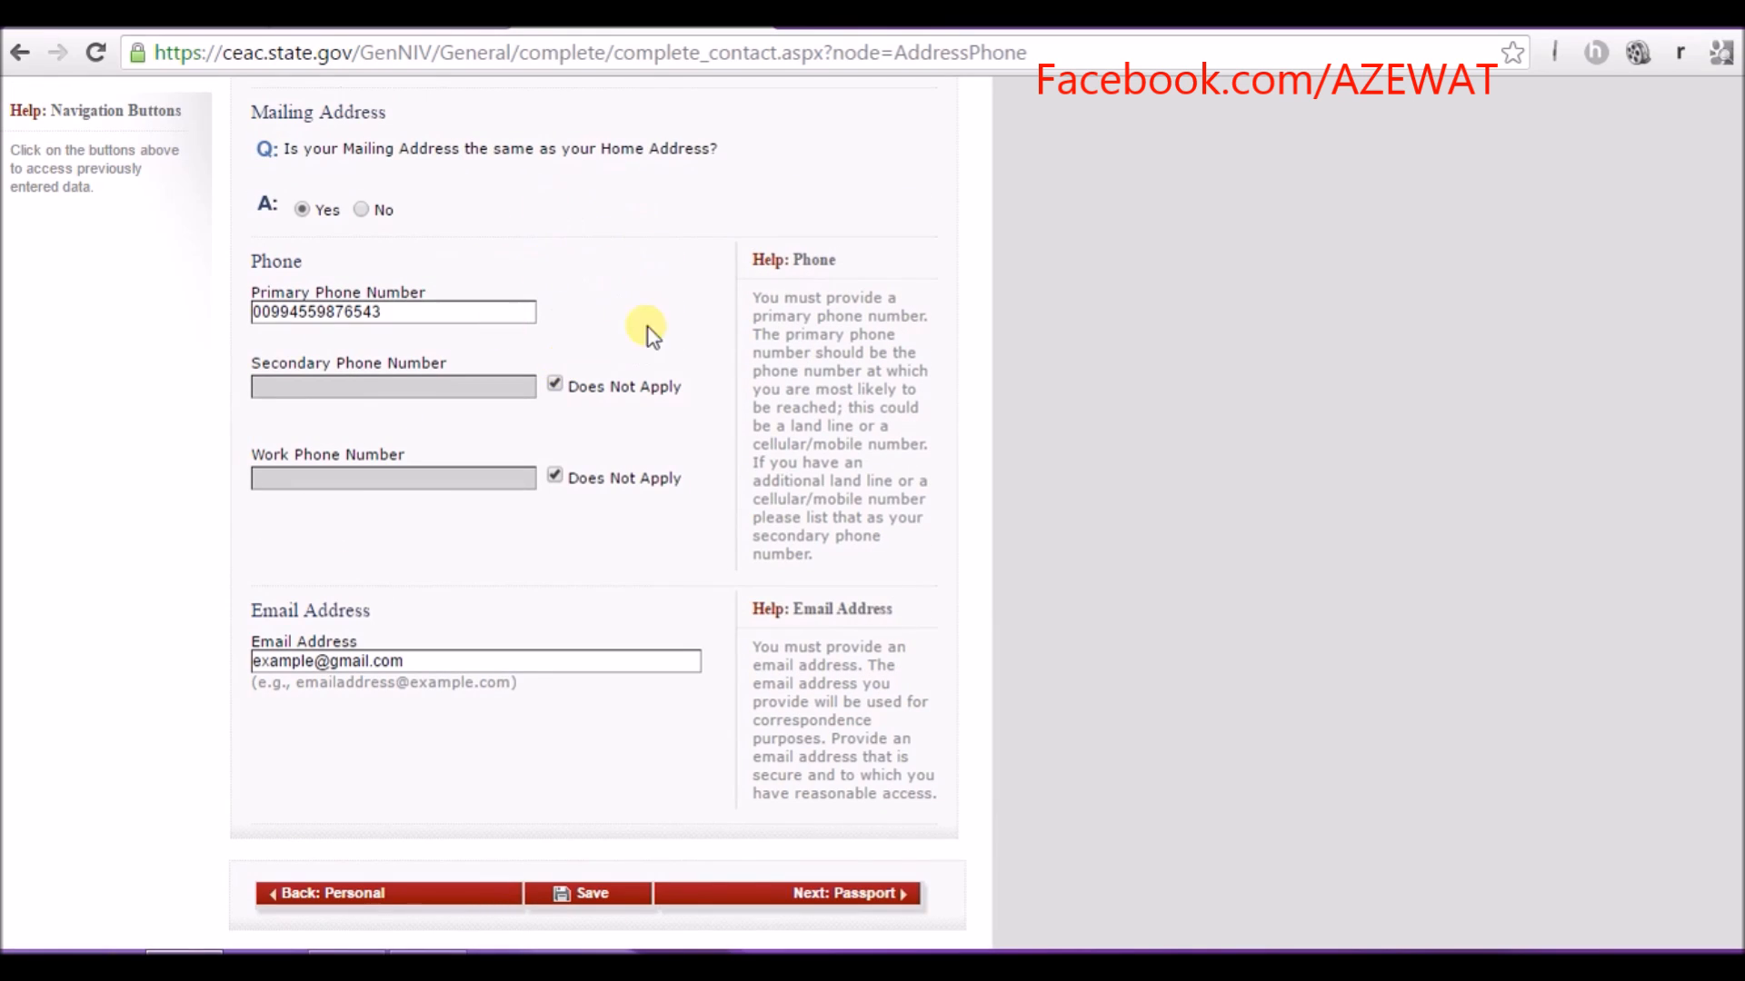
scroll(536, 614, "down", 2)
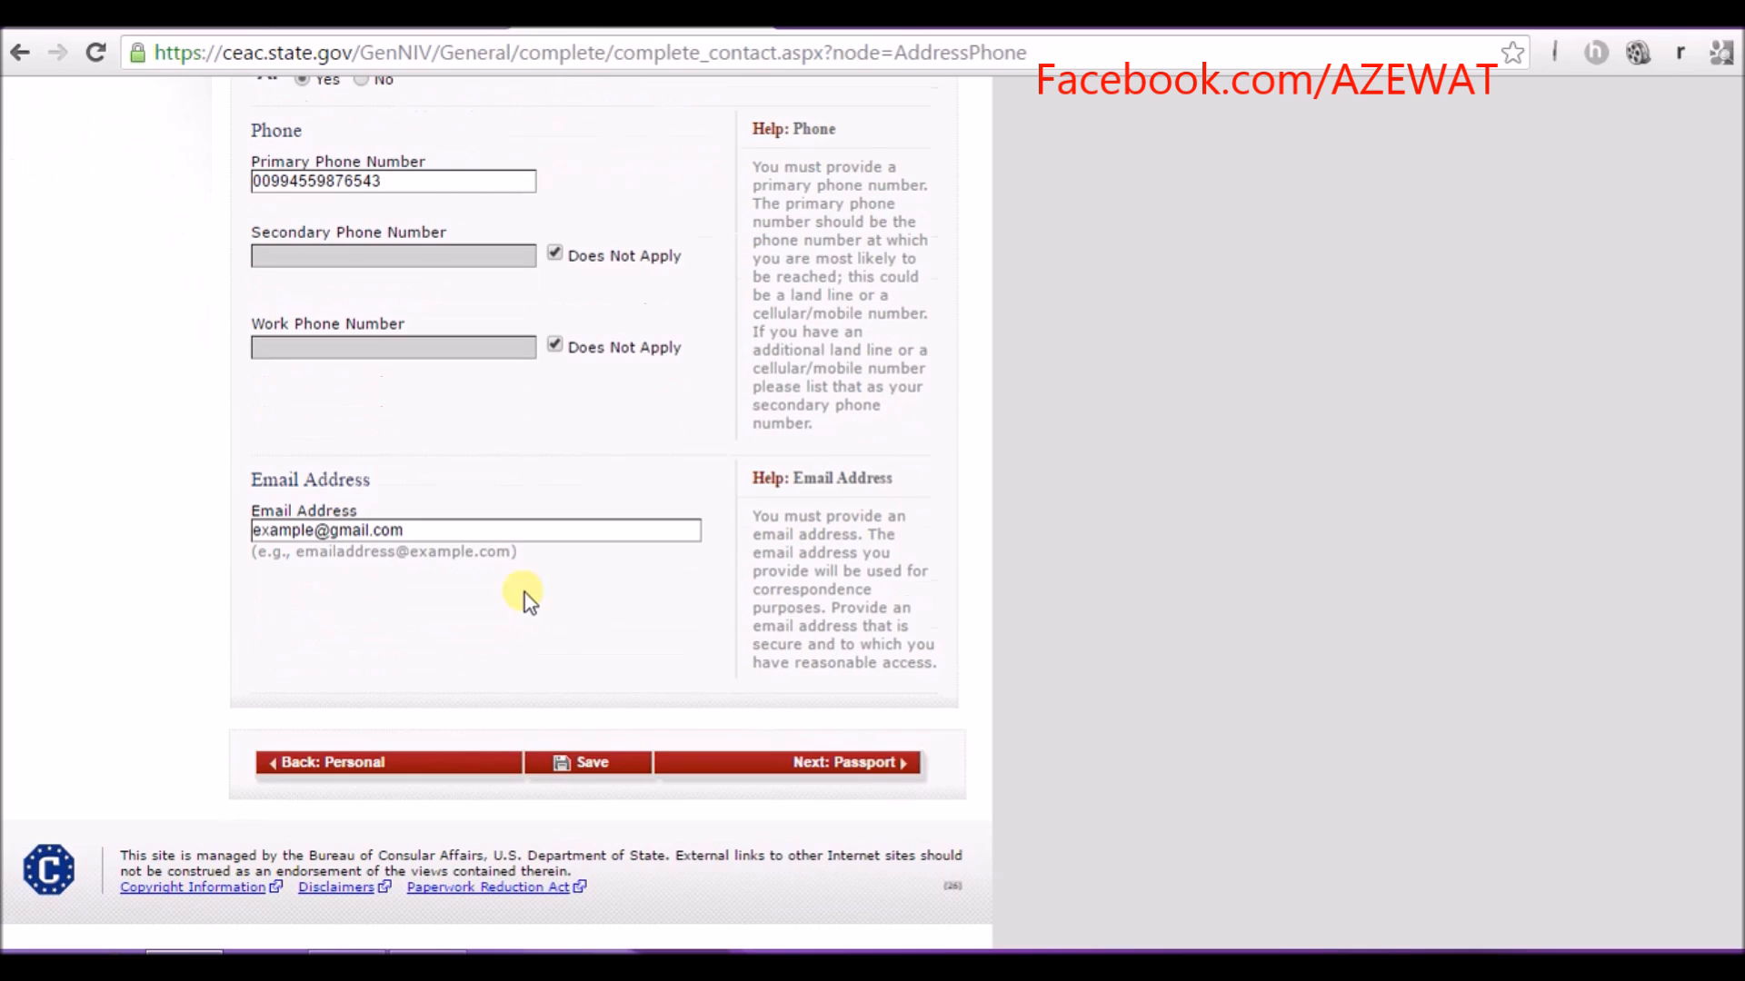
left_click_drag(414, 531, 239, 530)
left_click(400, 531)
left_click_drag(413, 531, 247, 529)
left_click(427, 535)
left_click_drag(418, 530, 249, 536)
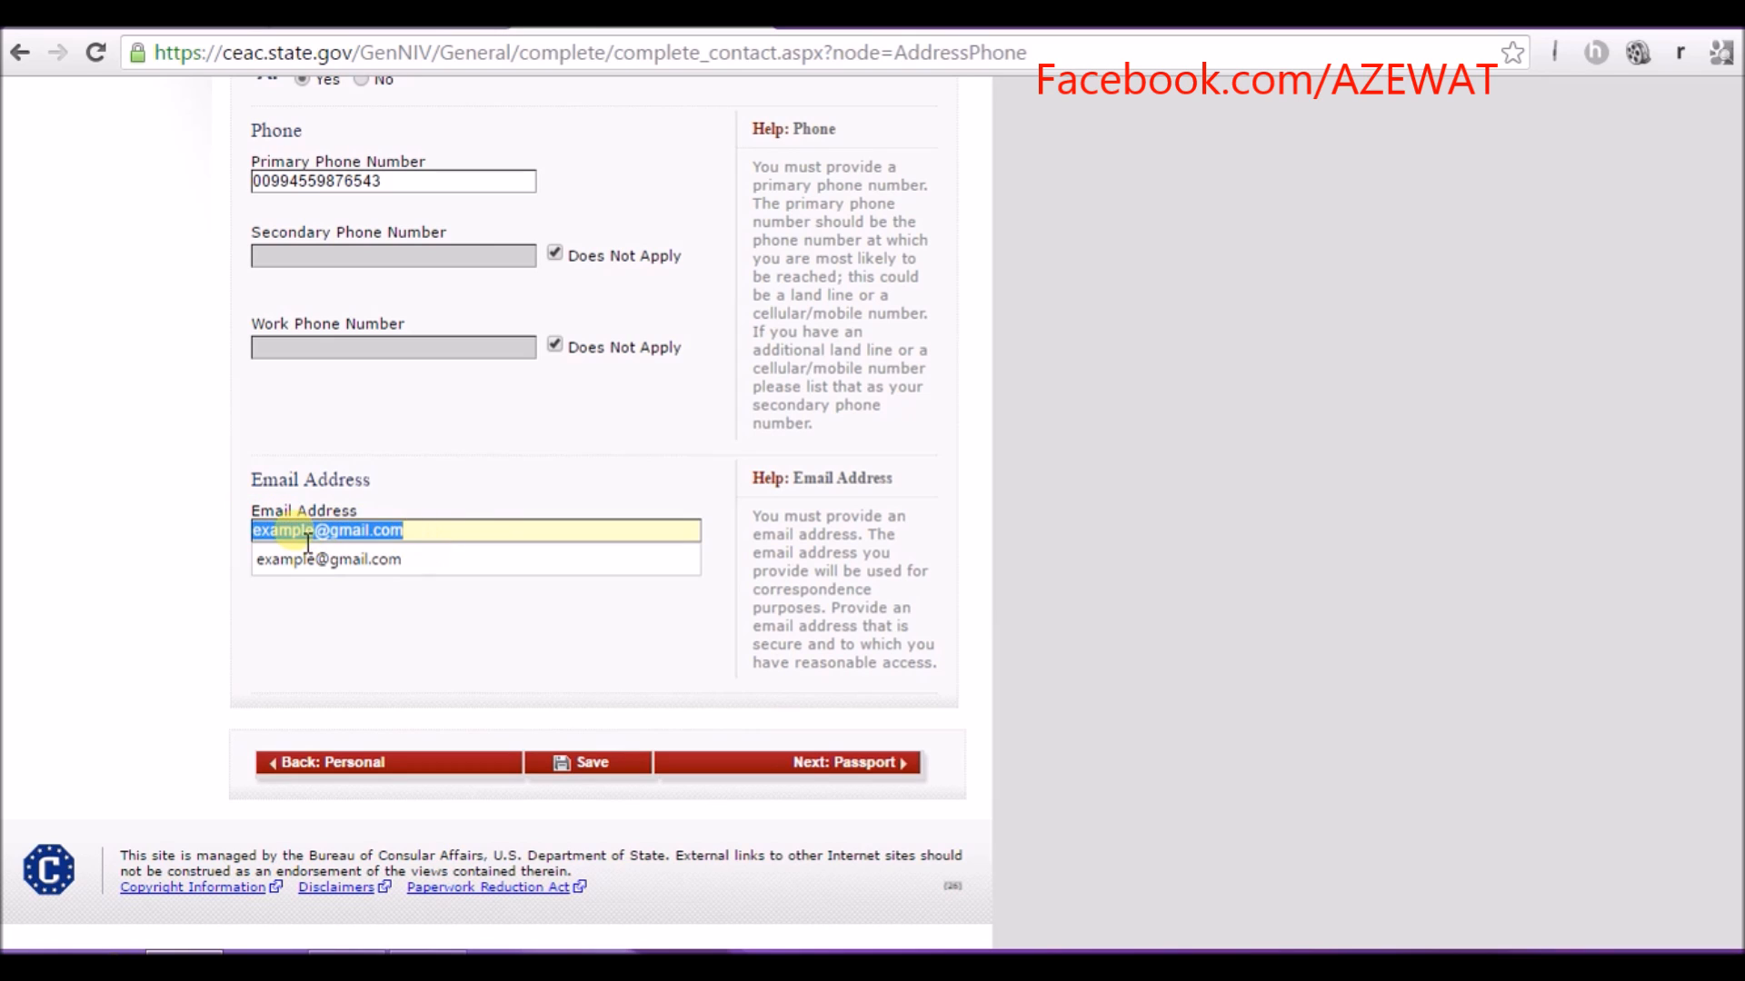
left_click(475, 502)
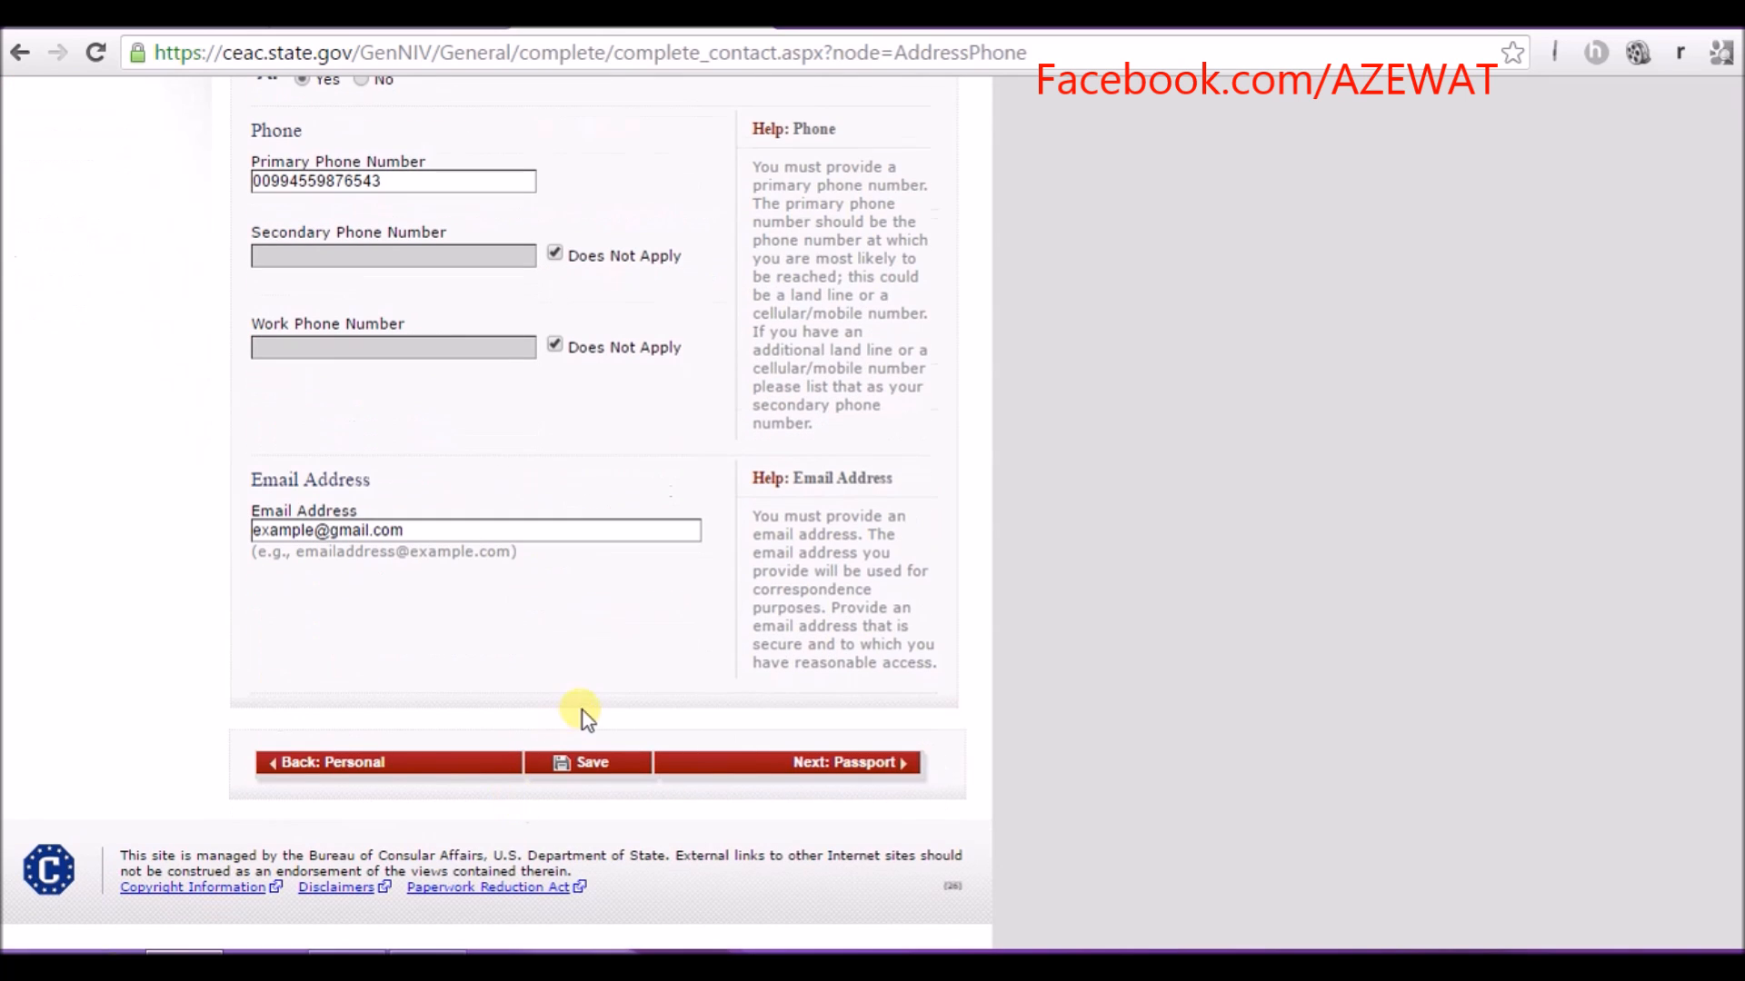
left_click(832, 768)
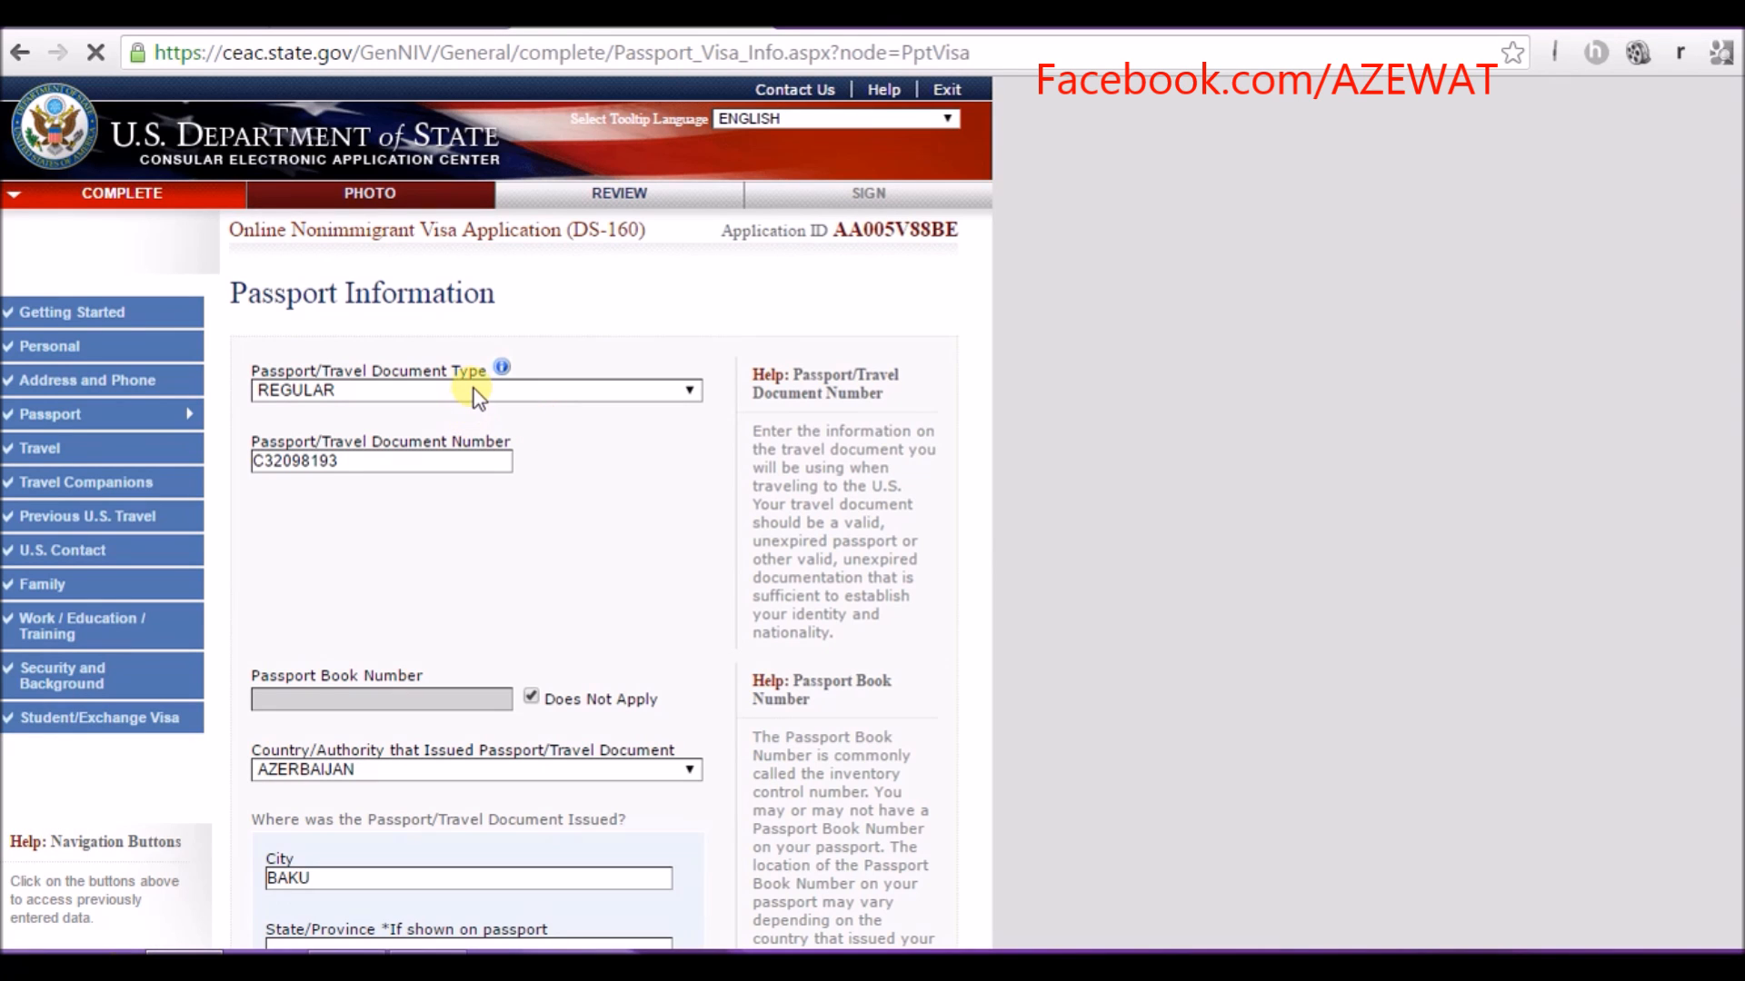
- Look at the Passport/Travel Document Type choices, leaving REGULAR selected
left_click(326, 393)
left_click(433, 396)
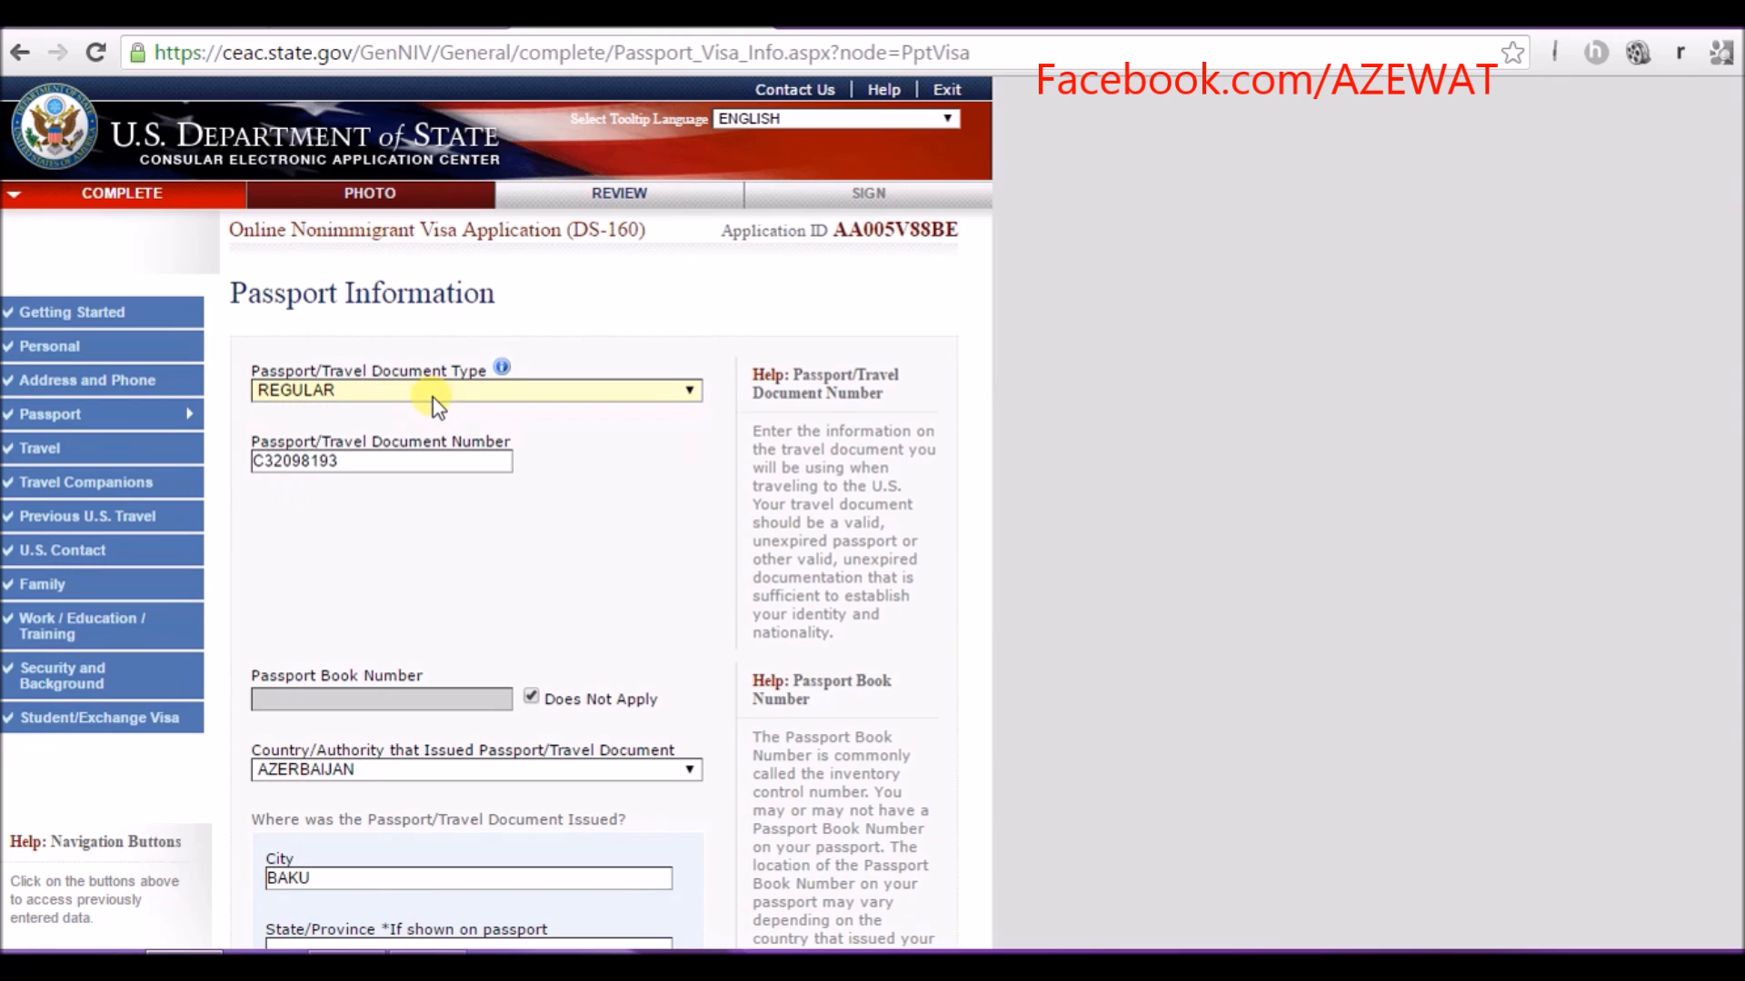
left_click(469, 400)
left_click(470, 400)
left_click(470, 399)
left_click(469, 400)
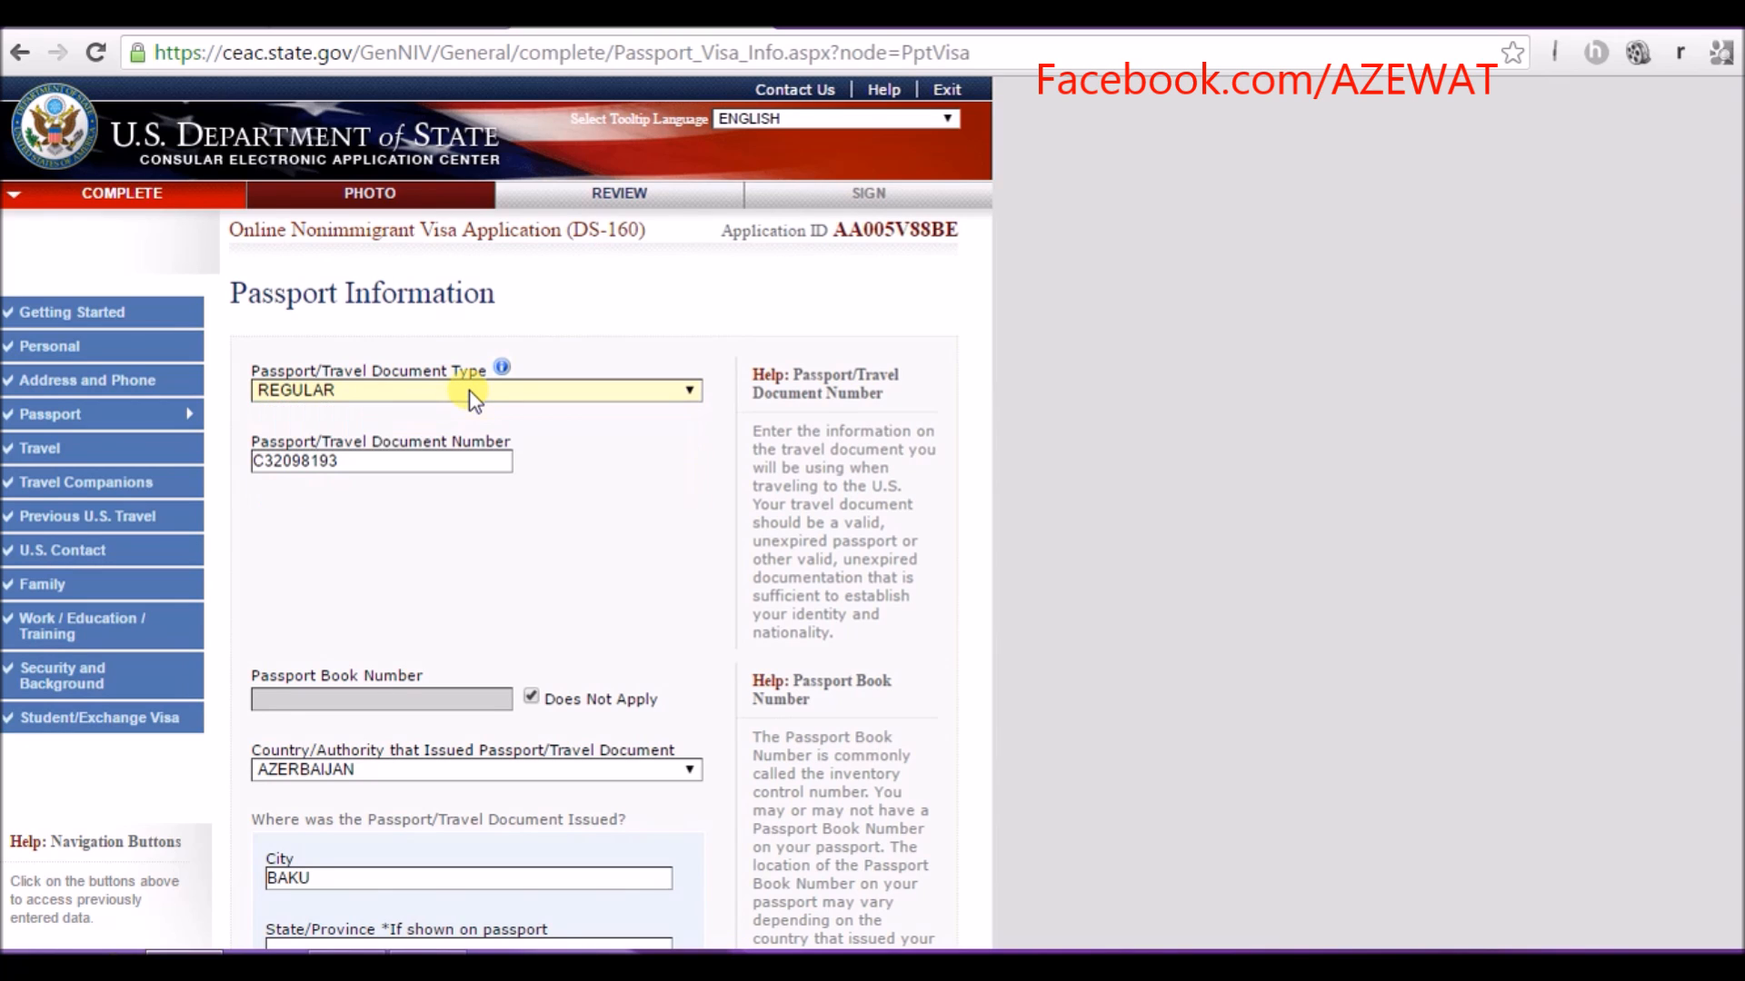
- Examine the format of the Passport/Travel Document Number, including its letter prefix and digits
double_click(378, 468)
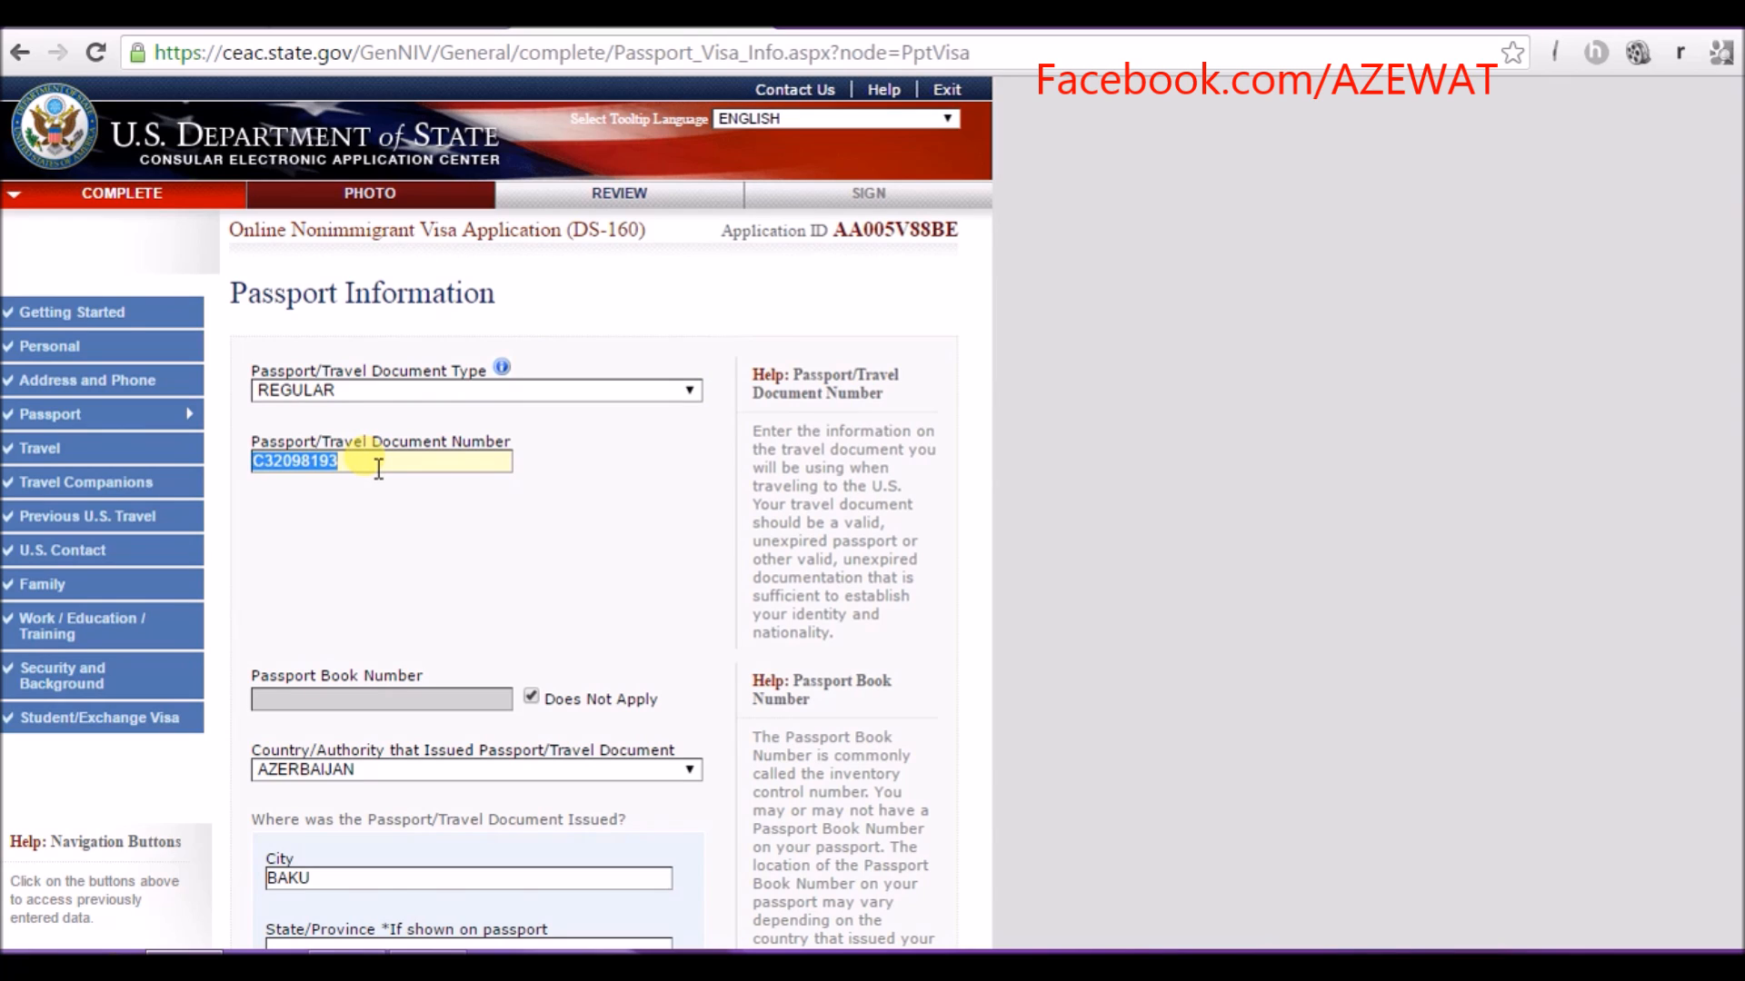
left_click(432, 450)
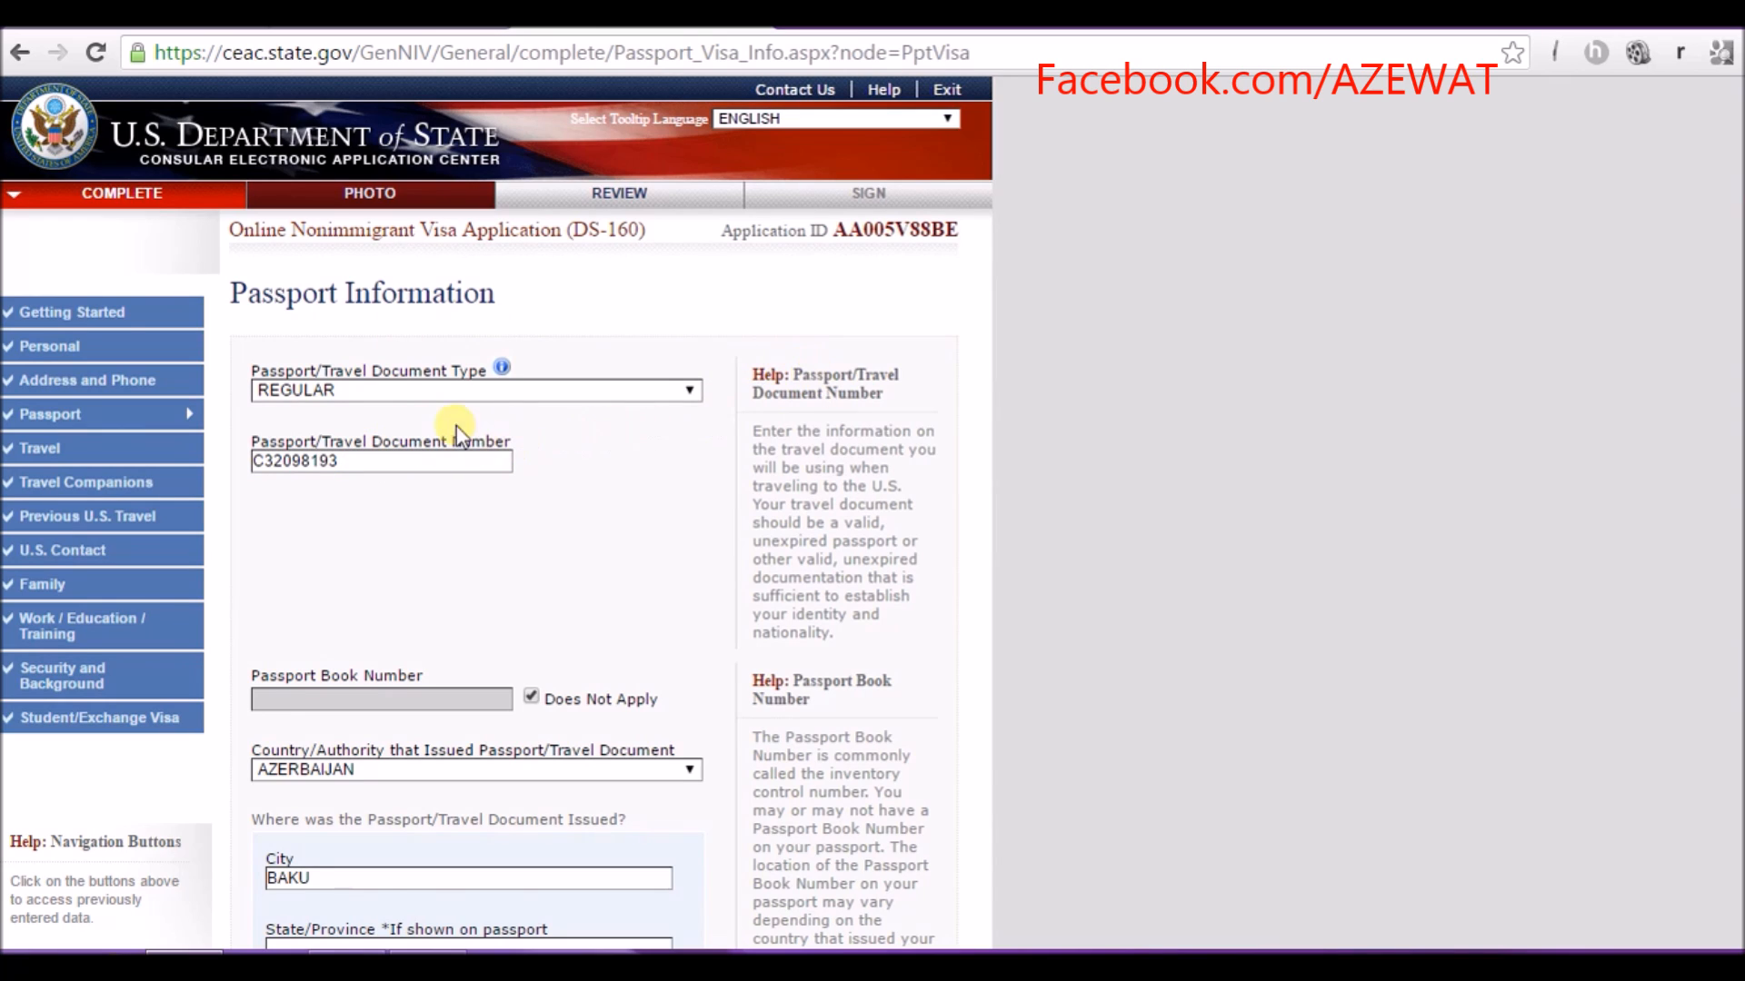
double_click(270, 466)
left_click(298, 467)
double_click(396, 460)
left_click(576, 455)
- Review the passport's place of issue, issuance and expiration dates and lost-passport answer, and proceed to the Travel Information page
scroll(576, 455, "down", 3)
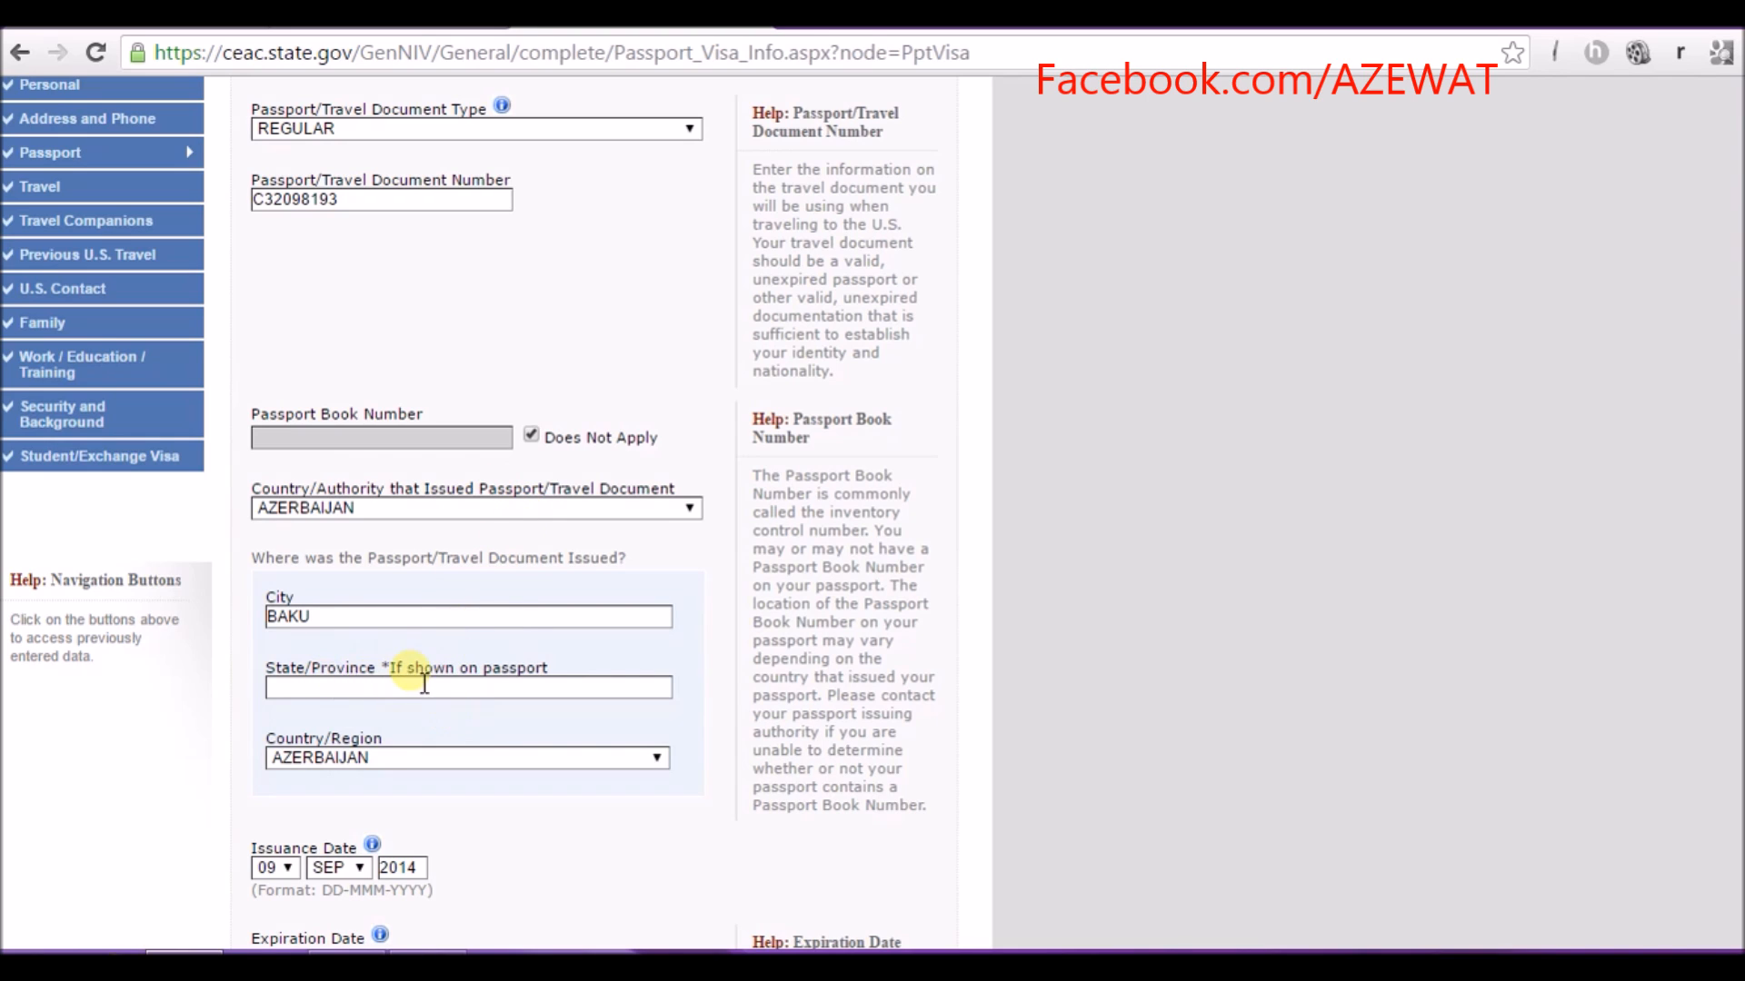
scroll(397, 481, "down", 3)
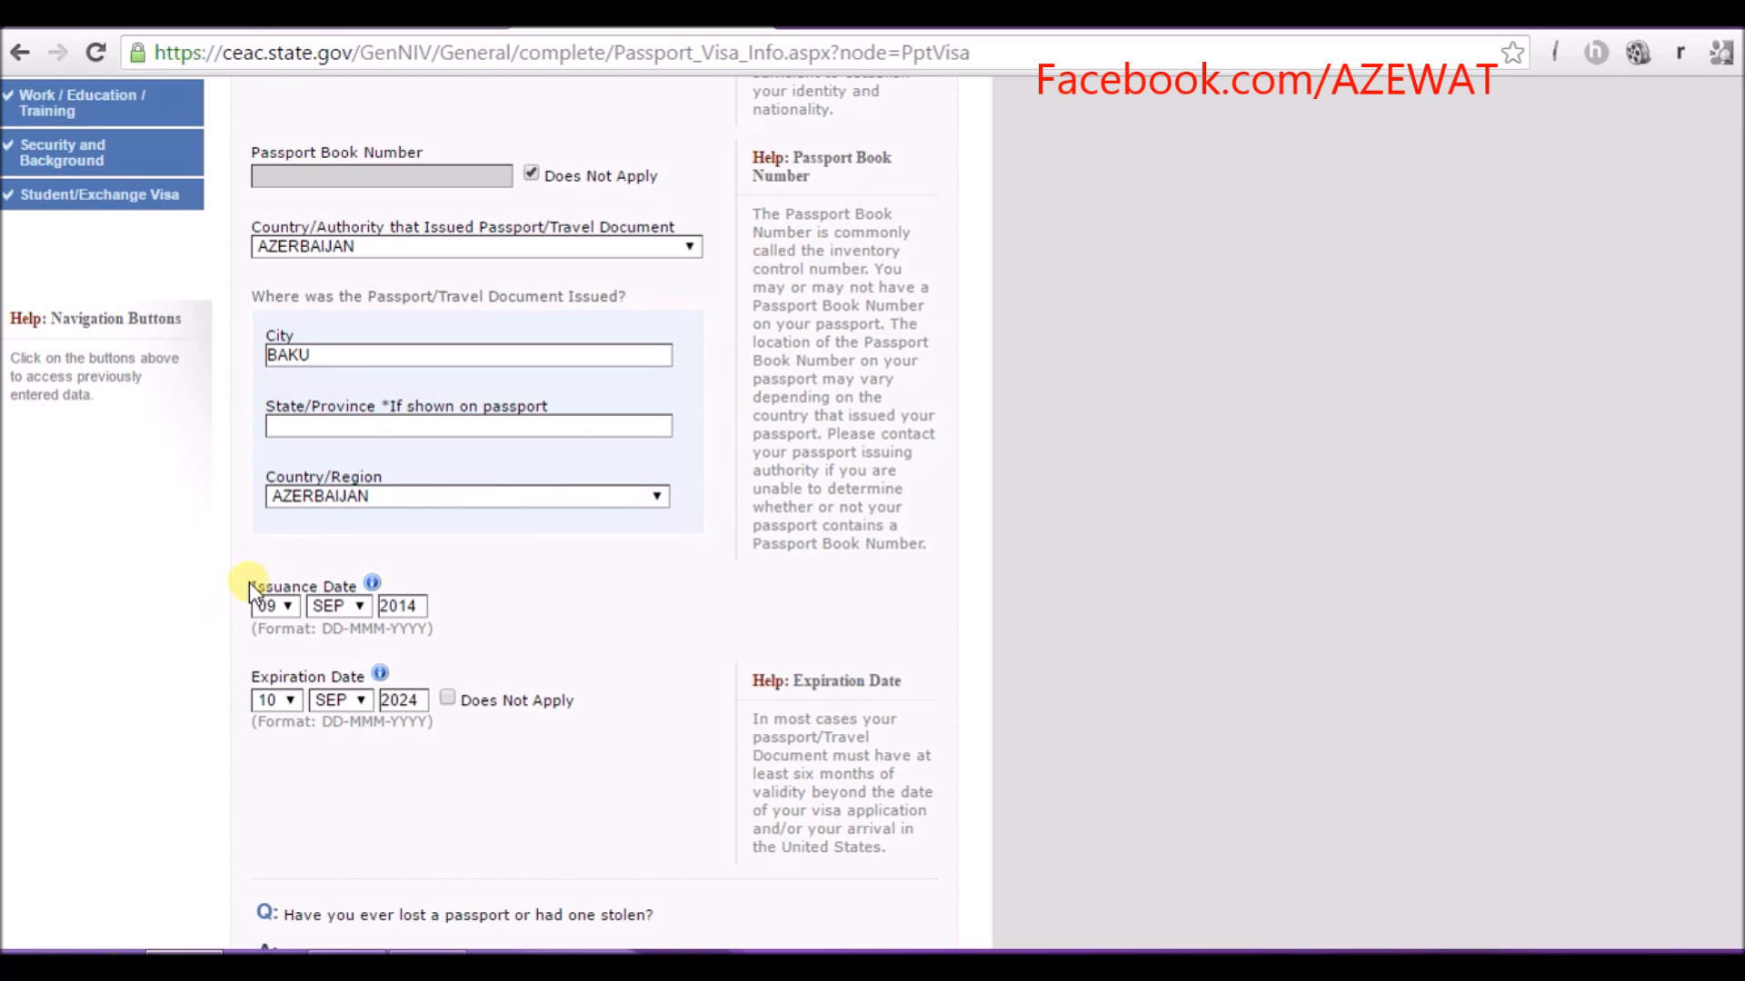
left_click_drag(249, 583, 348, 582)
left_click(351, 578)
scroll(472, 623, "up", 1)
scroll(477, 623, "down", 4)
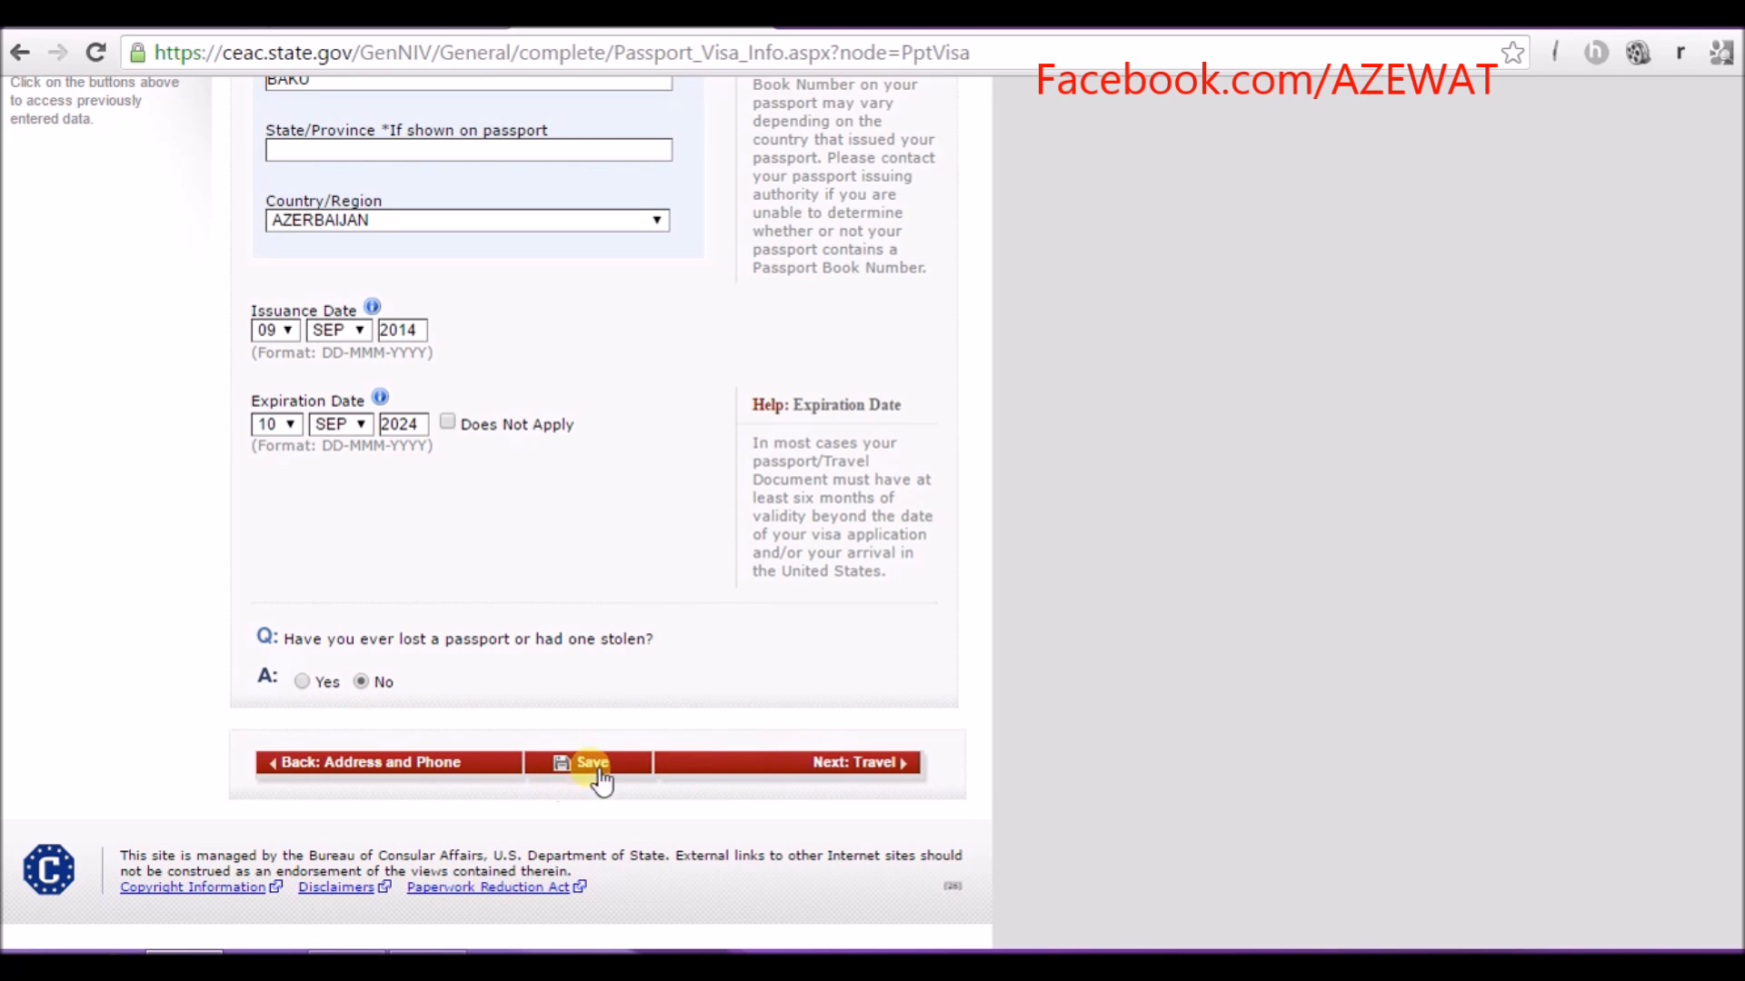
left_click(840, 768)
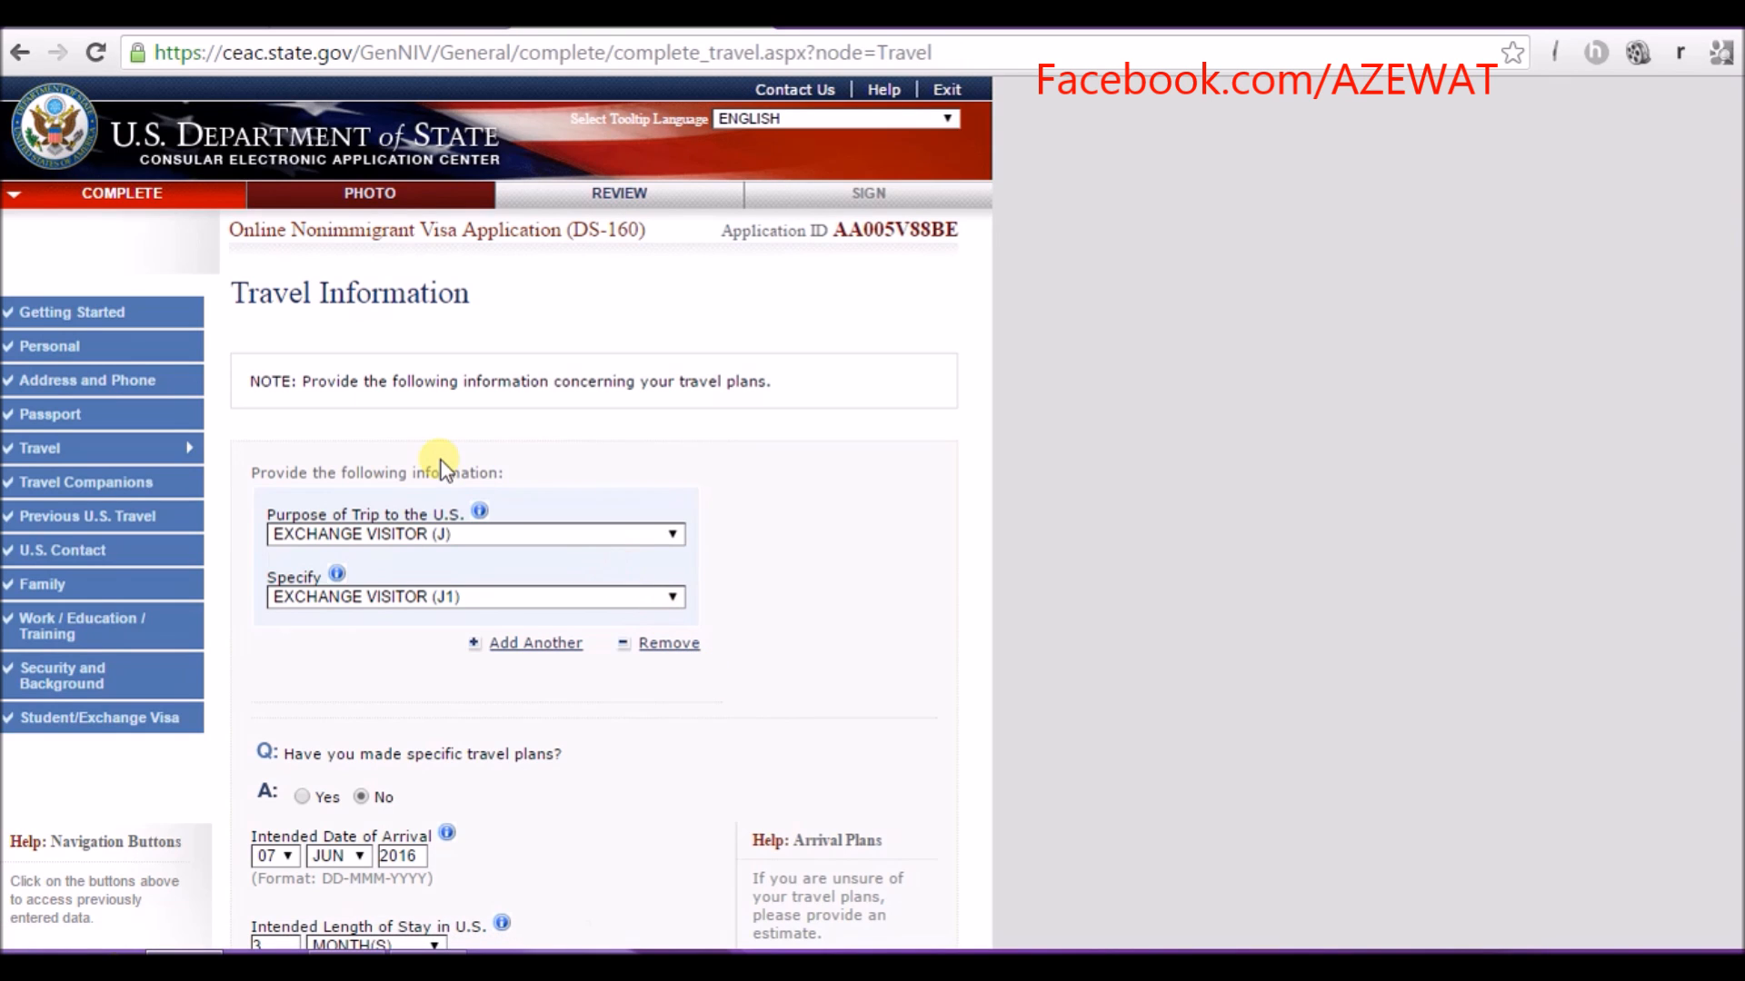
- Choose EXCHANGE VISITOR (J) as the purpose of the trip and specify EXCHANGE VISITOR (J1)
left_click(654, 543)
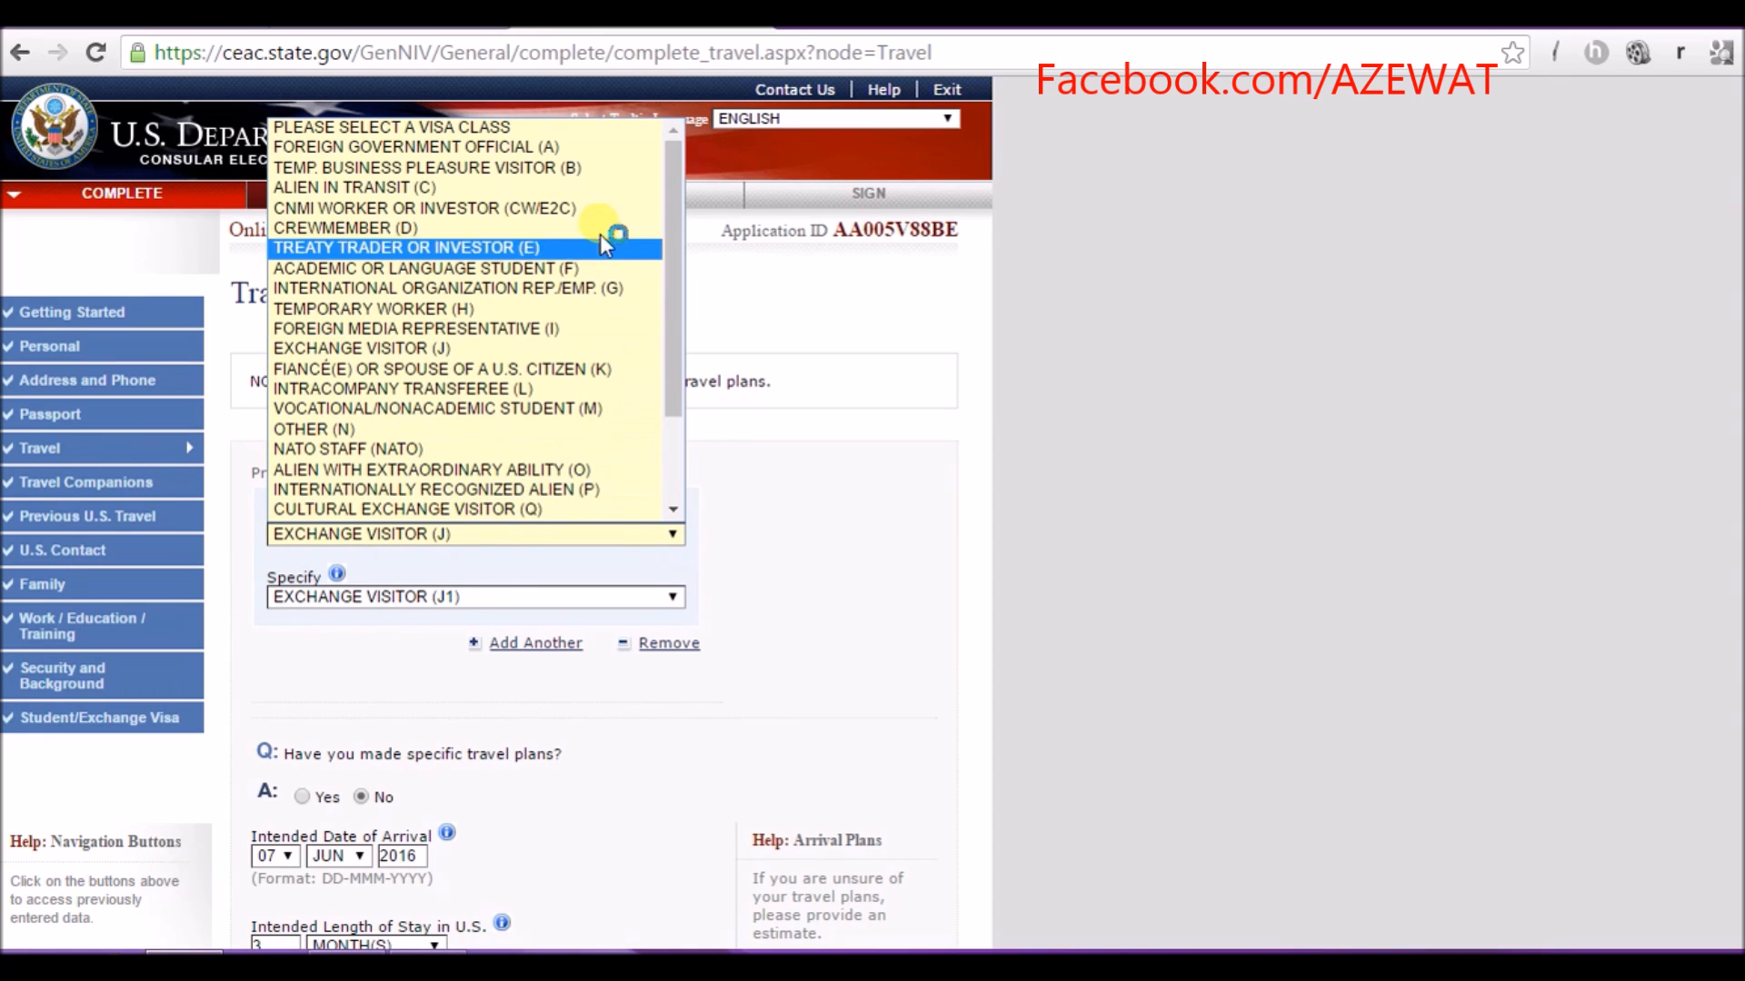
left_click(442, 350)
scroll(651, 583, "down", 1)
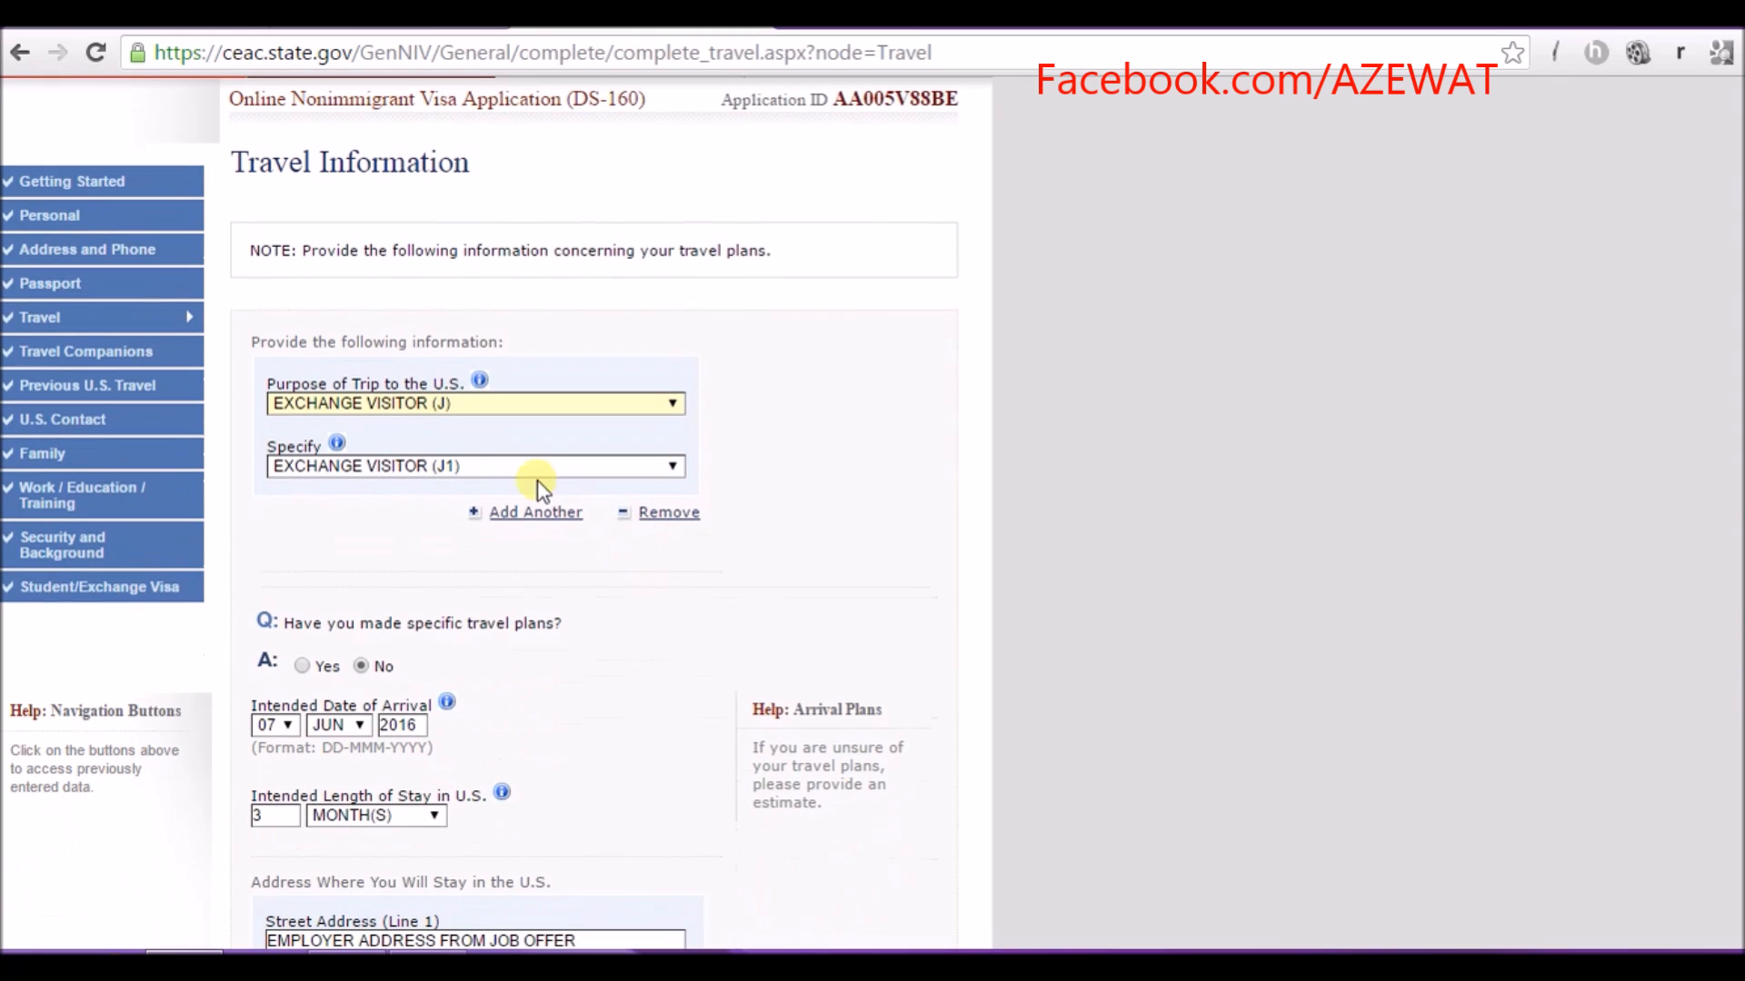
left_click(546, 466)
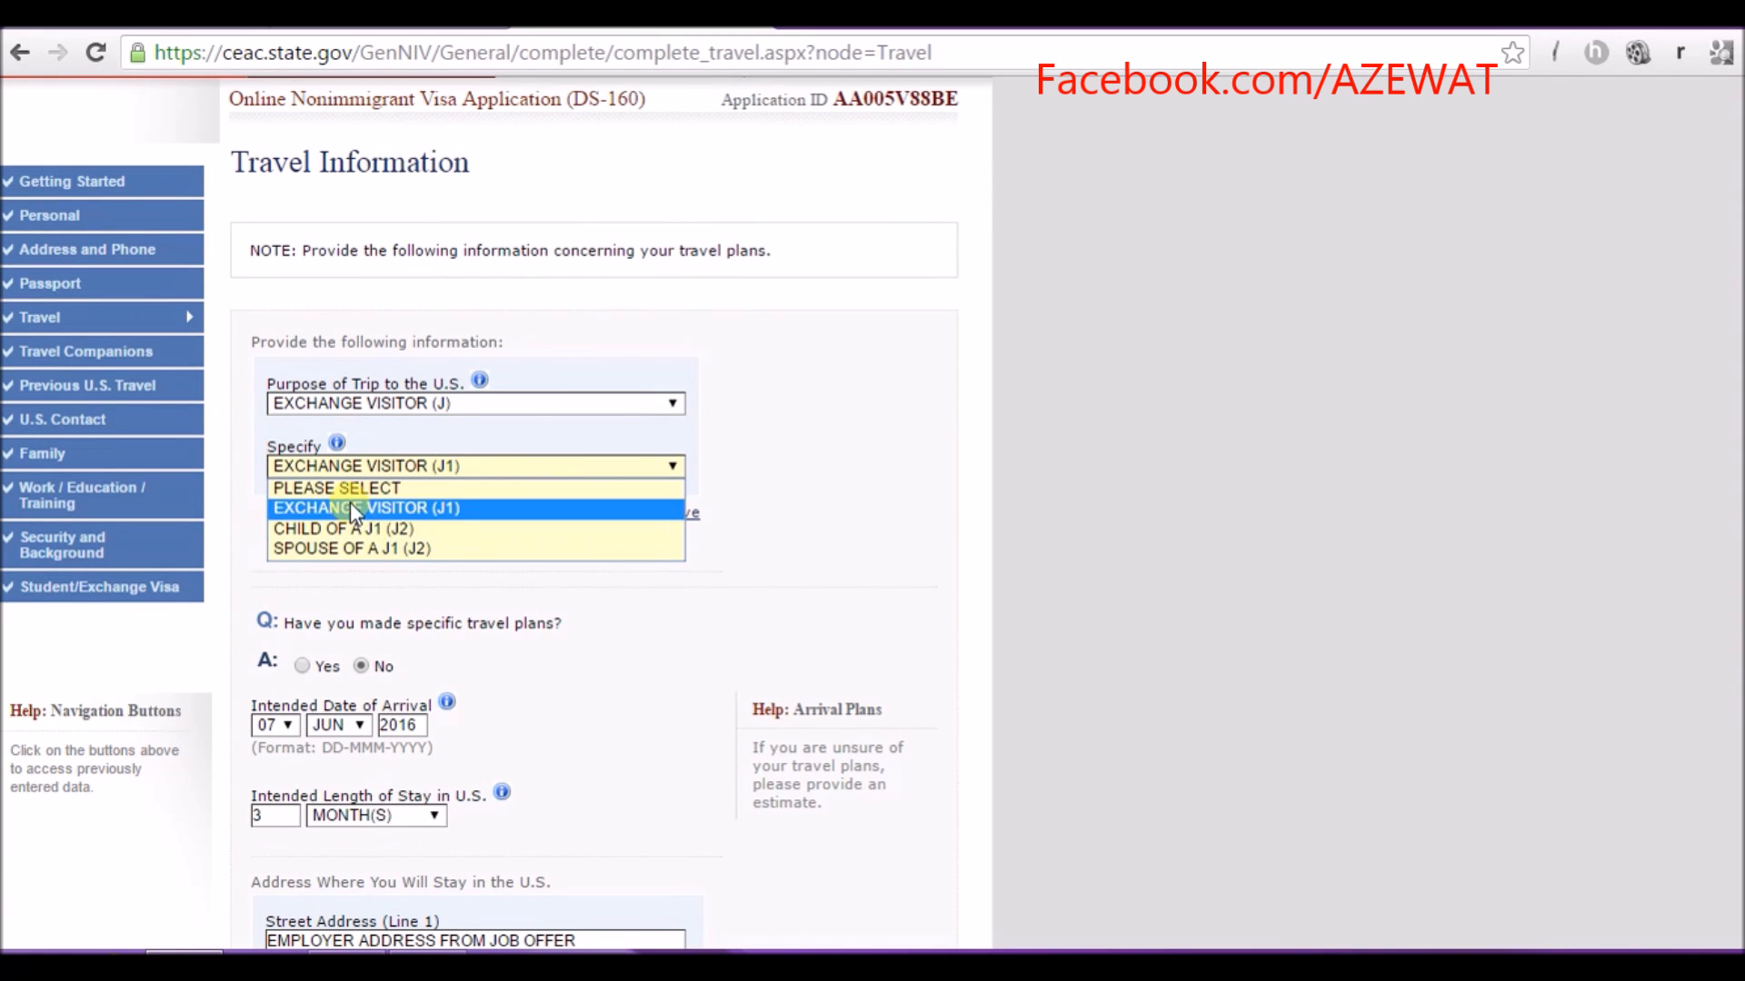
left_click(489, 510)
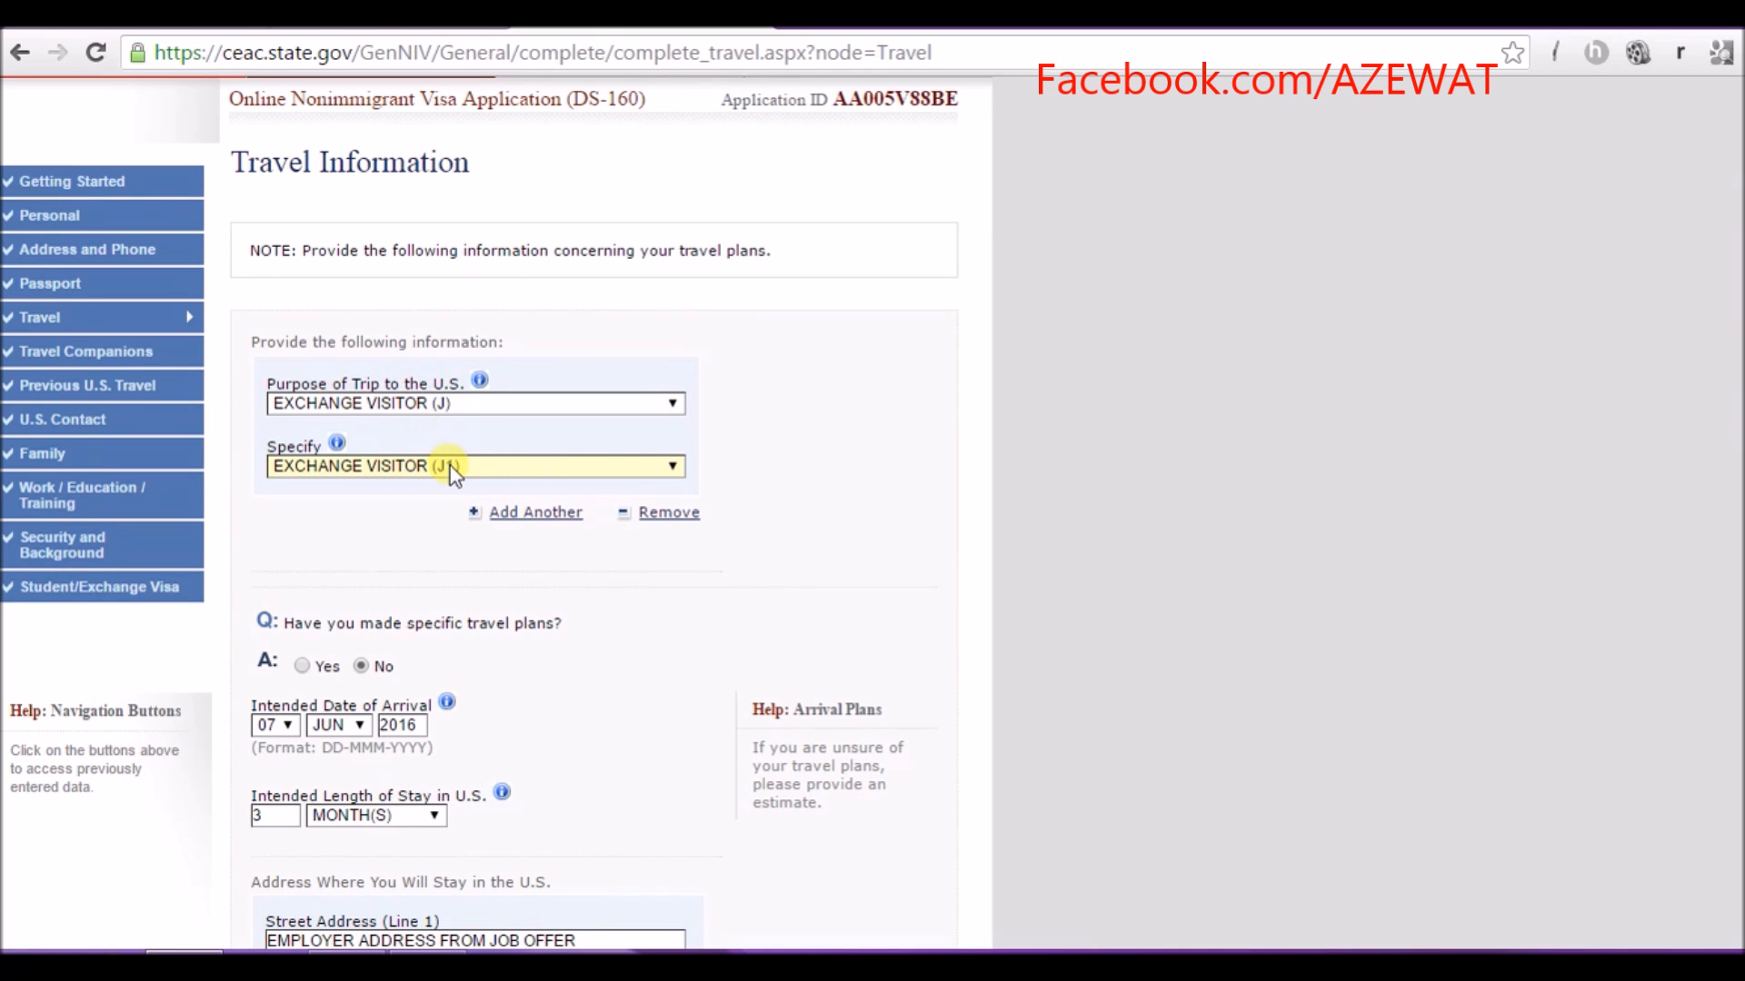
- Examine the specific travel plans question, the intended date of arrival and the intended length of stay
scroll(669, 578, "down", 3)
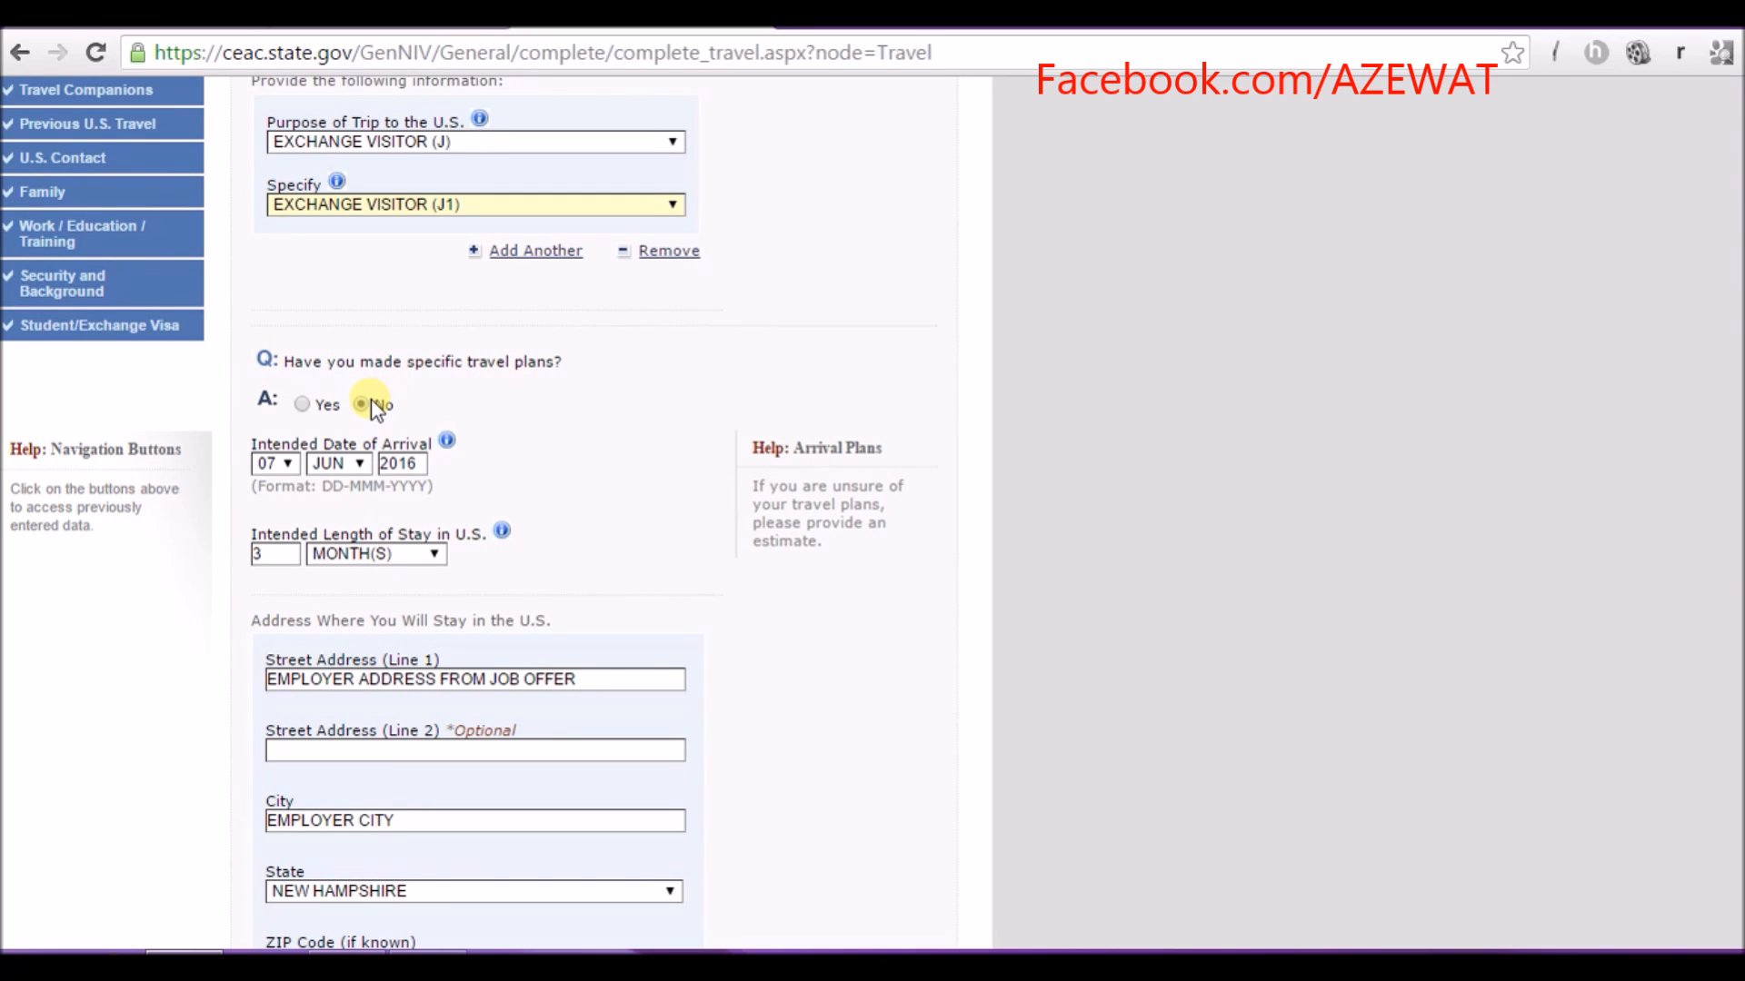
left_click(270, 451)
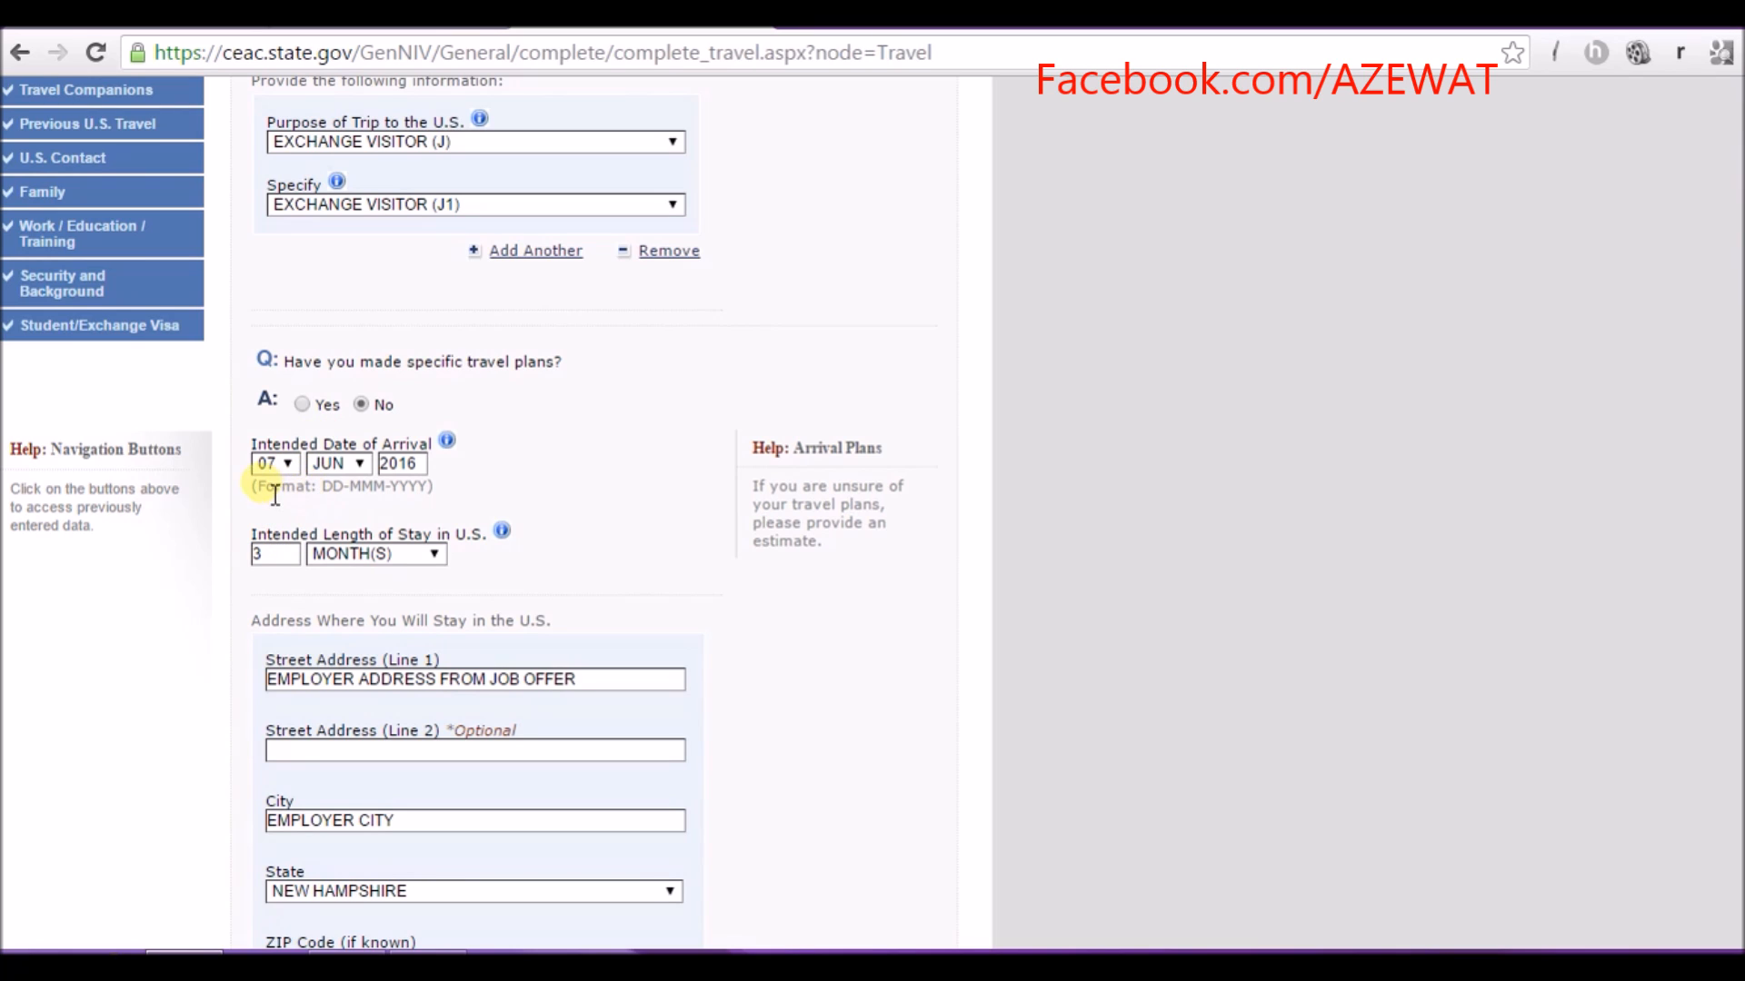
triple_click(346, 498)
left_click(370, 498)
left_click(287, 462)
left_click(287, 462)
triple_click(414, 448)
left_click(499, 463)
scroll(353, 505, "down", 2)
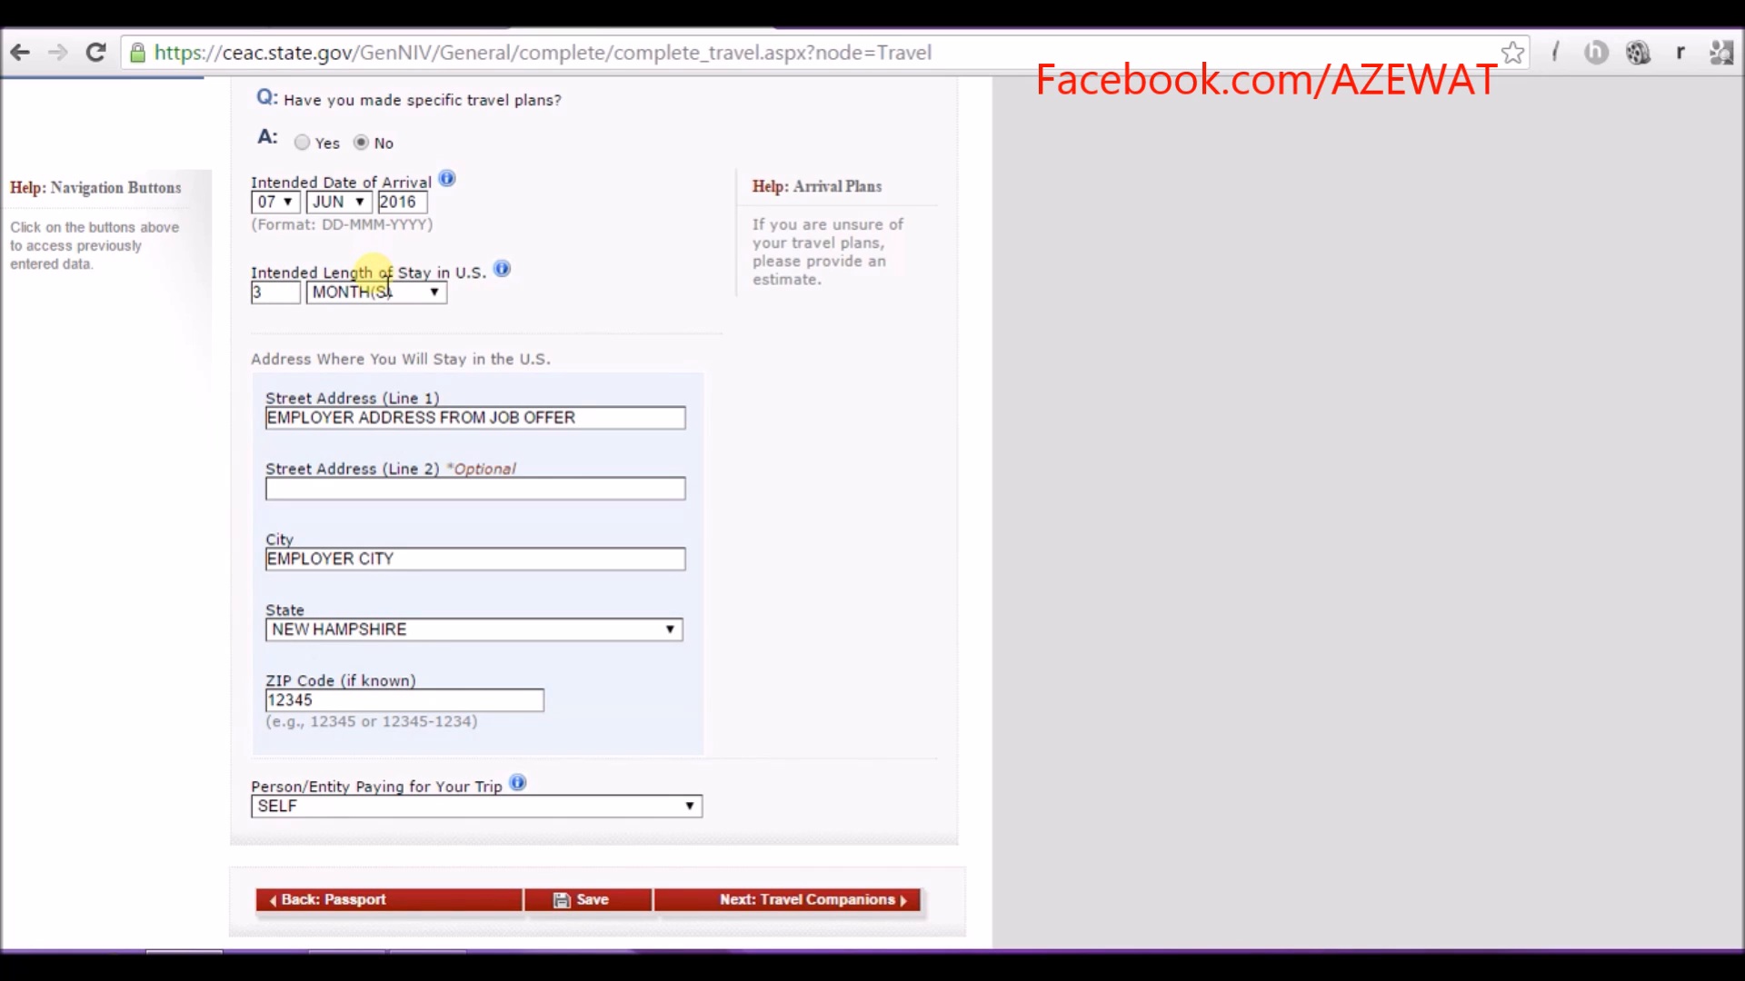
left_click(273, 292)
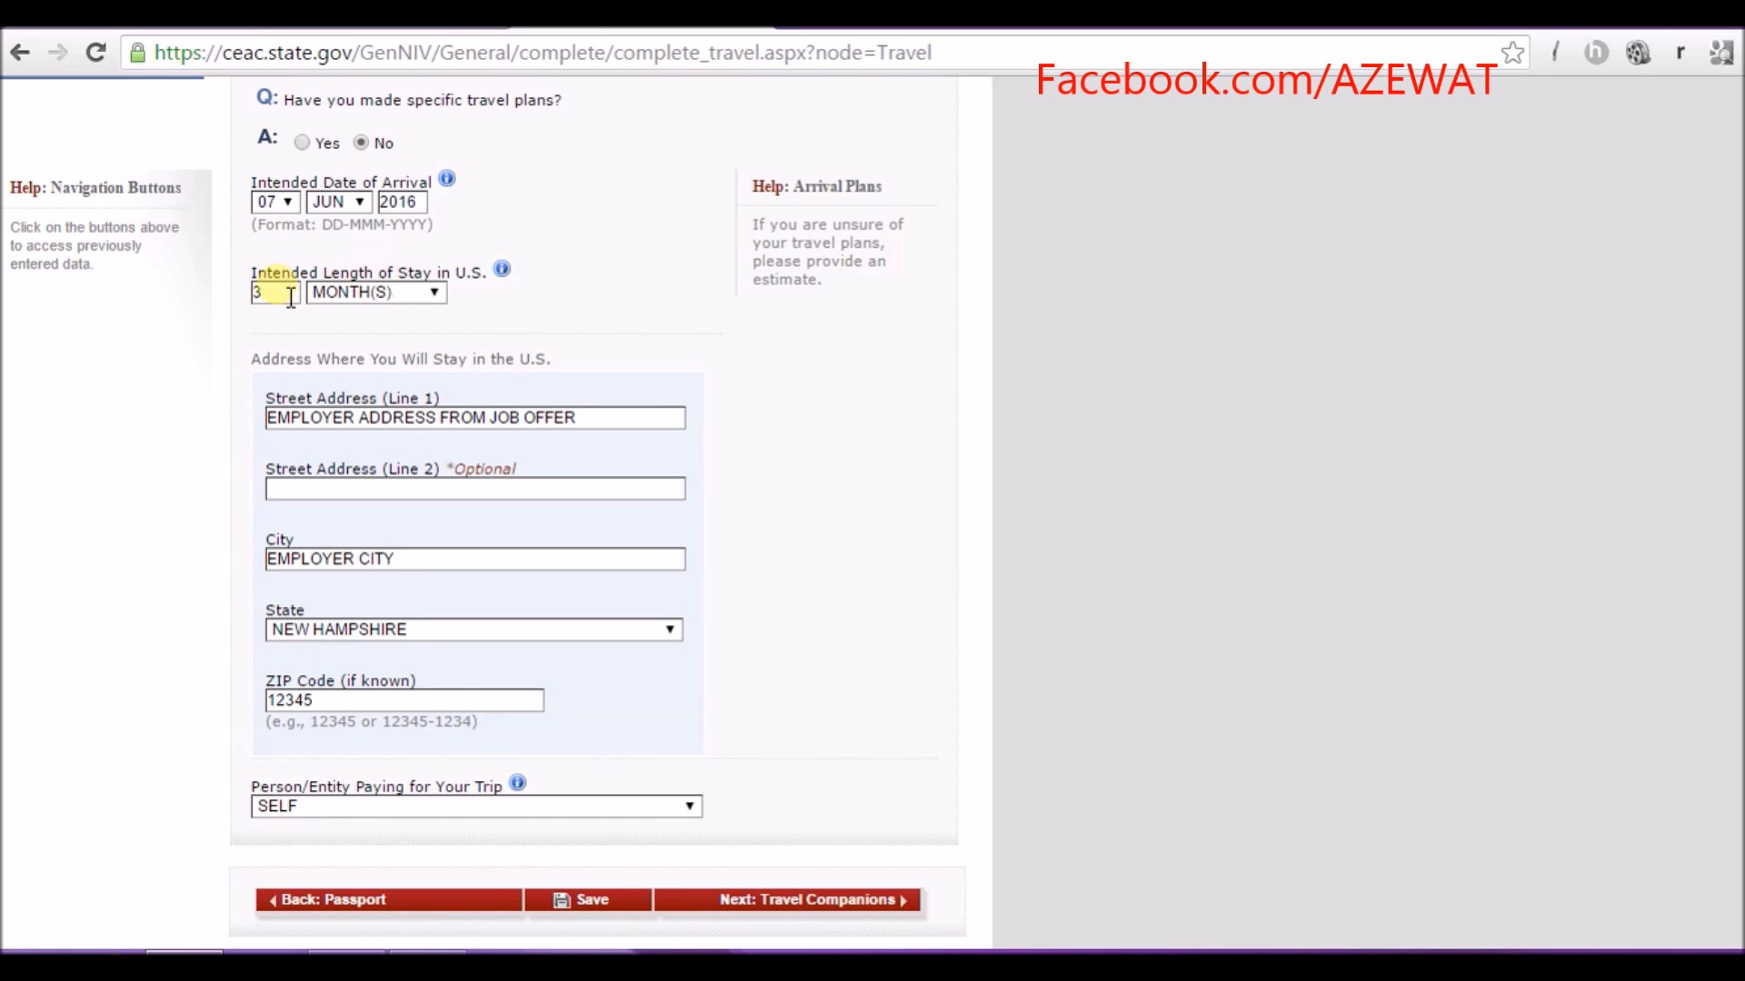
double_click(389, 291)
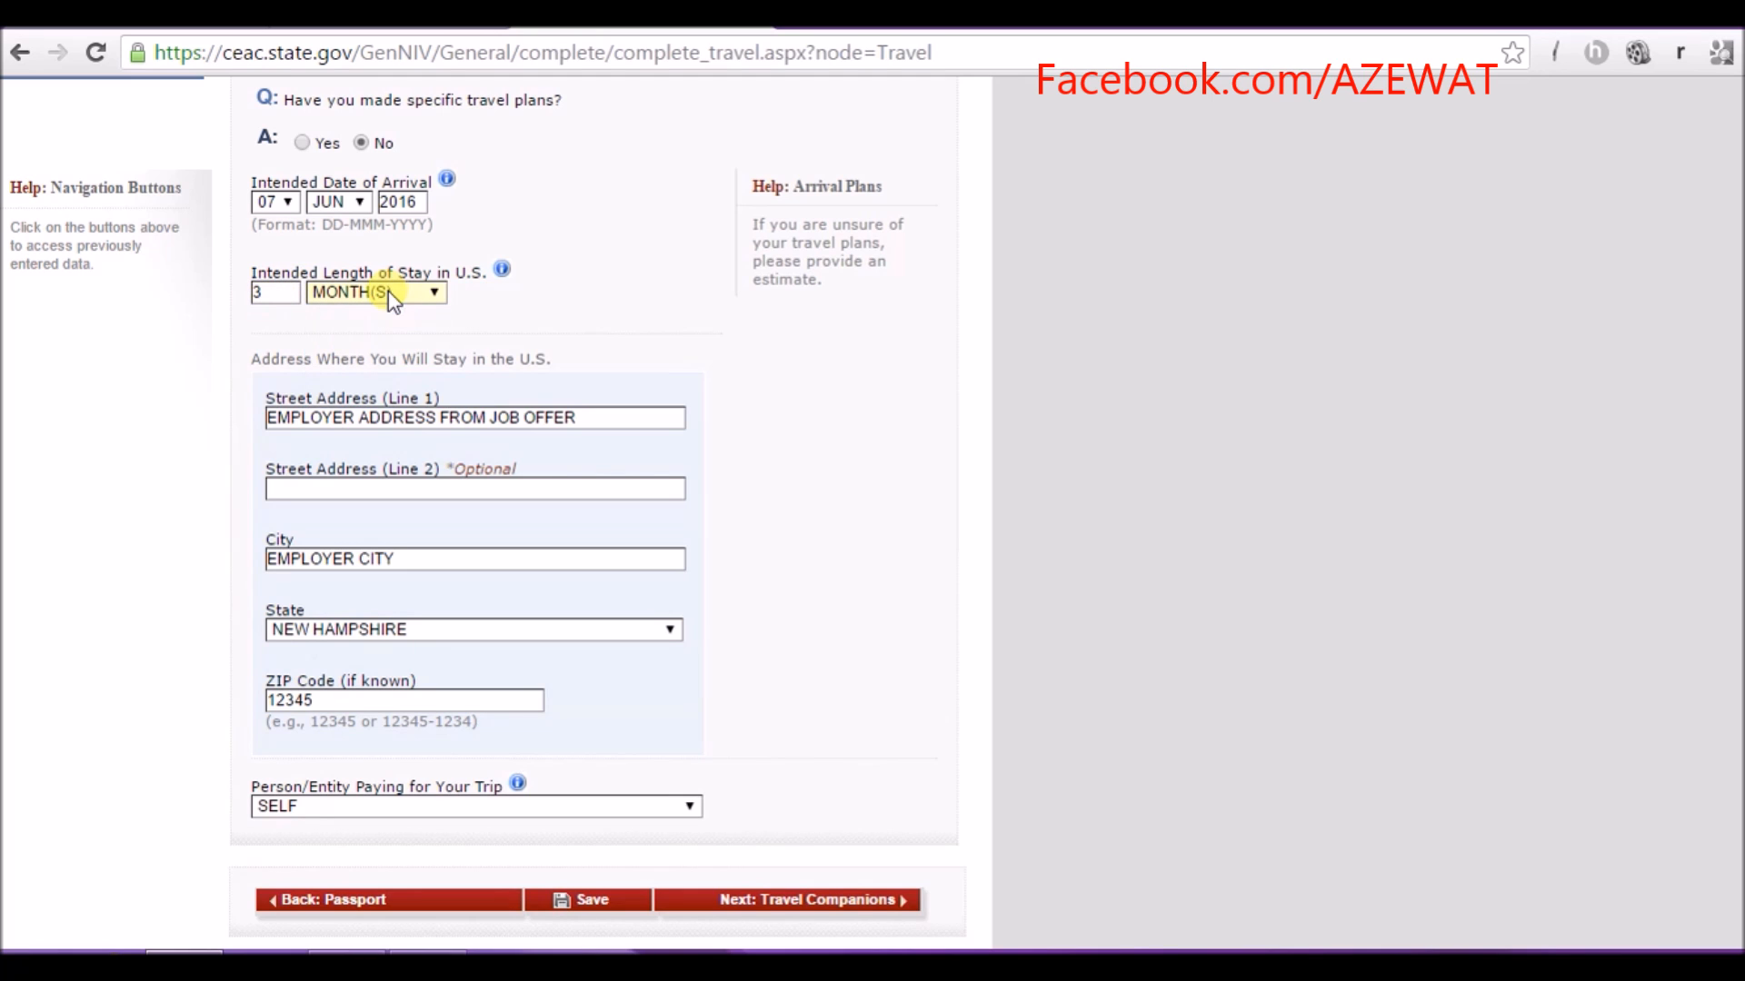
- Examine the first street address line of the U.S. stay, which takes the employer's address from the job offer
scroll(583, 376, "down", 2)
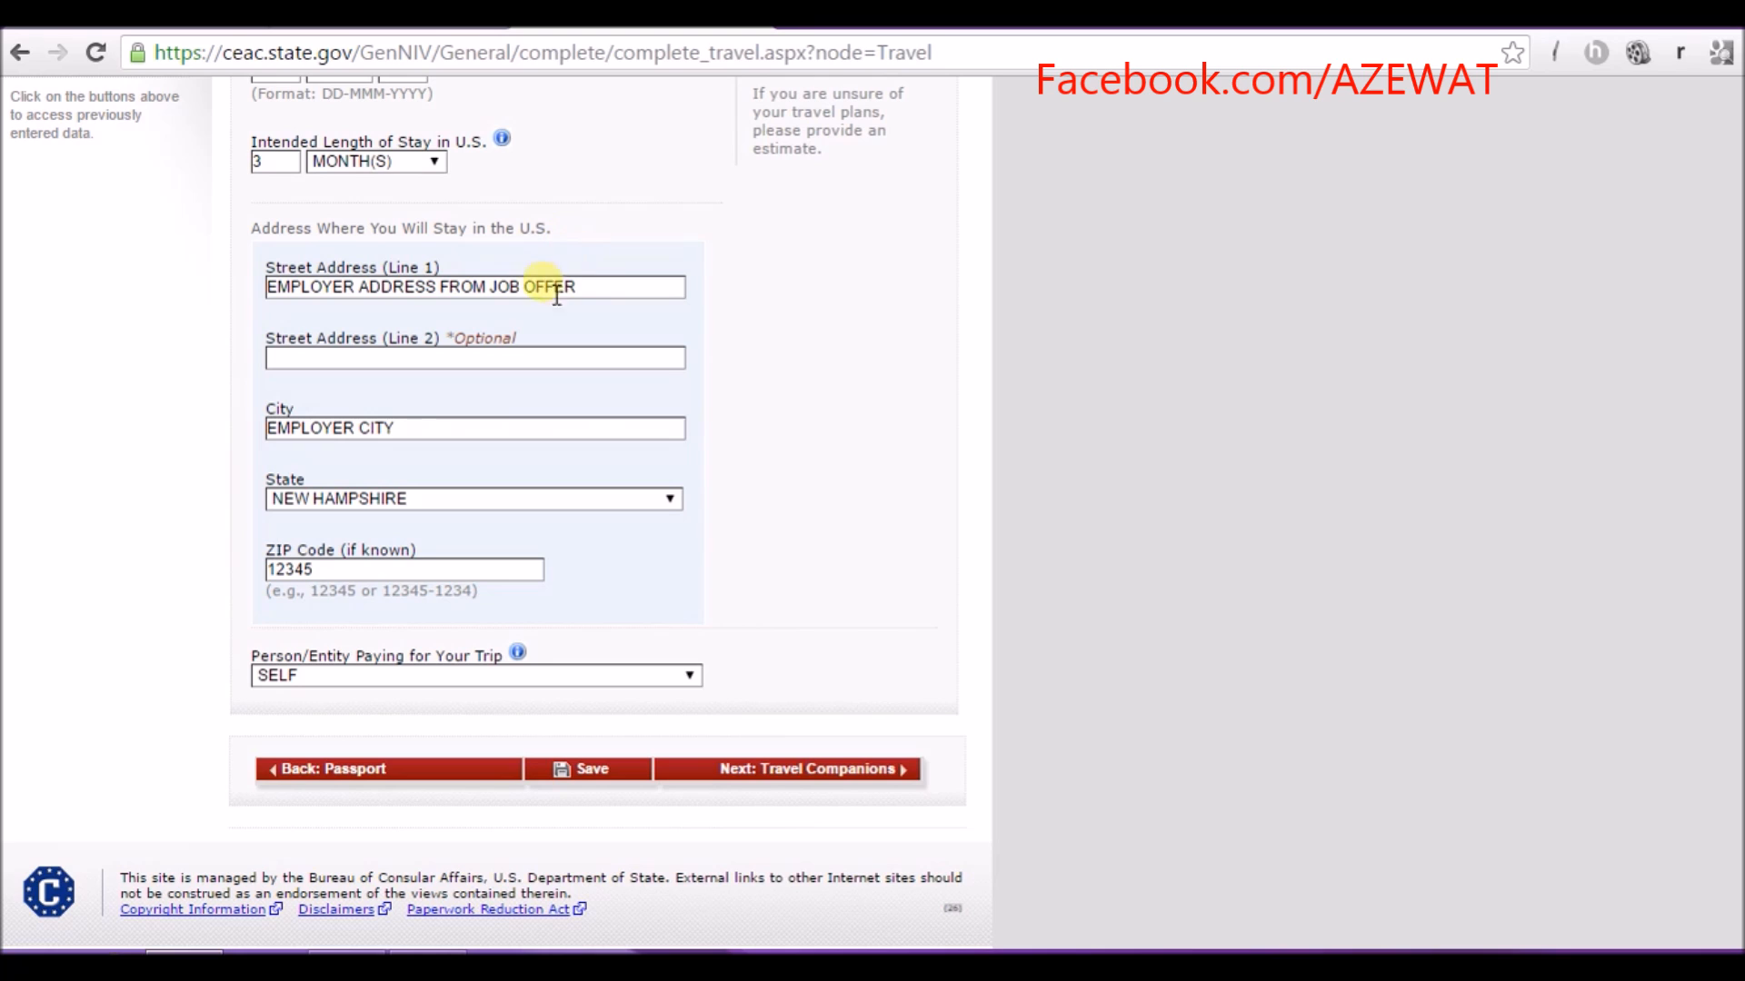
left_click_drag(586, 289, 265, 289)
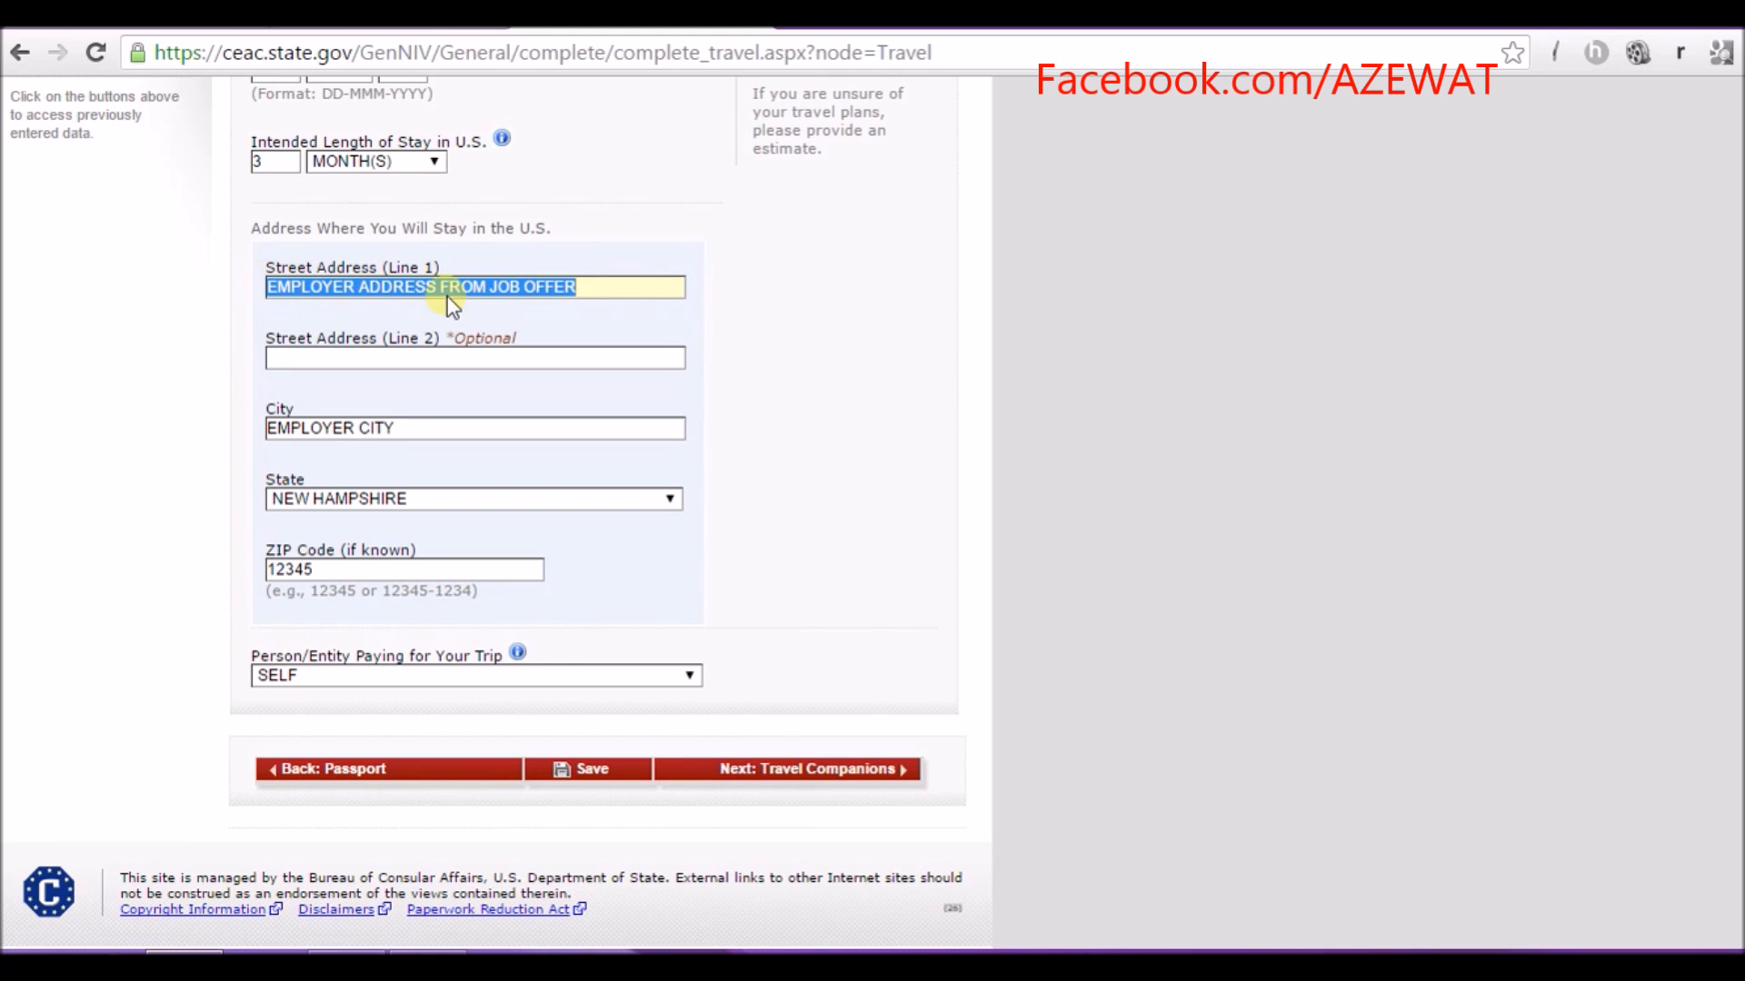
left_click(600, 287)
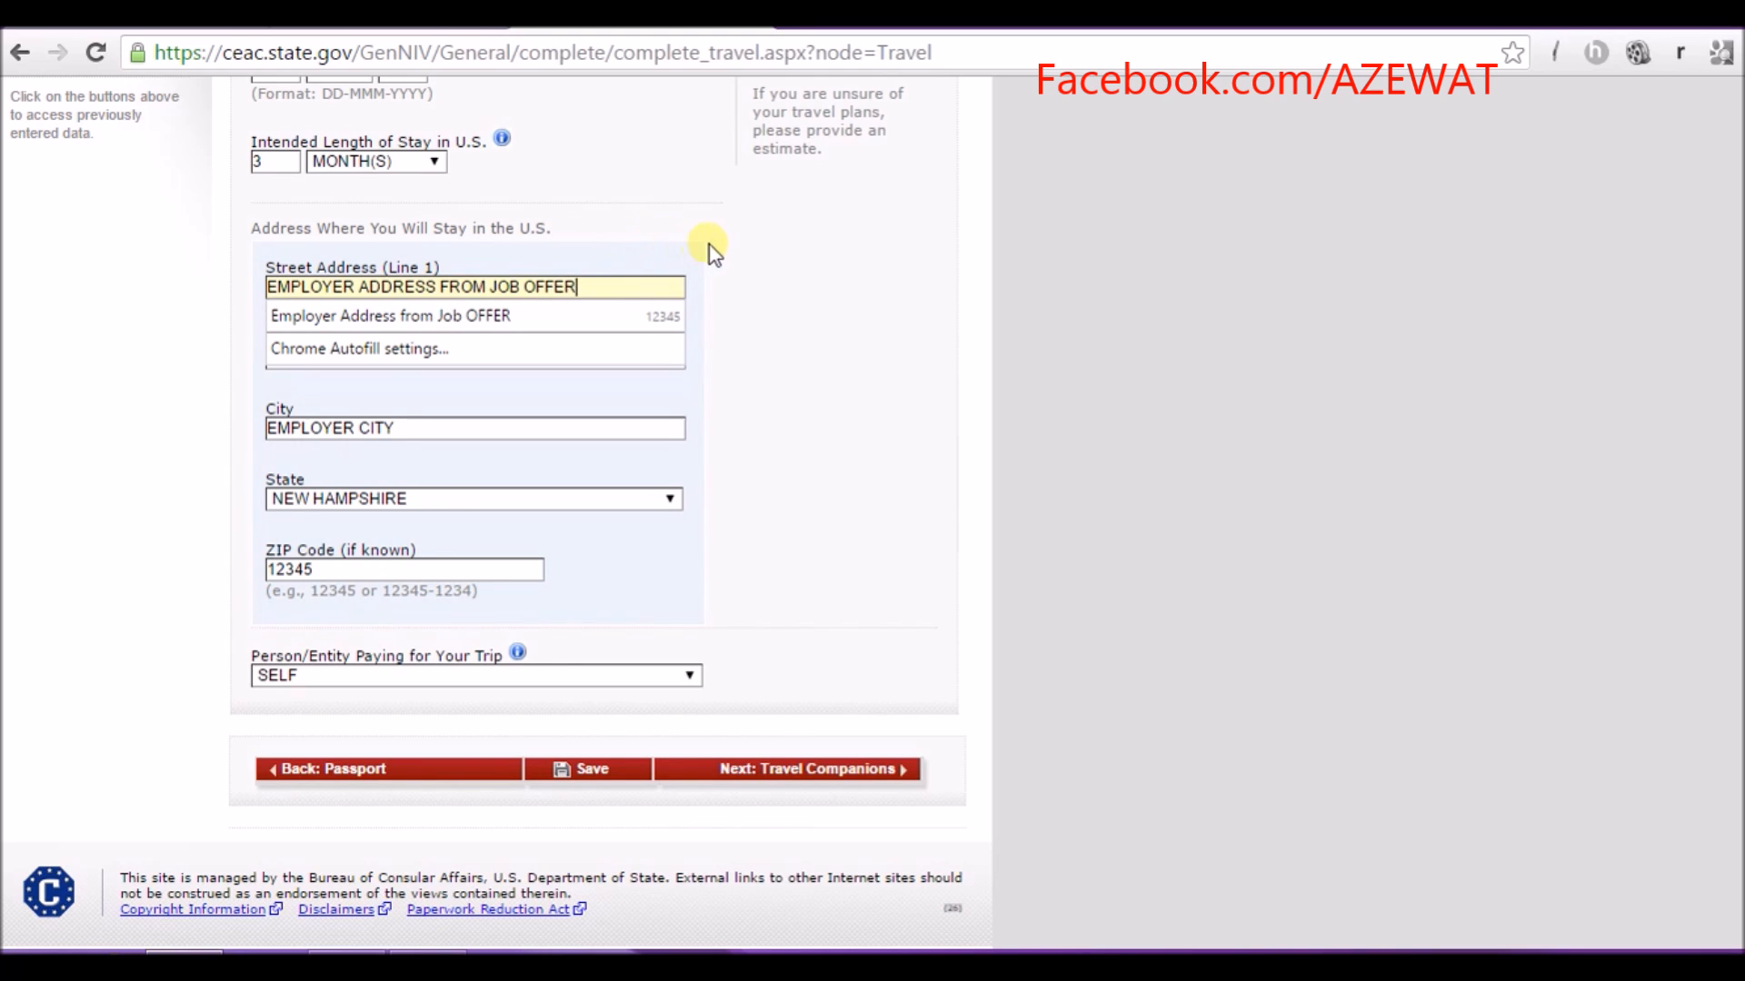
left_click(687, 271)
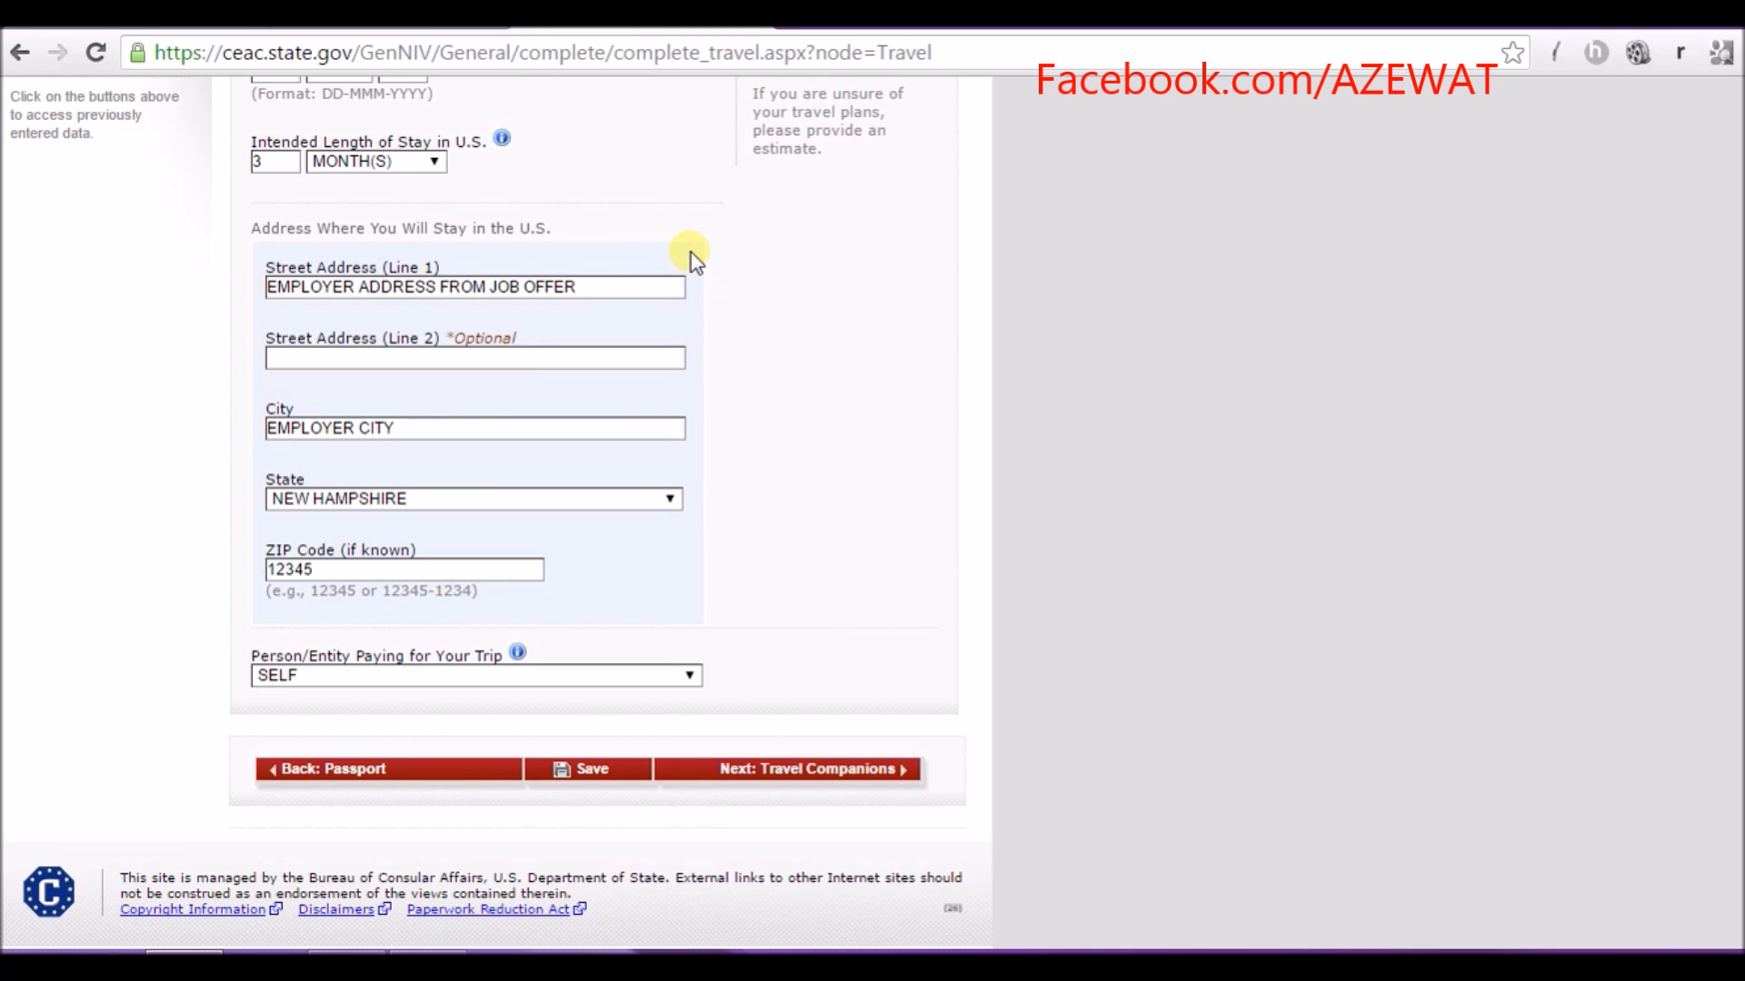
left_click_drag(658, 283, 217, 282)
left_click(338, 286)
left_click(712, 265)
left_click_drag(604, 289, 244, 285)
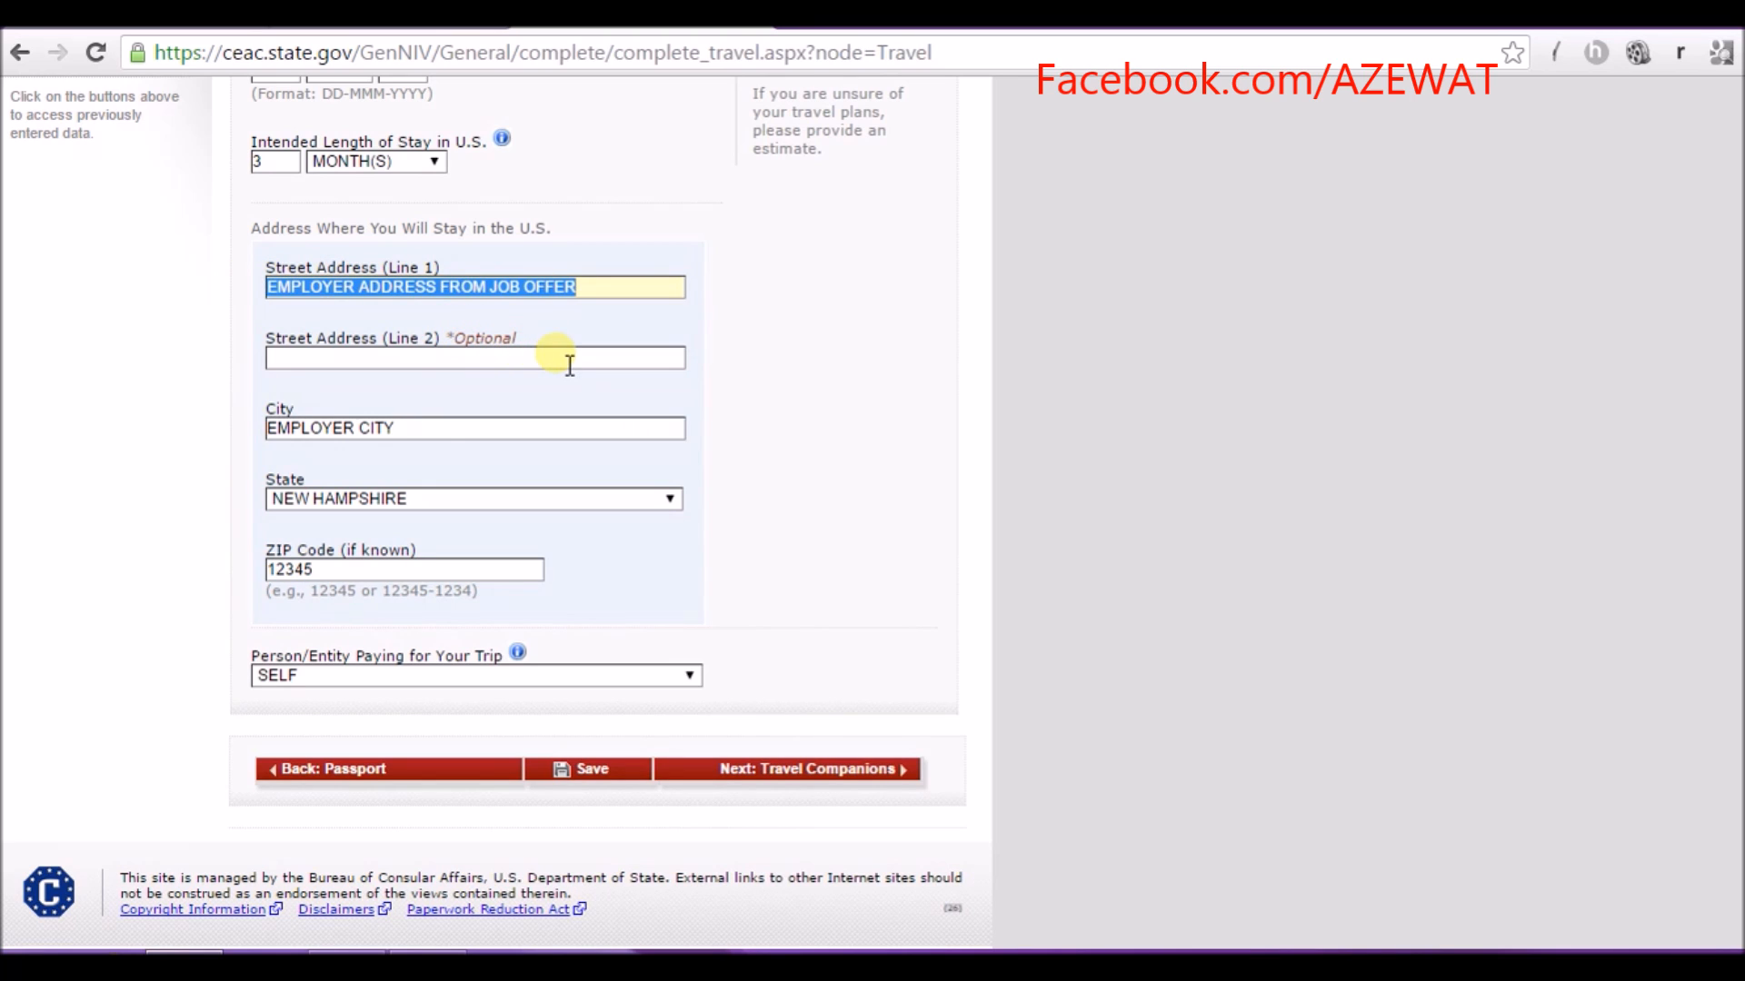
left_click(627, 229)
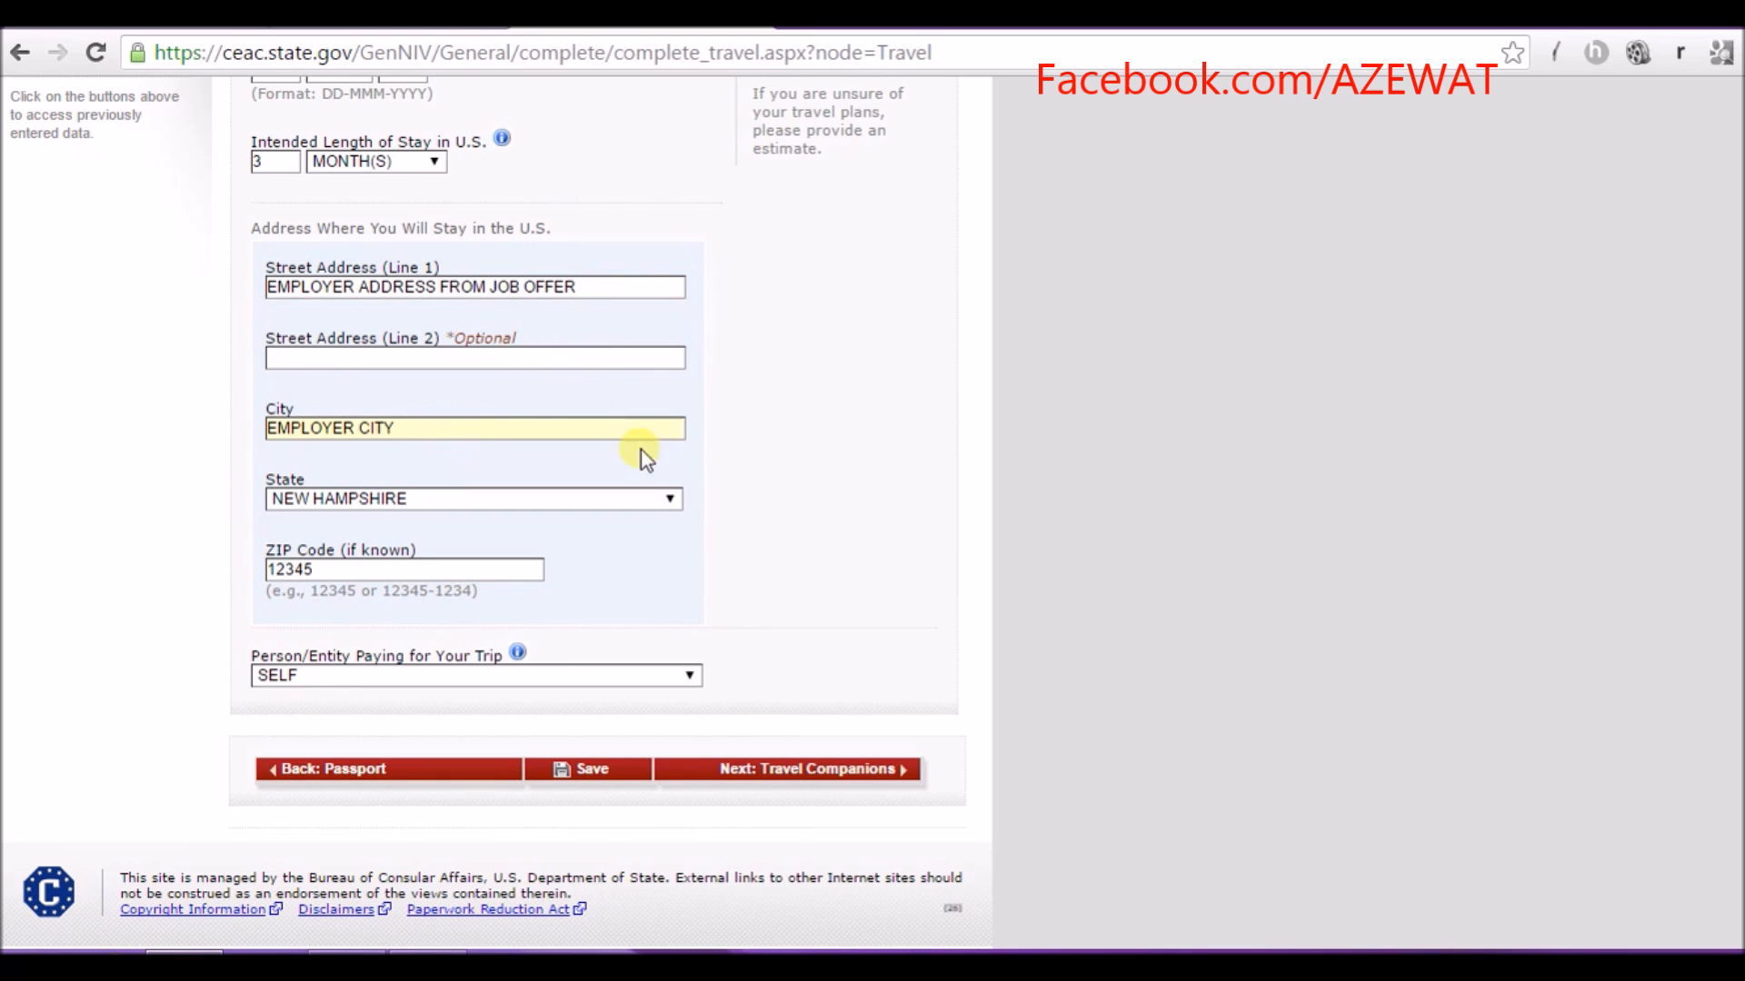
- Check the State and ZIP Code fields of the U.S. stay address
left_click(641, 490)
left_click(647, 498)
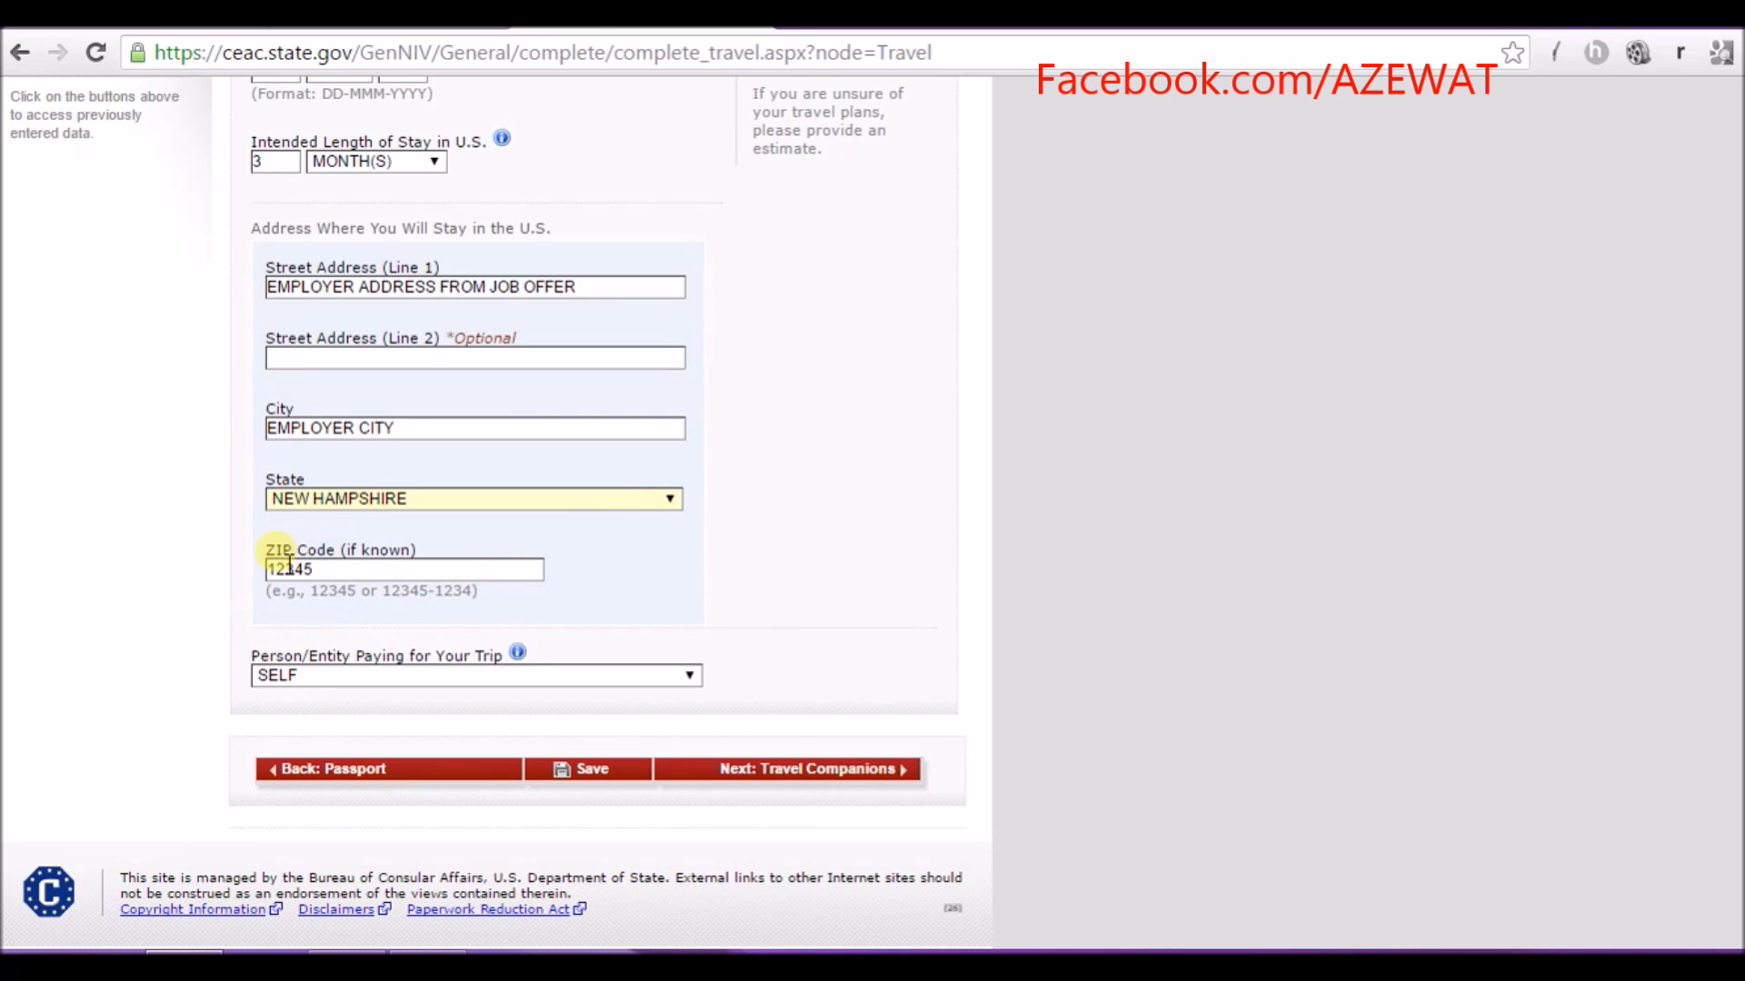
left_click_drag(260, 552, 320, 550)
left_click(320, 551)
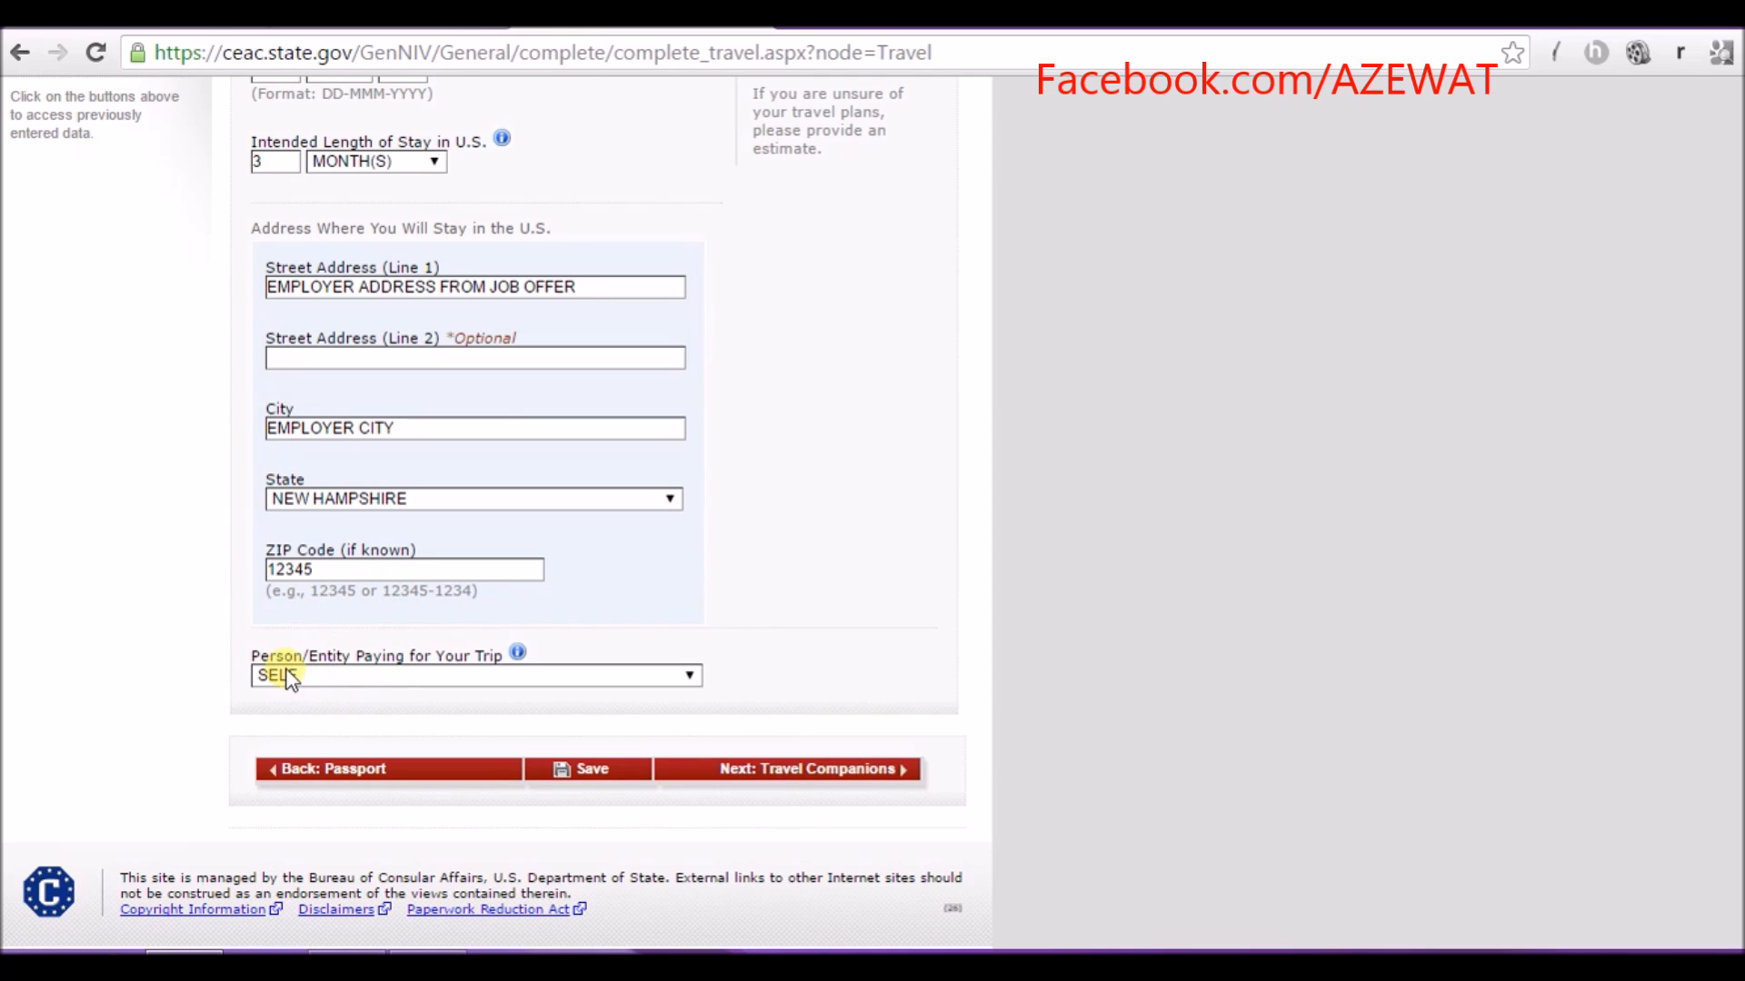
- Check the Person/Entity Paying for Your Trip selection, keeping SELF
left_click(486, 684)
left_click(492, 686)
left_click(489, 686)
left_click(485, 688)
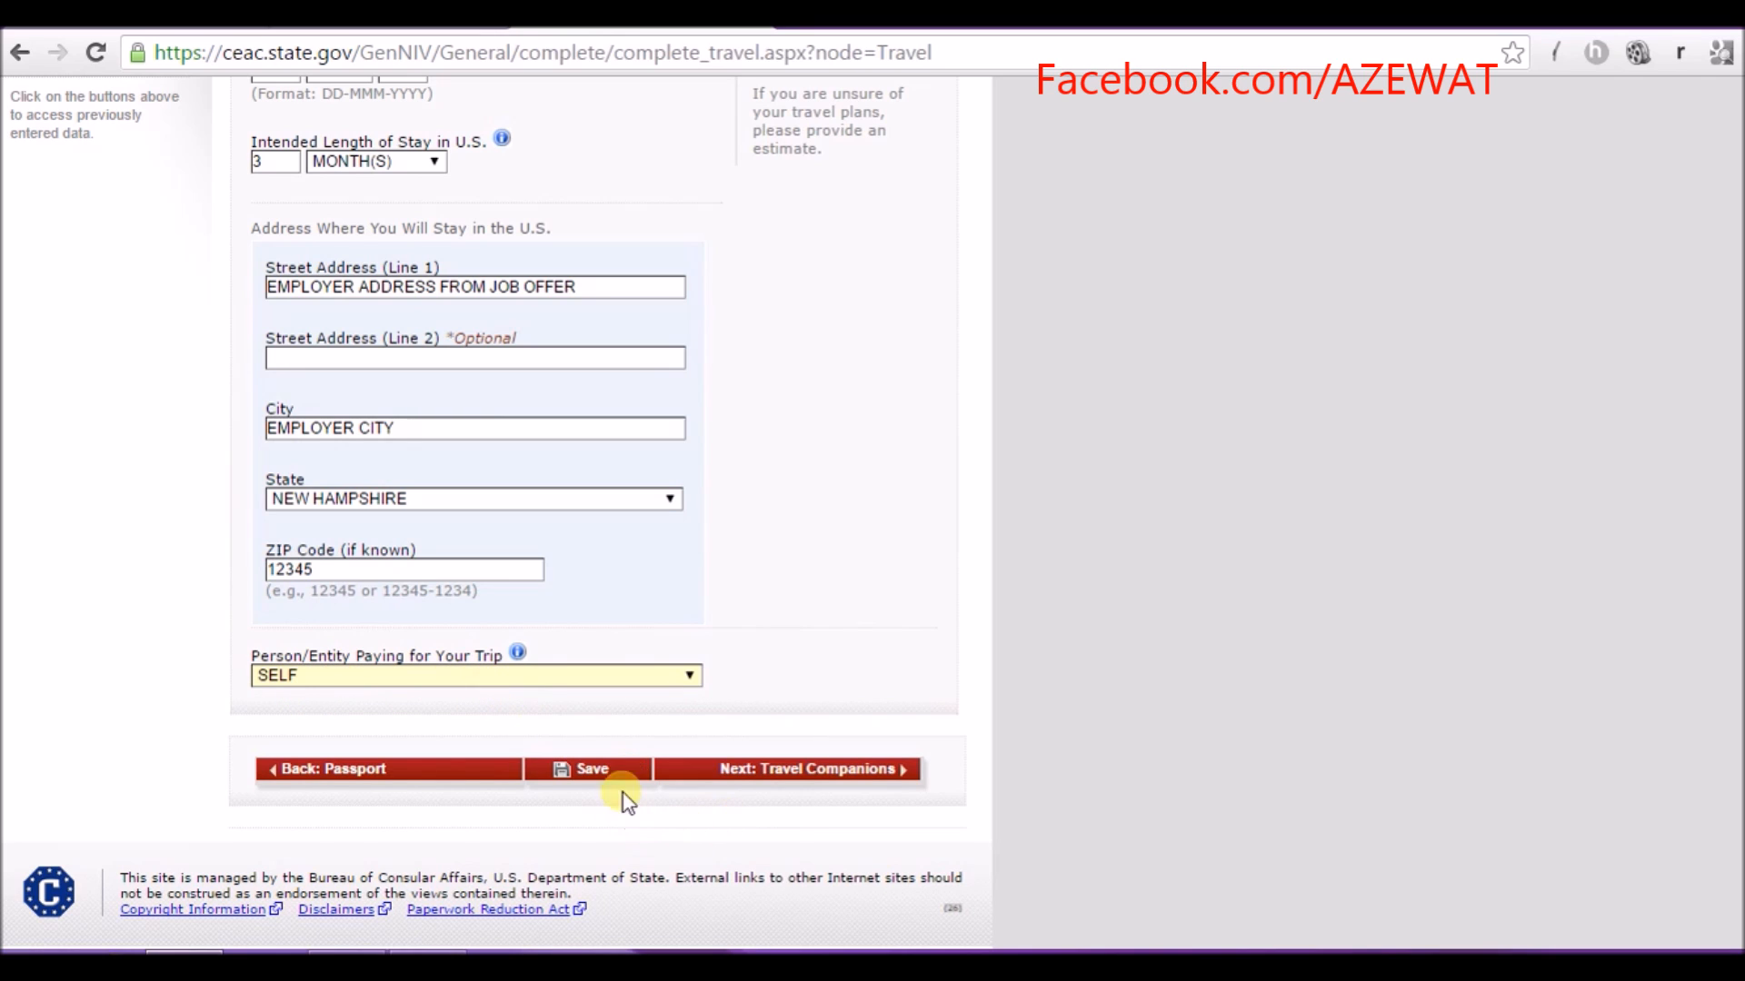
- Continue through the Travel Companions page, keeping No for other persons traveling, to the Previous U.S. Travel page
left_click(778, 775)
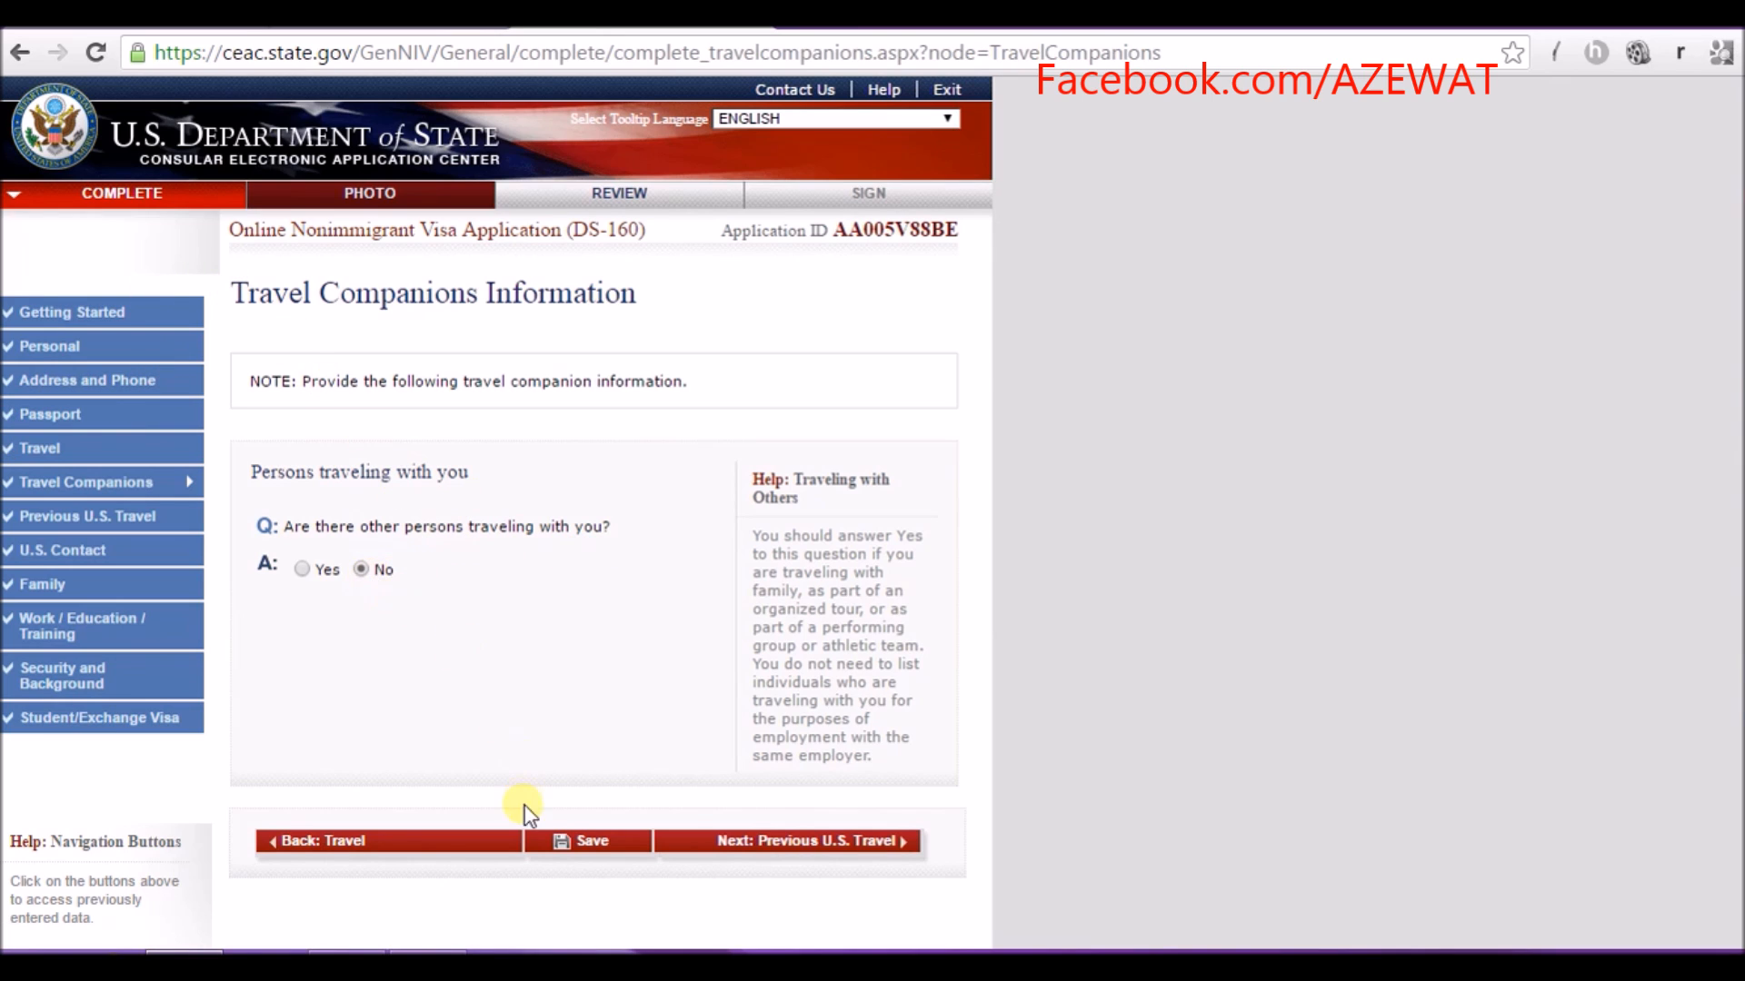
left_click(845, 849)
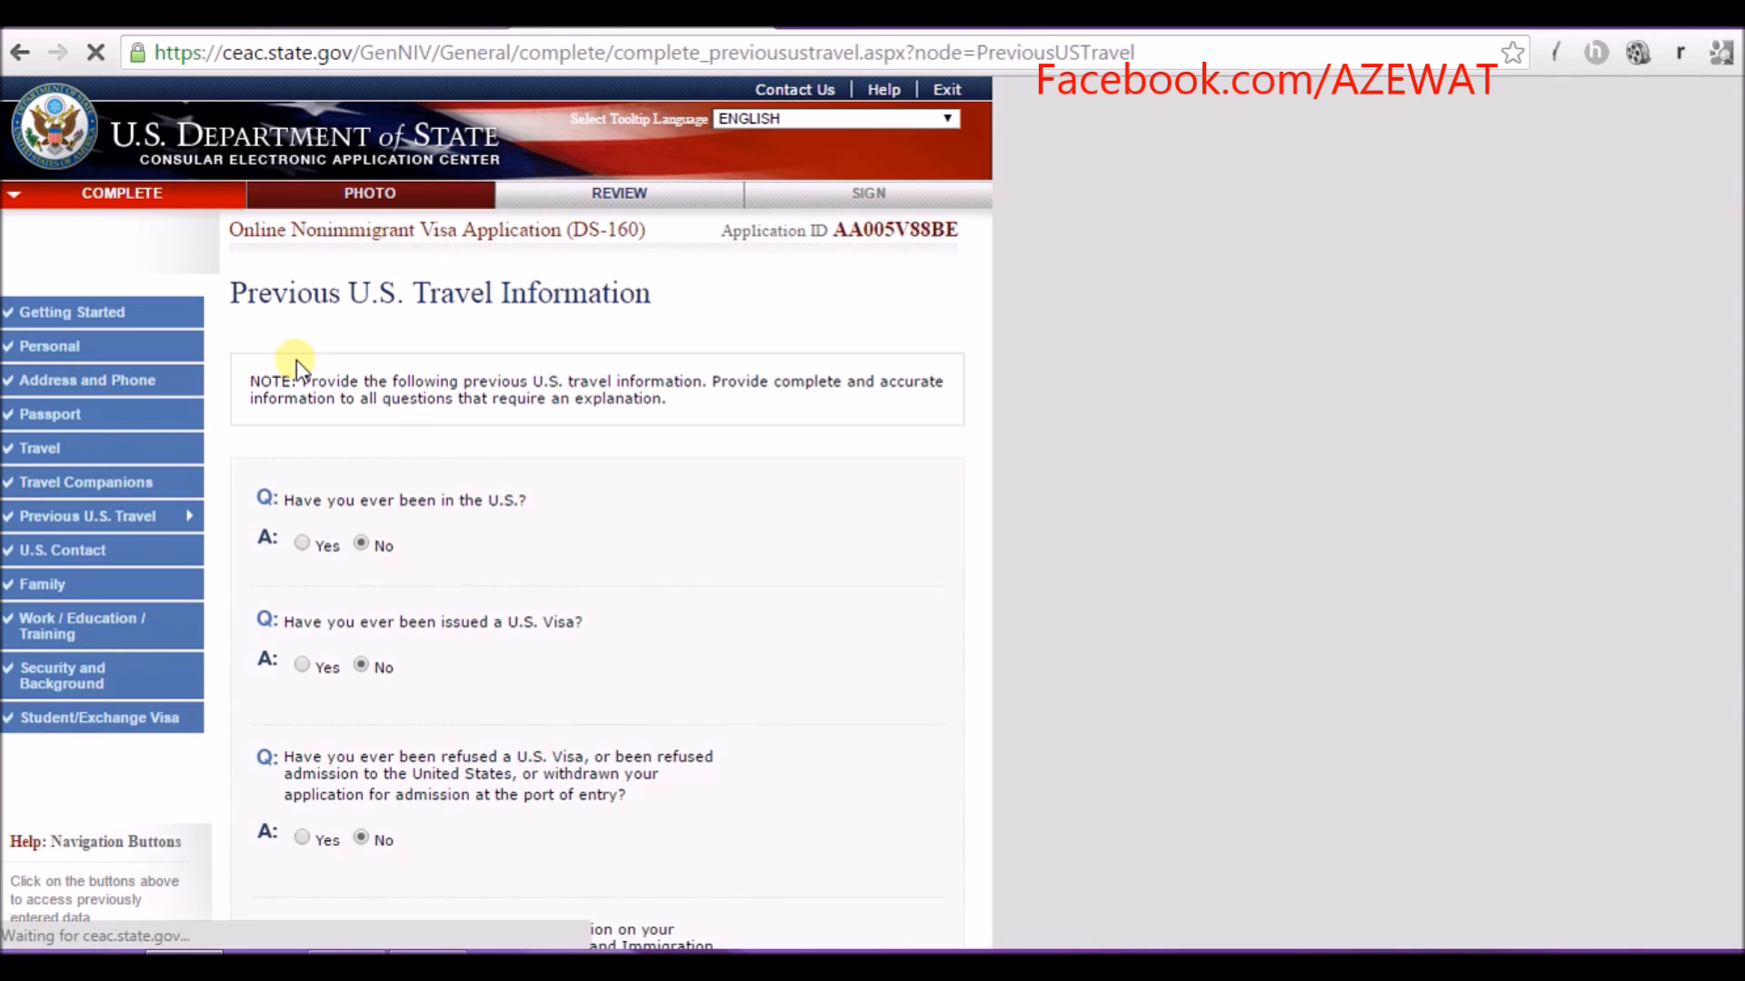
- Try Yes for ever having been in the U.S. and for ever having been issued a U.S. visa, restoring No
scroll(459, 372, "down", 3)
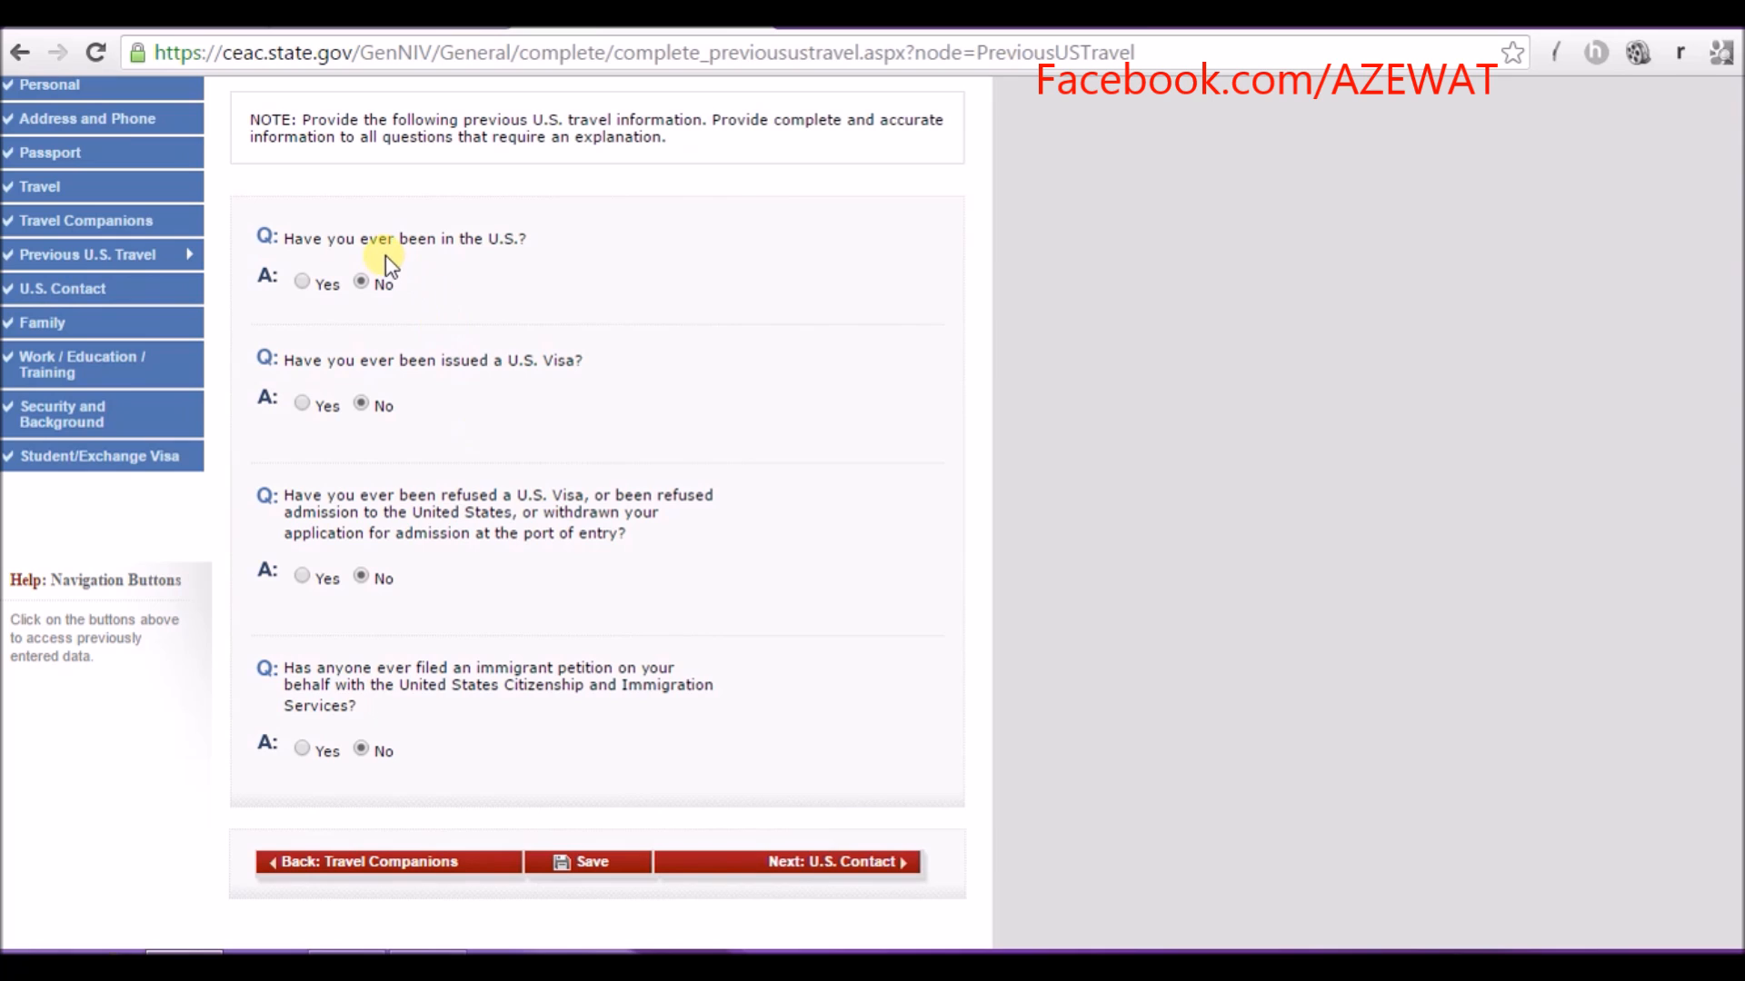
left_click(301, 283)
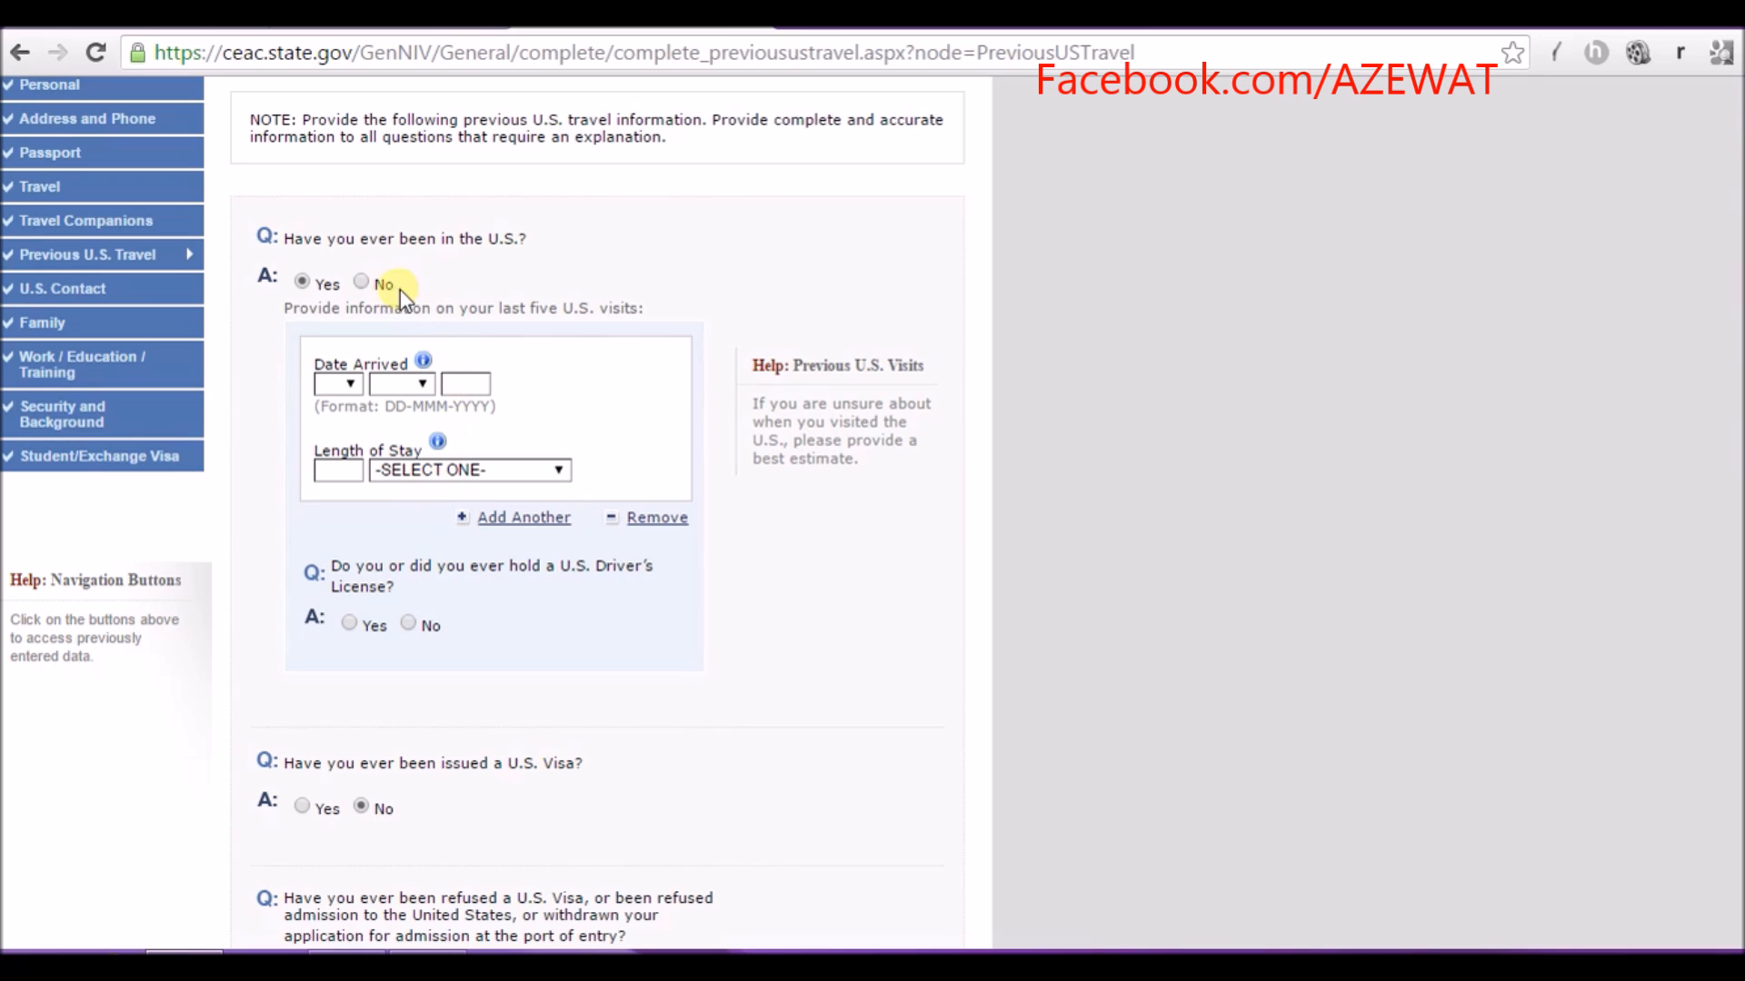
left_click(360, 282)
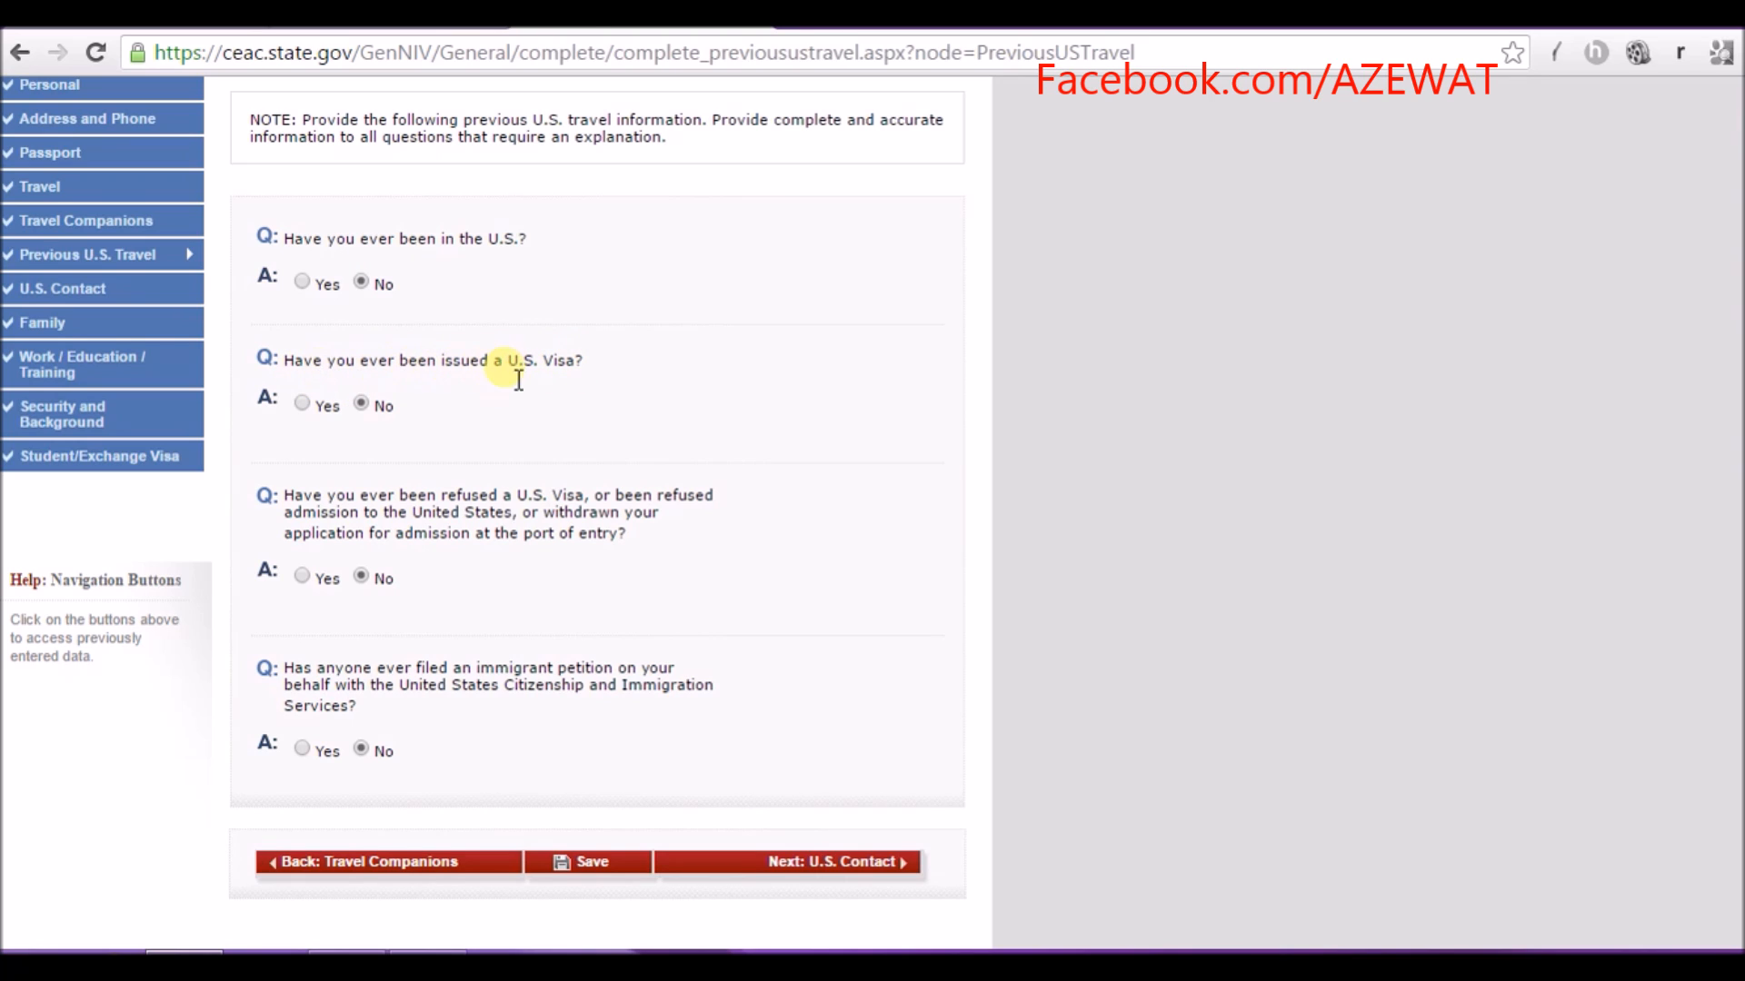
left_click(299, 405)
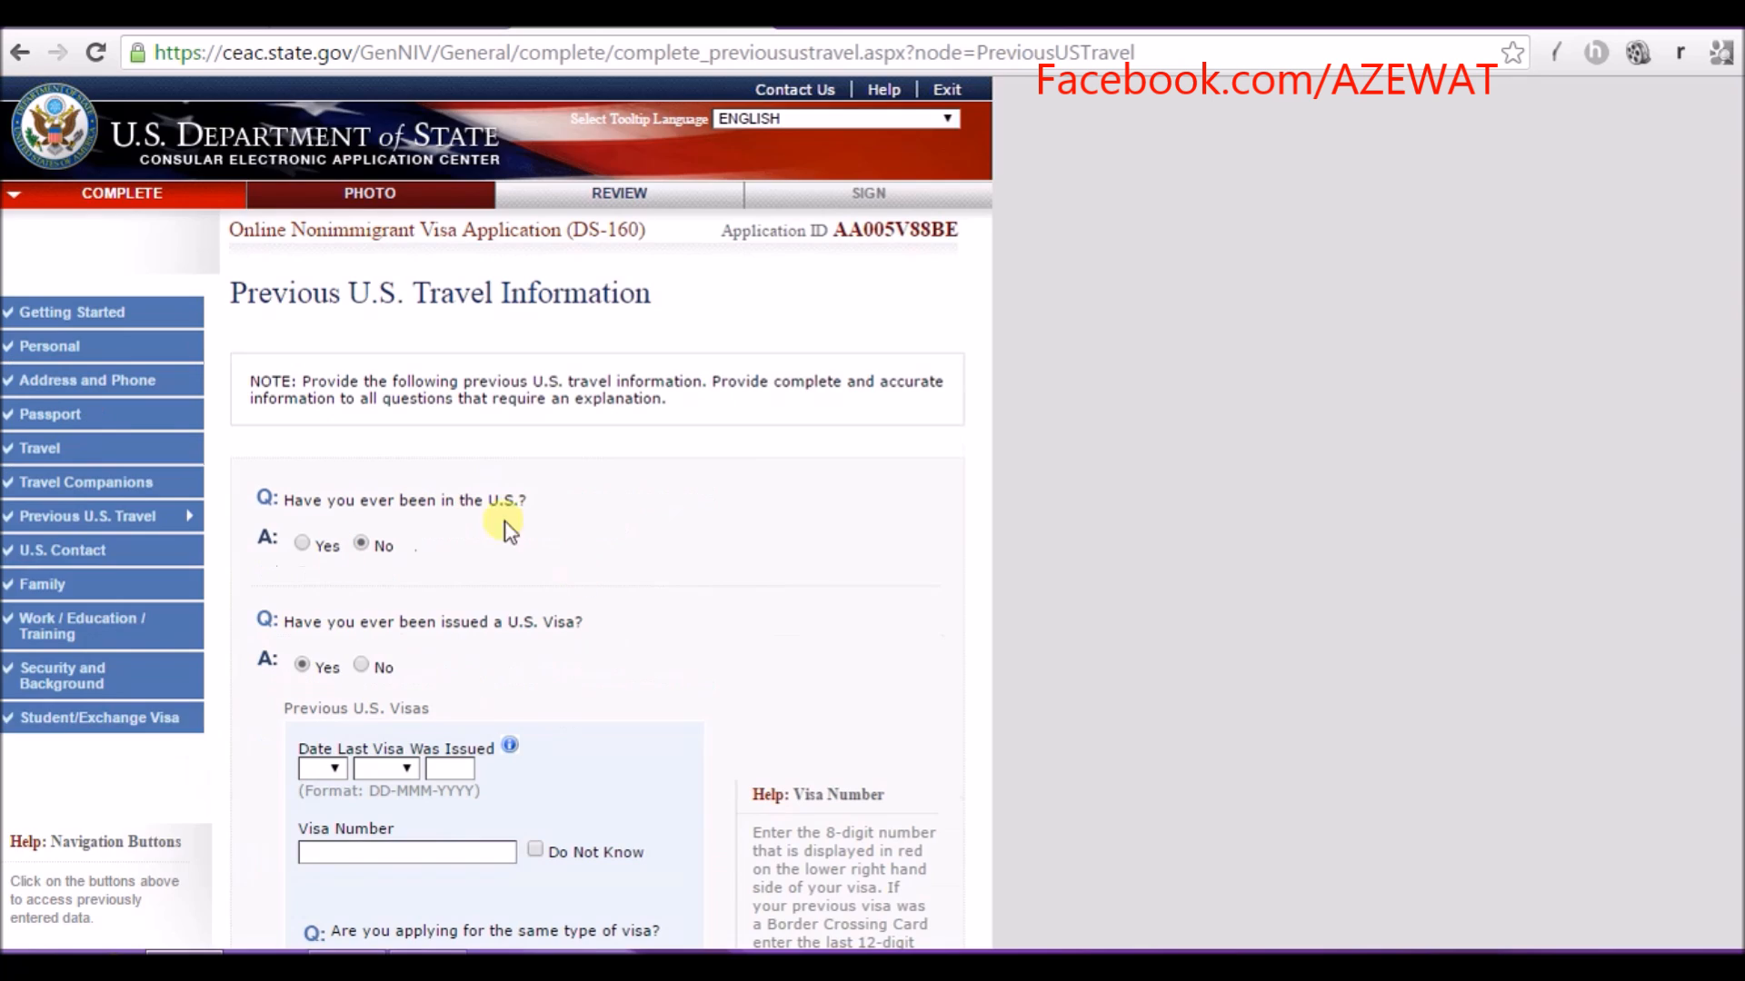
scroll(445, 527, "down", 4)
scroll(391, 367, "up", 1)
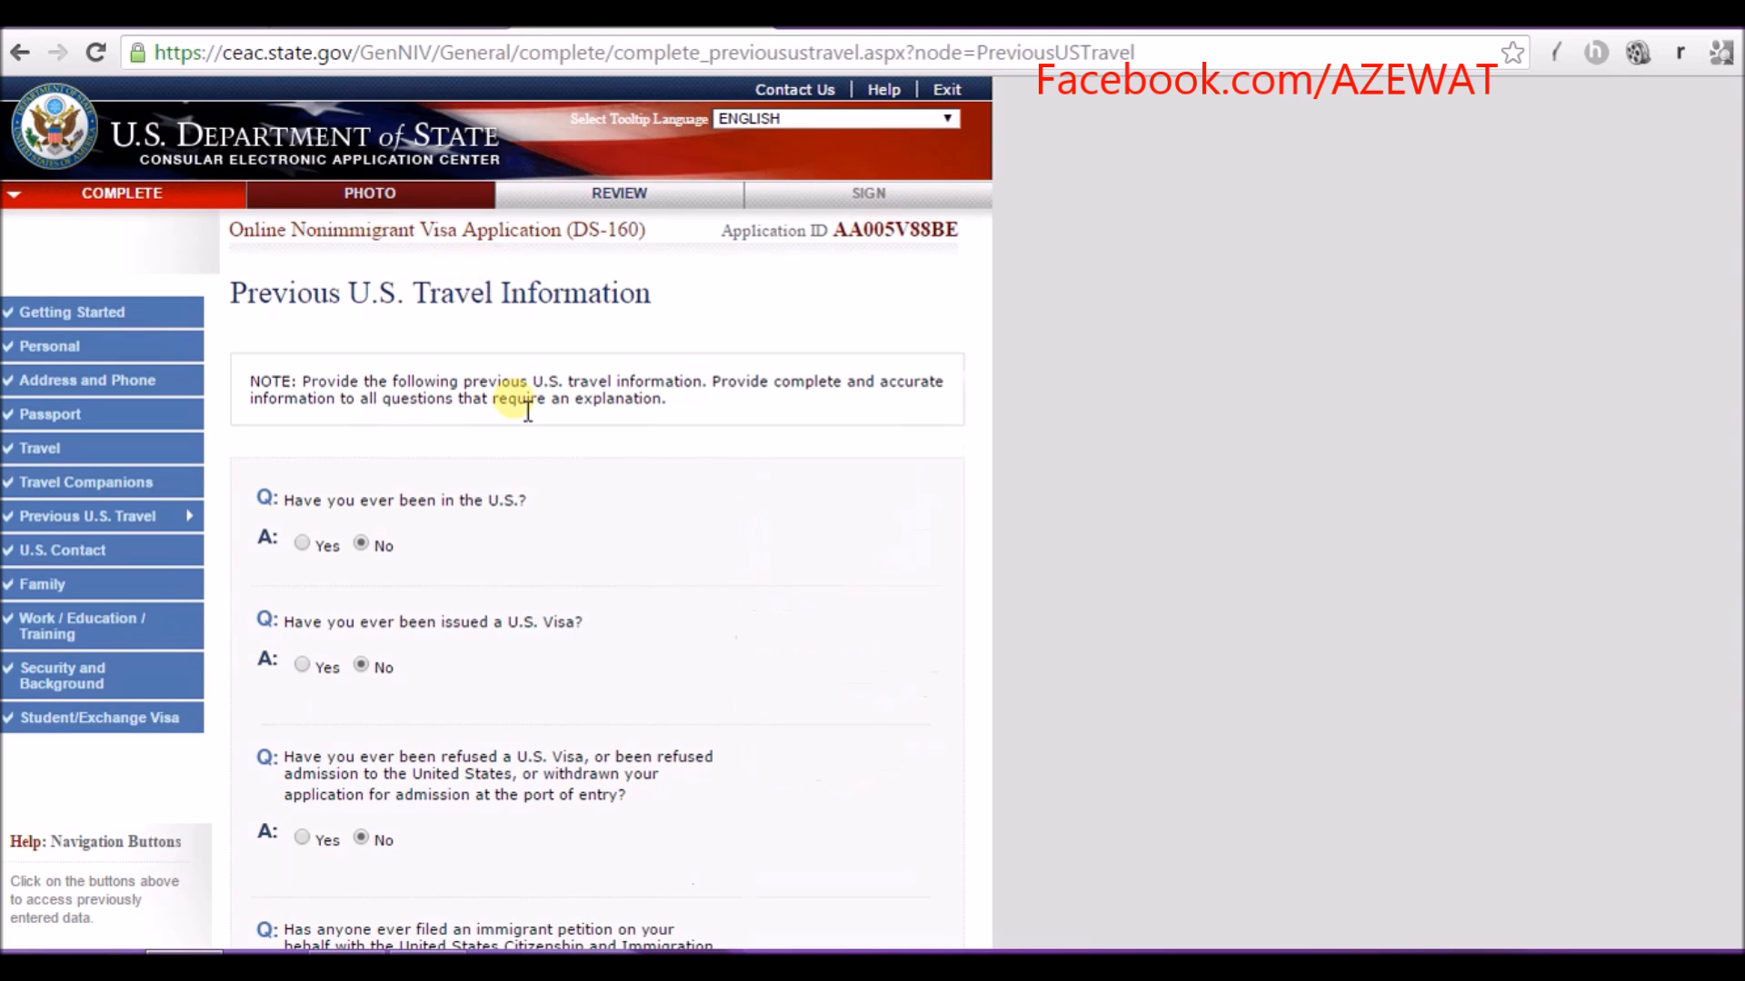
- Keep No for the immigrant petition question and continue to the U.S. Contact page
scroll(511, 392, "down", 5)
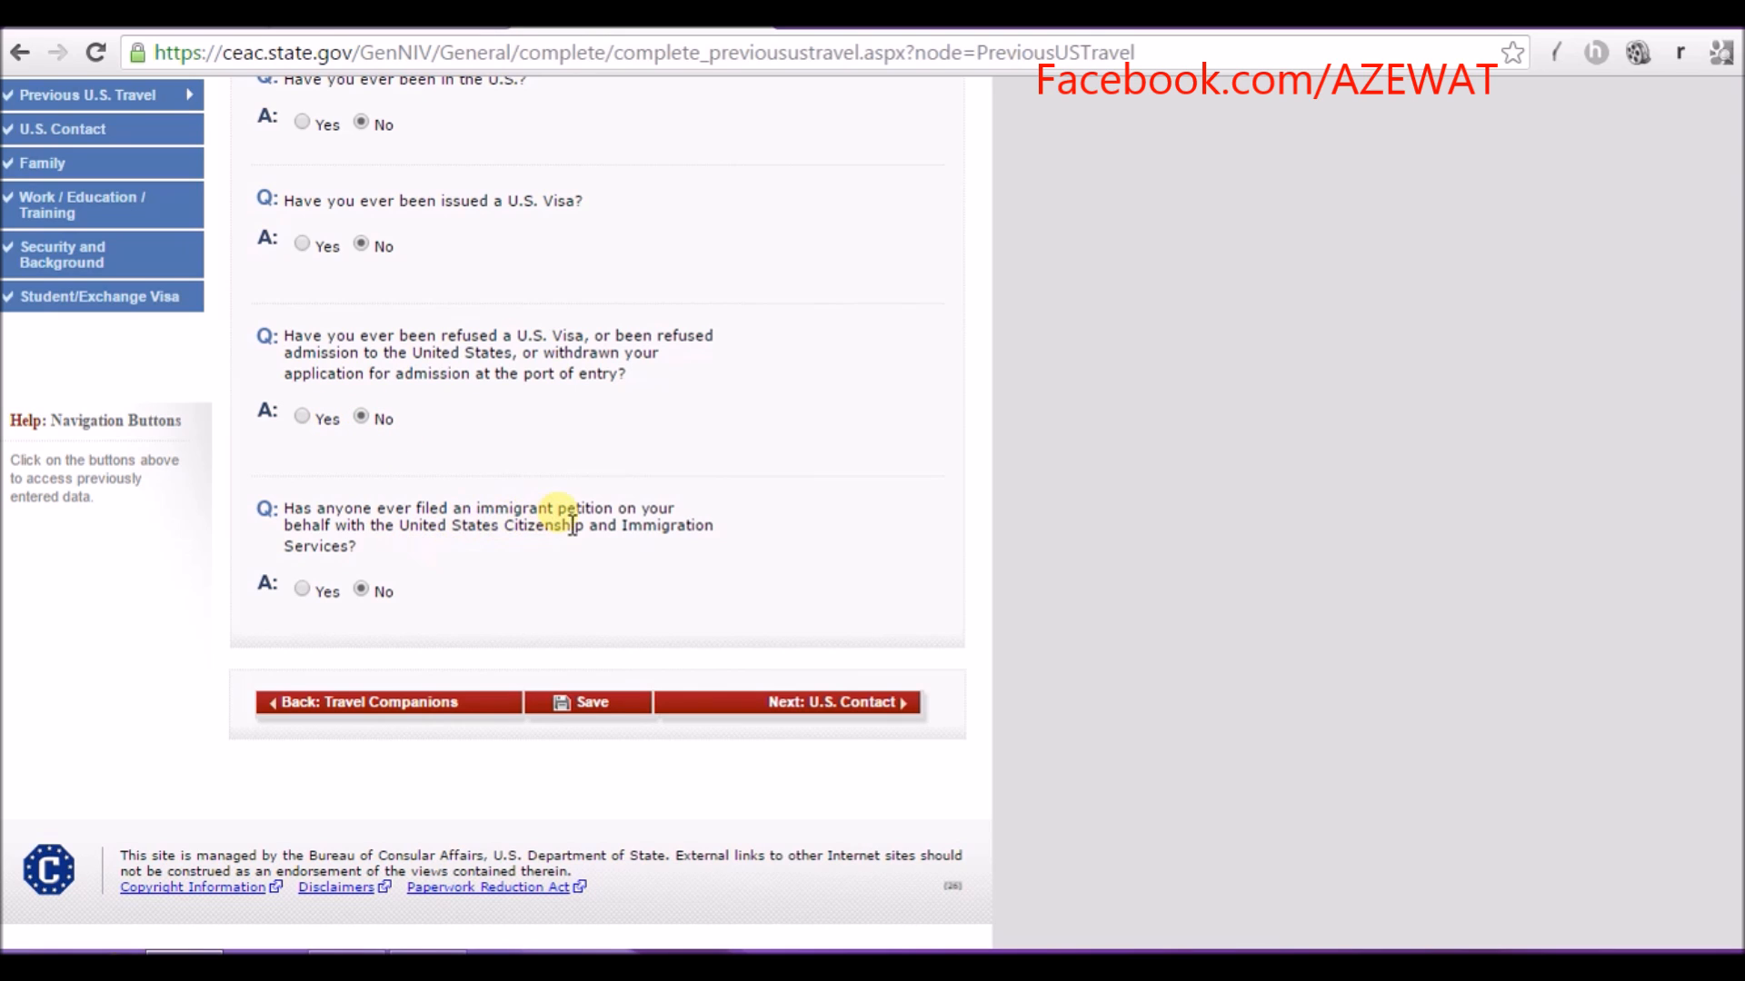
left_click_drag(361, 547, 288, 507)
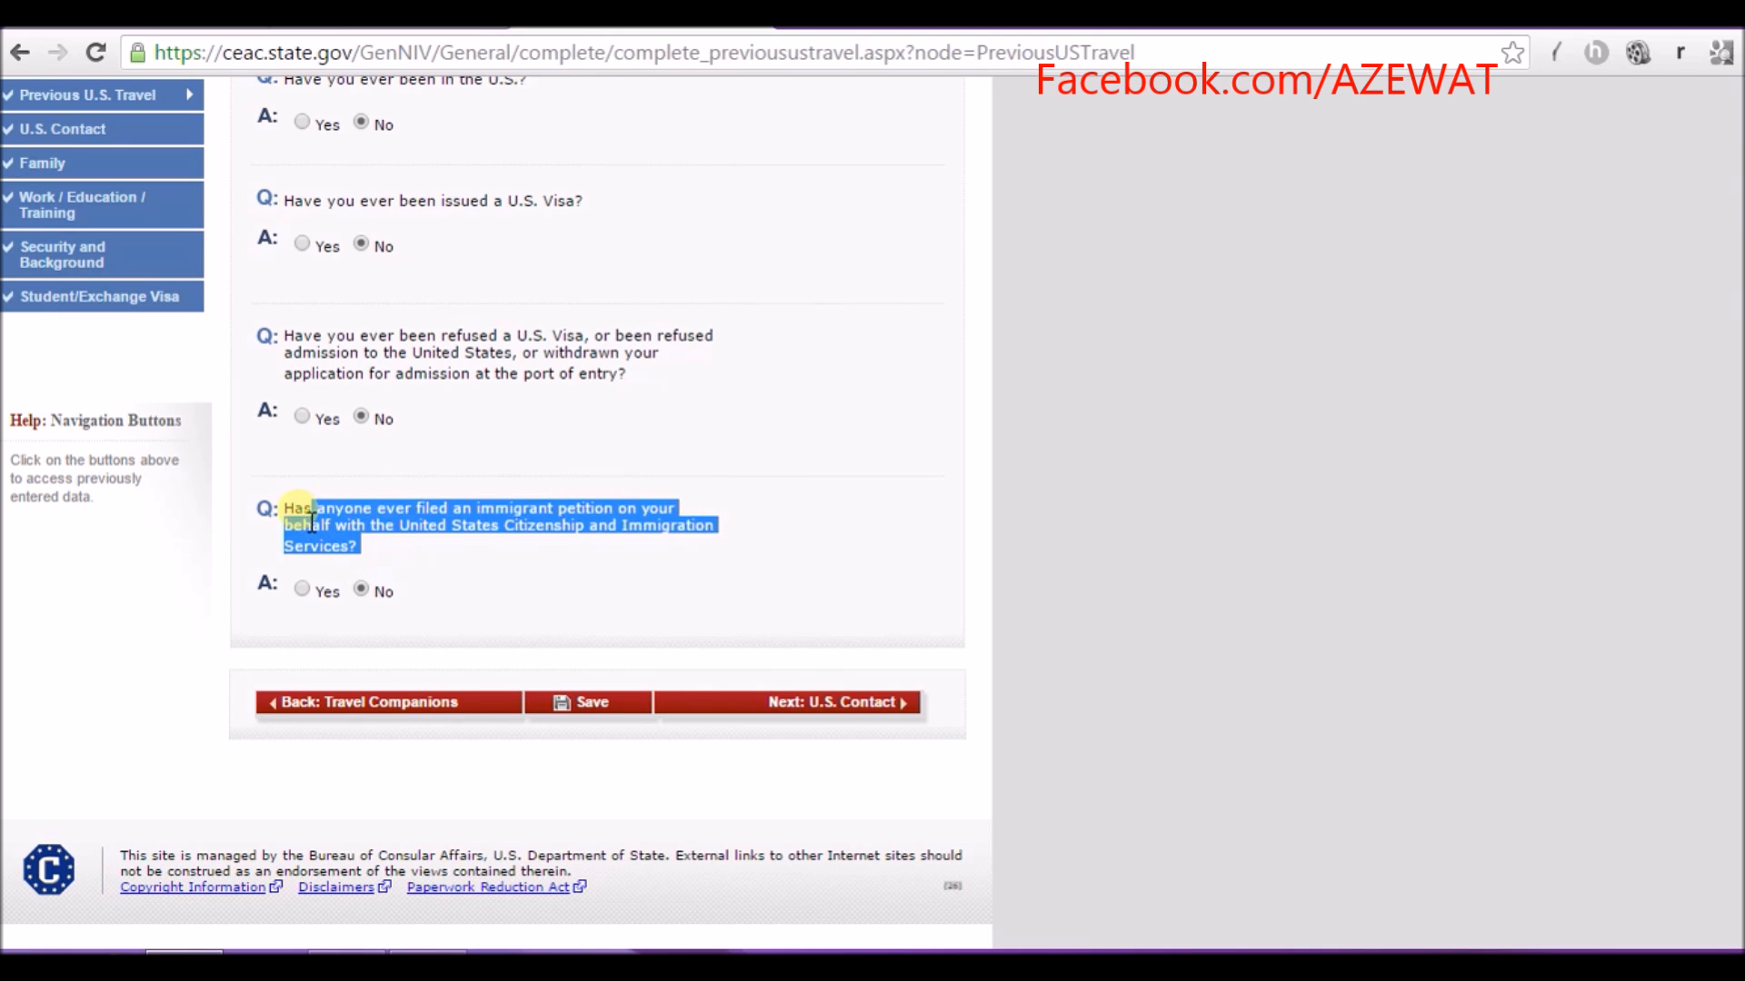
left_click(363, 589)
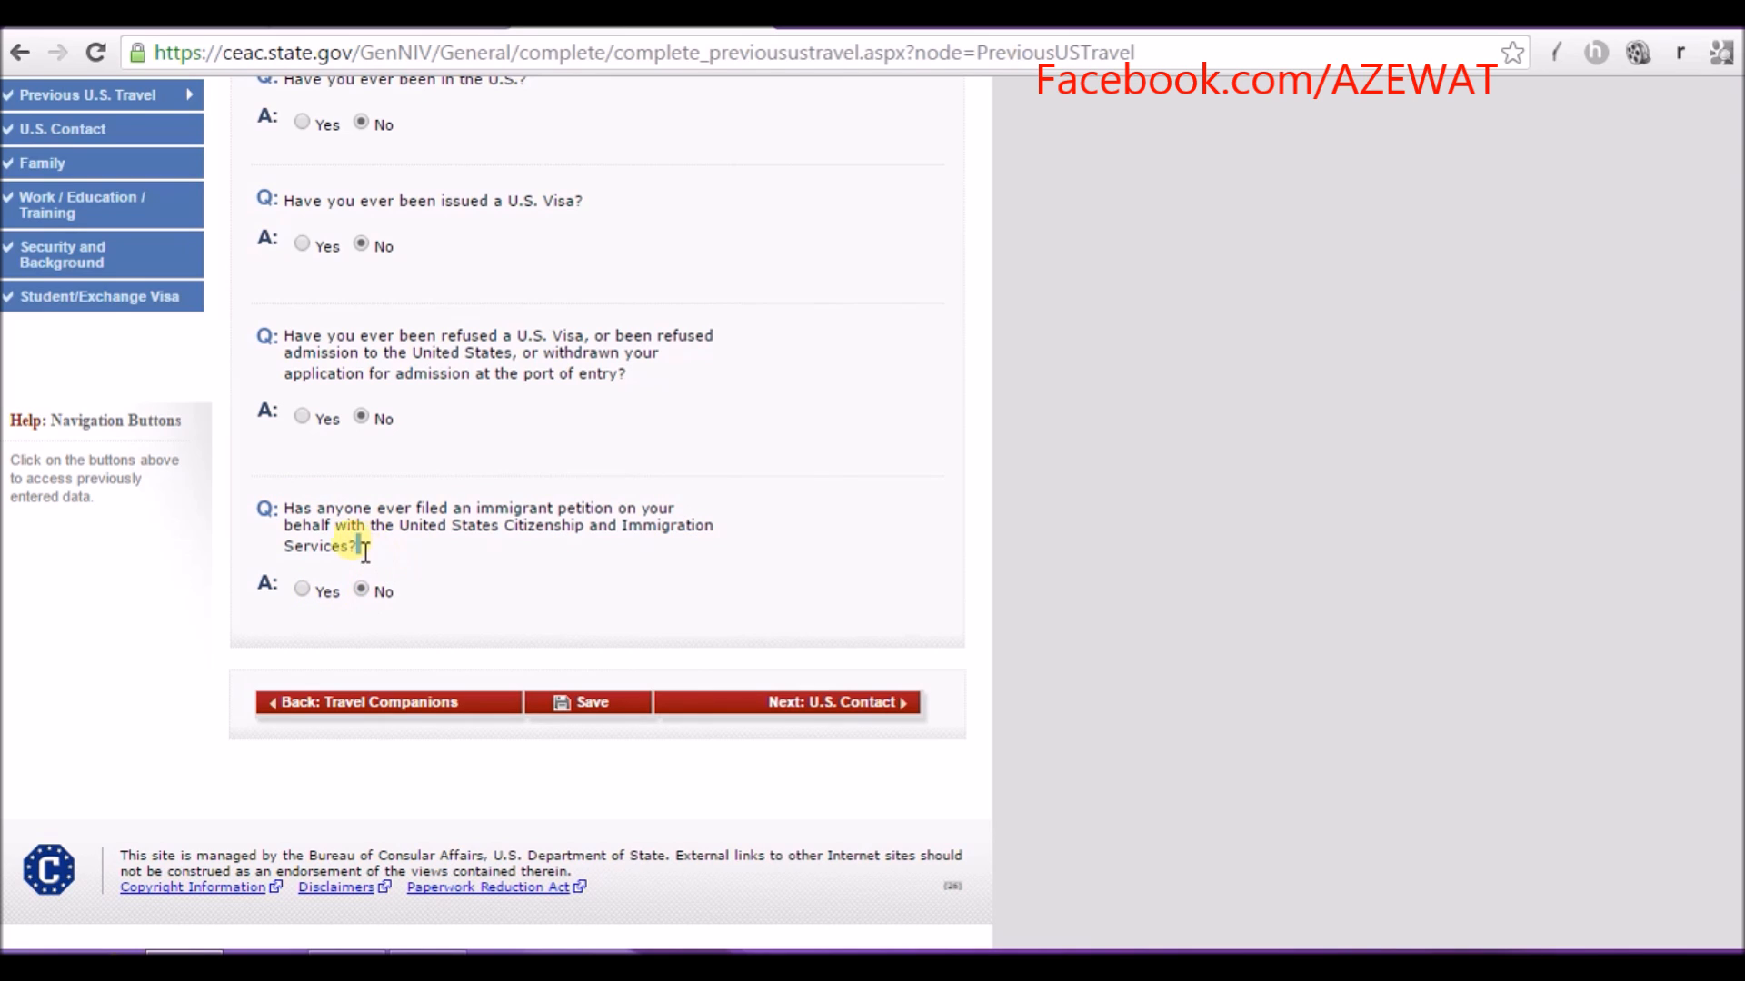
left_click_drag(360, 547, 327, 525)
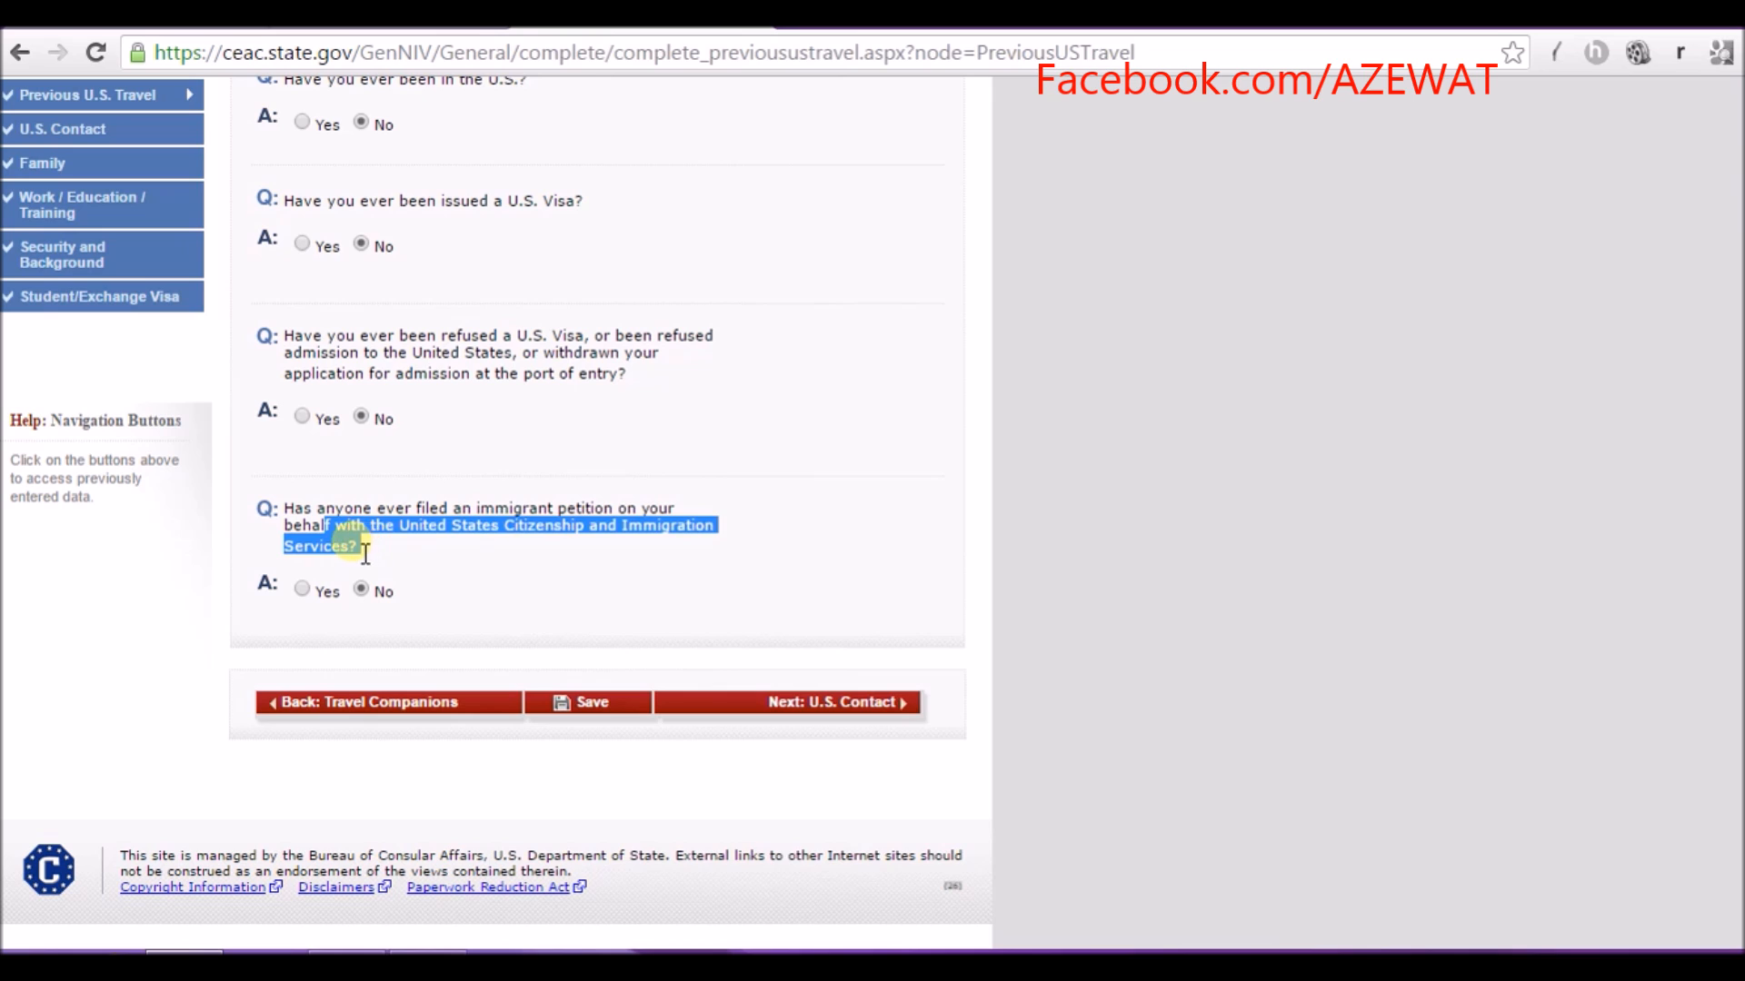
left_click(363, 549)
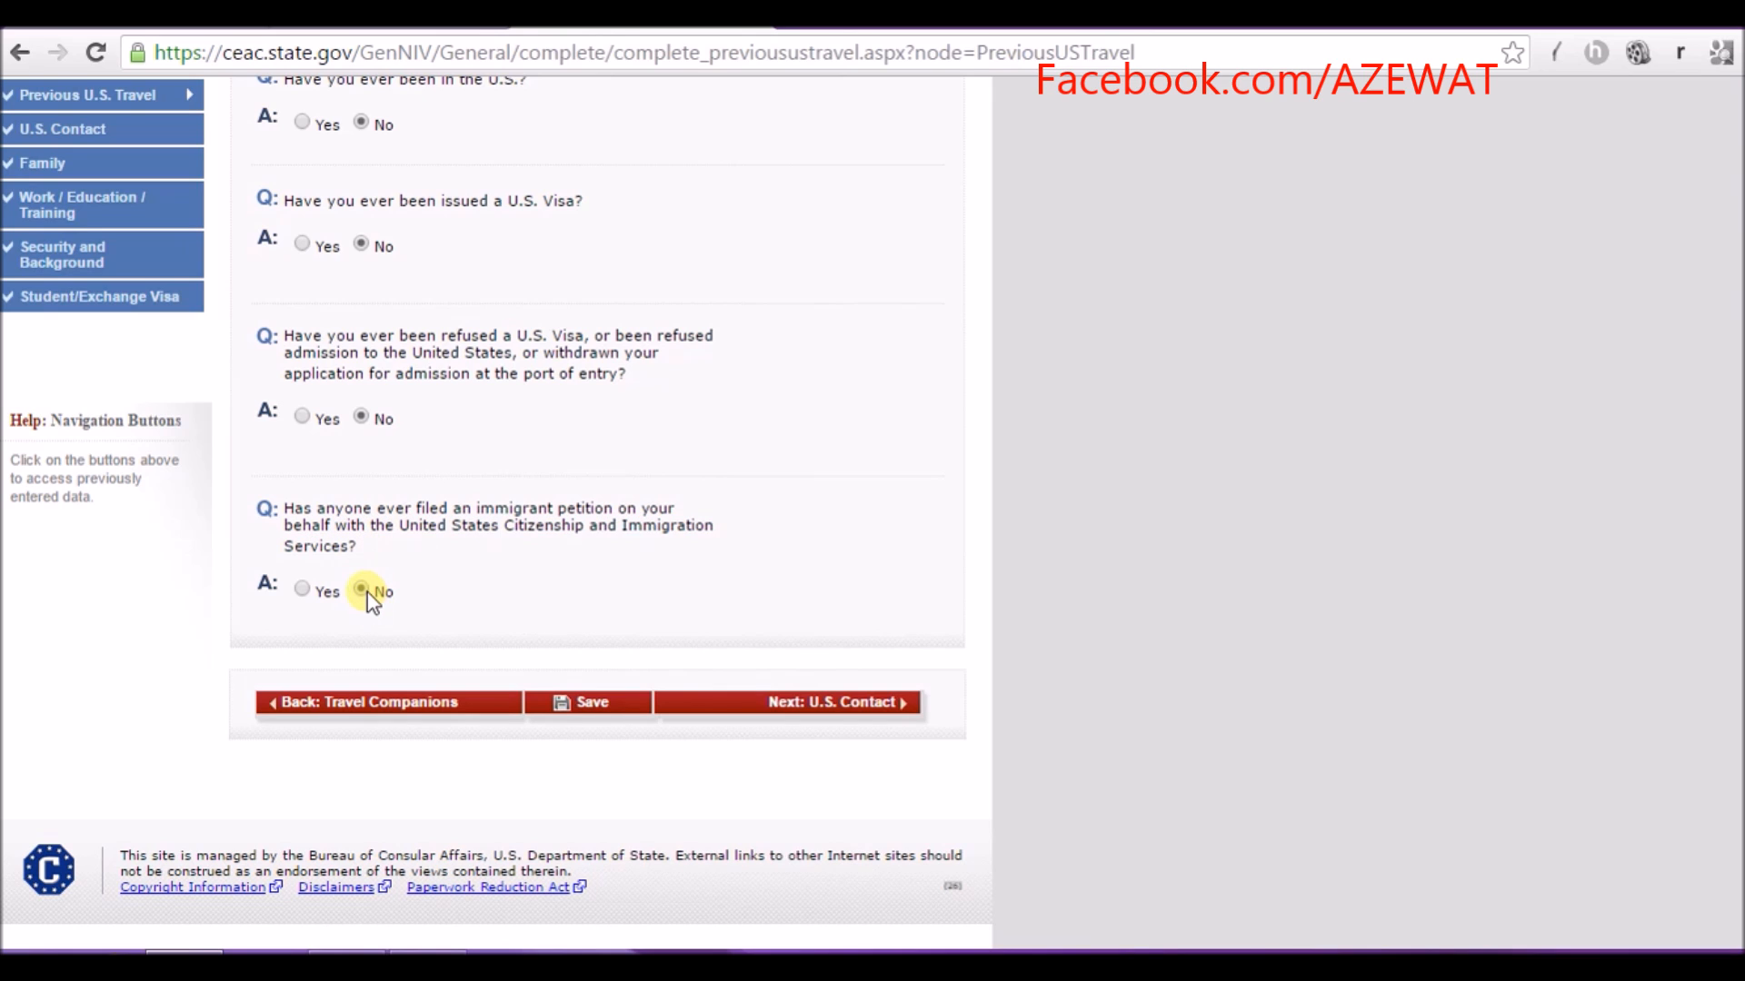
left_click(863, 707)
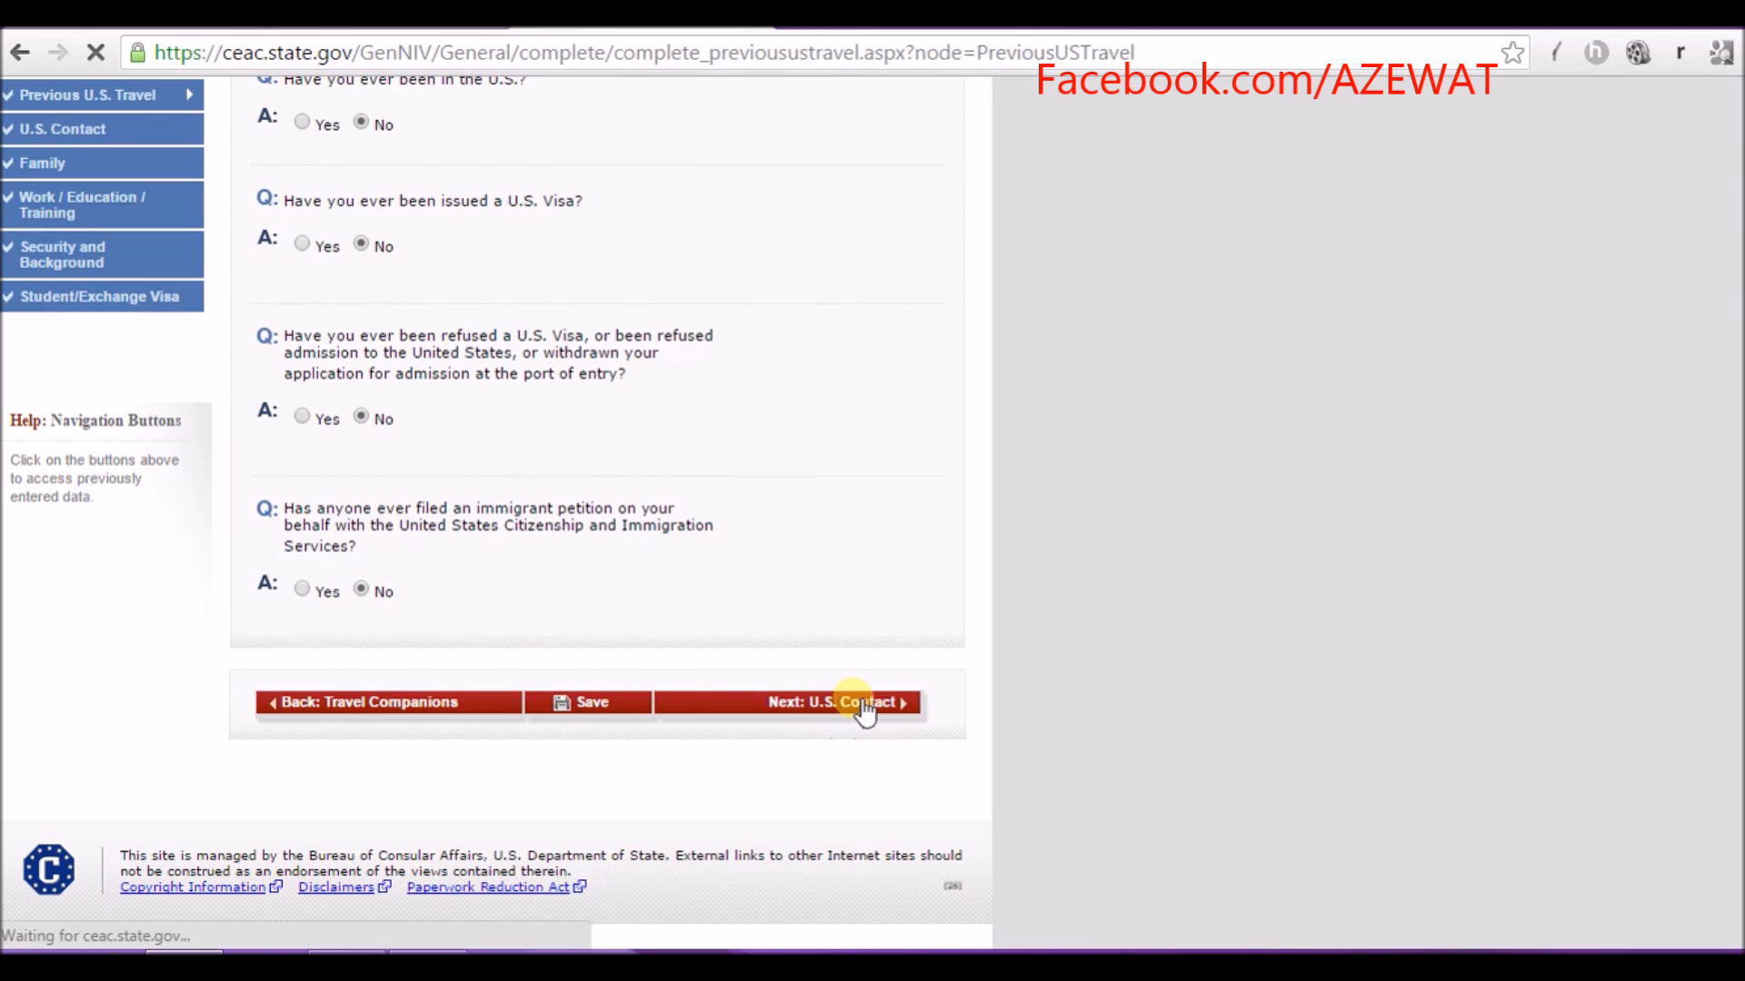
- Check the U.S. contact person and organization name fields, and keep EMPLOYER as the contact's relationship
scroll(454, 345, "down", 1)
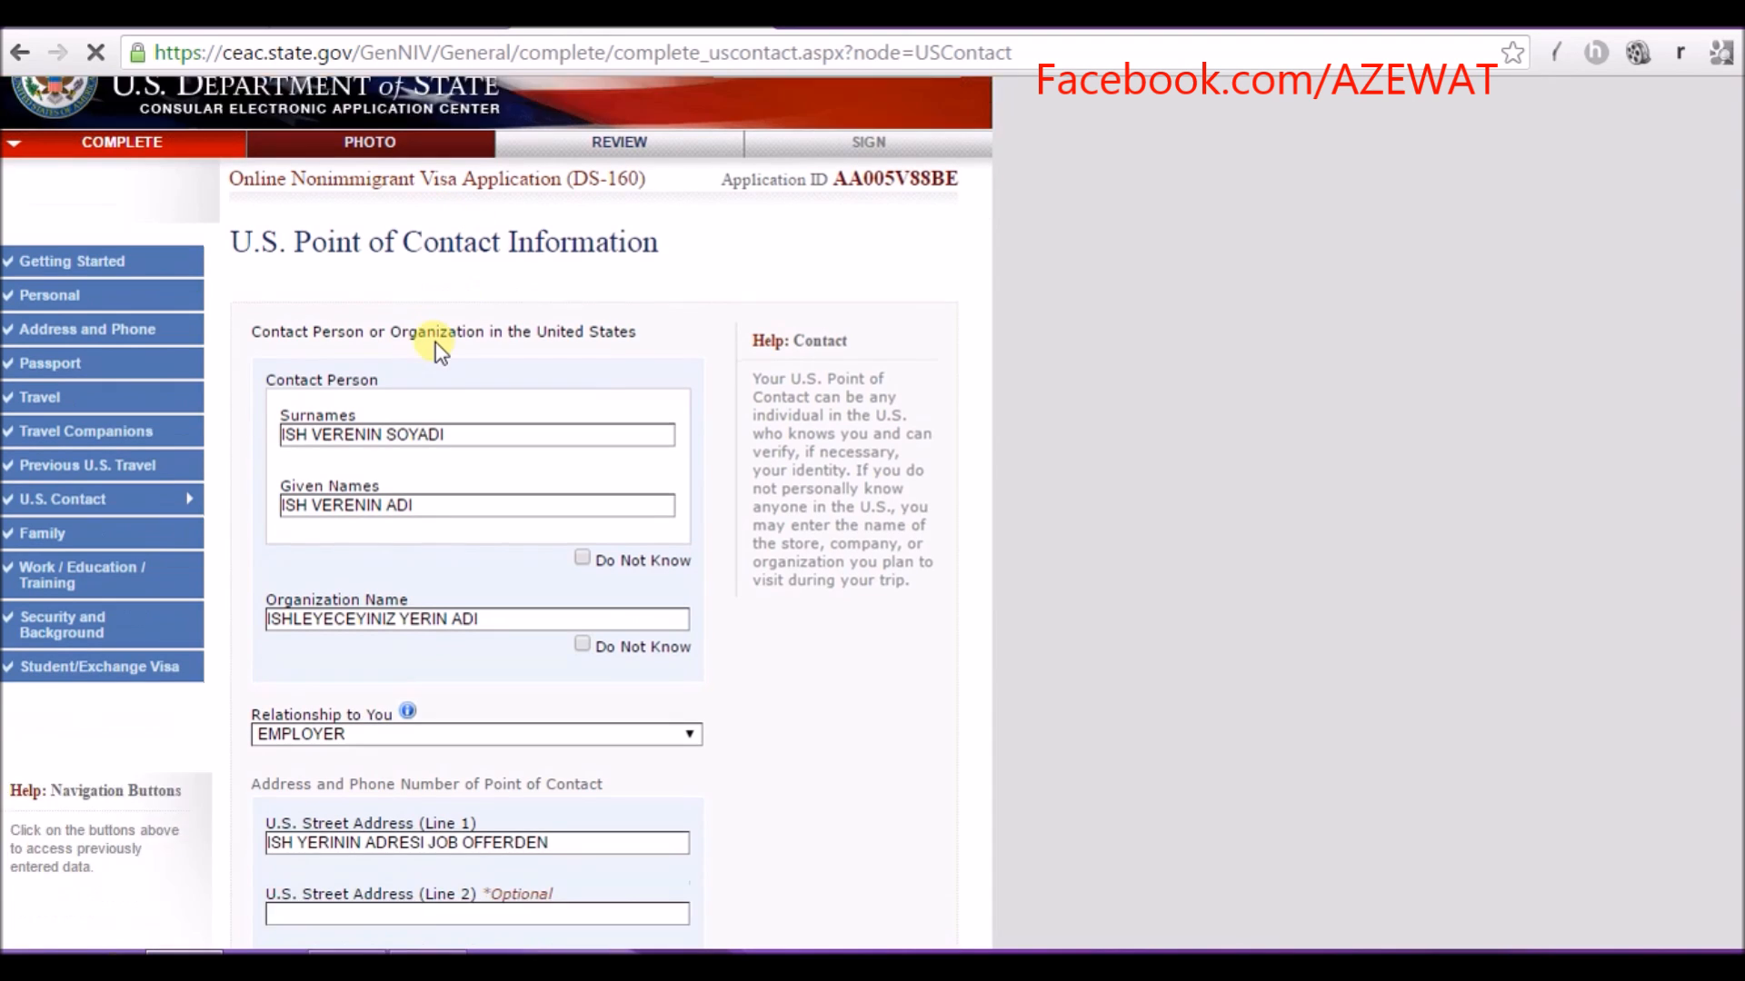
scroll(435, 341, "down", 2)
scroll(434, 339, "up", 1)
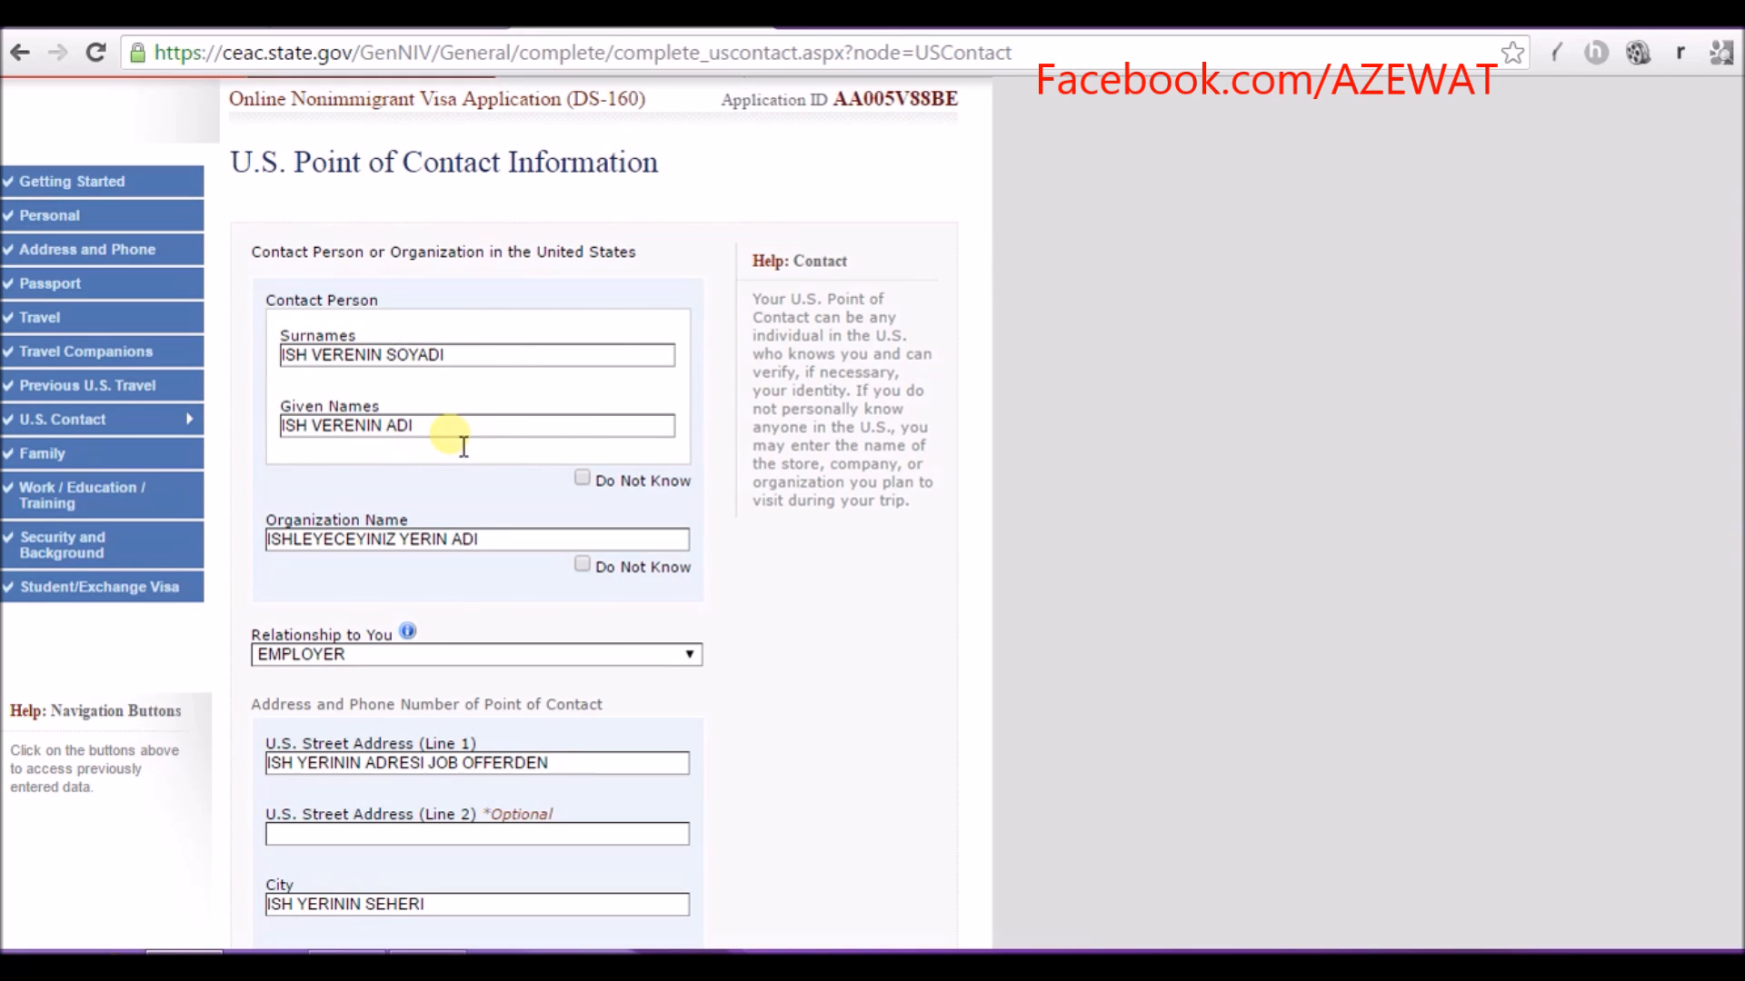
scroll(496, 445, "down", 2)
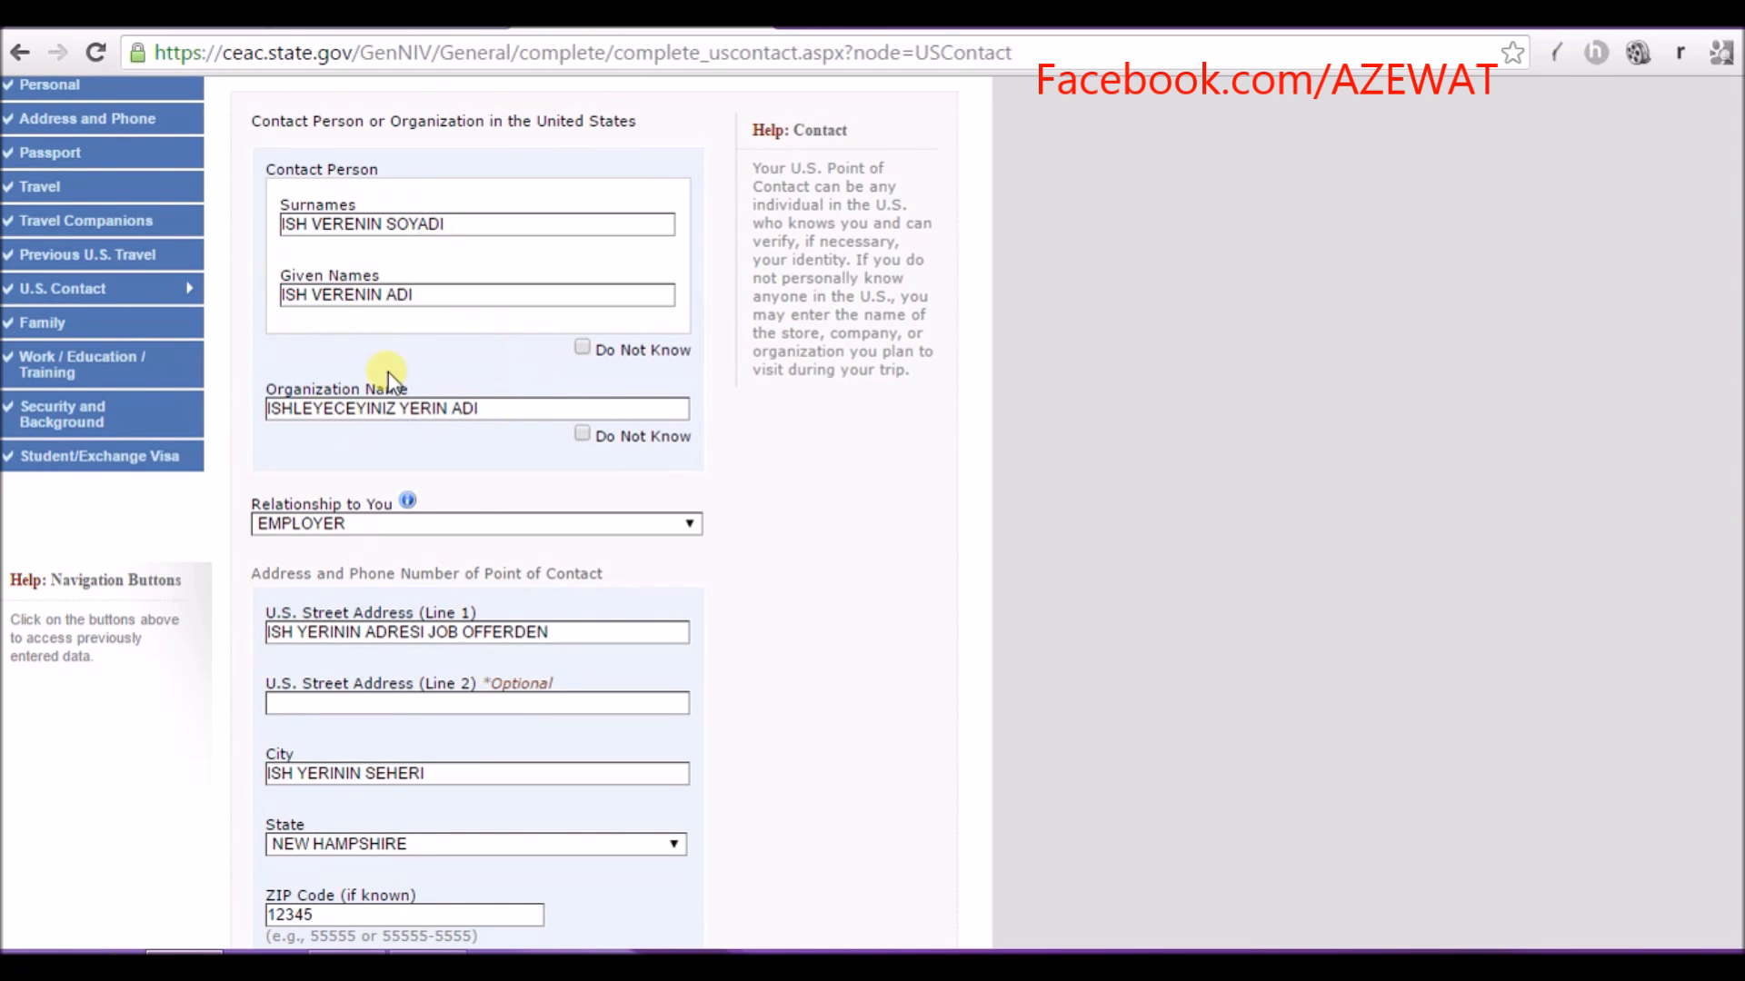
scroll(330, 326, "down", 2)
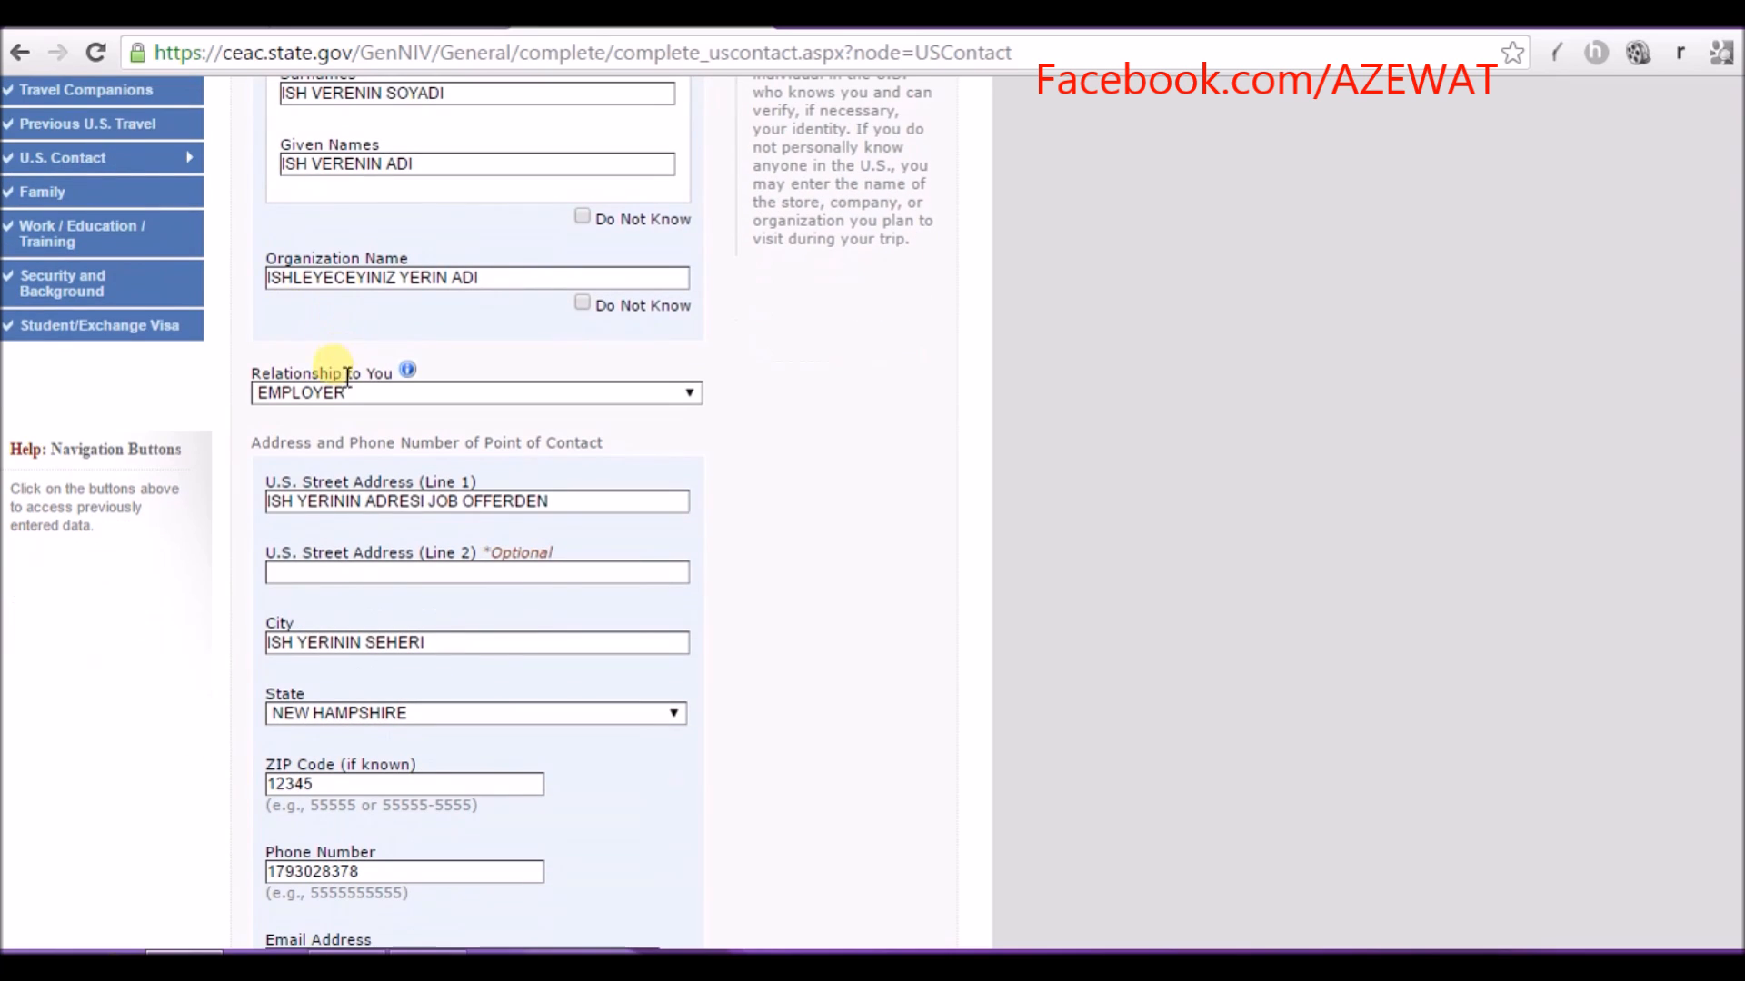
left_click(417, 396)
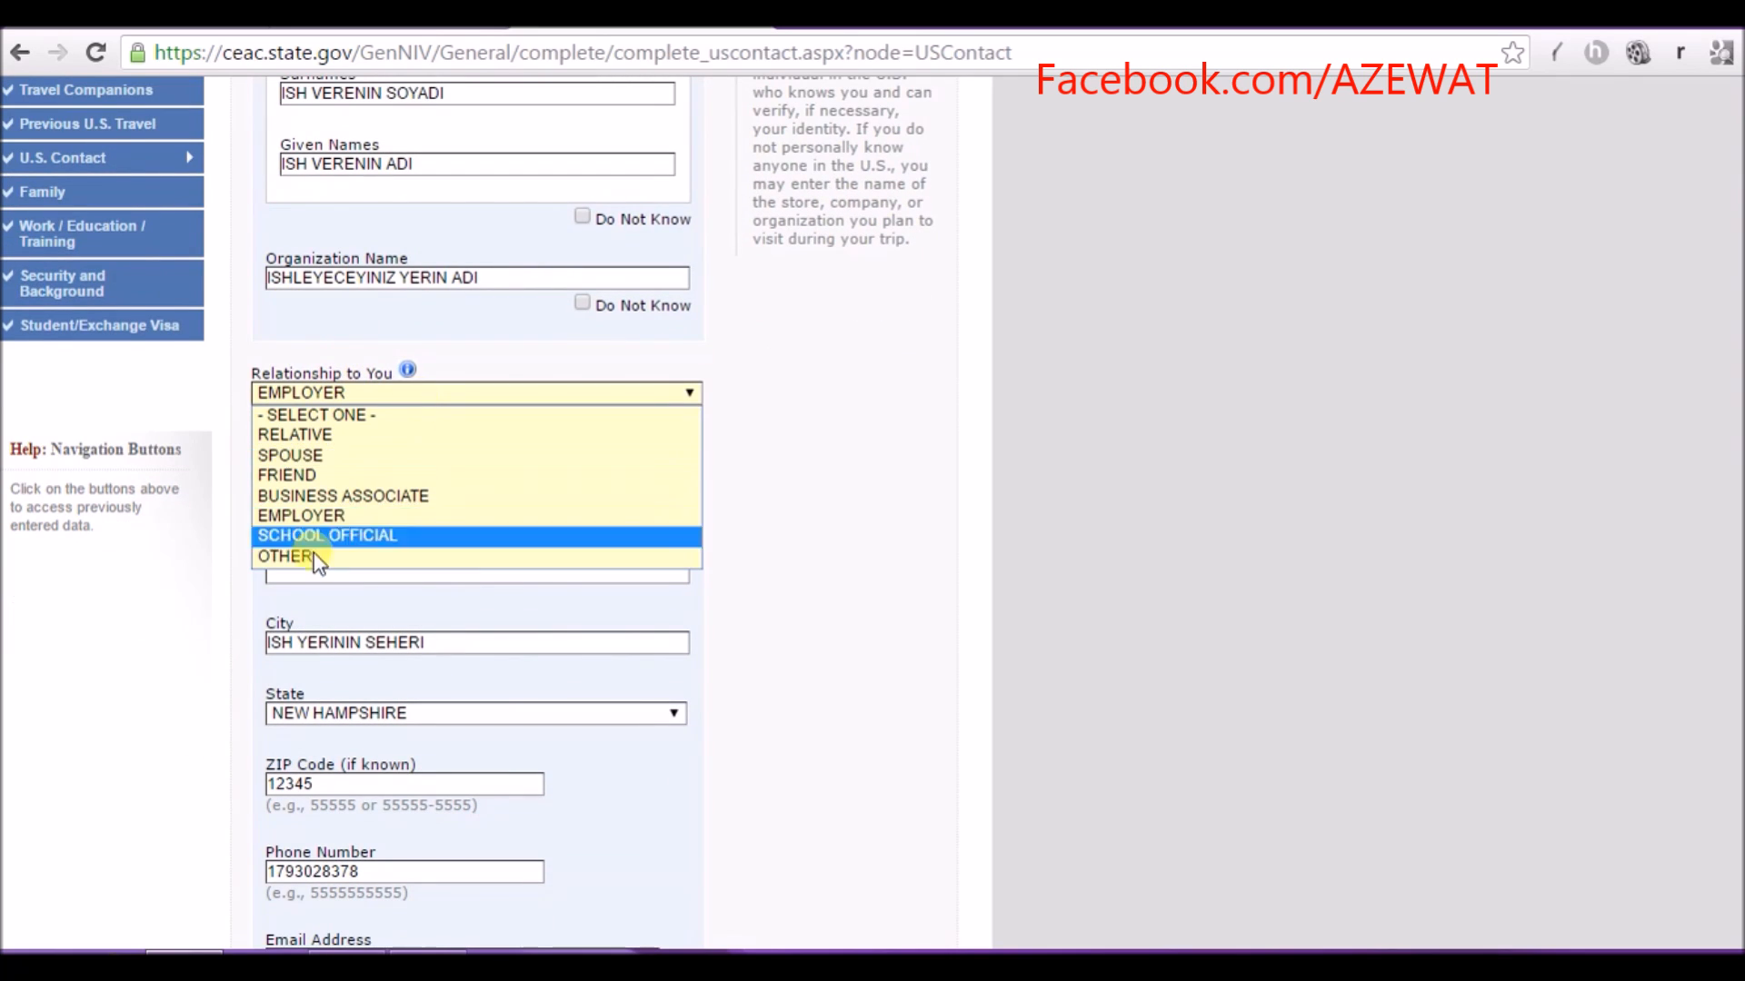
left_click(335, 513)
- Check the U.S. contact's address, phone and email fields, and continue to the Family page
scroll(420, 338, "down", 1)
scroll(423, 335, "down", 2)
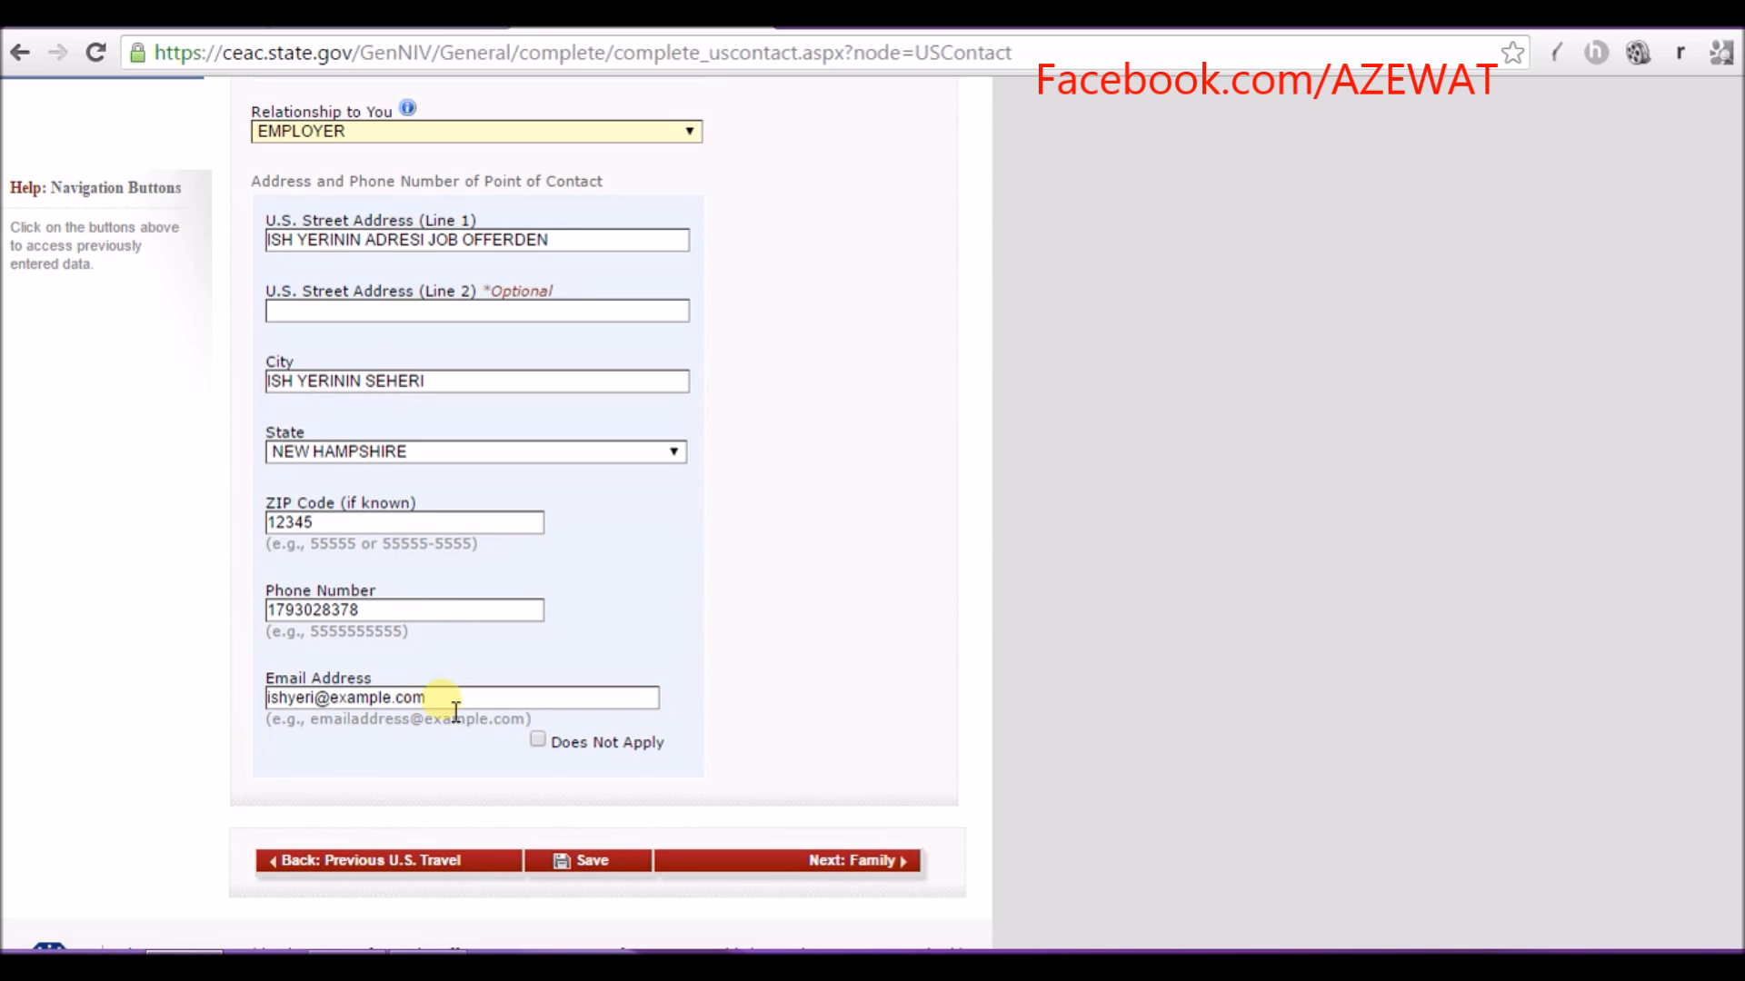
scroll(526, 643, "up", 5)
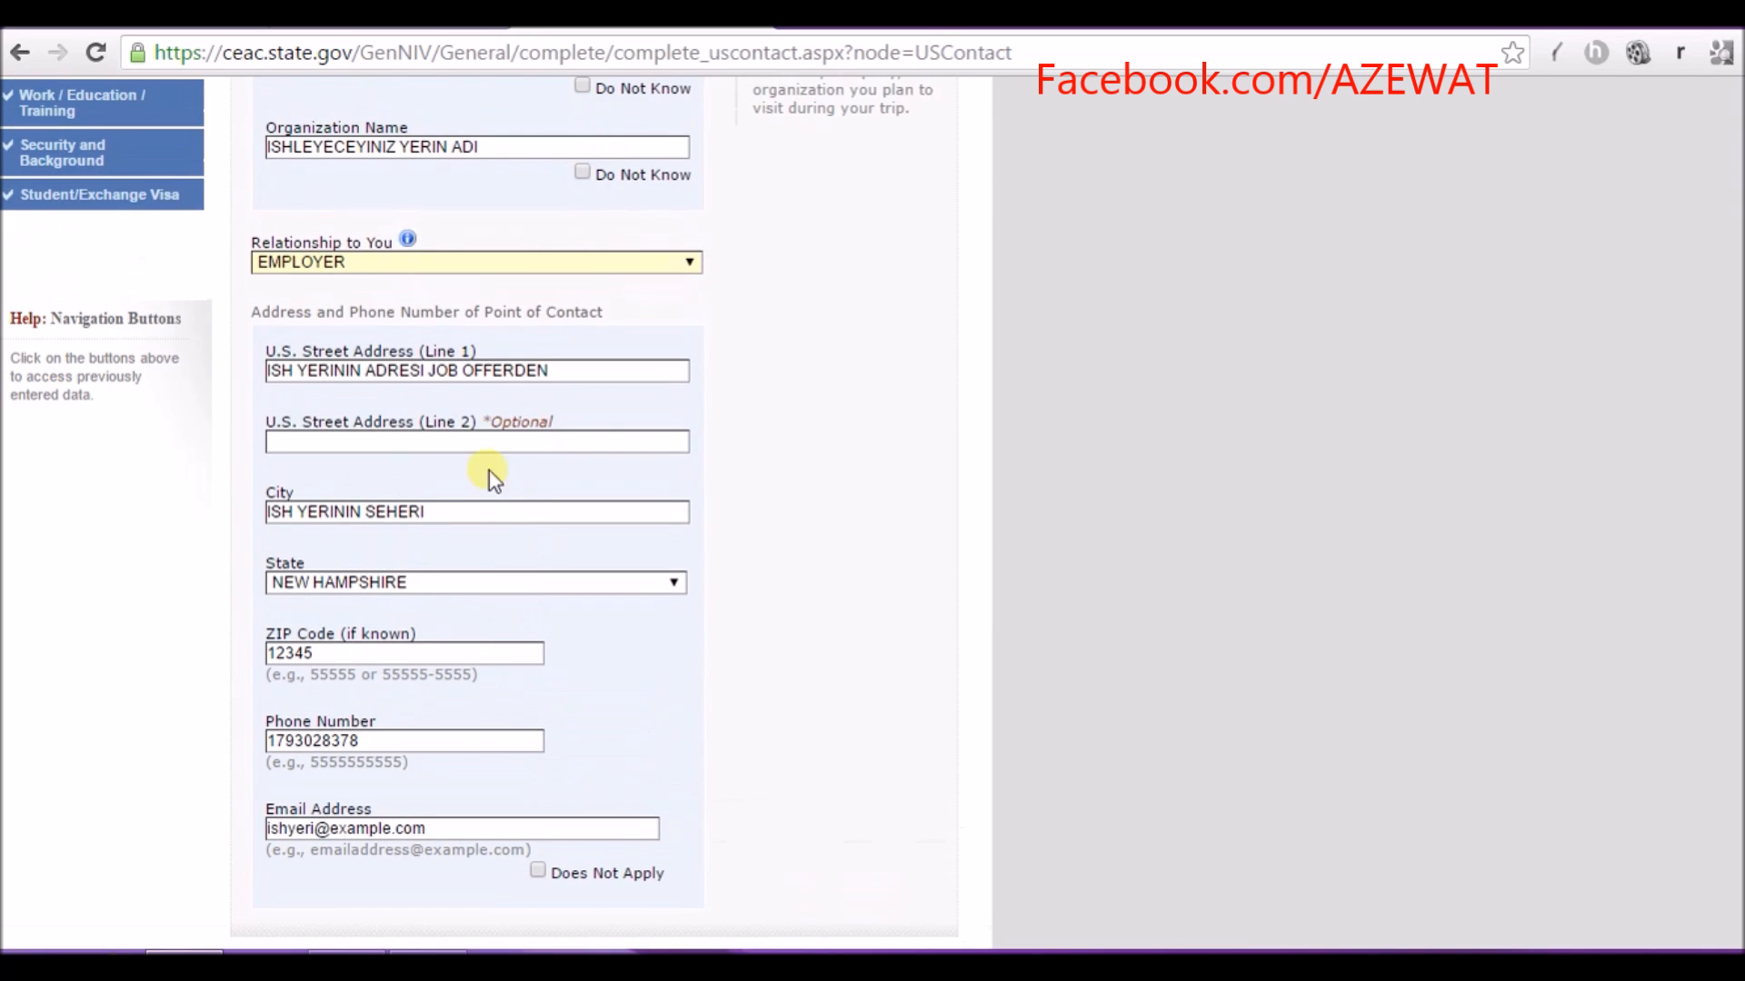
scroll(535, 268, "down", 6)
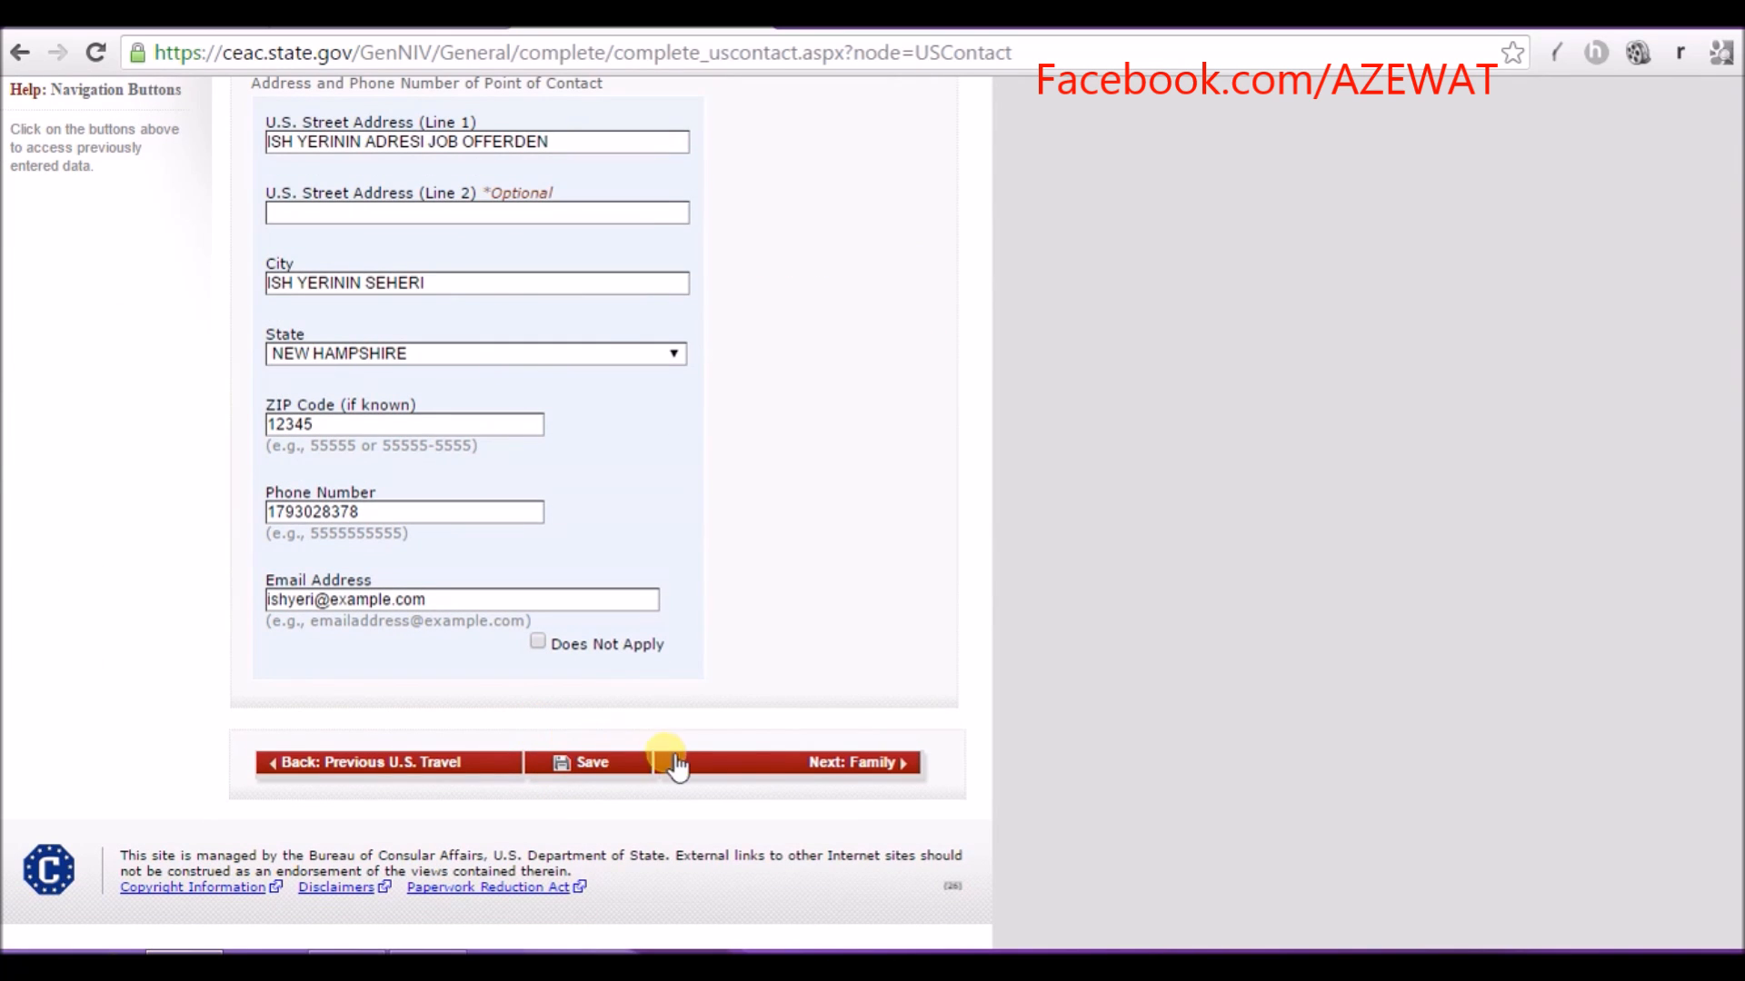
left_click(830, 778)
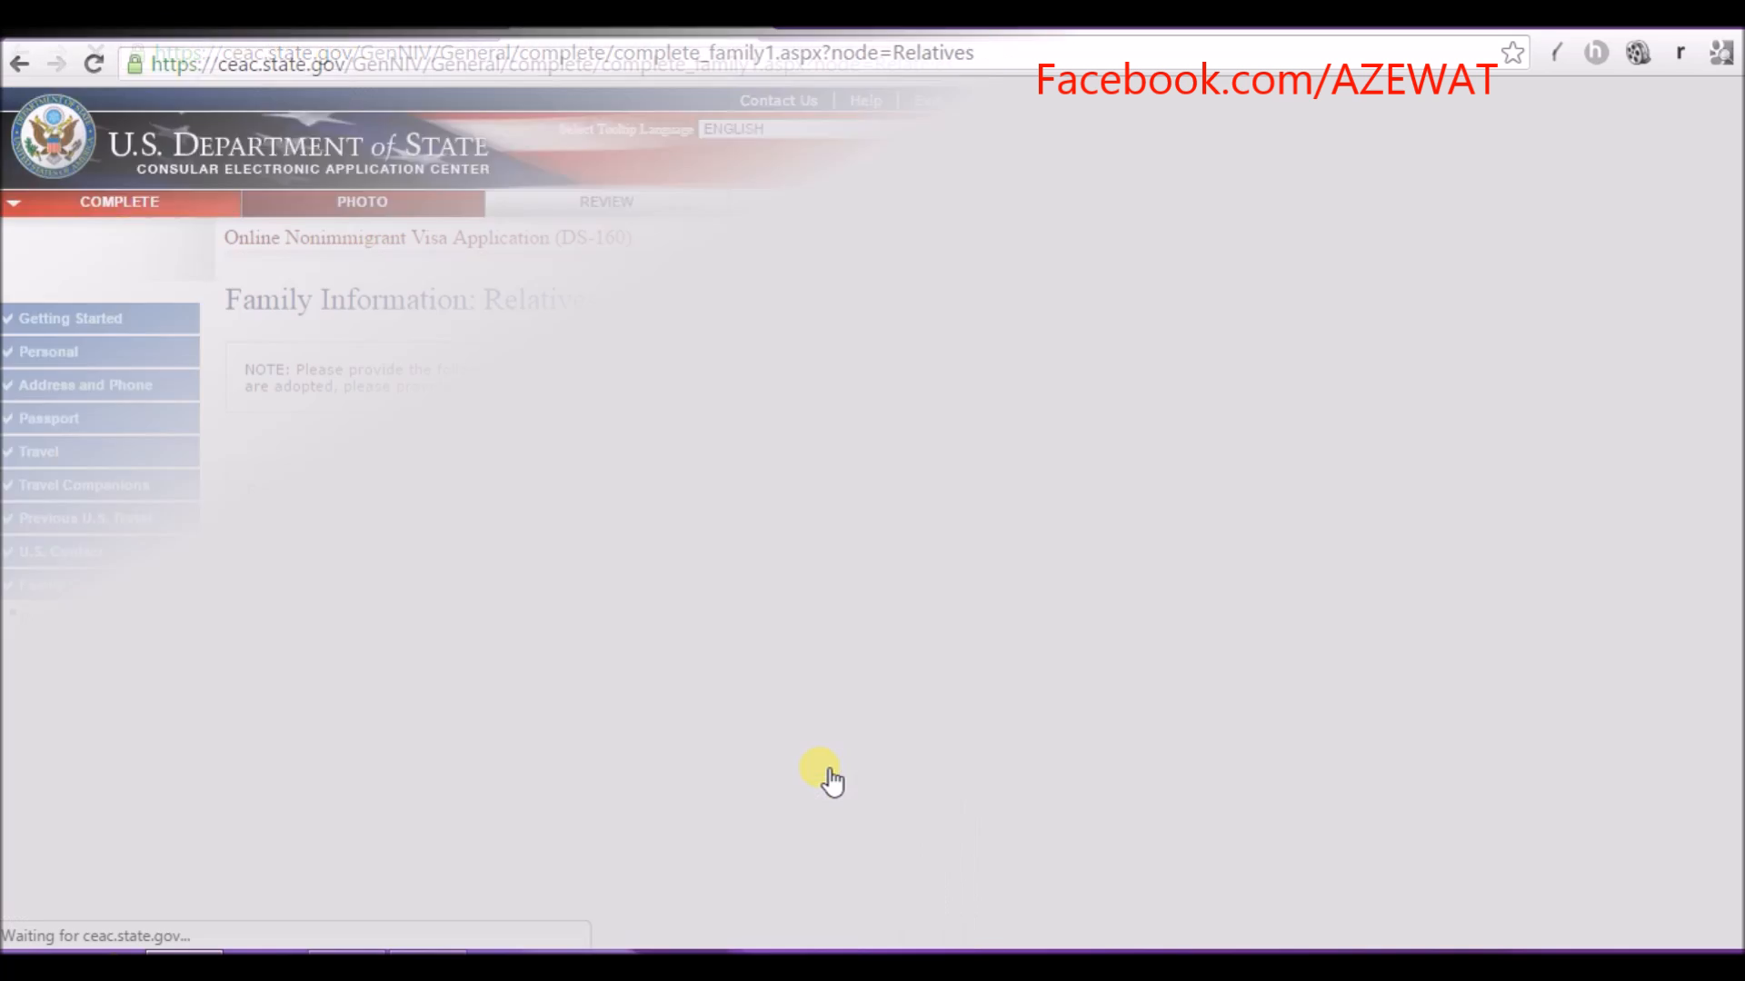
- Examine the father's and mother's name and date of birth fields and whether each parent is in the U.S
scroll(579, 350, "down", 1)
scroll(582, 362, "down", 1)
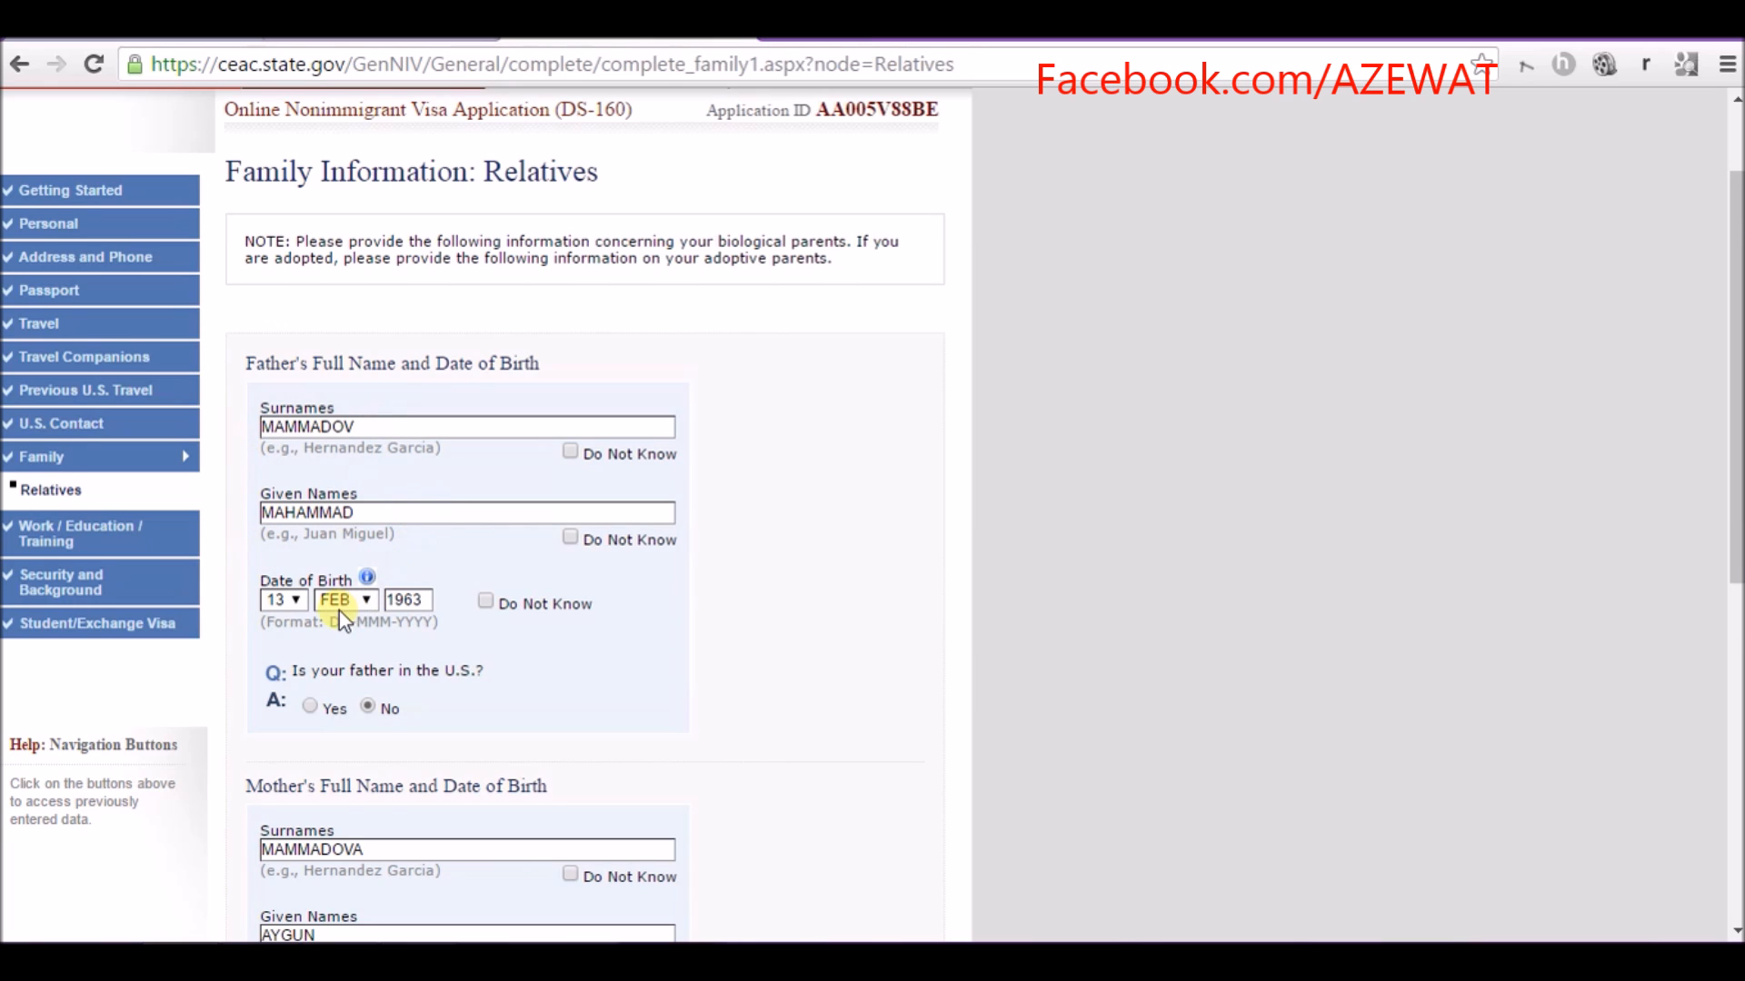
scroll(339, 610, "down", 1)
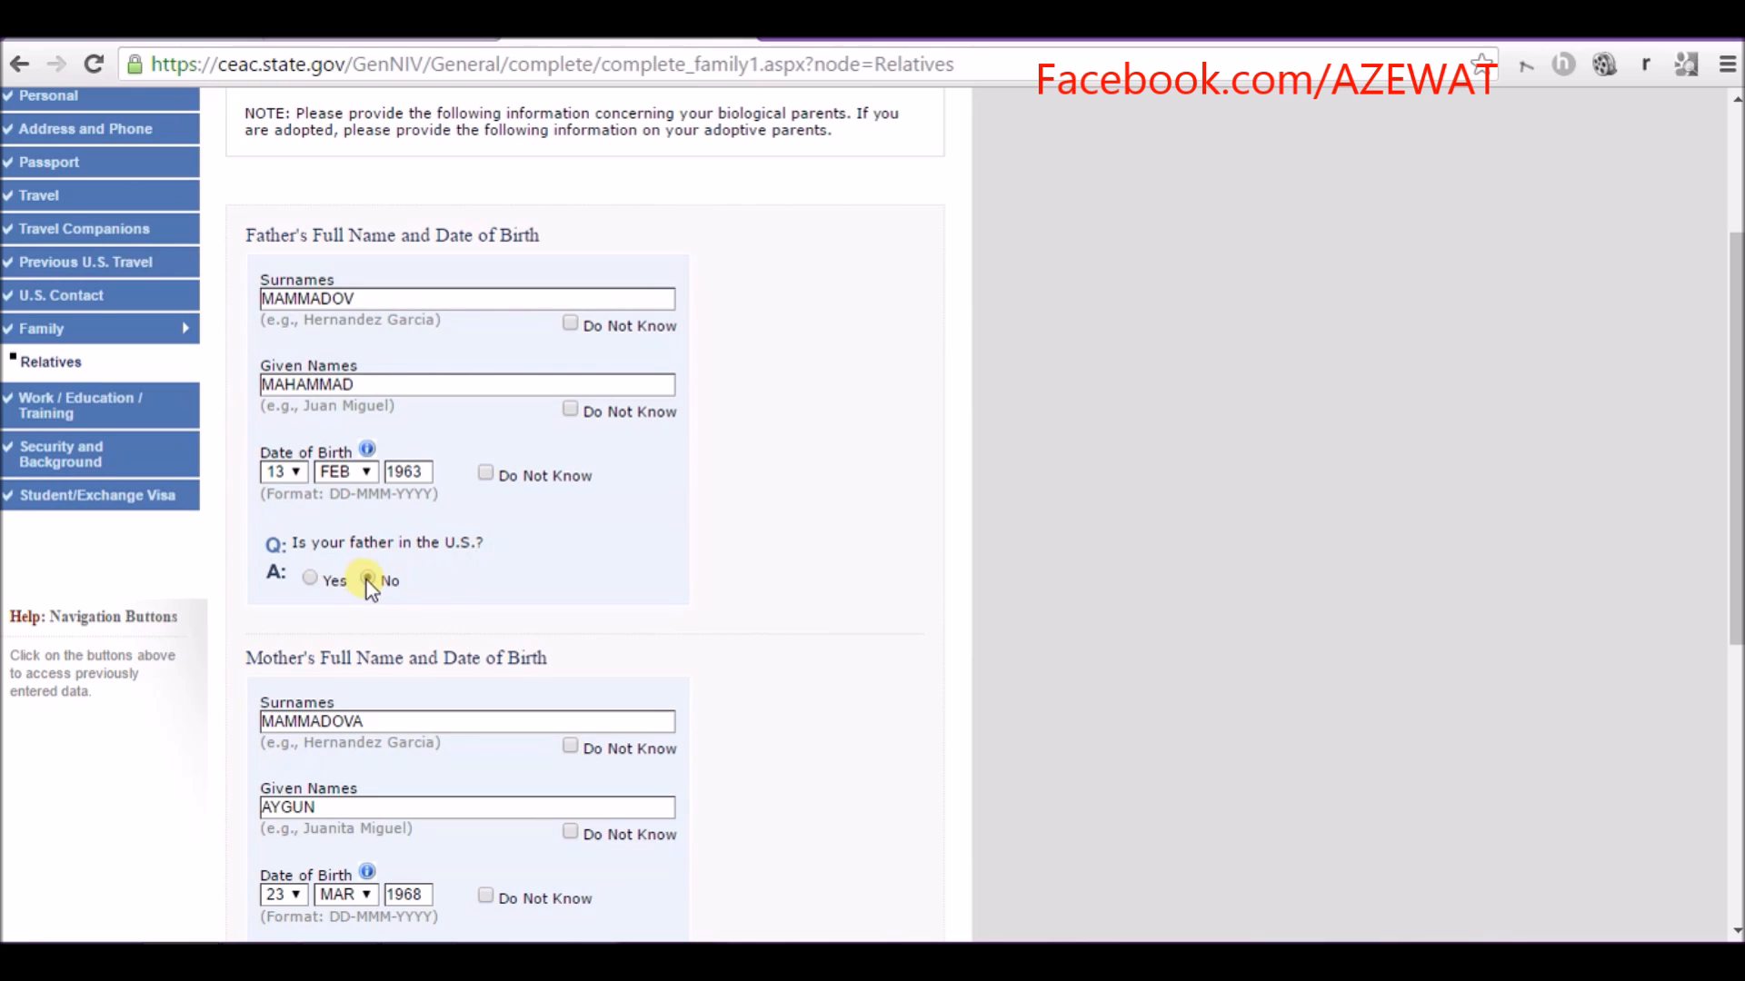
scroll(368, 589, "down", 4)
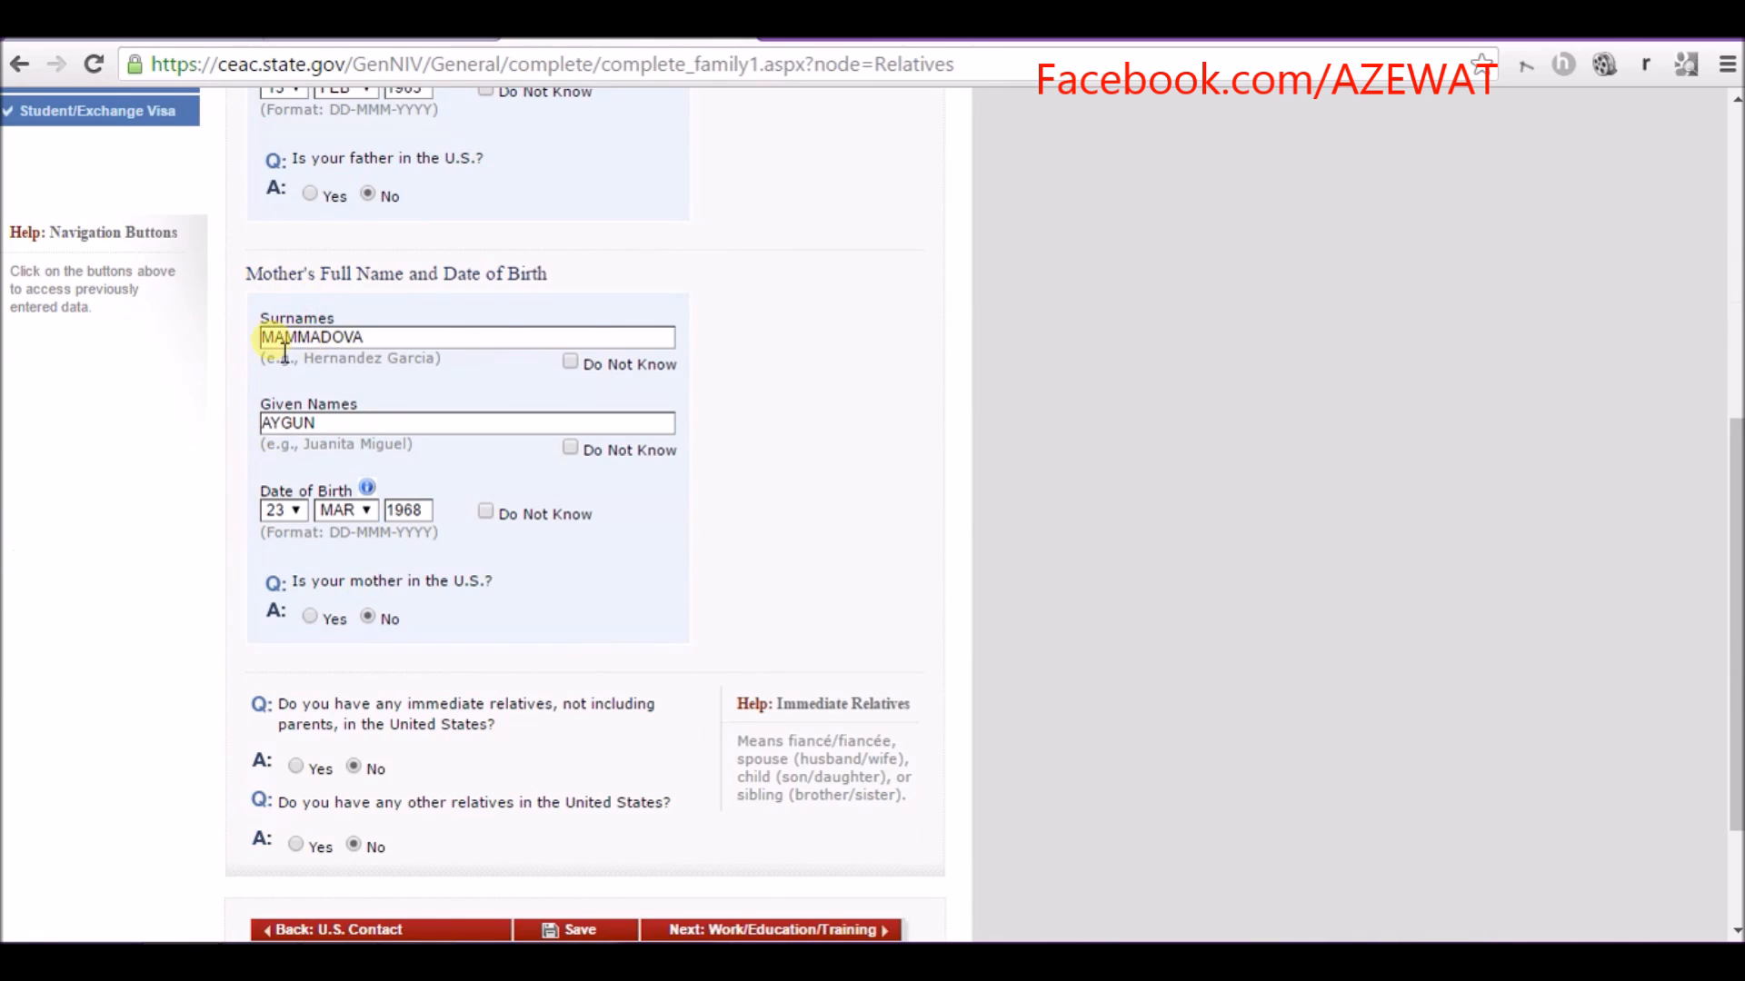
scroll(372, 496, "down", 2)
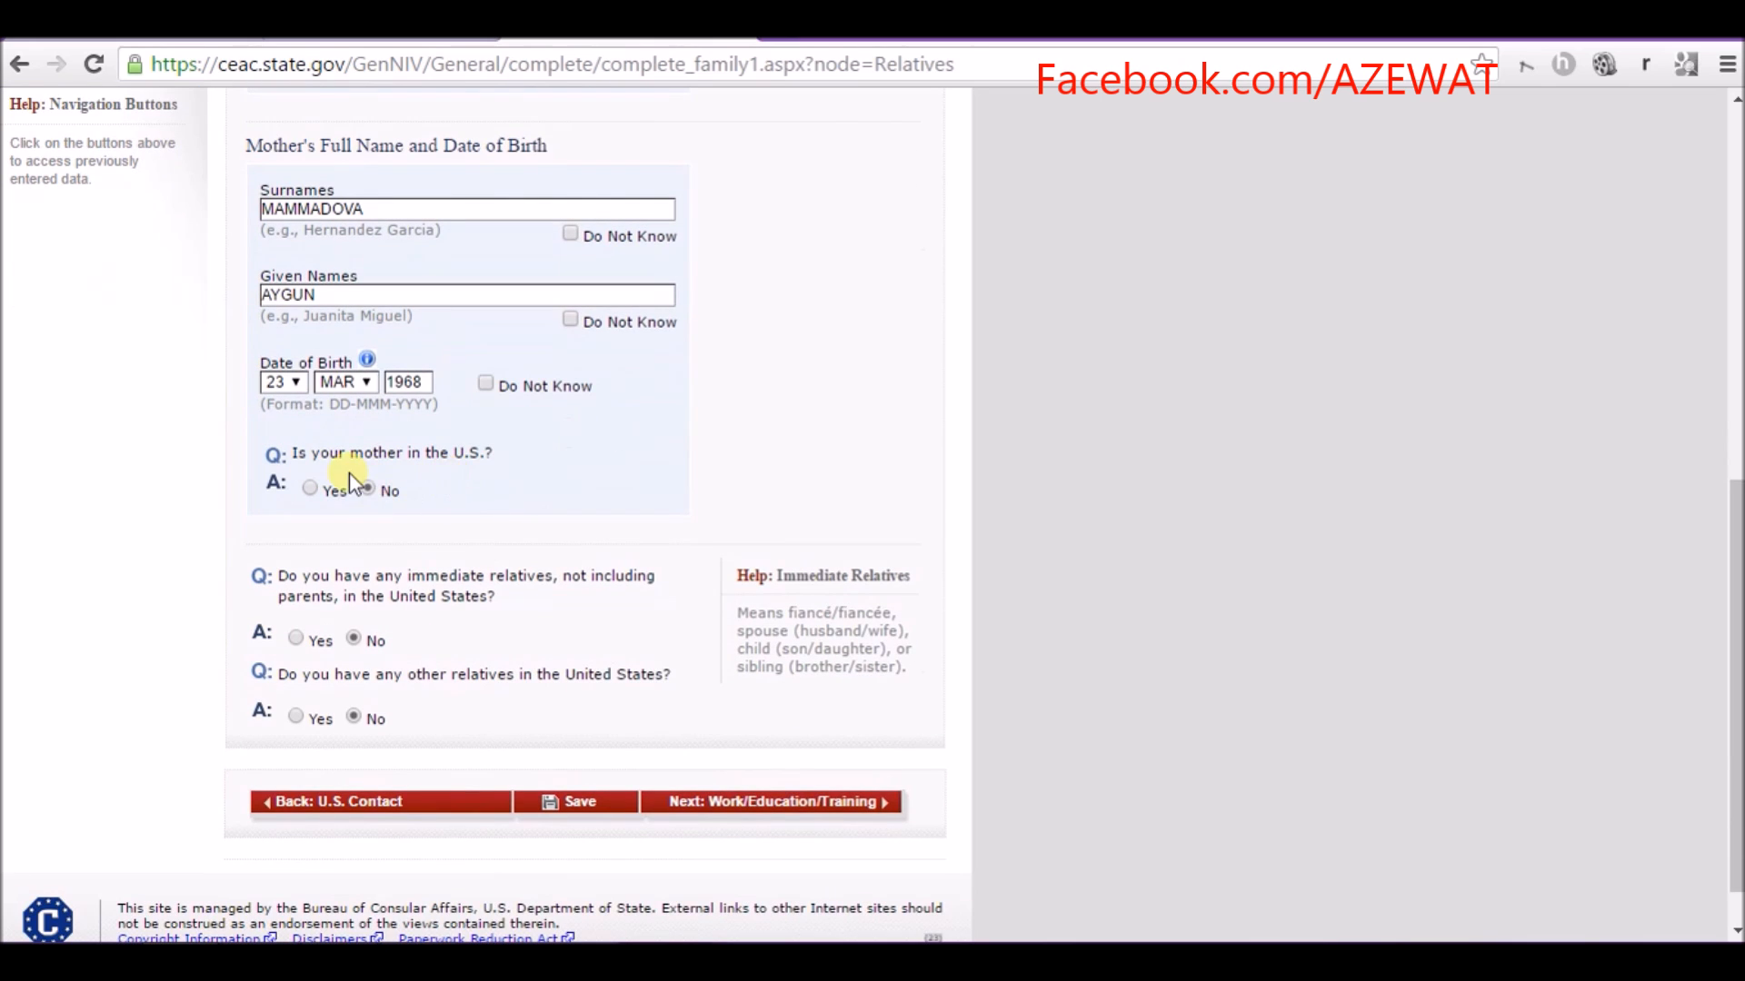
scroll(541, 568, "down", 1)
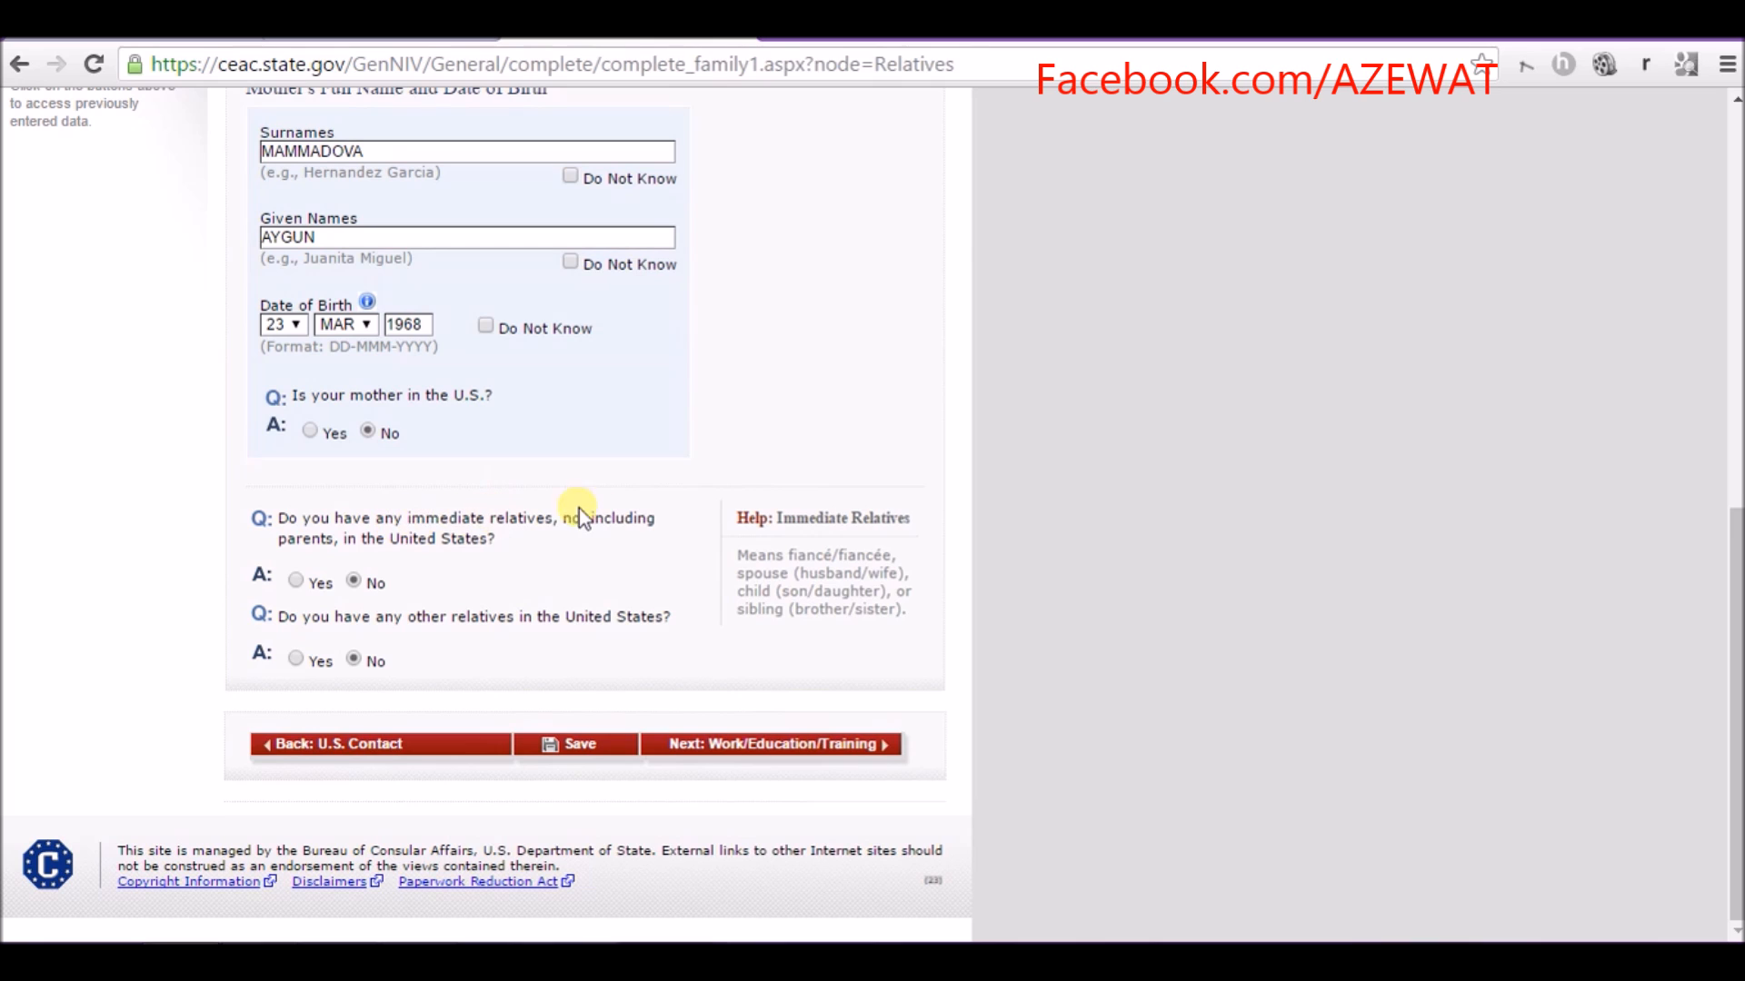
- Answer No for immediate relatives and other relatives in the United States, and save the application
left_click(362, 581)
left_click(357, 661)
left_click(576, 747)
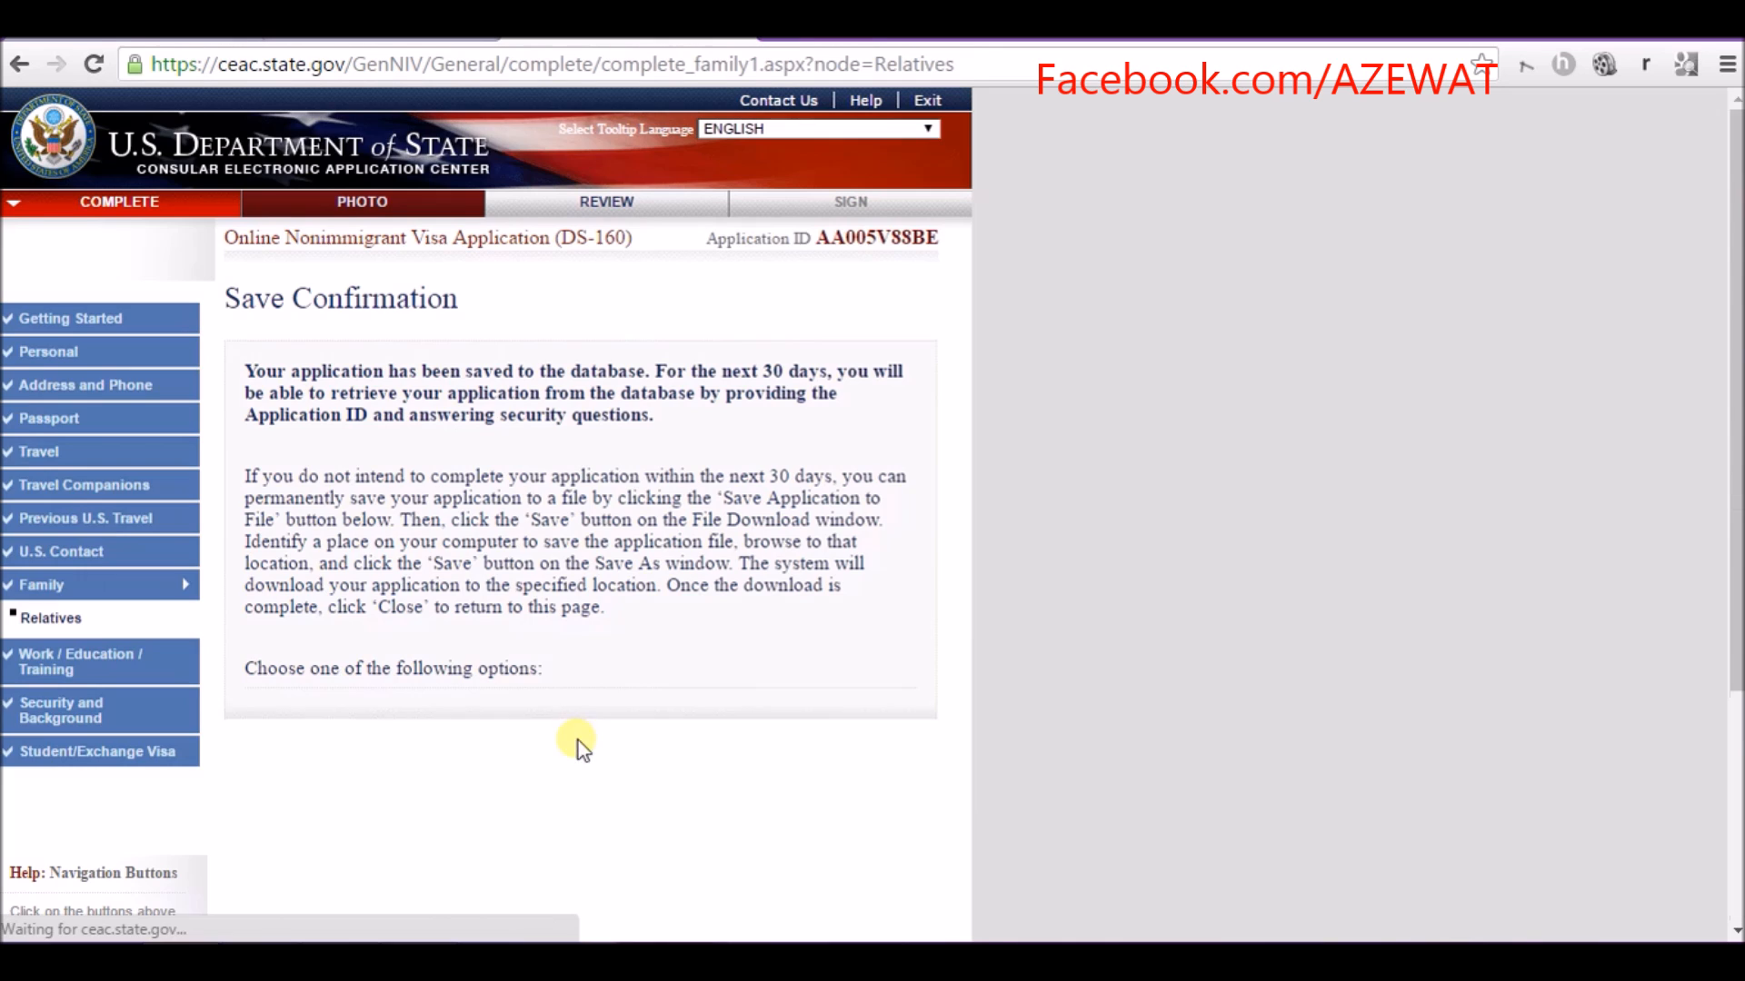
- Continue the application from the save confirmation and proceed from Family to the Work/Education/Training section
scroll(423, 414, "down", 4)
scroll(332, 283, "up", 2)
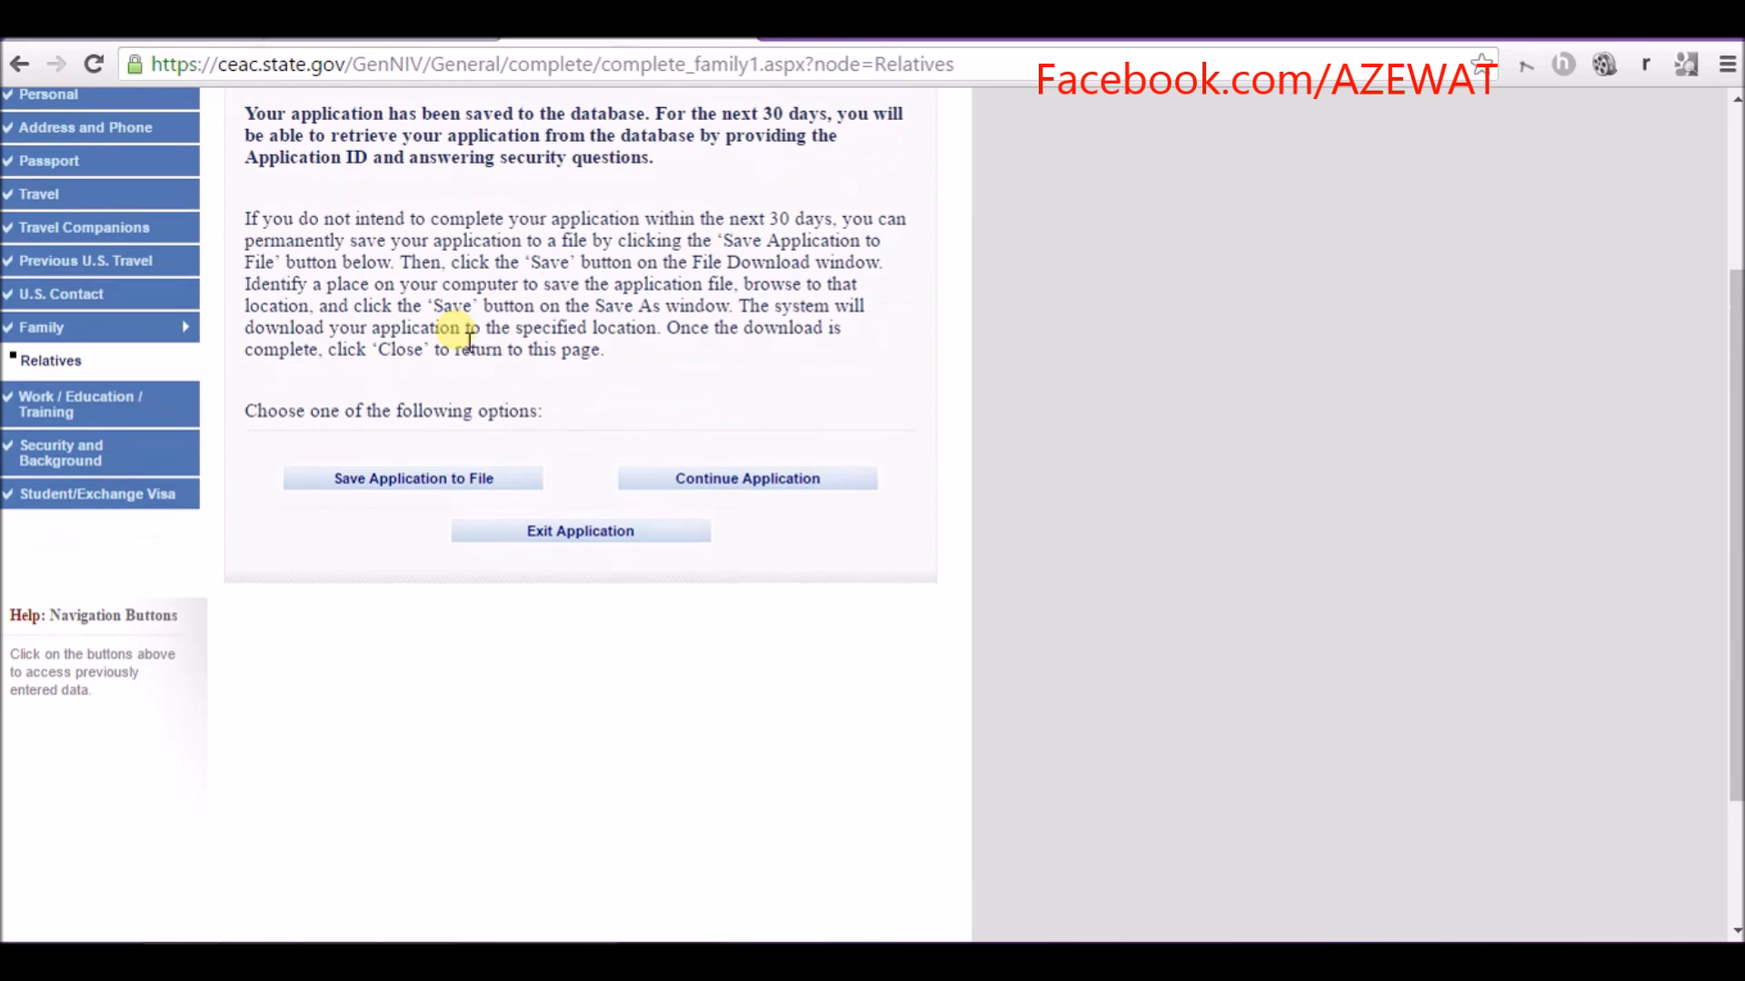
left_click(734, 481)
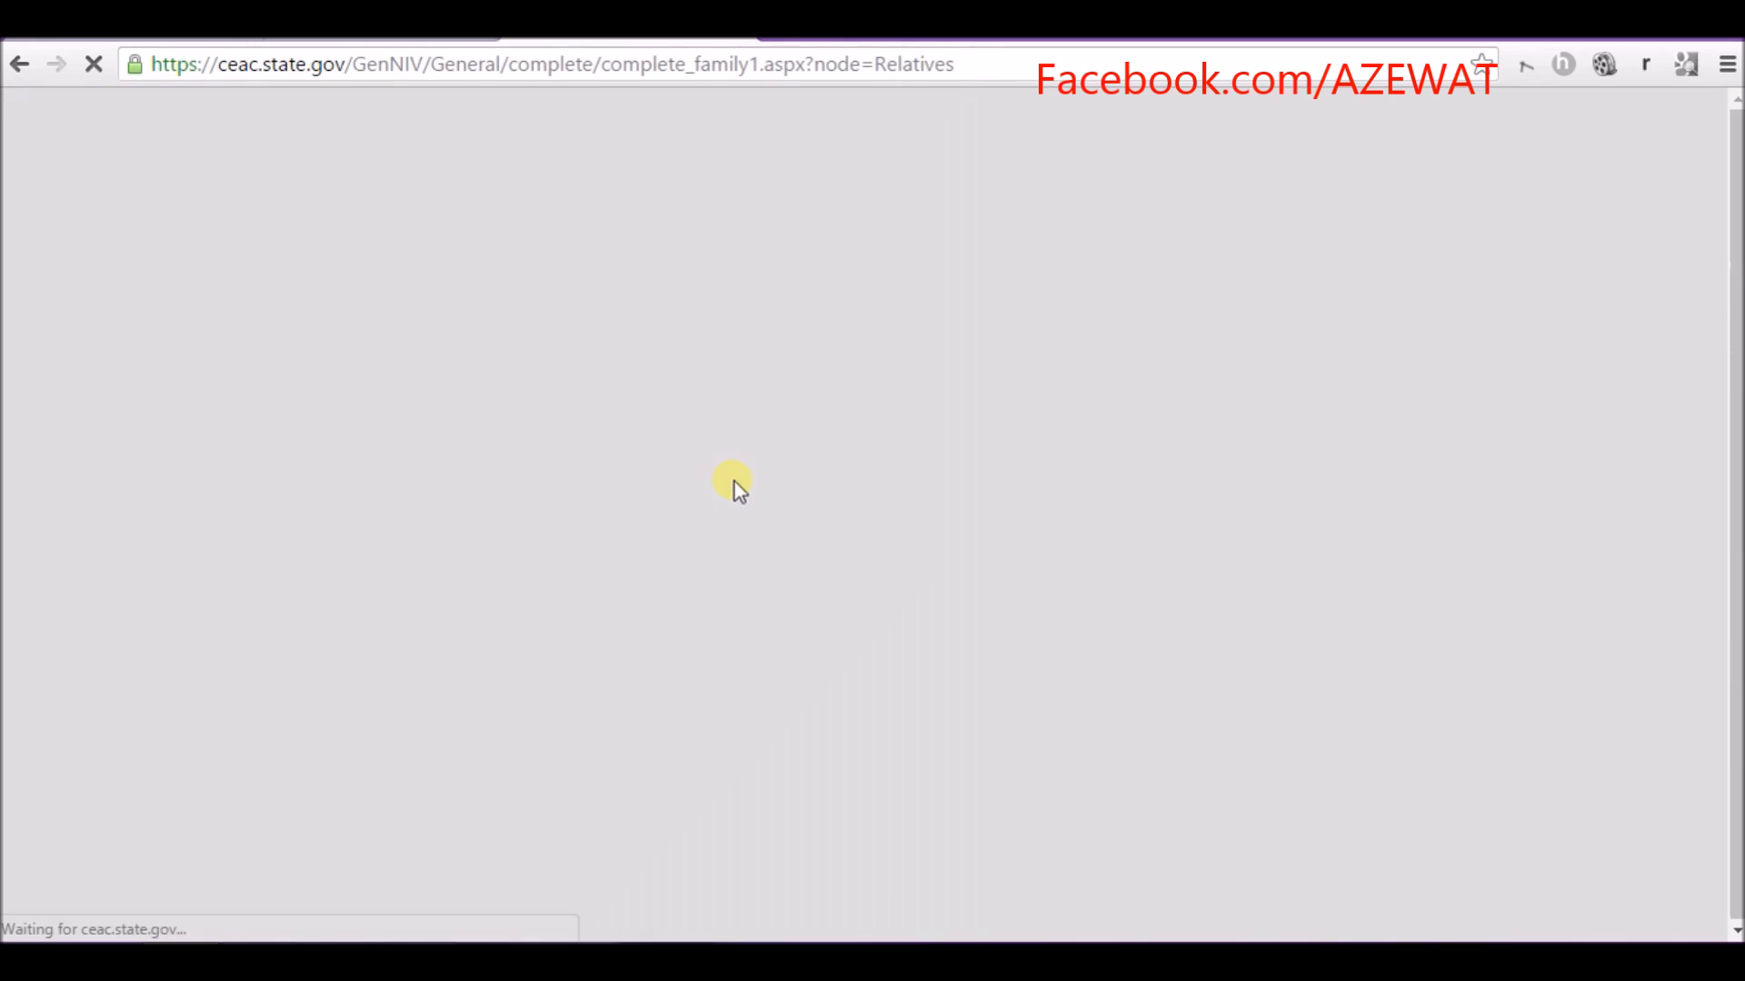
scroll(520, 409, "down", 9)
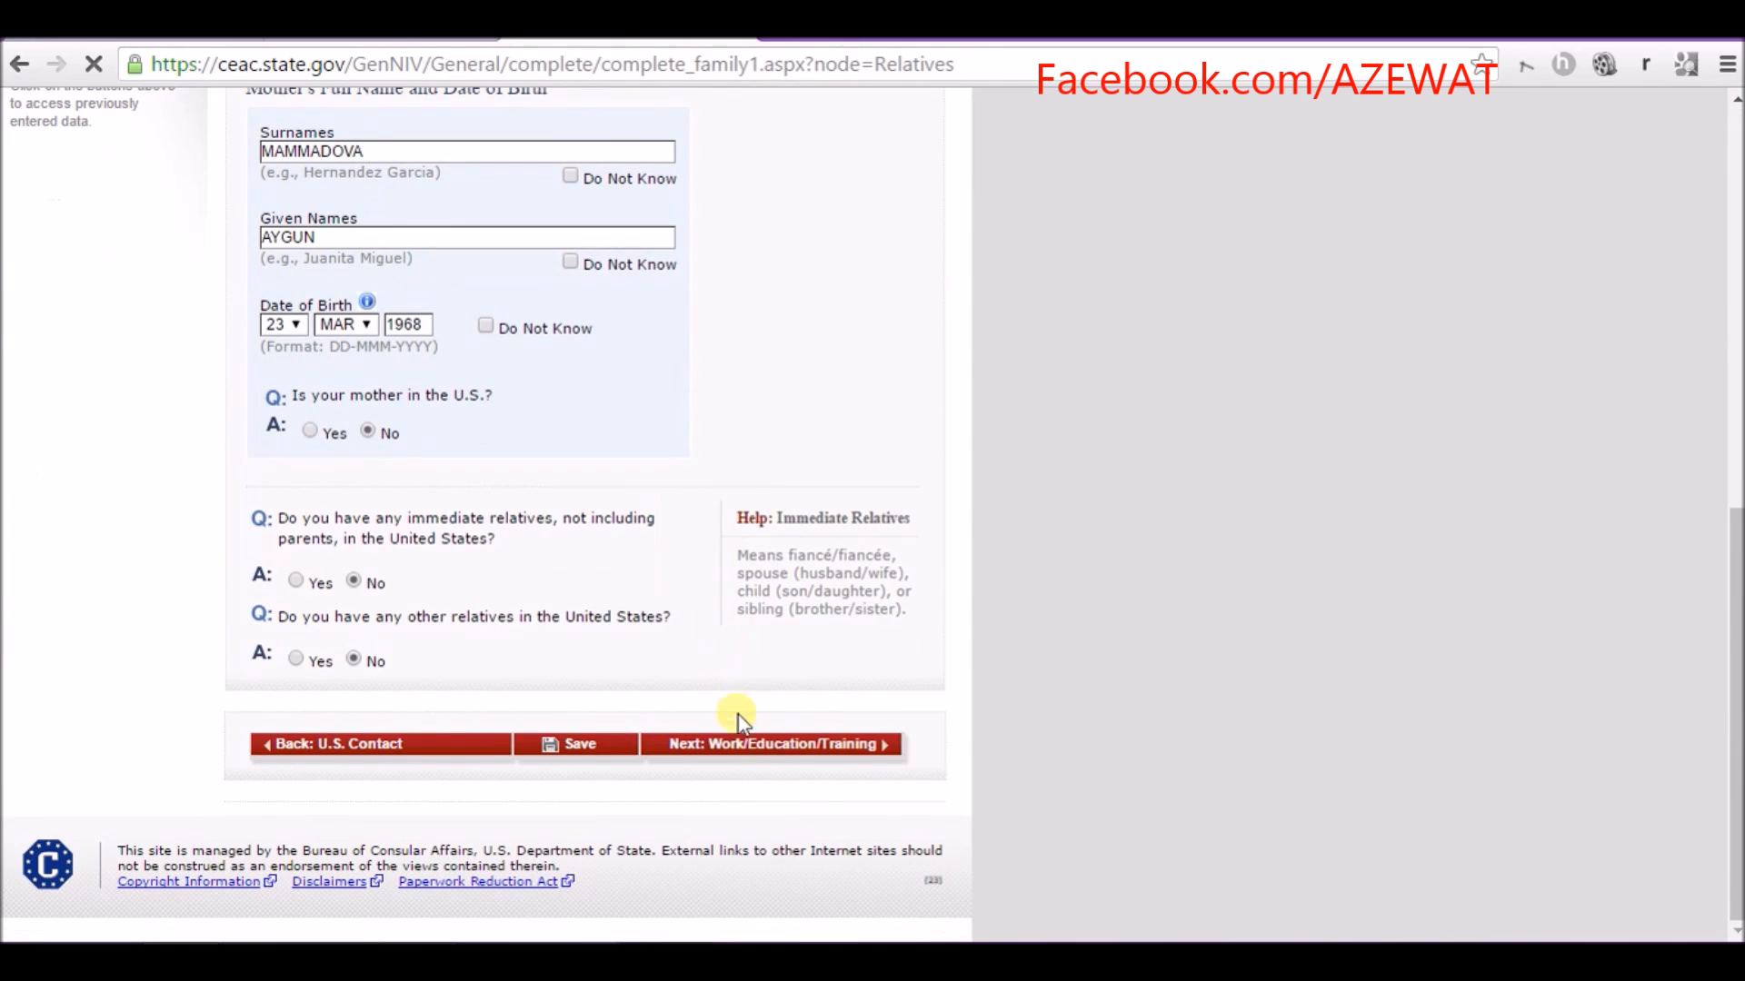
left_click(782, 744)
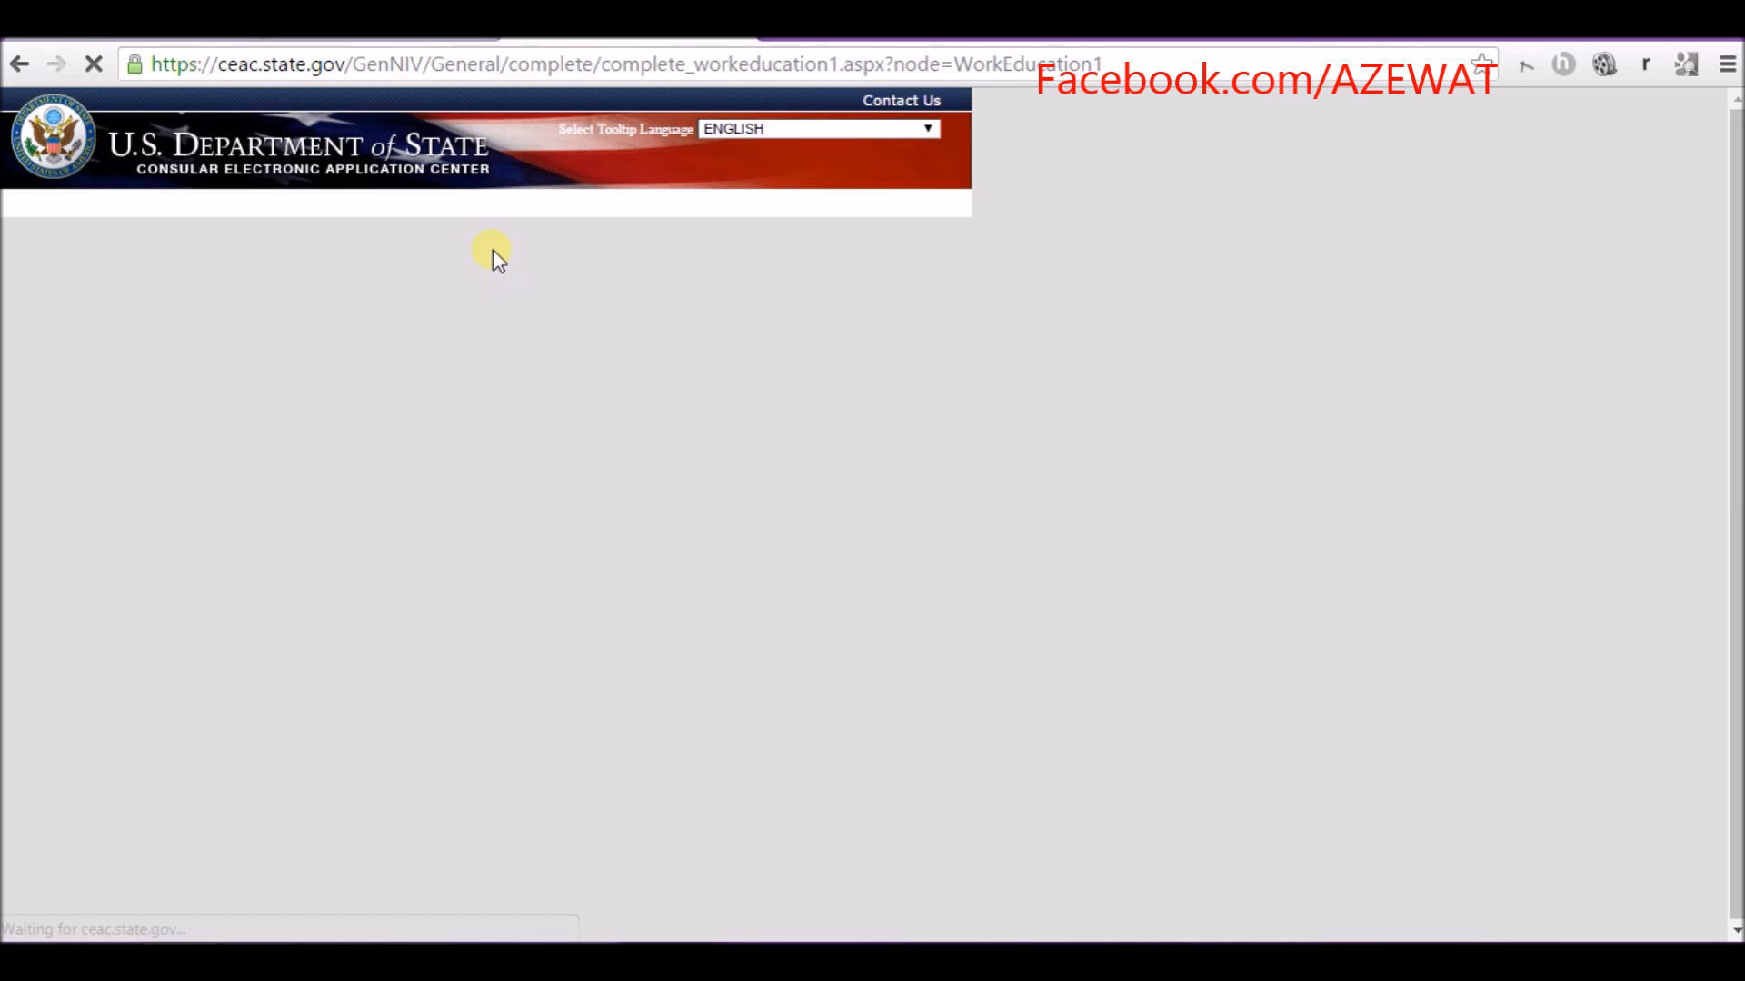
- Check the Primary Occupation selection, keeping STUDENT
scroll(498, 296, "down", 1)
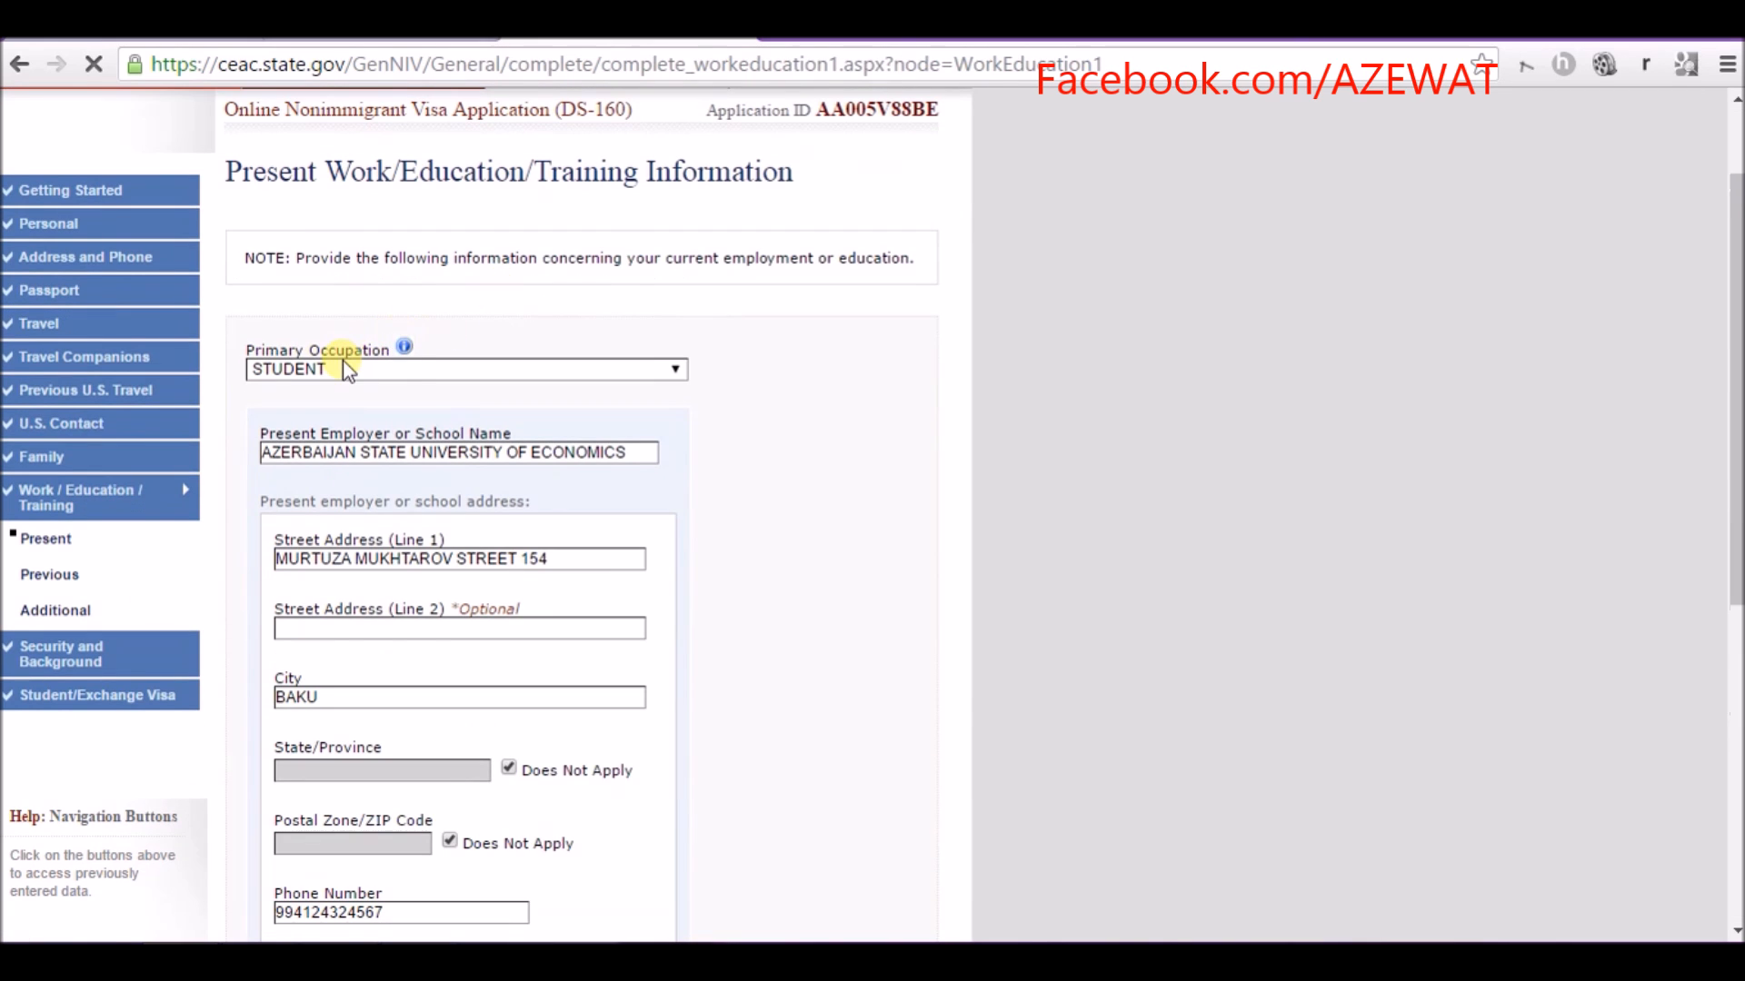
left_click(409, 371)
left_click(409, 371)
left_click(409, 371)
left_click(409, 371)
left_click(409, 373)
left_click(409, 372)
- Examine the Present Employer or School Name field, which holds the university's name
scroll(713, 469, "down", 1)
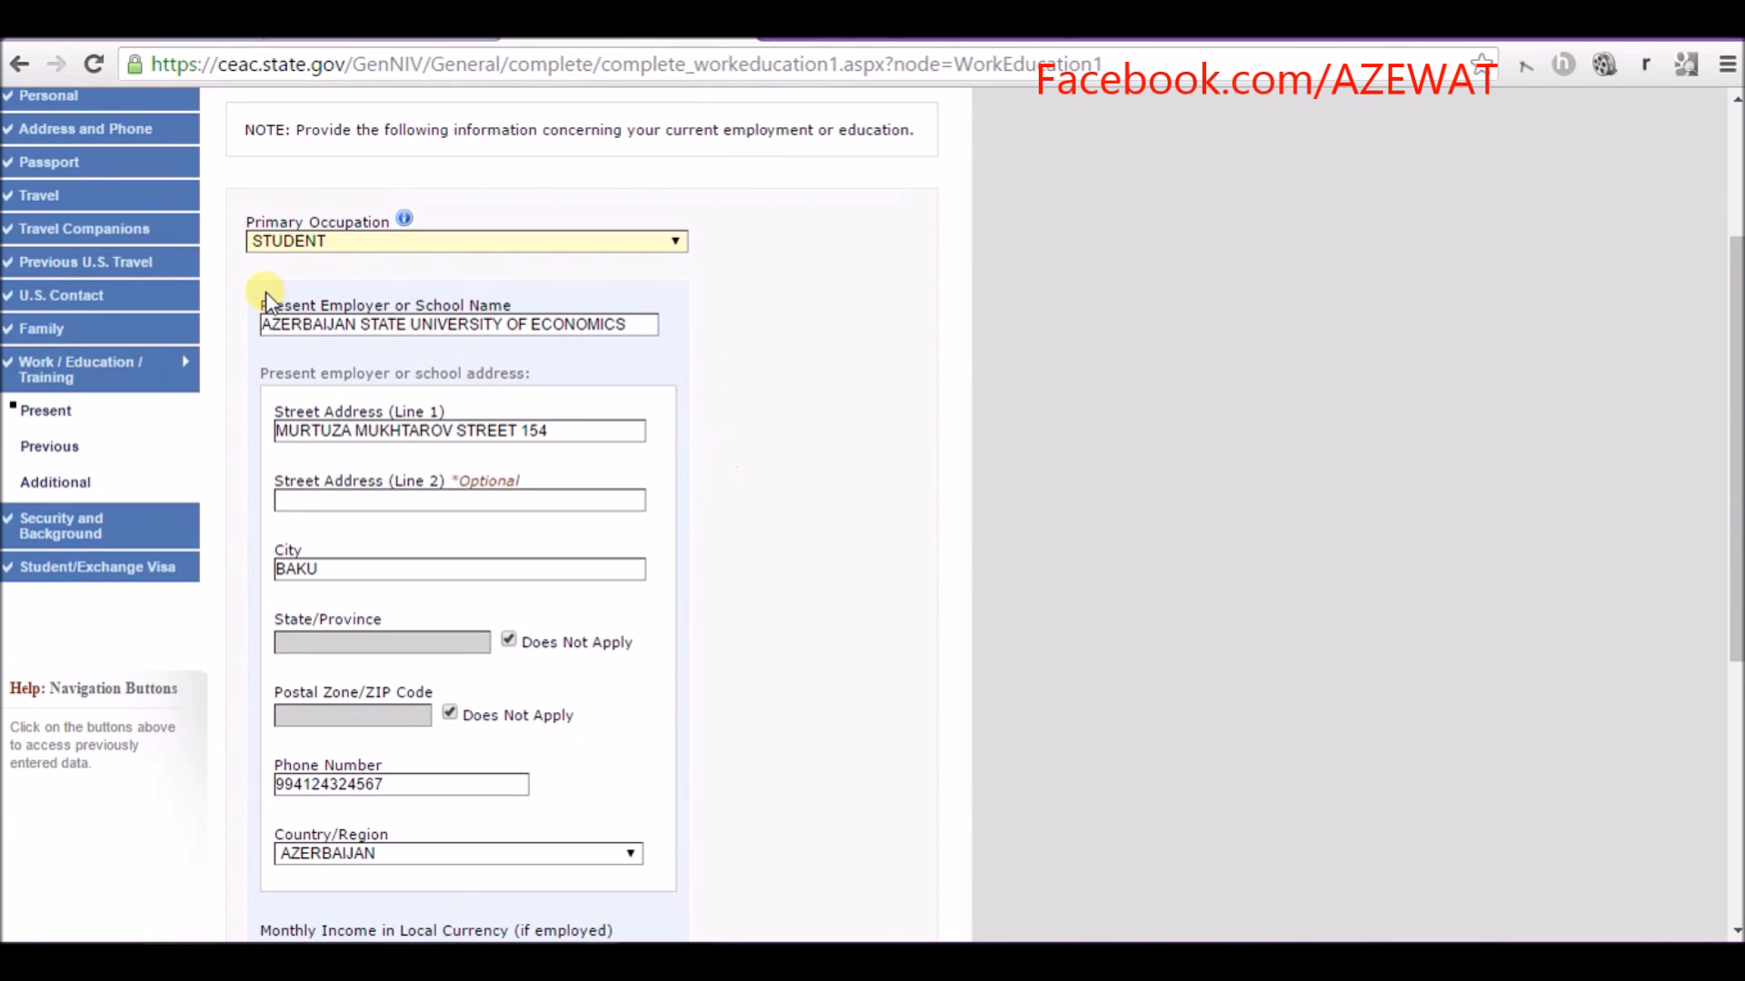
left_click_drag(630, 331, 261, 331)
left_click(400, 351)
left_click_drag(663, 335, 262, 323)
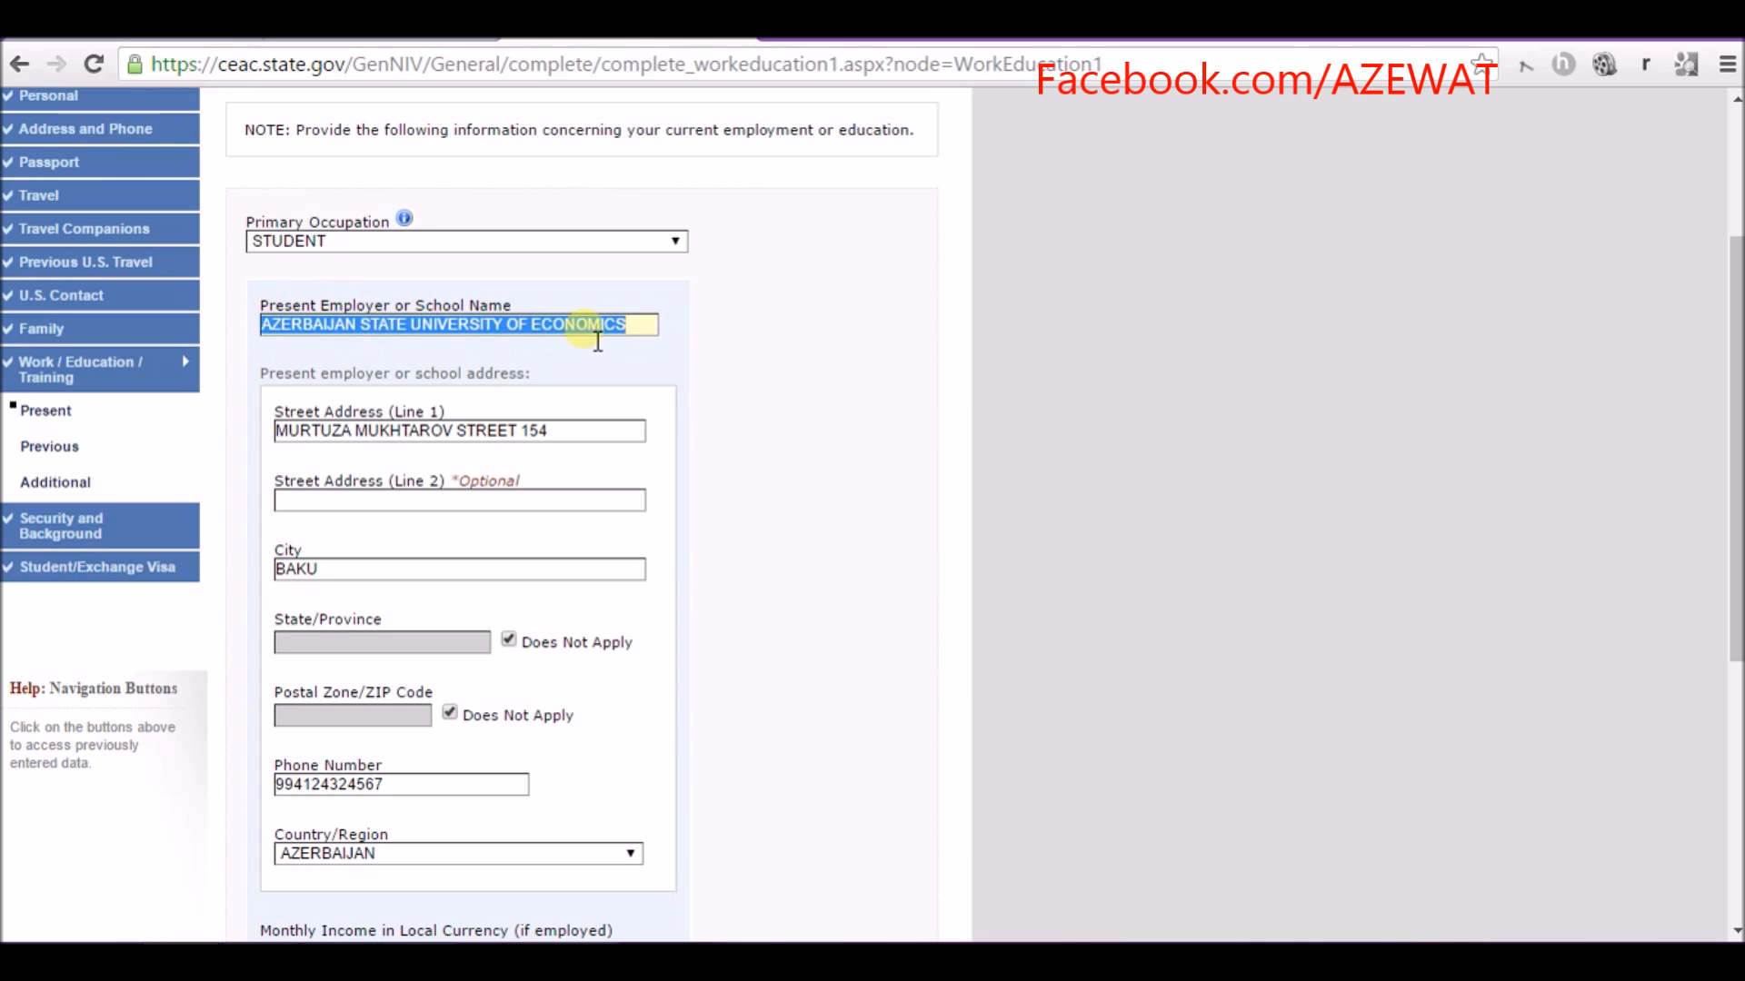
- Examine the present school's name and the first street address line in the Present Work/Education/Training section
left_click(659, 342)
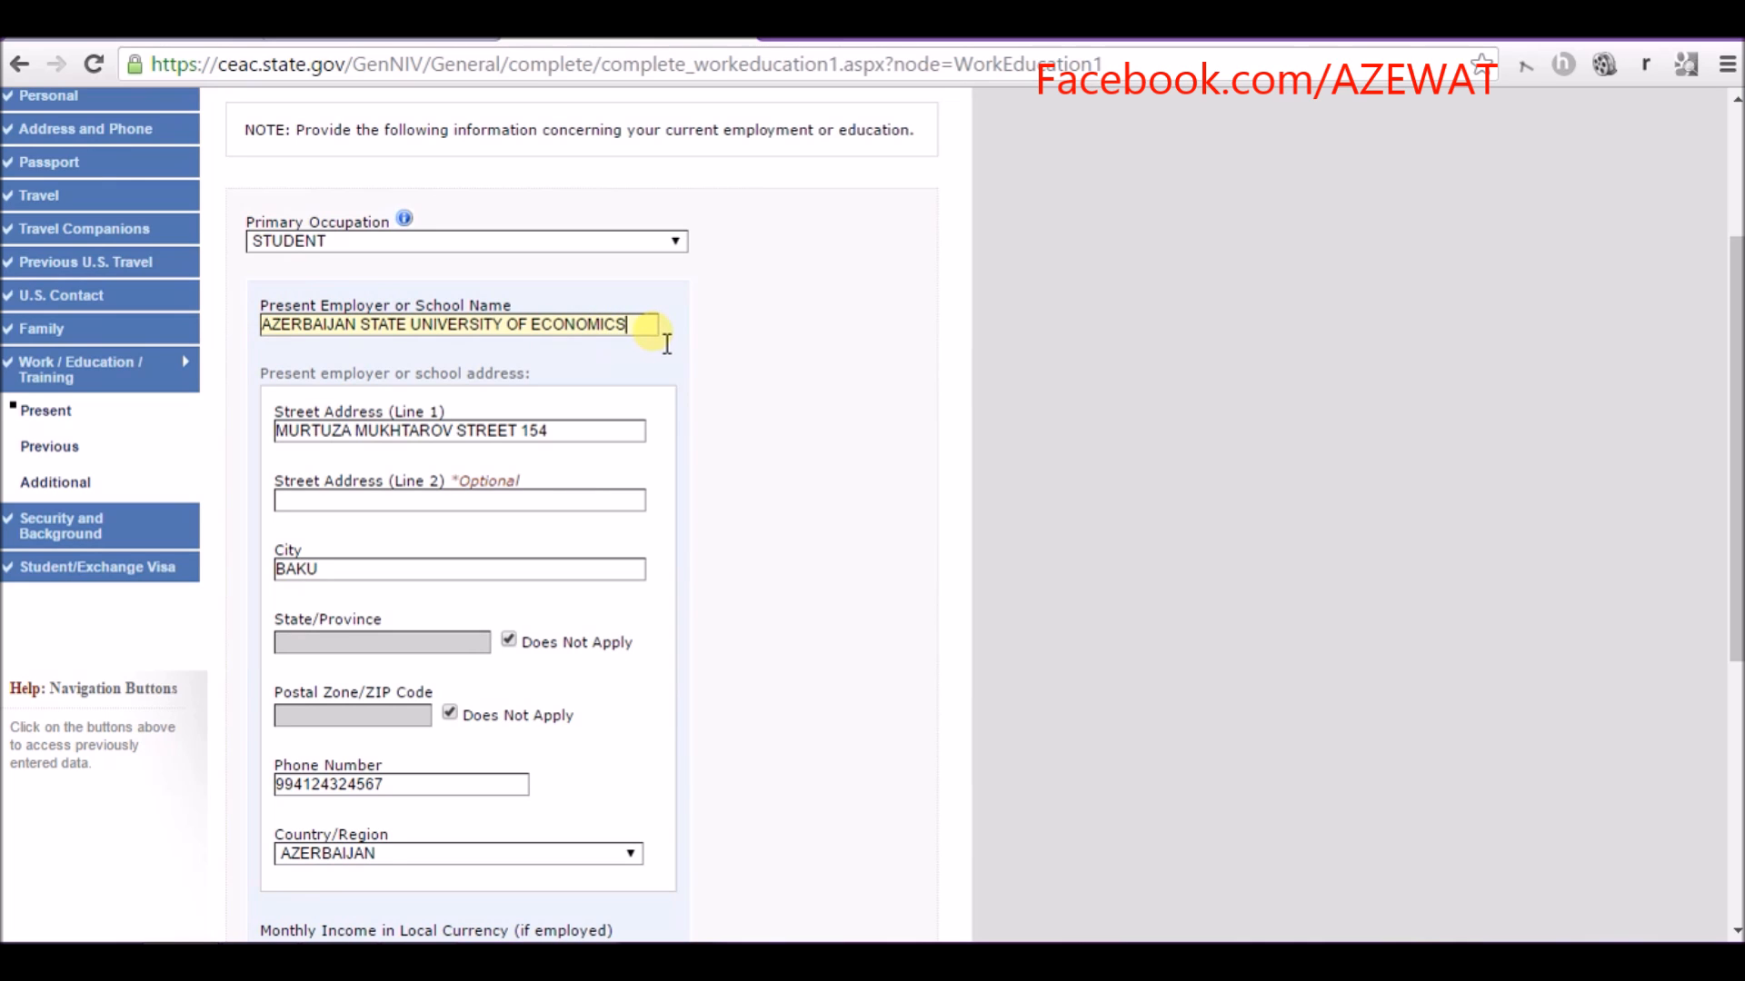
scroll(710, 345, "down", 1)
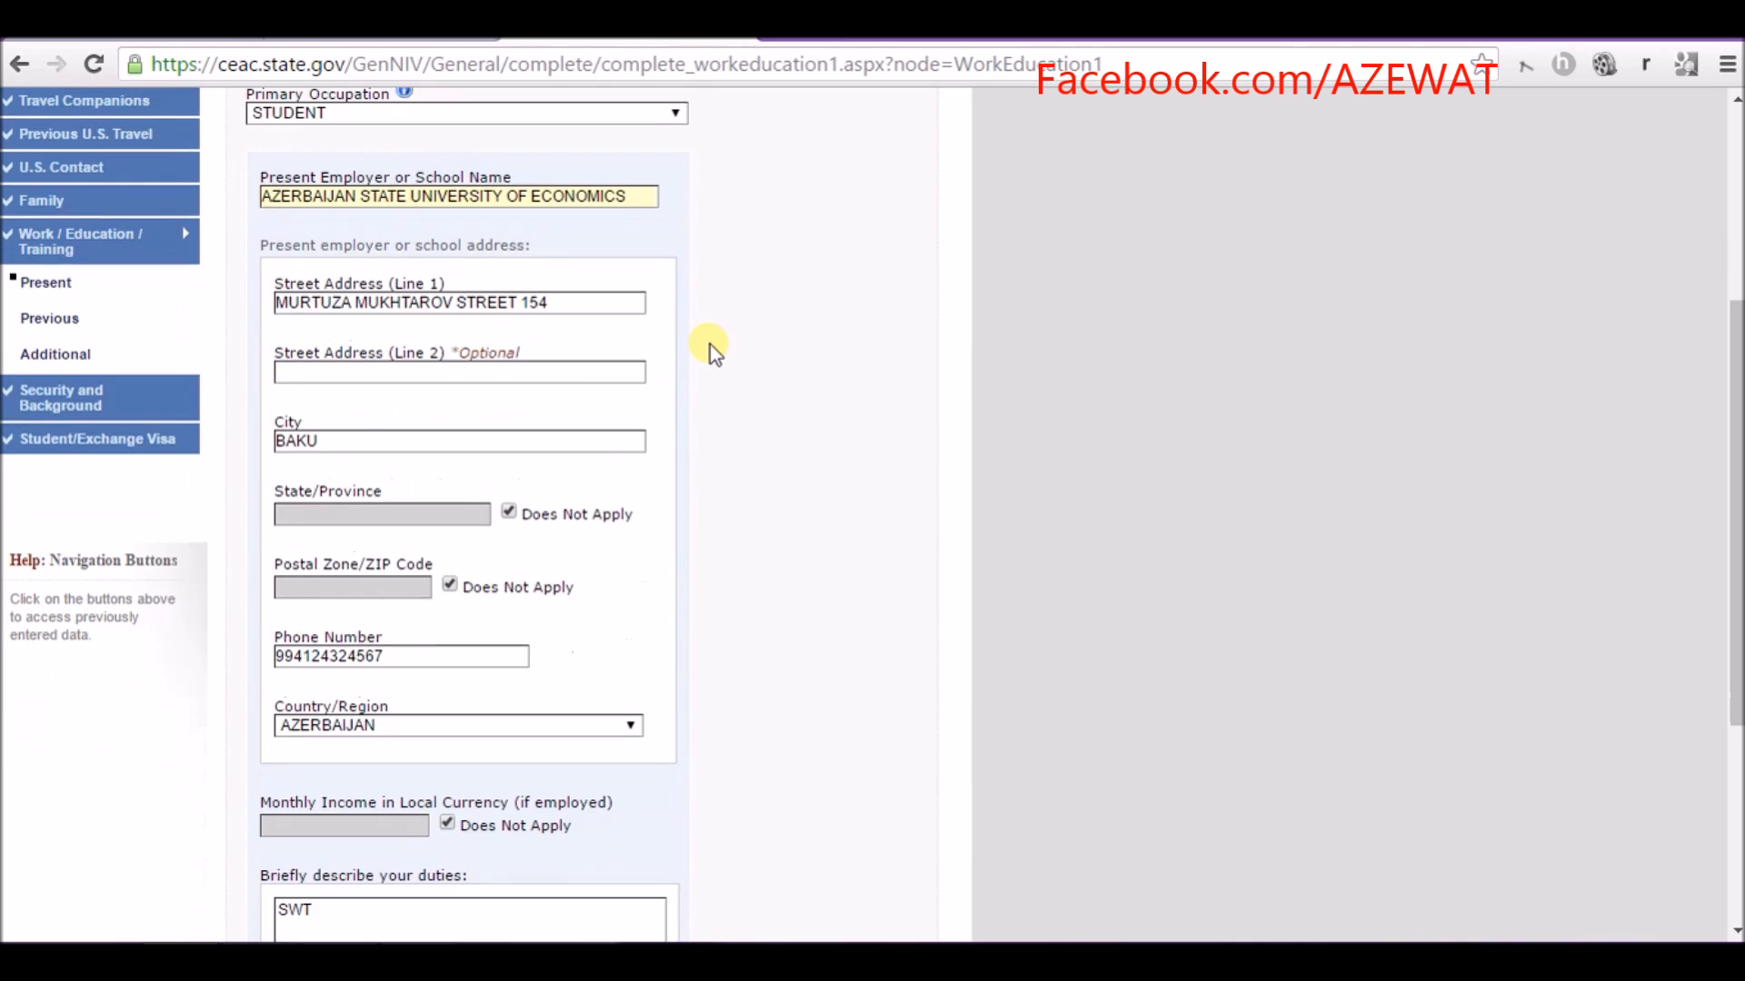
scroll(714, 334, "up", 2)
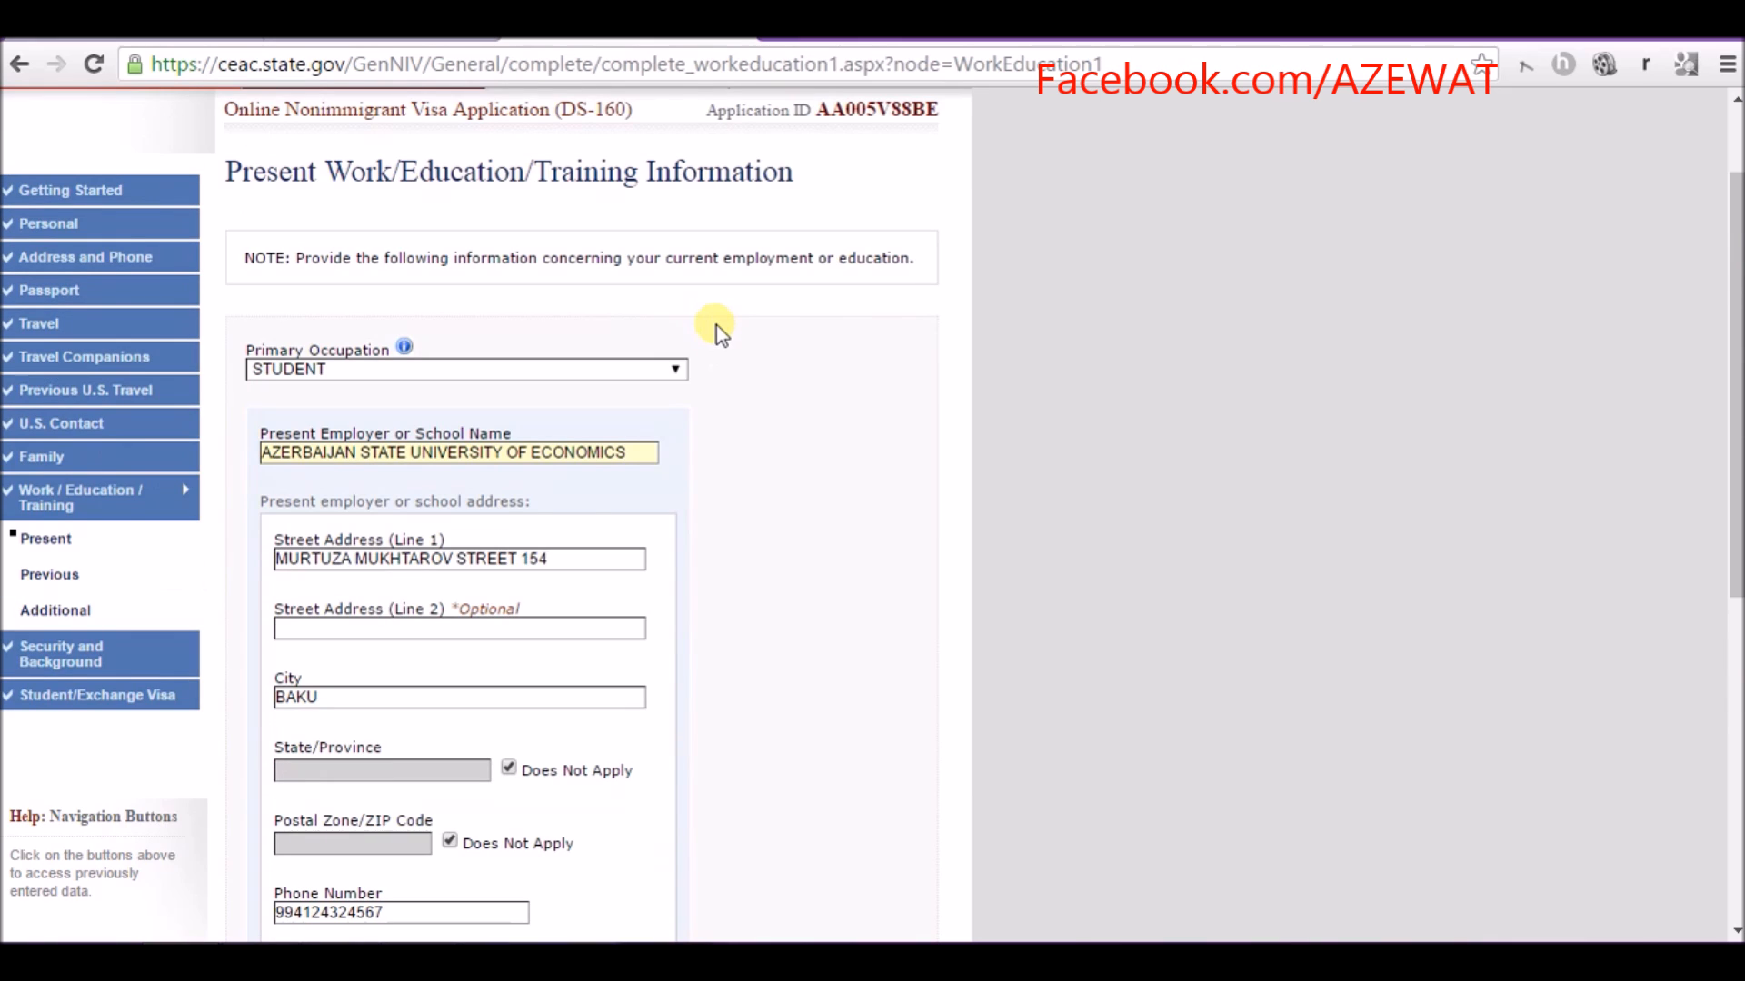
scroll(691, 355, "down", 1)
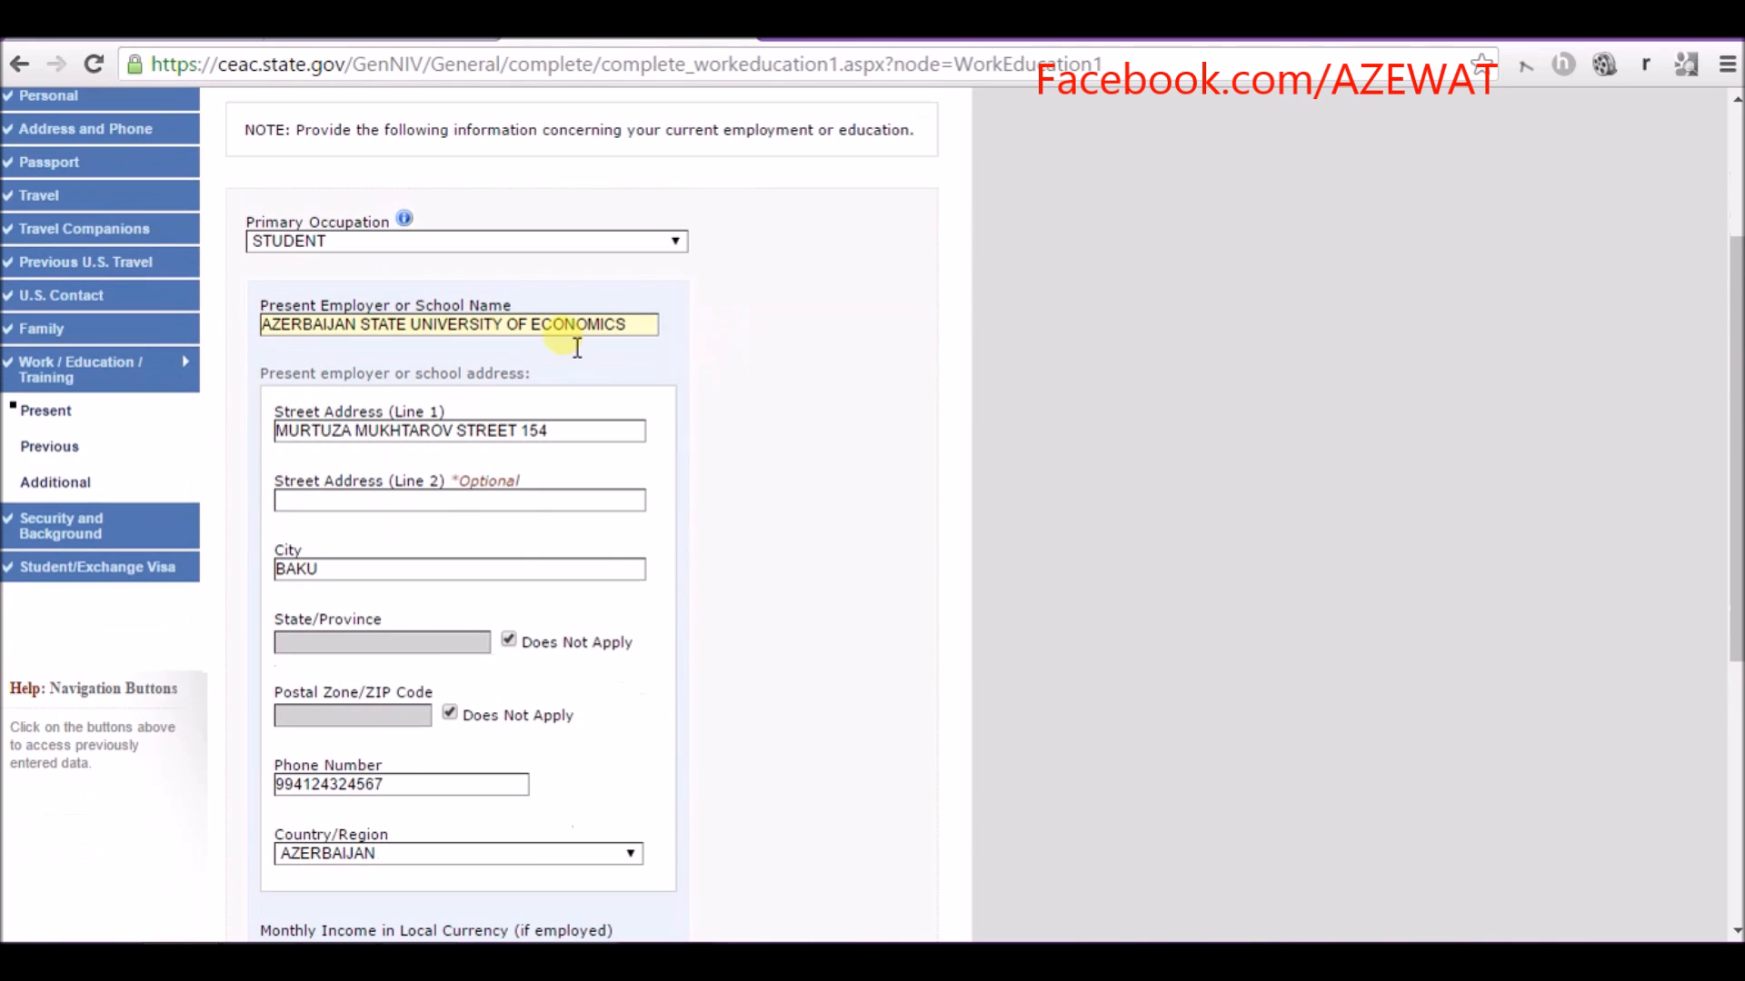
scroll(607, 409, "down", 1)
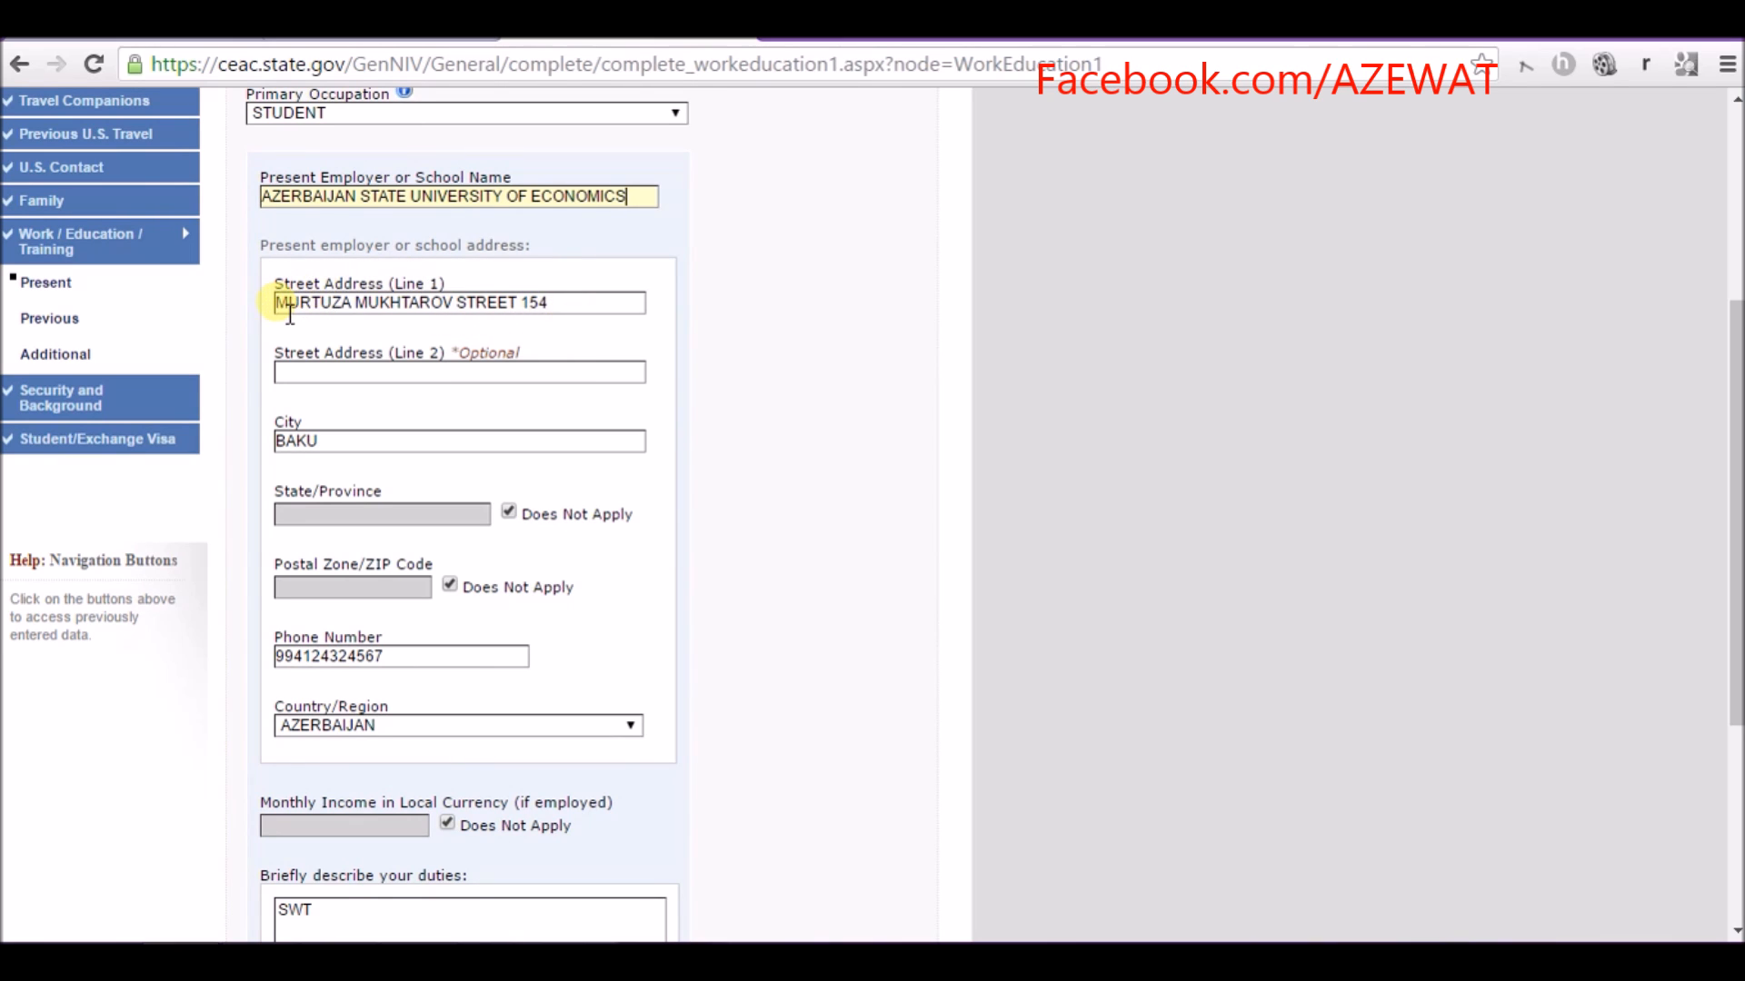
left_click_drag(596, 312, 281, 288)
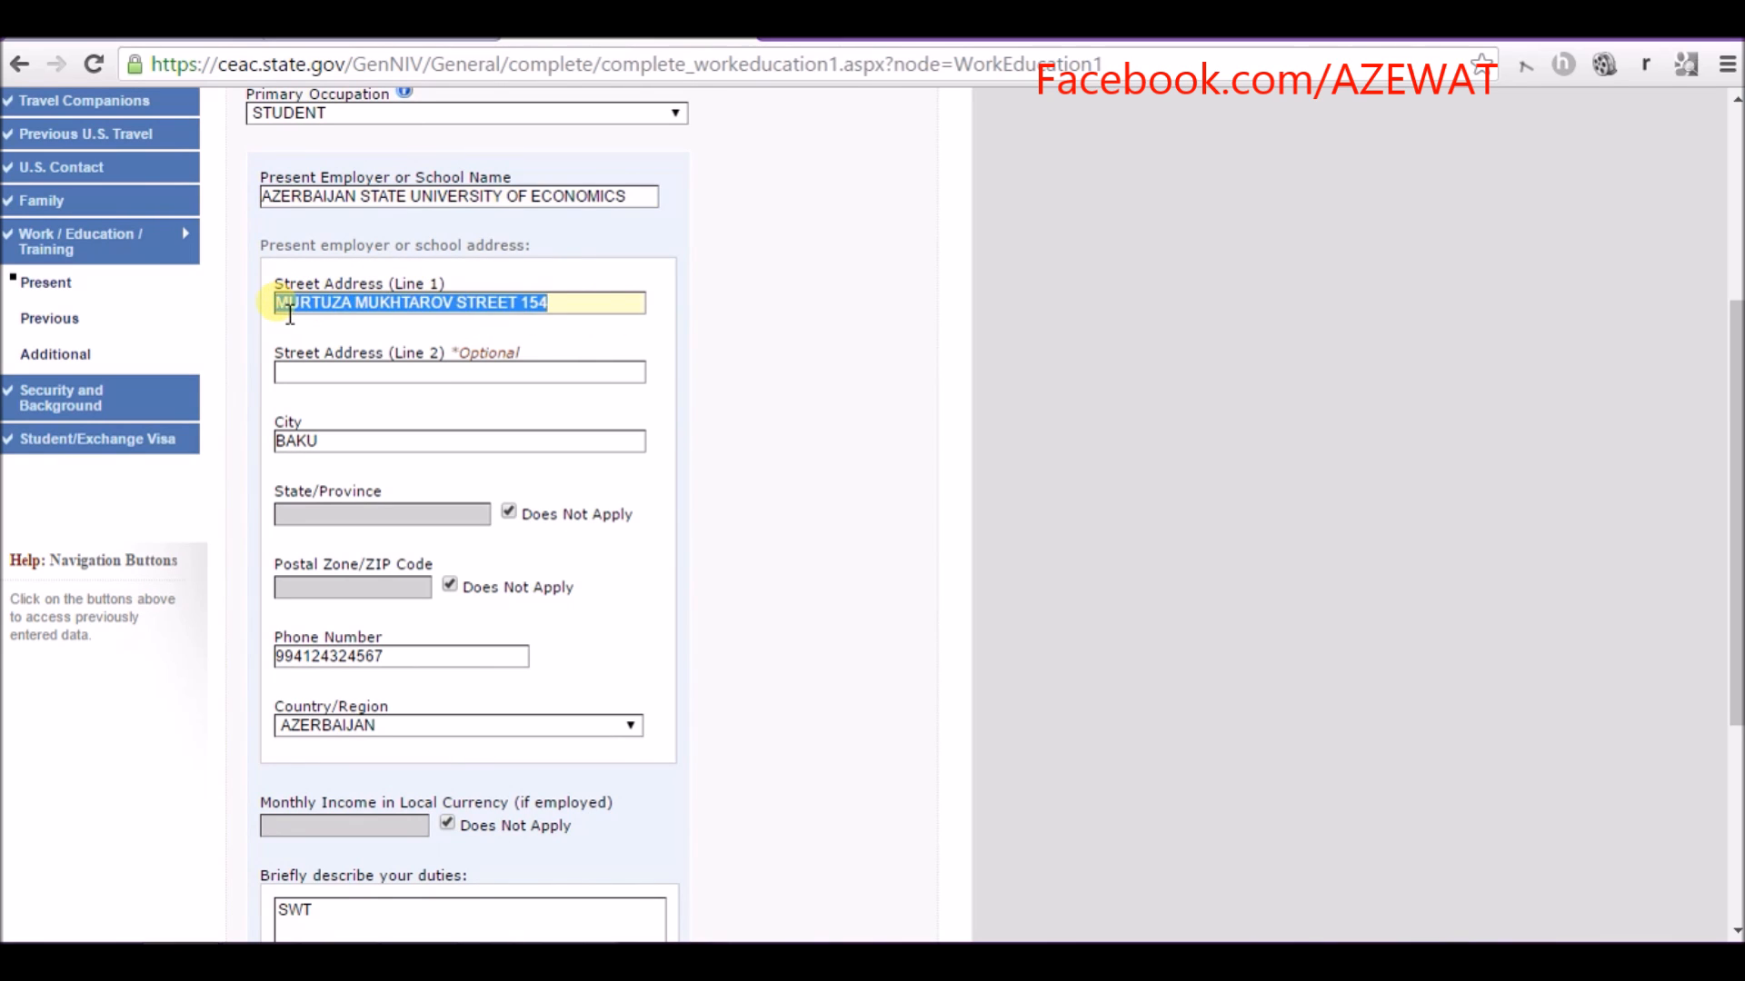
left_click(430, 331)
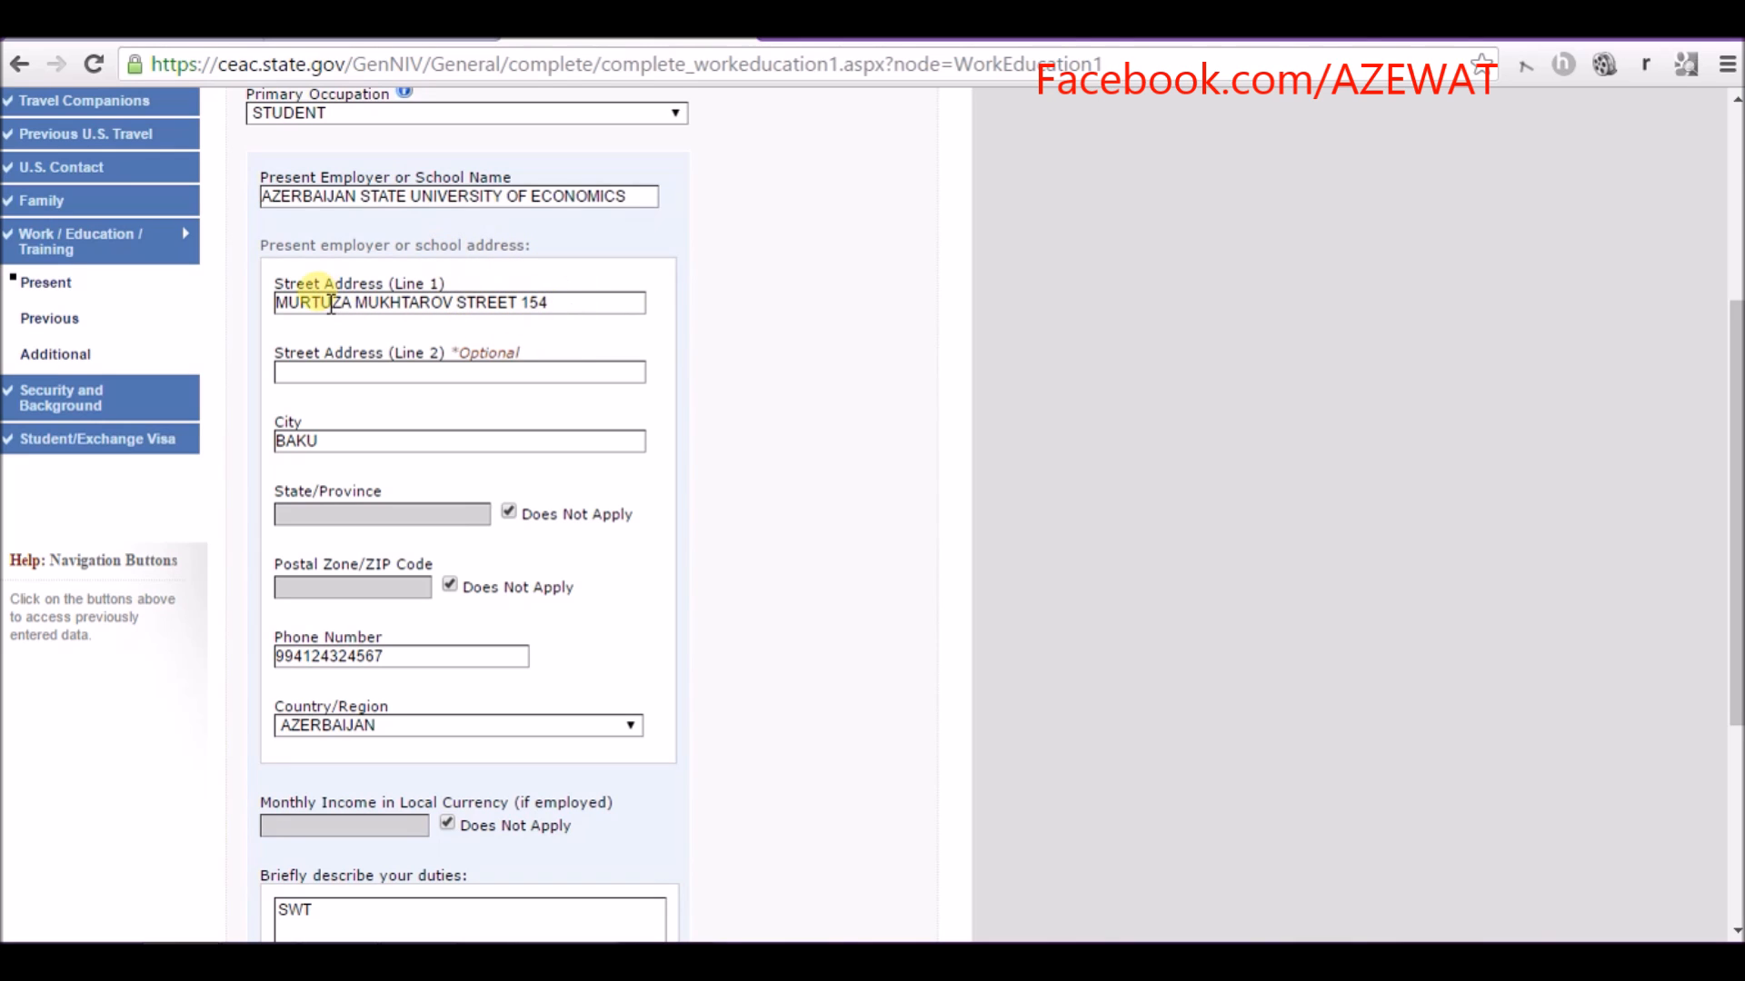
left_click_drag(452, 284, 305, 295)
left_click(304, 292)
left_click(660, 247)
scroll(522, 327, "down", 1)
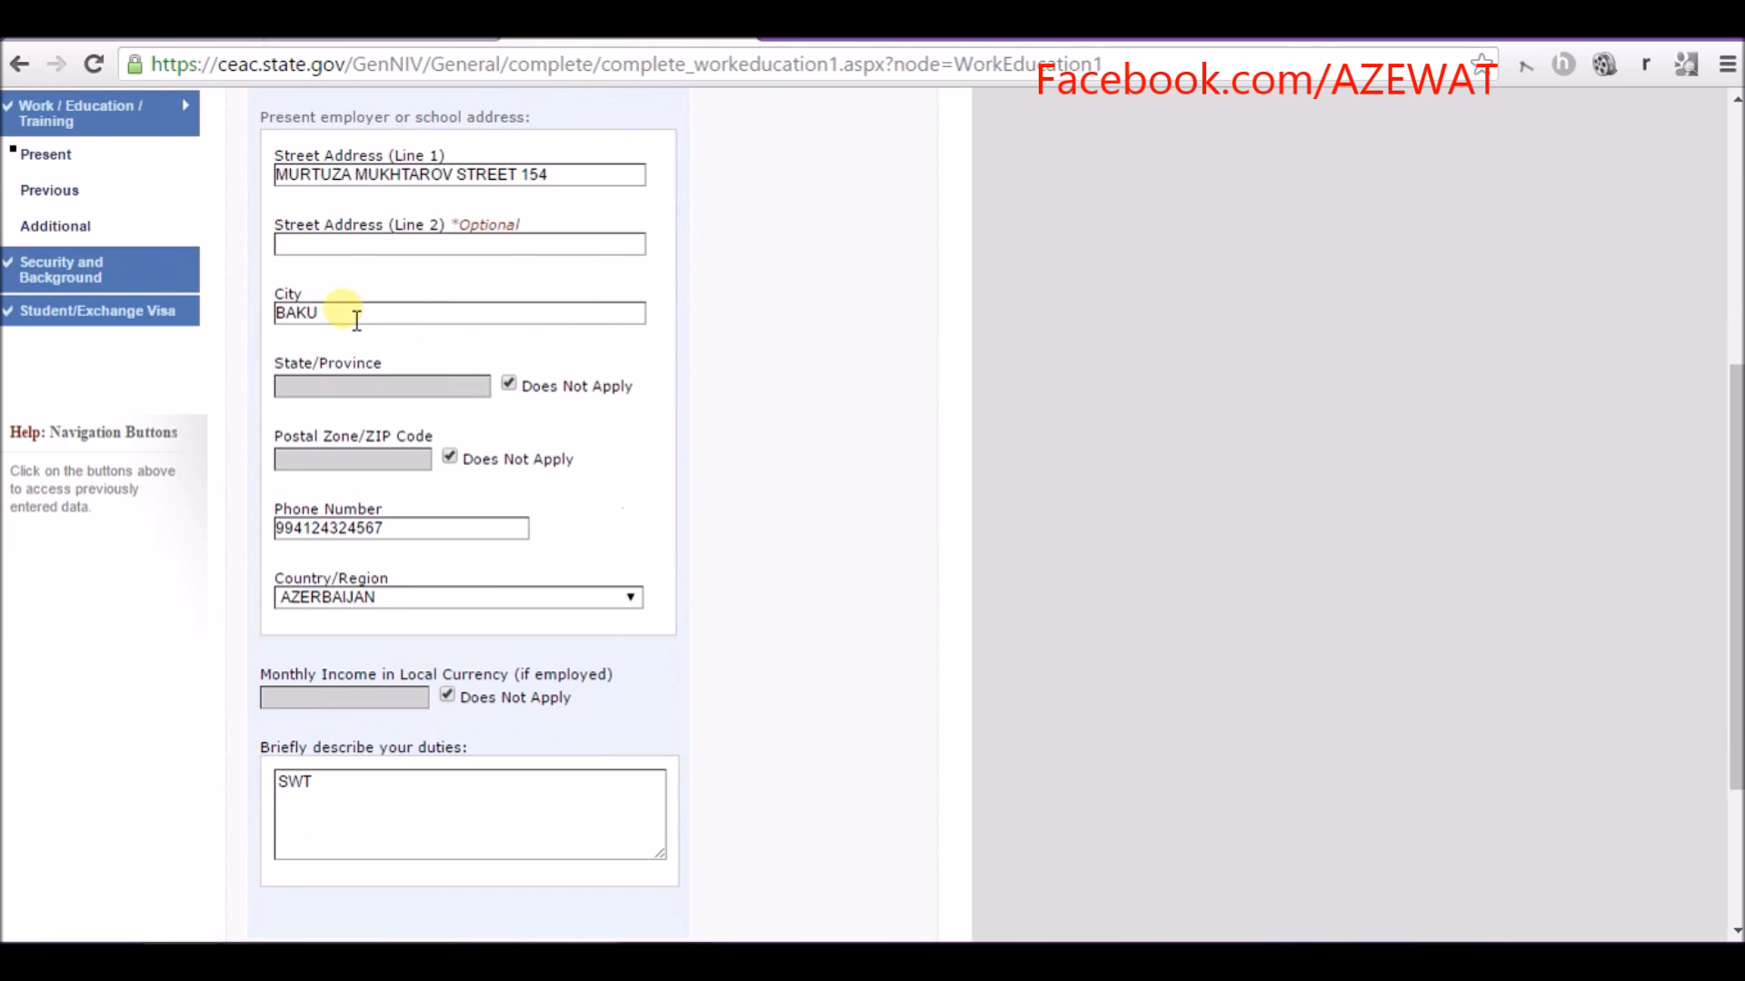
- Examine the school's city, the Does Not Apply choices for state and postal code, and the phone number format
scroll(576, 341, "down", 1)
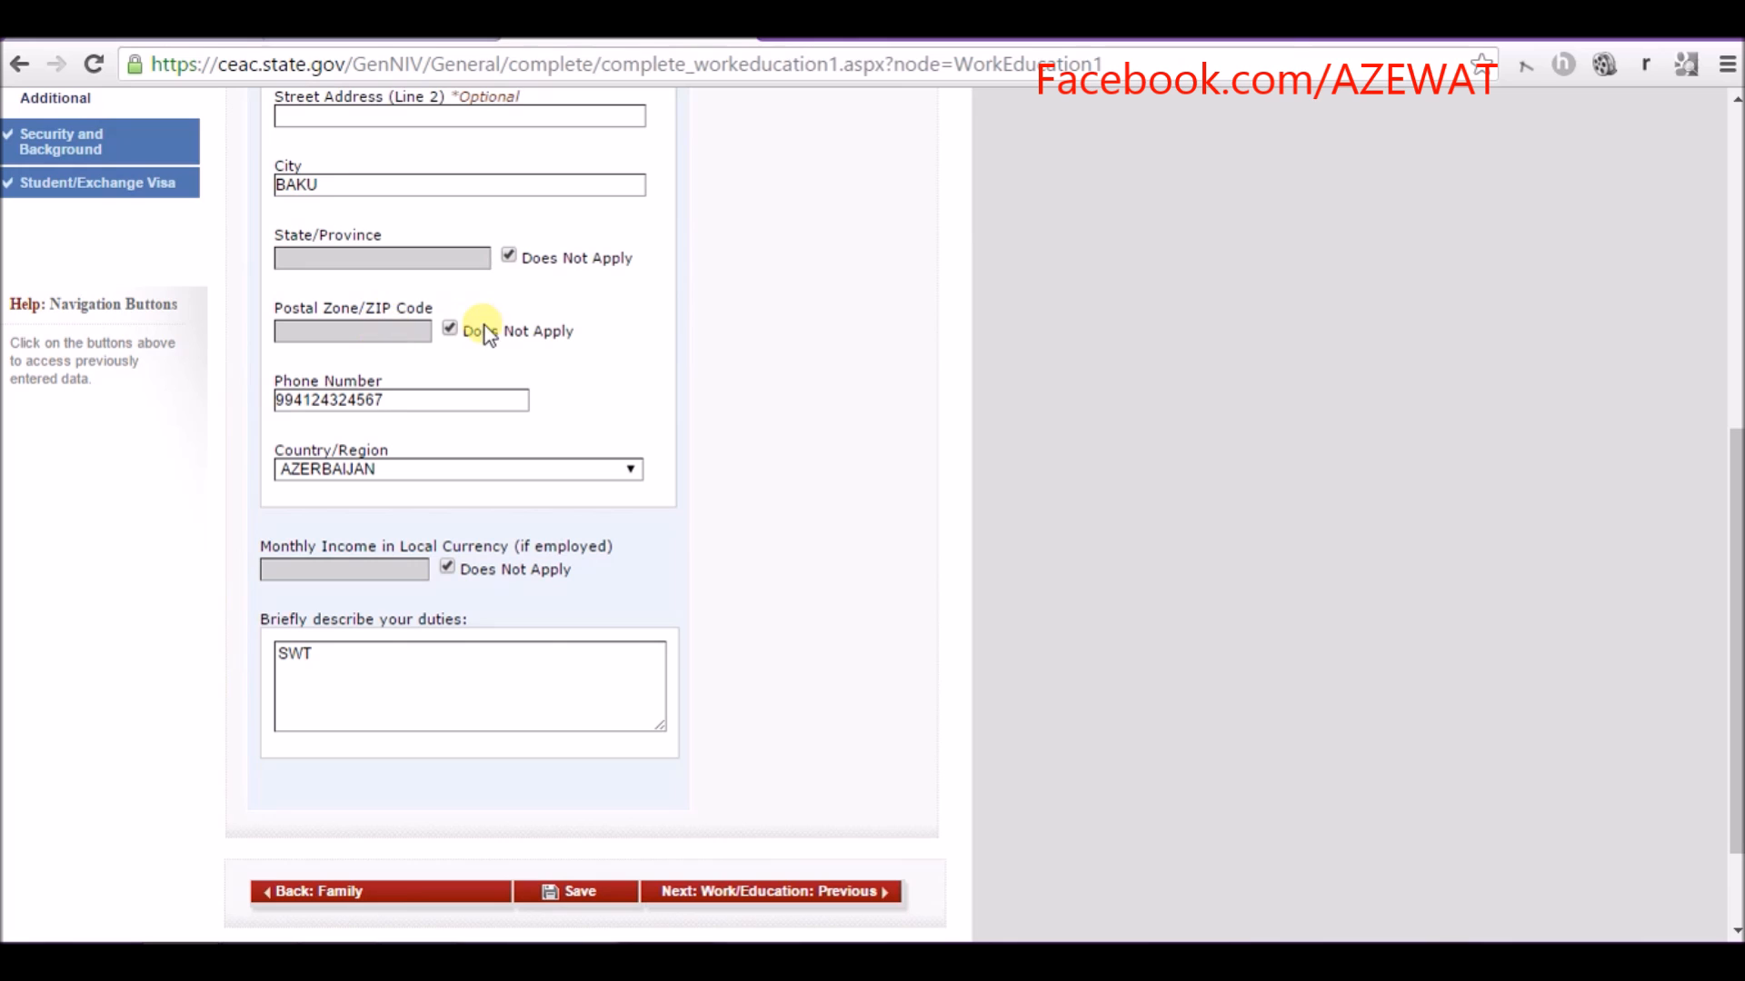
scroll(522, 338, "up", 1)
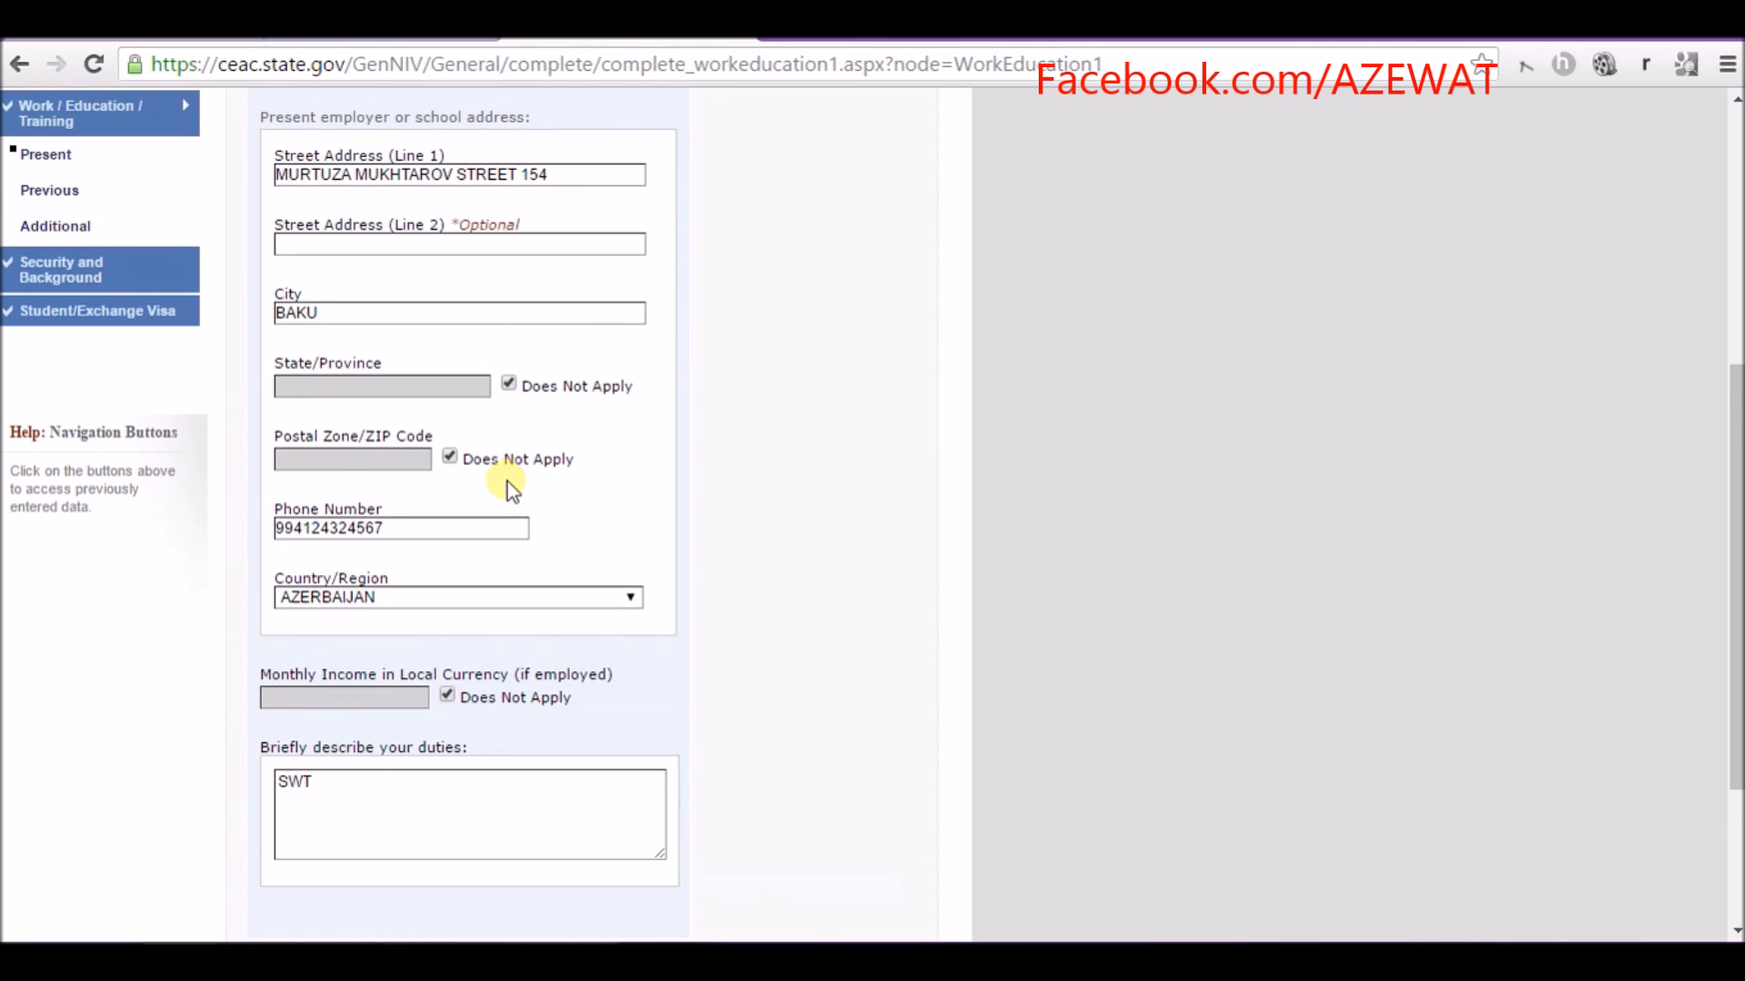
scroll(507, 481, "down", 1)
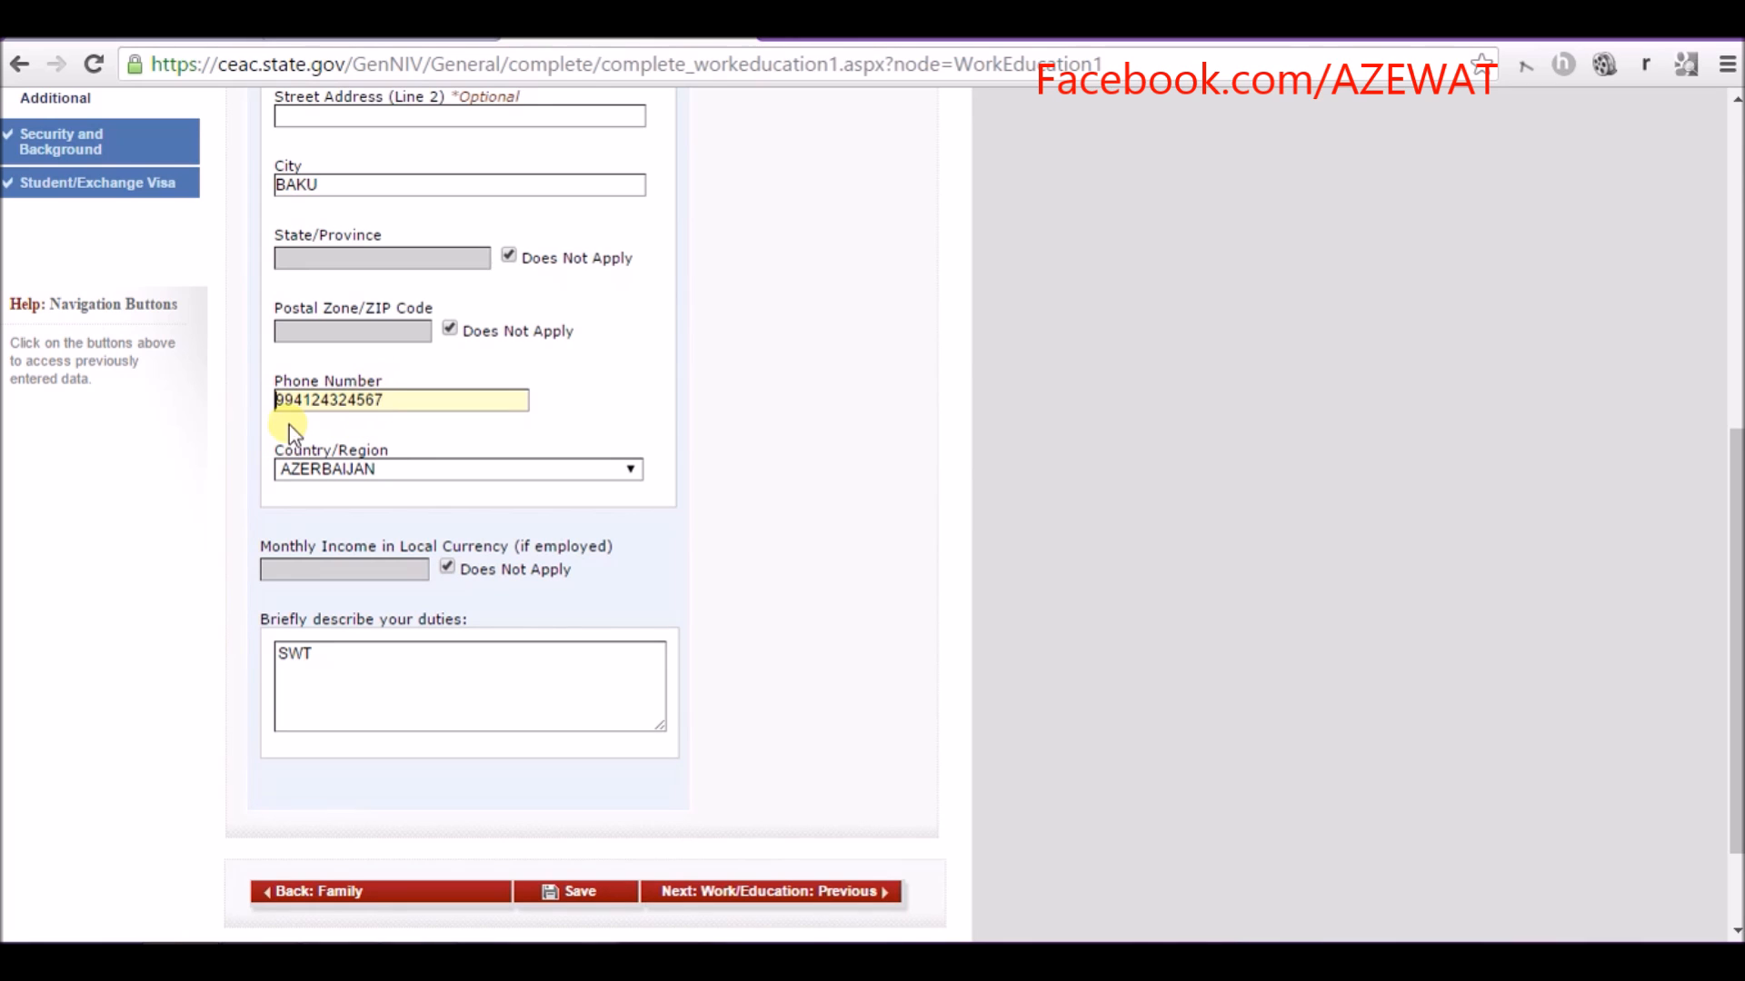
left_click_drag(375, 404, 243, 410)
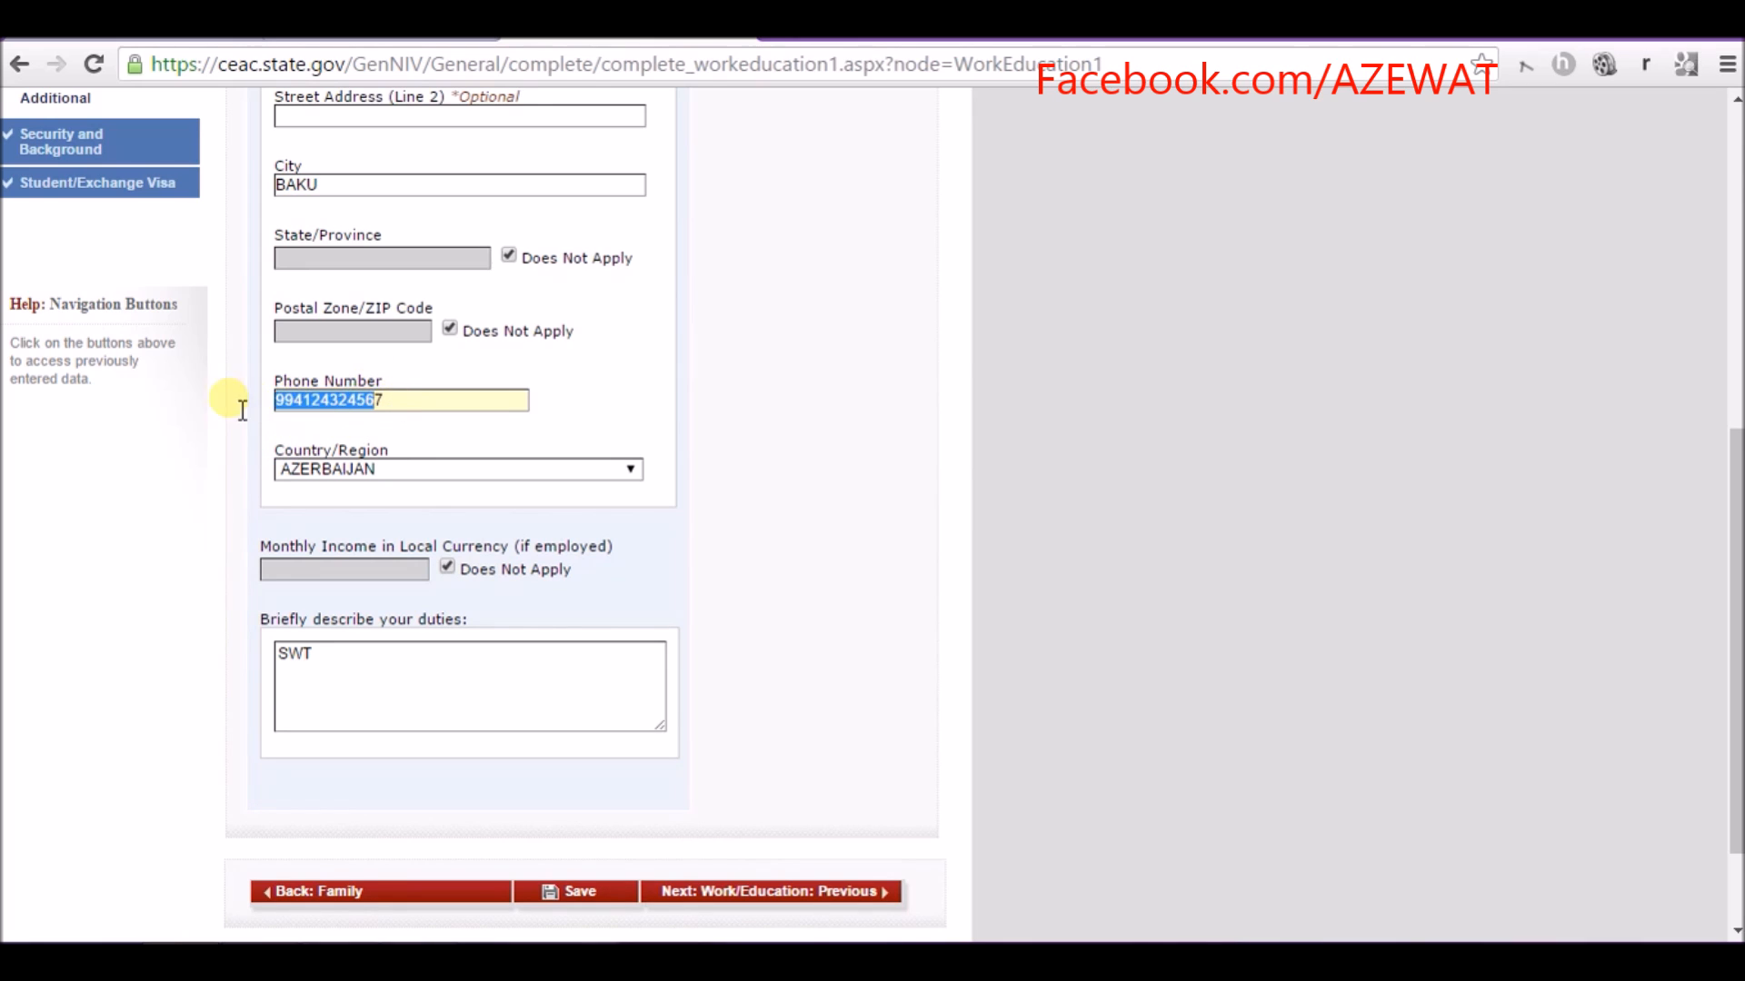
left_click(400, 416)
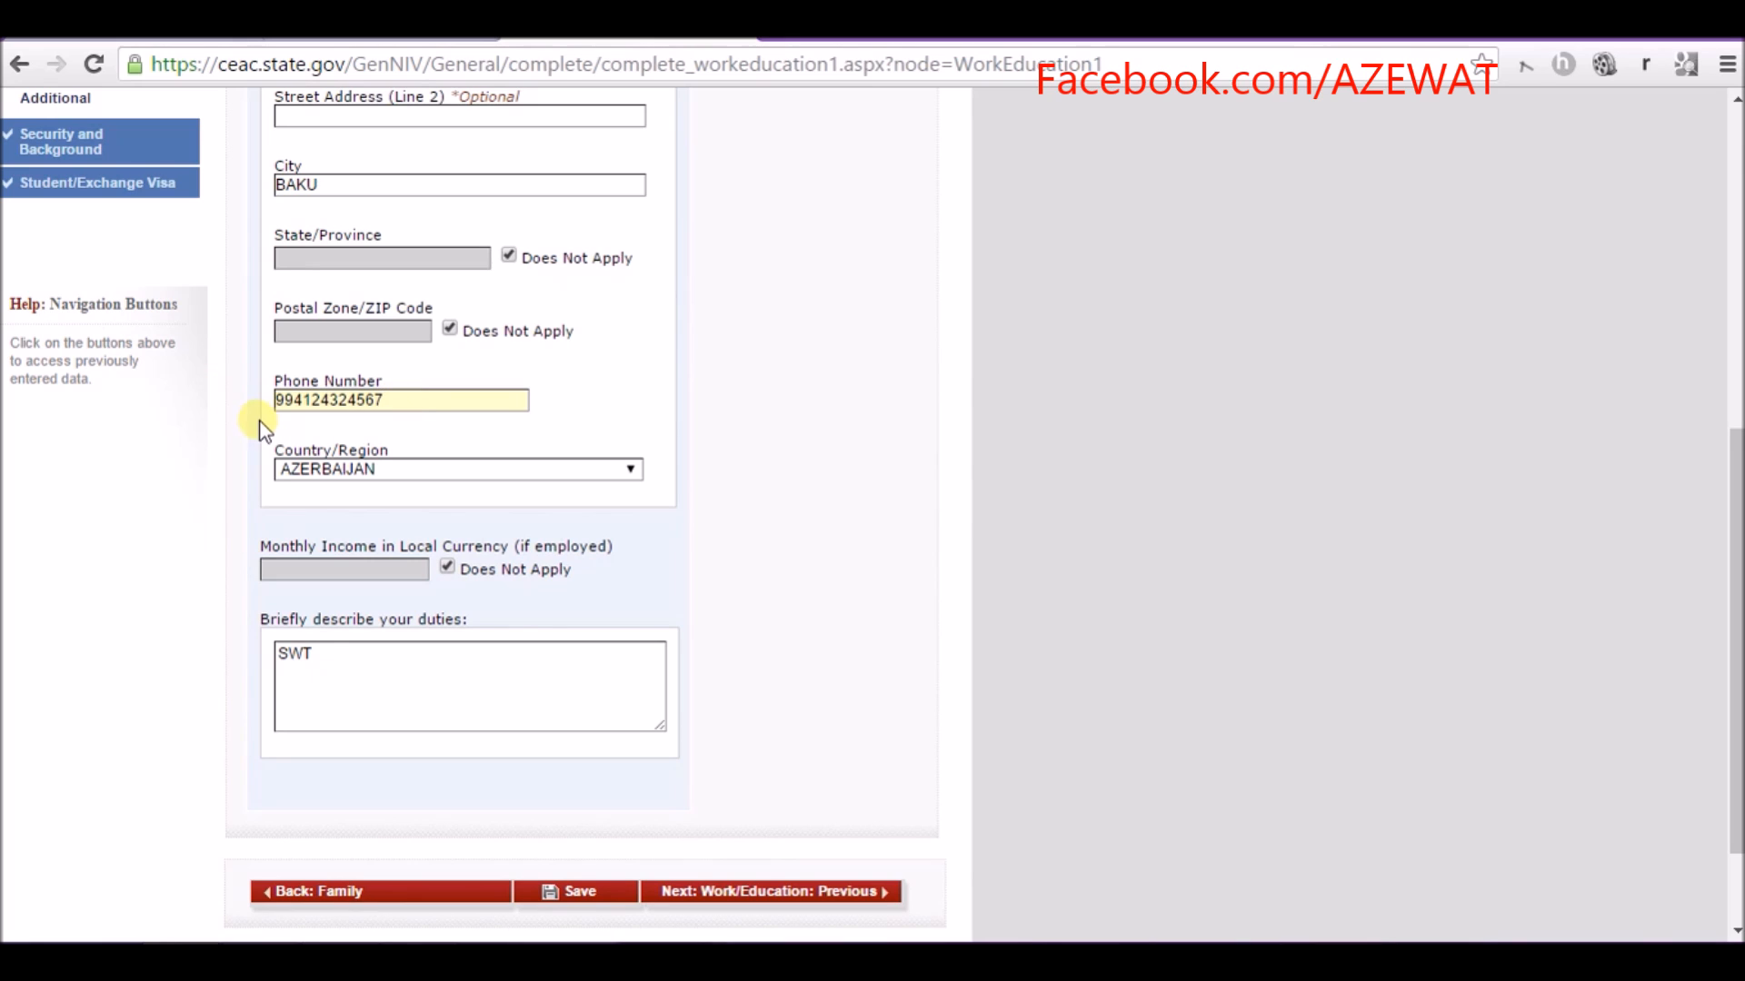
left_click_drag(283, 400, 423, 405)
left_click(423, 404)
left_click_drag(380, 405, 246, 395)
left_click(356, 406)
- Proceed to the Previous Work/Education/Training page and check the answer about previous employment
scroll(436, 393, "down", 2)
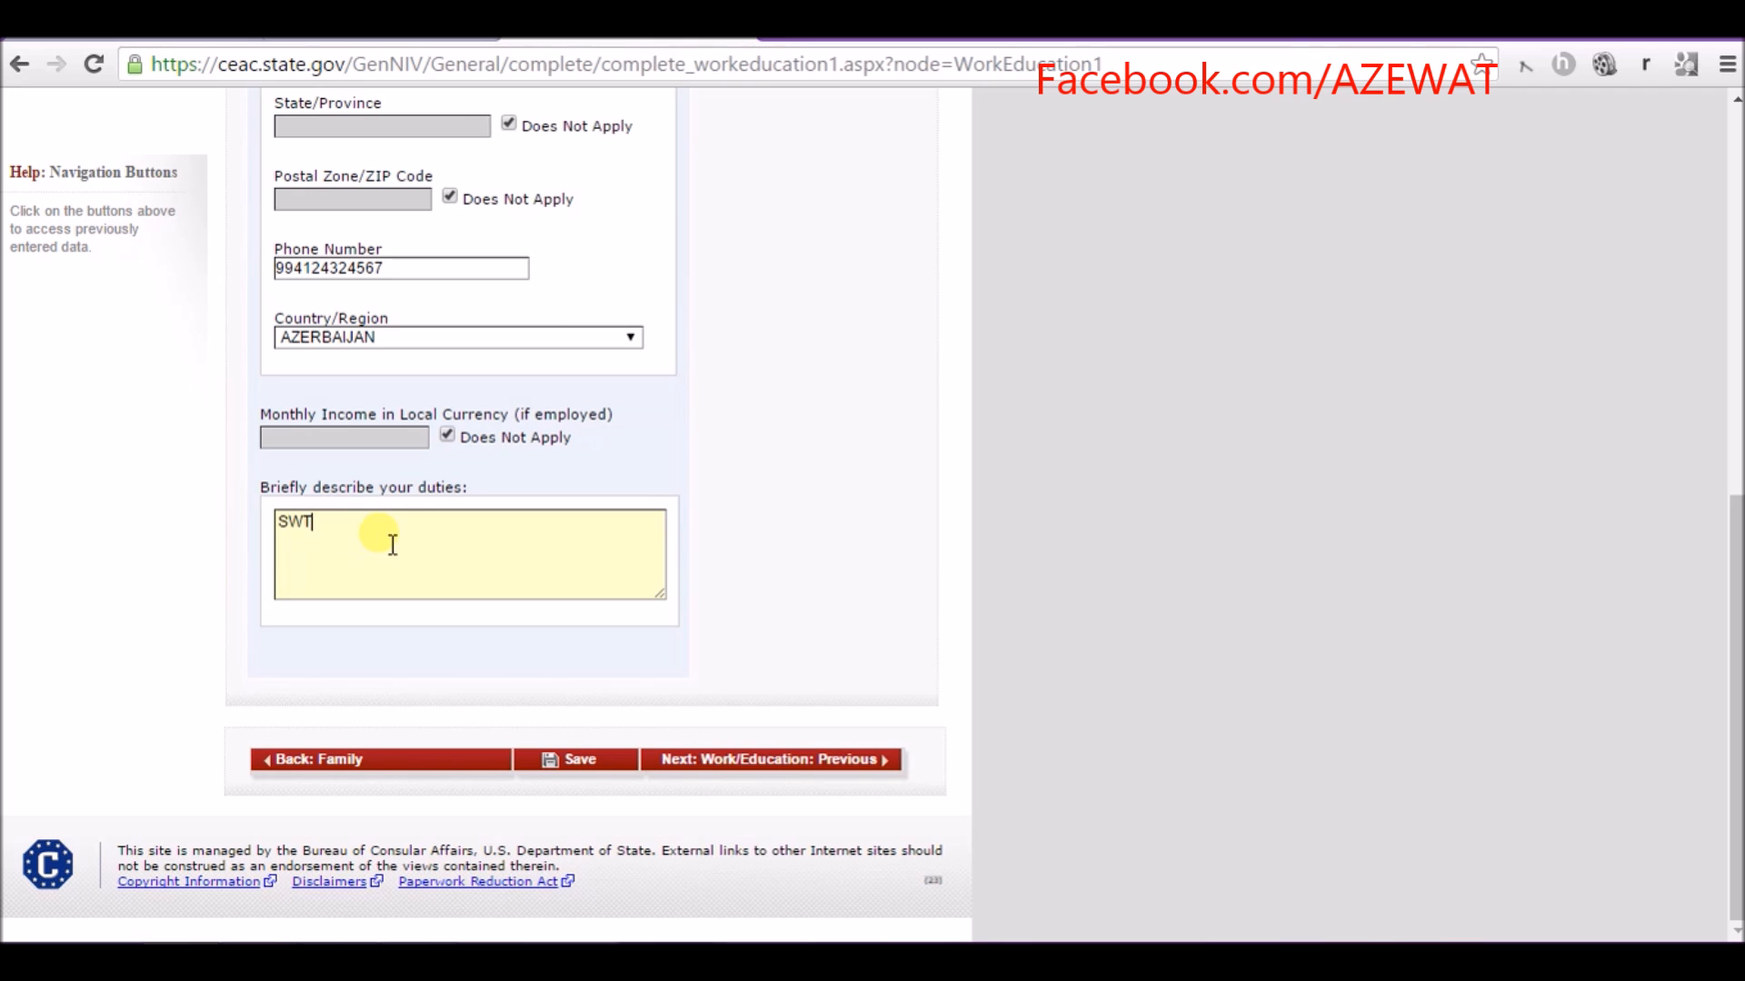
left_click(791, 760)
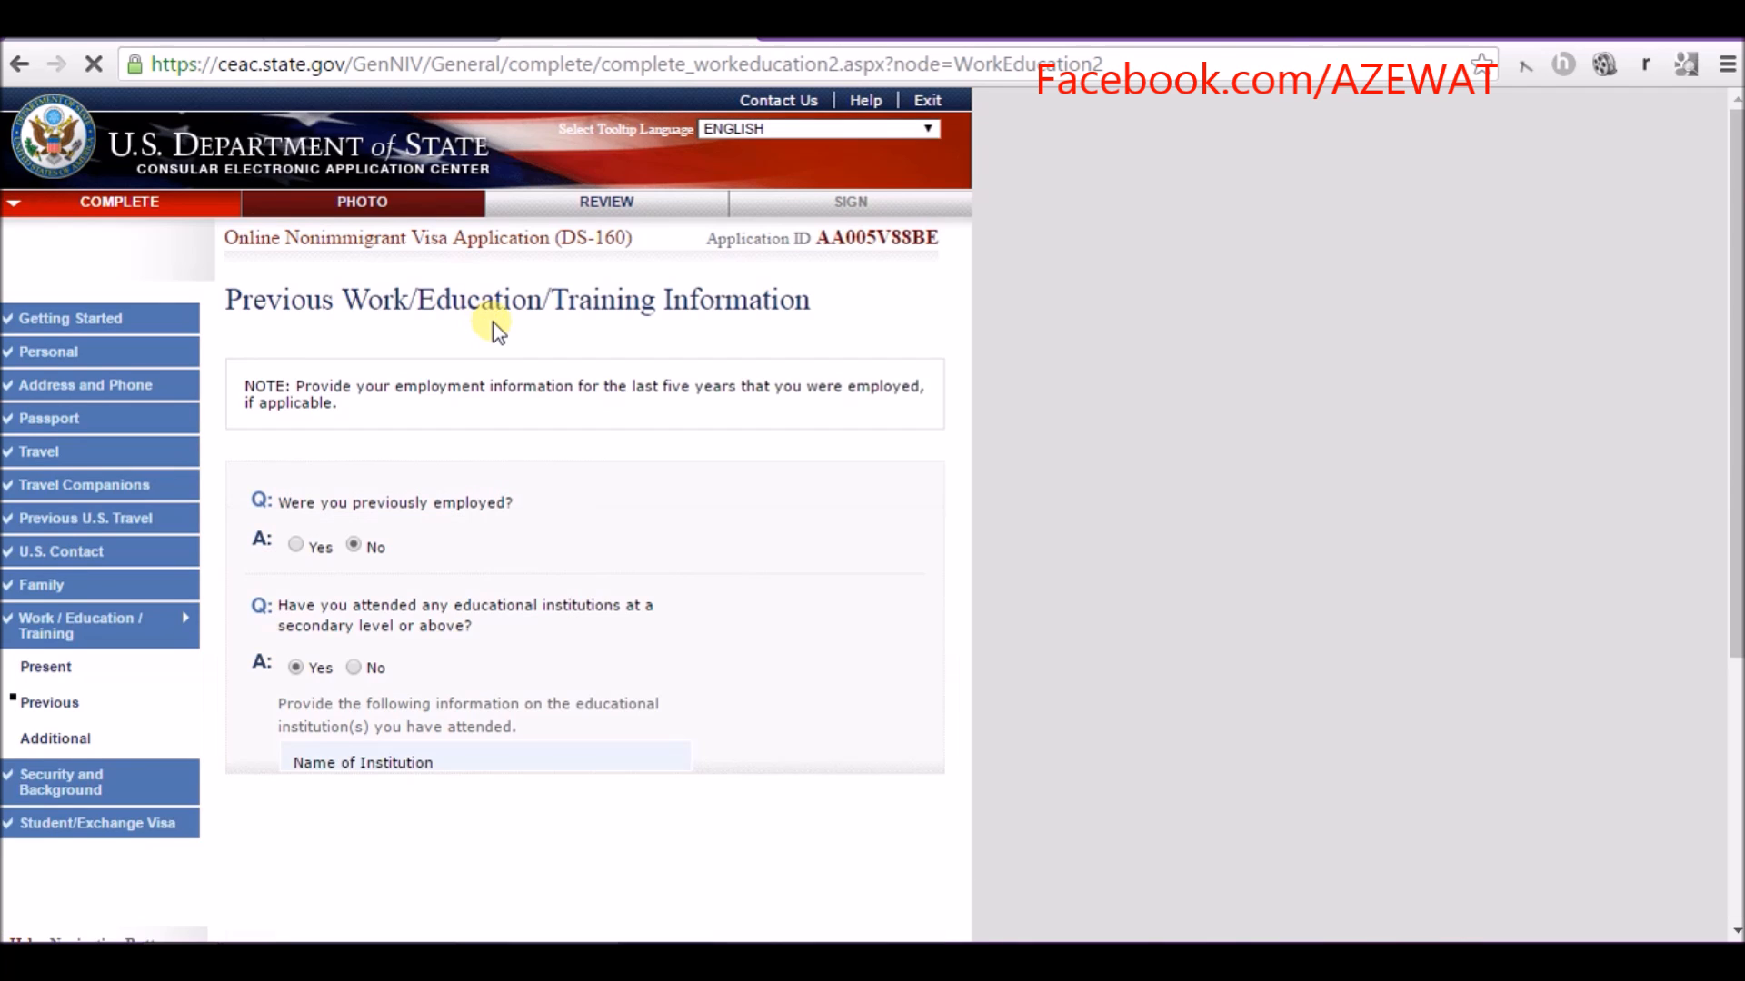
scroll(506, 358, "down", 2)
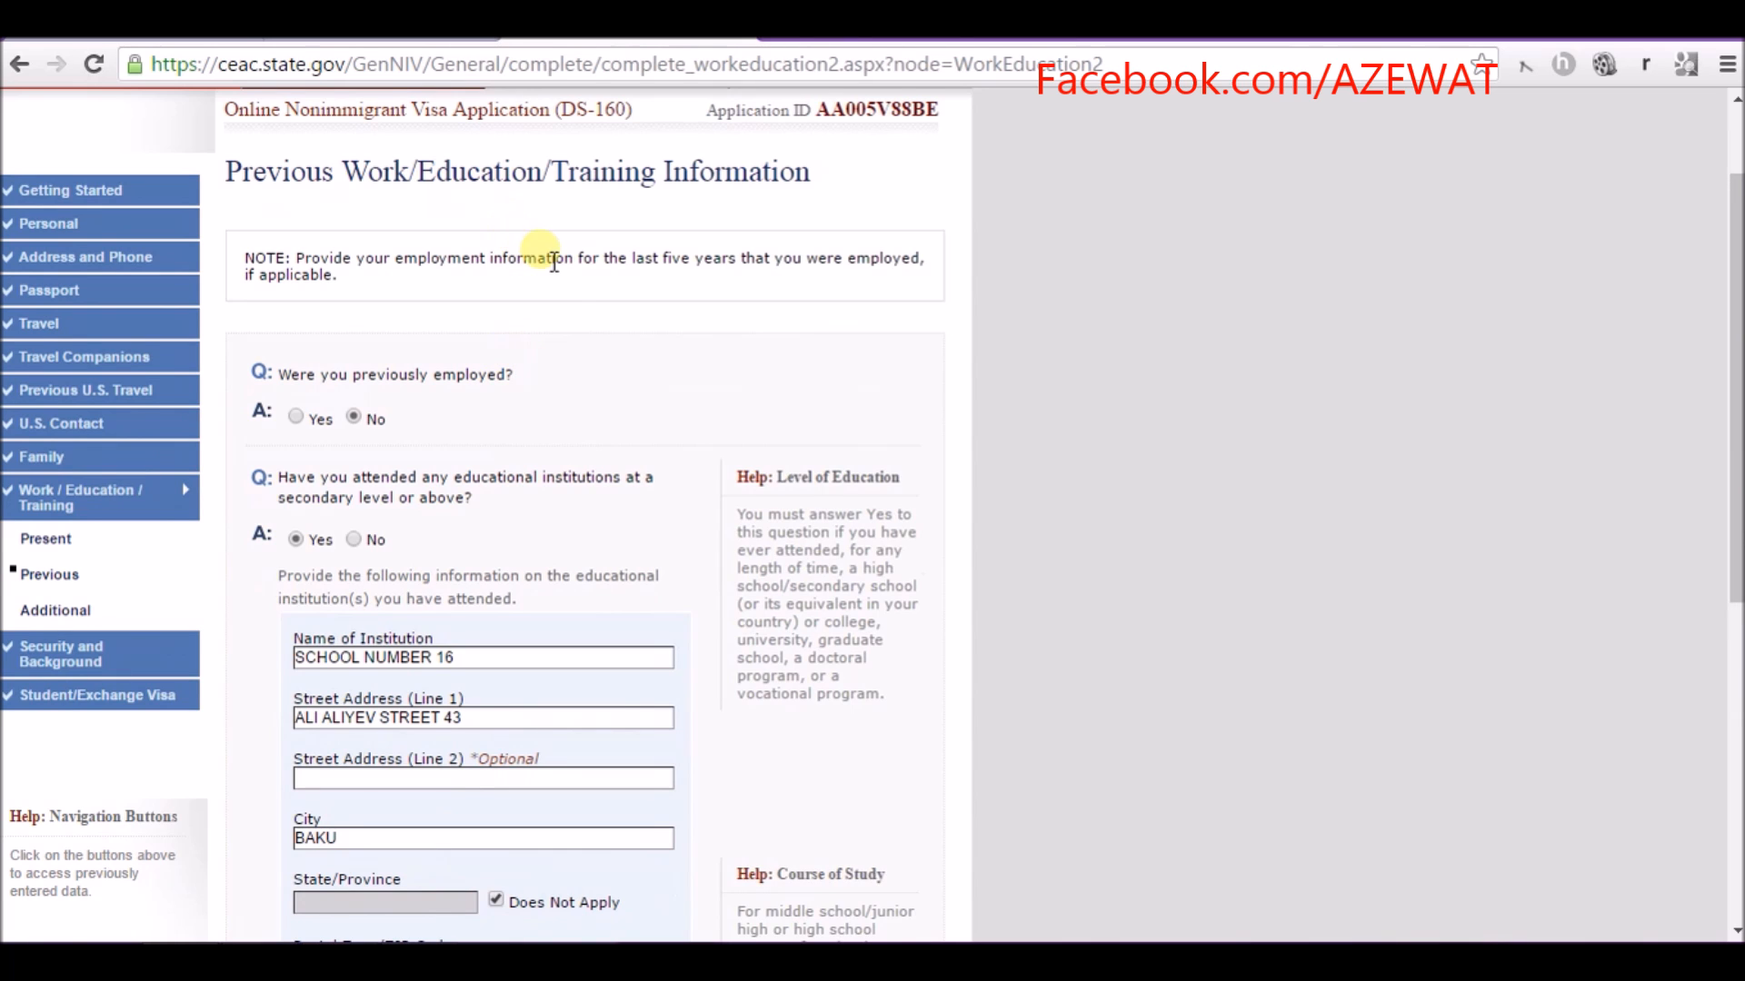
scroll(563, 295, "down", 2)
scroll(563, 295, "up", 2)
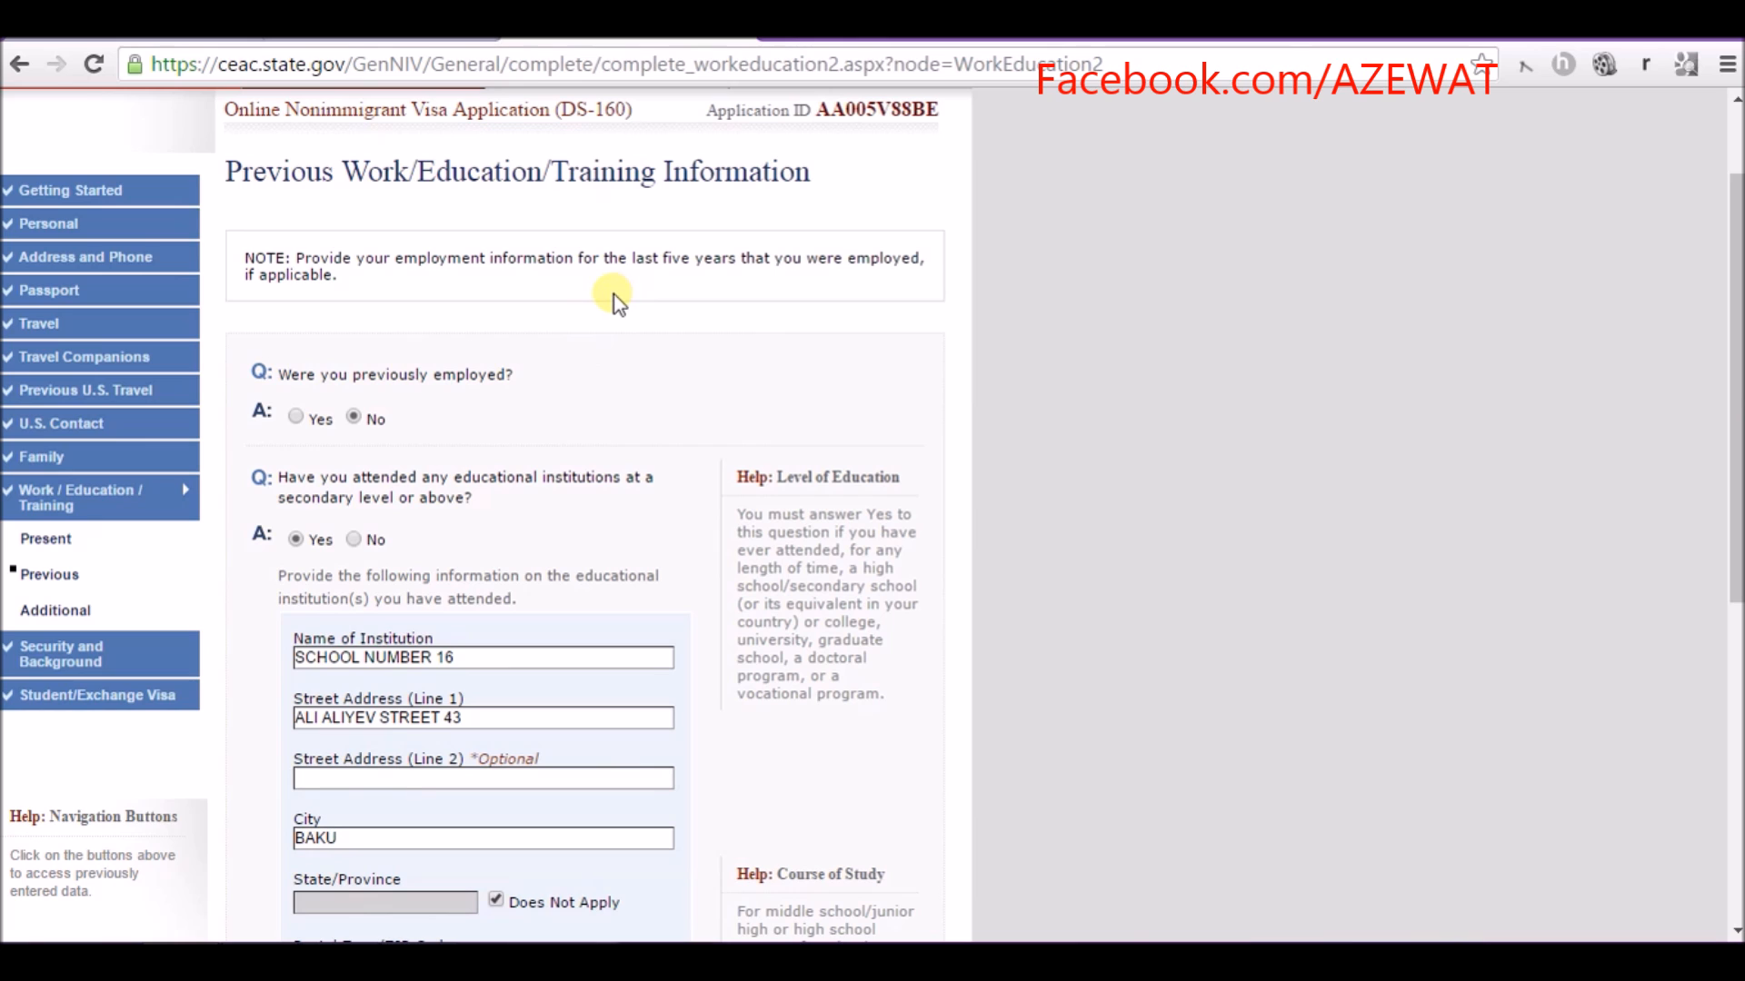
scroll(590, 313, "down", 2)
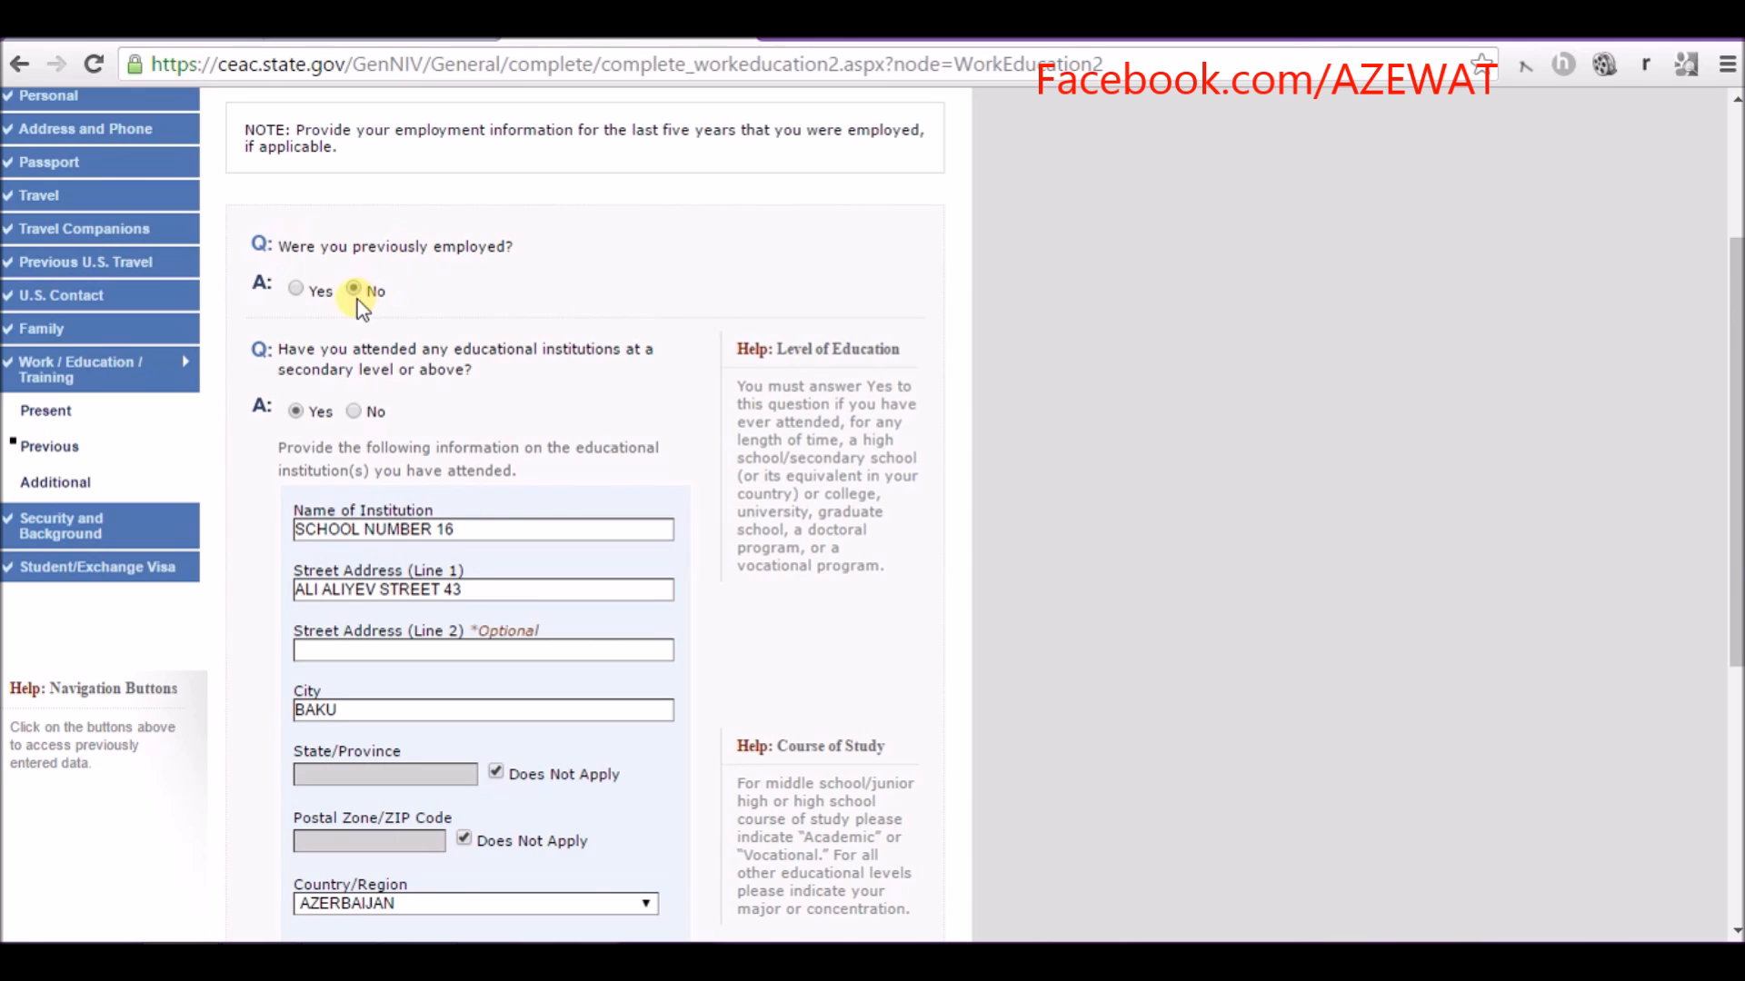
- Examine the secondary education answer and the name of the institution attended
scroll(364, 296, "down", 3)
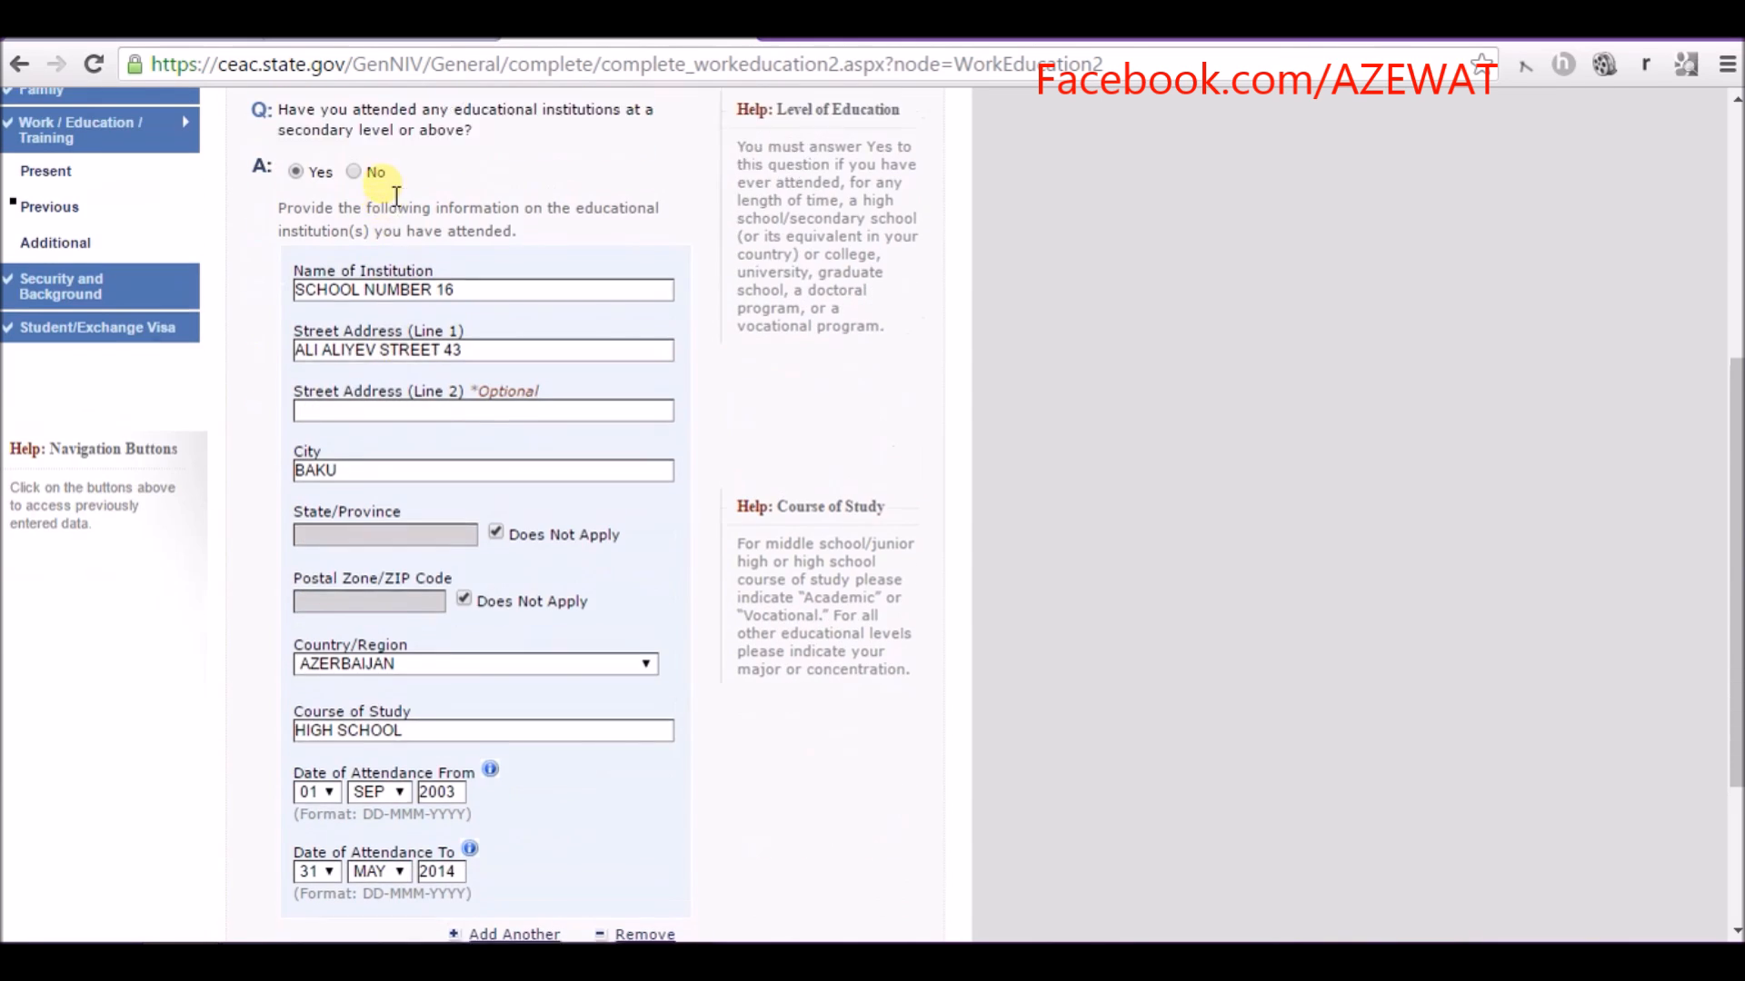
scroll(401, 287, "up", 1)
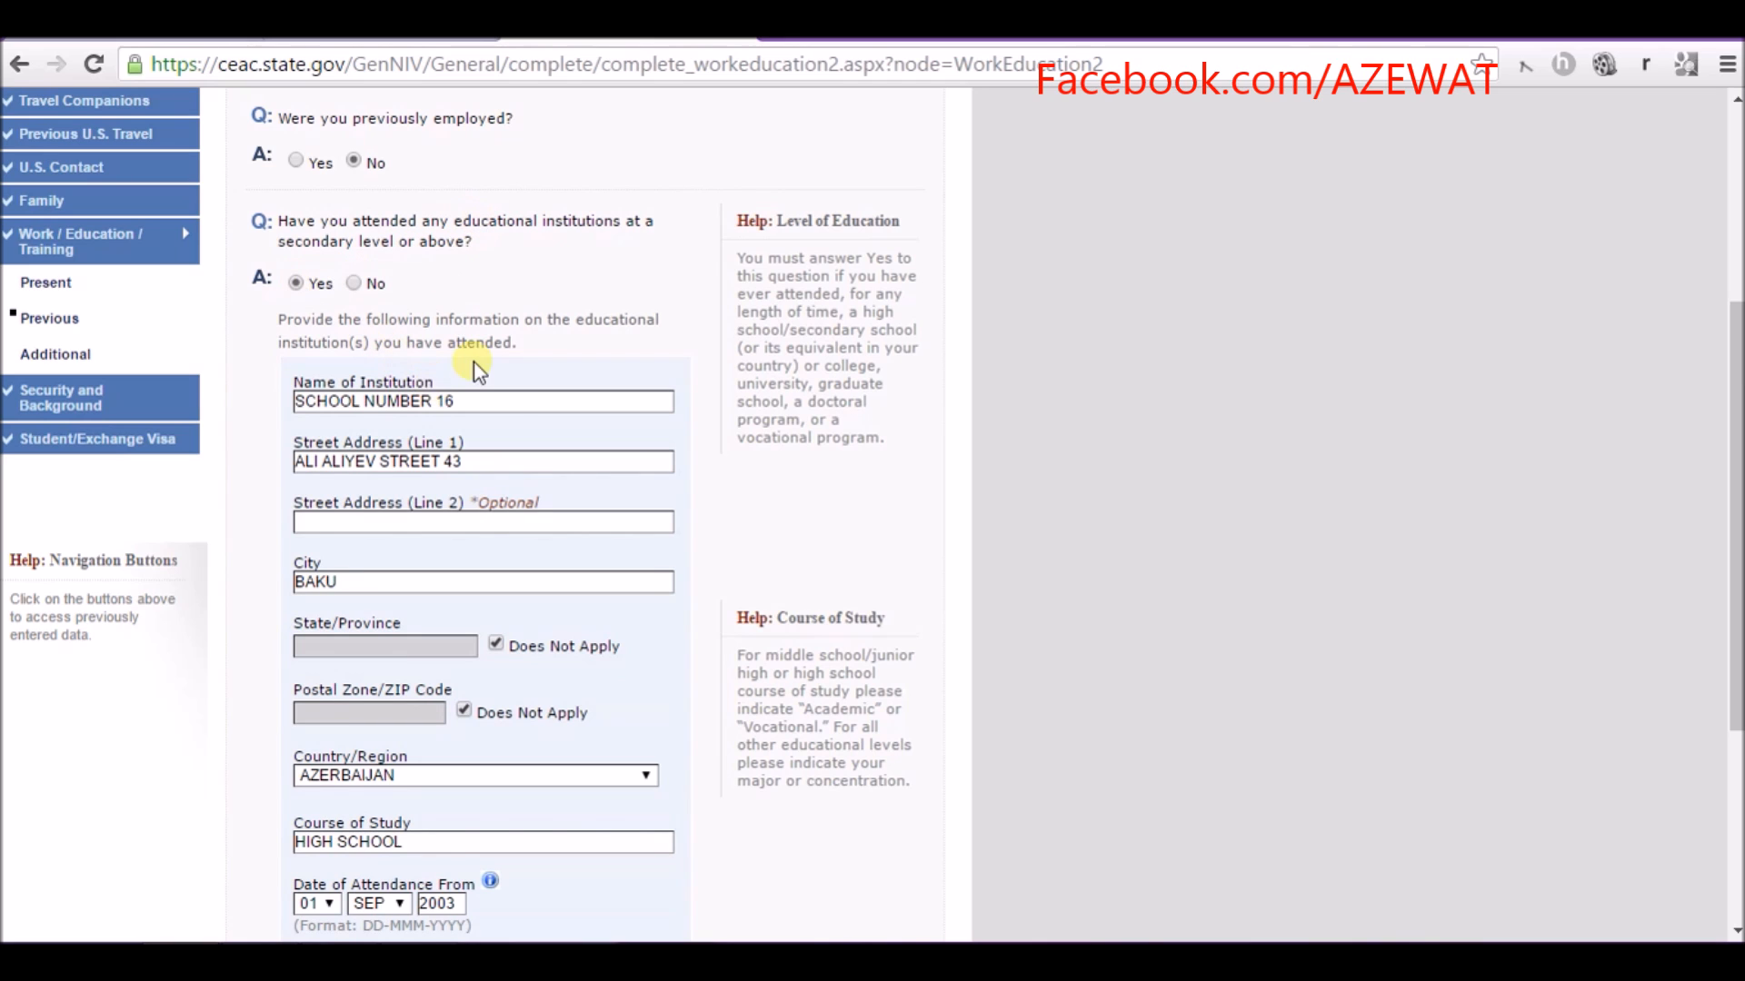
scroll(471, 360, "down", 1)
left_click_drag(463, 273, 282, 282)
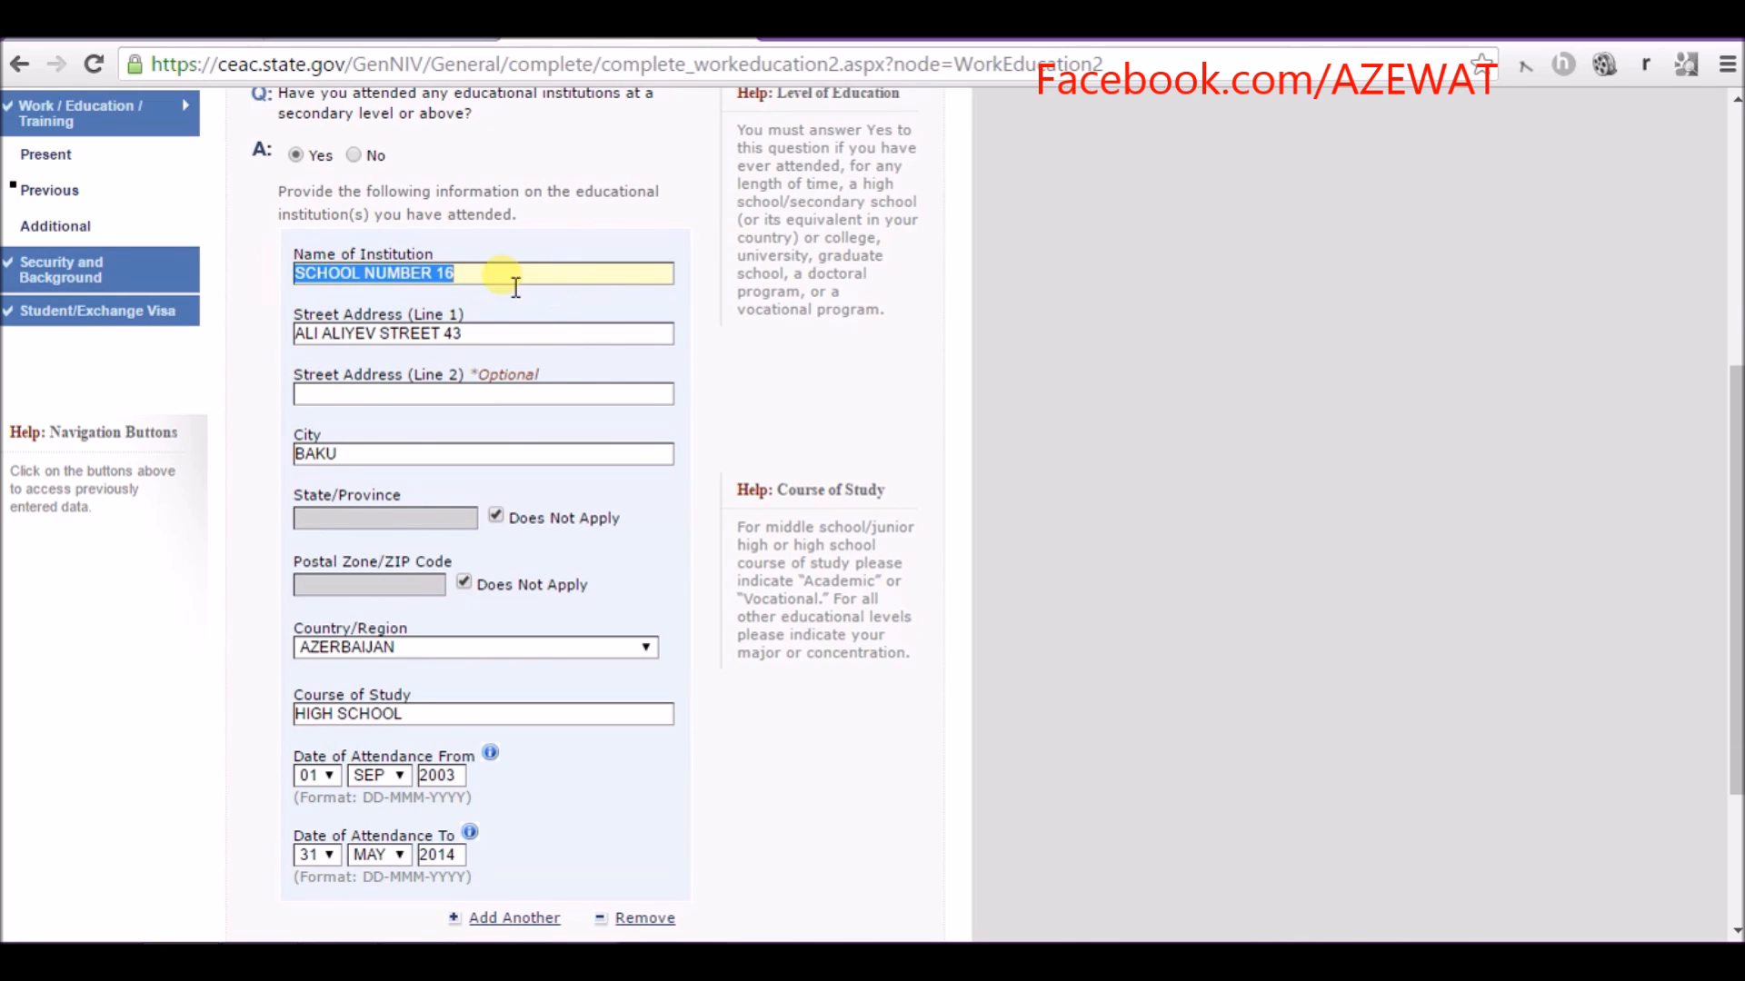
left_click(406, 274)
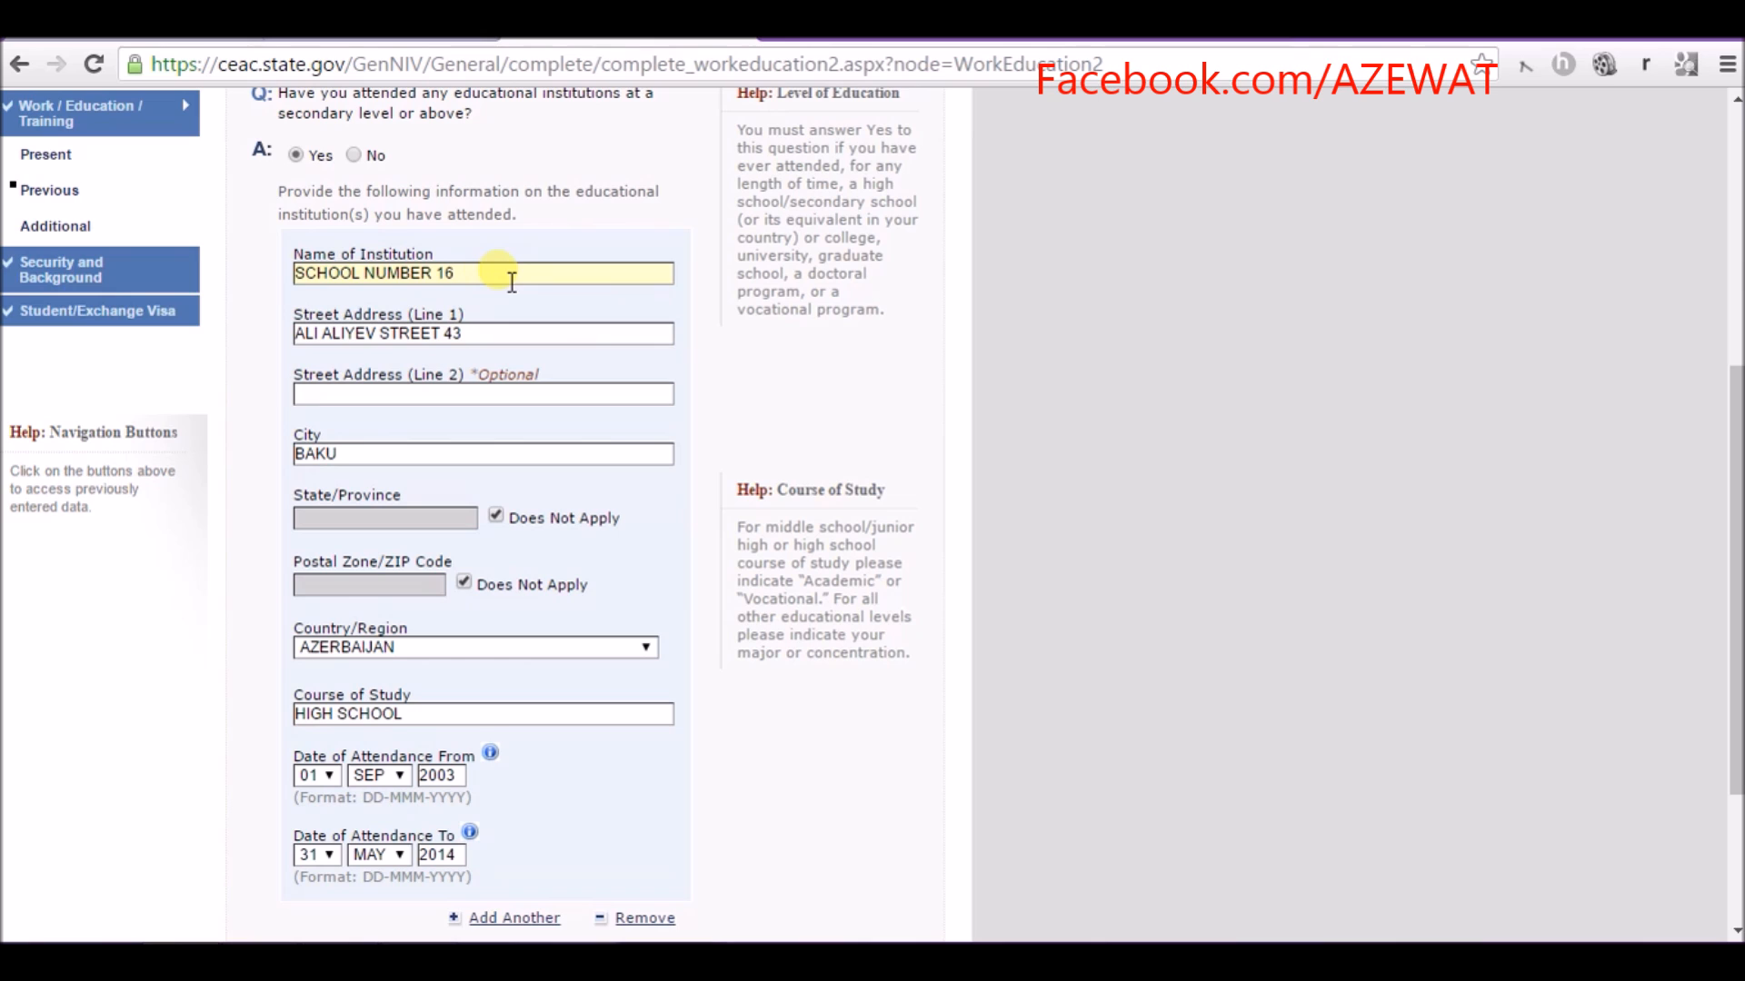
left_click_drag(503, 281, 310, 284)
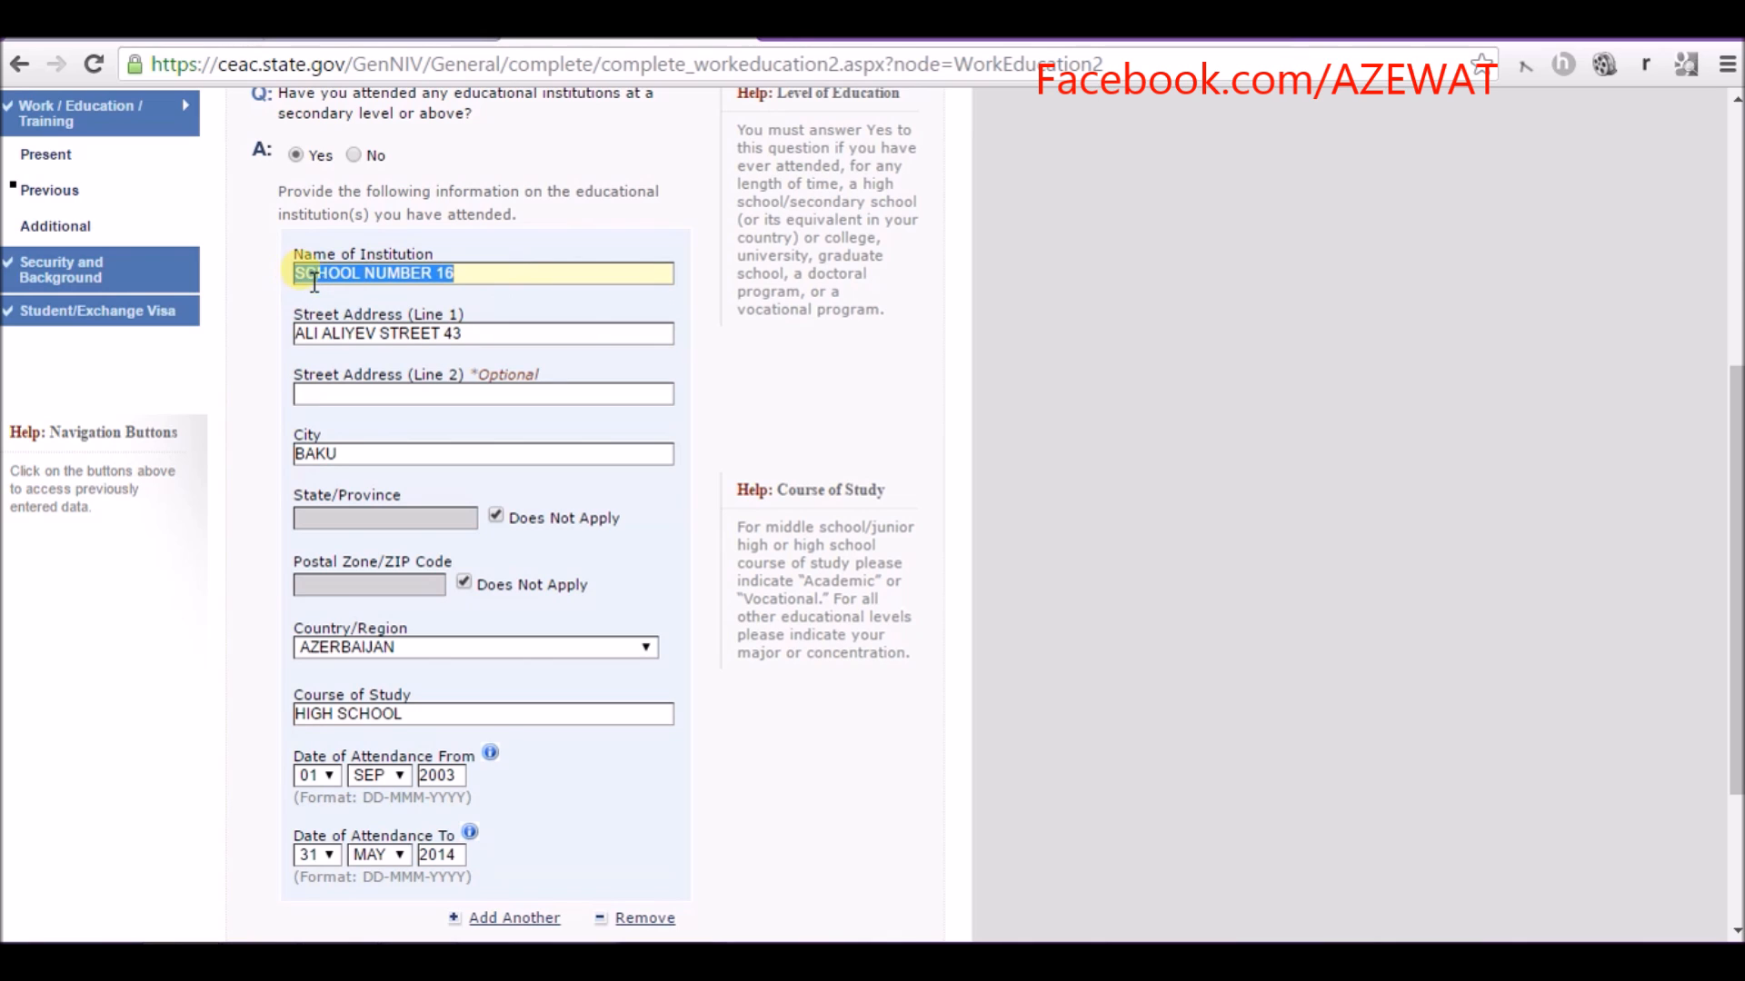
left_click(472, 291)
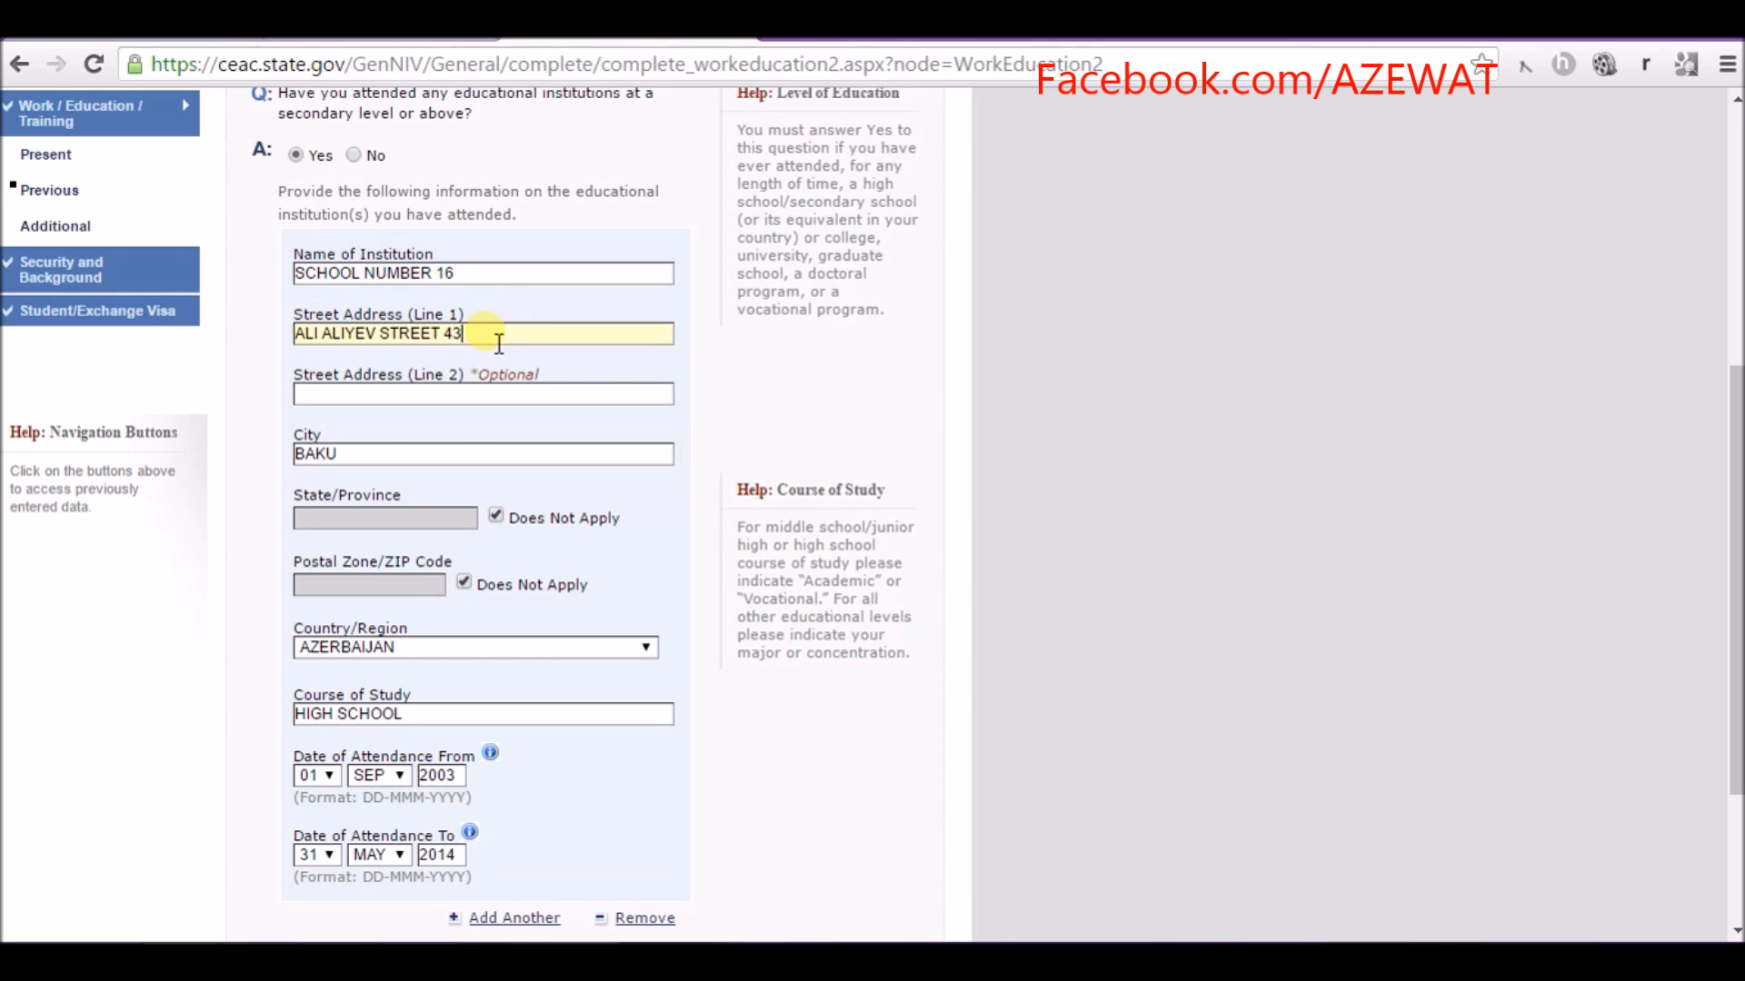
- Review the attended institution's address, Does Not Apply choices, country and course of study
scroll(504, 351, "down", 2)
scroll(504, 351, "up", 2)
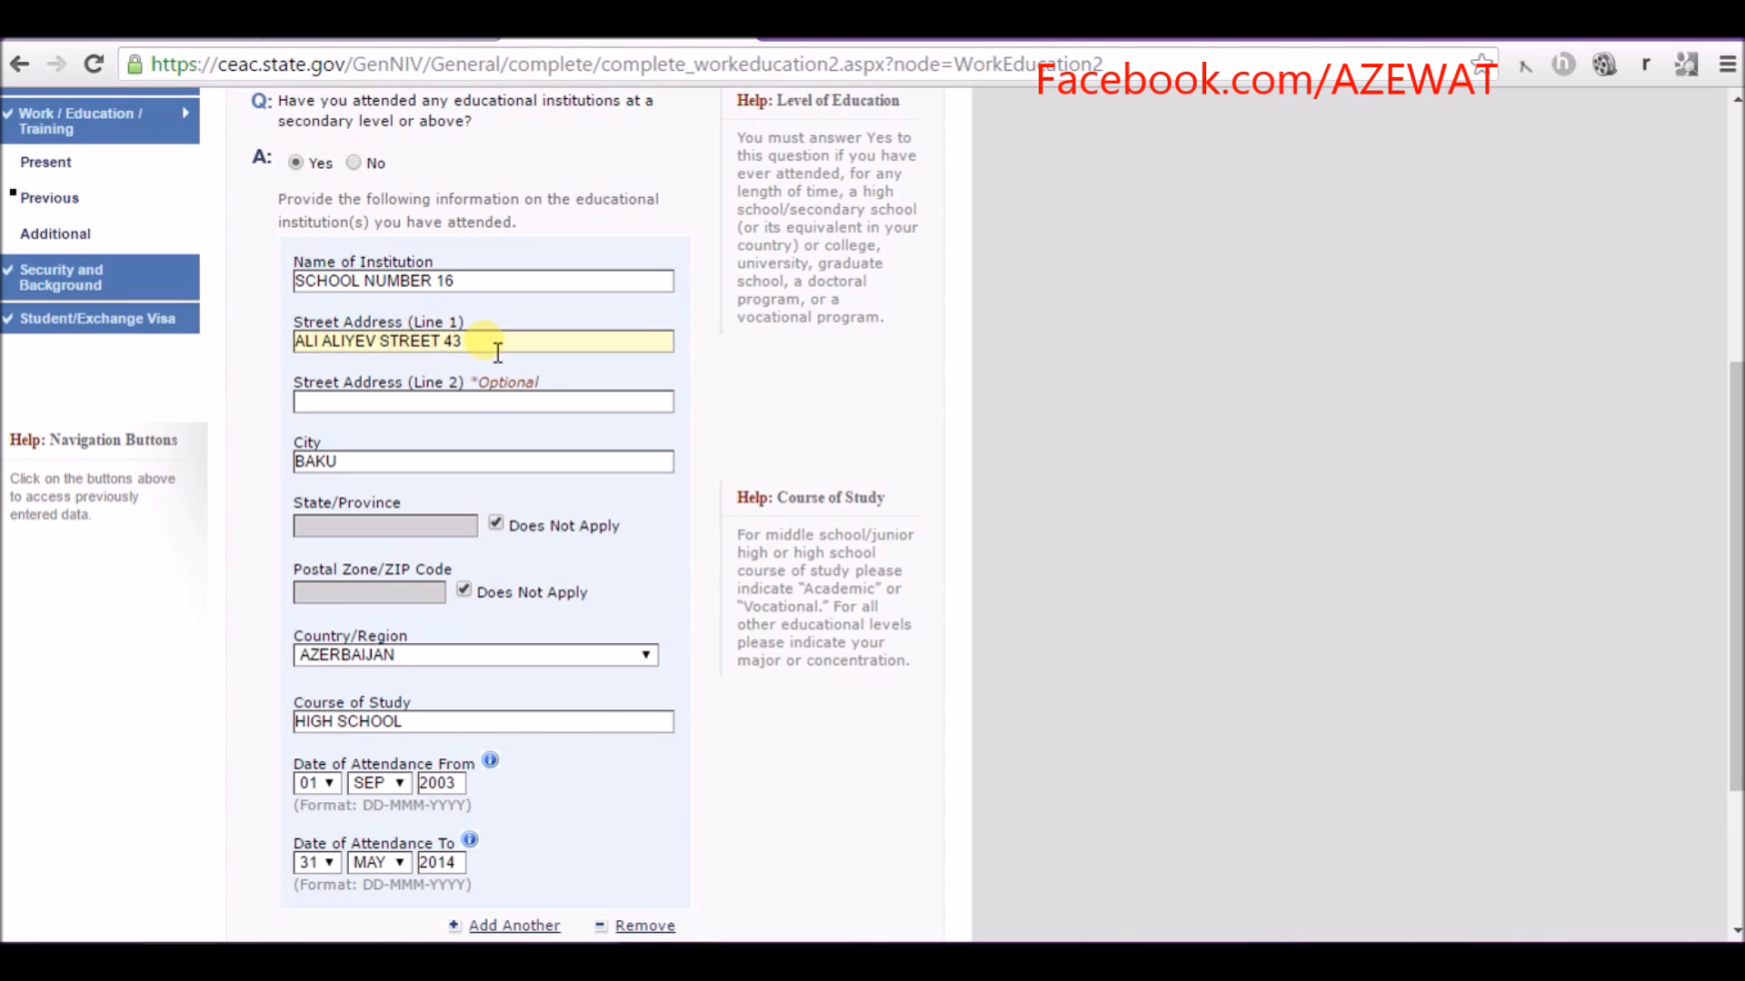
scroll(412, 422, "down", 2)
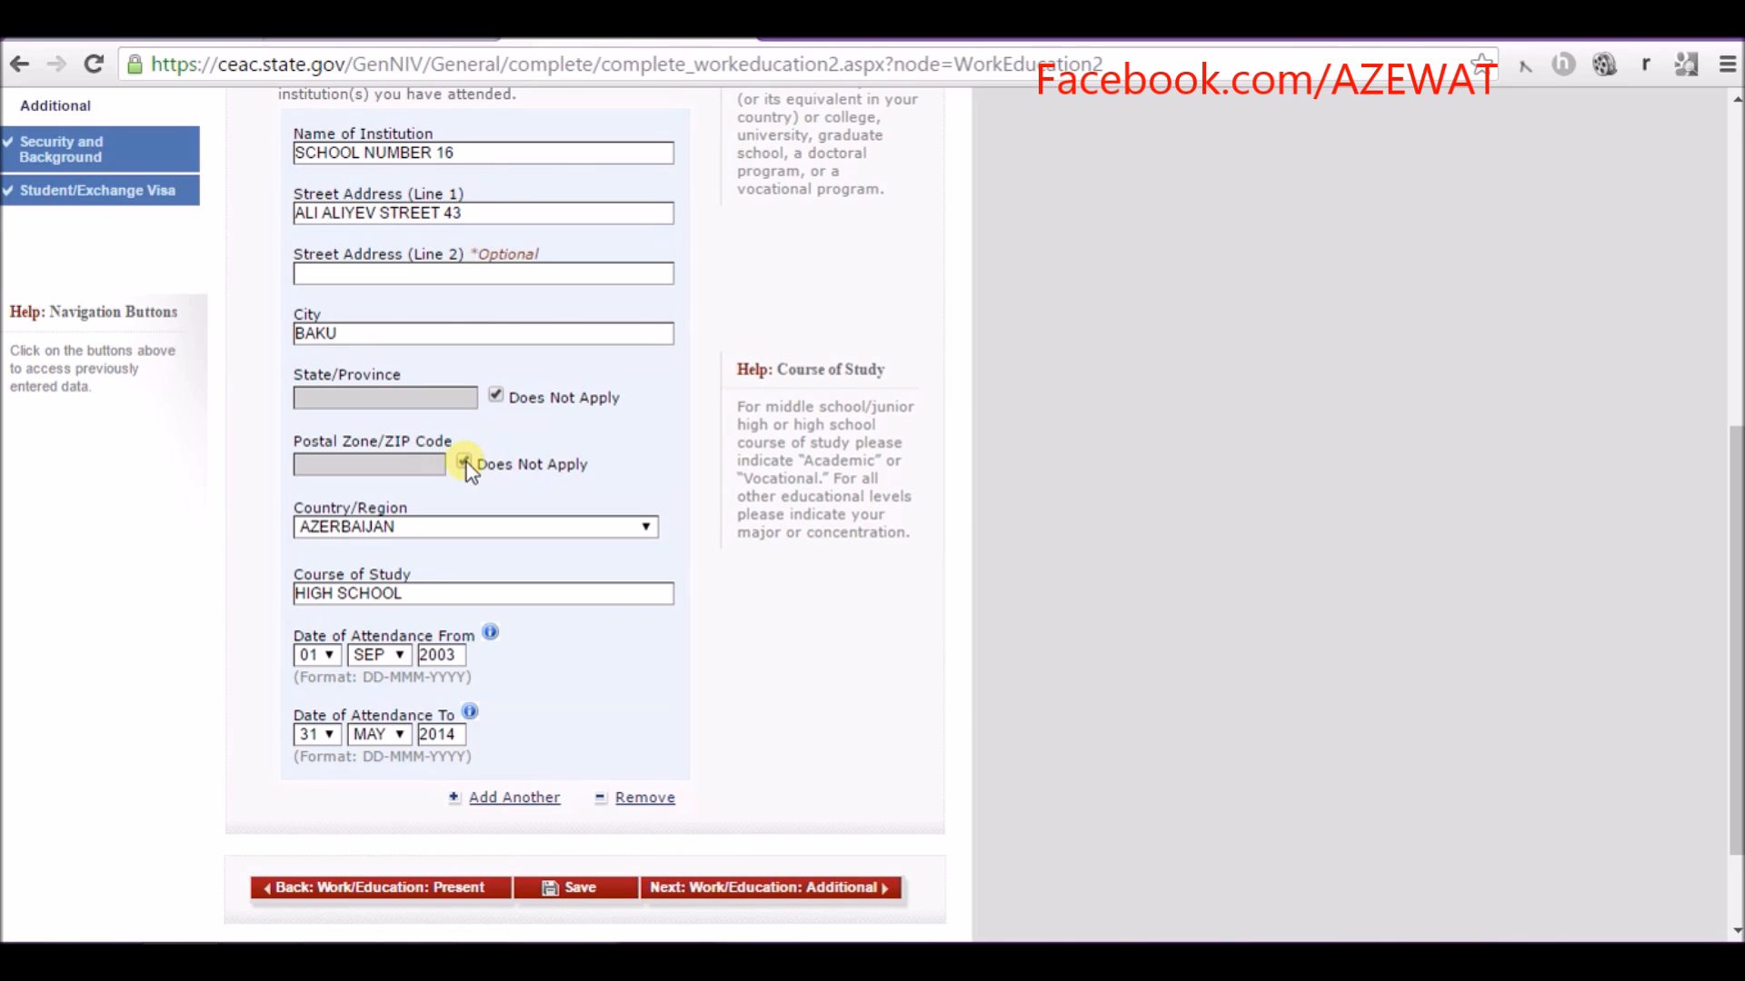
scroll(464, 466, "down", 2)
scroll(442, 389, "up", 2)
scroll(445, 356, "down", 2)
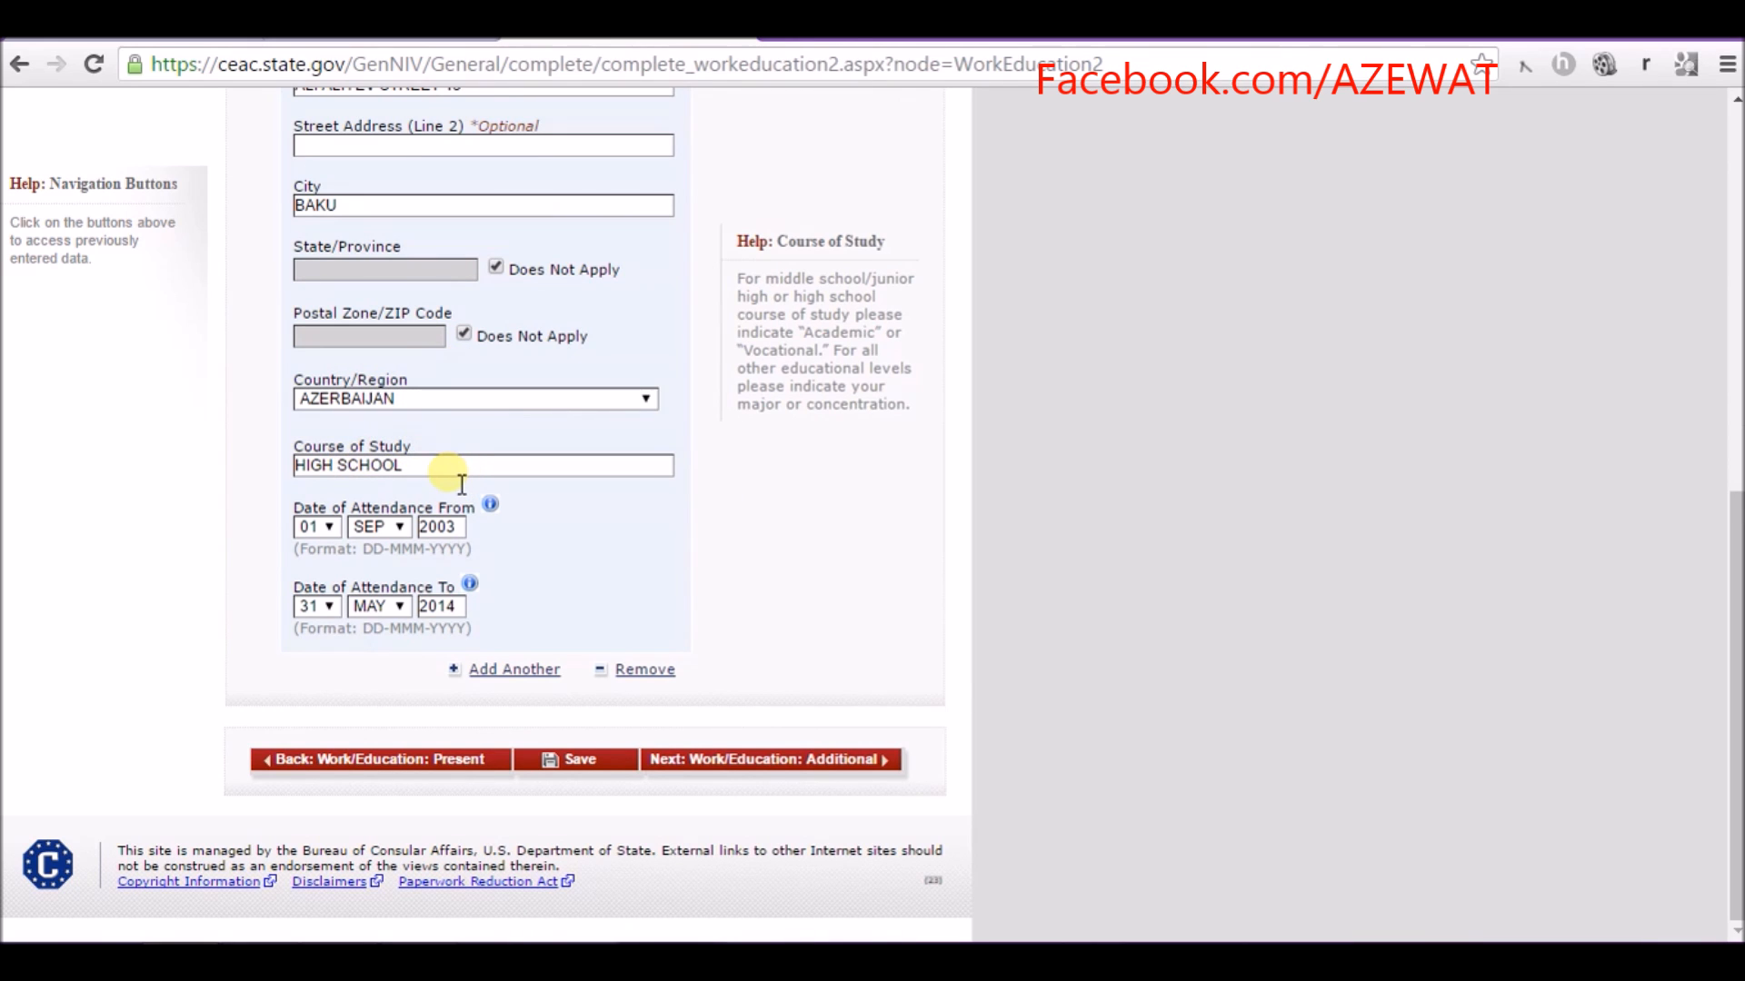
scroll(461, 484, "up", 4)
scroll(477, 433, "down", 3)
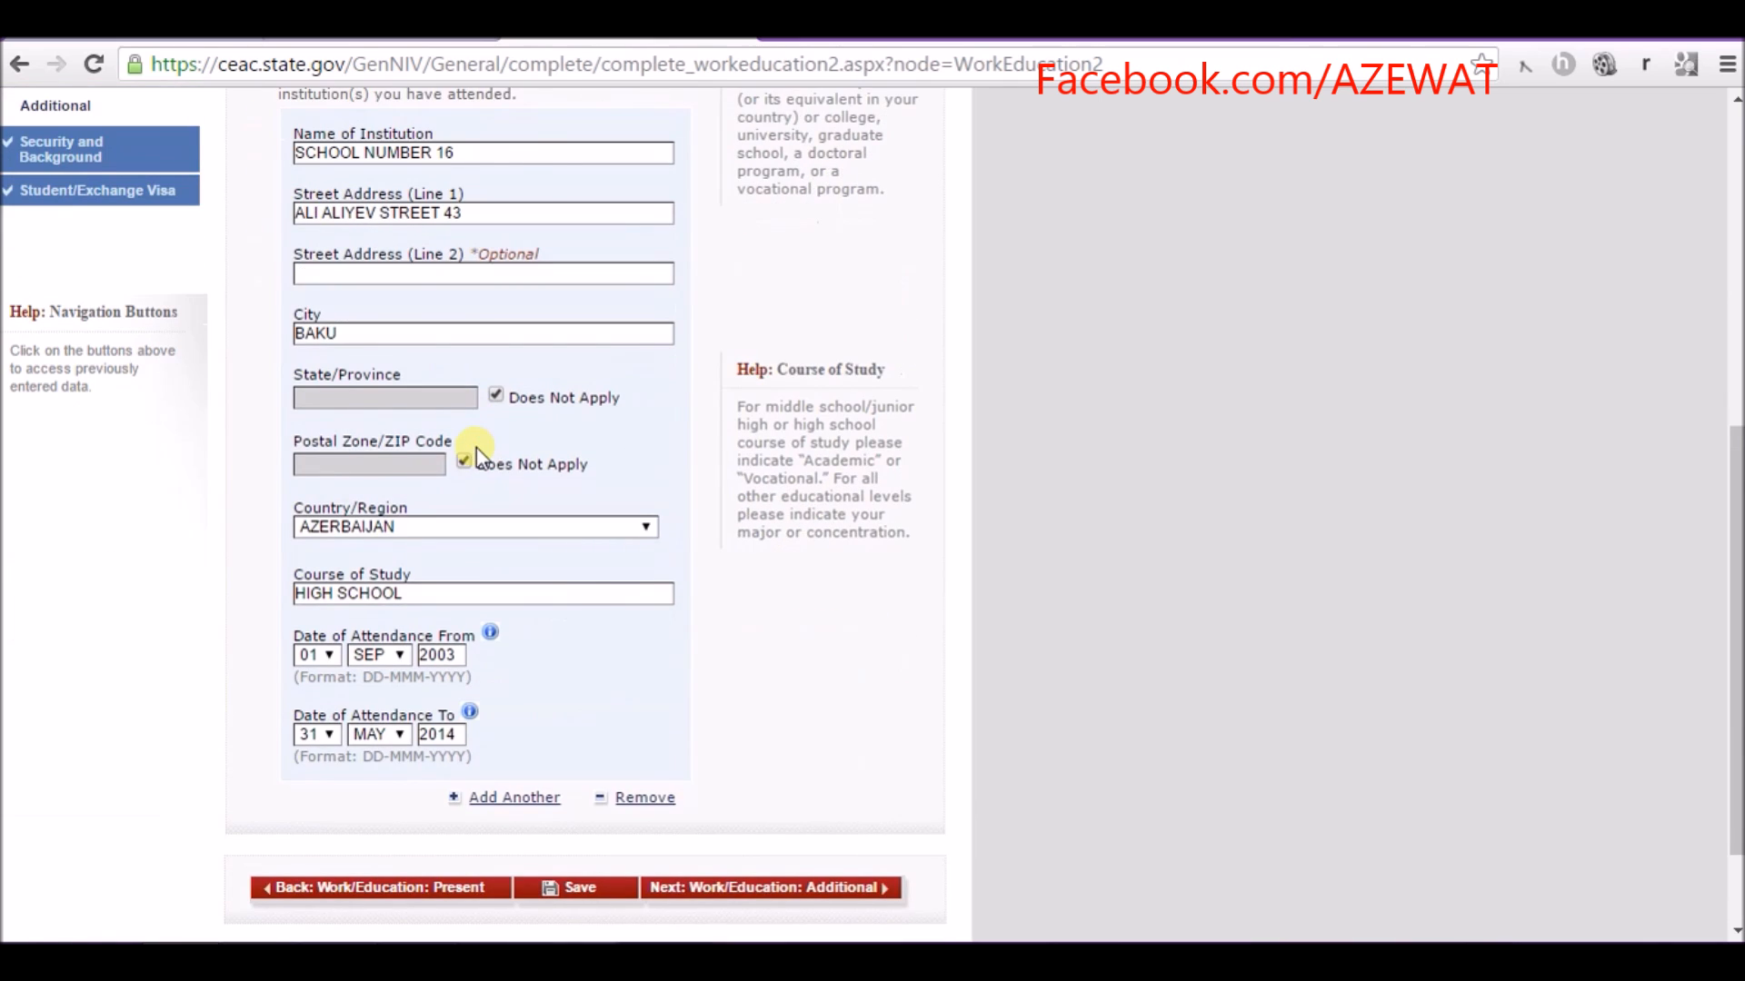
scroll(476, 449, "down", 1)
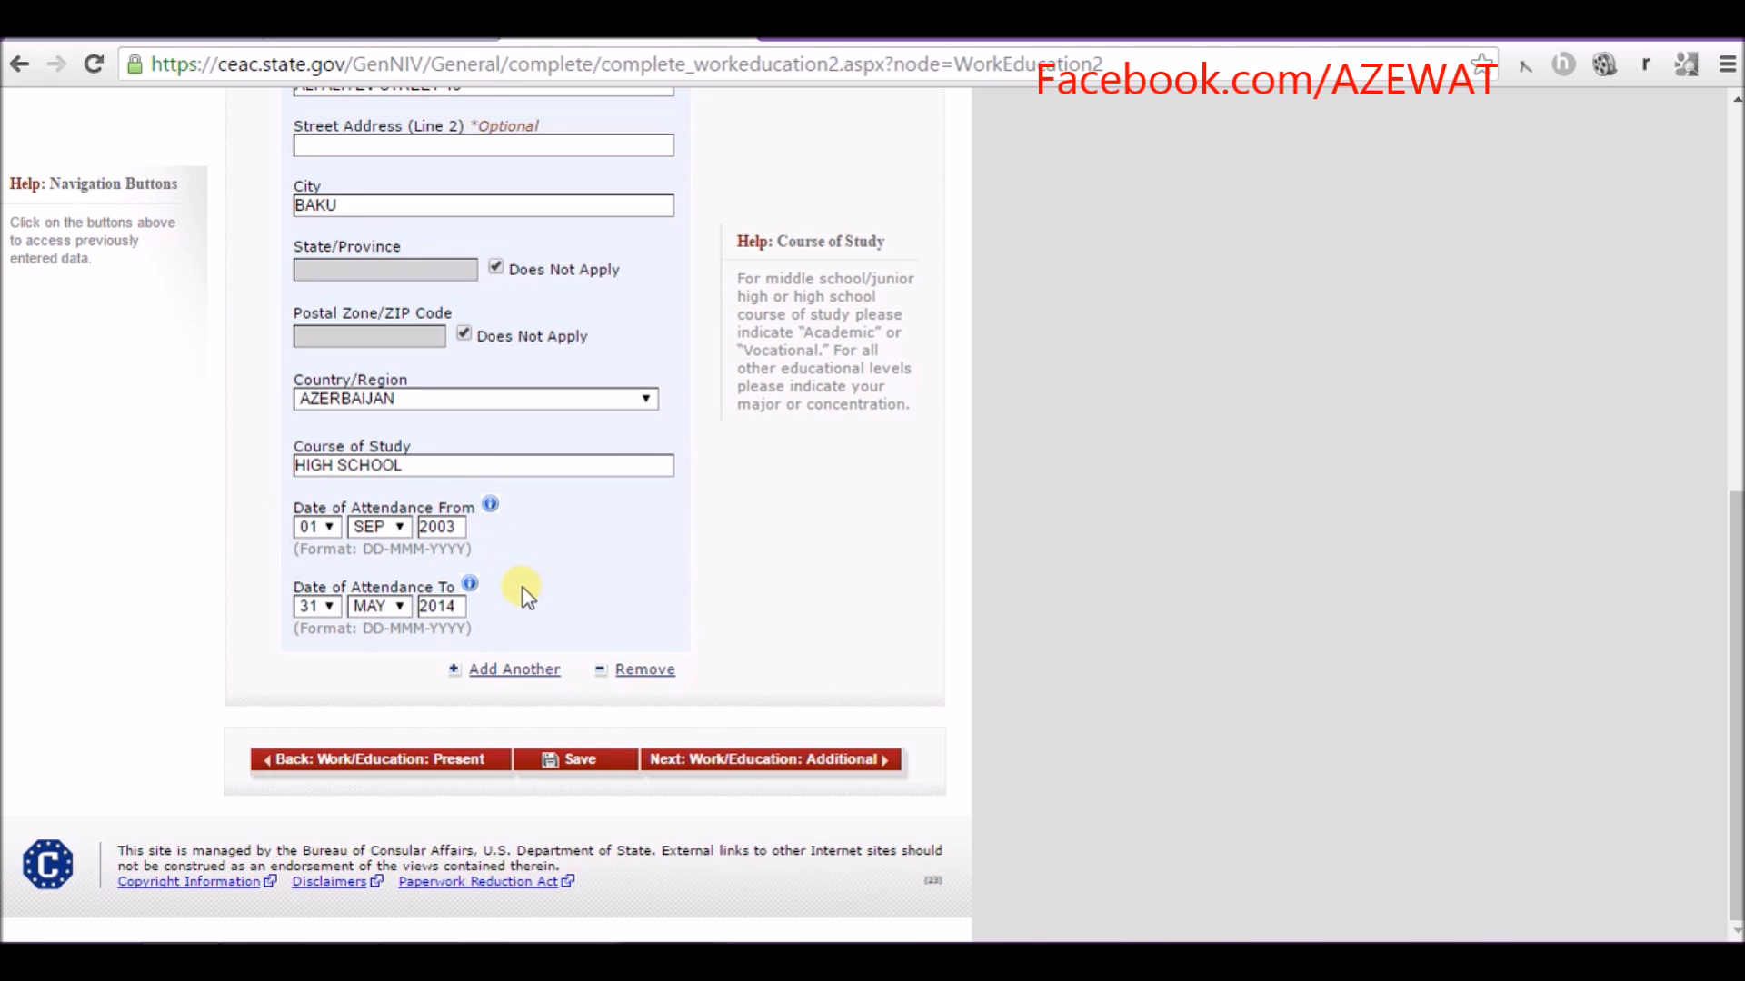
- Check the day and year of the institution's Date of Attendance From
left_click(333, 532)
left_click(332, 533)
left_click(333, 532)
left_click(333, 533)
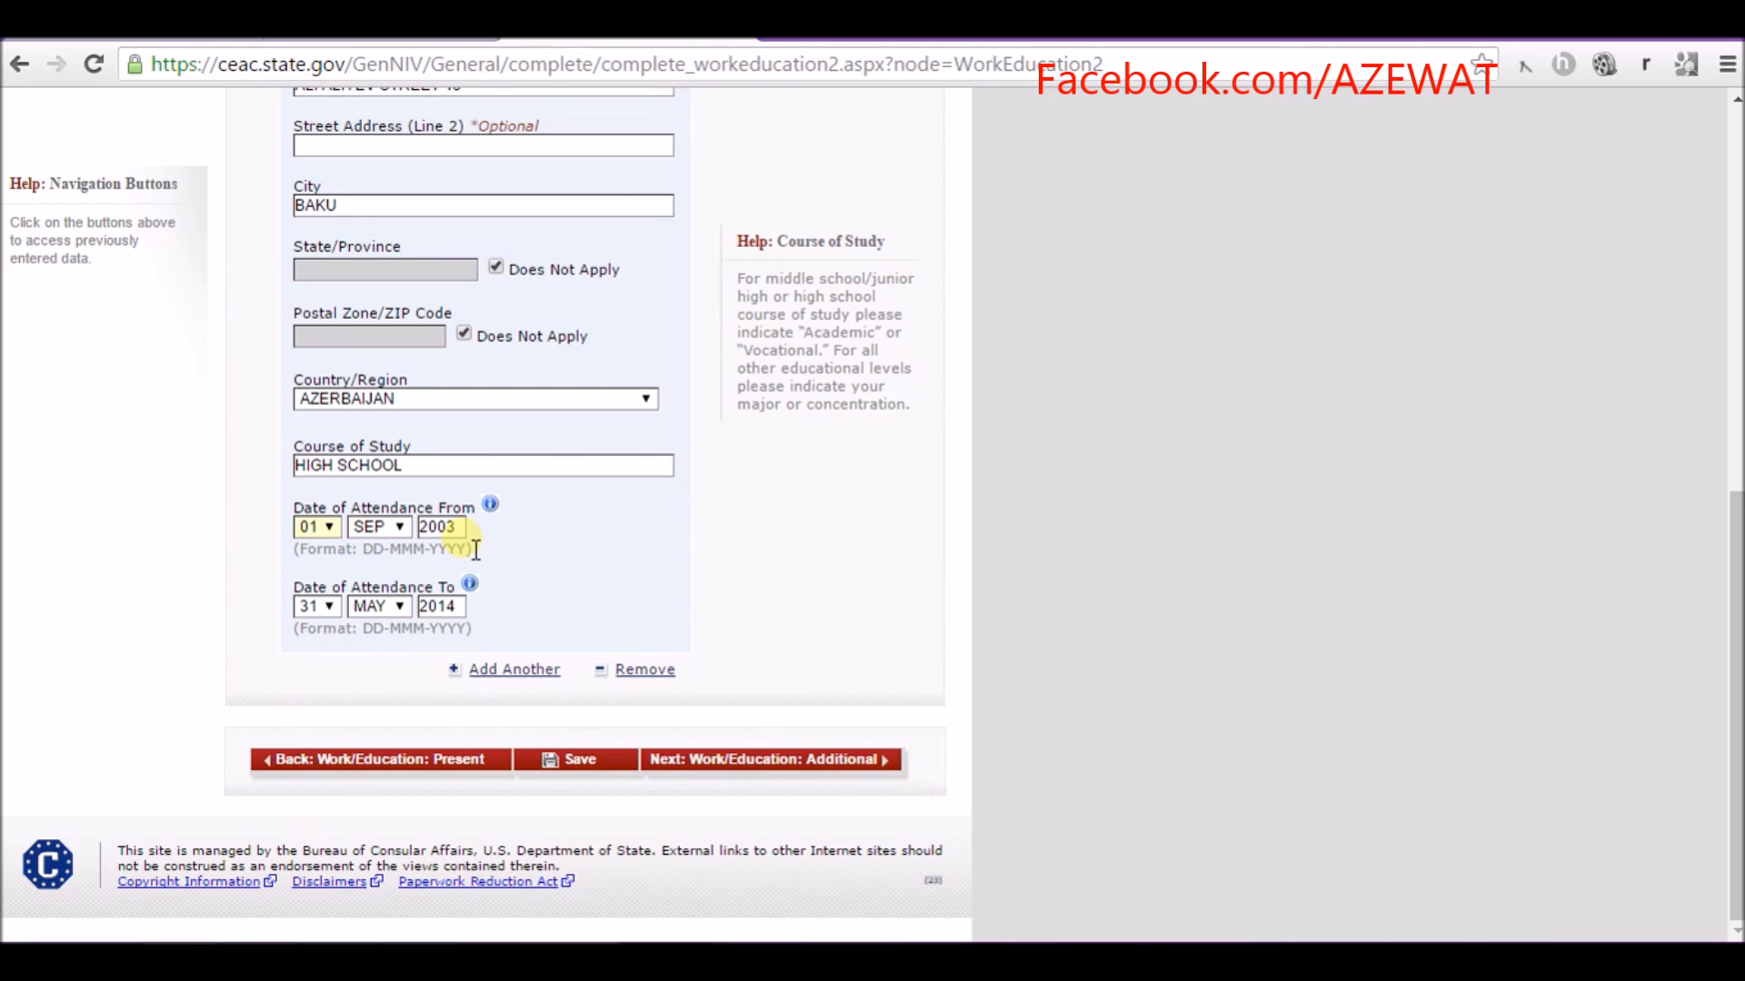
left_click_drag(465, 528, 412, 527)
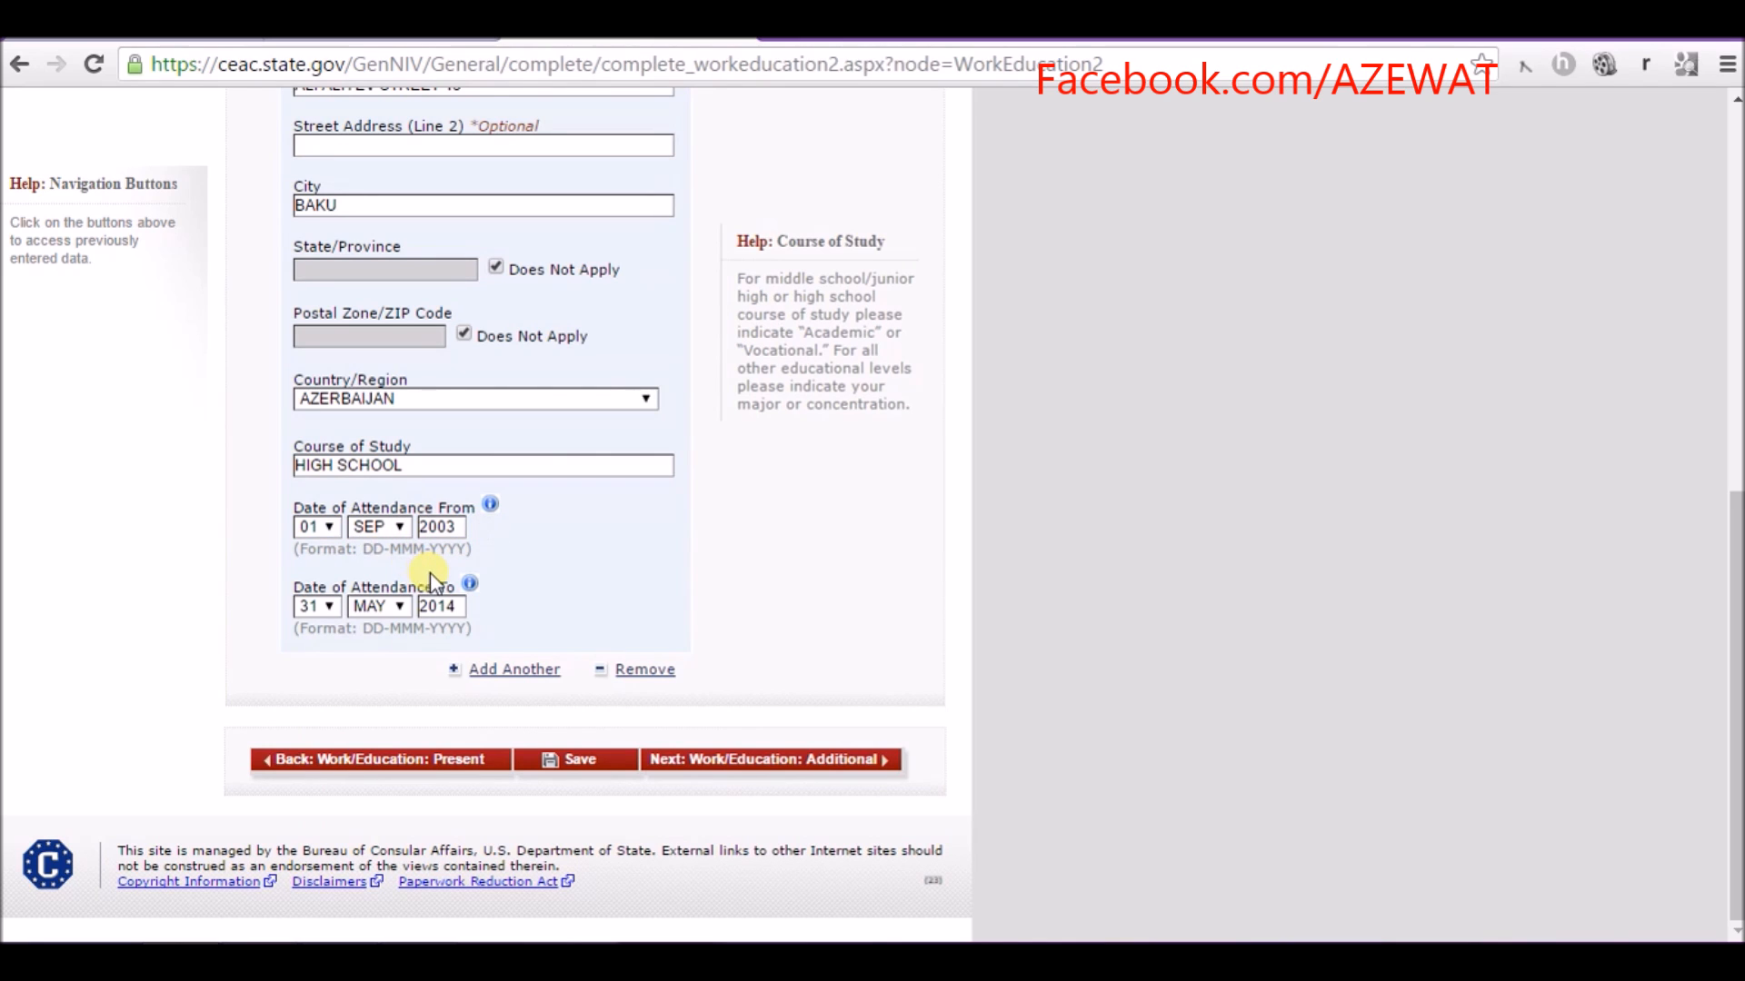
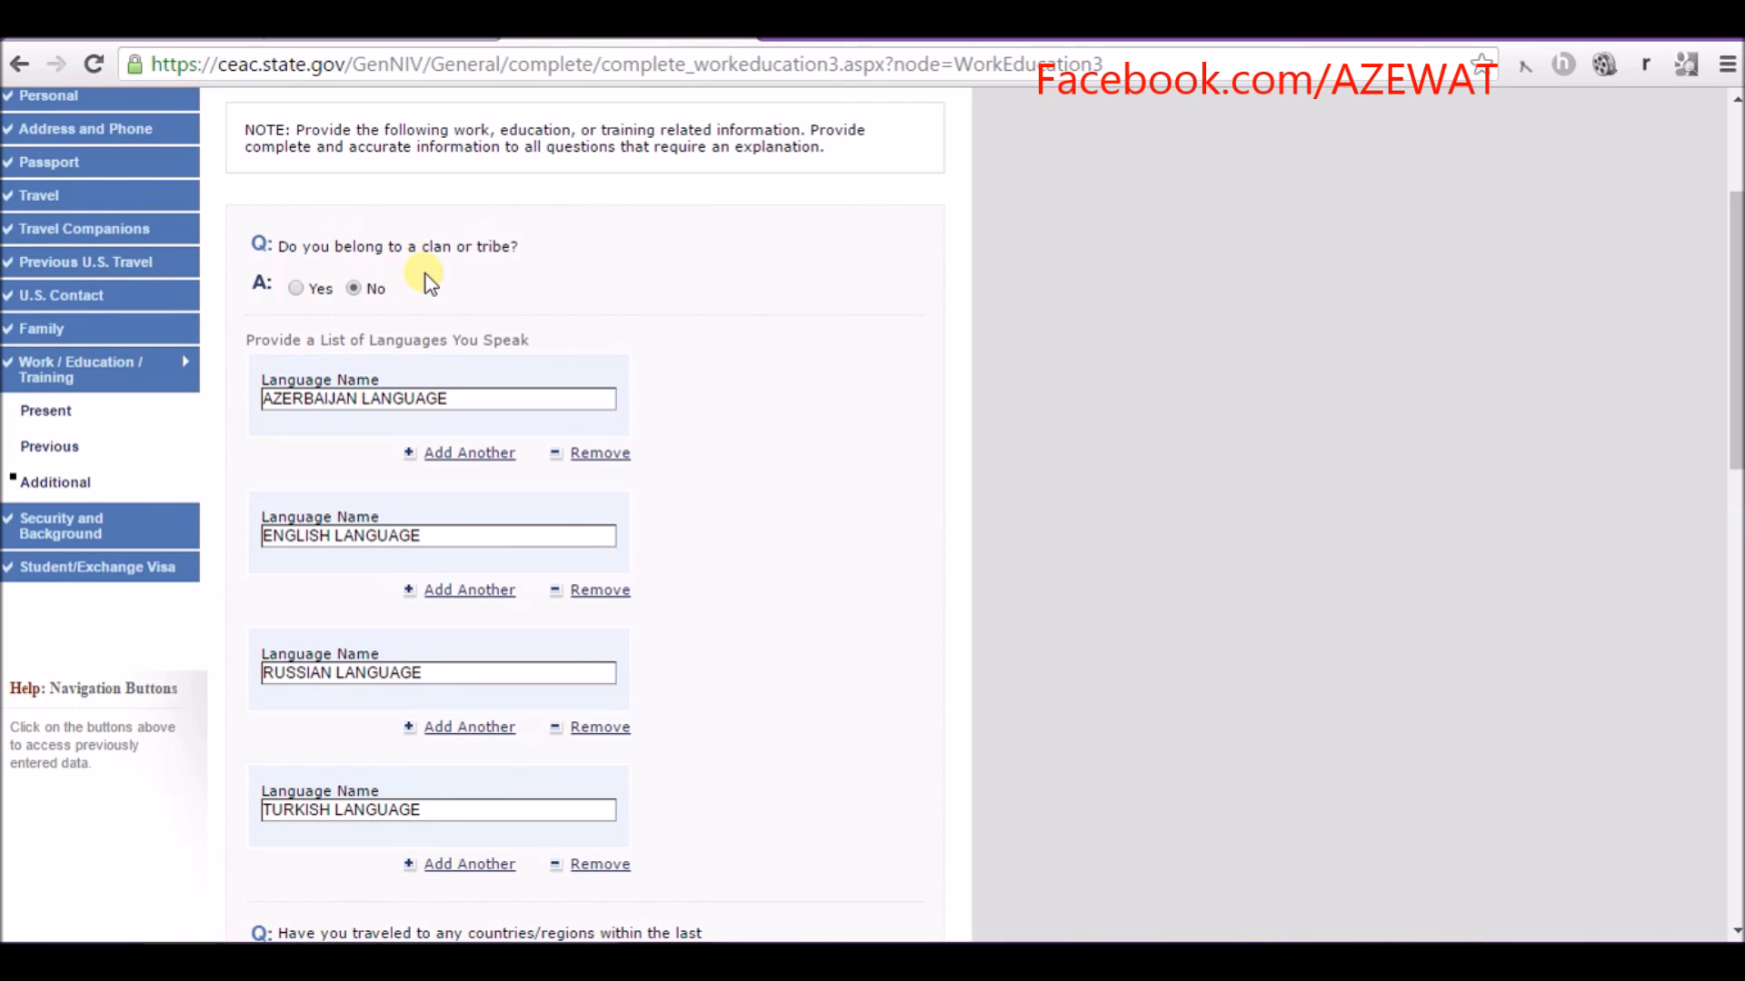
- Review the list of languages spoken and the countries visited within the last five years
scroll(461, 291, "down", 1)
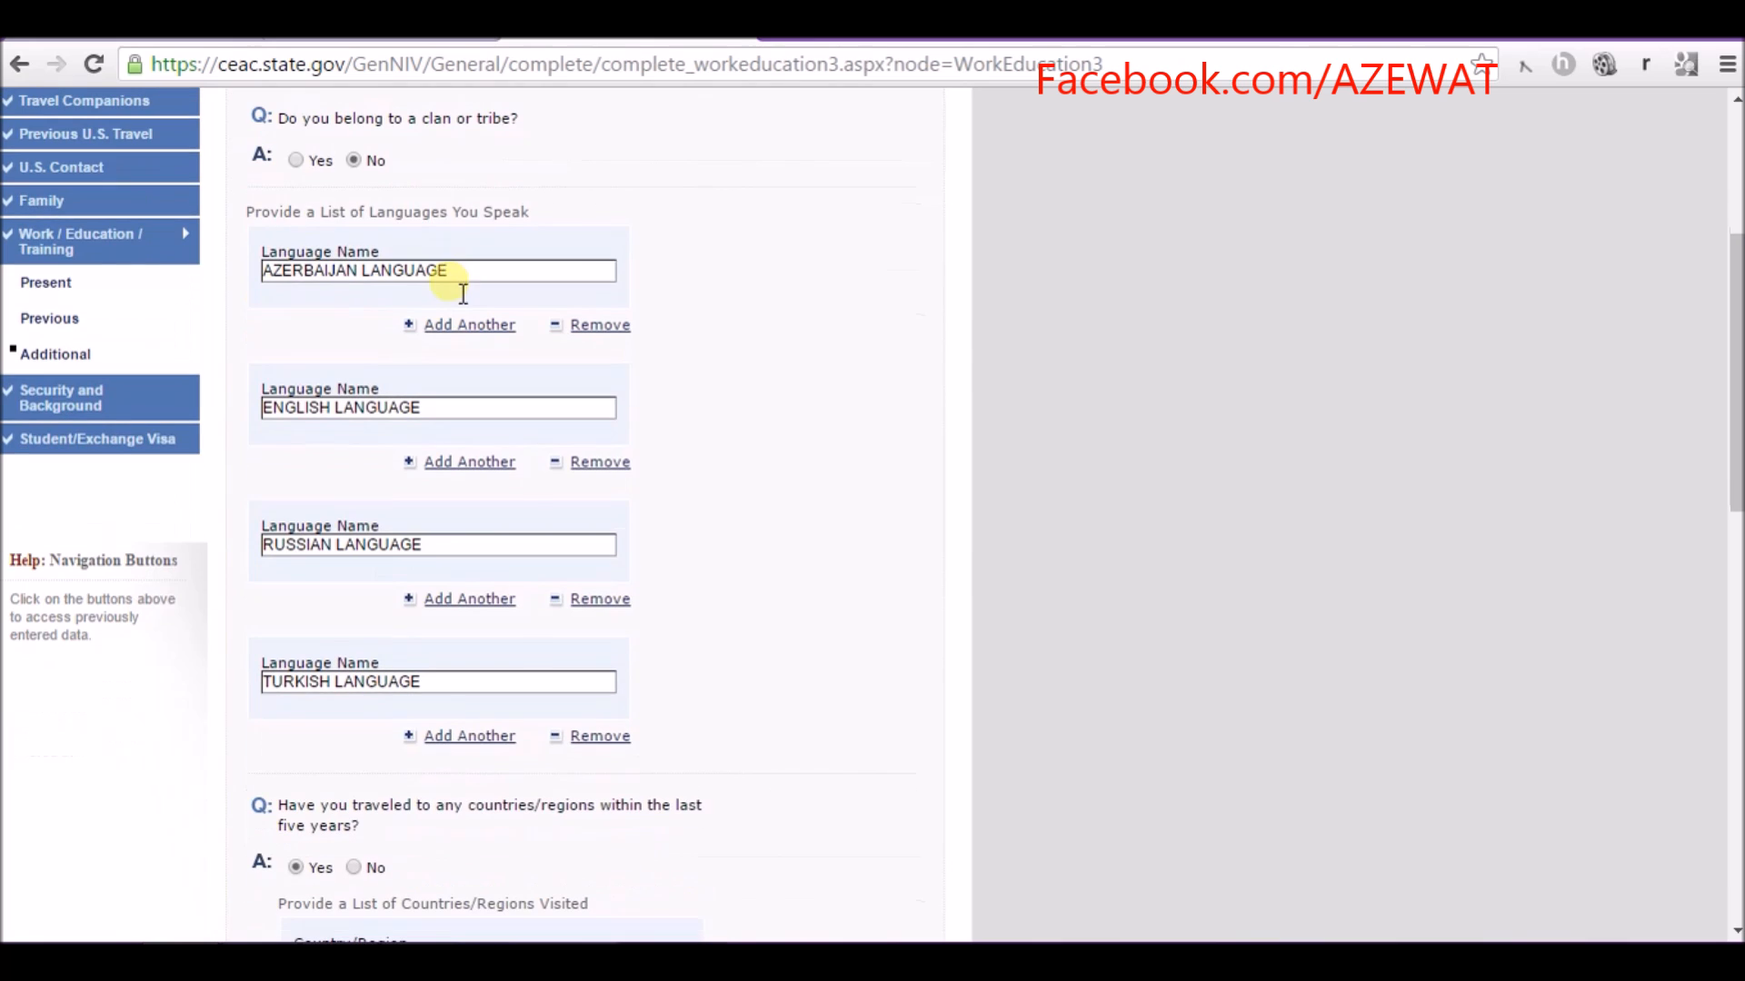
left_click_drag(238, 222, 482, 231)
left_click(489, 233)
scroll(432, 428, "down", 3)
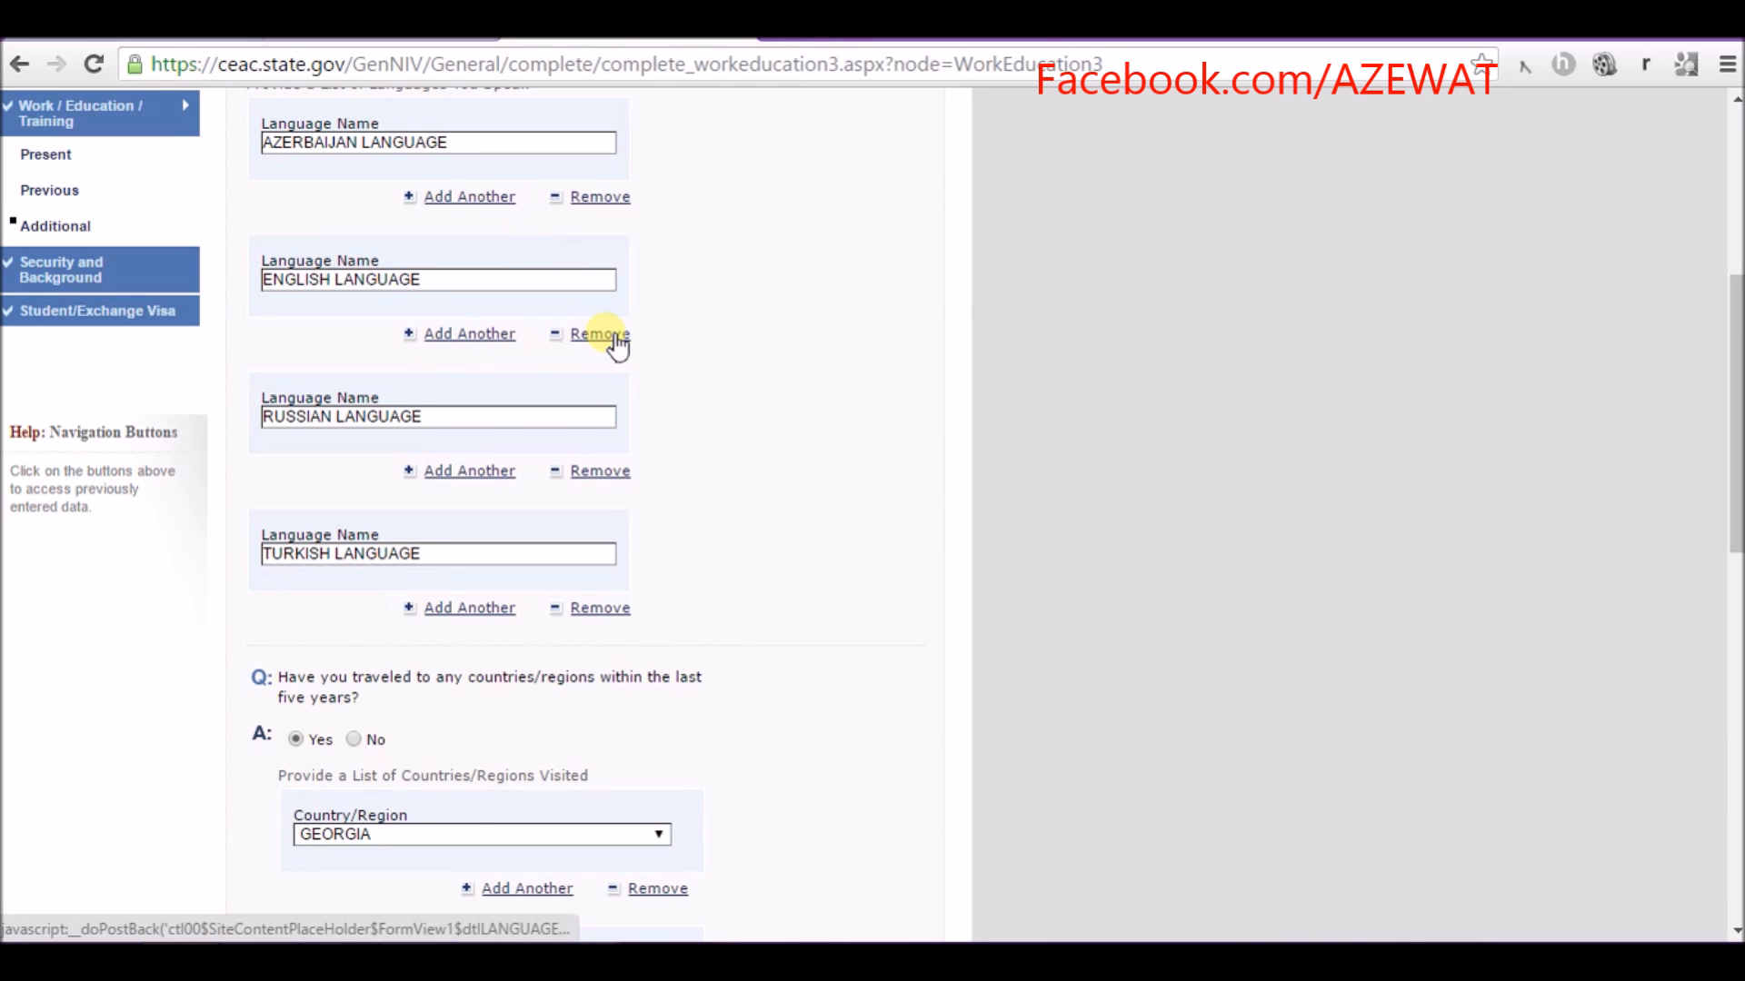
scroll(600, 472, "down", 3)
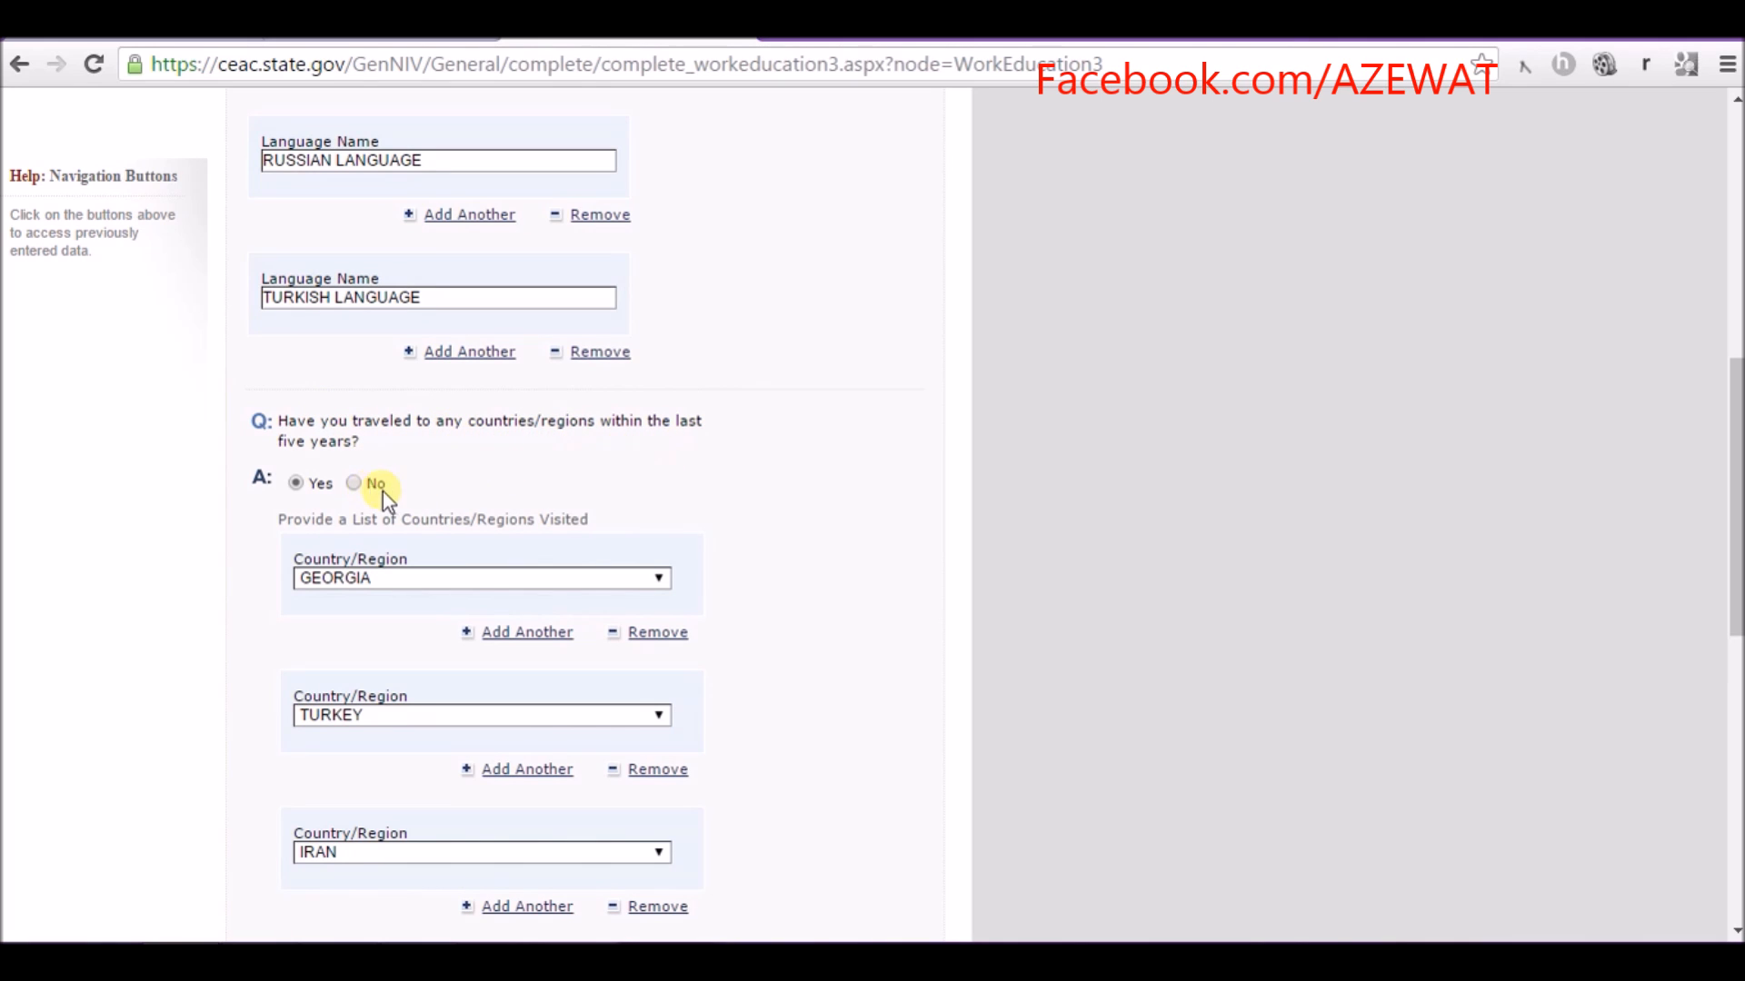
- Review the visited countries and the organization, specialized skills, military and paramilitary answers, and continue to Security and Background
scroll(403, 493, "down", 3)
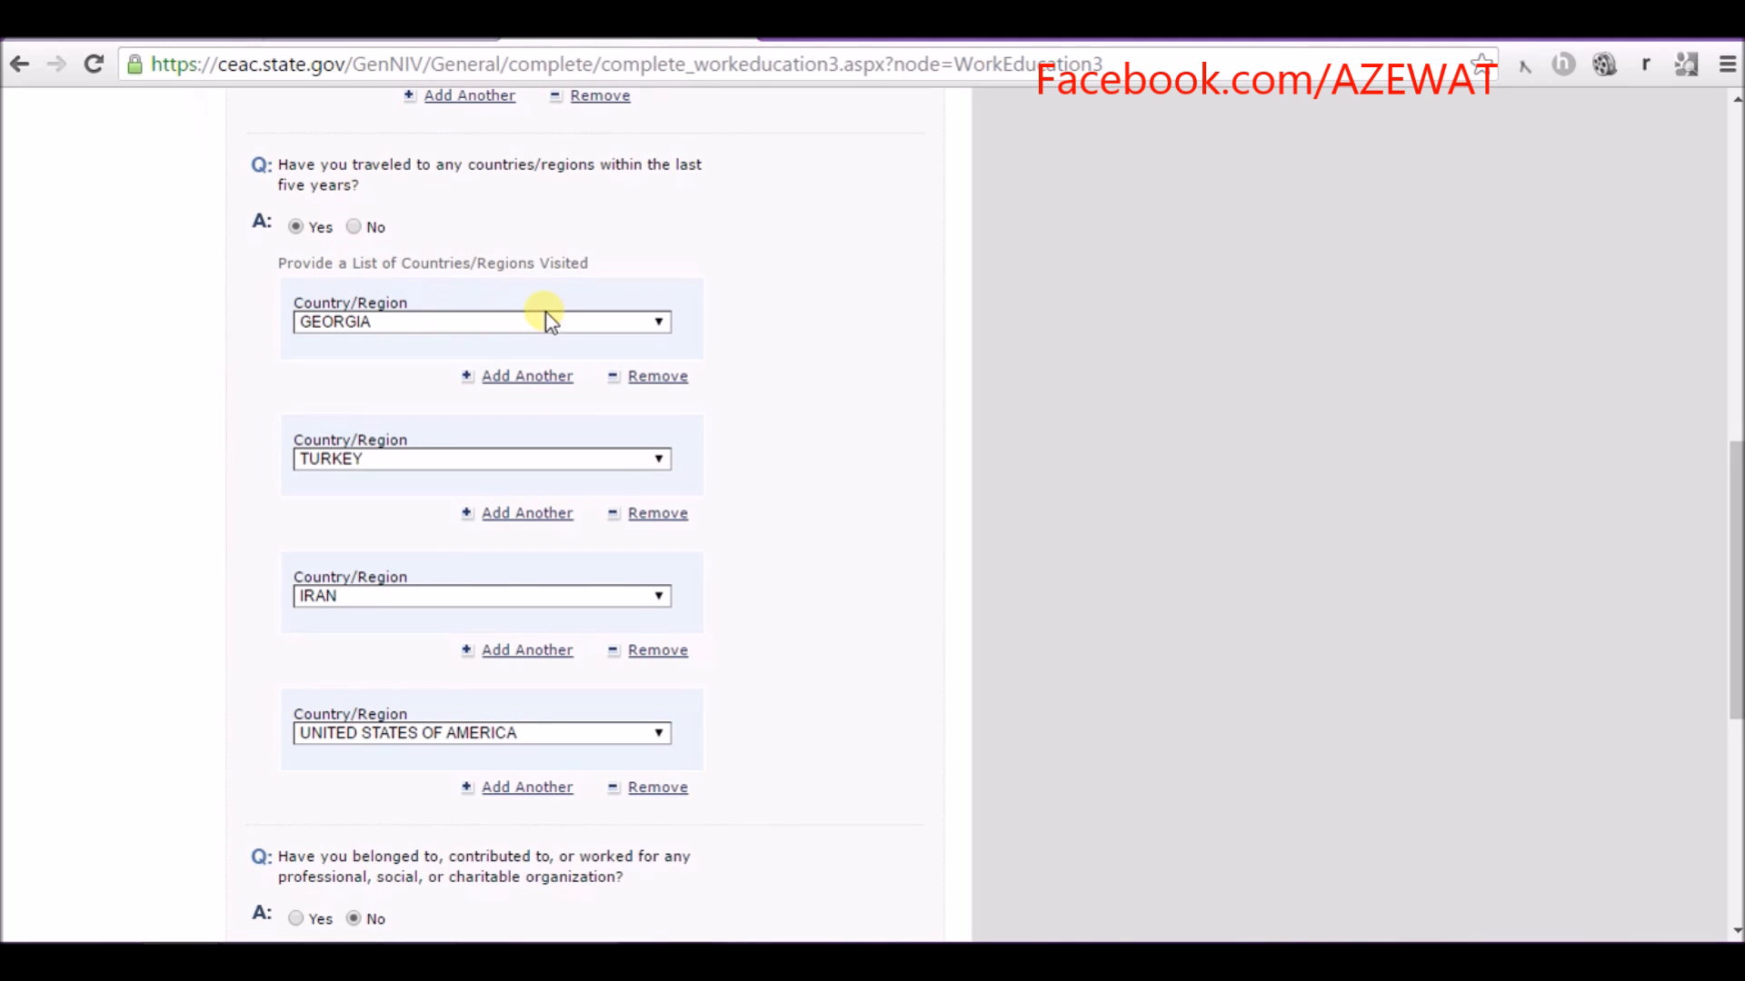
scroll(696, 318, "down", 3)
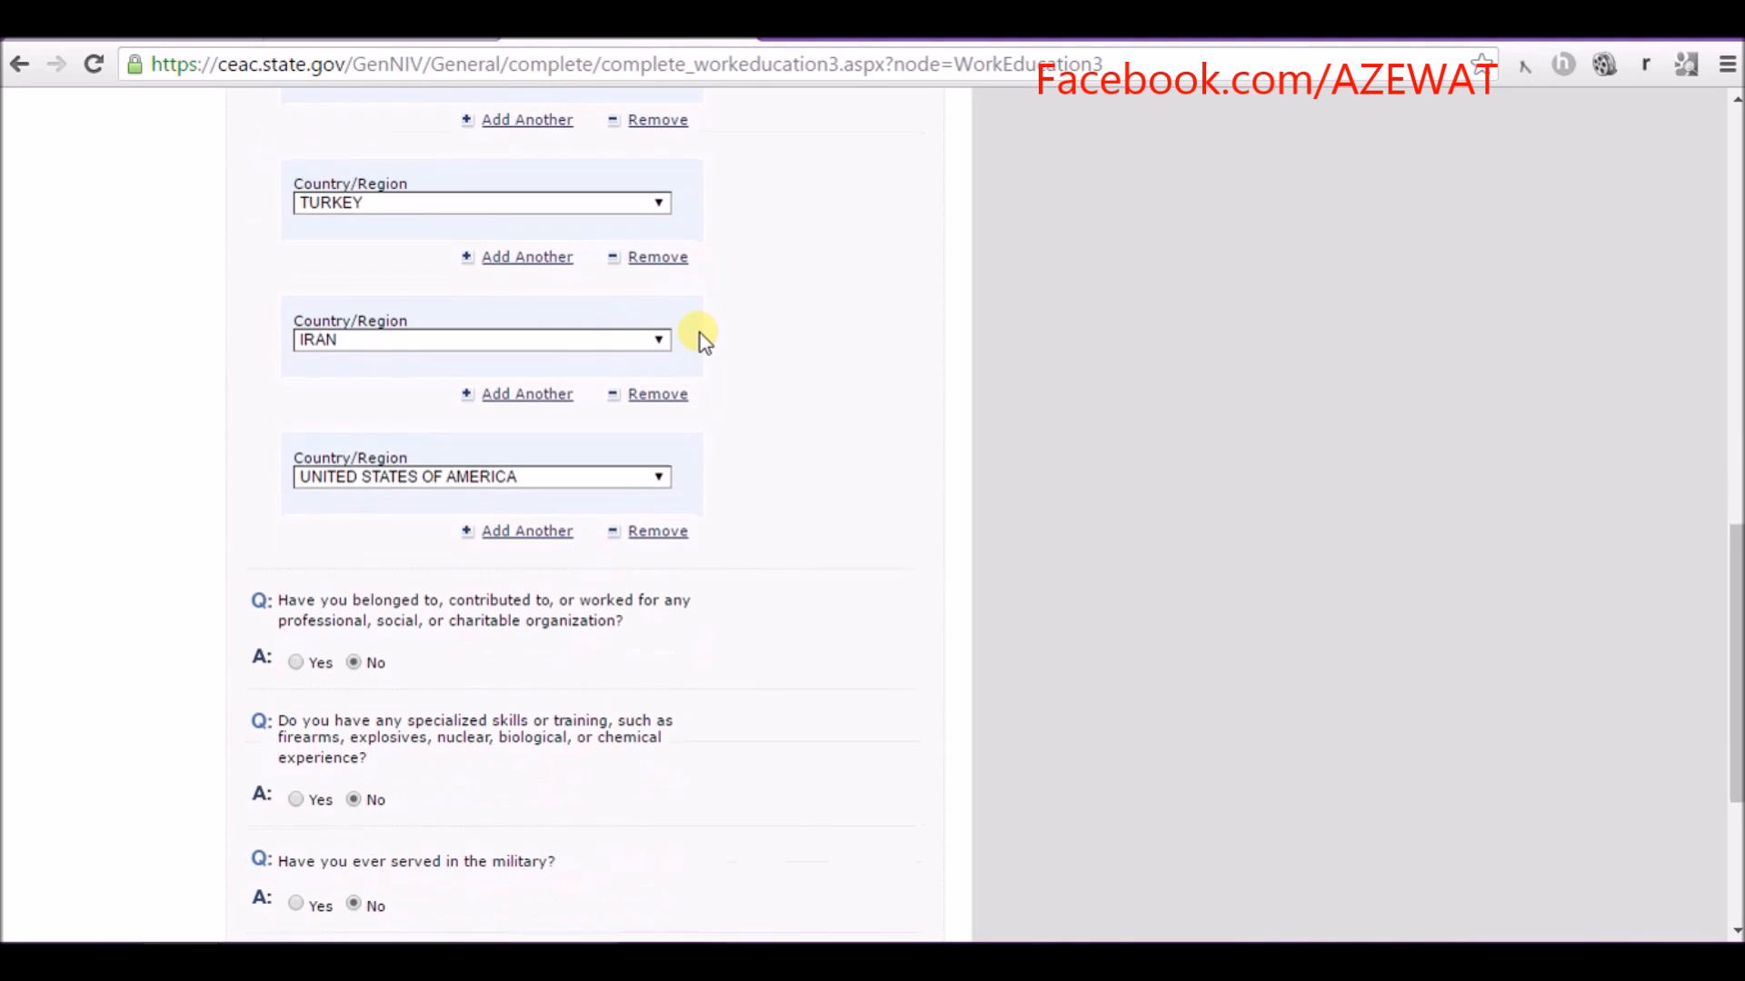
scroll(700, 332, "up", 2)
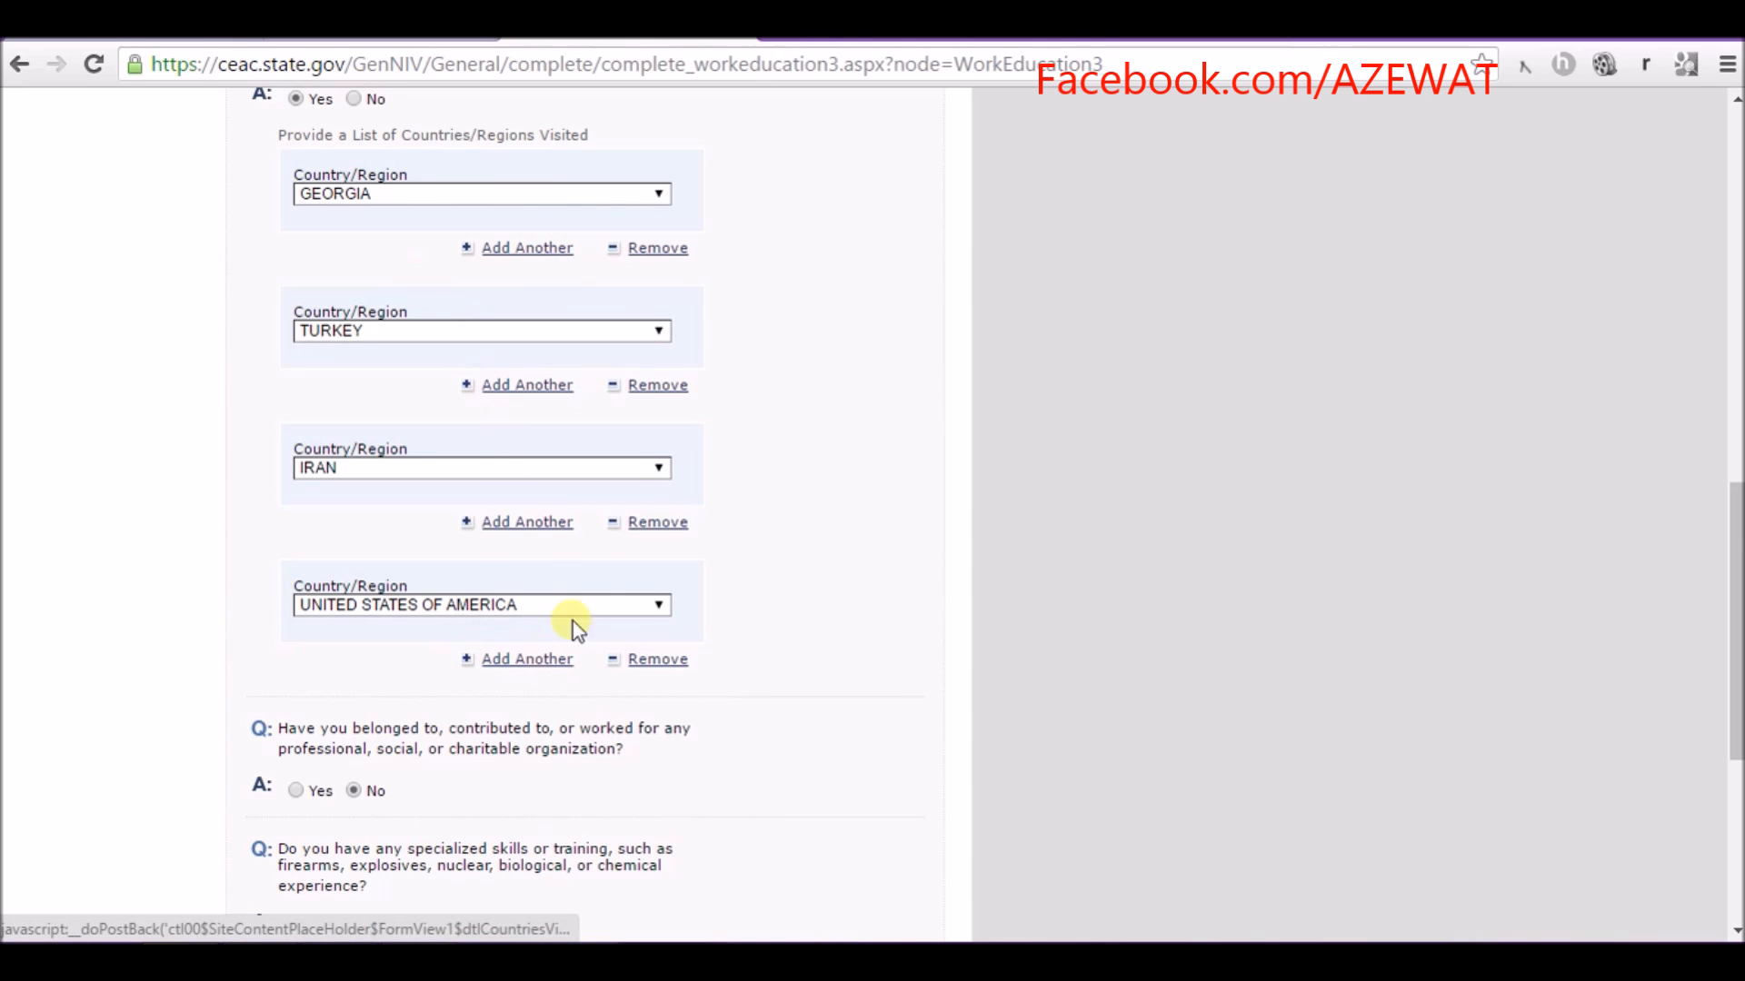
scroll(573, 623, "down", 4)
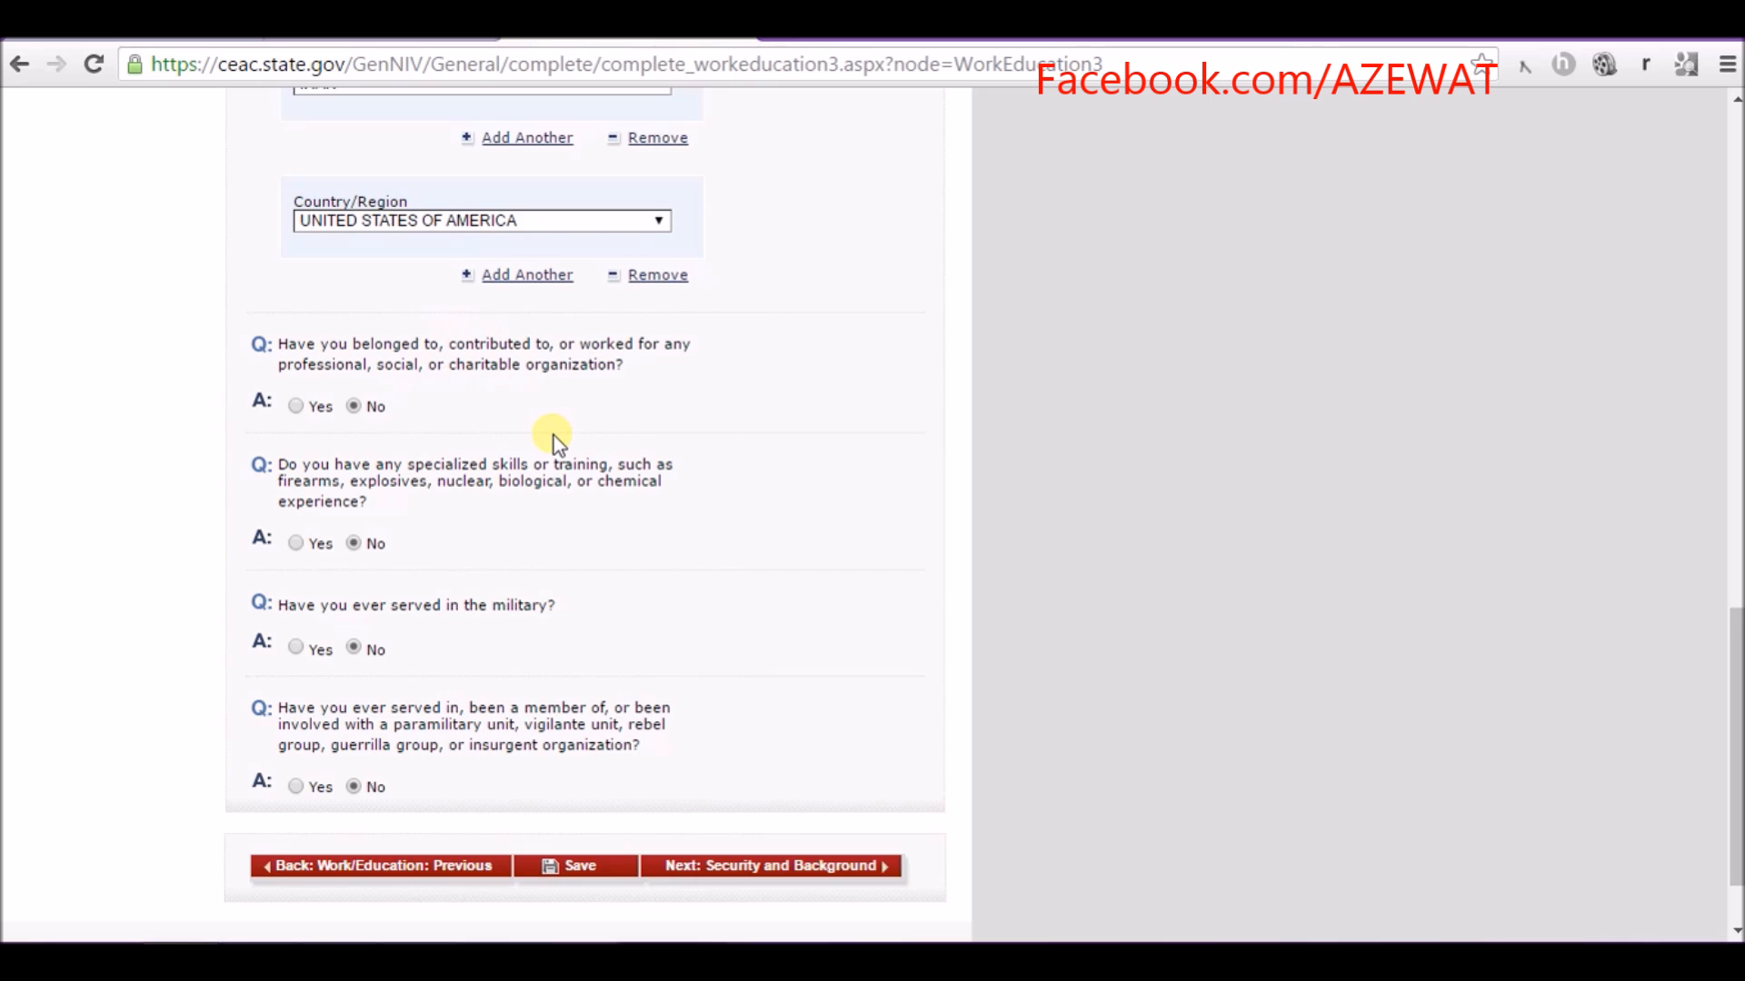
scroll(553, 435, "down", 1)
scroll(553, 434, "up", 1)
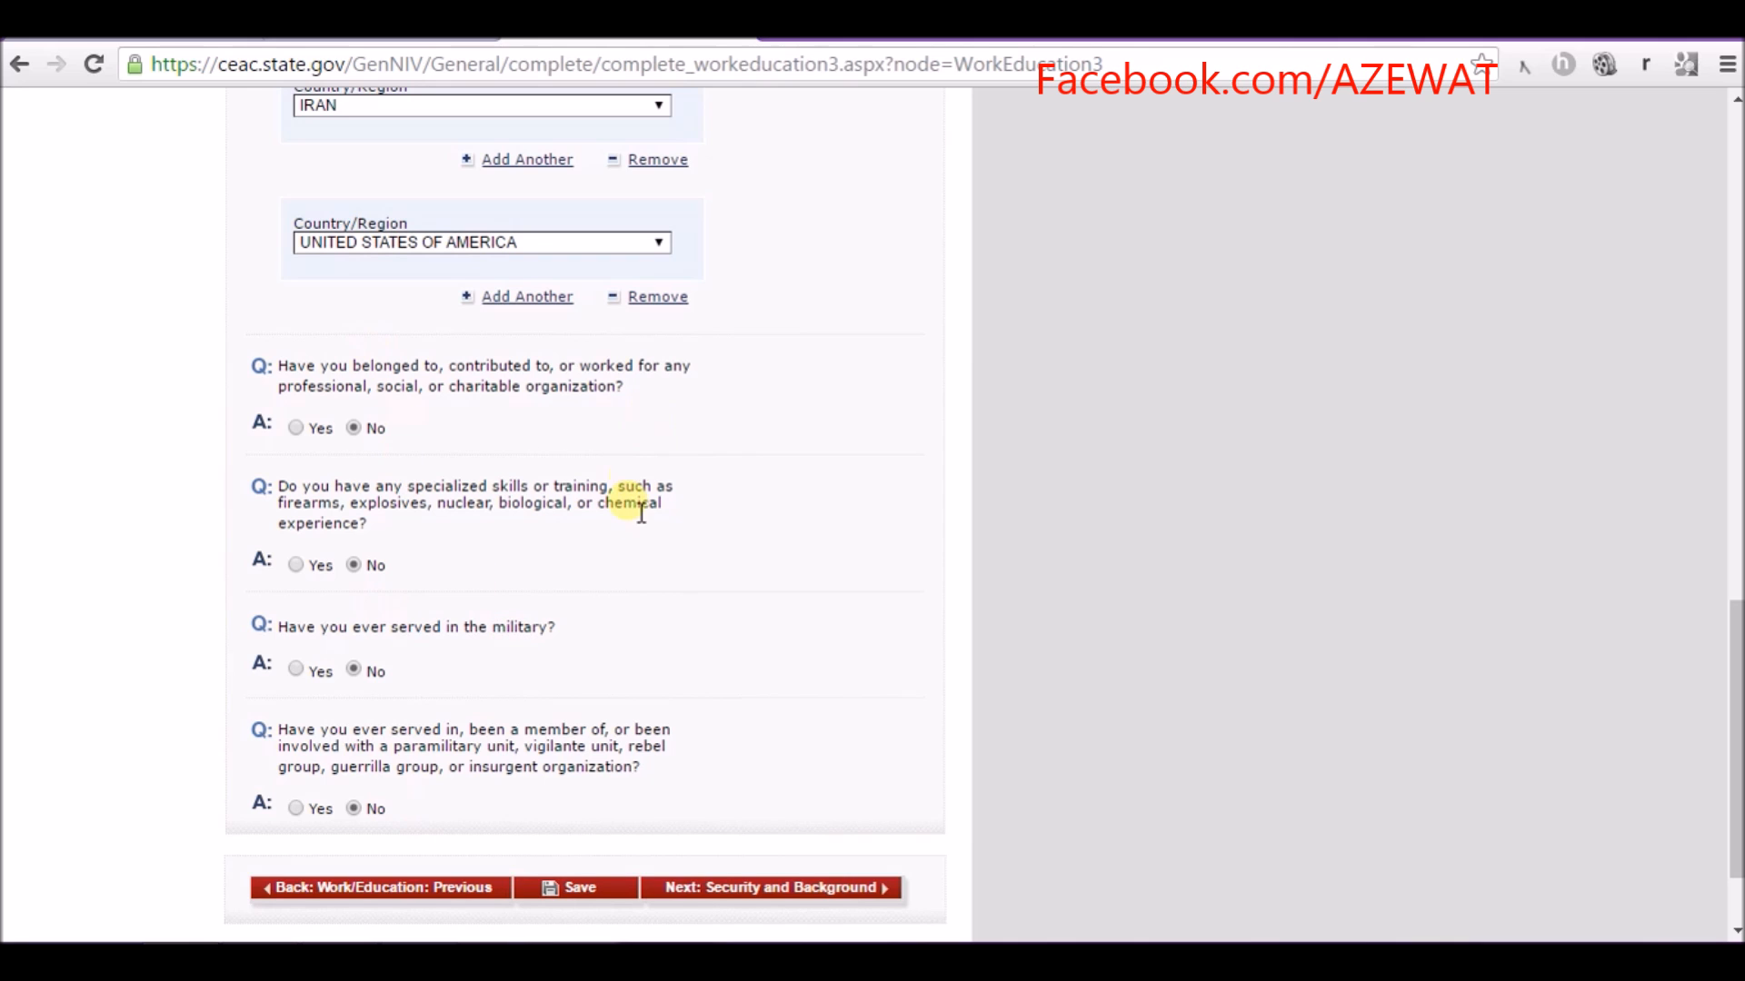
scroll(647, 625, "down", 2)
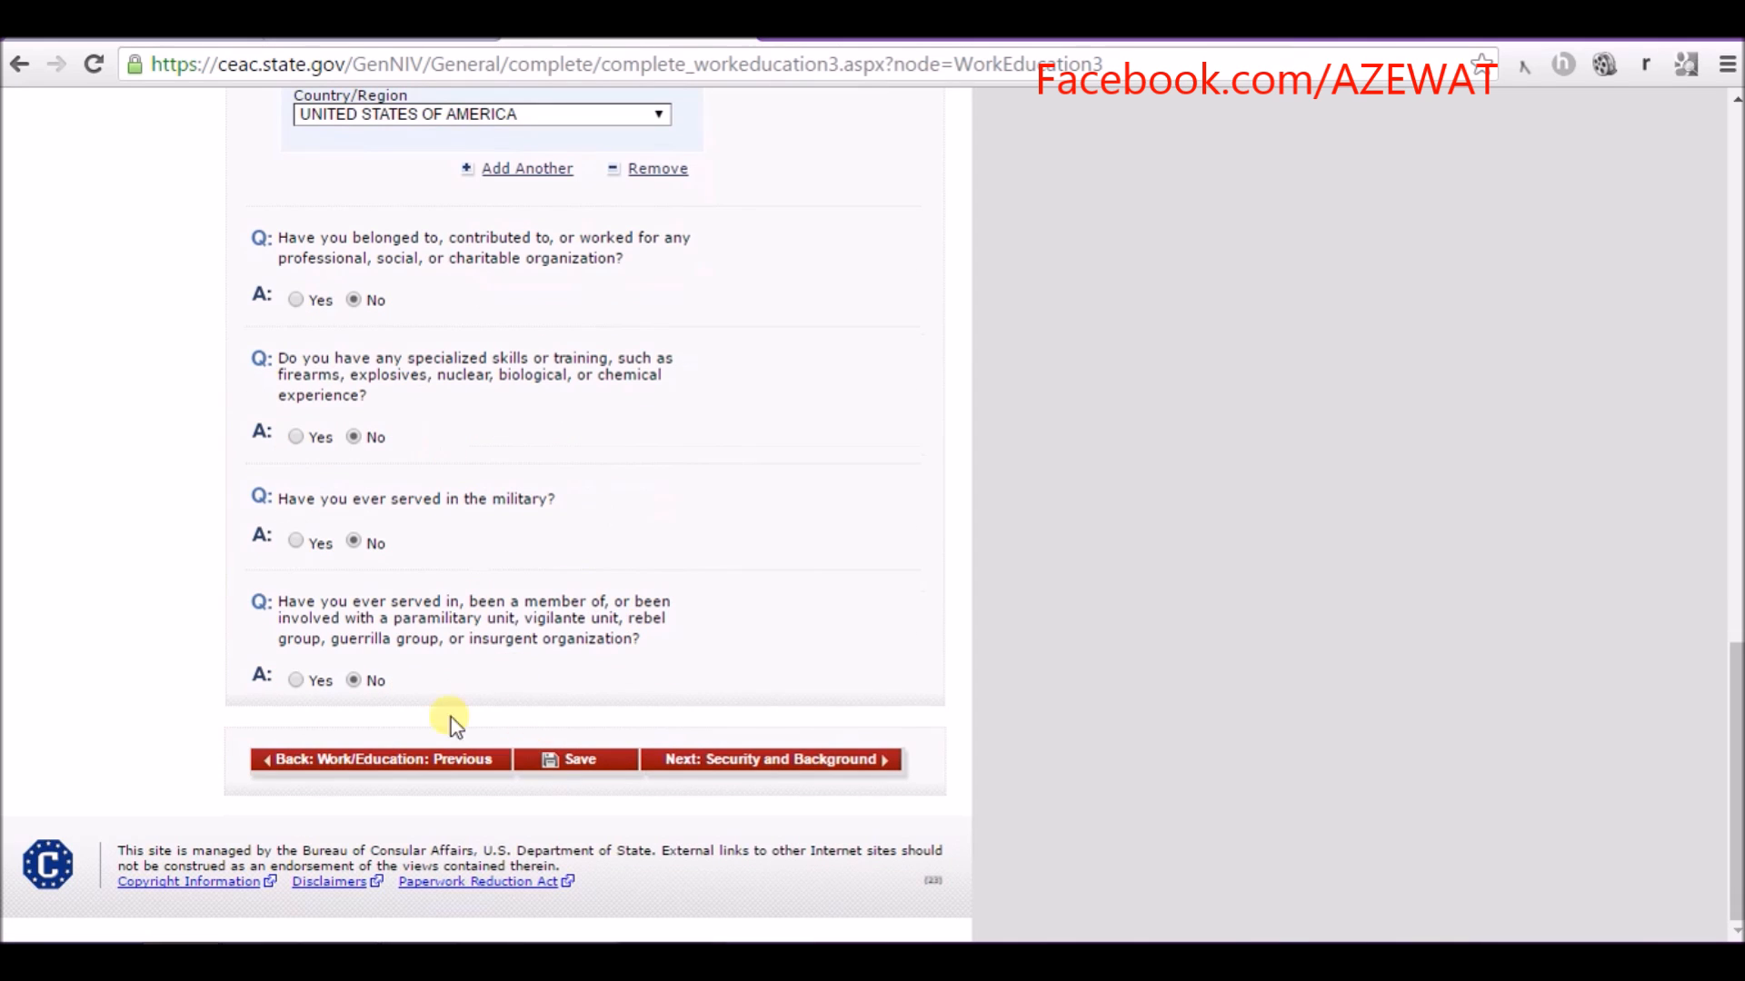
left_click(823, 775)
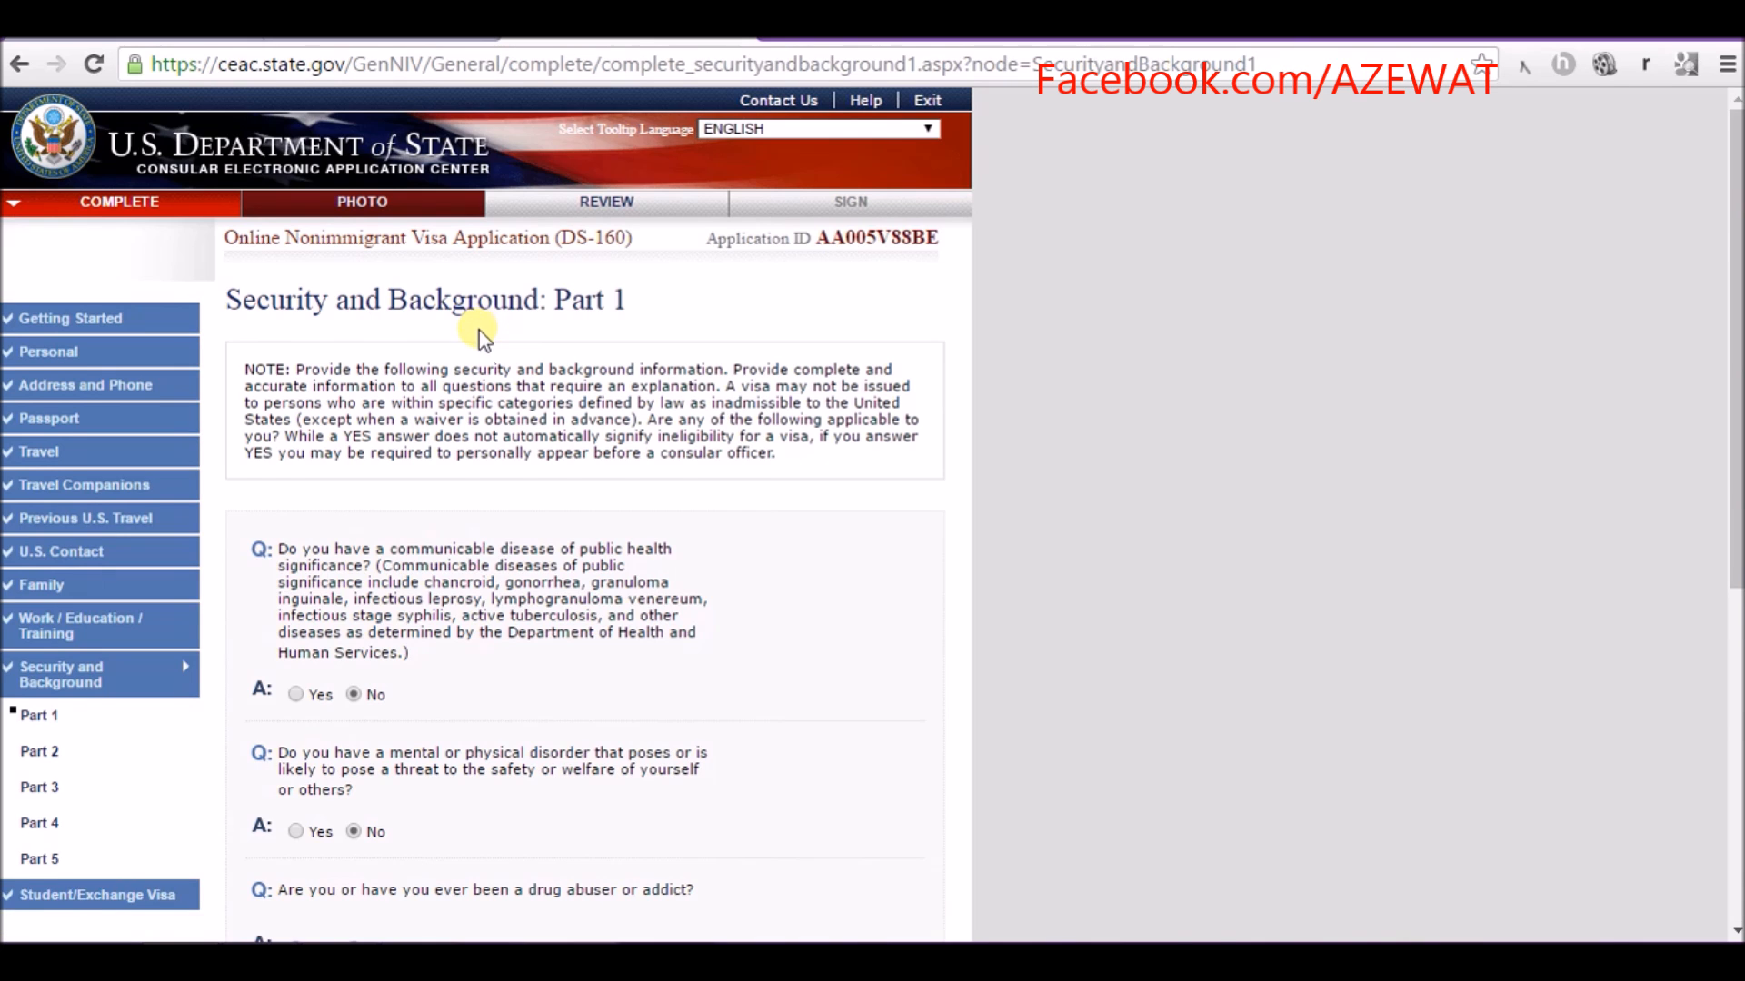
- Review the health, criminal and trafficking answers in Security and Background Parts 1 and 2, and continue to Part 3
scroll(478, 330, "down", 3)
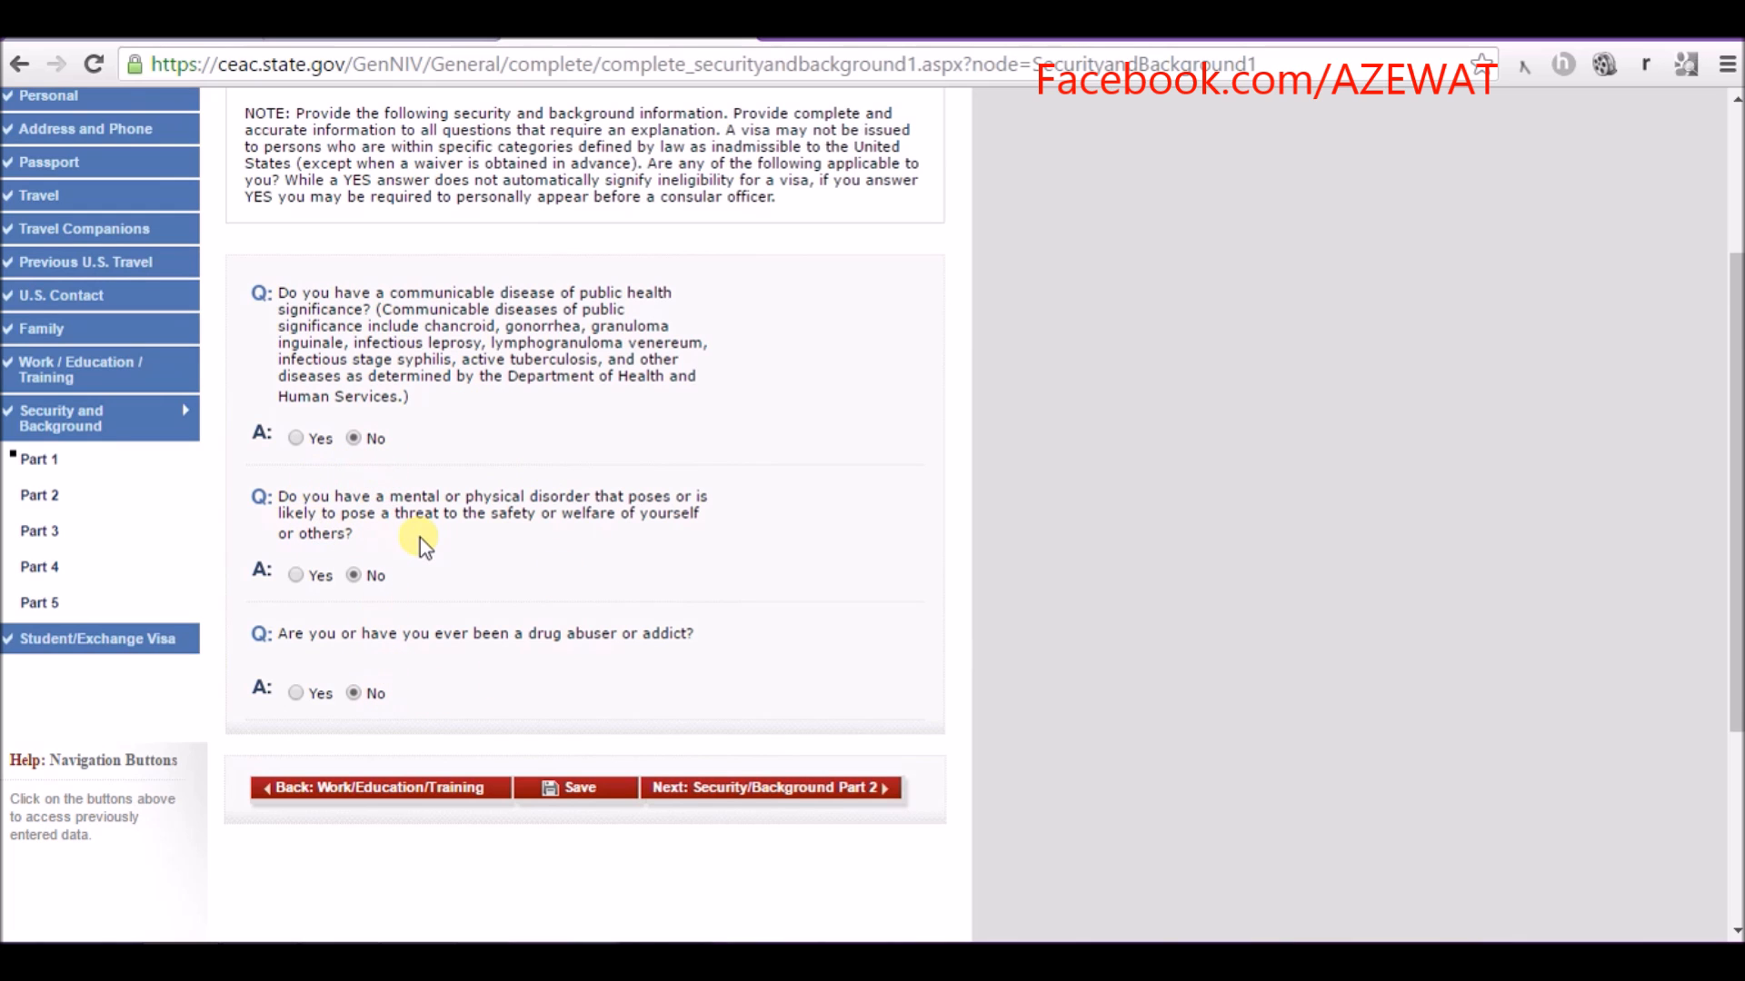
scroll(430, 543, "down", 2)
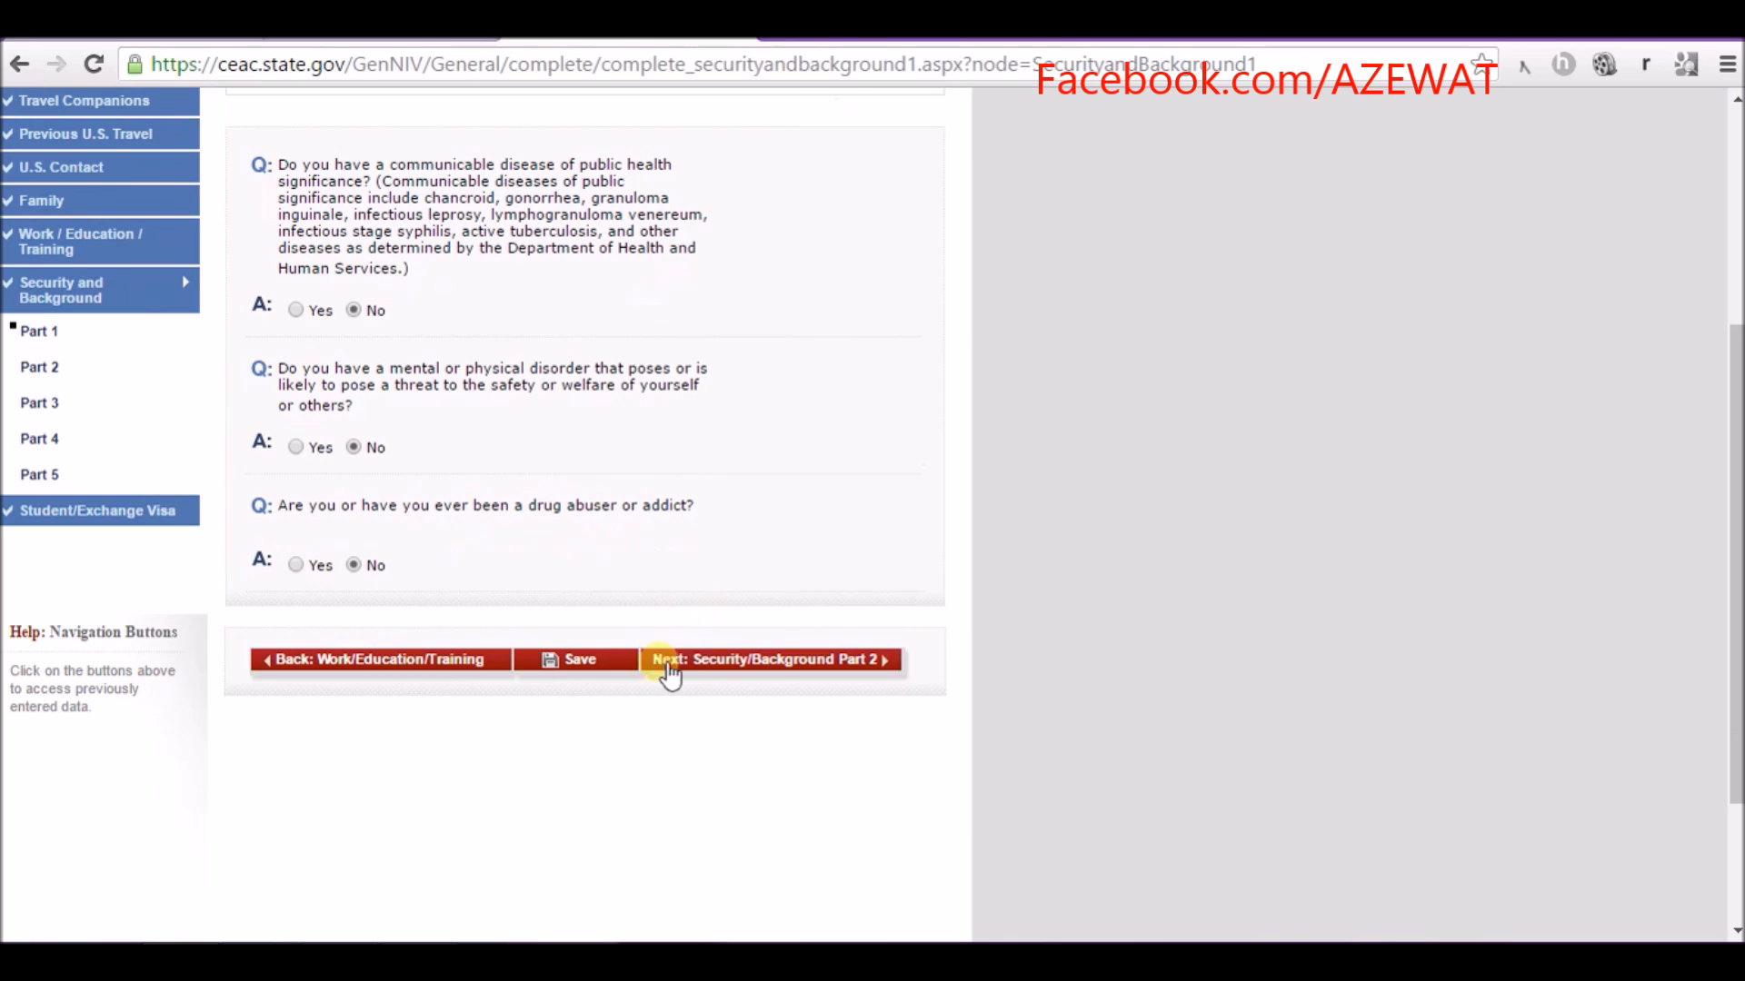
left_click(706, 662)
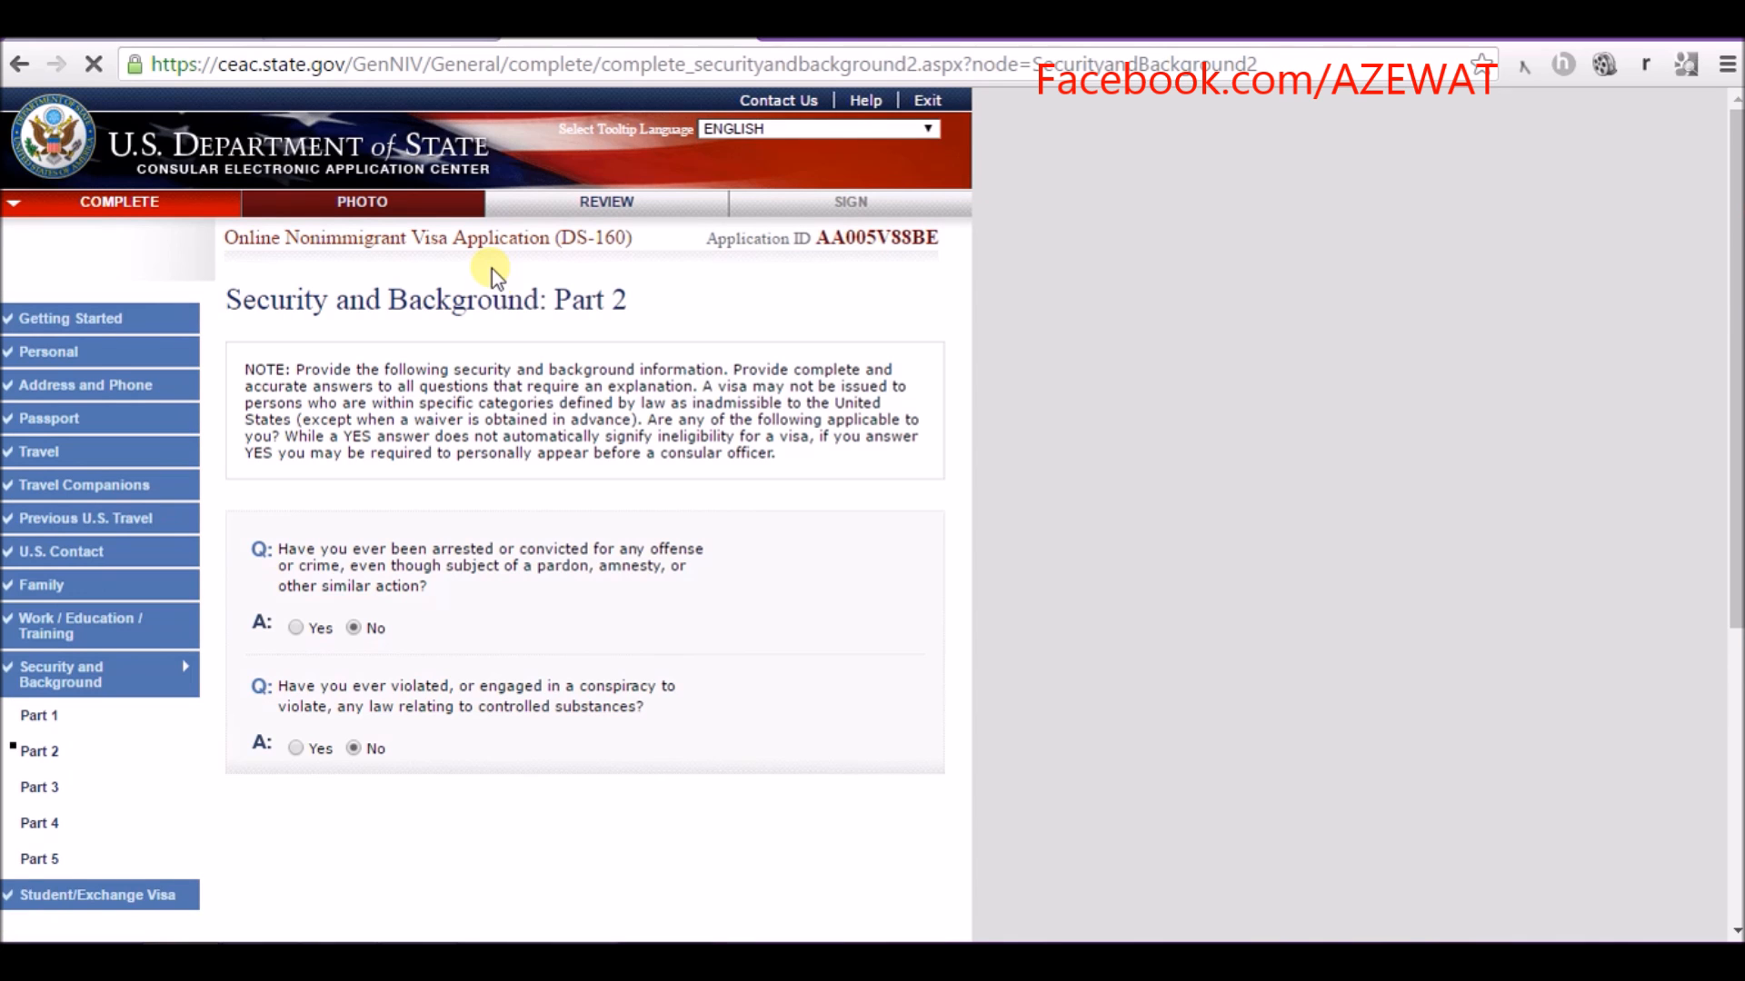
scroll(525, 327, "down", 3)
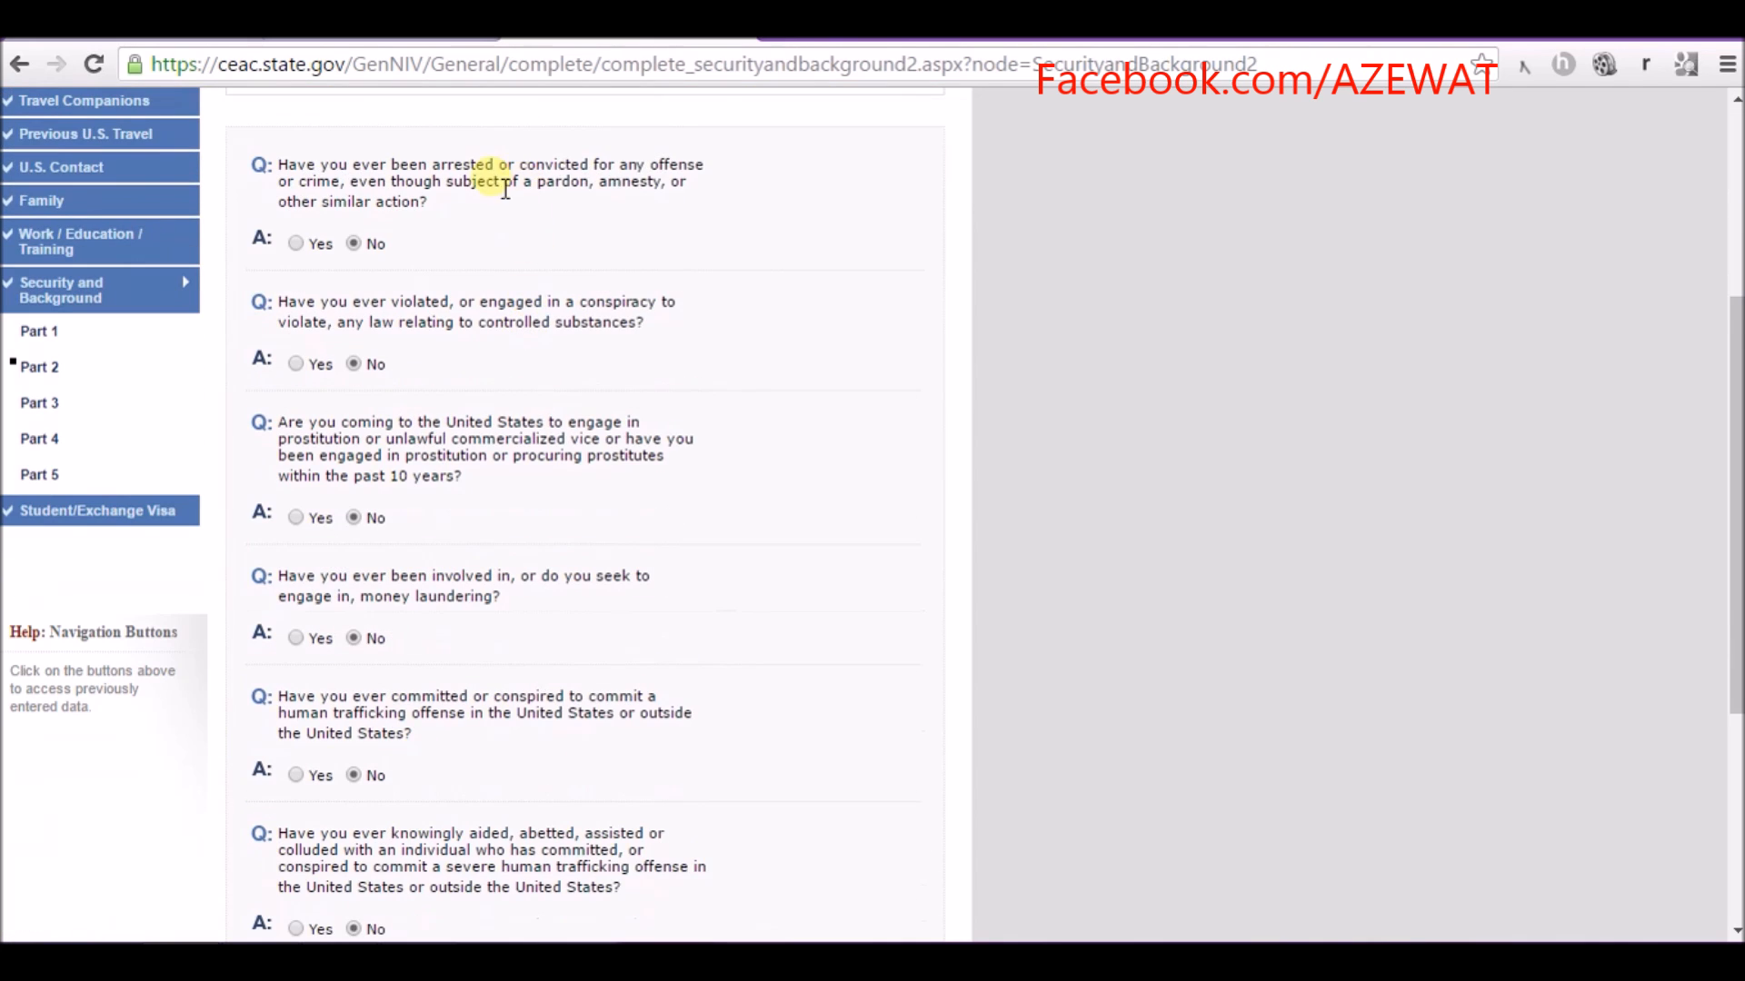
scroll(418, 372, "down", 4)
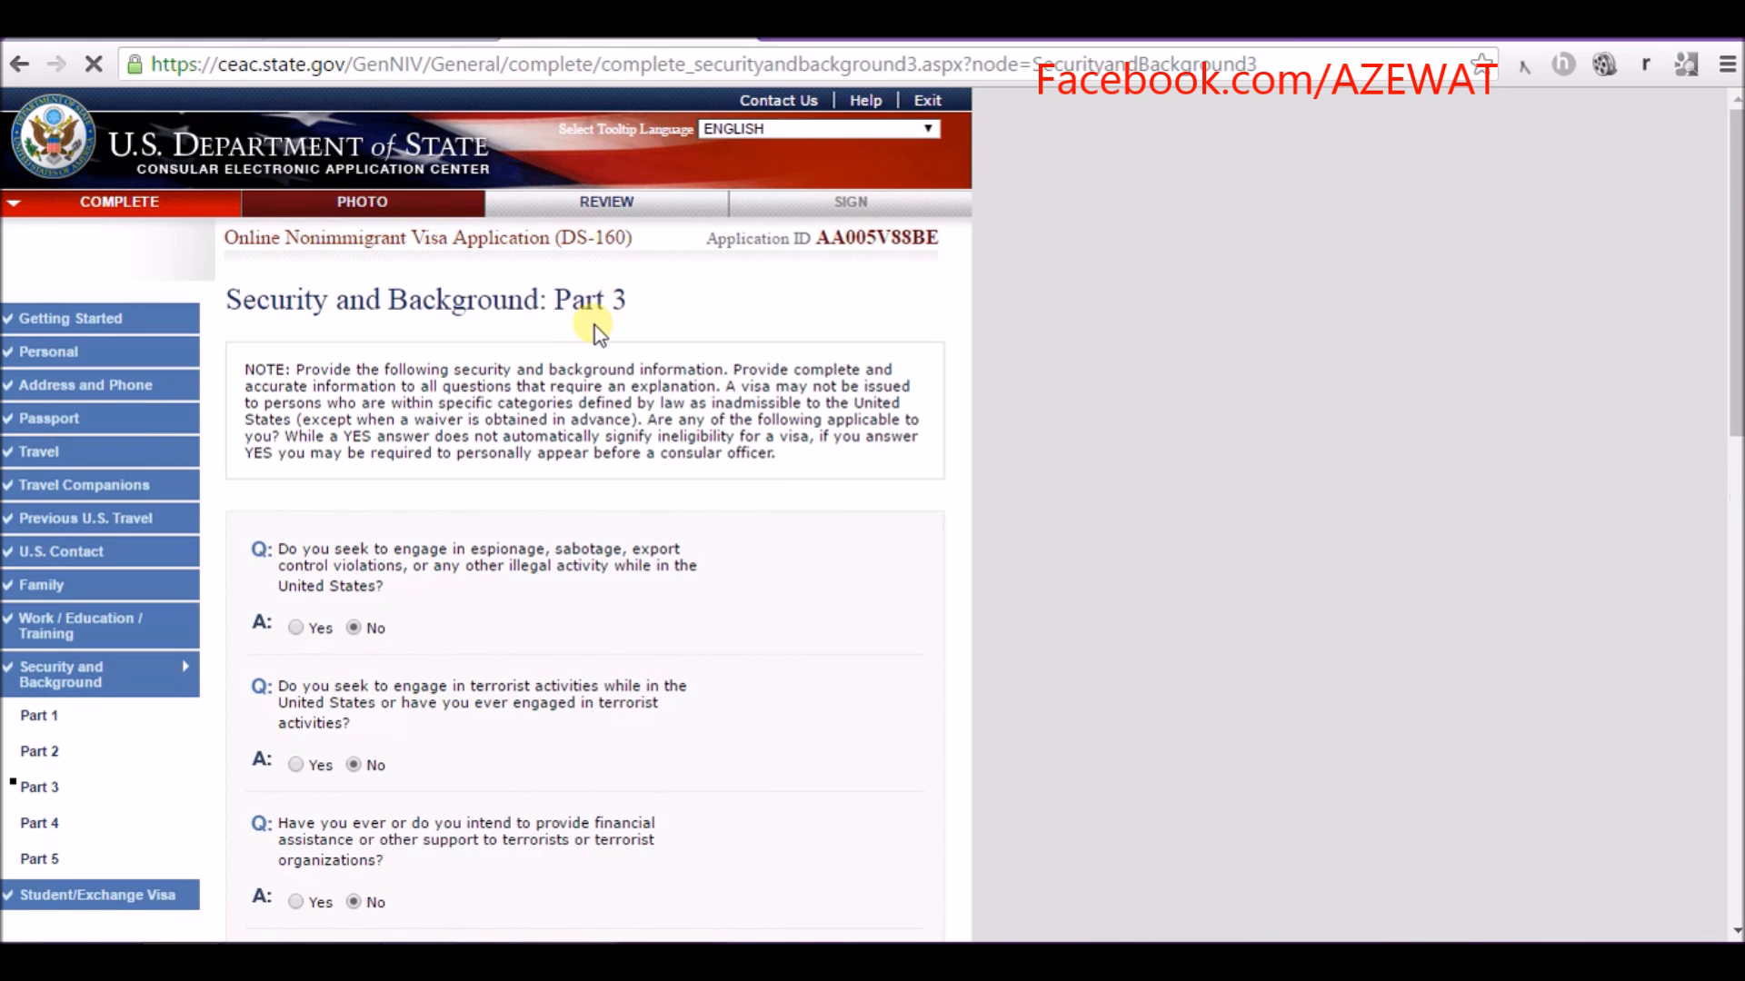
- Check that the Security and Background Part 3 questions are answered No and continue to Part 4
scroll(526, 267, "down", 15)
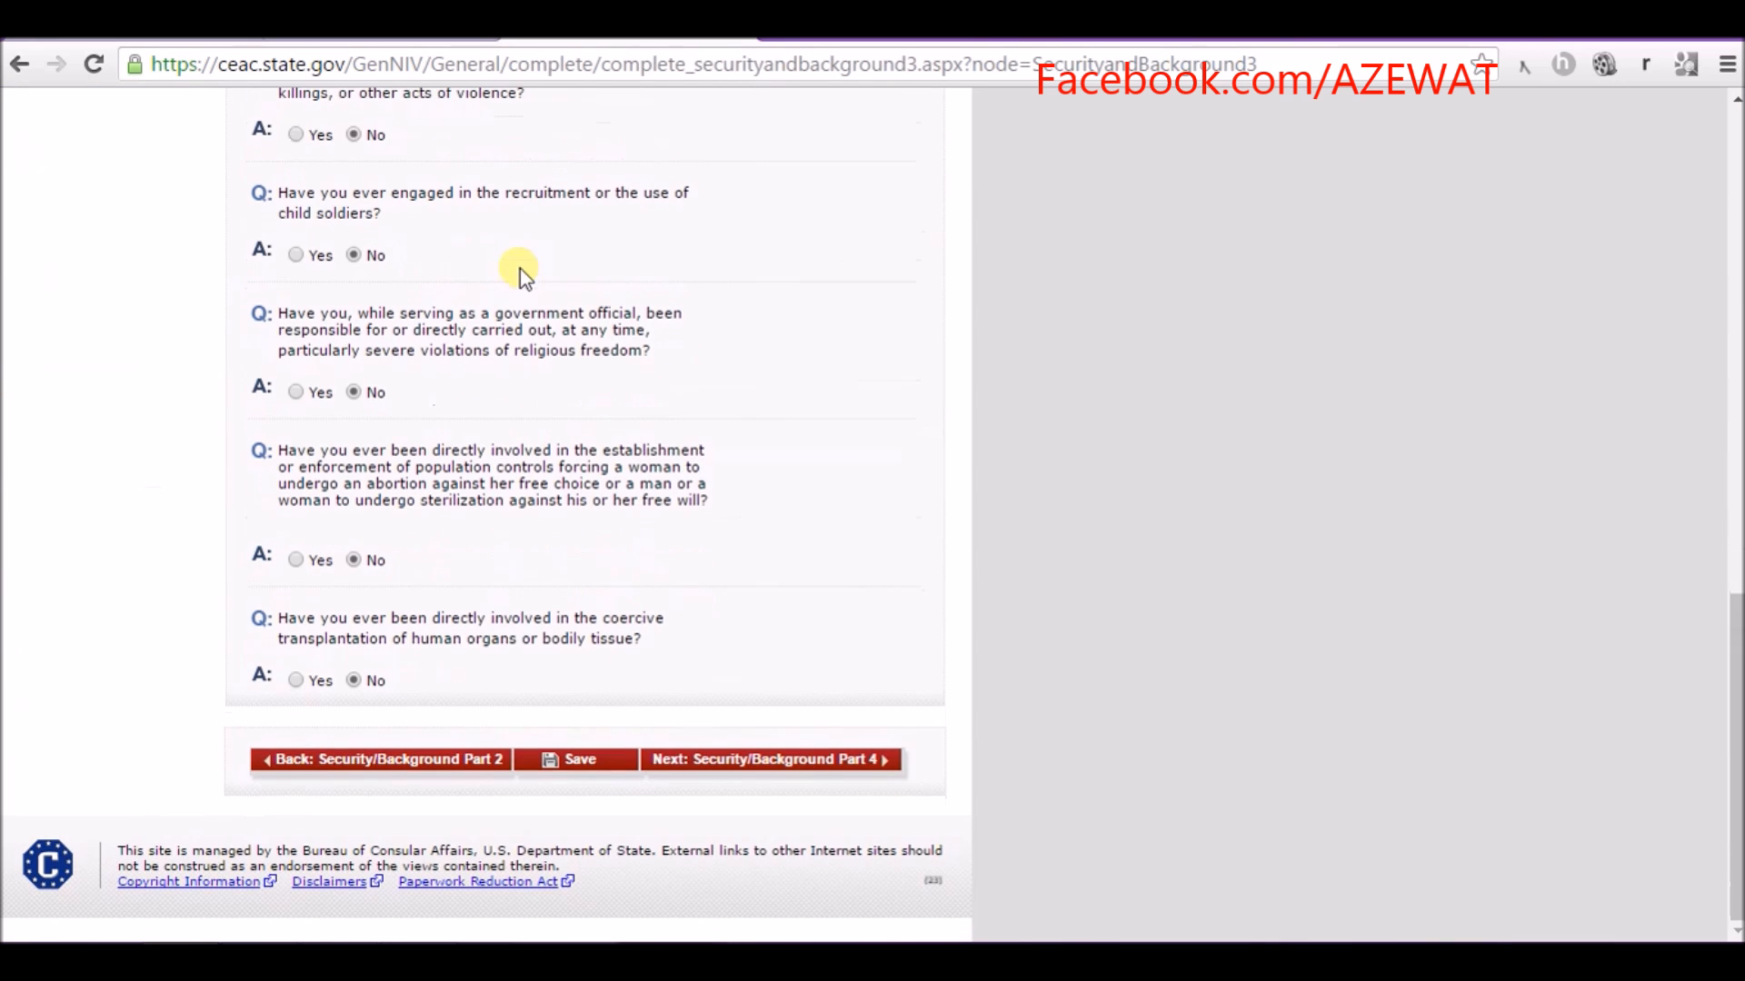
scroll(363, 129, "up", 7)
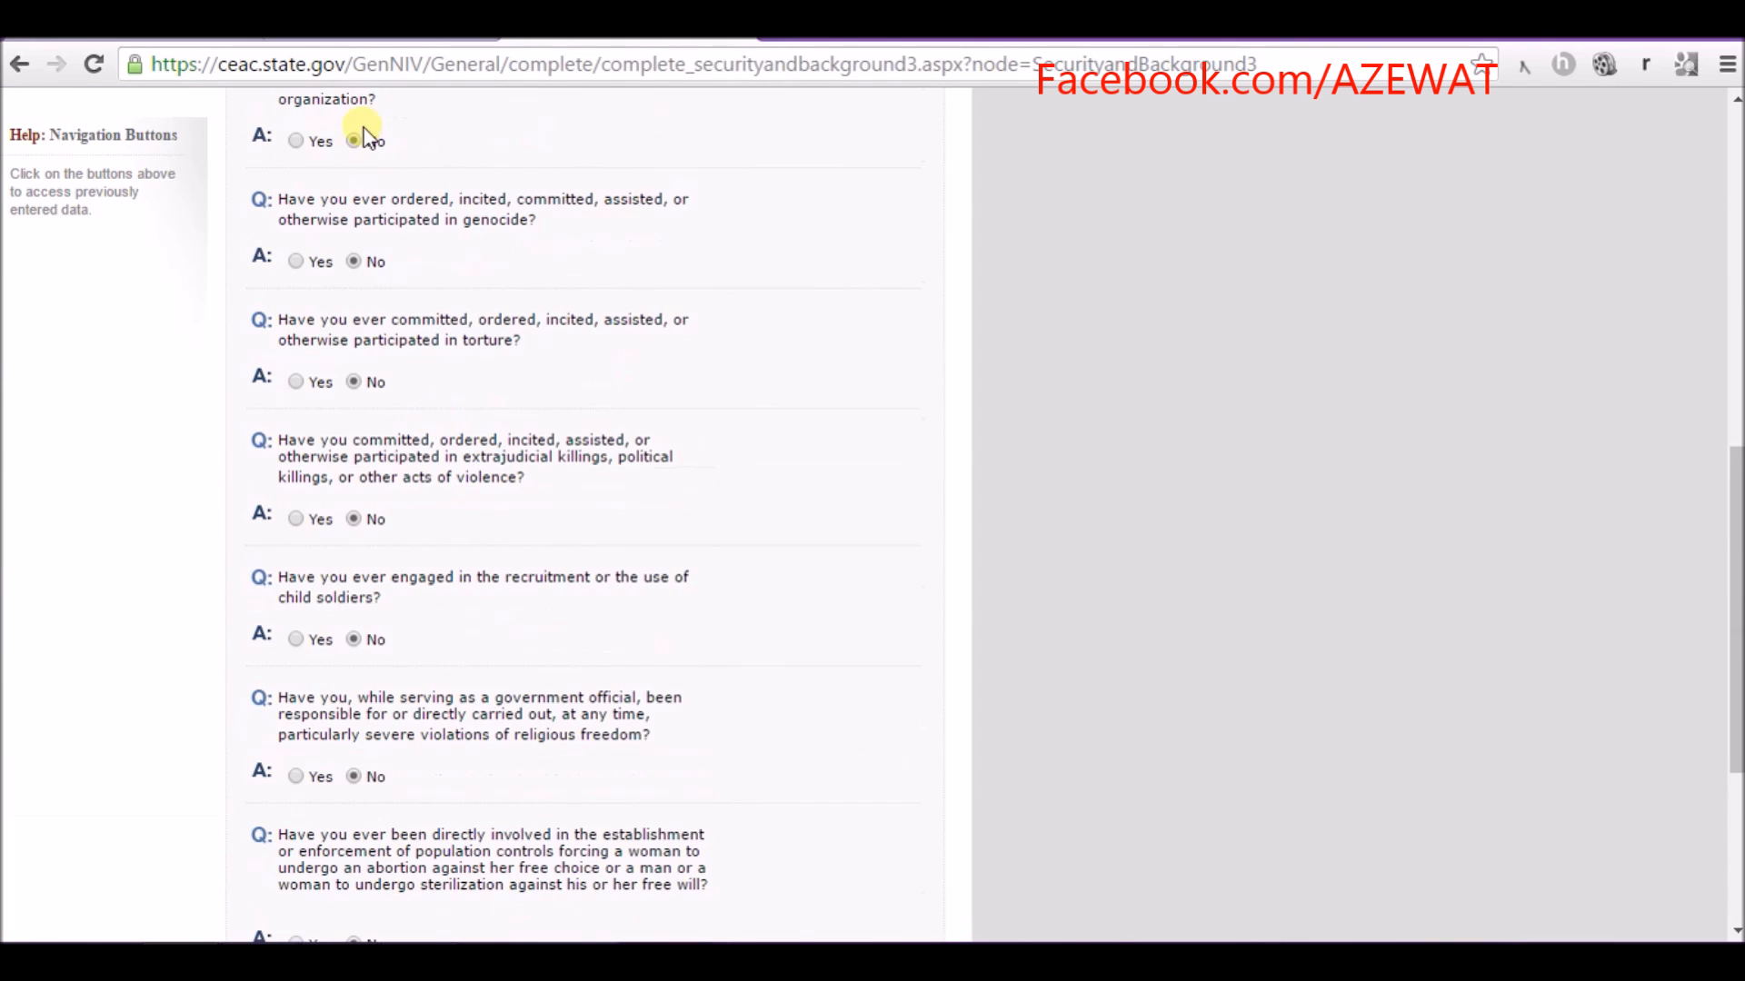
scroll(394, 176, "down", 7)
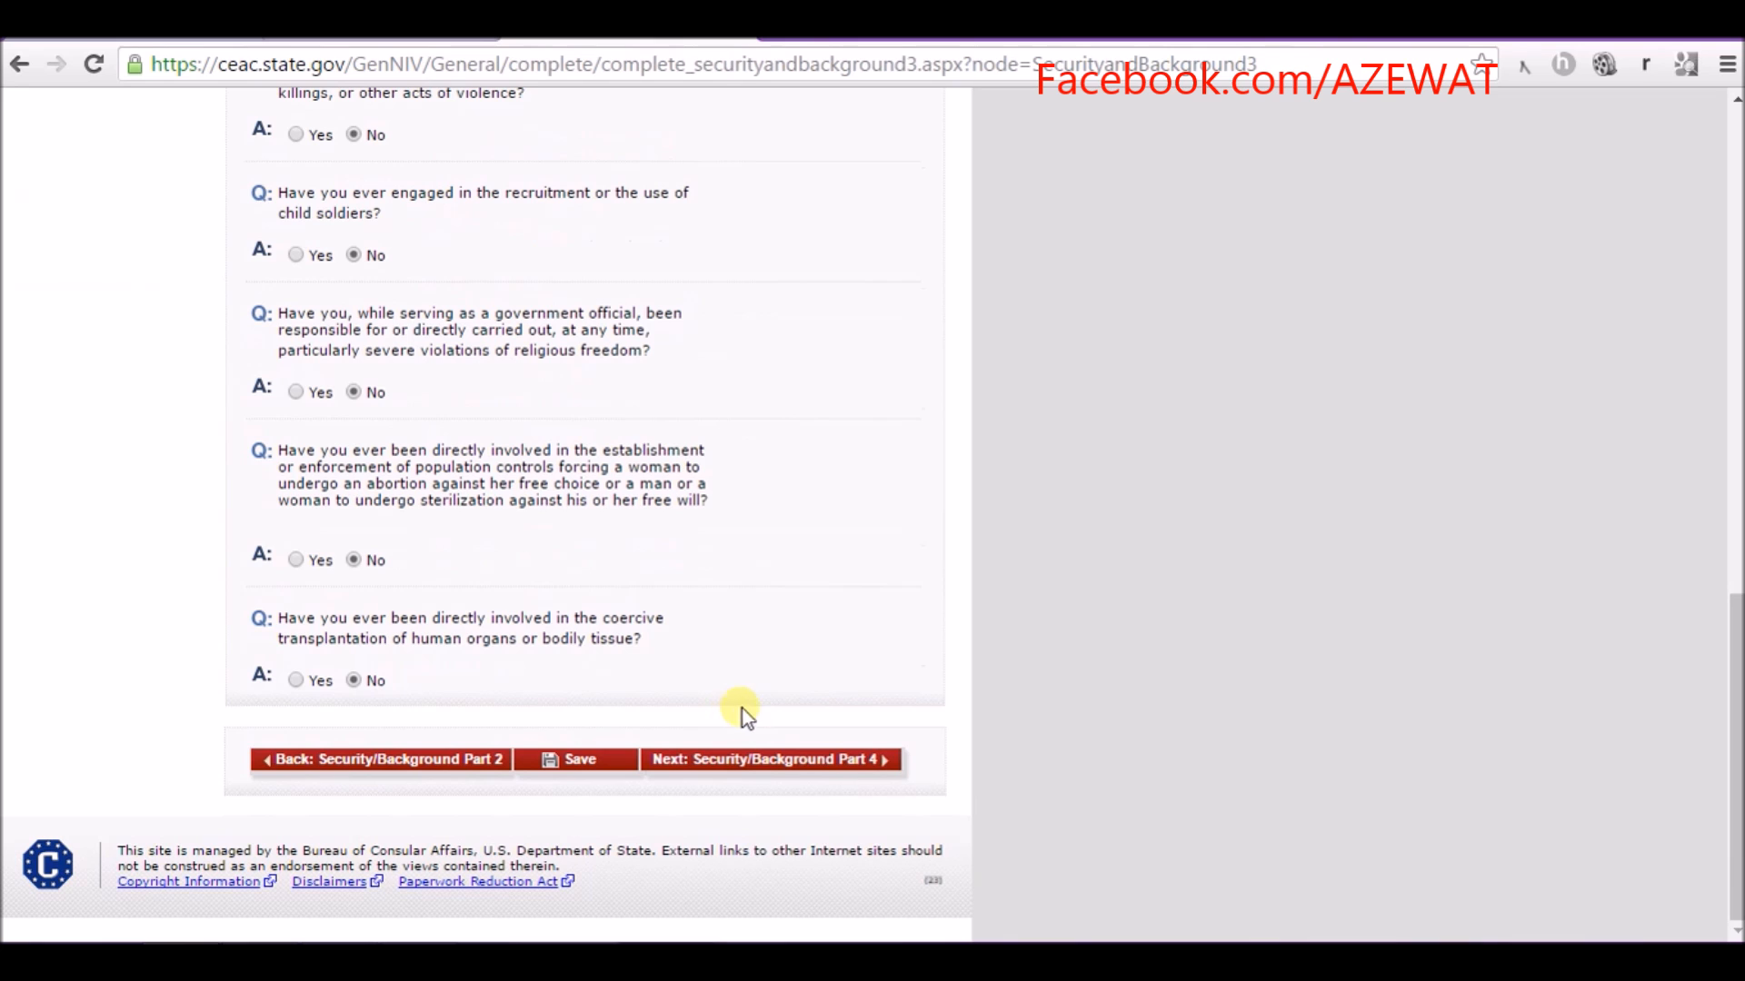
left_click(821, 762)
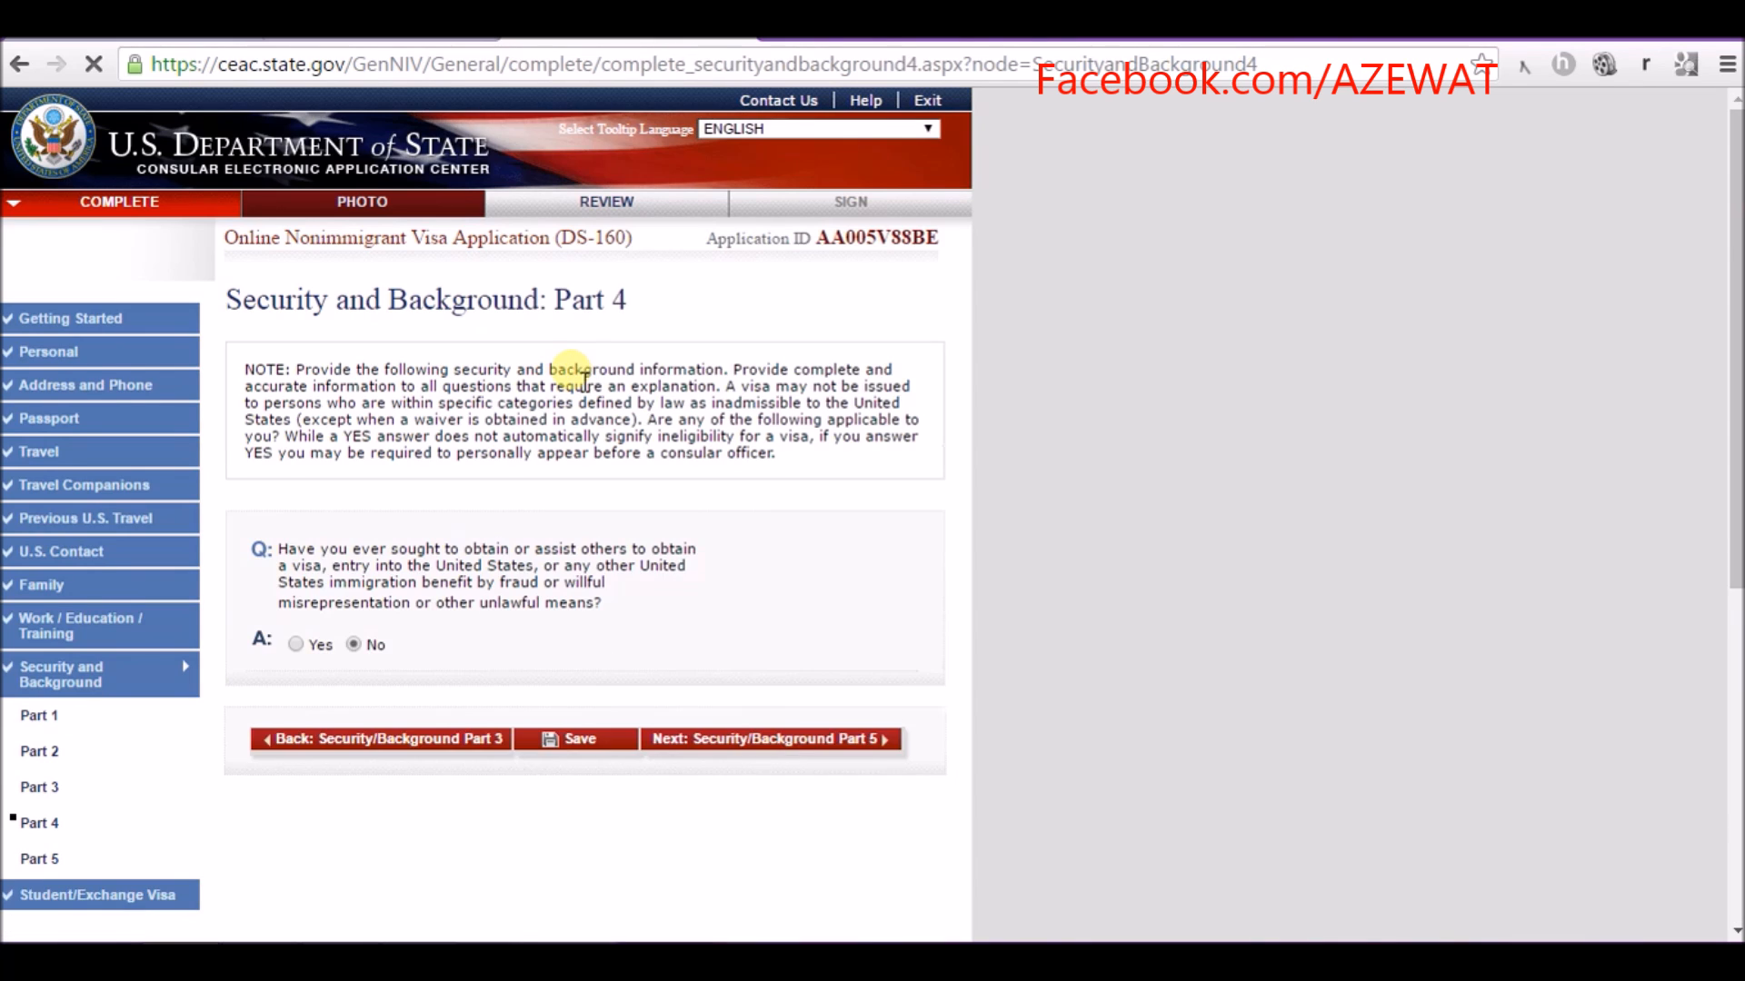
- Review the visa fraud, custody, voting and citizenship answers in Security and Background Parts 4 and 5, and continue to Student/Exchange Visa
scroll(581, 377, "down", 3)
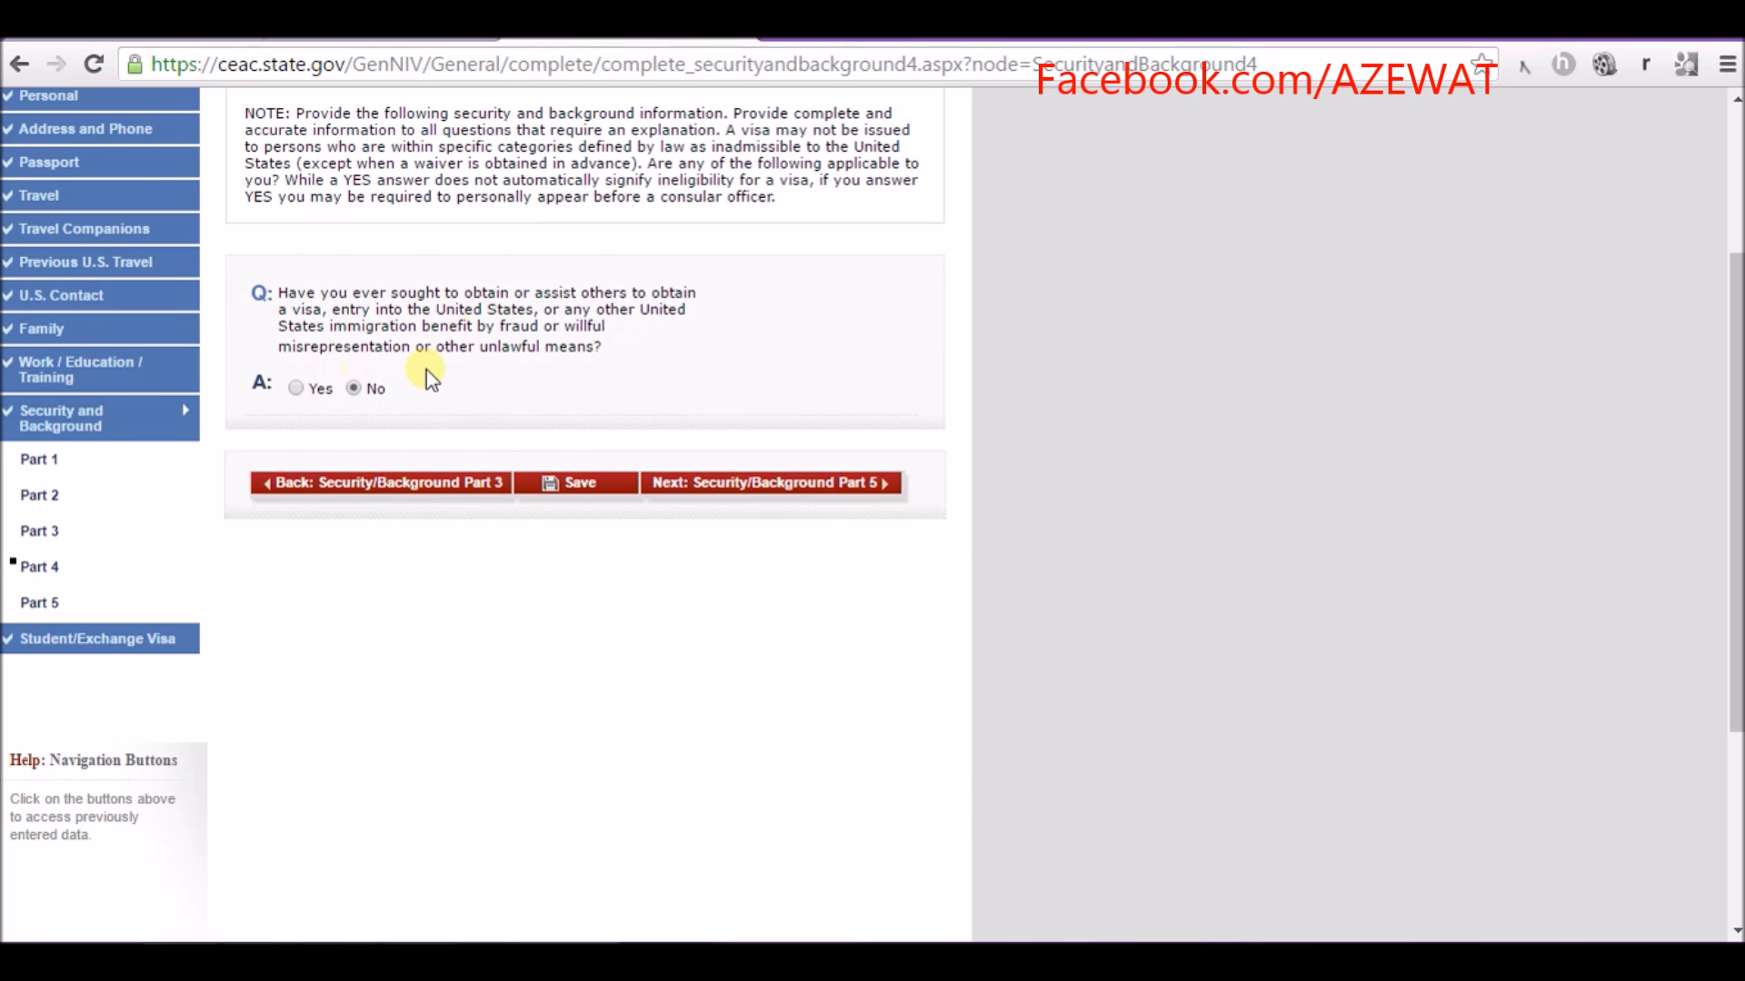
left_click(817, 491)
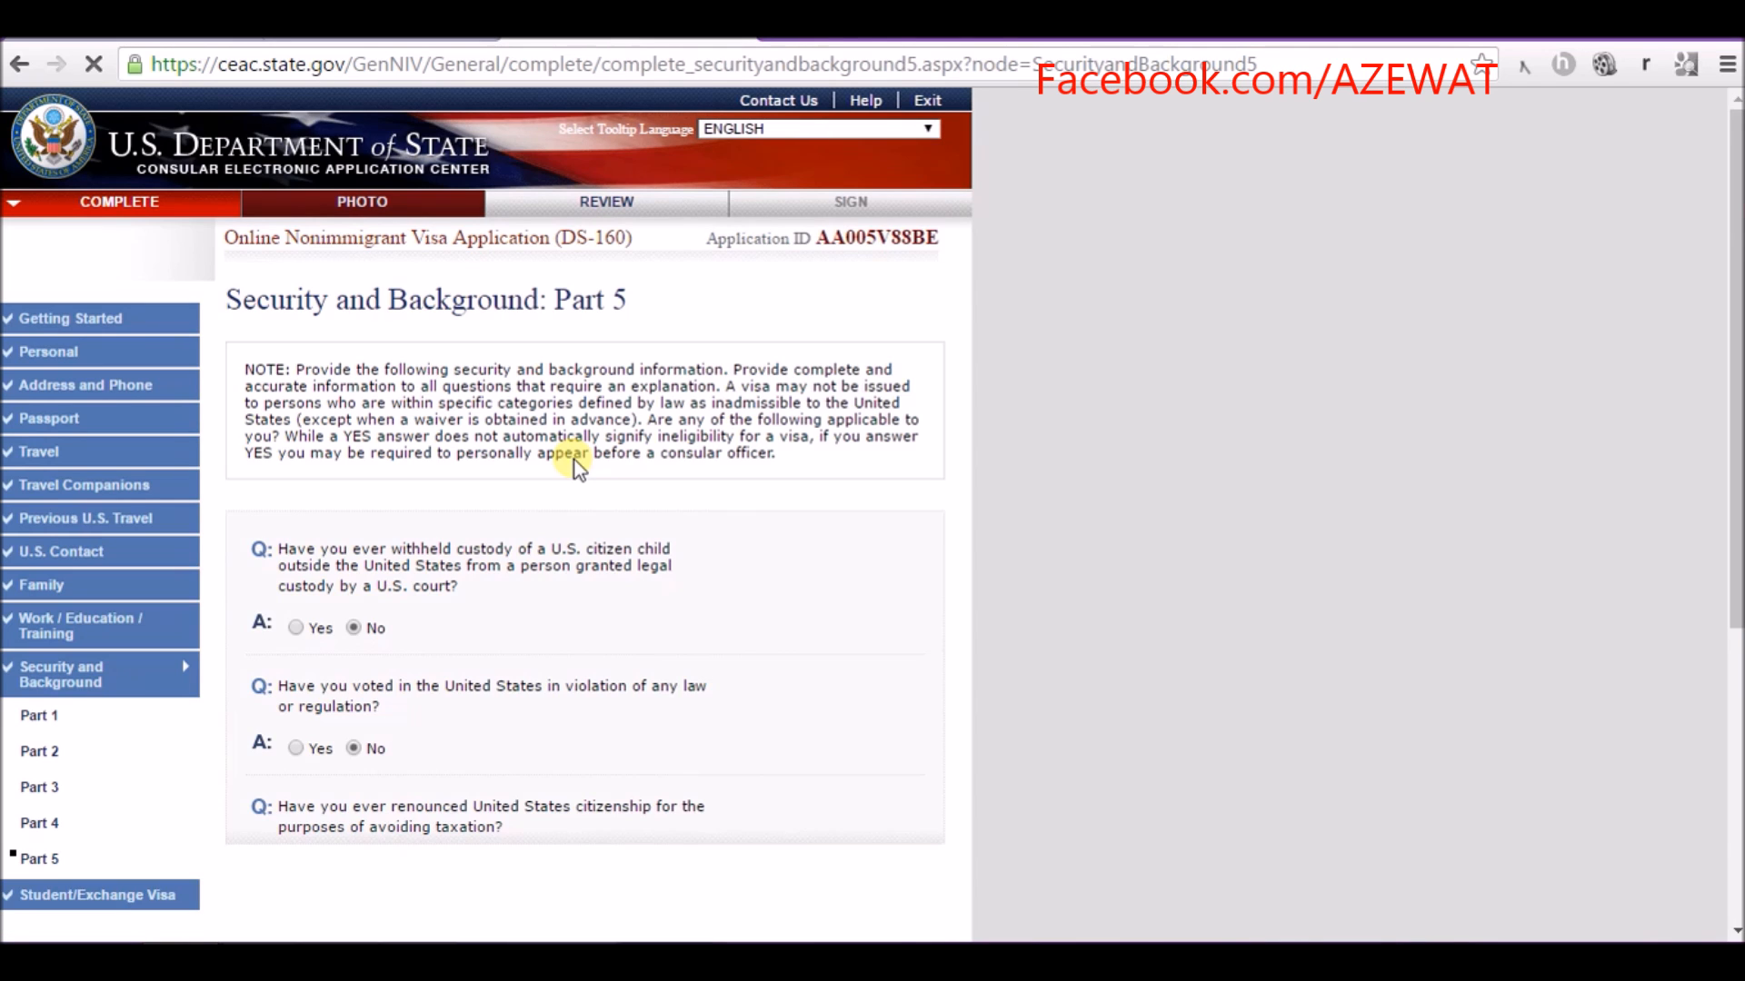
scroll(569, 459, "down", 3)
scroll(447, 320, "down", 1)
scroll(422, 290, "up", 3)
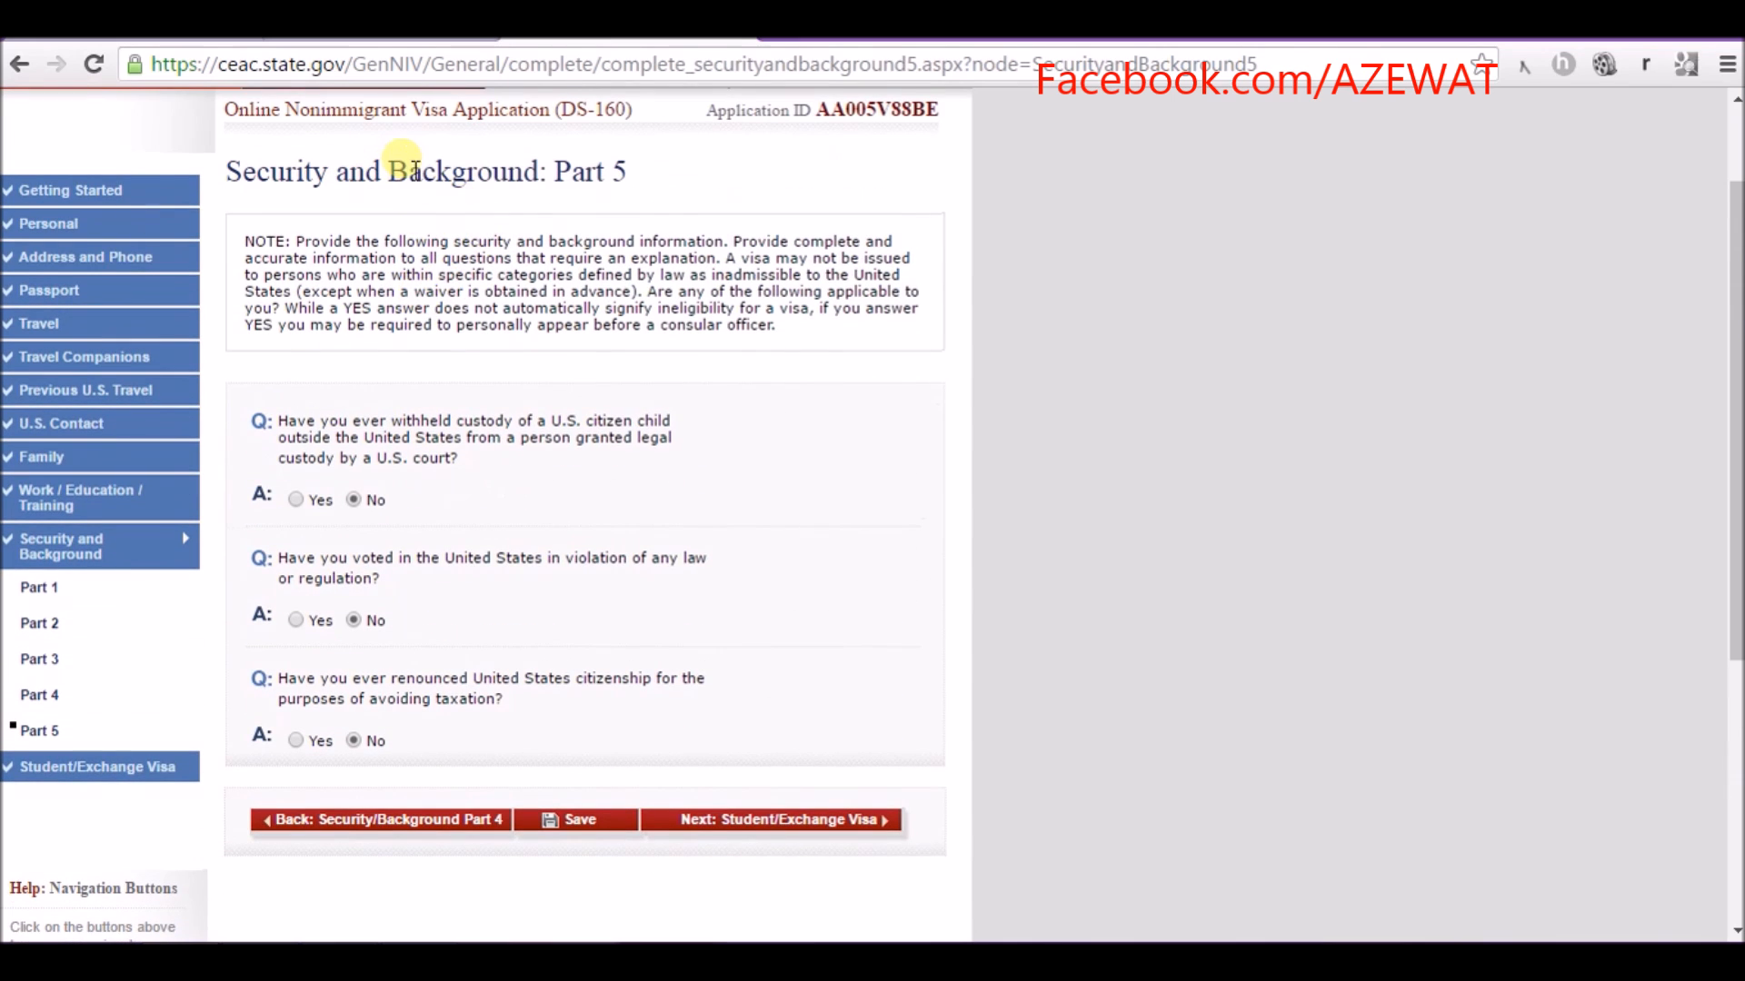
scroll(500, 478, "down", 3)
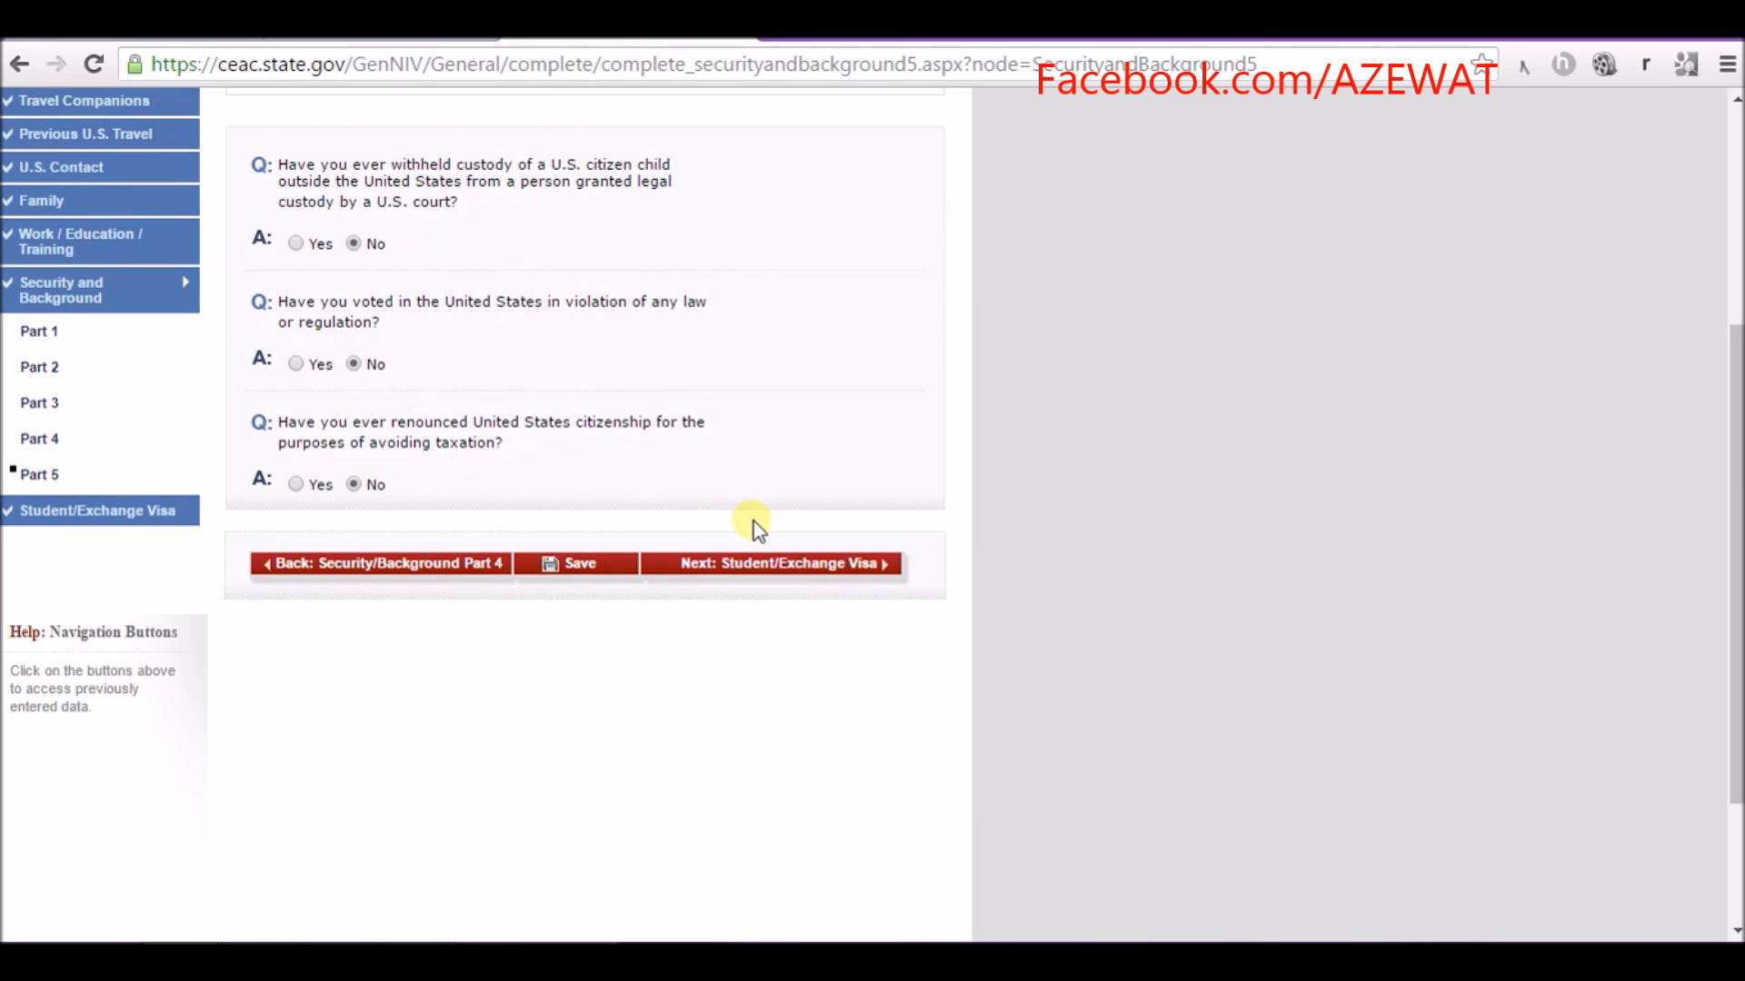
left_click(793, 571)
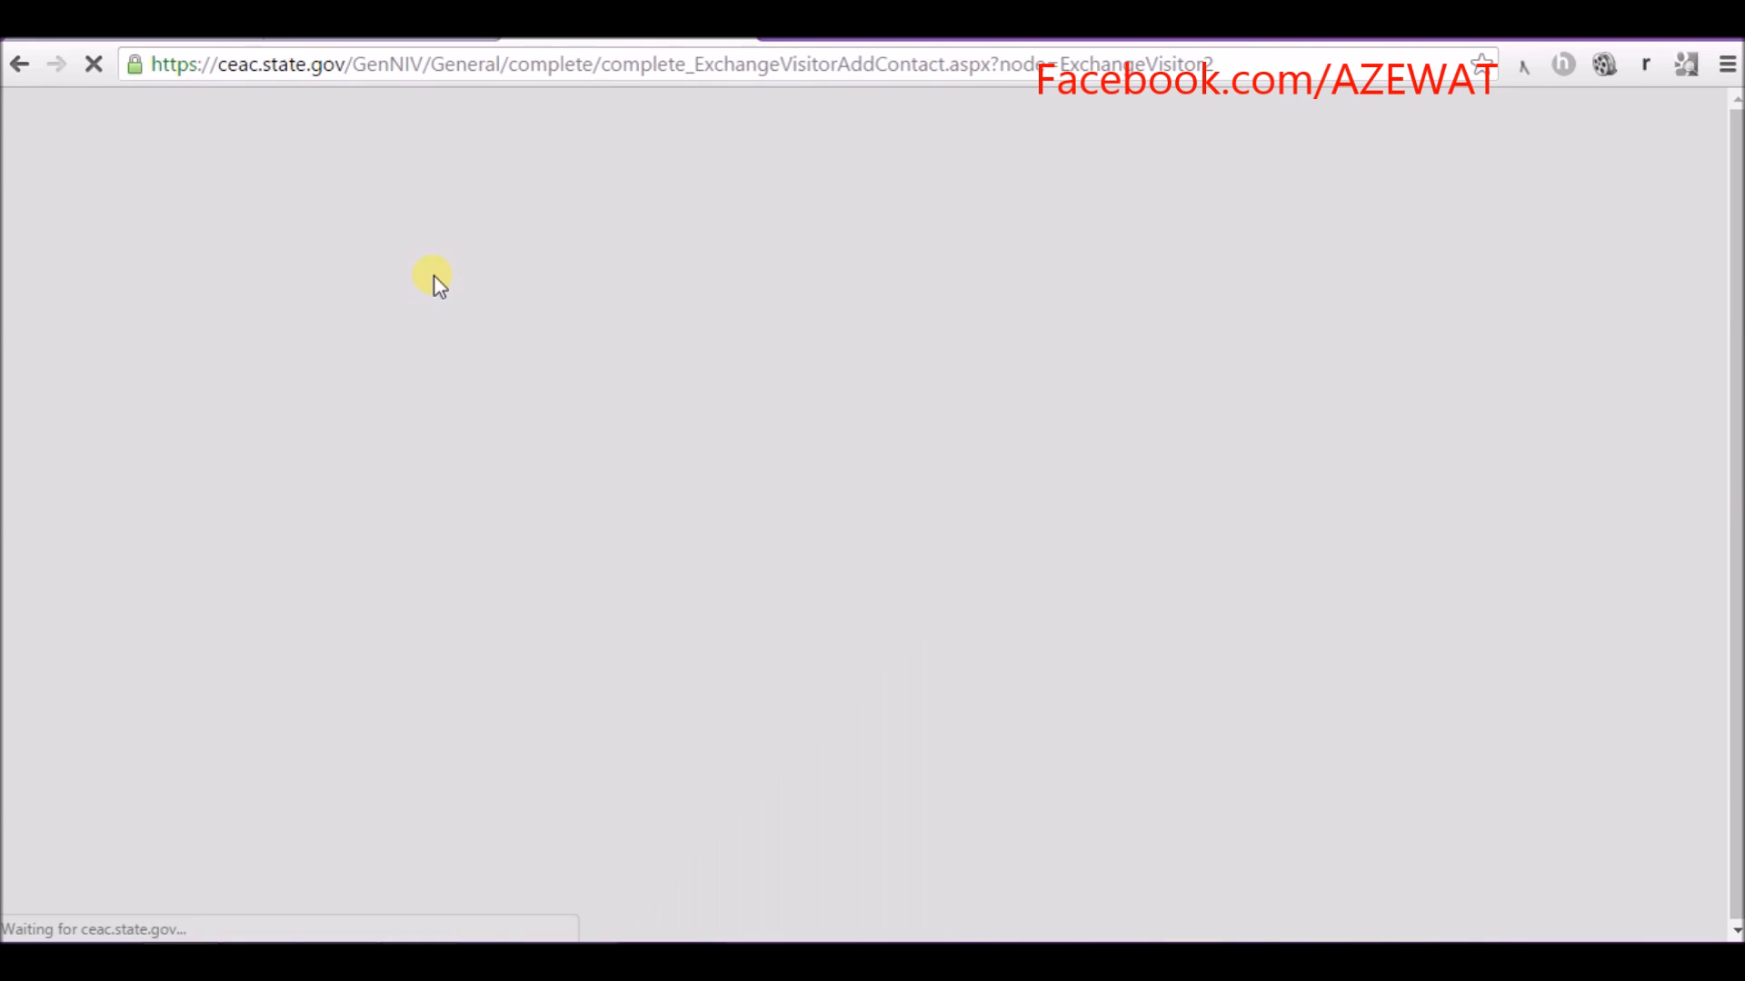
- Examine the Additional Point of Contact note and the first contact's name, address, telephone and email entries
scroll(542, 333, "up", 3)
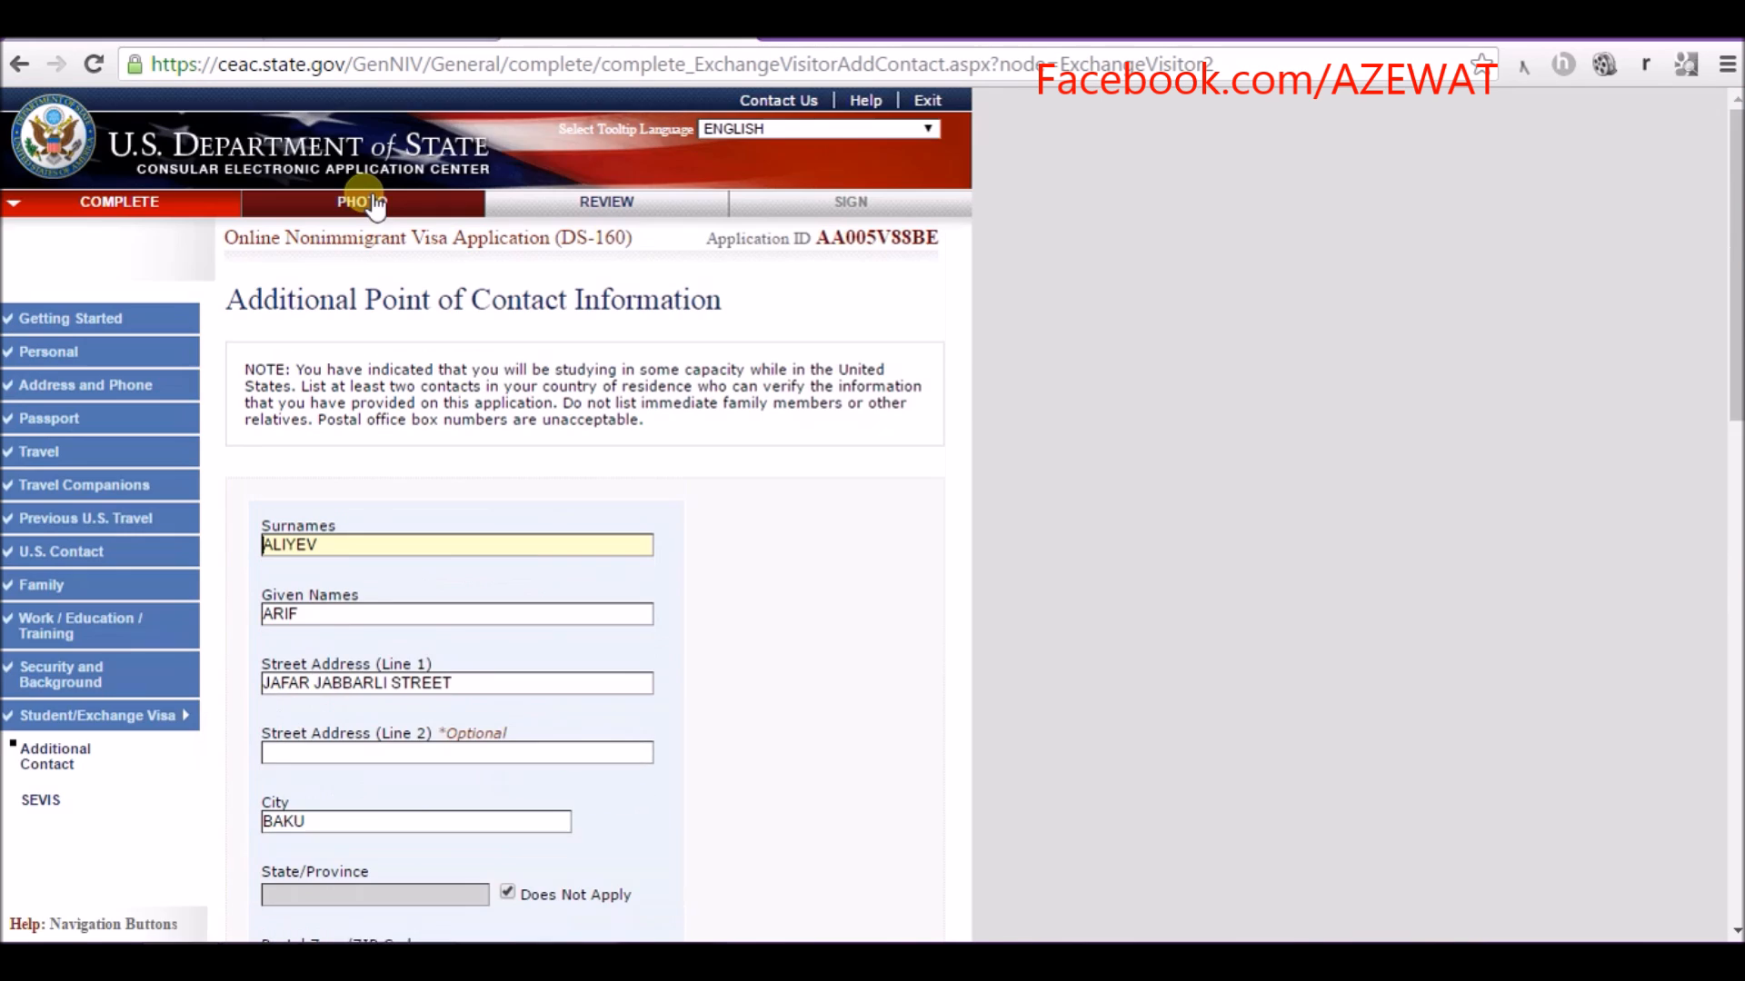
scroll(500, 300, "up", 2)
scroll(563, 389, "down", 2)
scroll(559, 385, "down", 8)
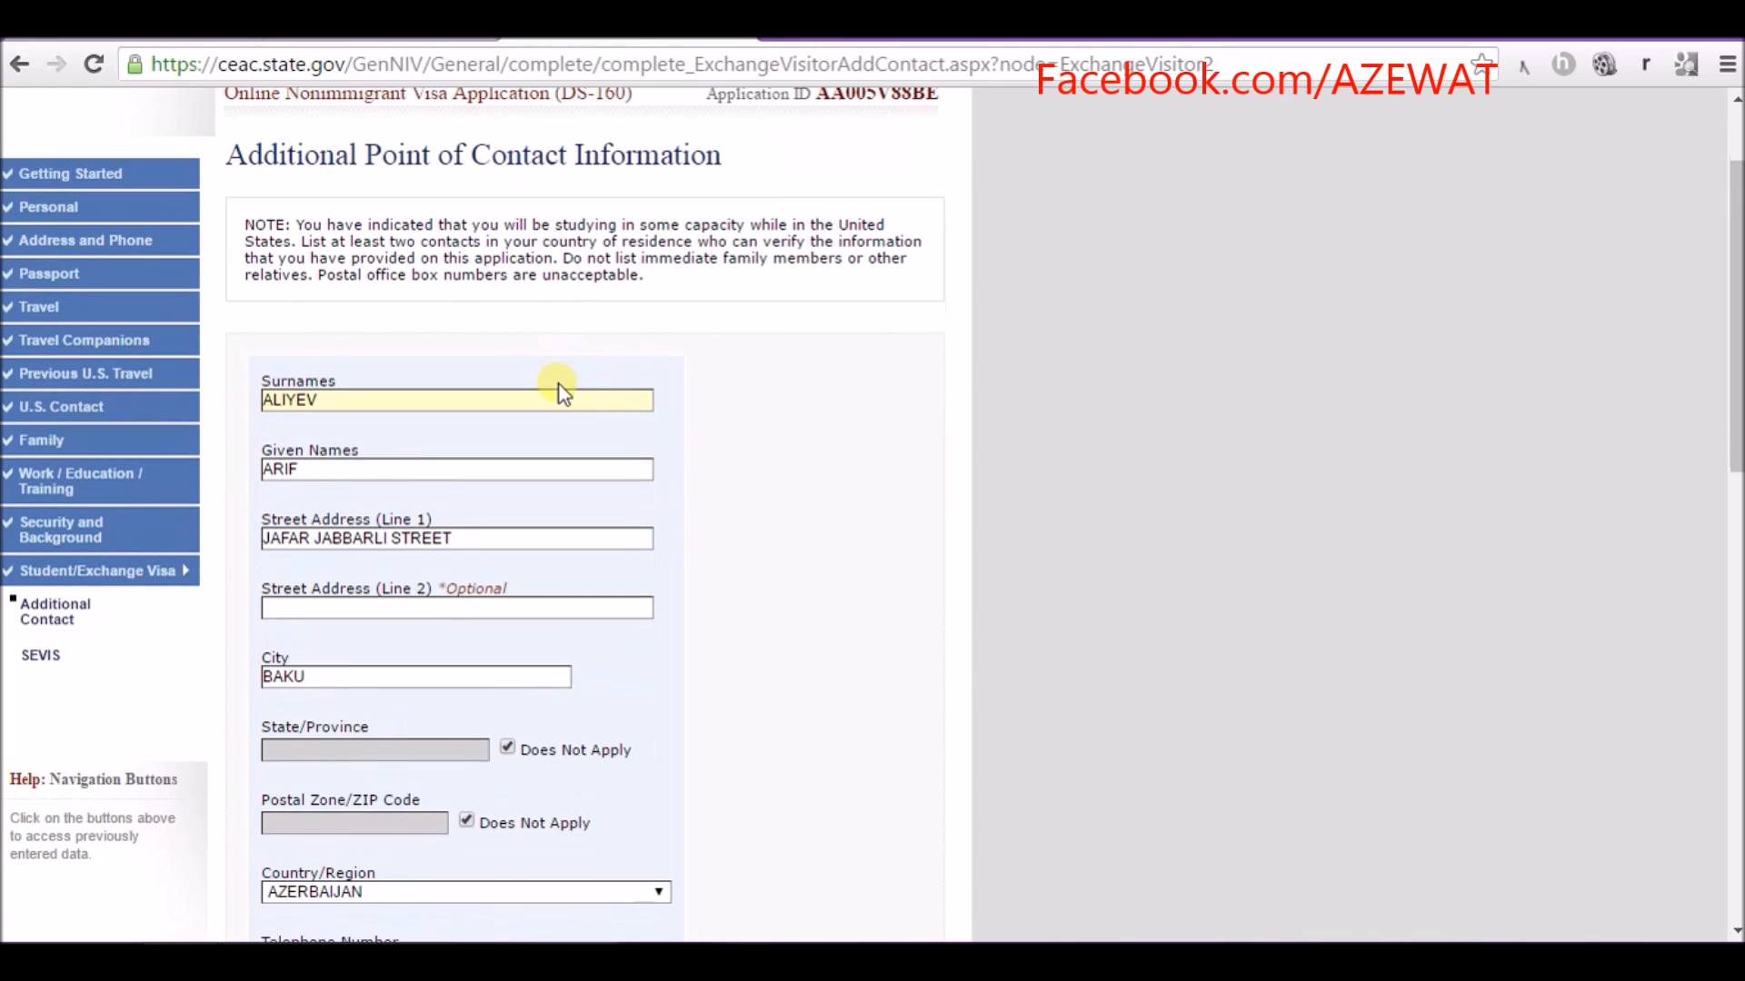
scroll(559, 384, "up", 7)
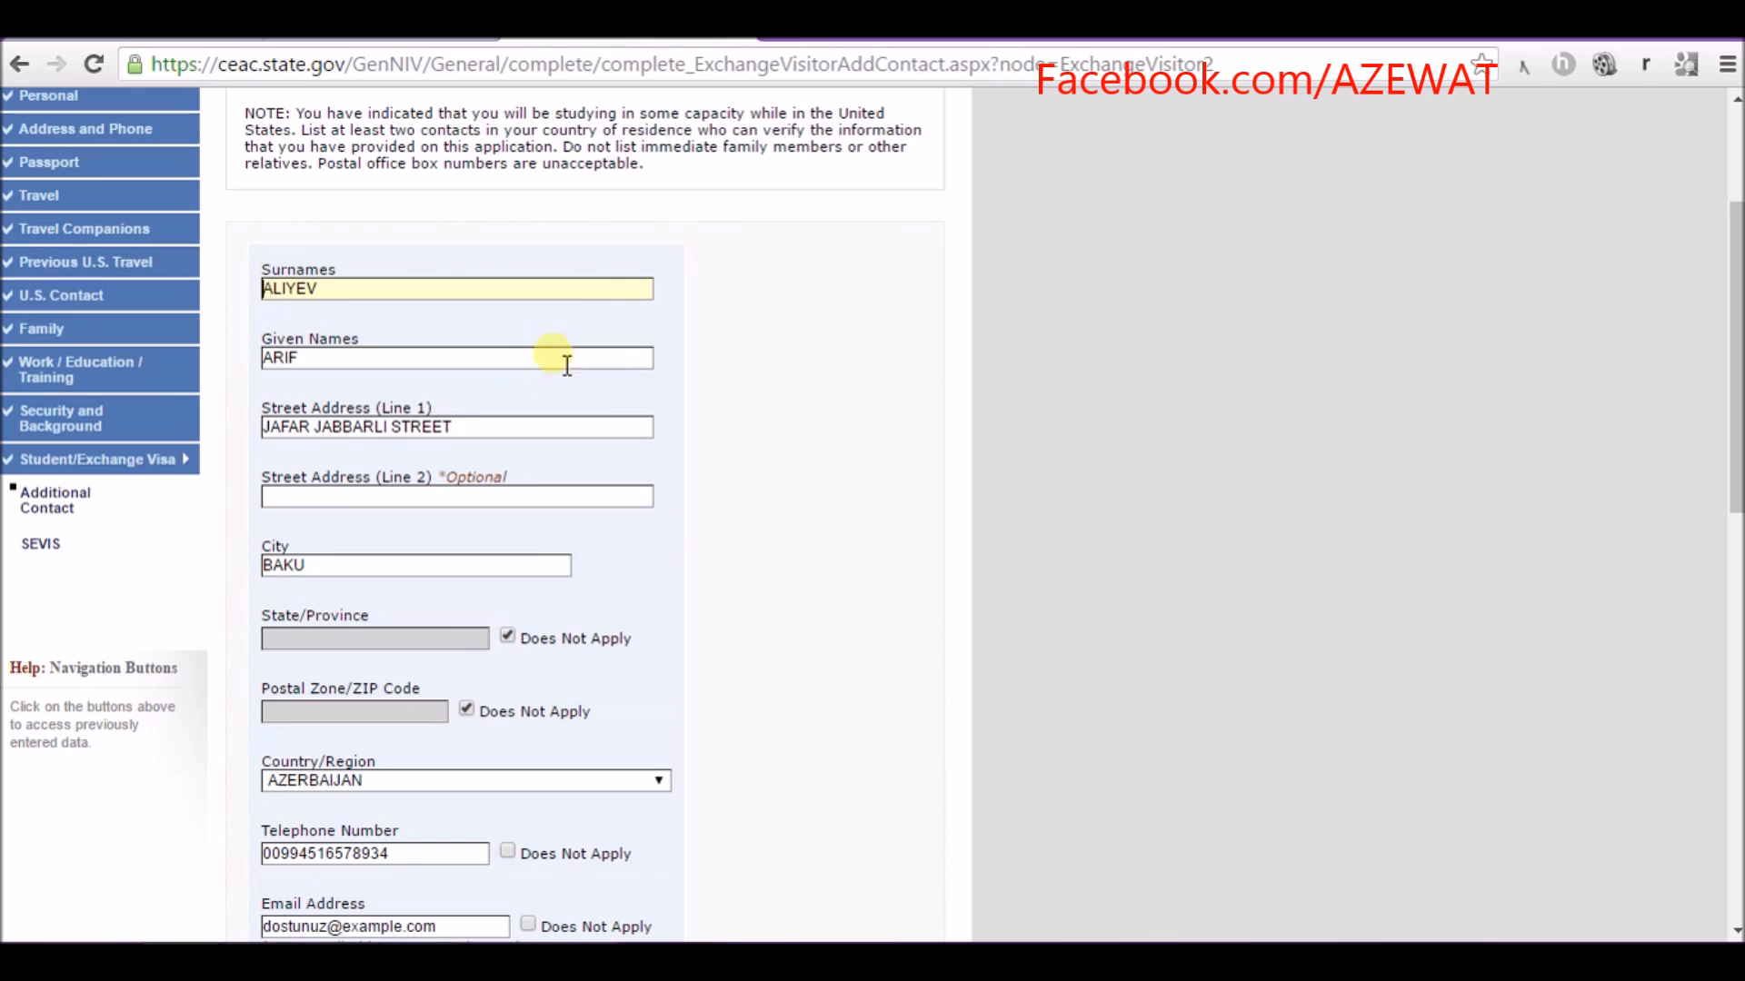
scroll(631, 264, "down", 3)
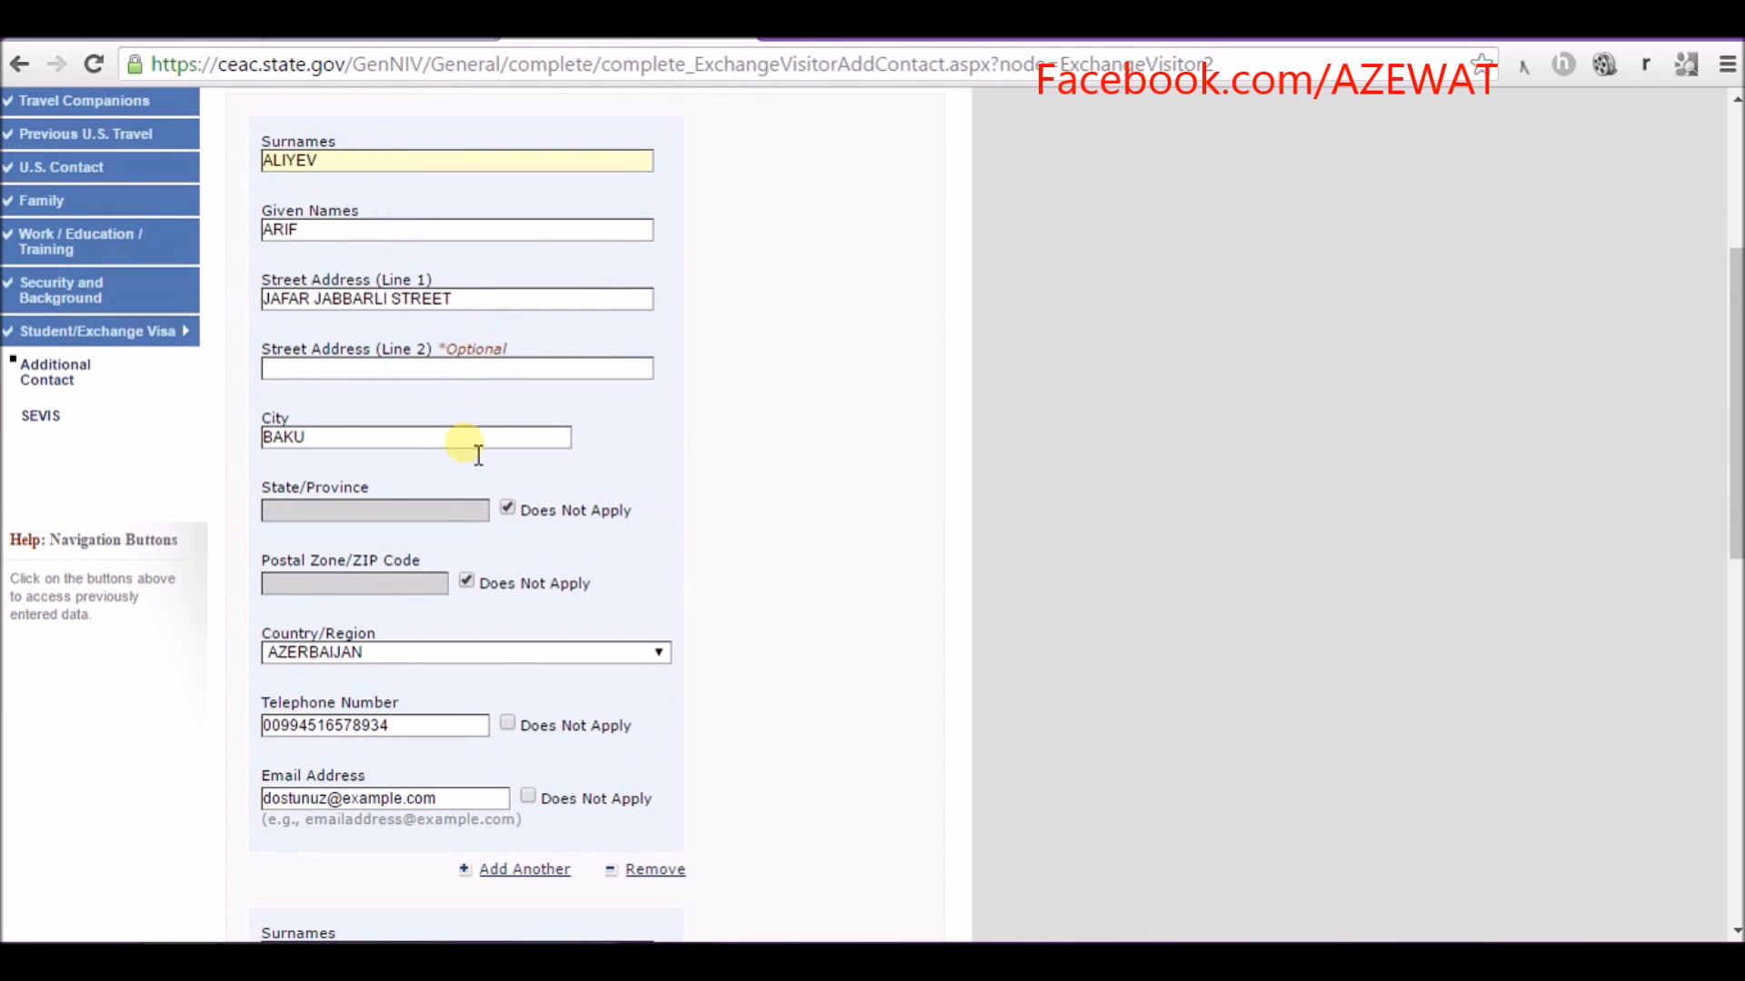
scroll(462, 432, "down", 9)
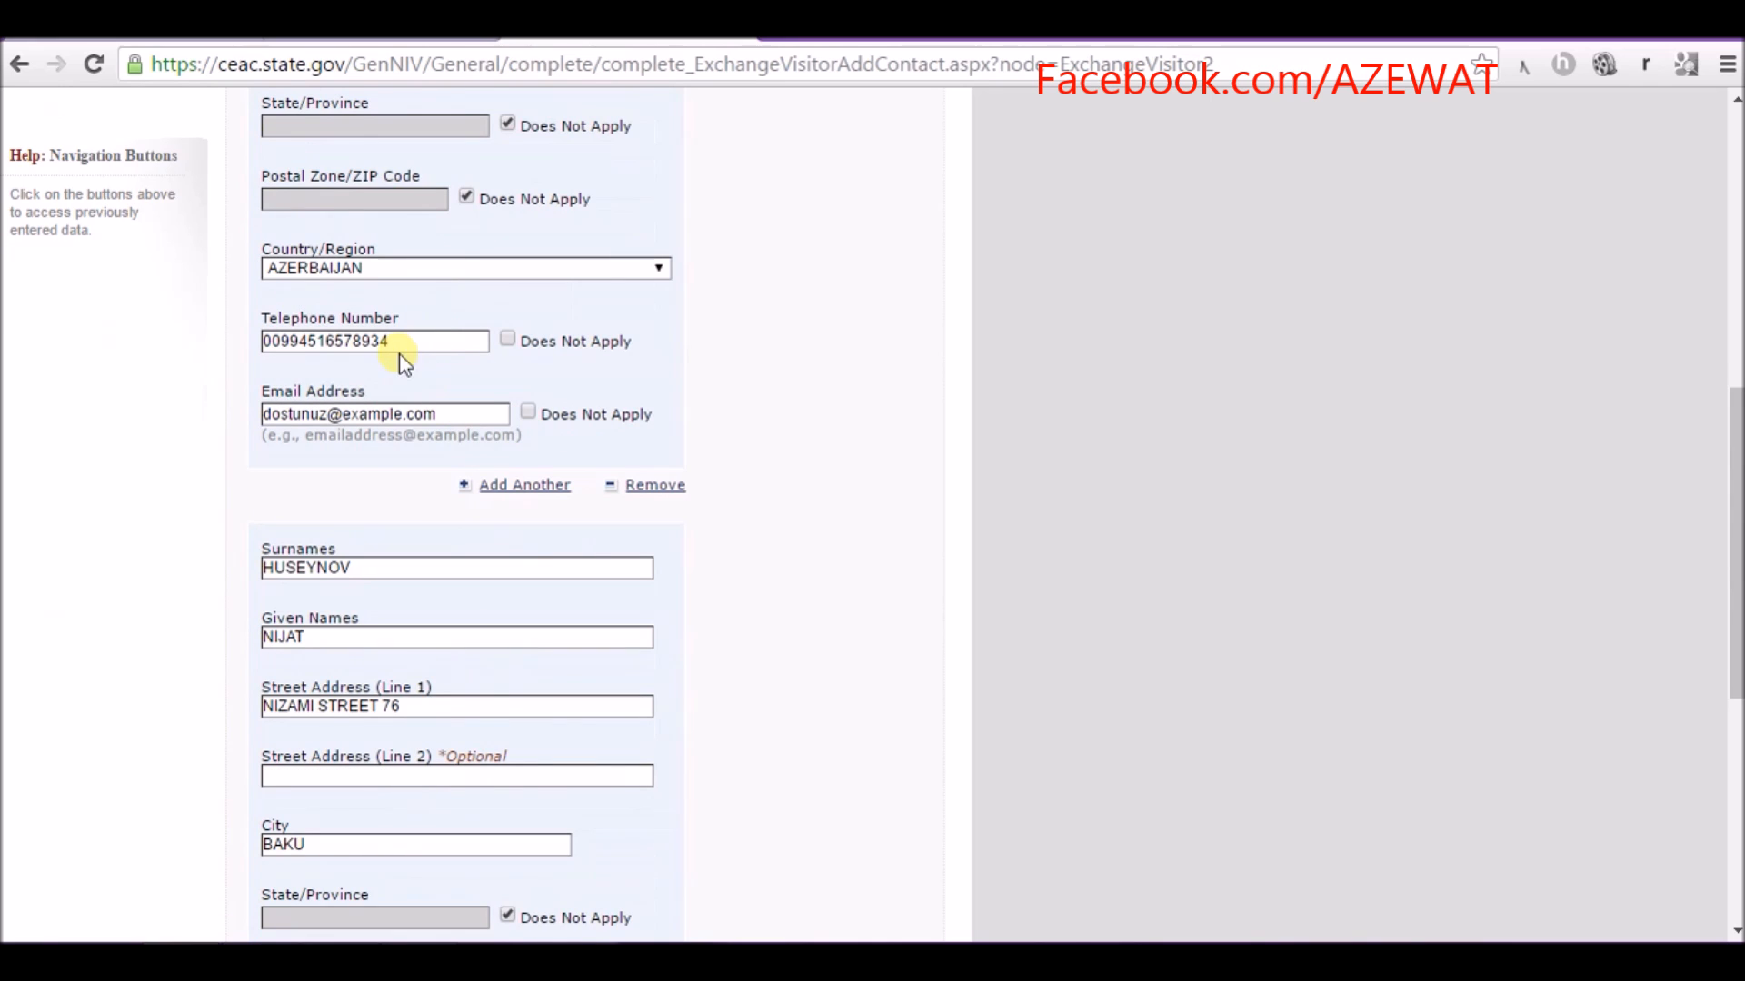
- Review the second contact's name, address, telephone and Does Not Apply choices, and continue to the SEVIS page
scroll(454, 436, "down", 6)
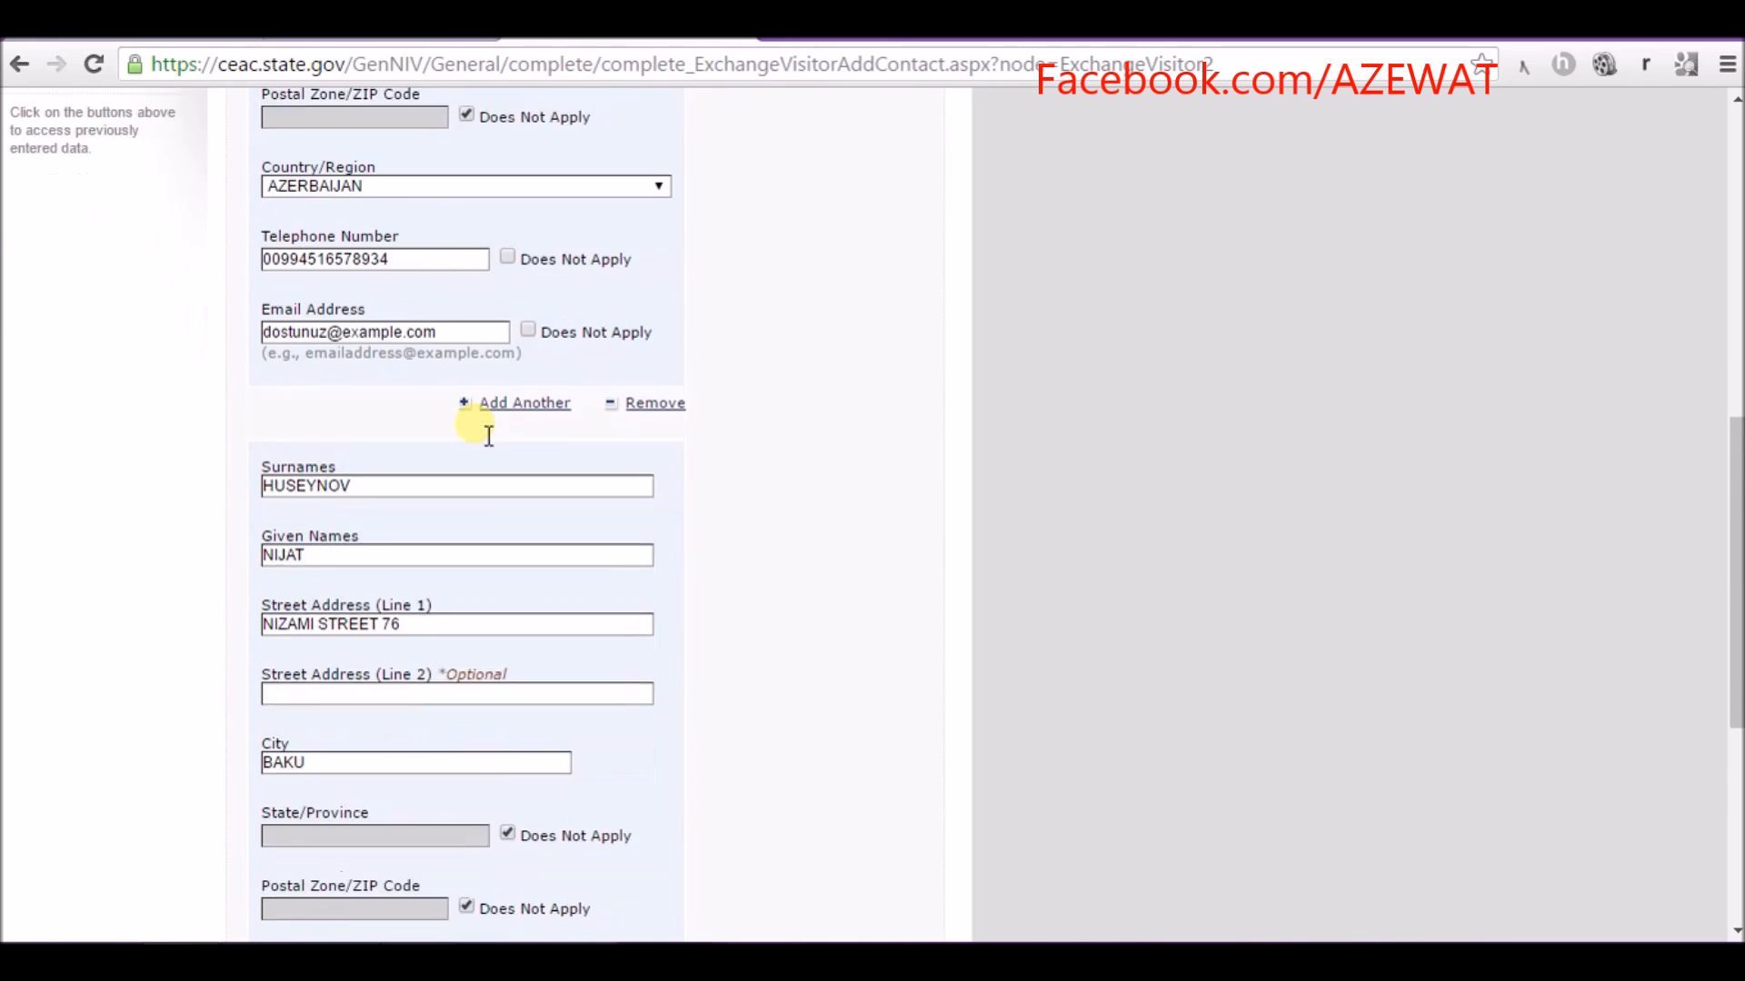
scroll(485, 331, "down", 2)
scroll(487, 275, "up", 2)
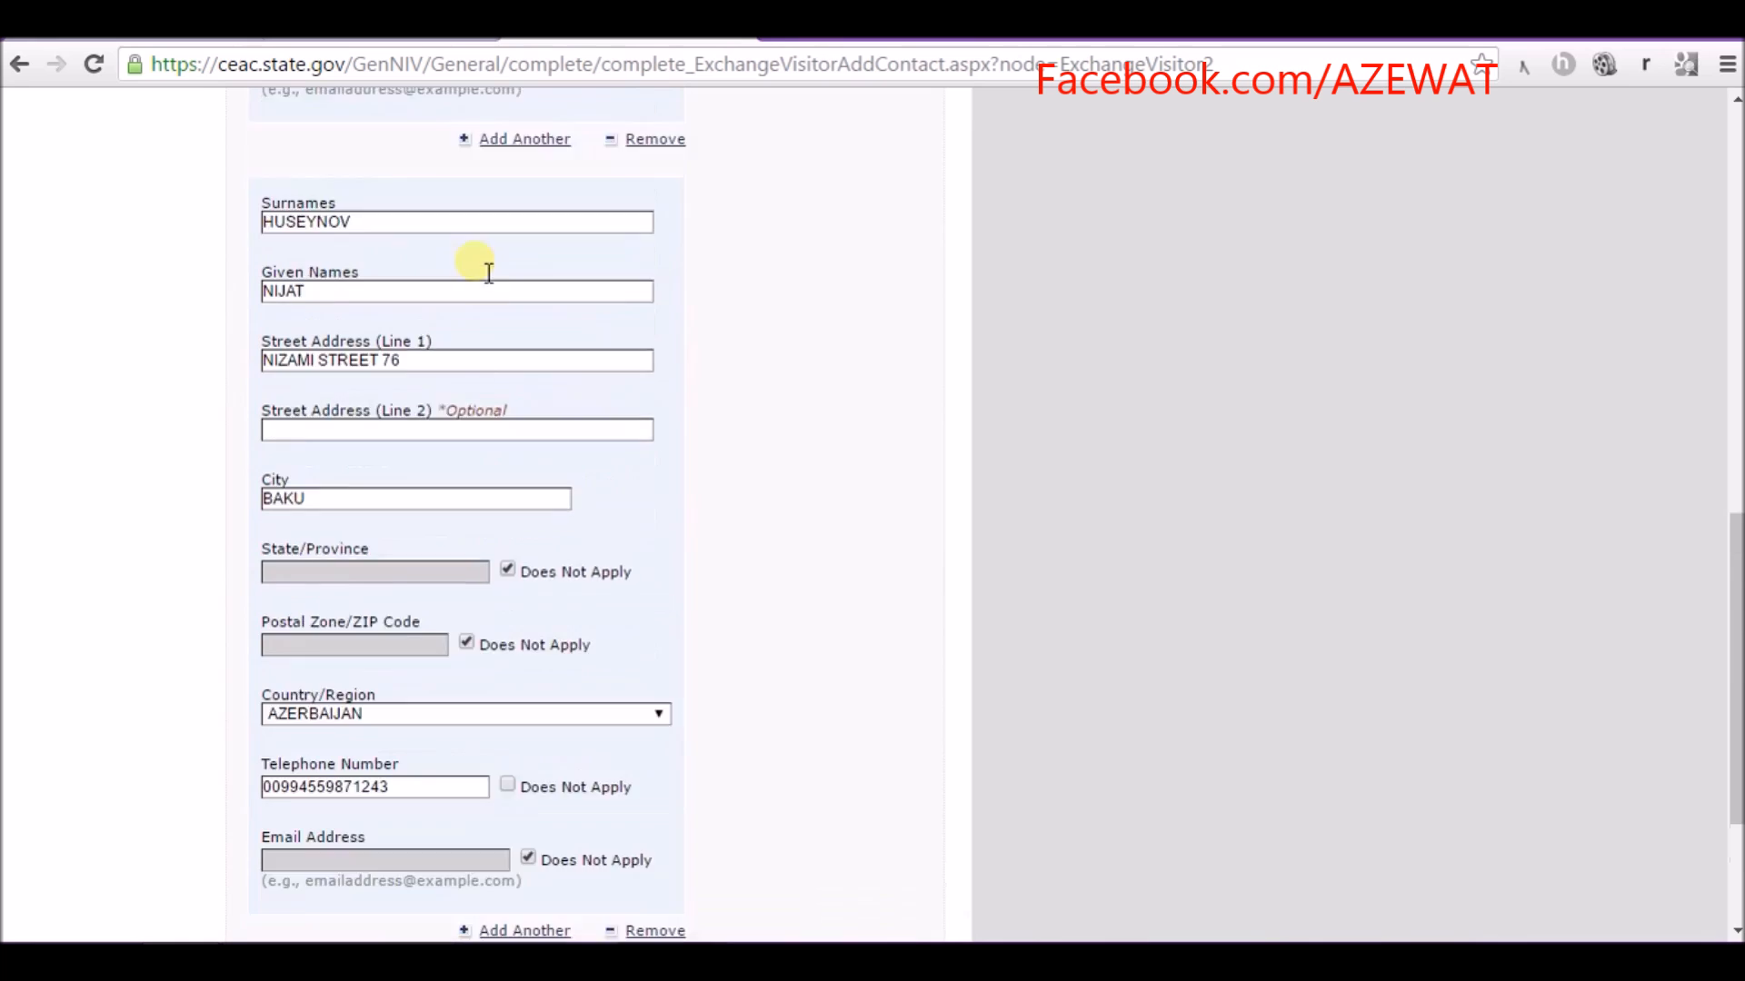
scroll(500, 314, "down", 1)
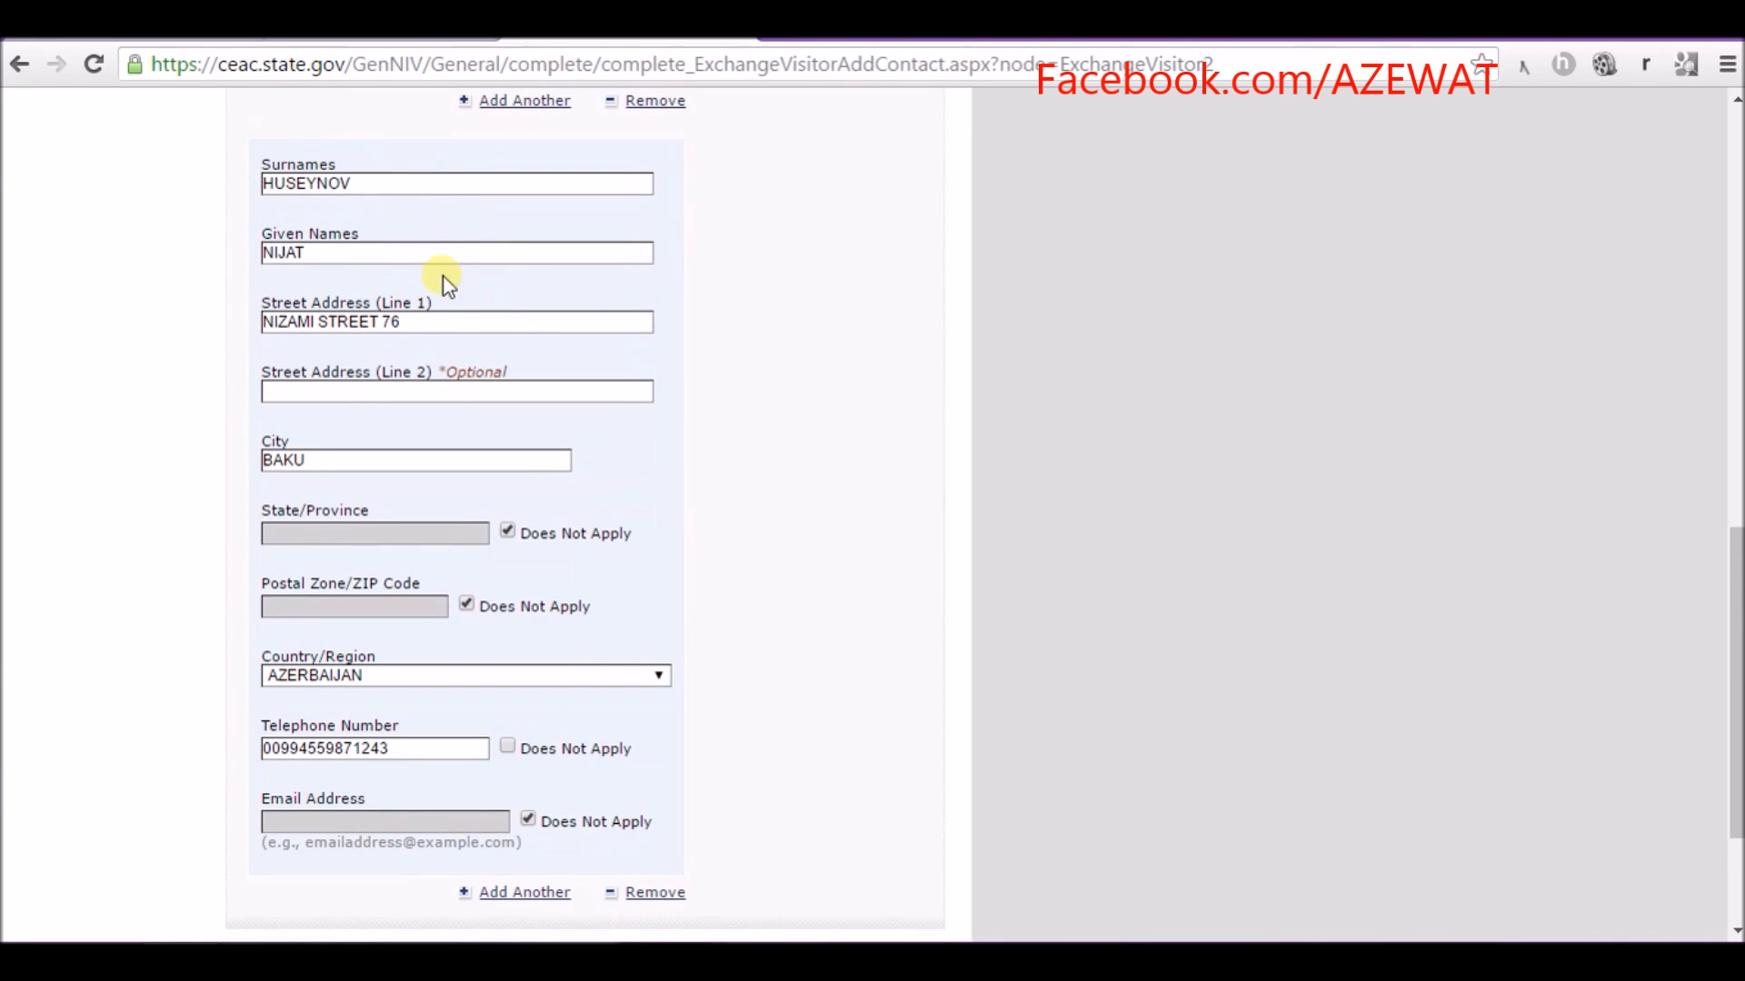
scroll(465, 341, "down", 5)
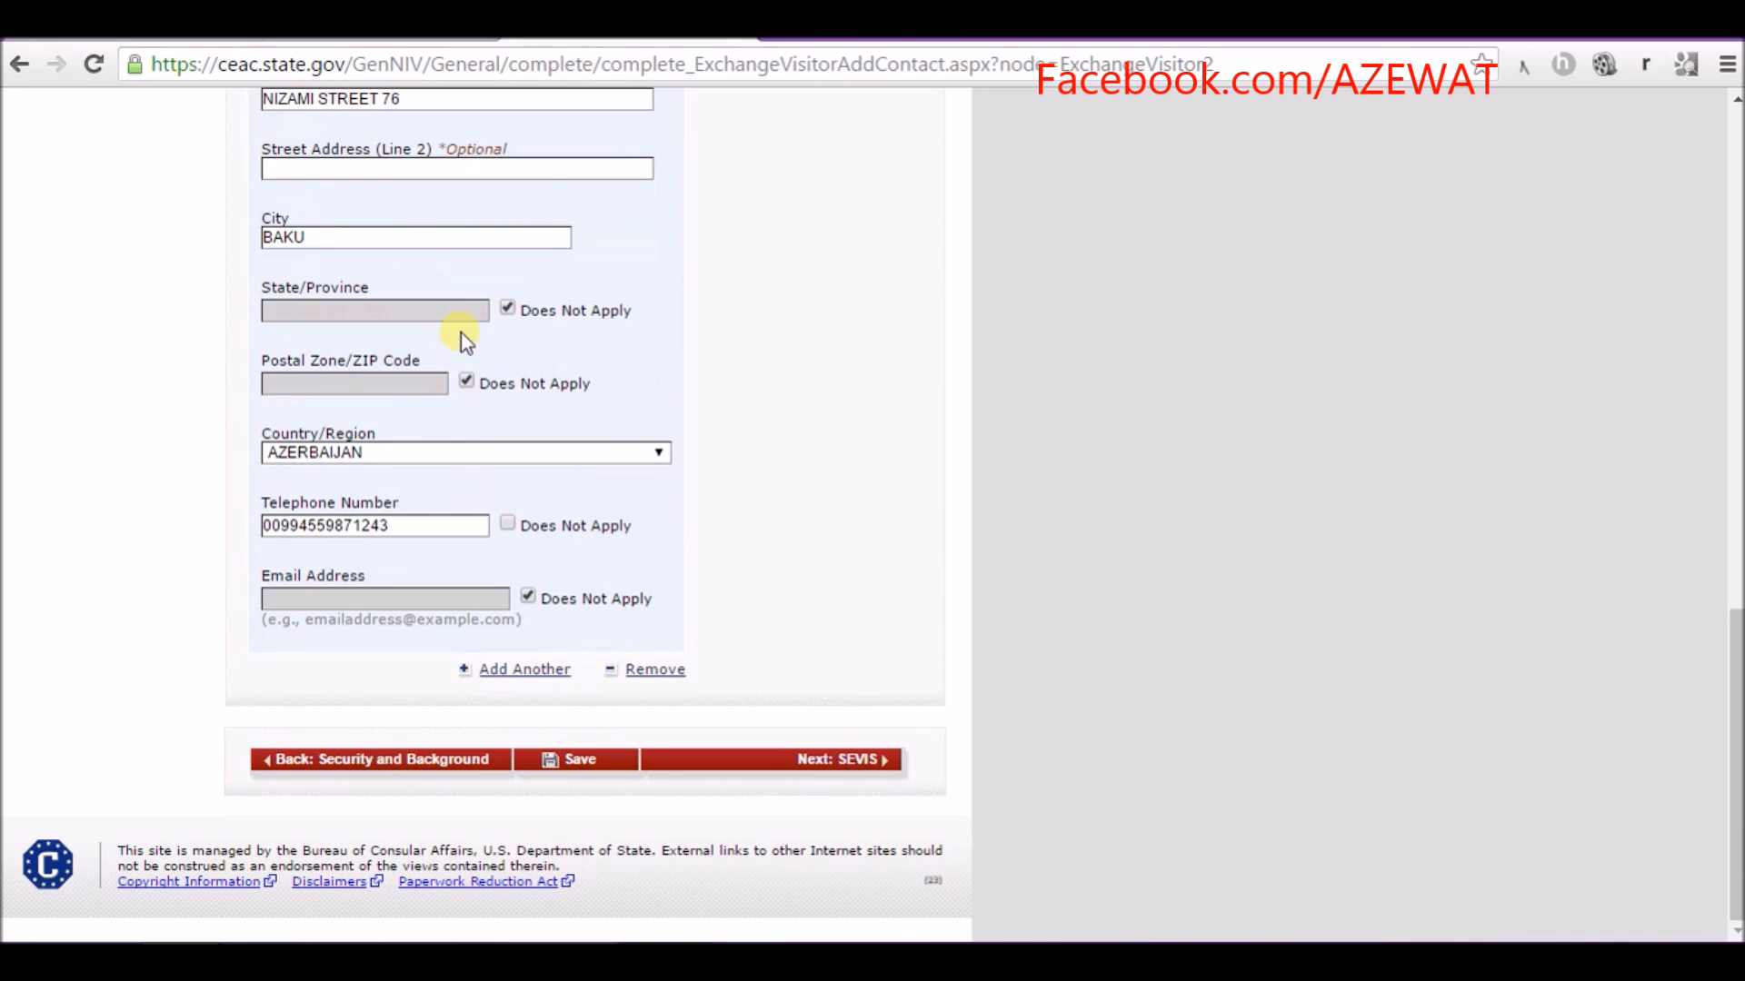
left_click(508, 305)
left_click(848, 763)
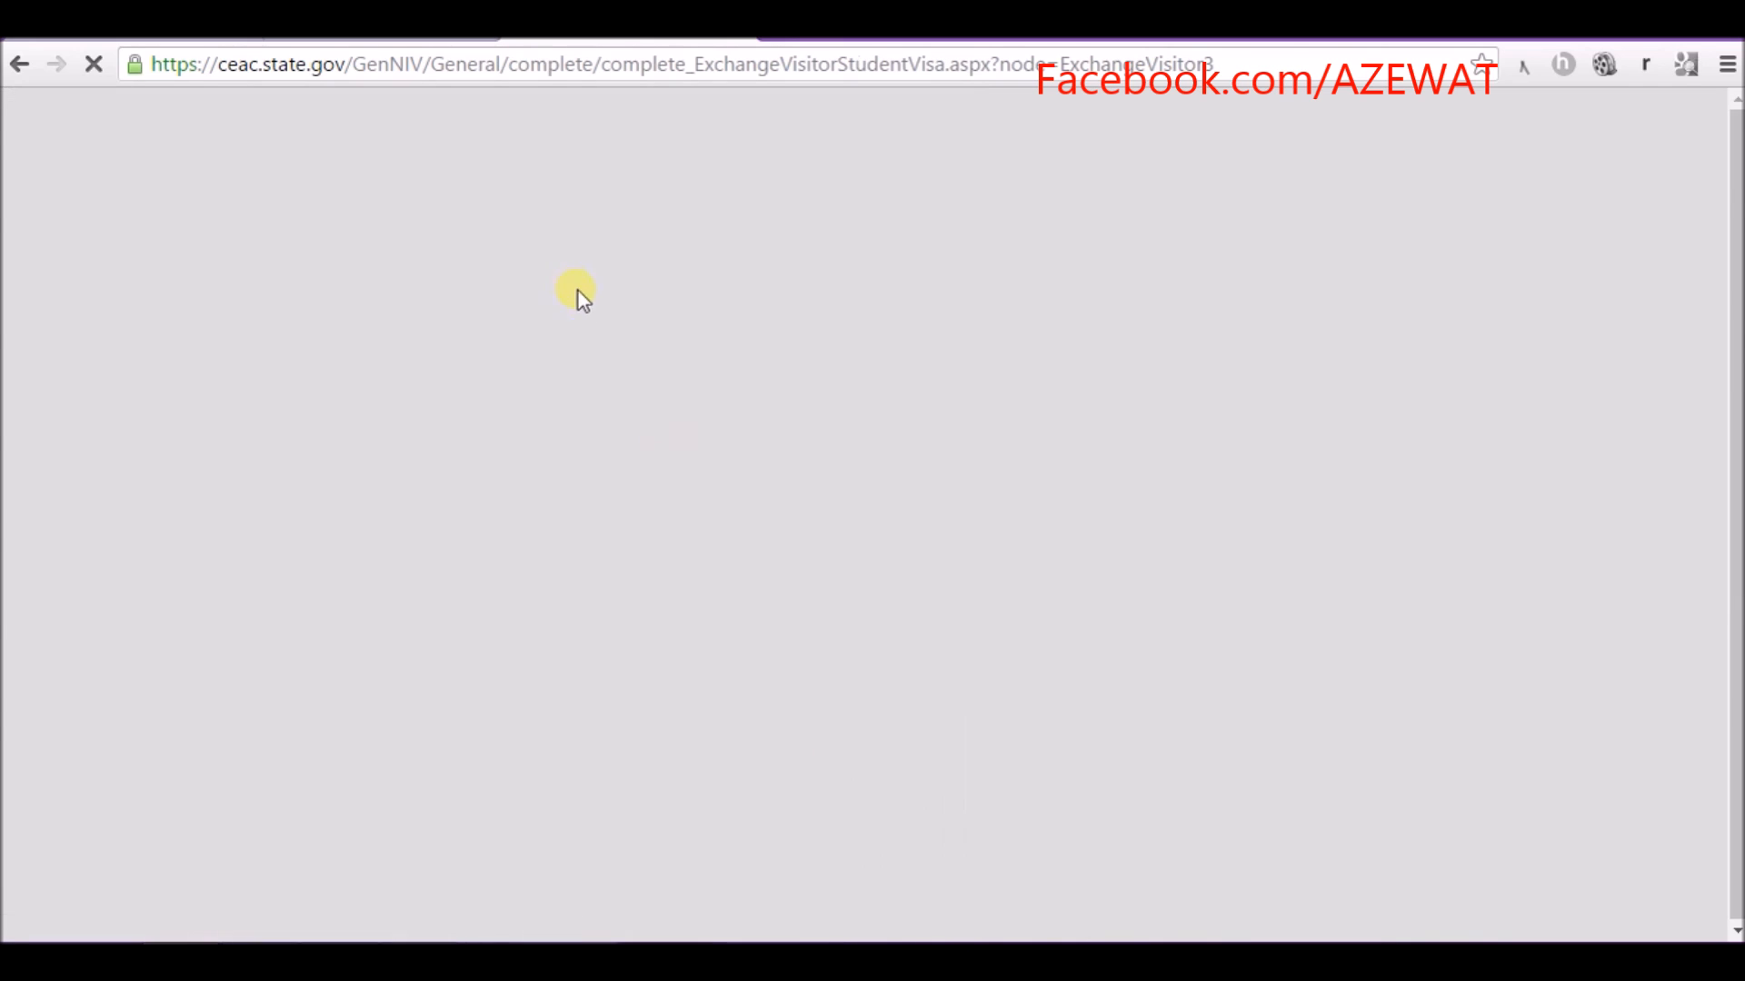
- Check the SEVIS ID entry against the example format shown beneath it
scroll(564, 409, "down", 3)
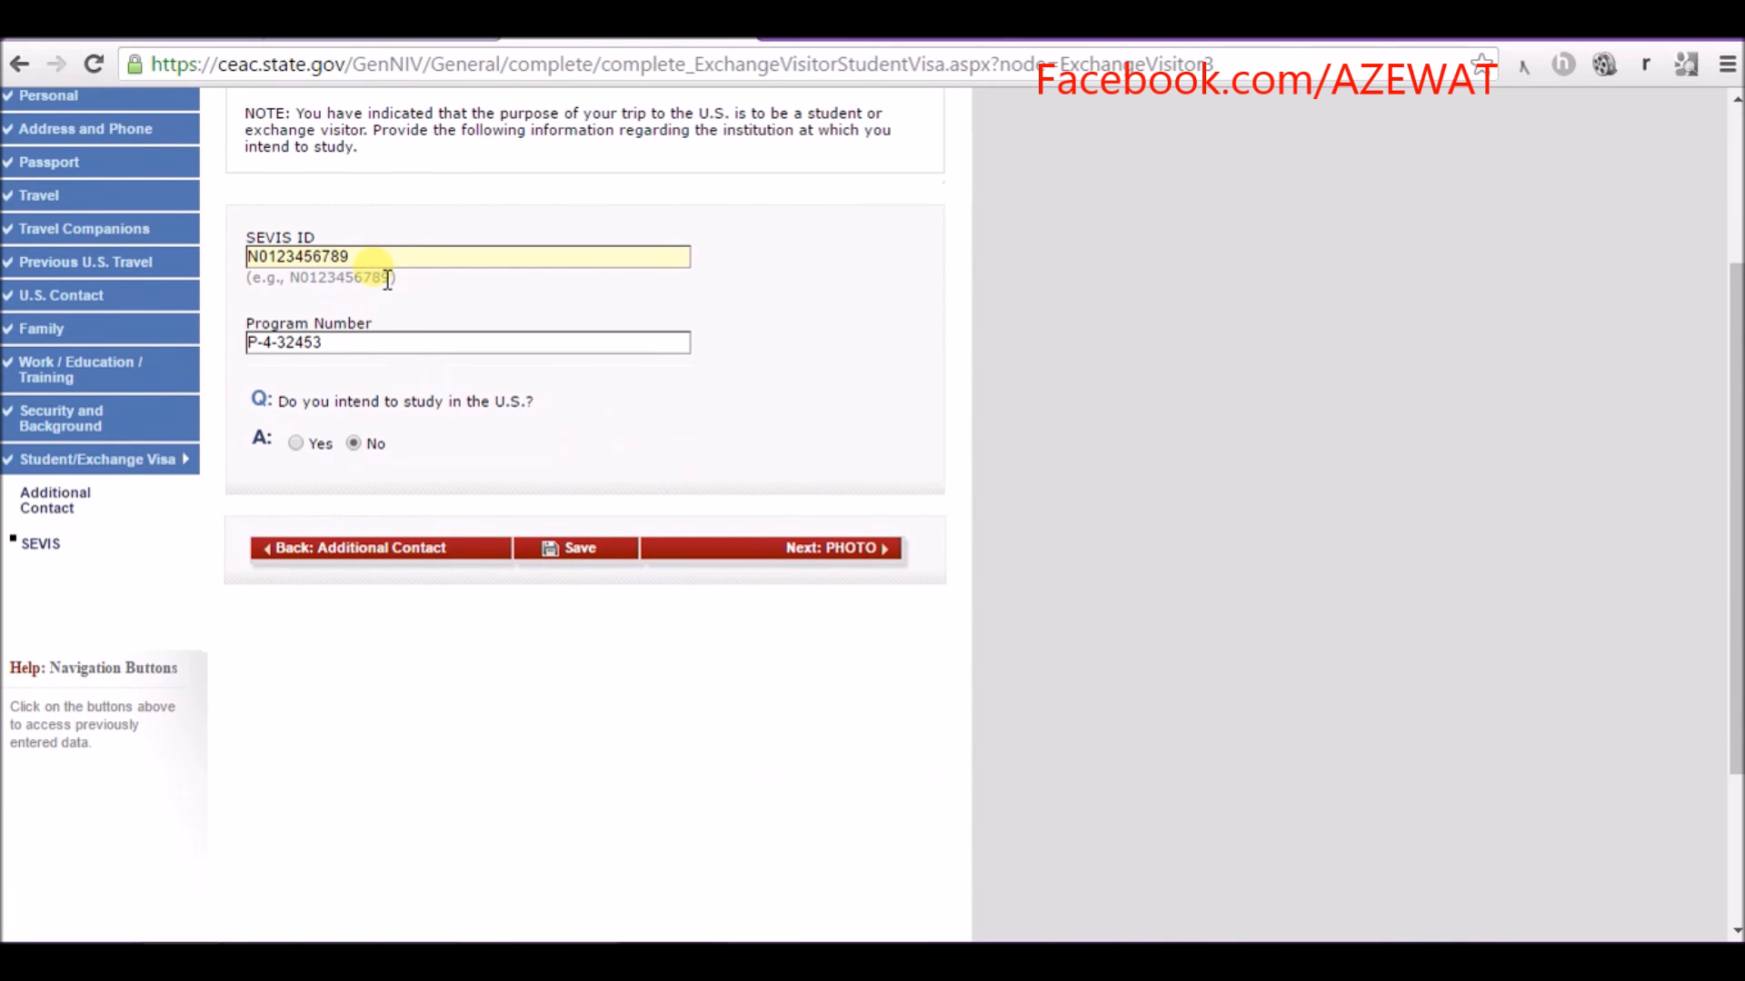
left_click(371, 257)
left_click_drag(365, 261, 247, 262)
left_click(391, 261)
left_click(354, 232)
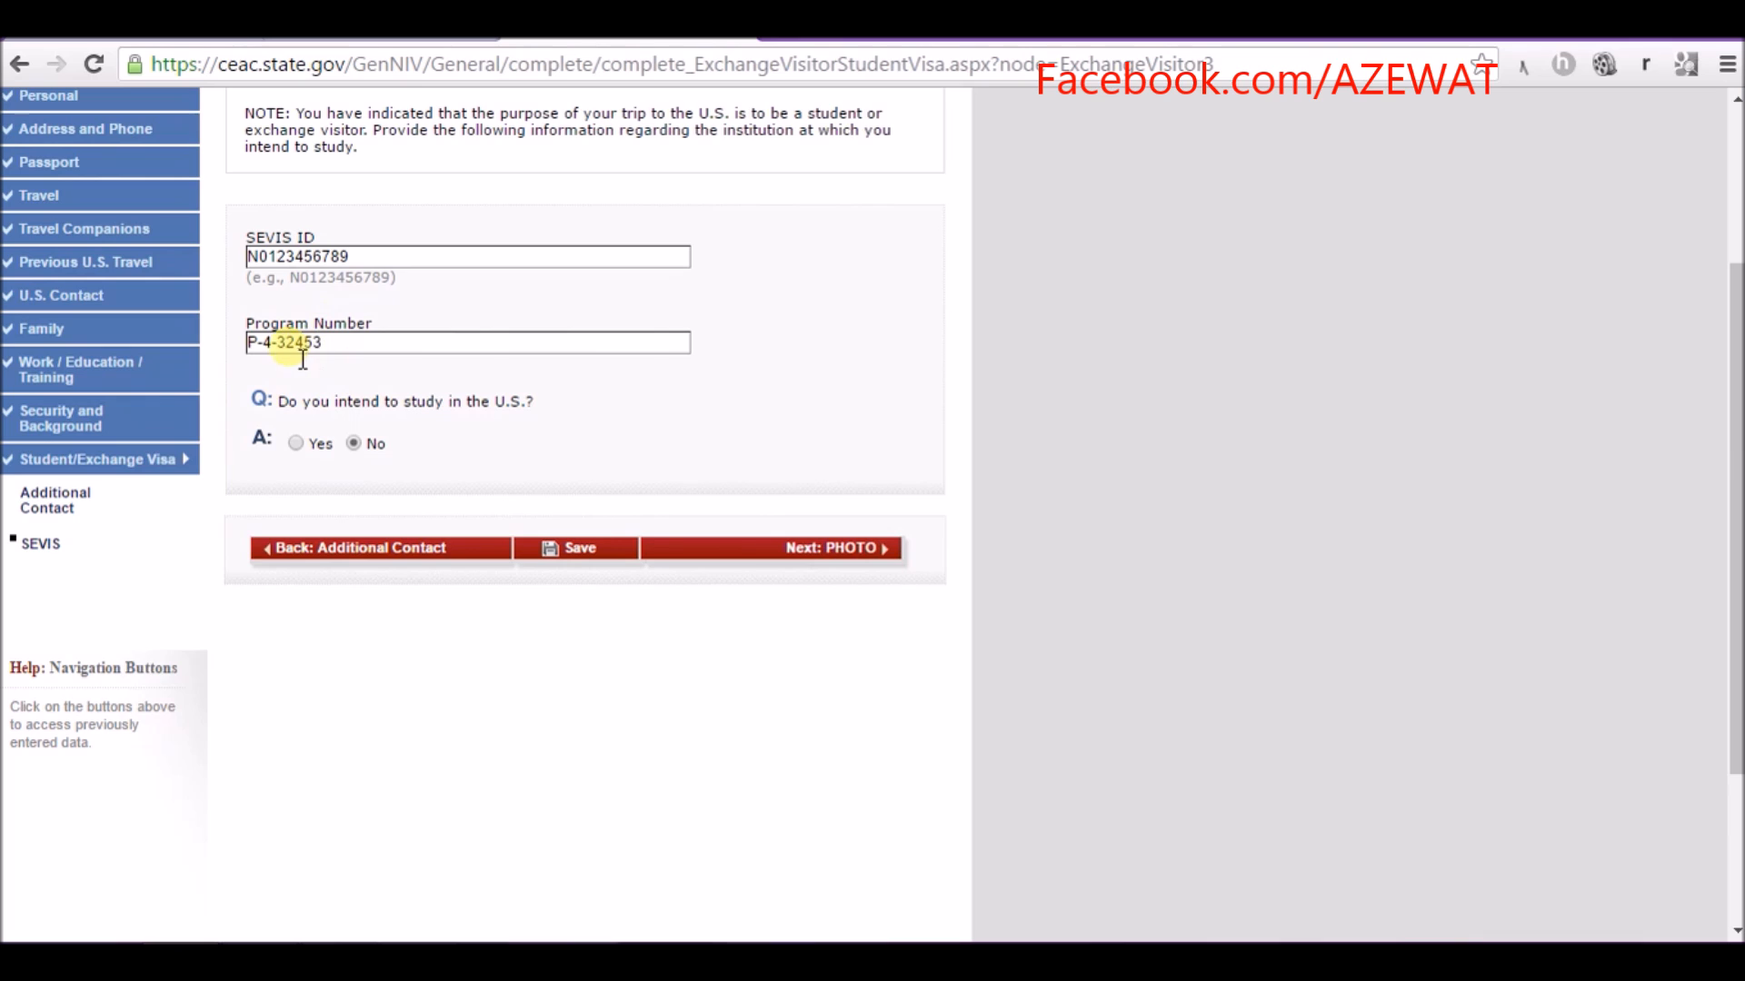
- Examine the Program Number entry and the answer on intending to study in the U.S
left_click_drag(332, 351, 266, 357)
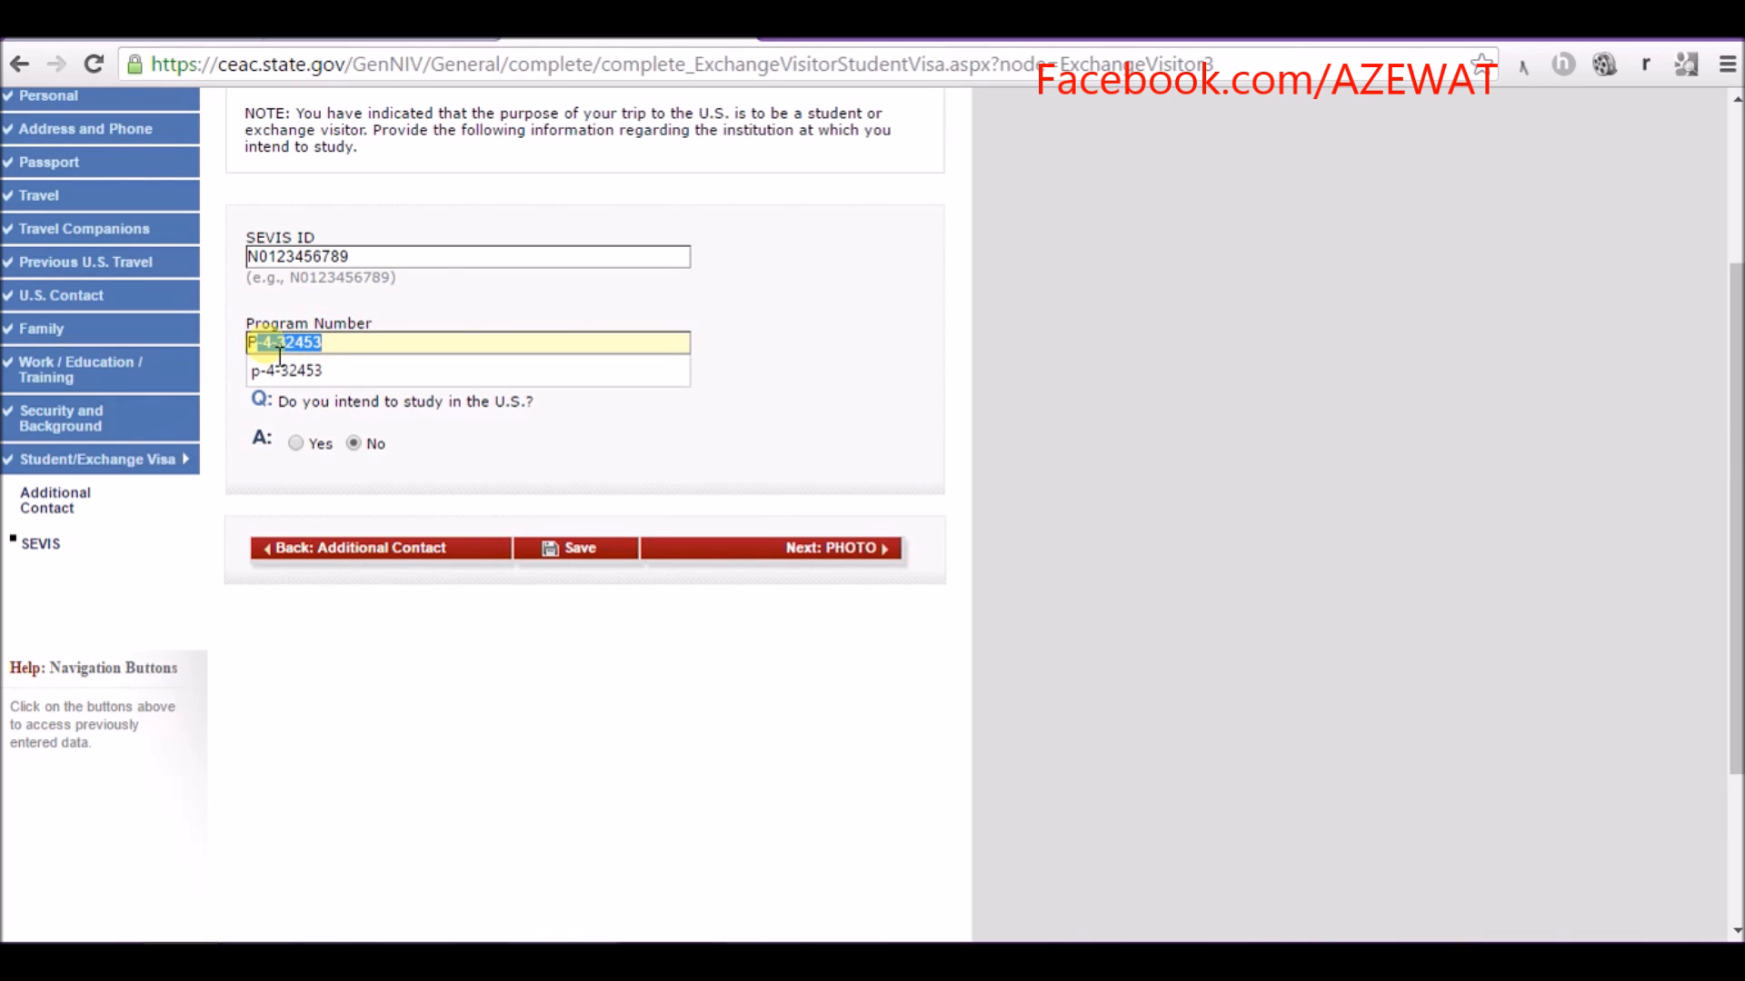
left_click(338, 344)
left_click_drag(322, 343, 249, 344)
left_click(340, 342)
left_click(300, 346)
double_click(344, 351)
left_click(353, 344)
left_click(400, 450)
left_click(374, 352)
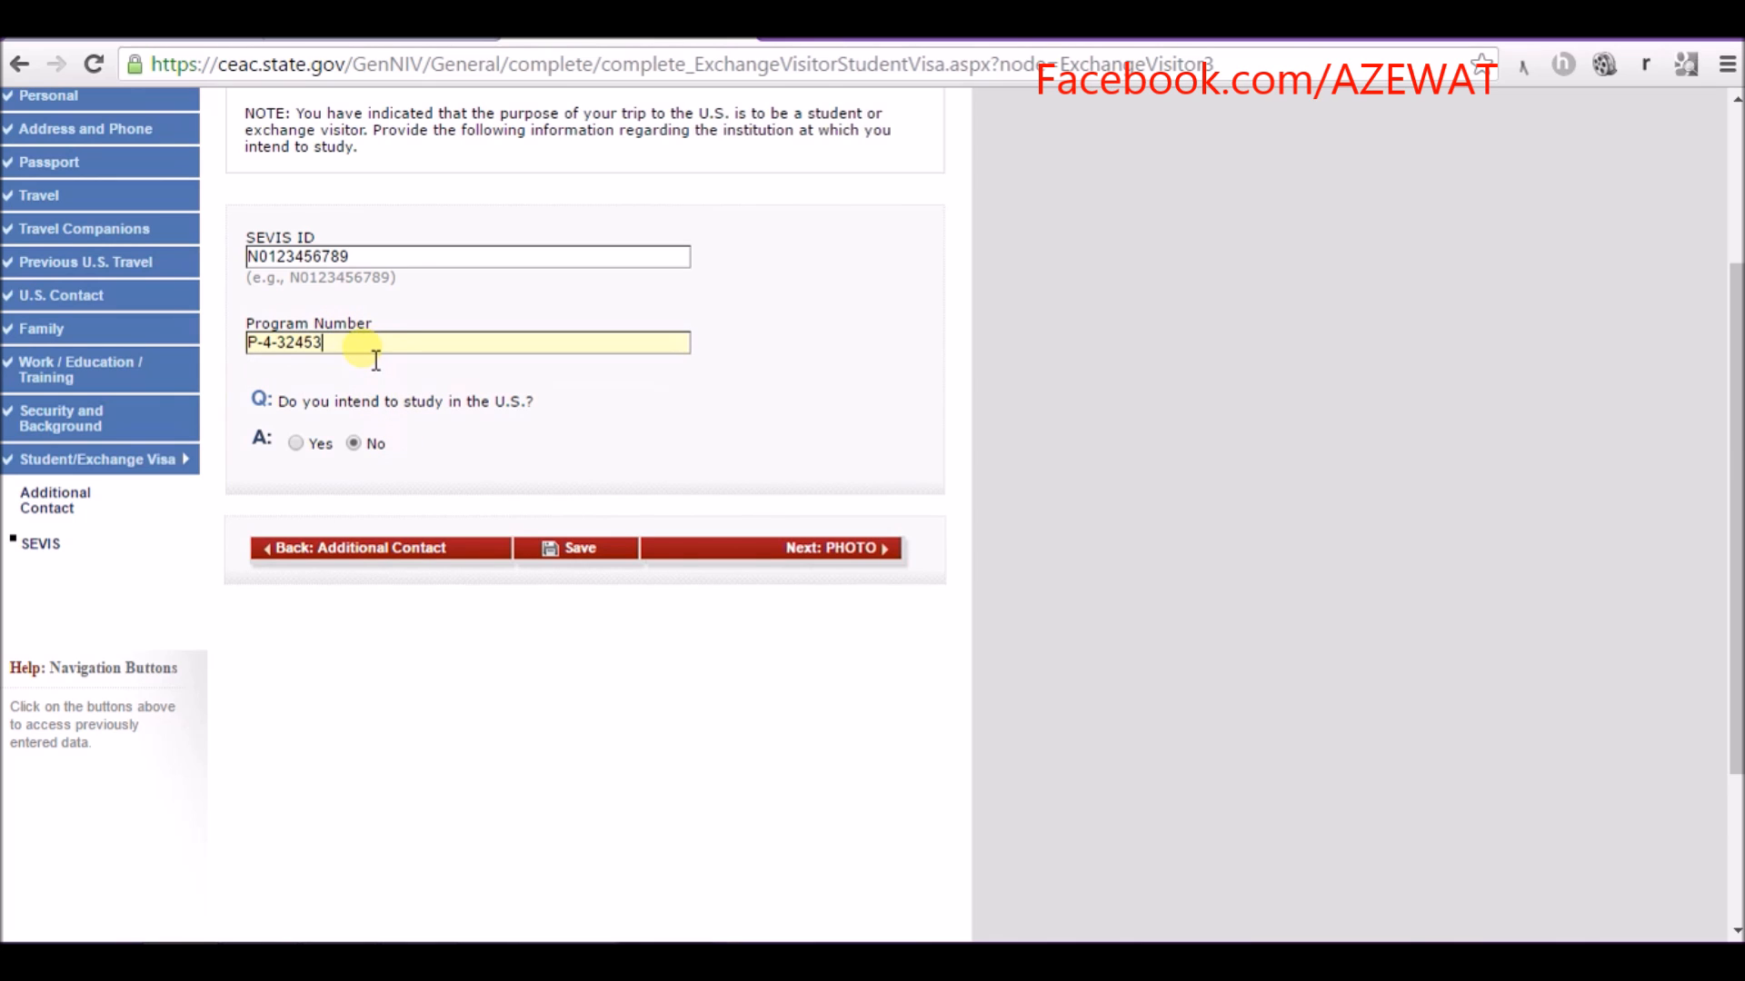
- Examine the Program Number and SEVIS ID entries against the note on the SEVIS Information page
left_click(371, 303)
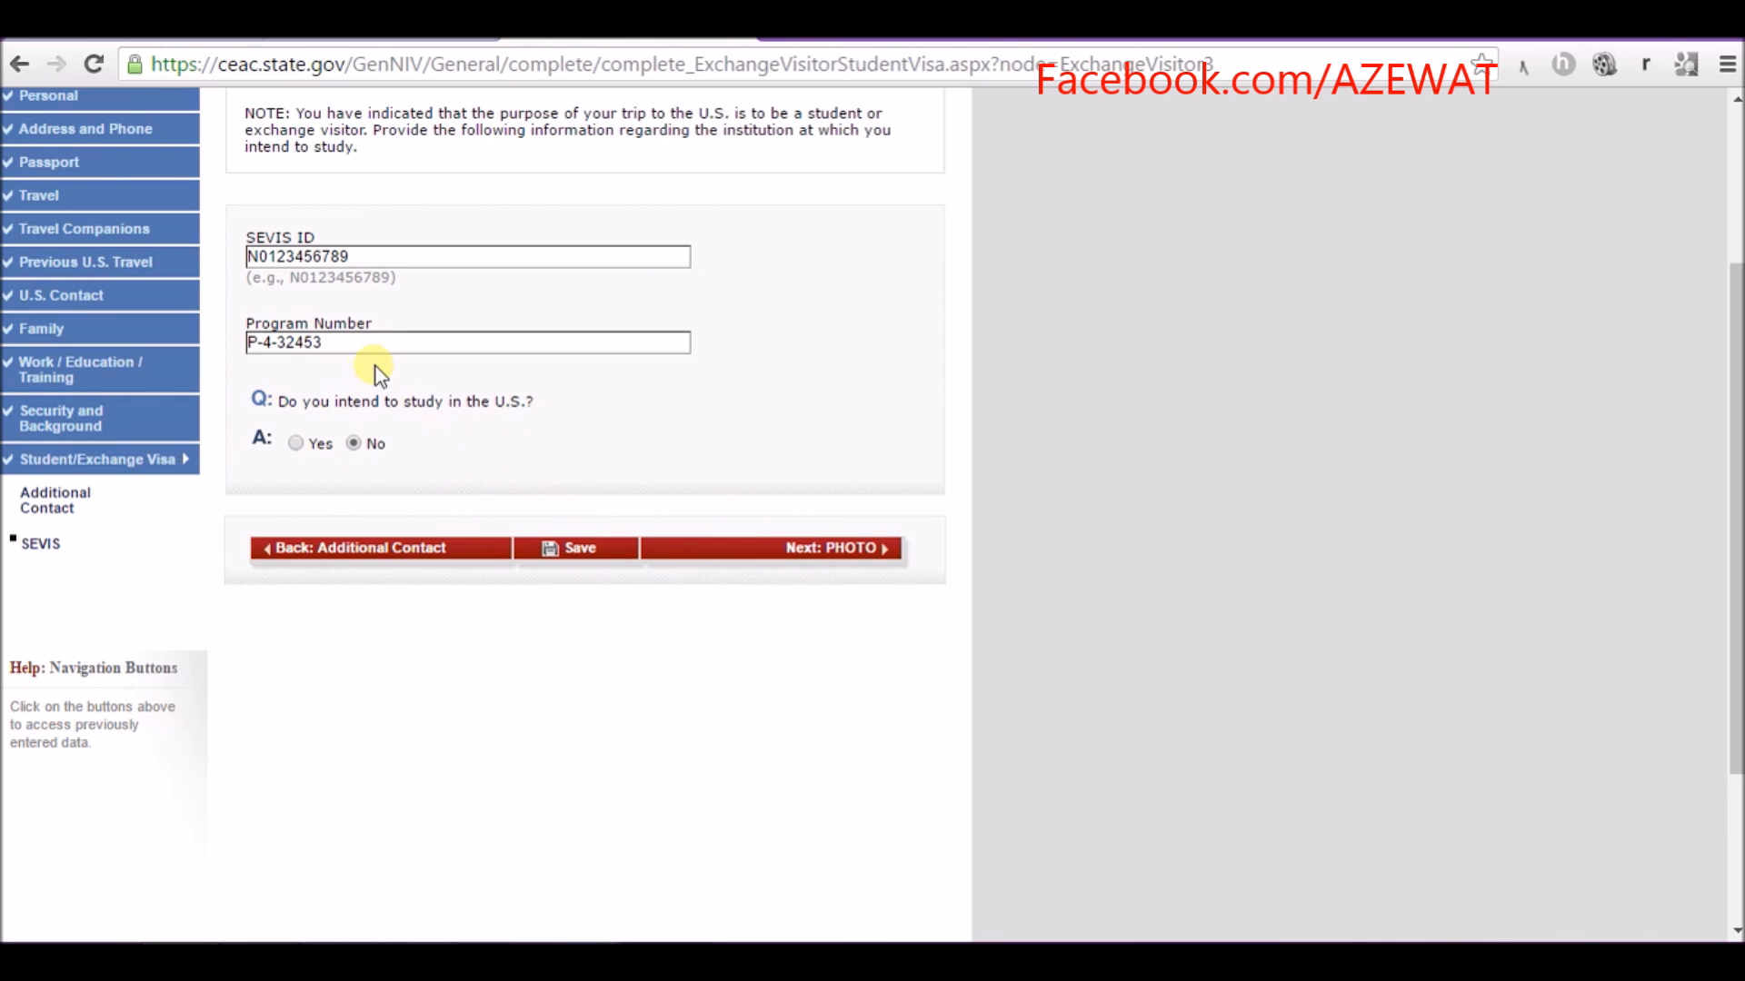
left_click_drag(234, 205, 458, 355)
left_click(443, 340)
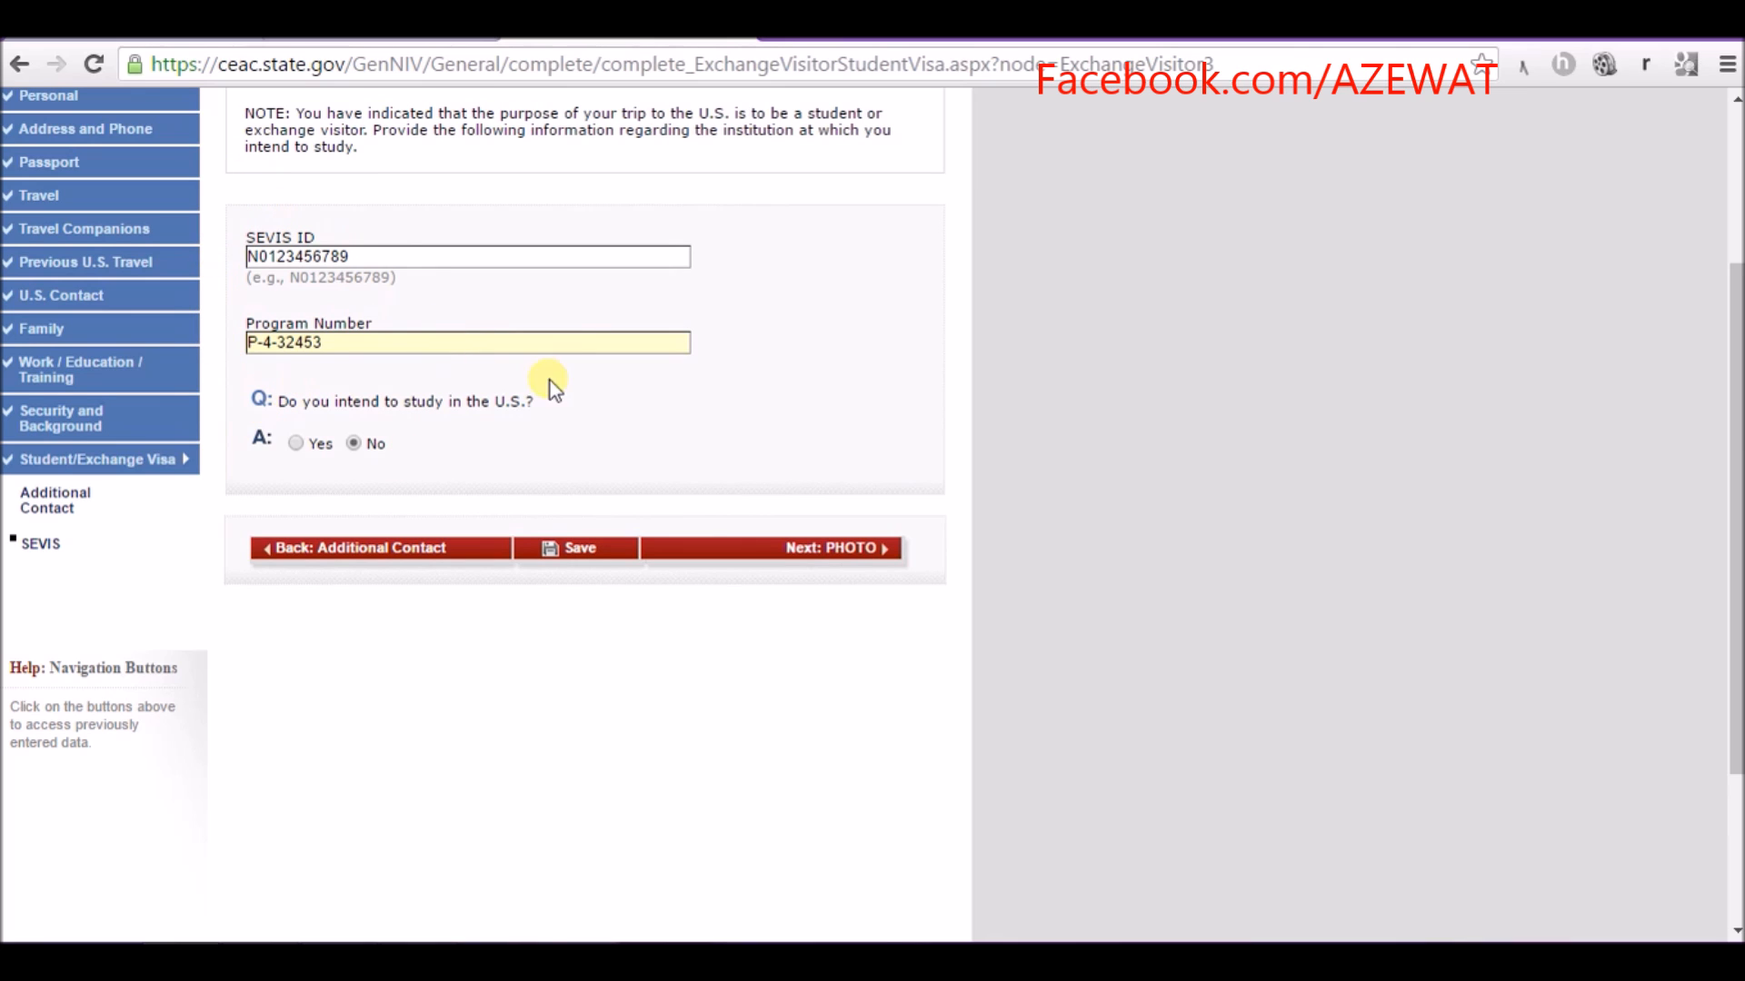
scroll(429, 265, "up", 3)
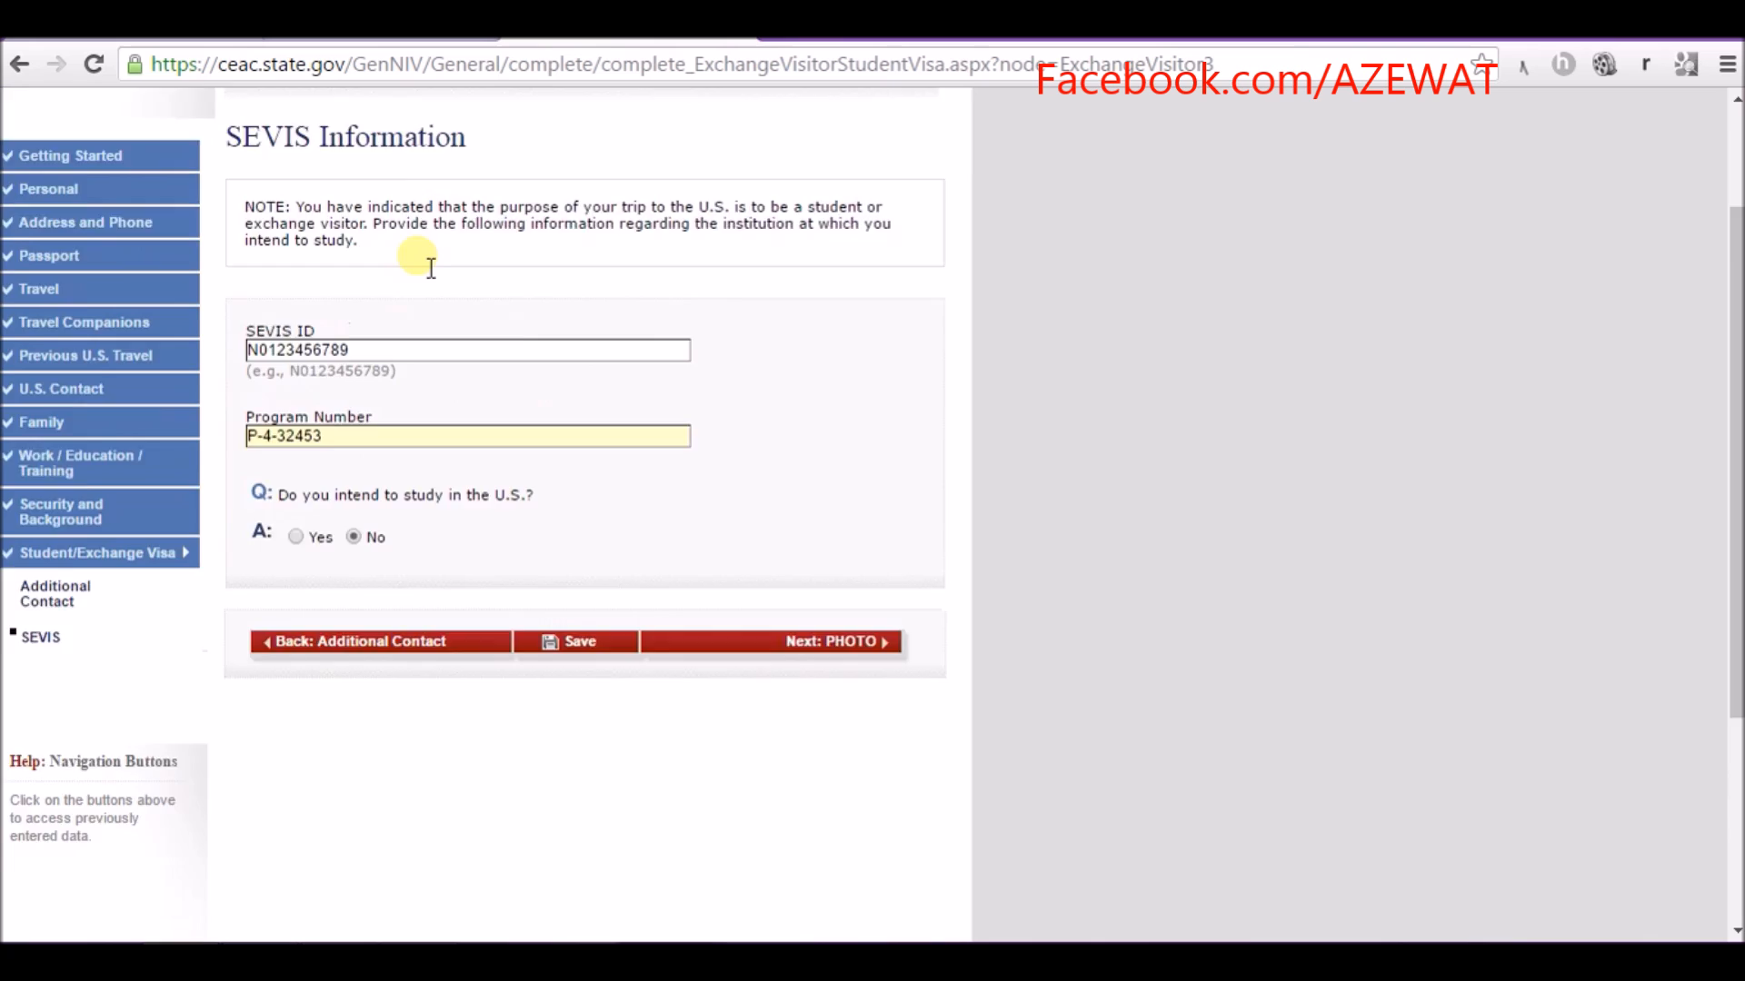
left_click_drag(467, 300, 233, 292)
double_click(234, 293)
left_click(407, 316)
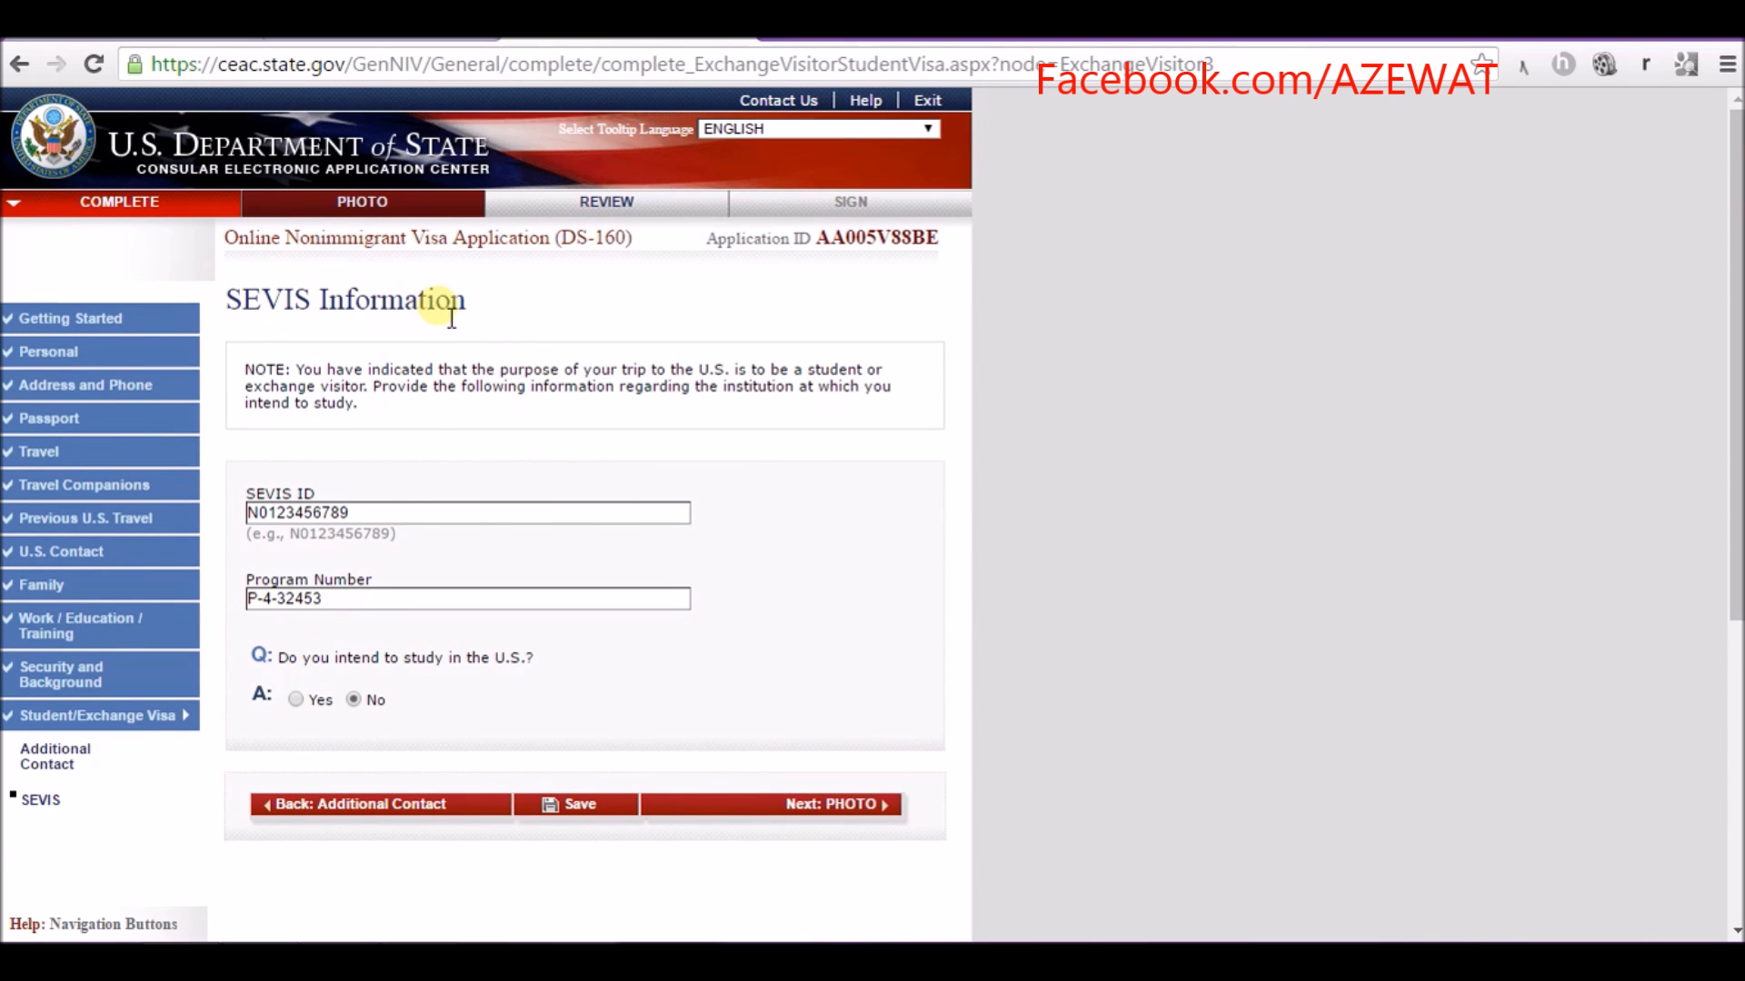
scroll(444, 391, "down", 3)
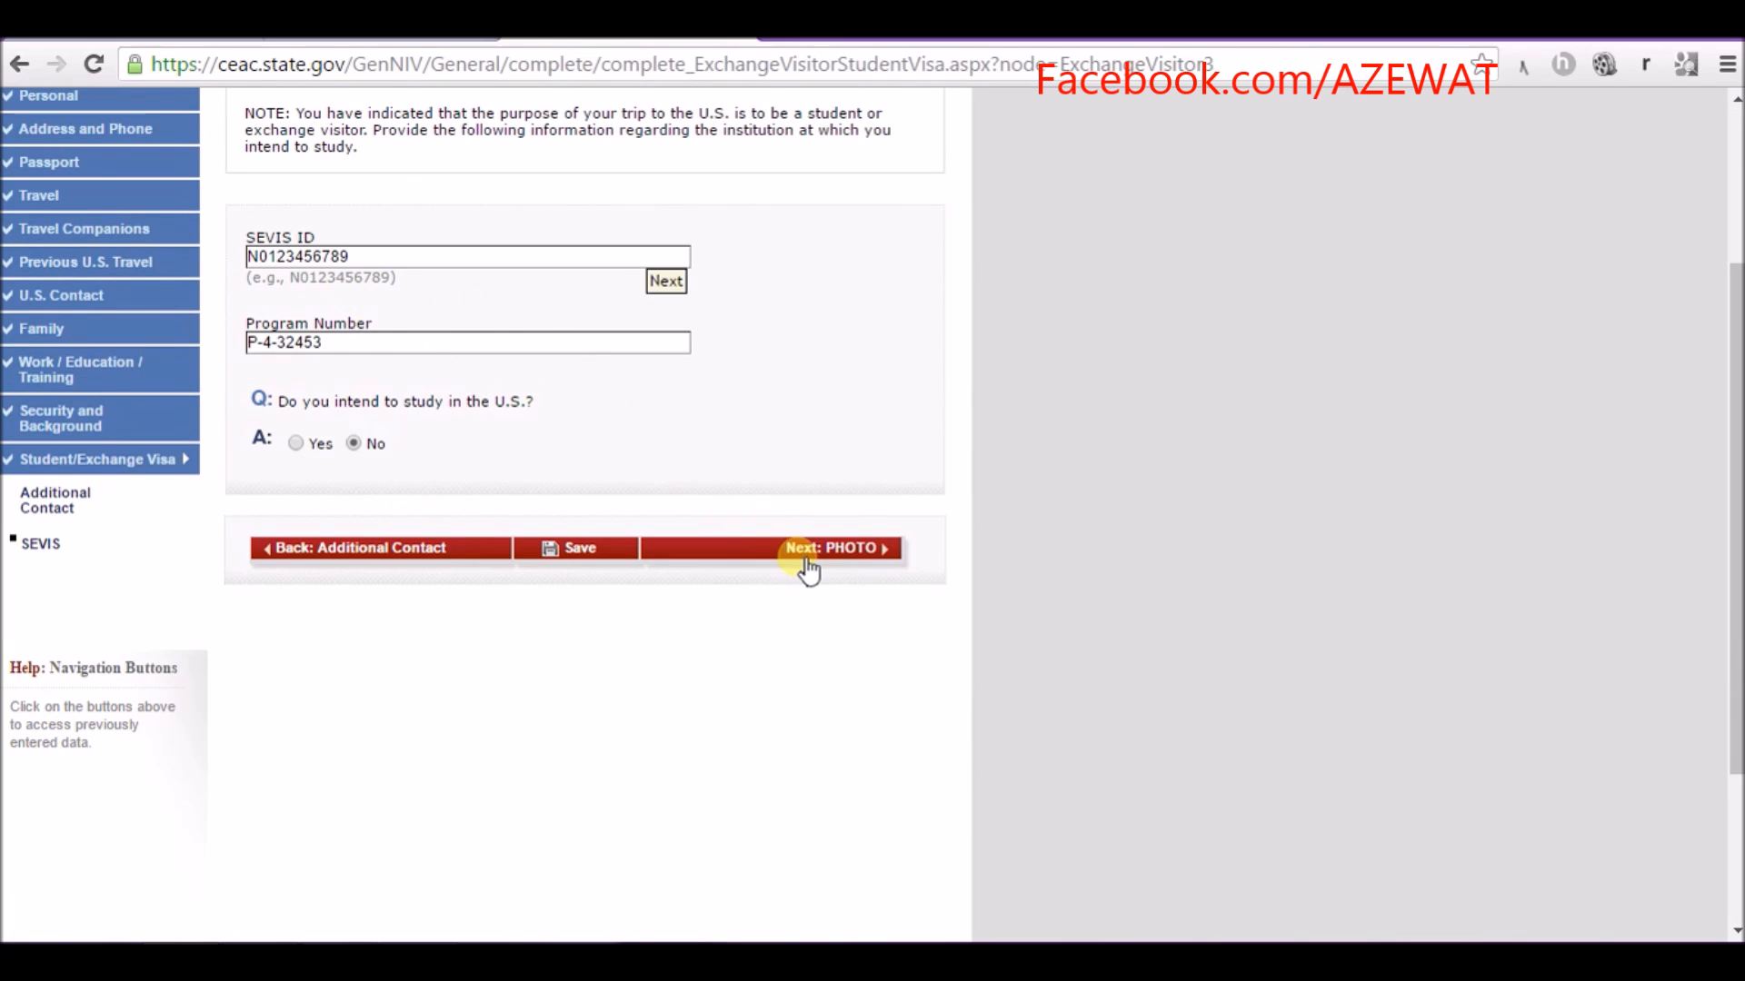
left_click_drag(366, 271, 279, 270)
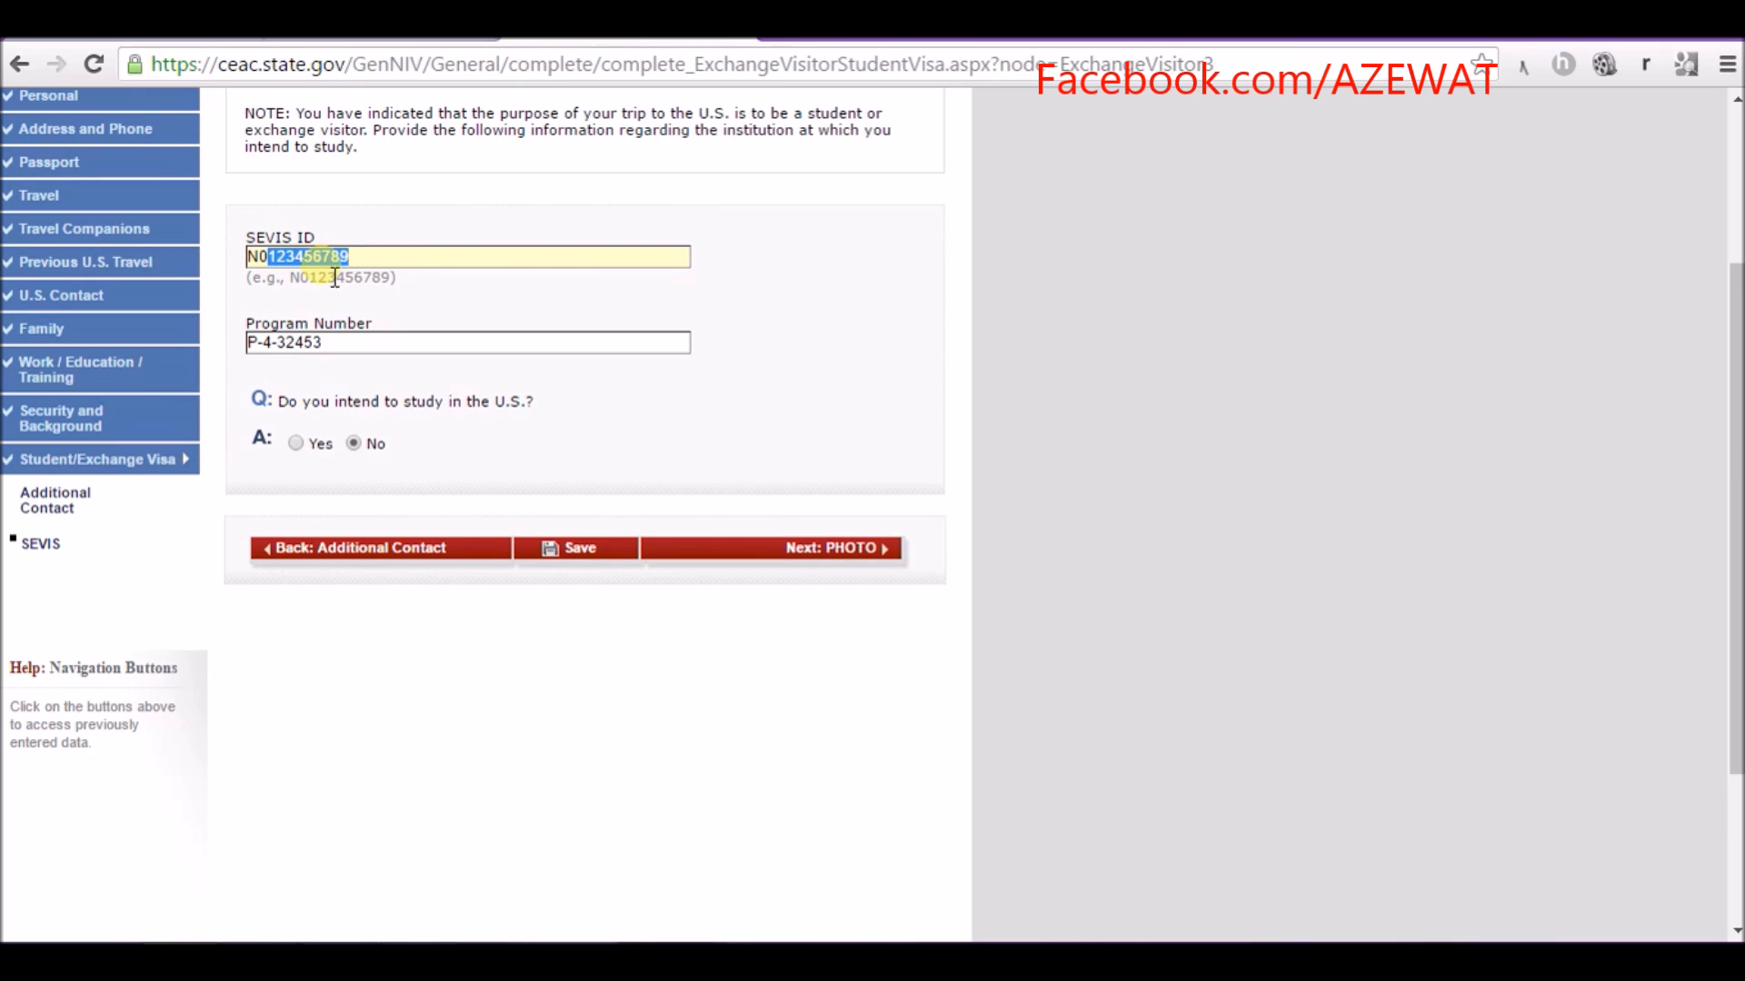
left_click(409, 287)
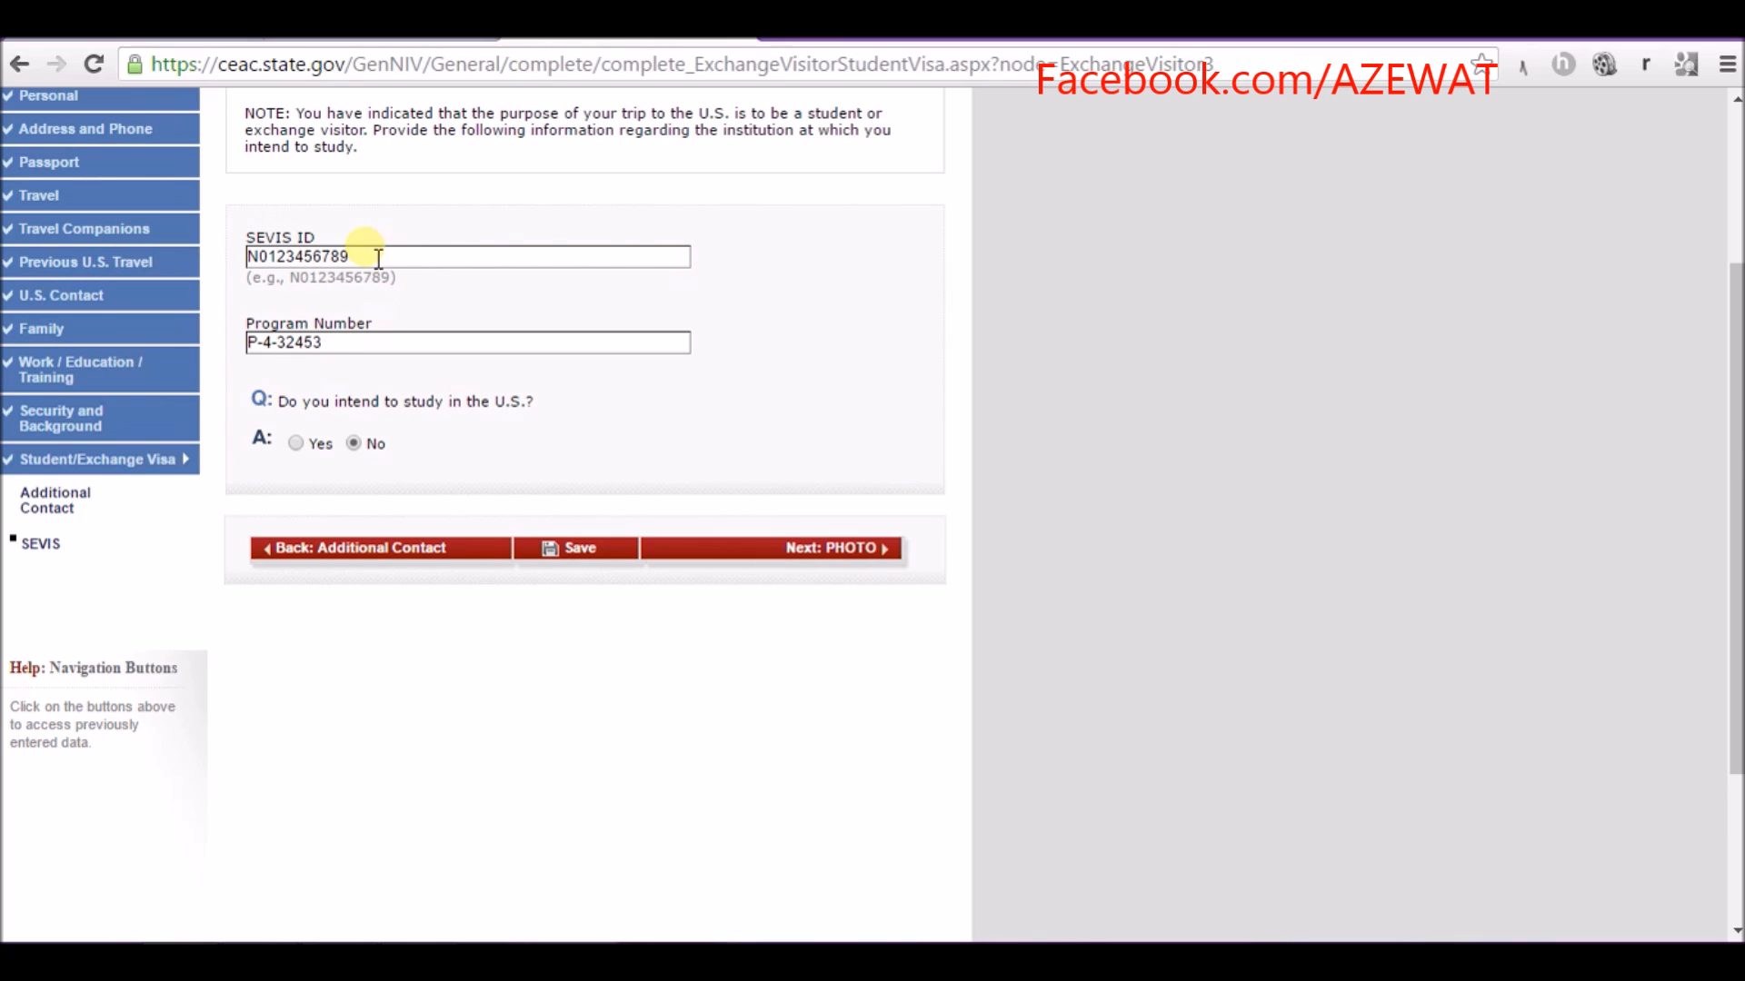
left_click(381, 261)
scroll(703, 487, "up", 3)
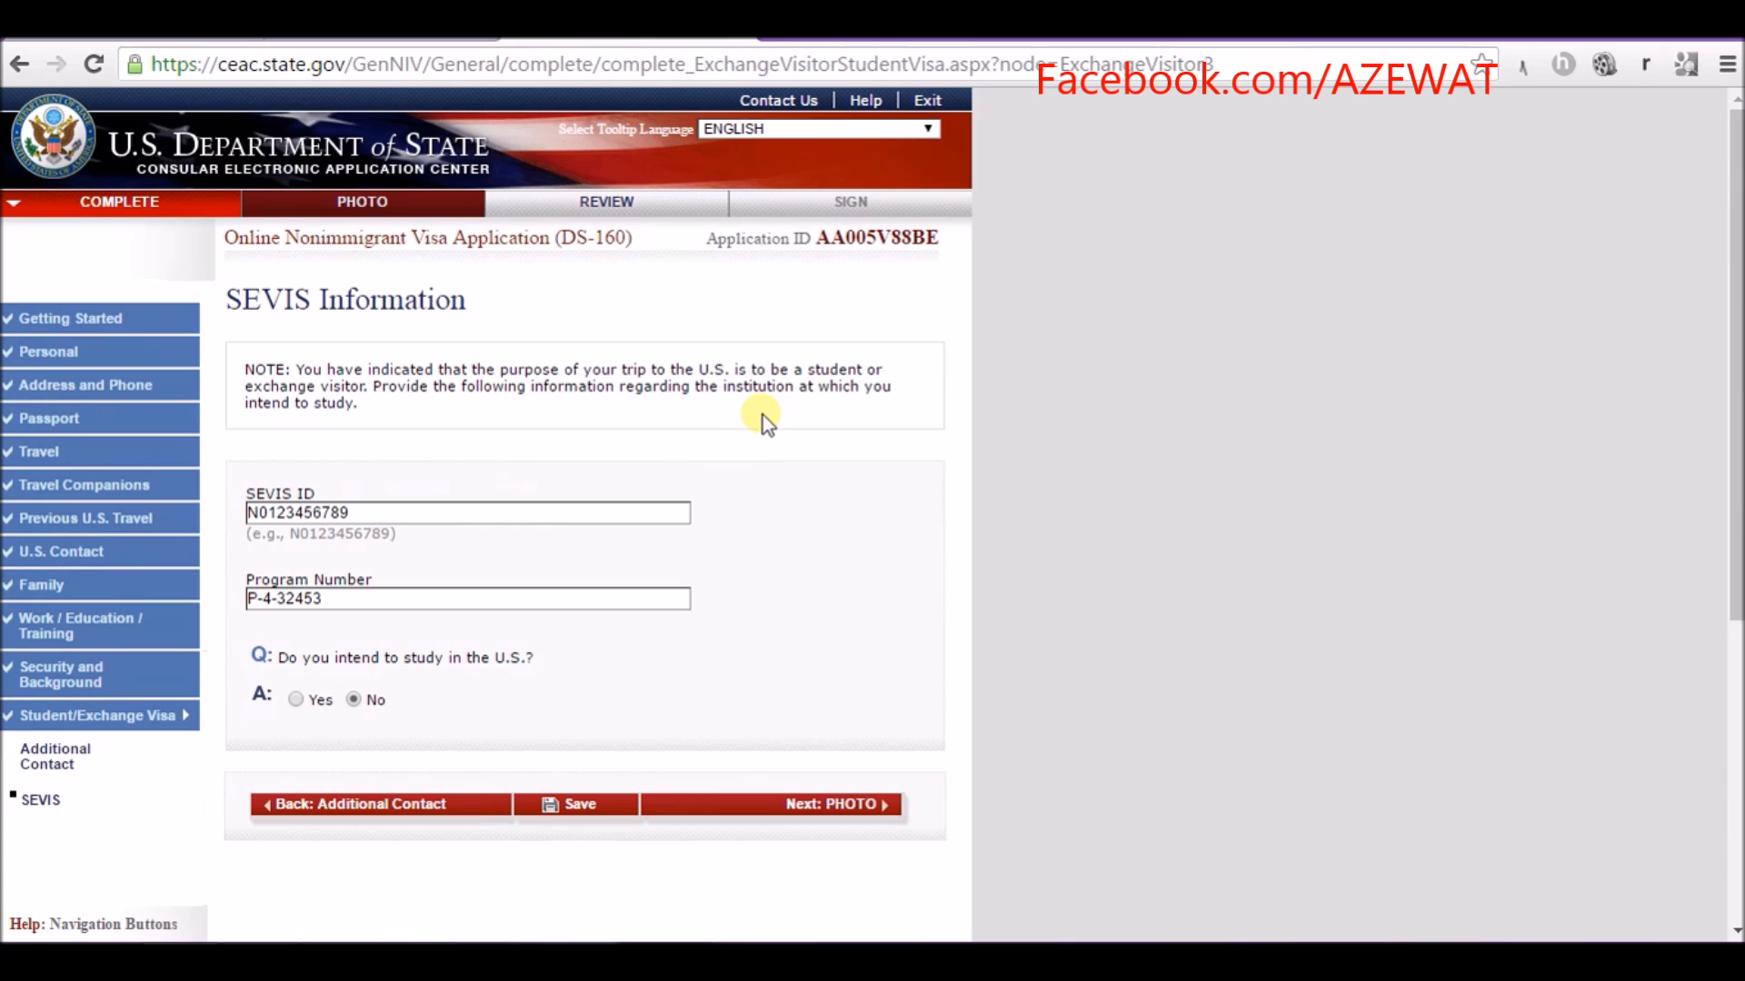
- Check the Application ID in the form's header, and continue from the SEVIS page to the Photo section
double_click(875, 239)
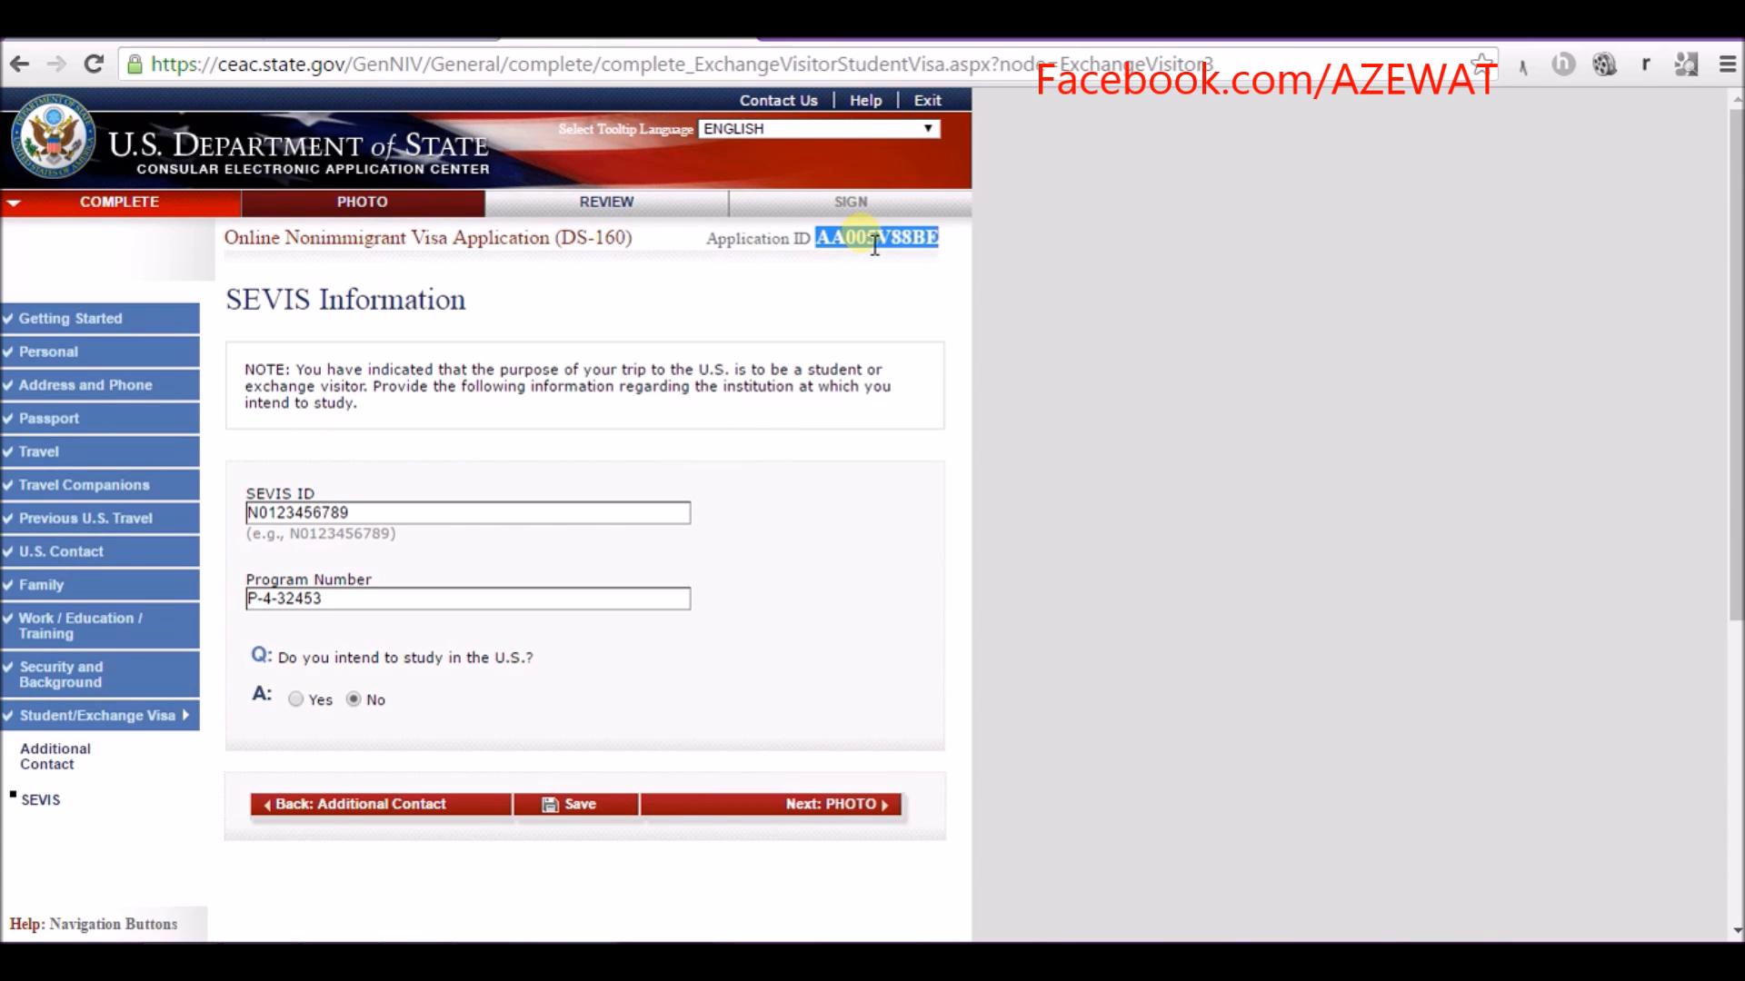
triple_click(874, 244)
left_click(913, 246)
left_click_drag(926, 245, 818, 241)
left_click(830, 255)
double_click(879, 244)
left_click(658, 553)
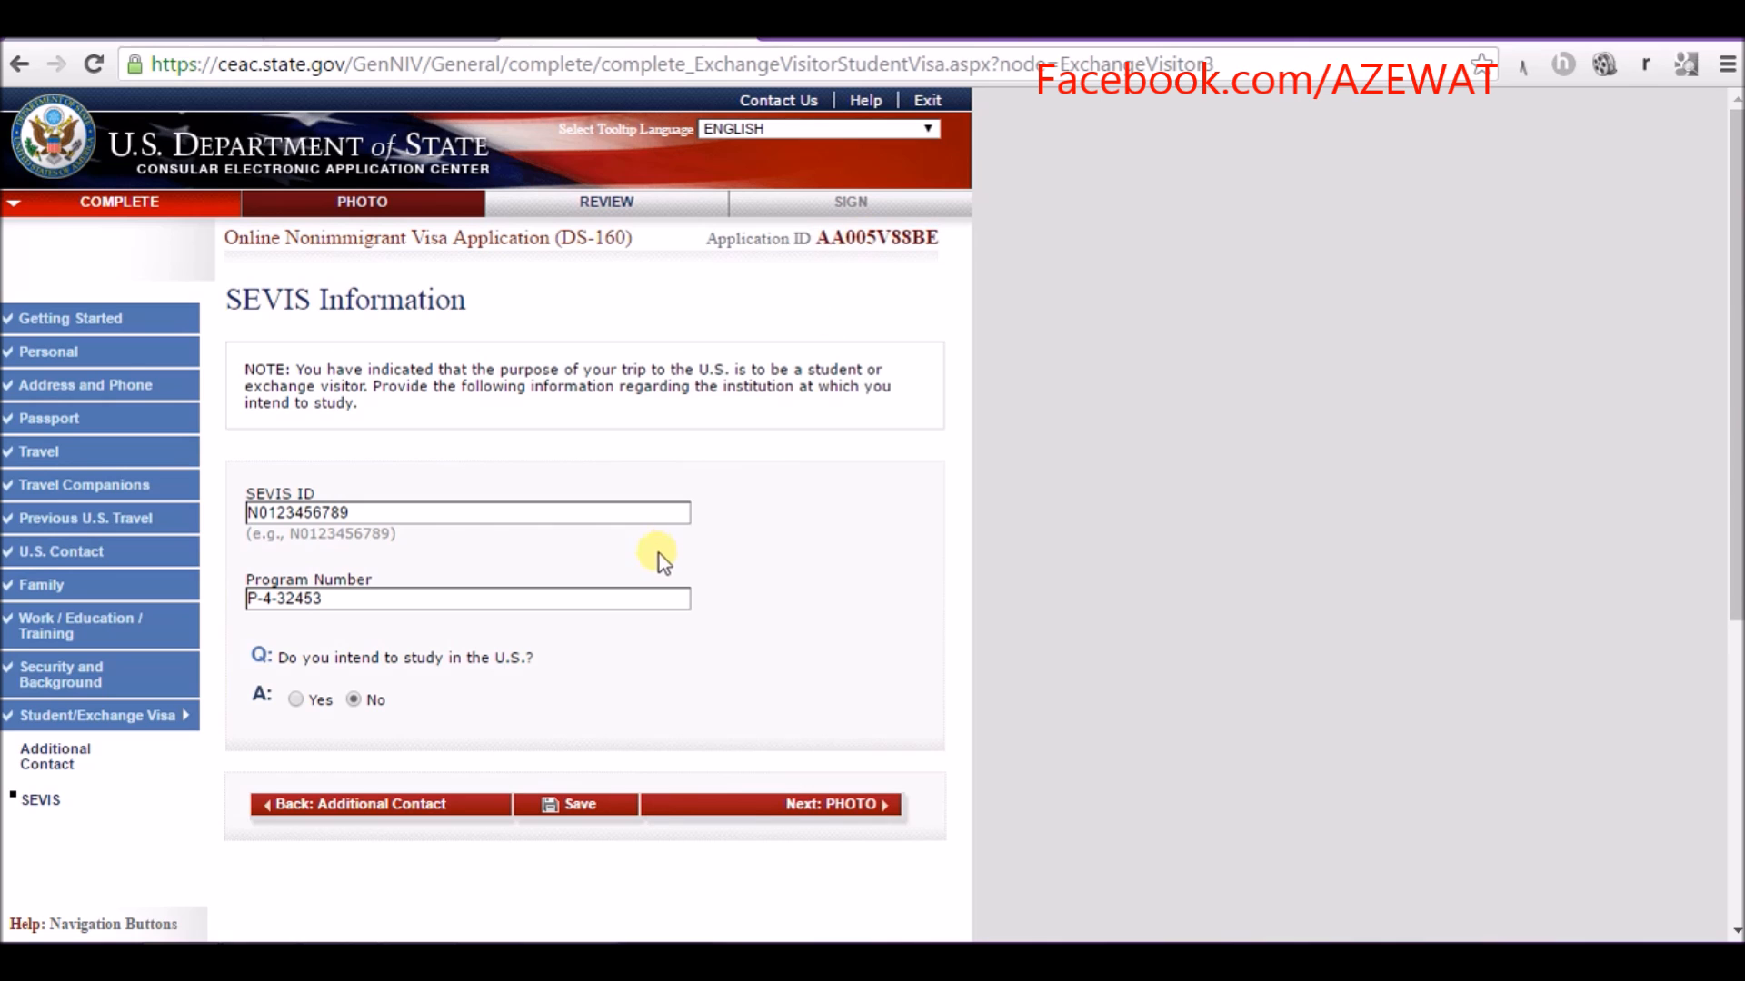
left_click(799, 805)
- Inspect the provided picture and the interview photo note on the Confirm Photo page, and continue to the Review section
scroll(681, 488, "down", 4)
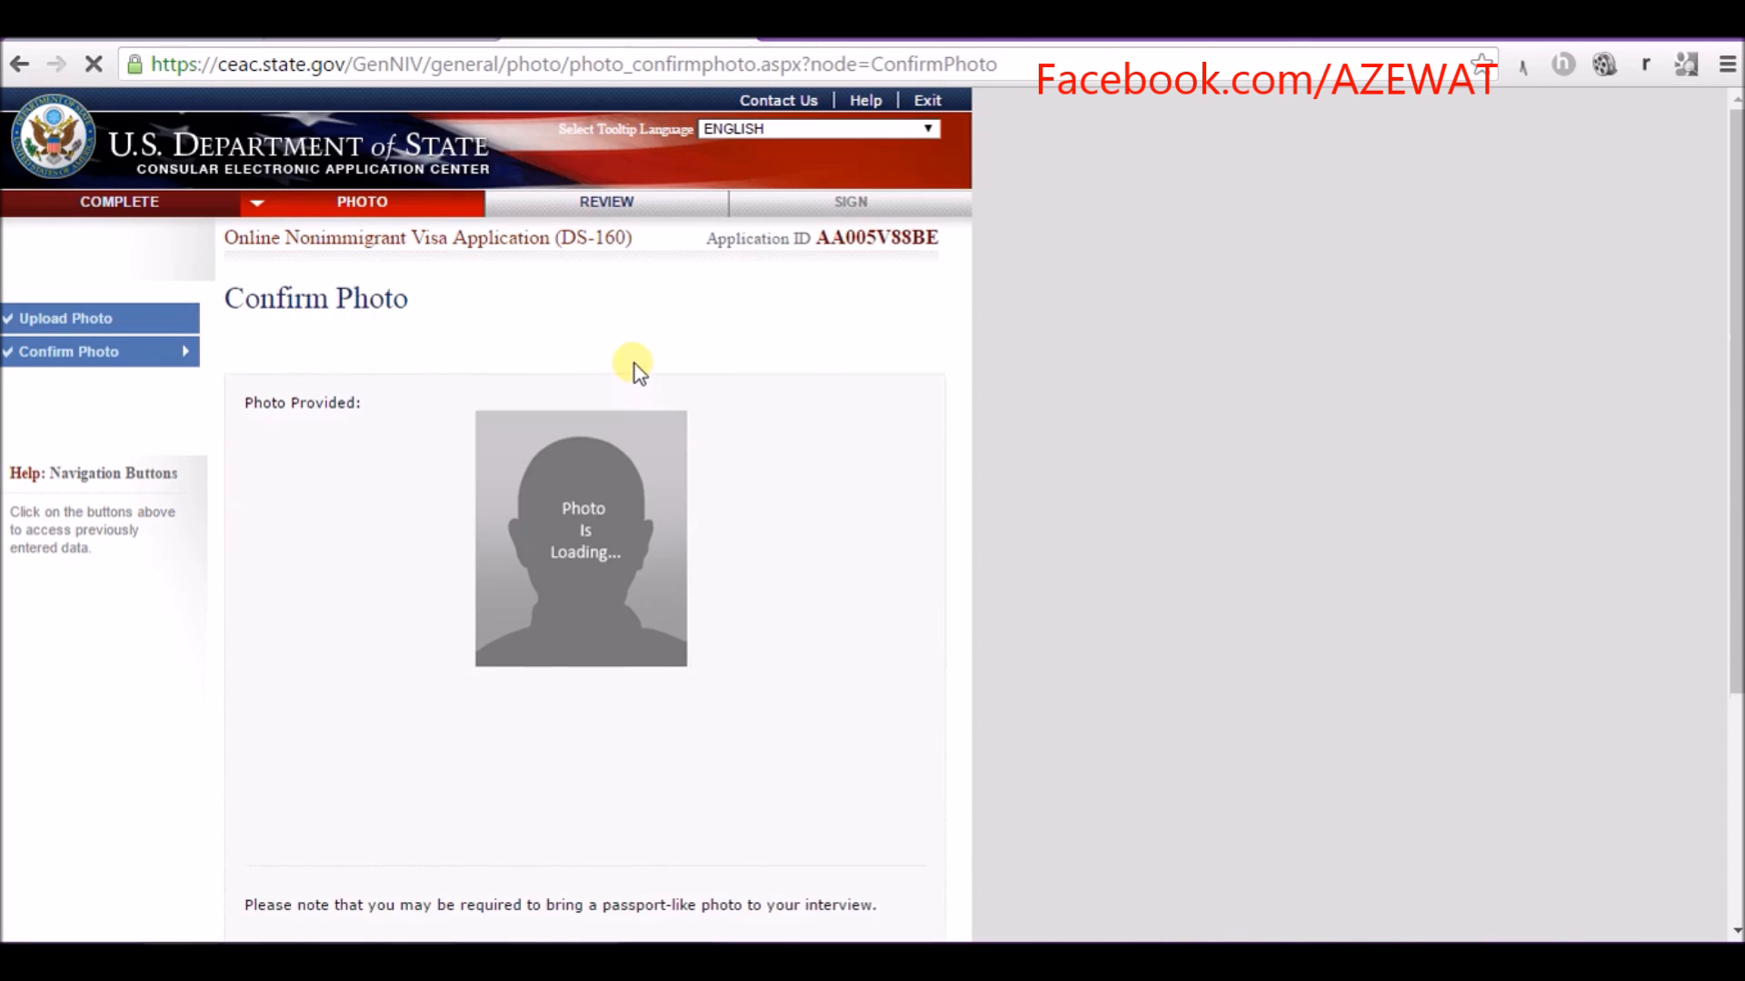
scroll(609, 427, "down", 2)
scroll(609, 425, "up", 2)
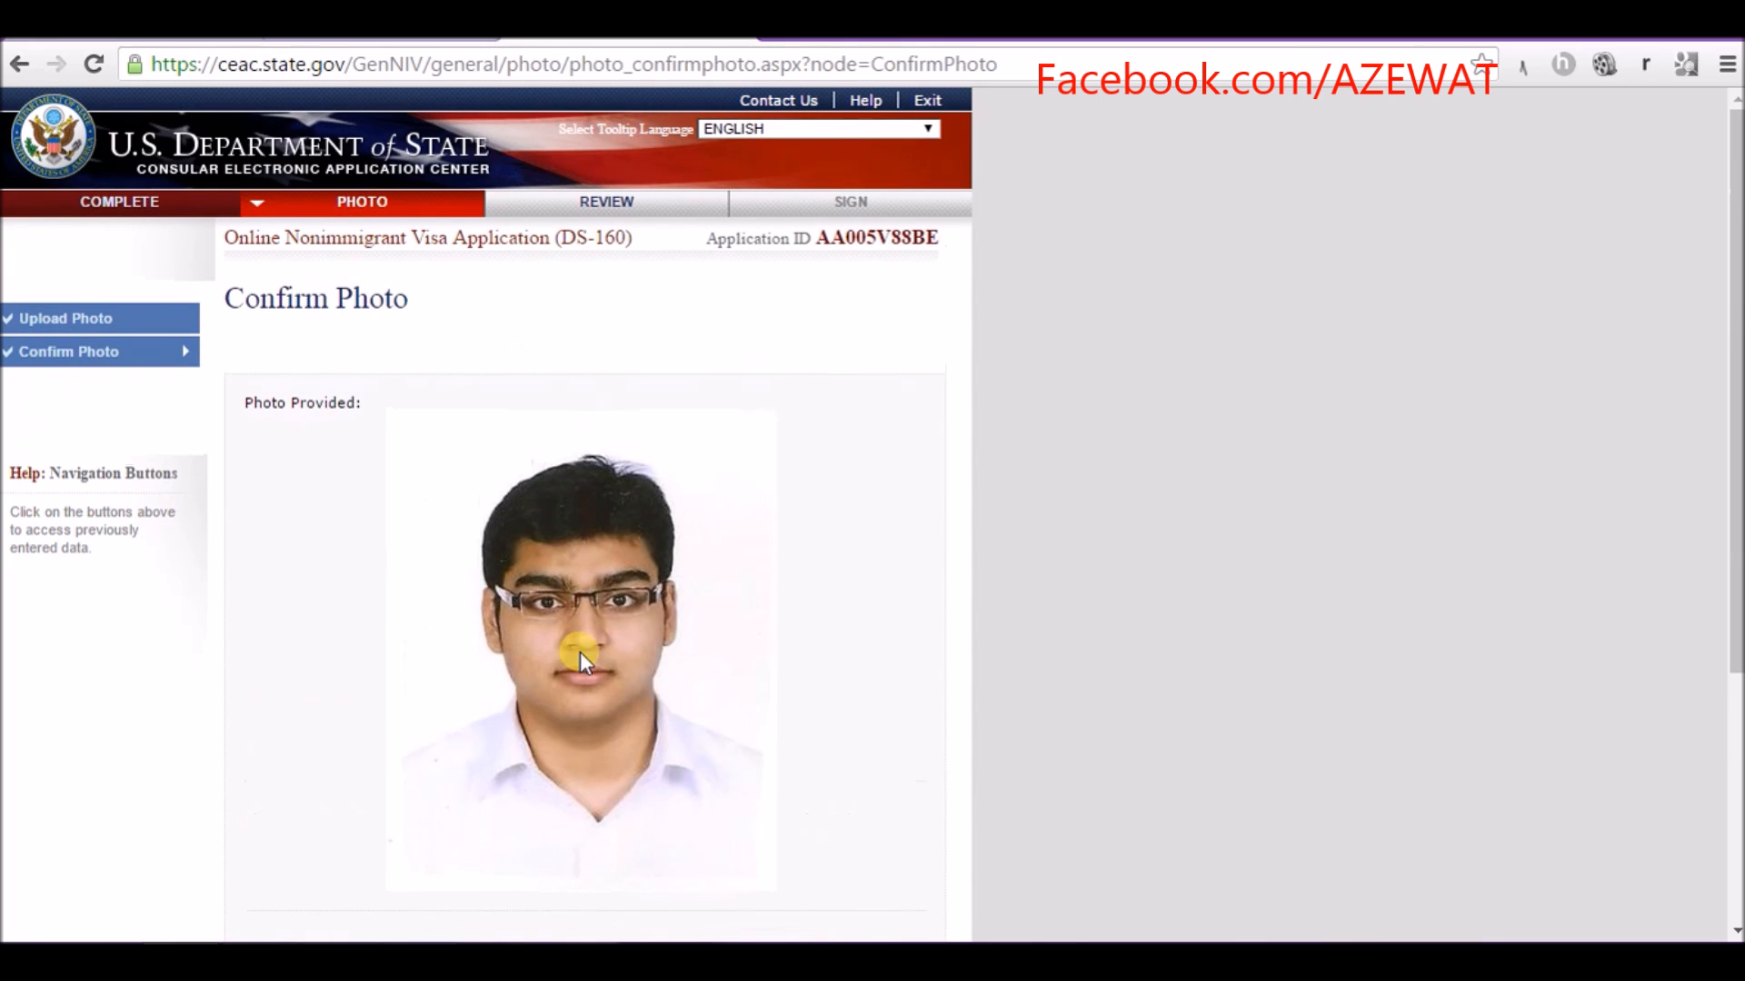
scroll(487, 373, "down", 2)
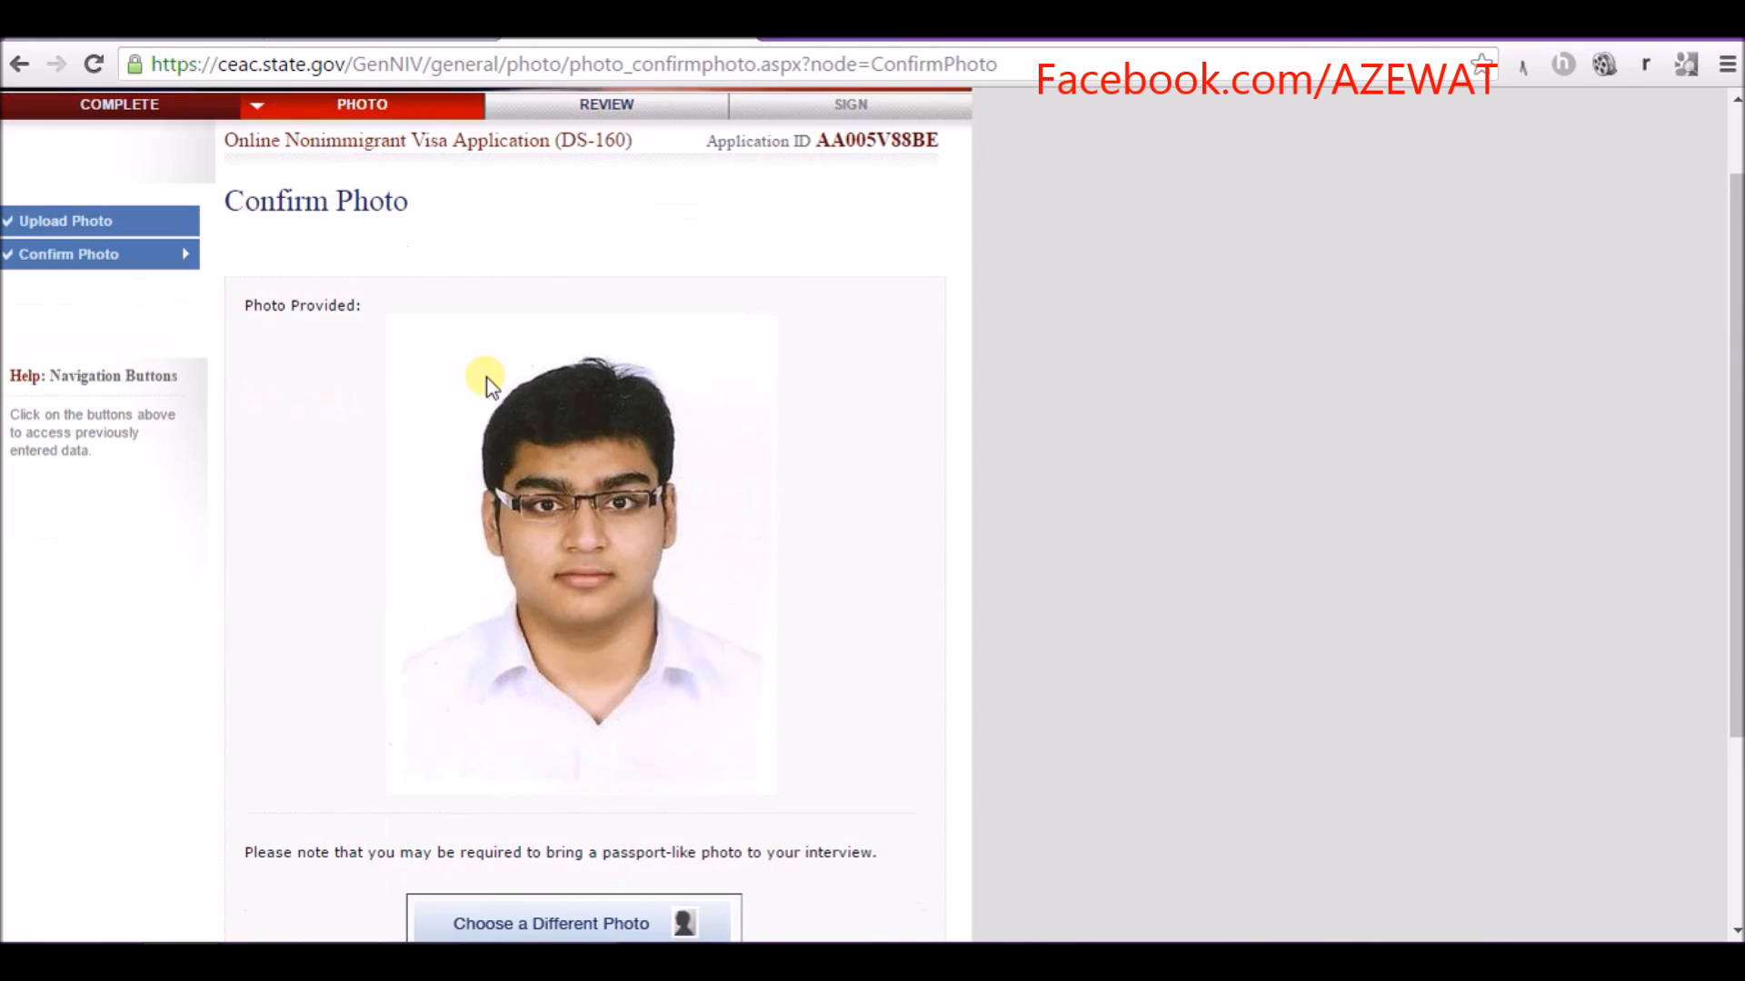
scroll(487, 495, "down", 4)
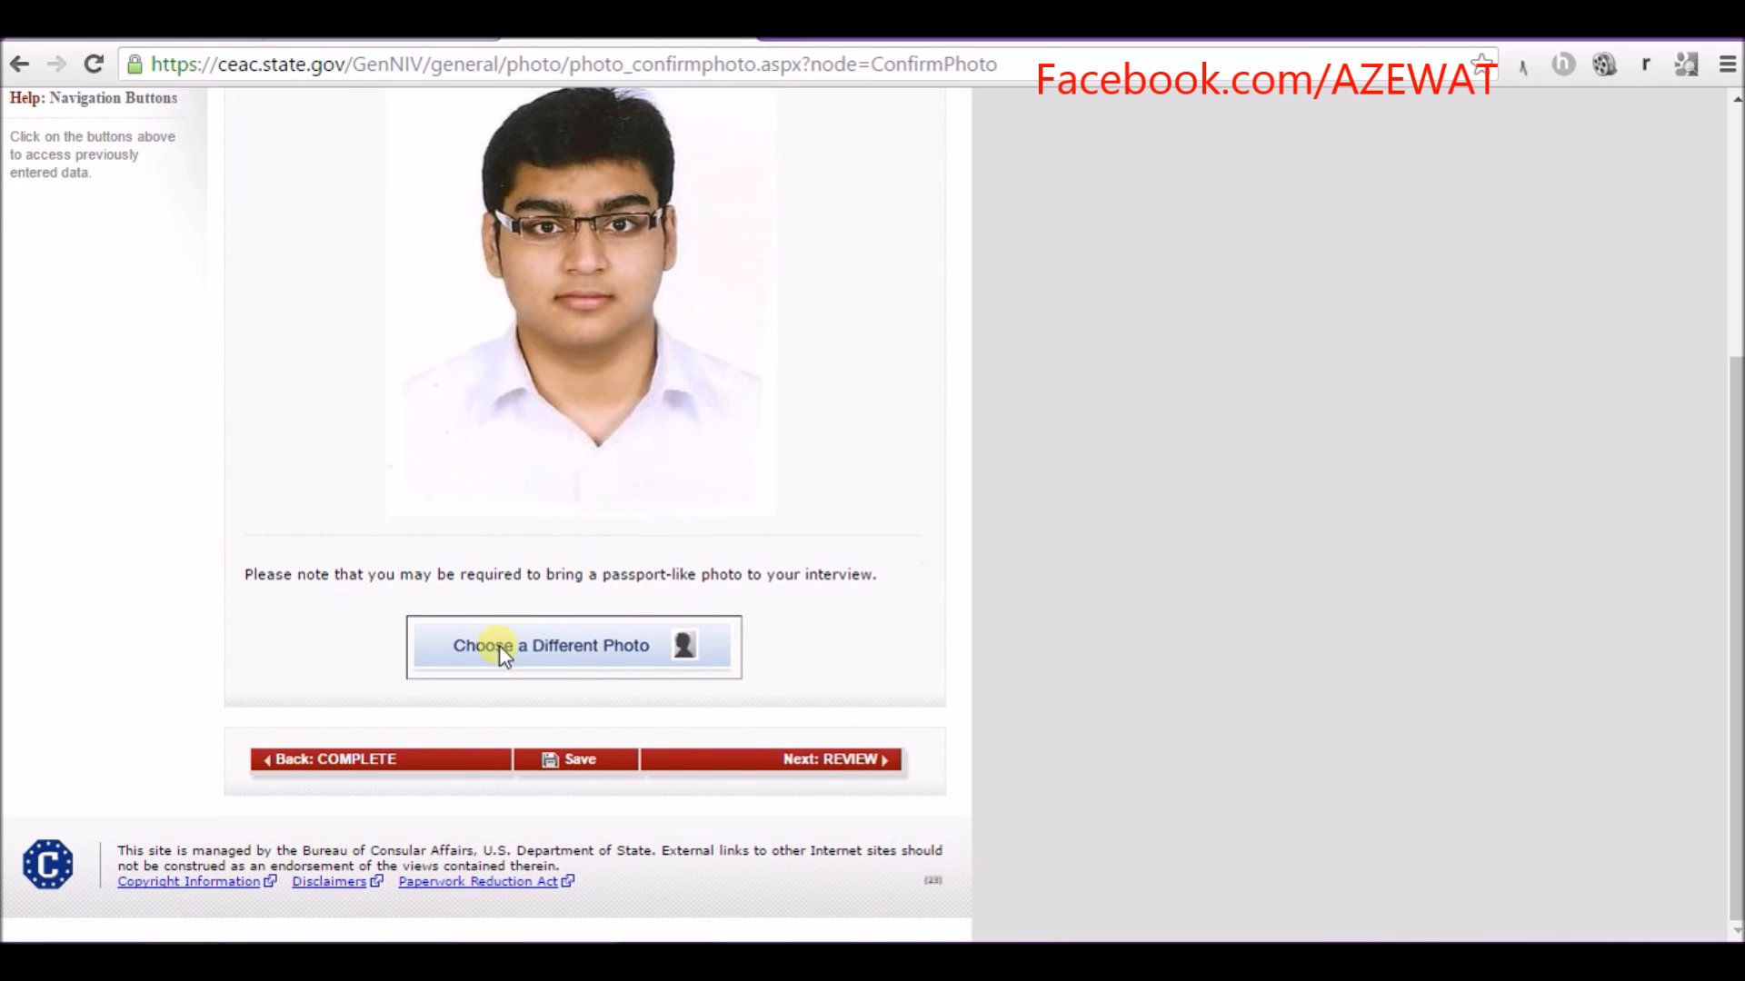
scroll(526, 567, "up", 4)
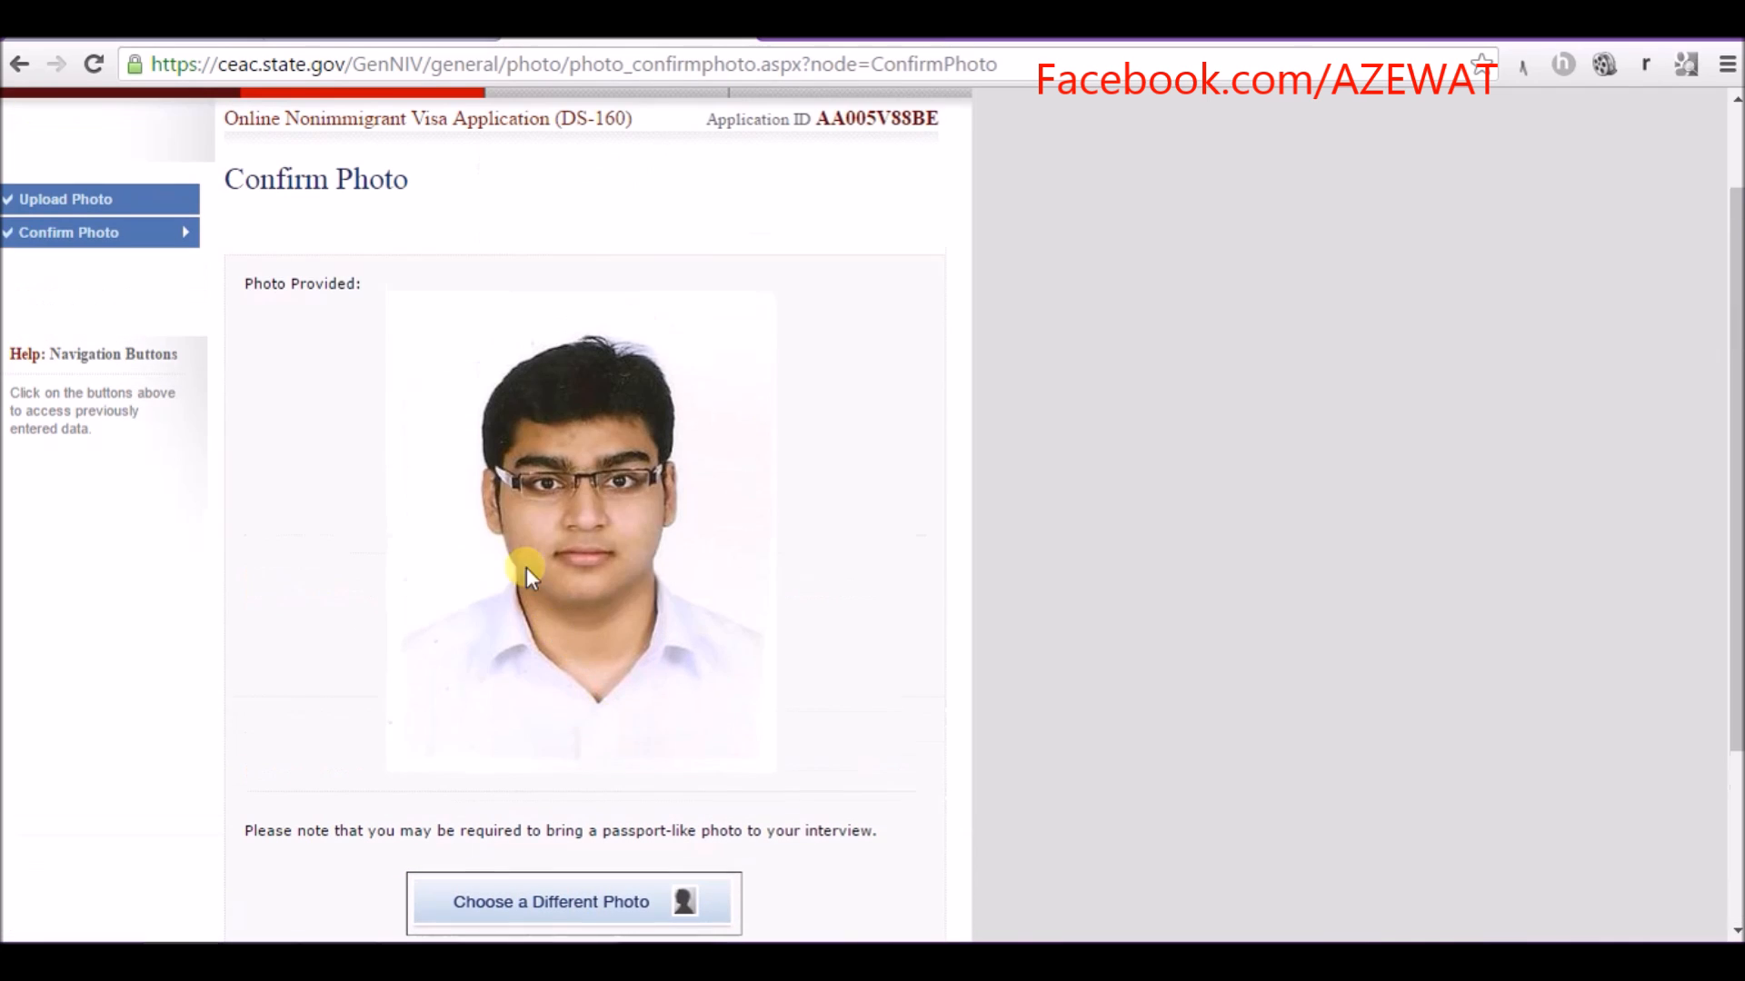
scroll(618, 409, "down", 3)
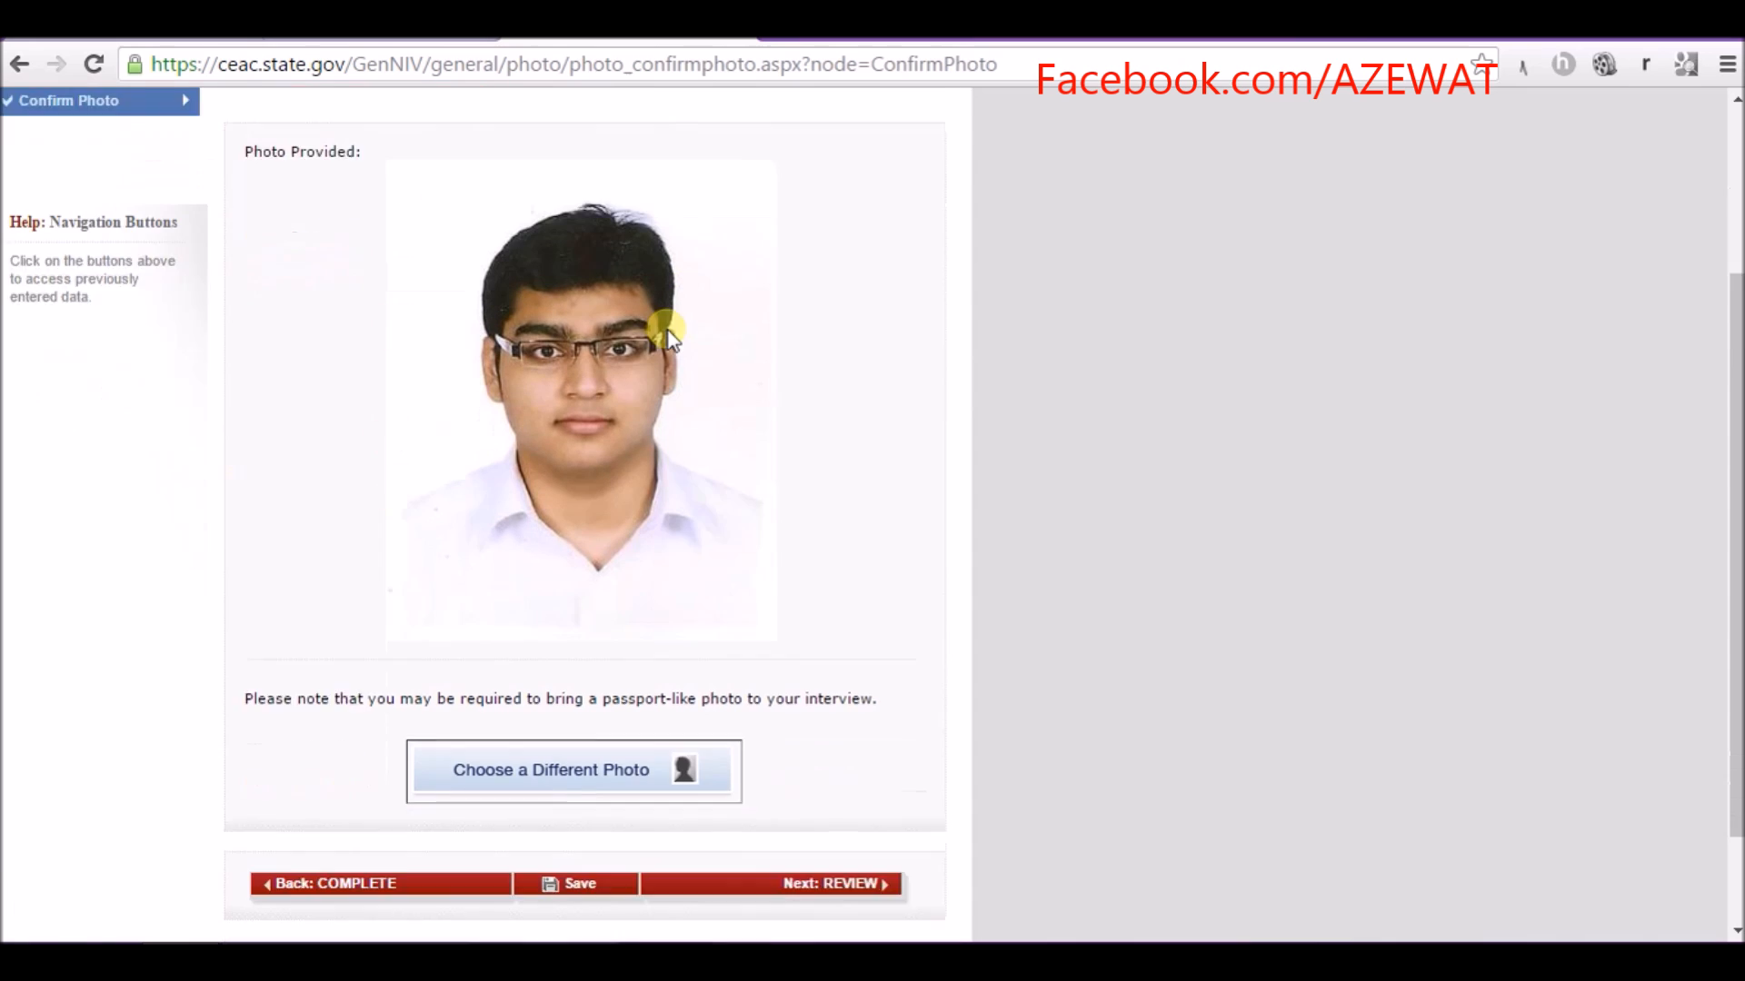
scroll(676, 286, "up", 4)
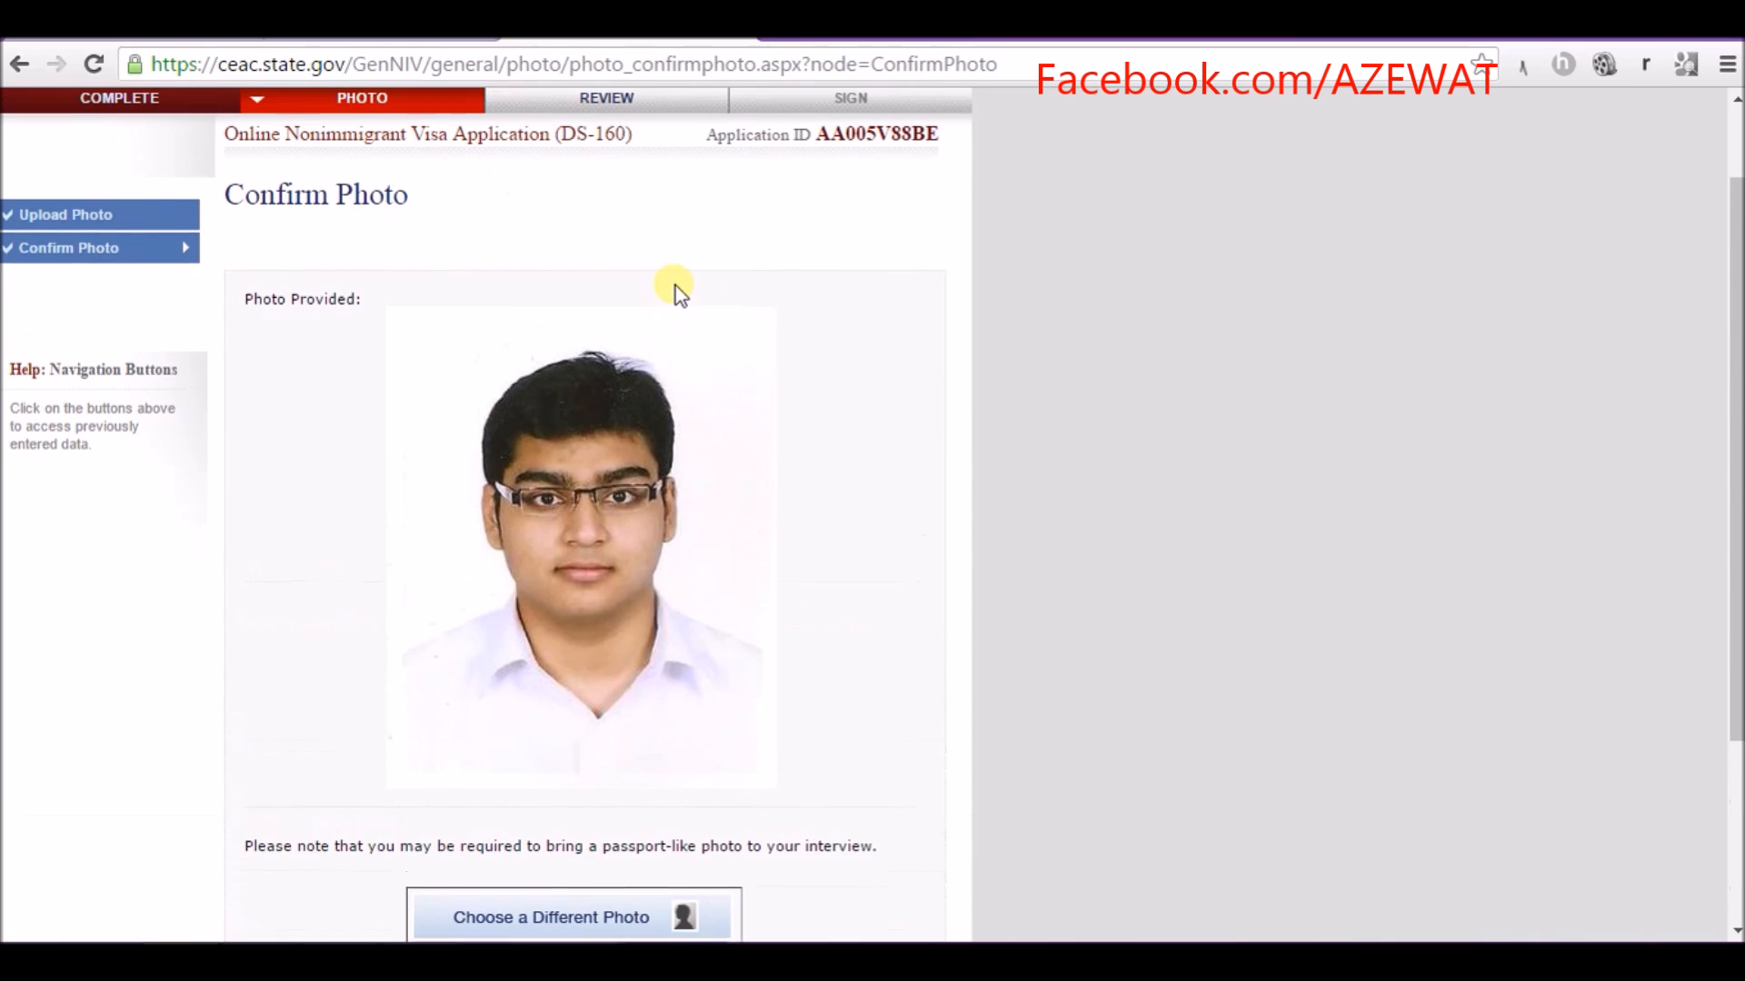
scroll(677, 286, "down", 4)
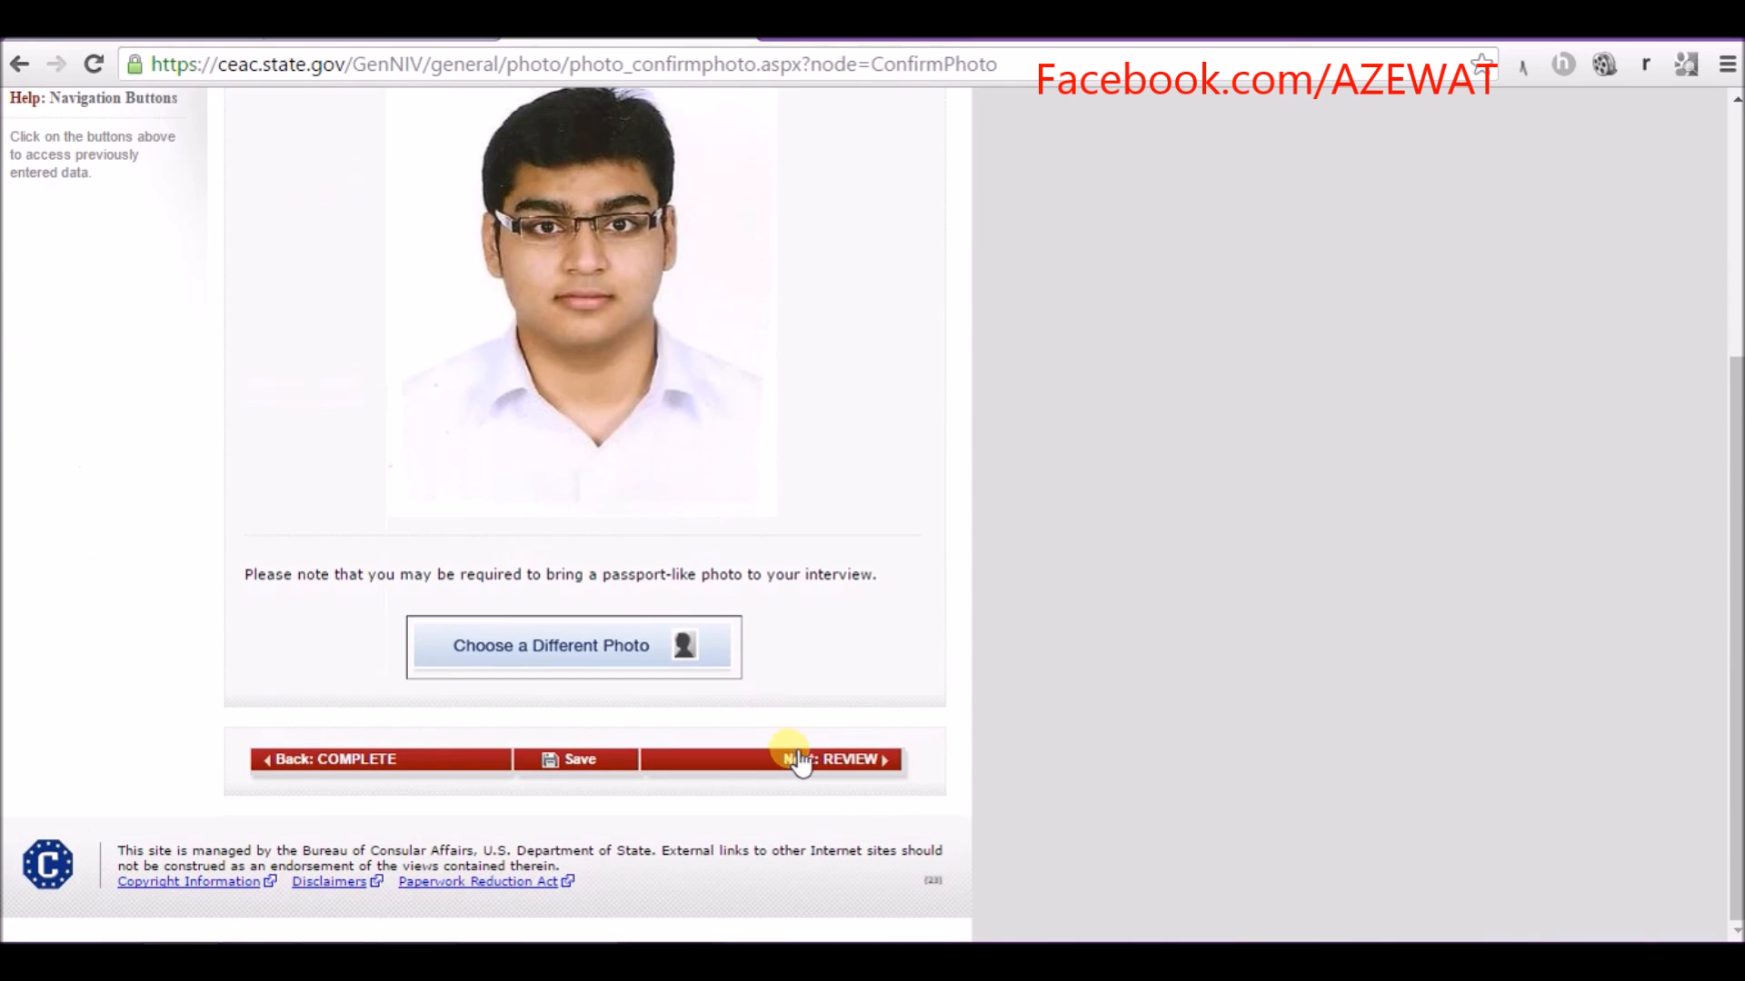
left_click(793, 759)
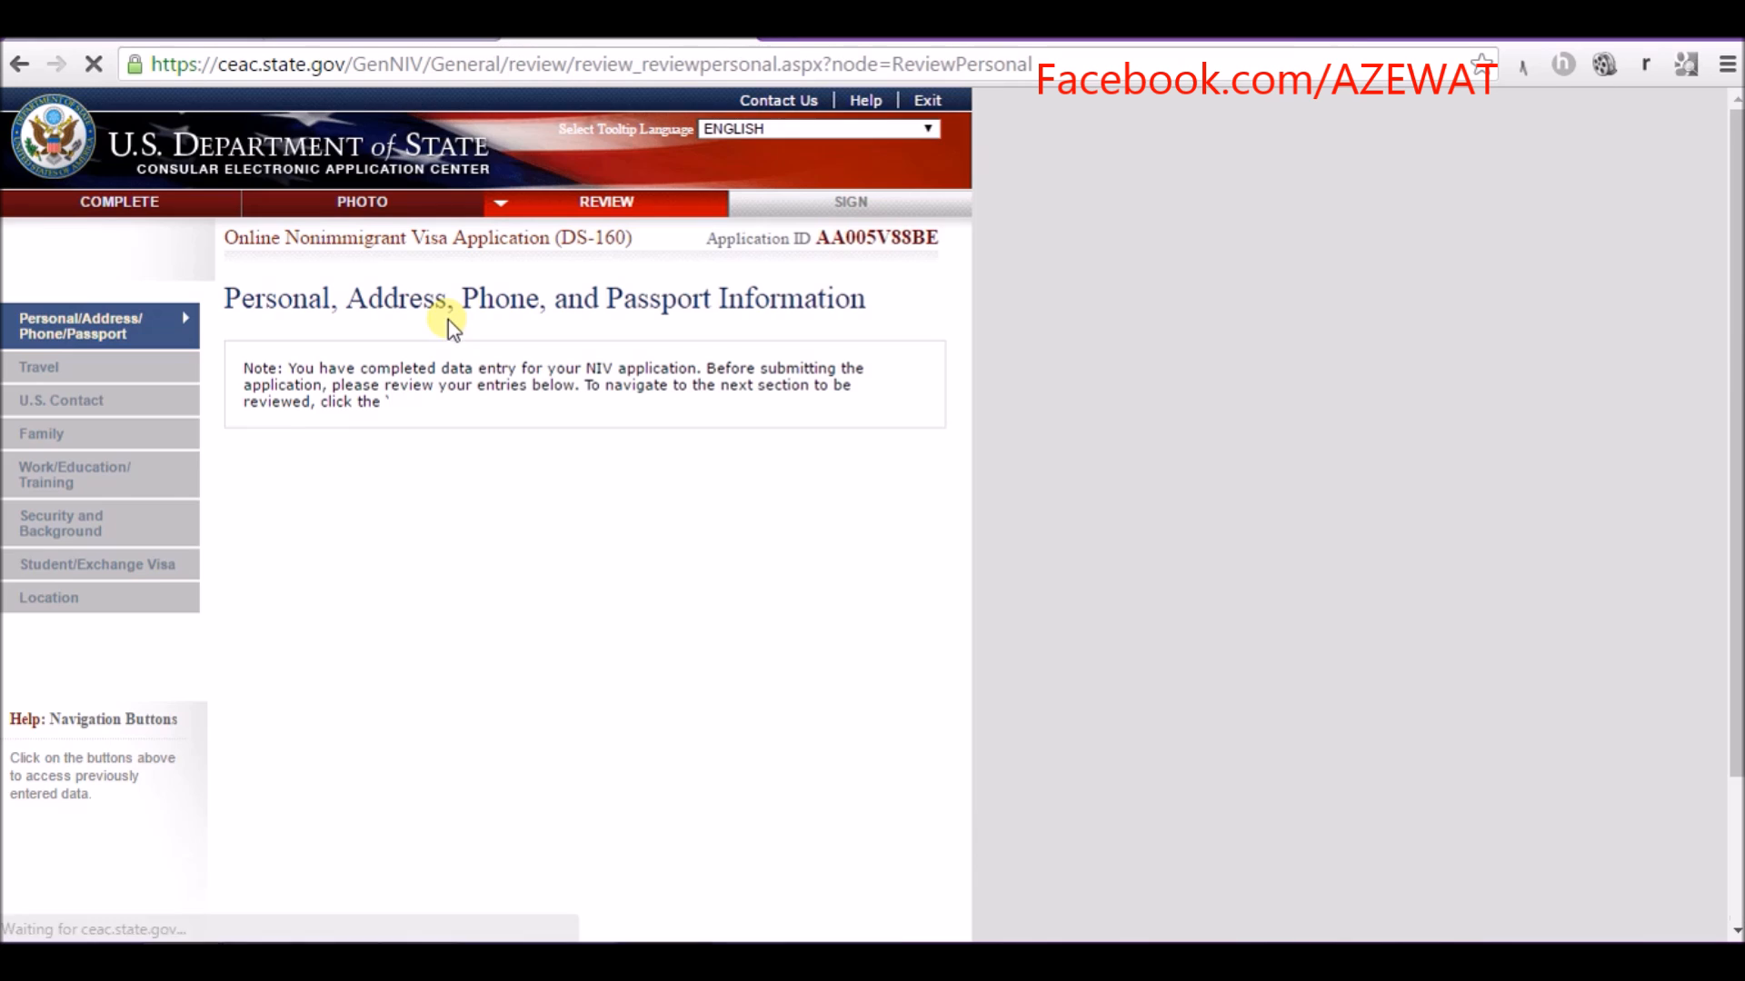
- Review the personal information summary, including names, marital status, birth details, nationality and identification number entries
scroll(491, 336, "down", 5)
scroll(609, 270, "down", 2)
scroll(609, 270, "up", 2)
scroll(609, 270, "down", 6)
scroll(609, 270, "up", 5)
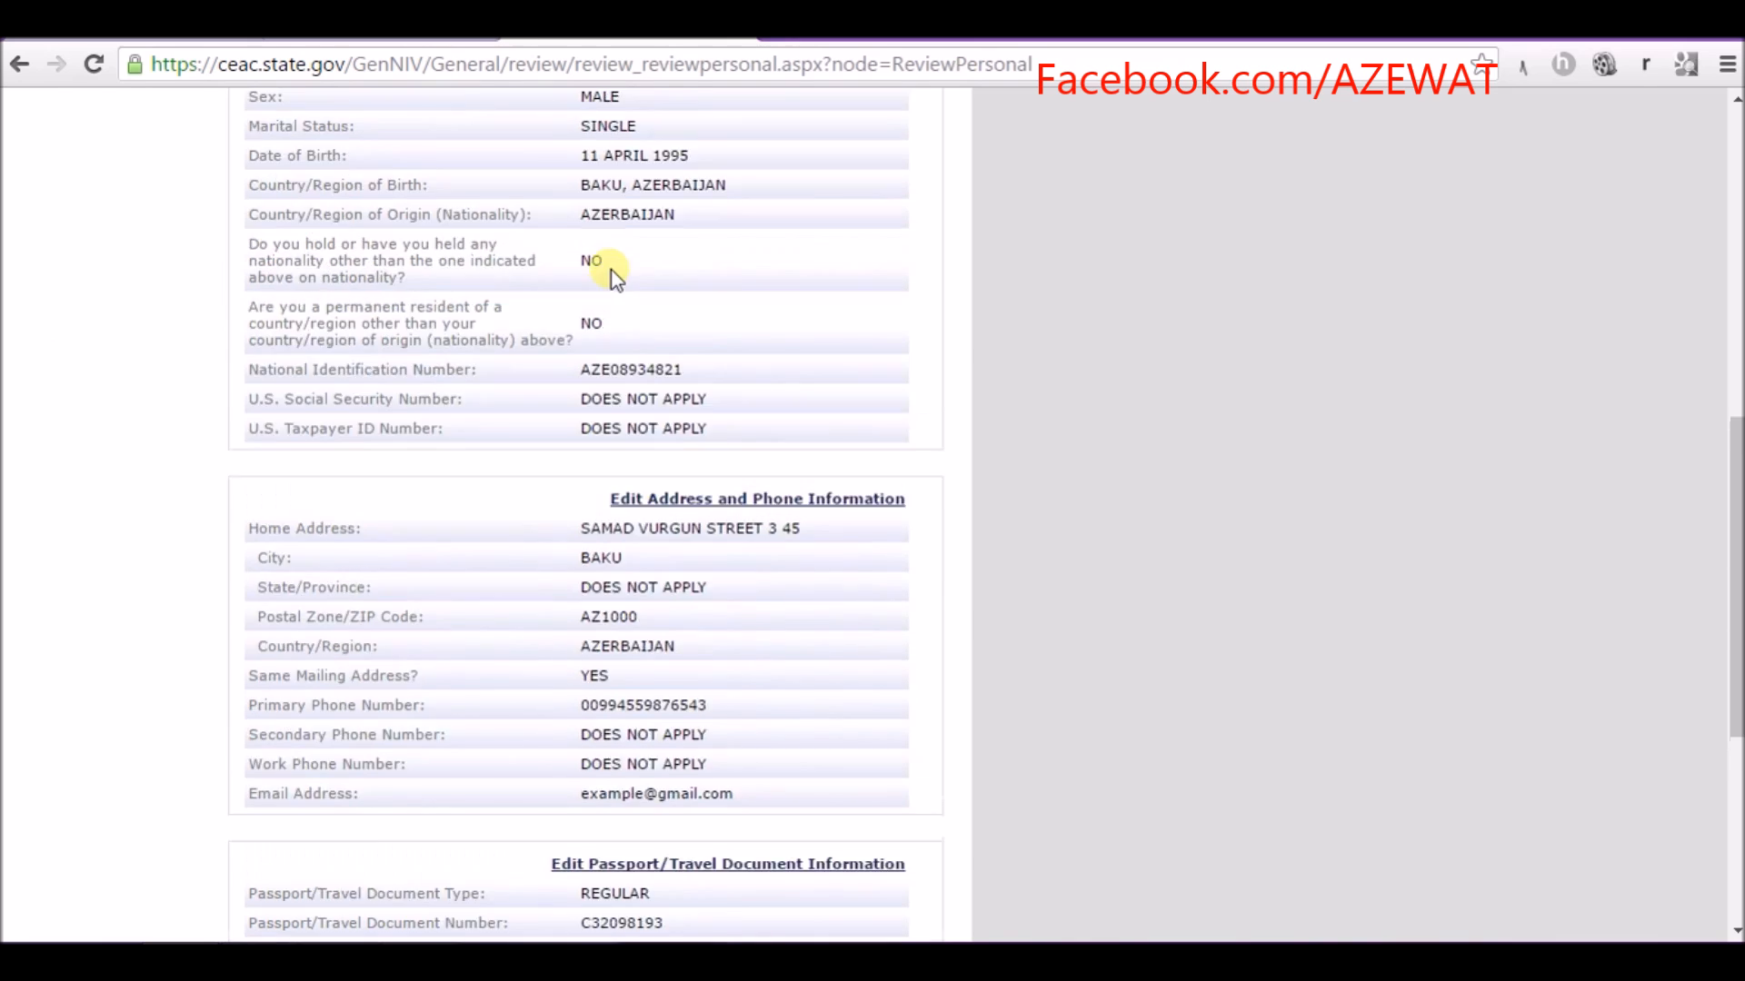
scroll(613, 273, "down", 2)
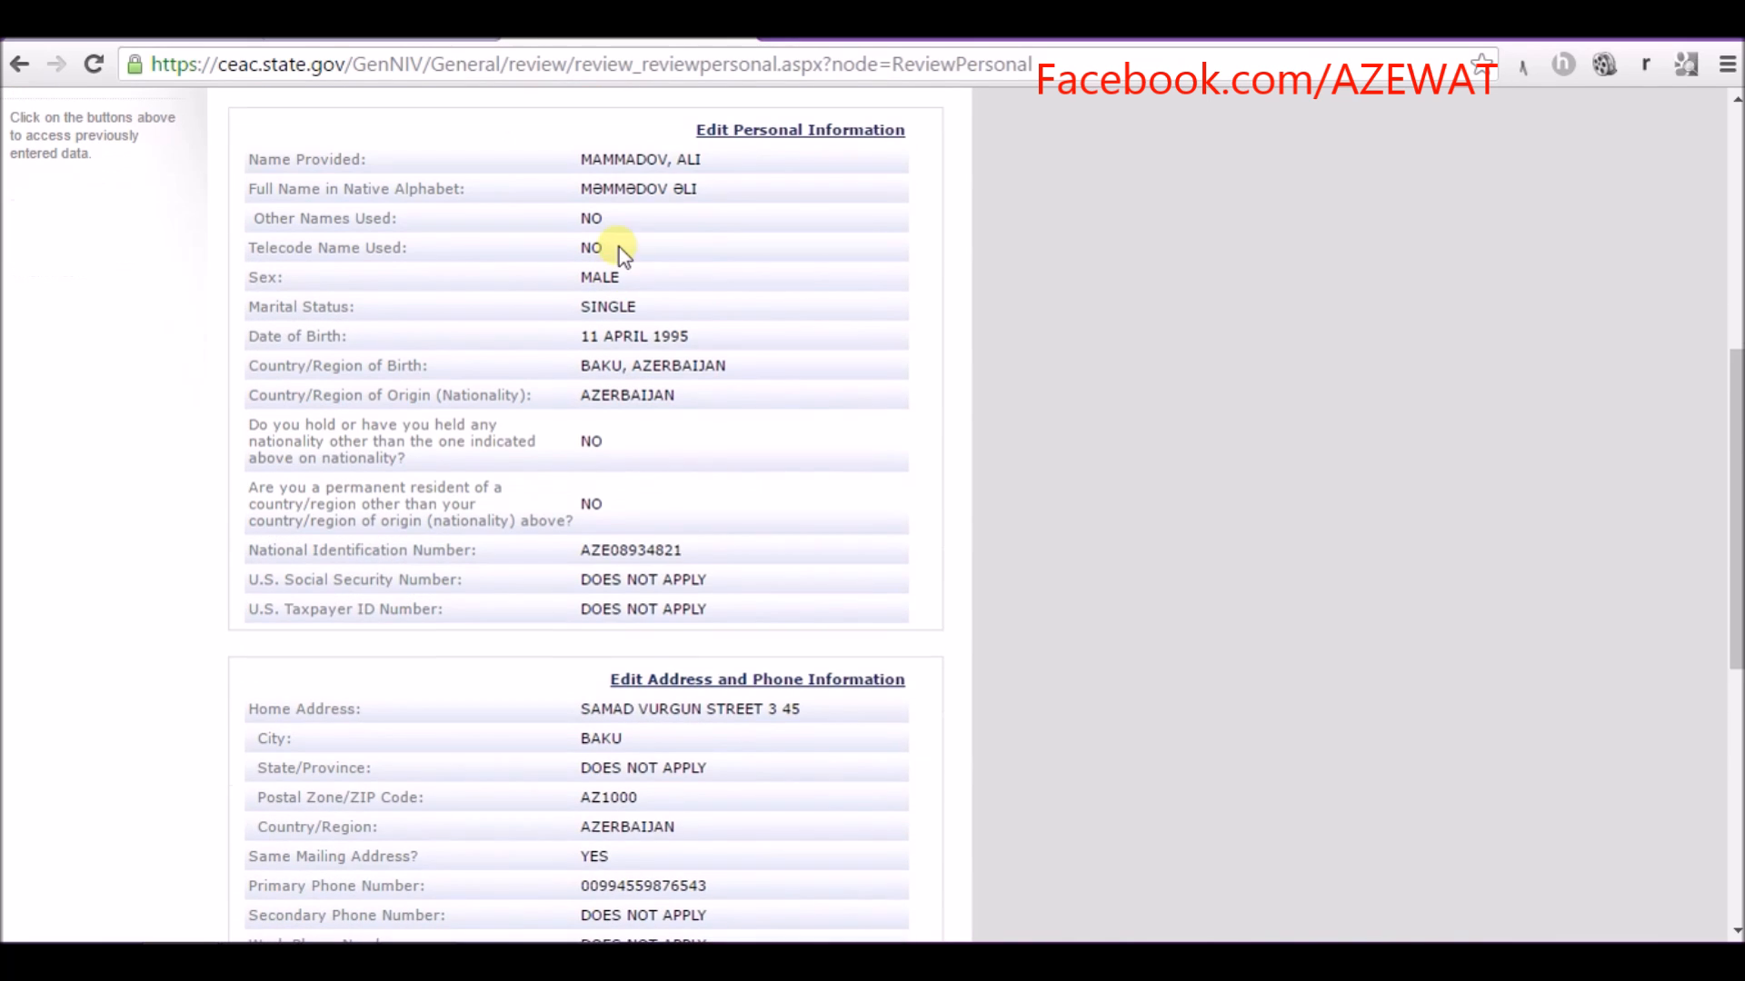
scroll(634, 193, "down", 2)
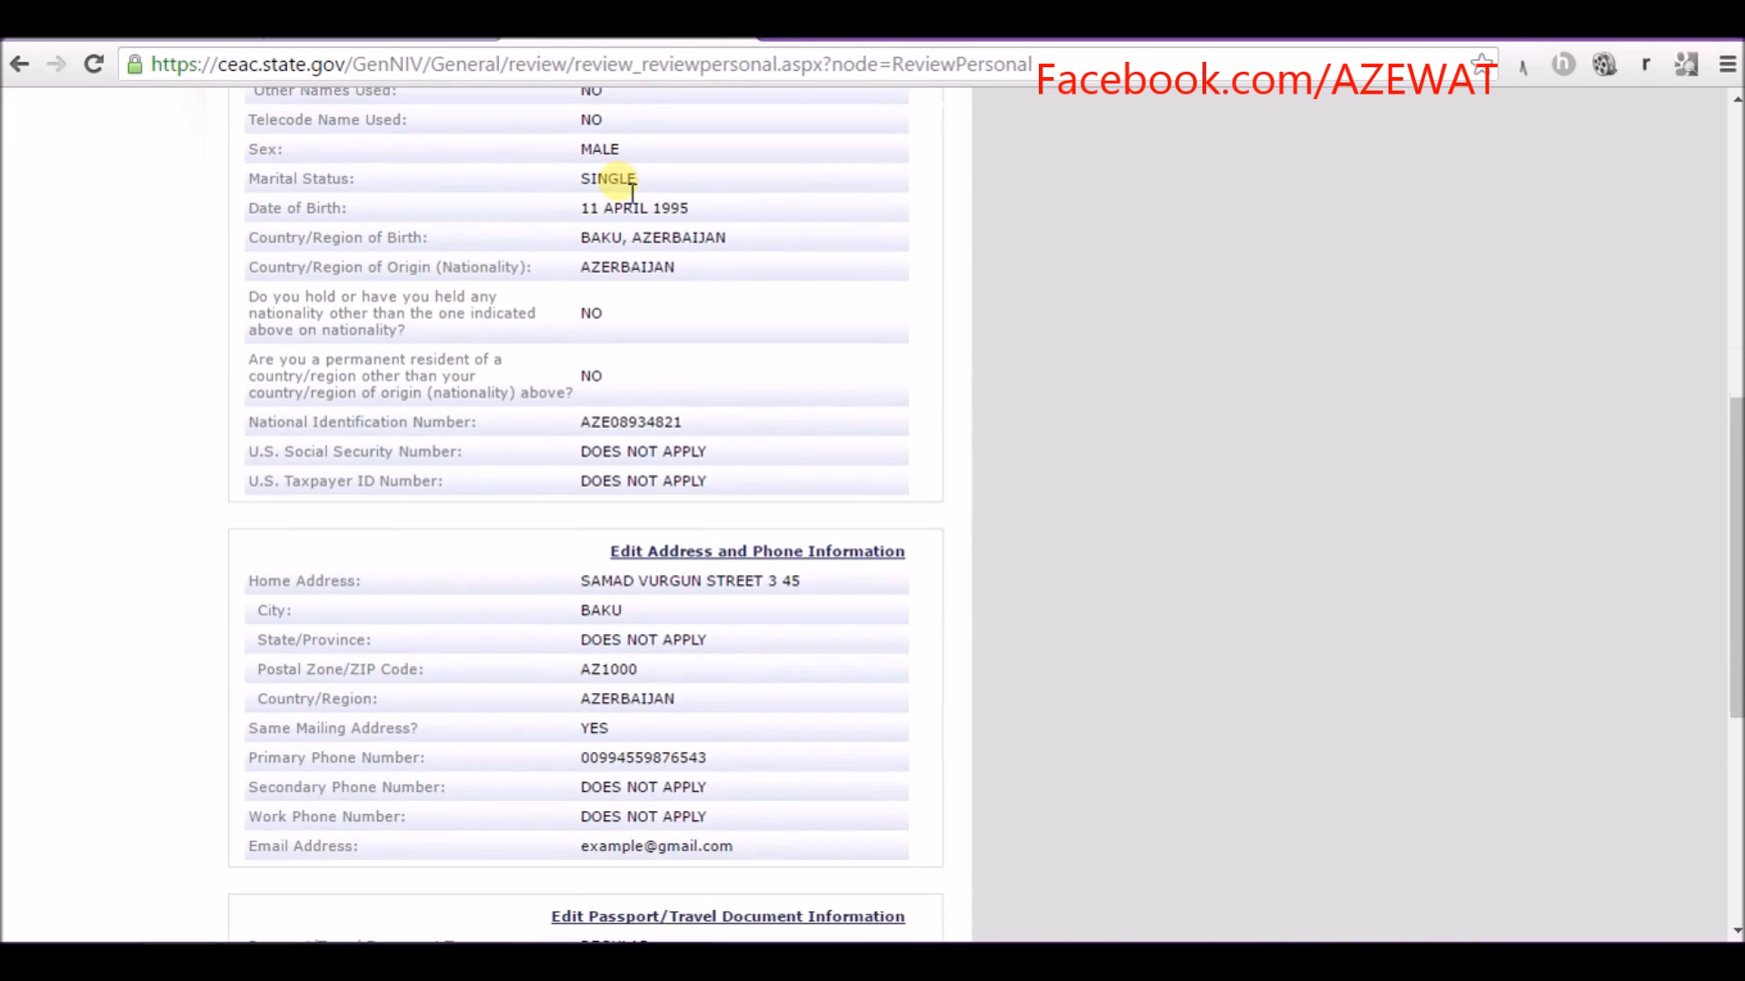
scroll(633, 192, "up", 2)
scroll(633, 193, "down", 2)
scroll(760, 183, "up", 4)
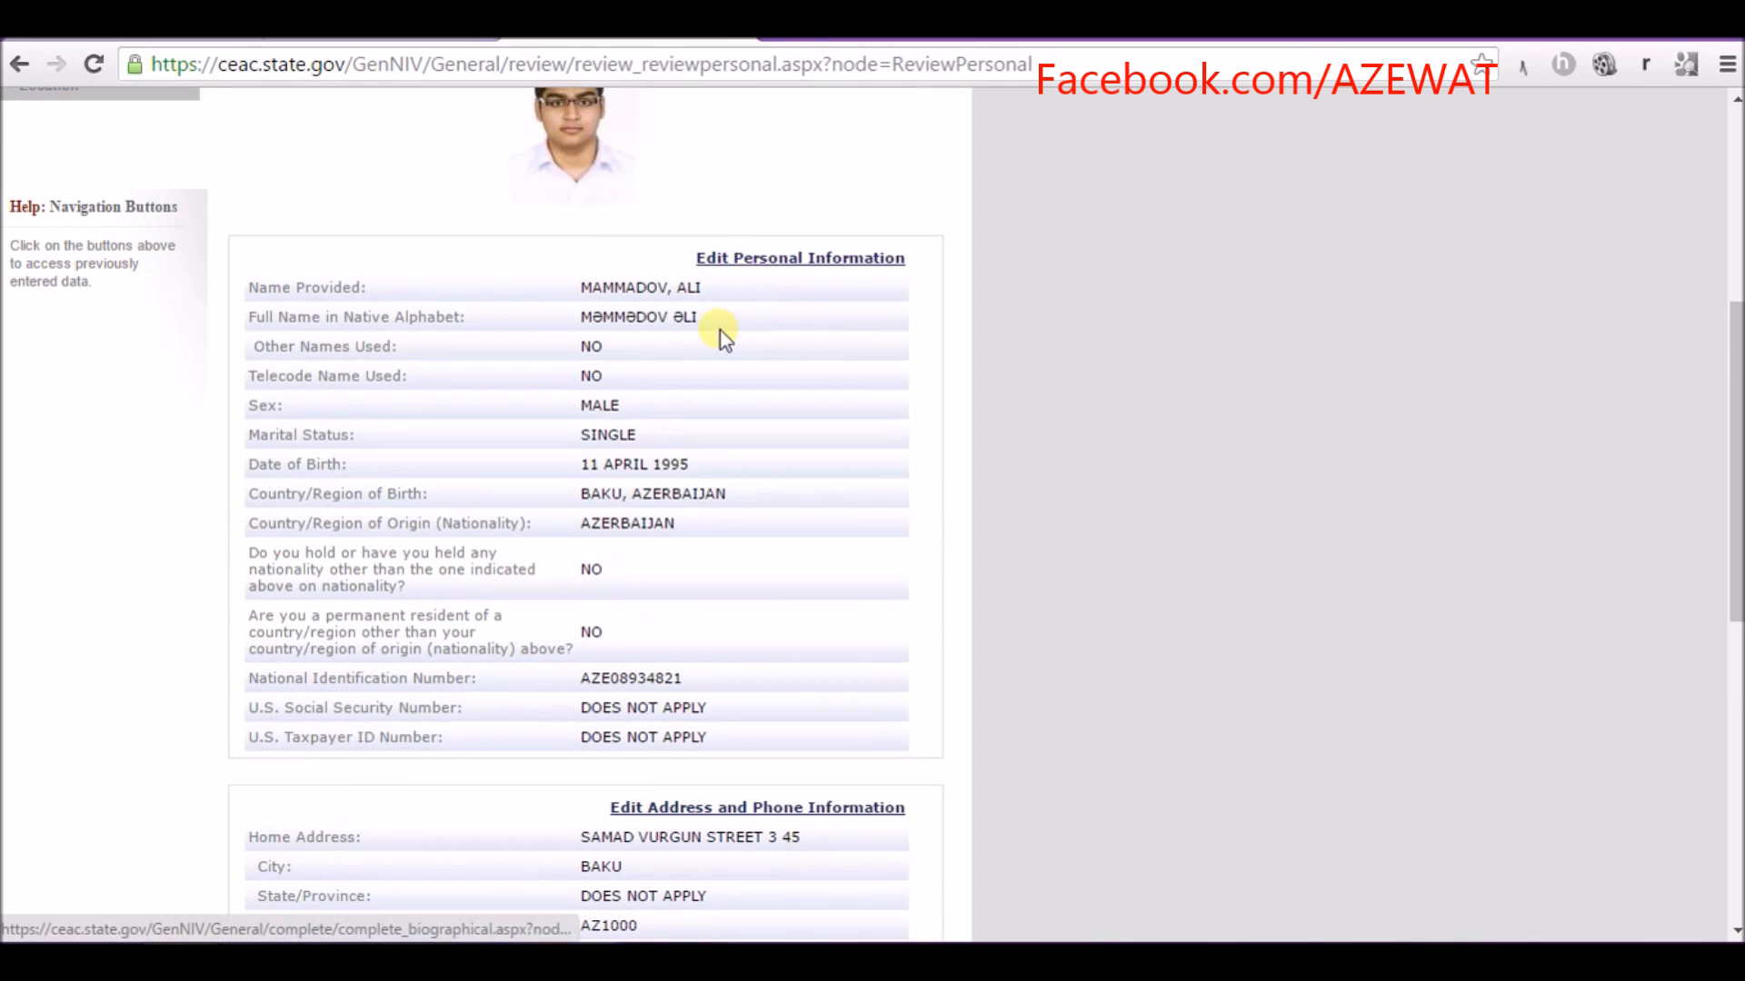
scroll(711, 363, "down", 5)
scroll(647, 314, "up", 2)
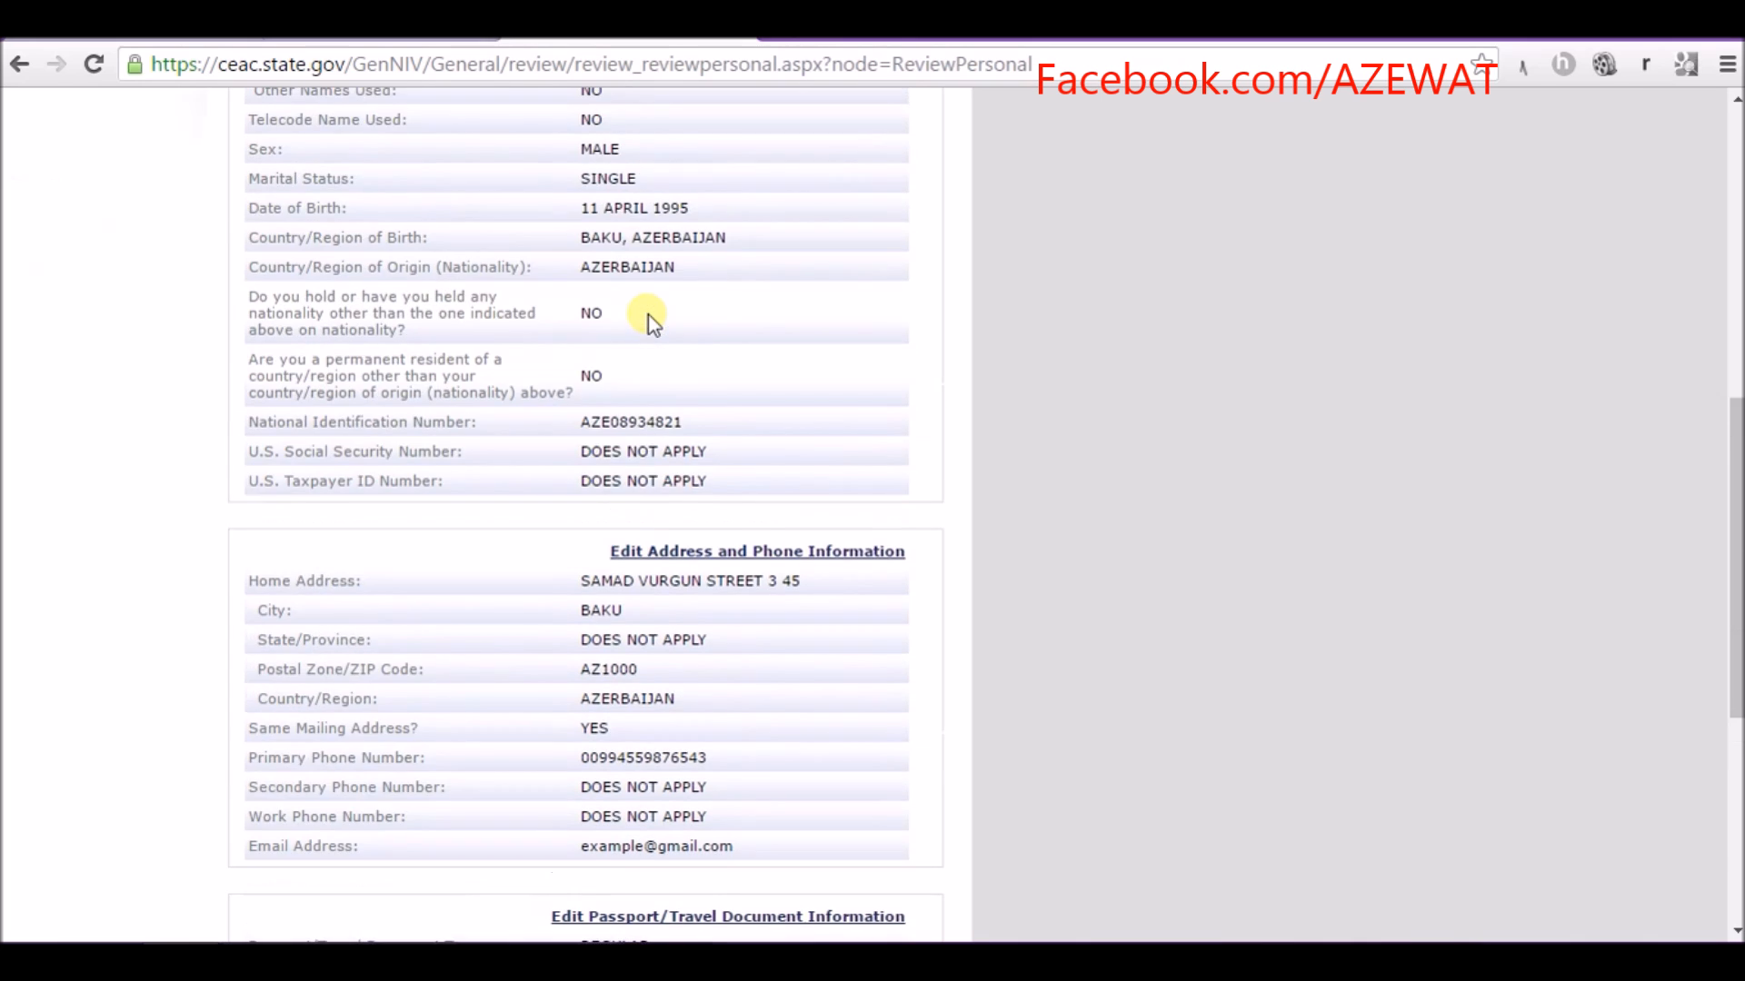
- Review the address, phone and passport/travel document summaries, and continue to the Travel review
scroll(647, 314, "down", 6)
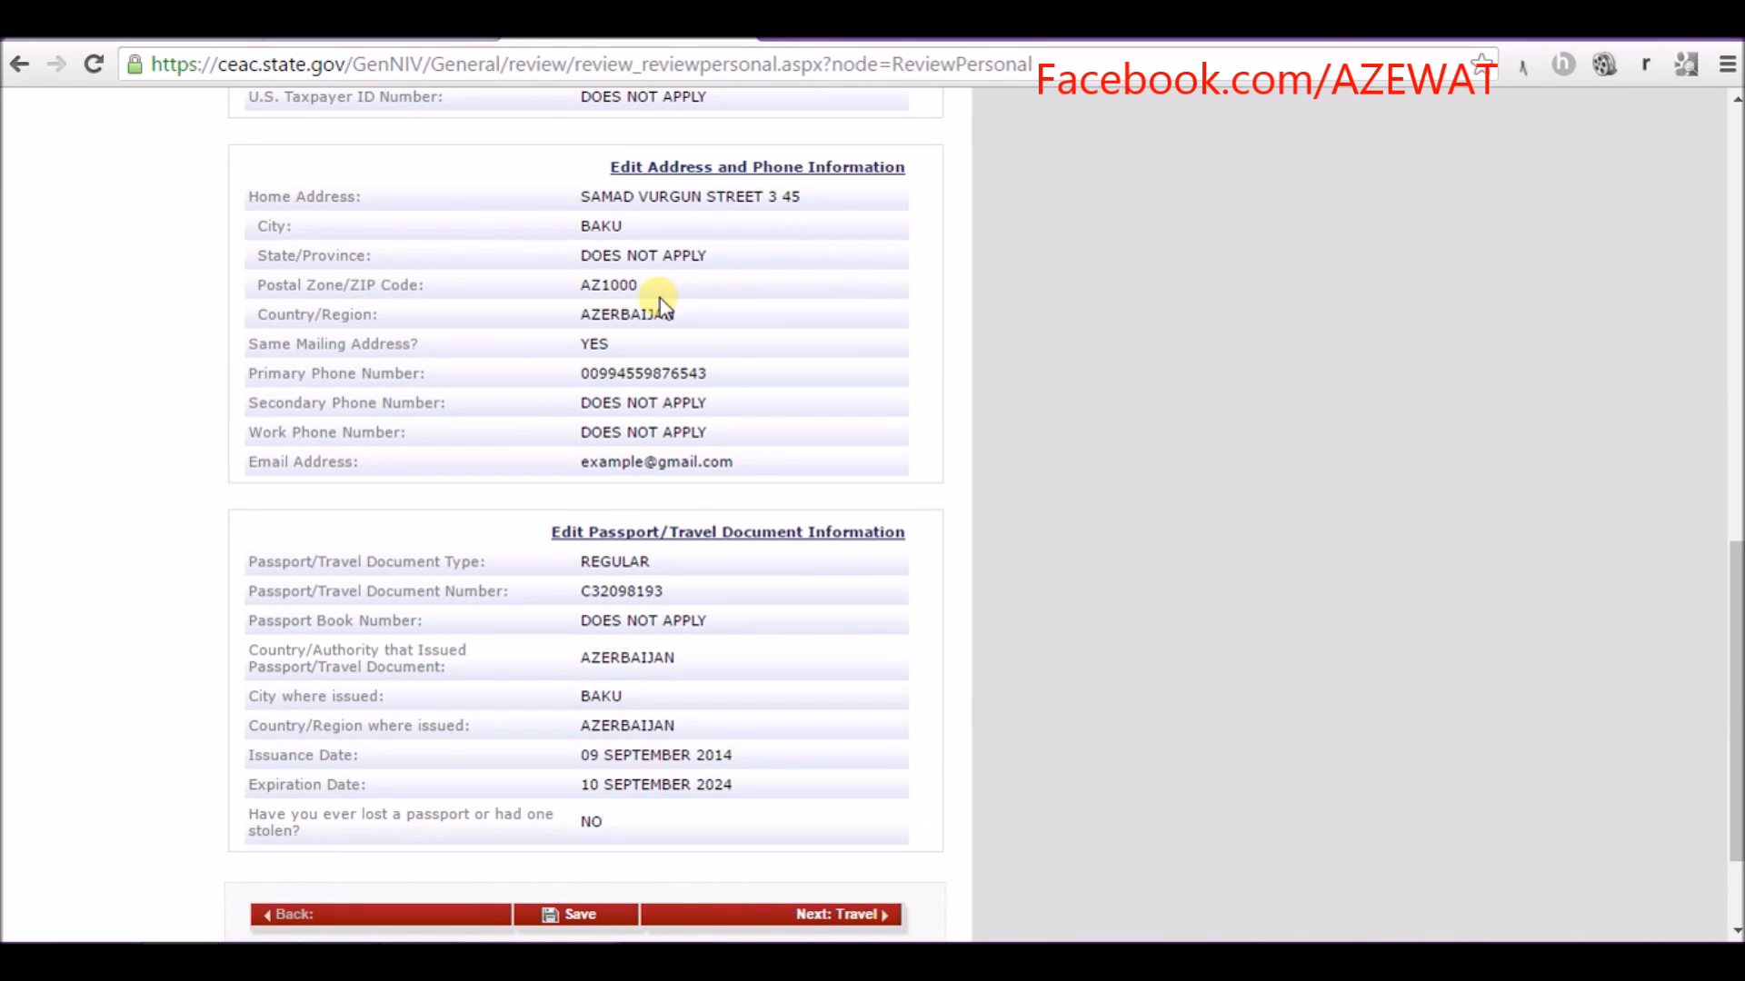
scroll(660, 298, "down", 2)
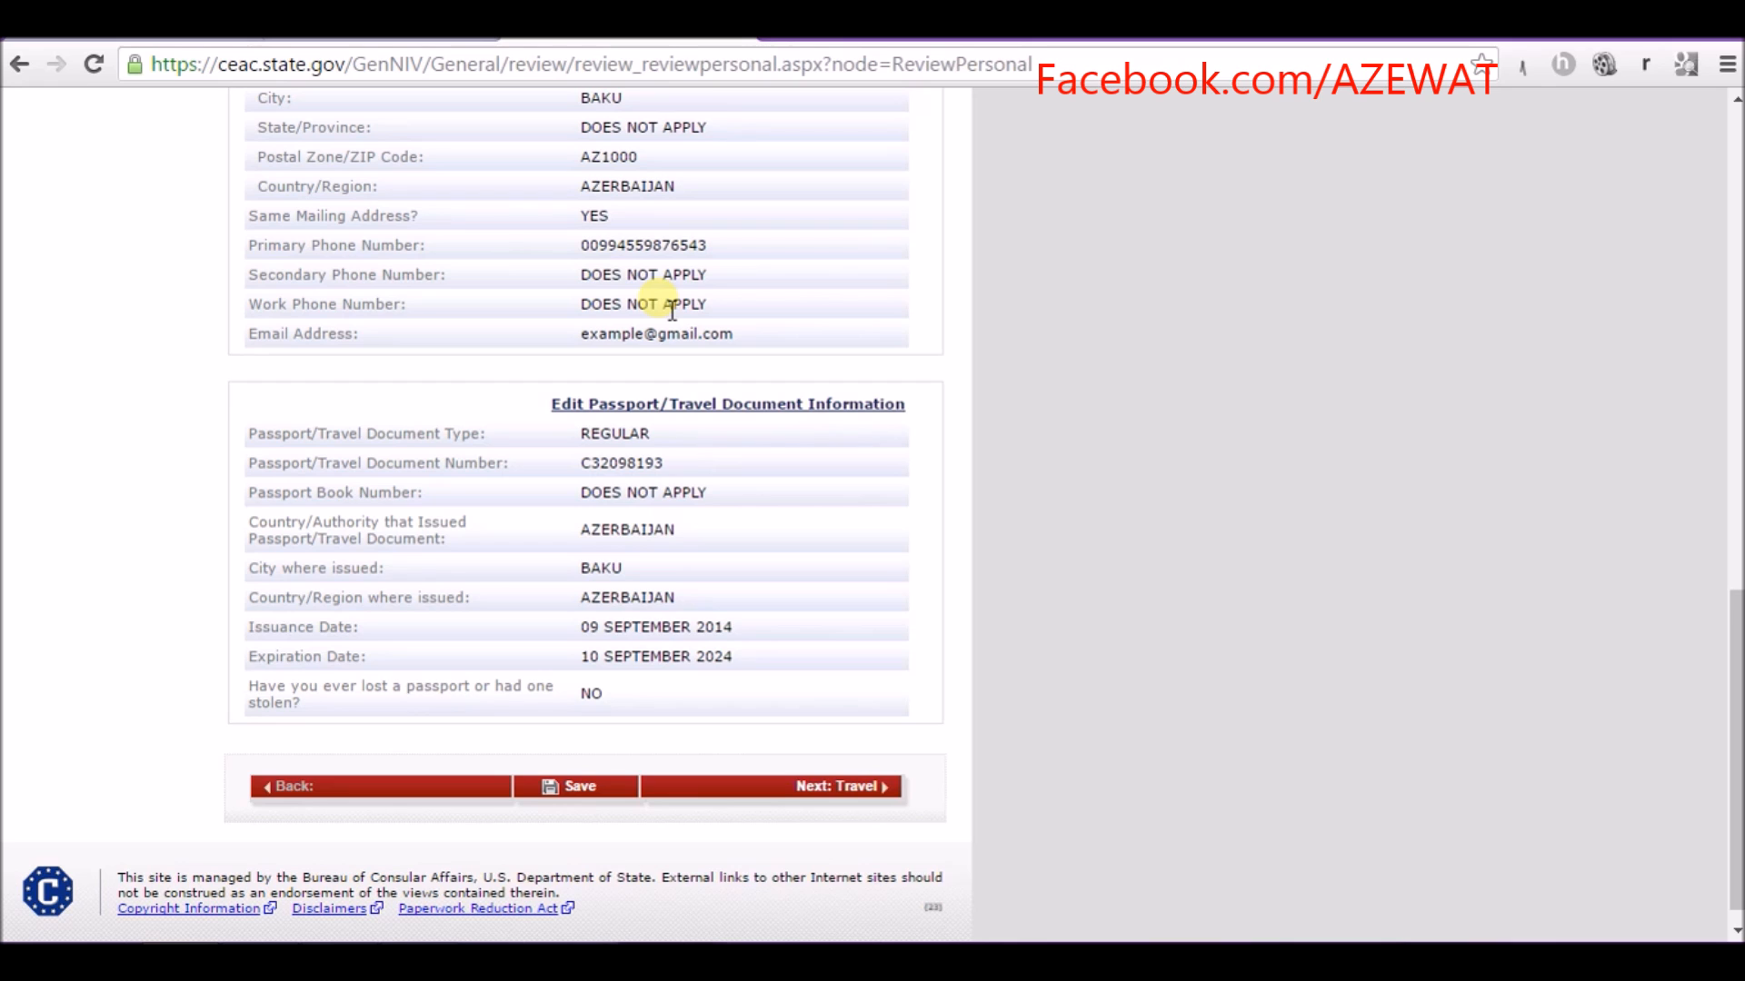
scroll(686, 318, "down", 1)
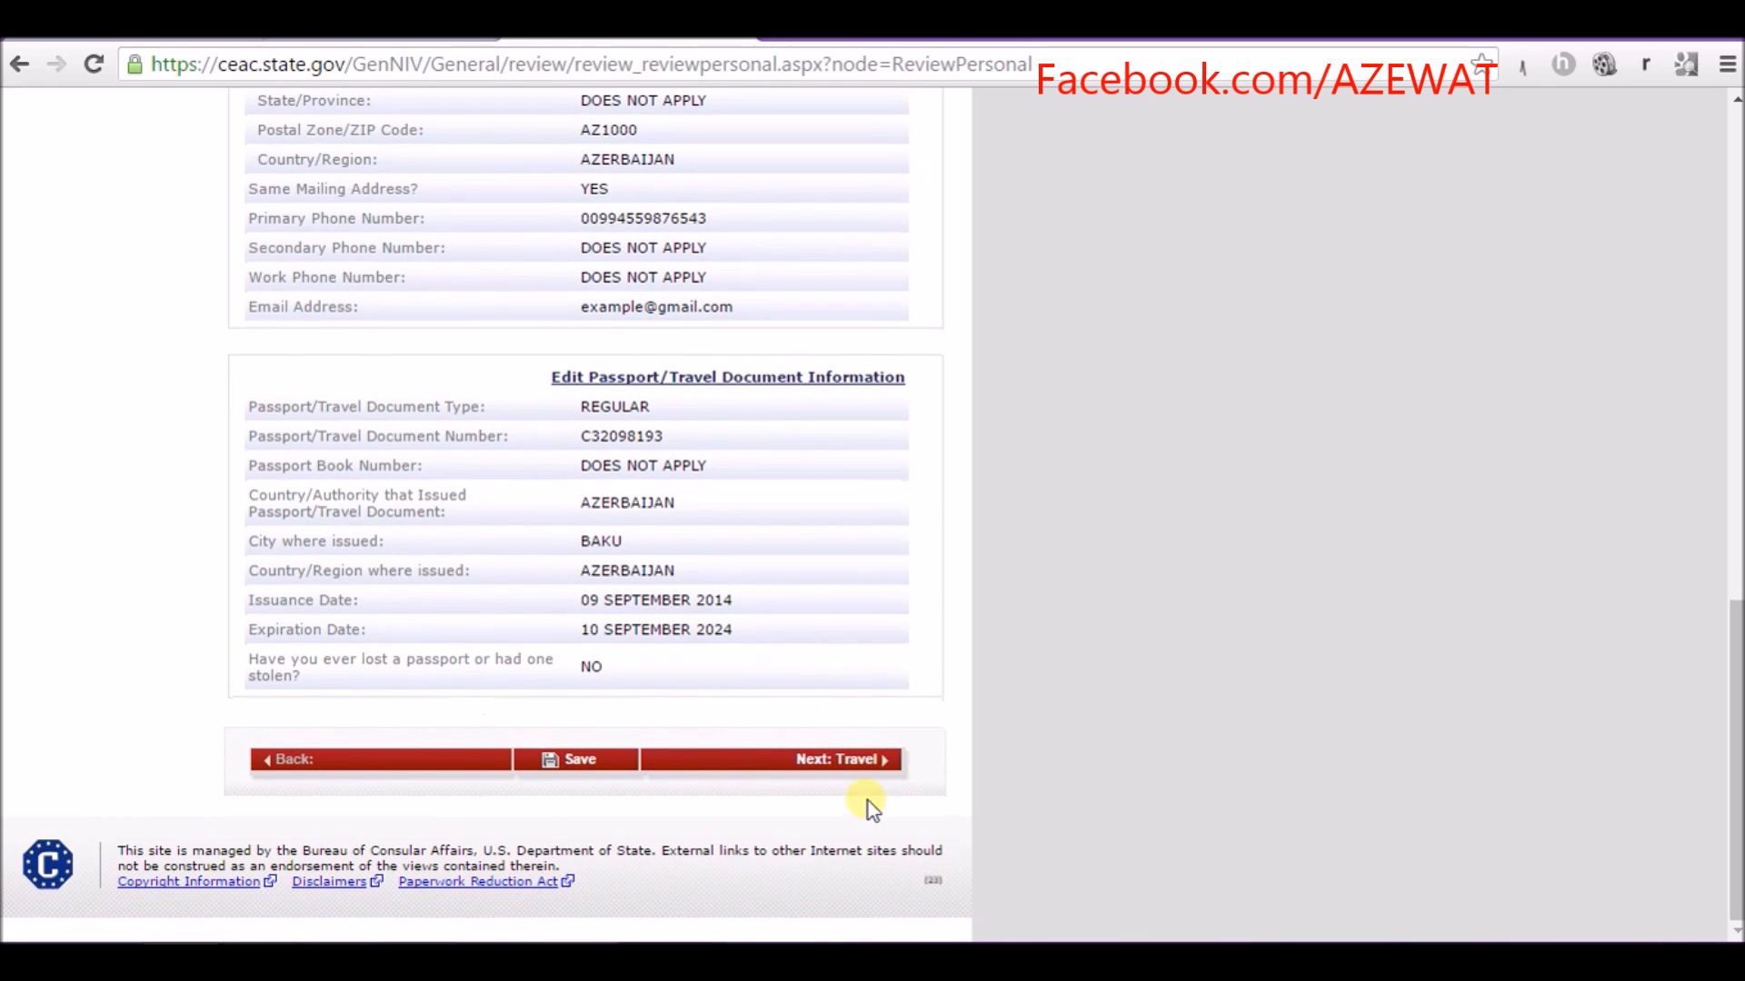
left_click(860, 776)
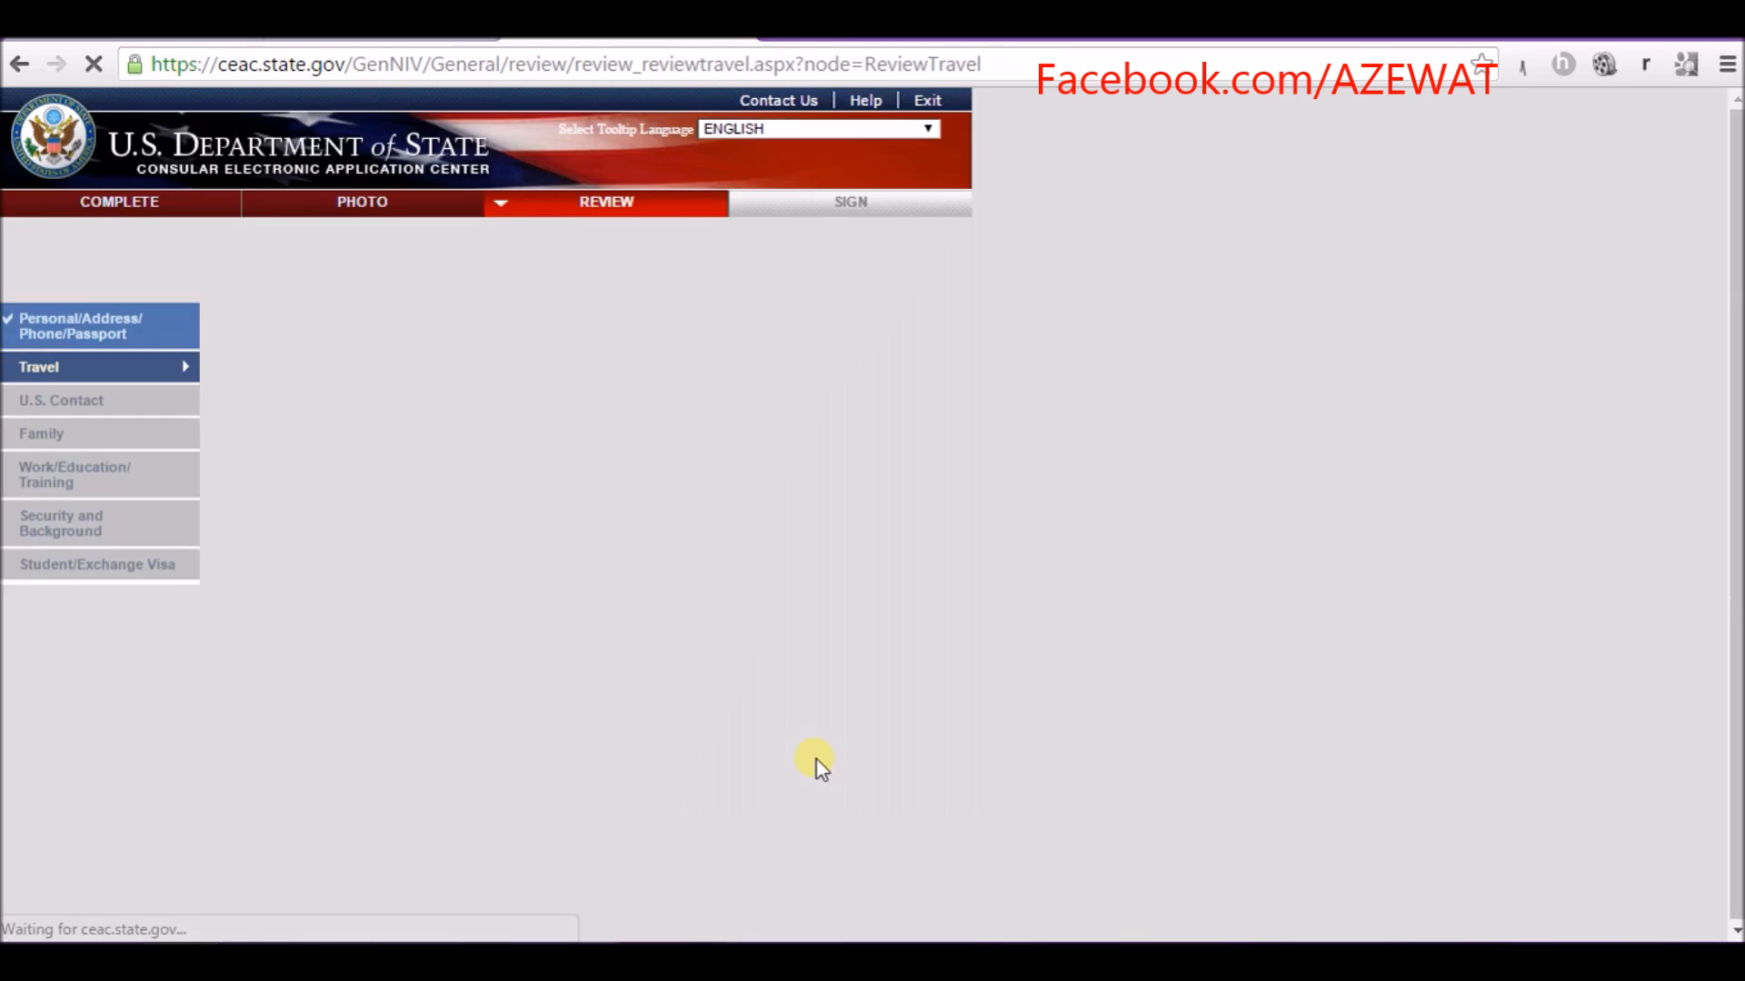
- Review the trip purpose, arrival date, length of stay, travel companions and previous U.S. travel answers
scroll(613, 552, "down", 3)
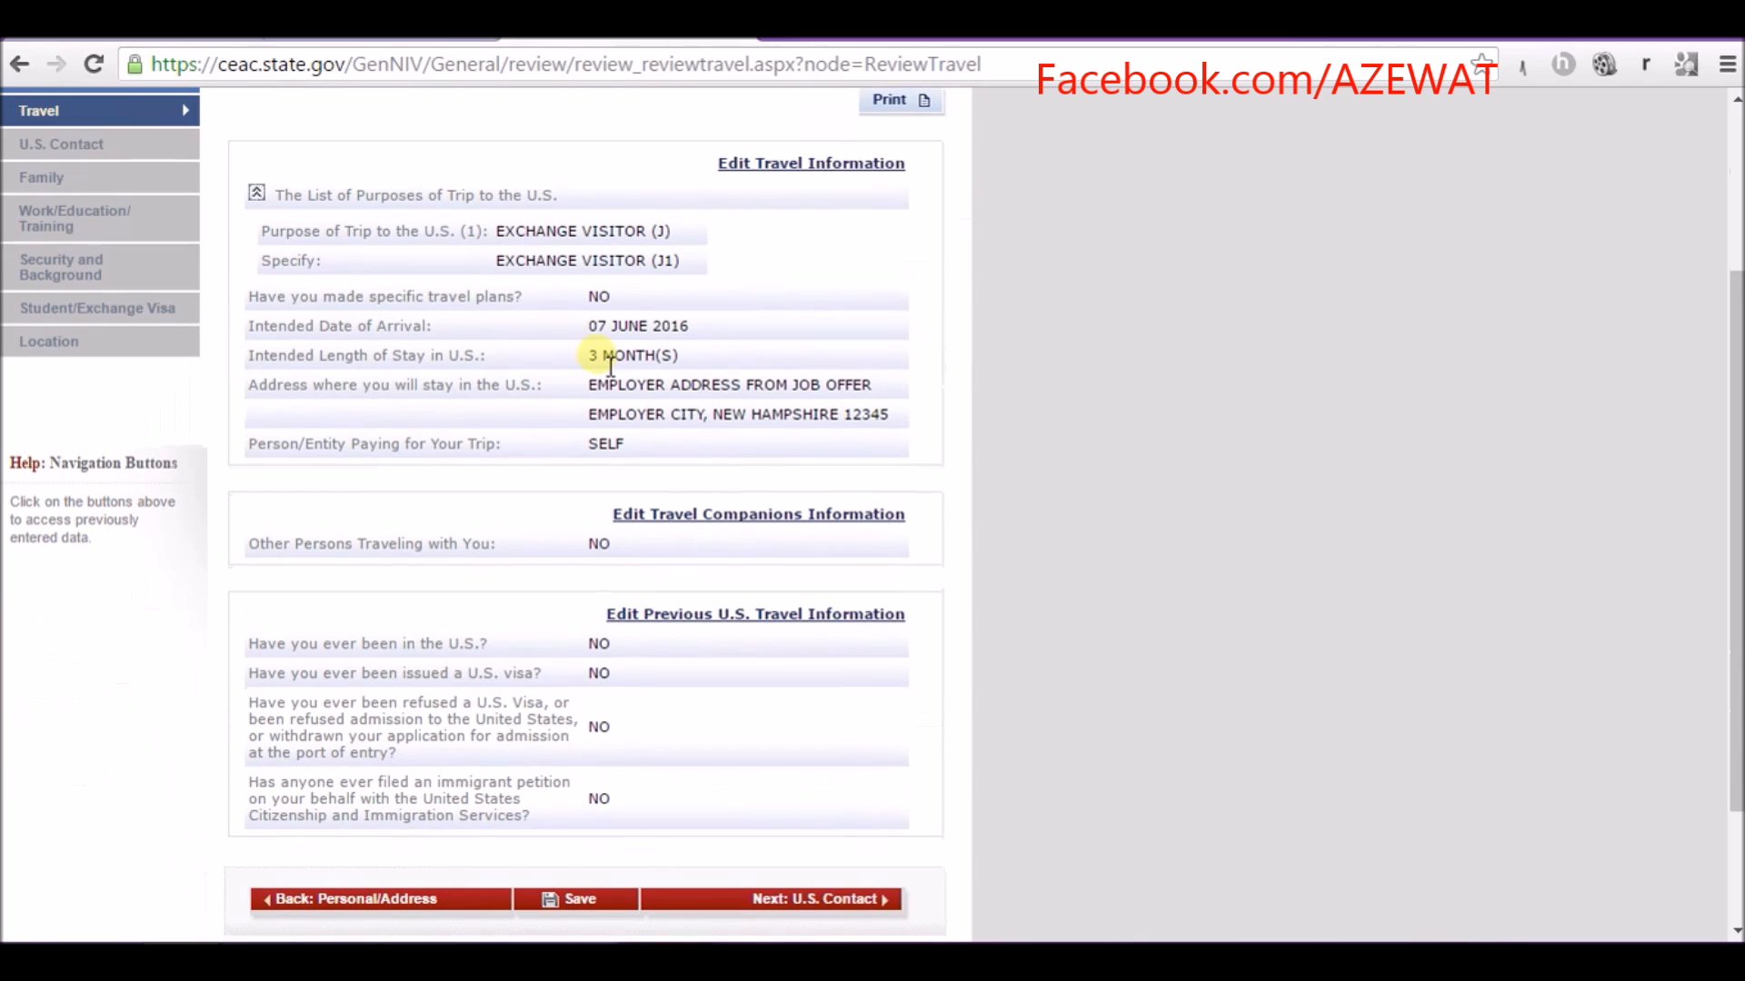
scroll(646, 312, "down", 2)
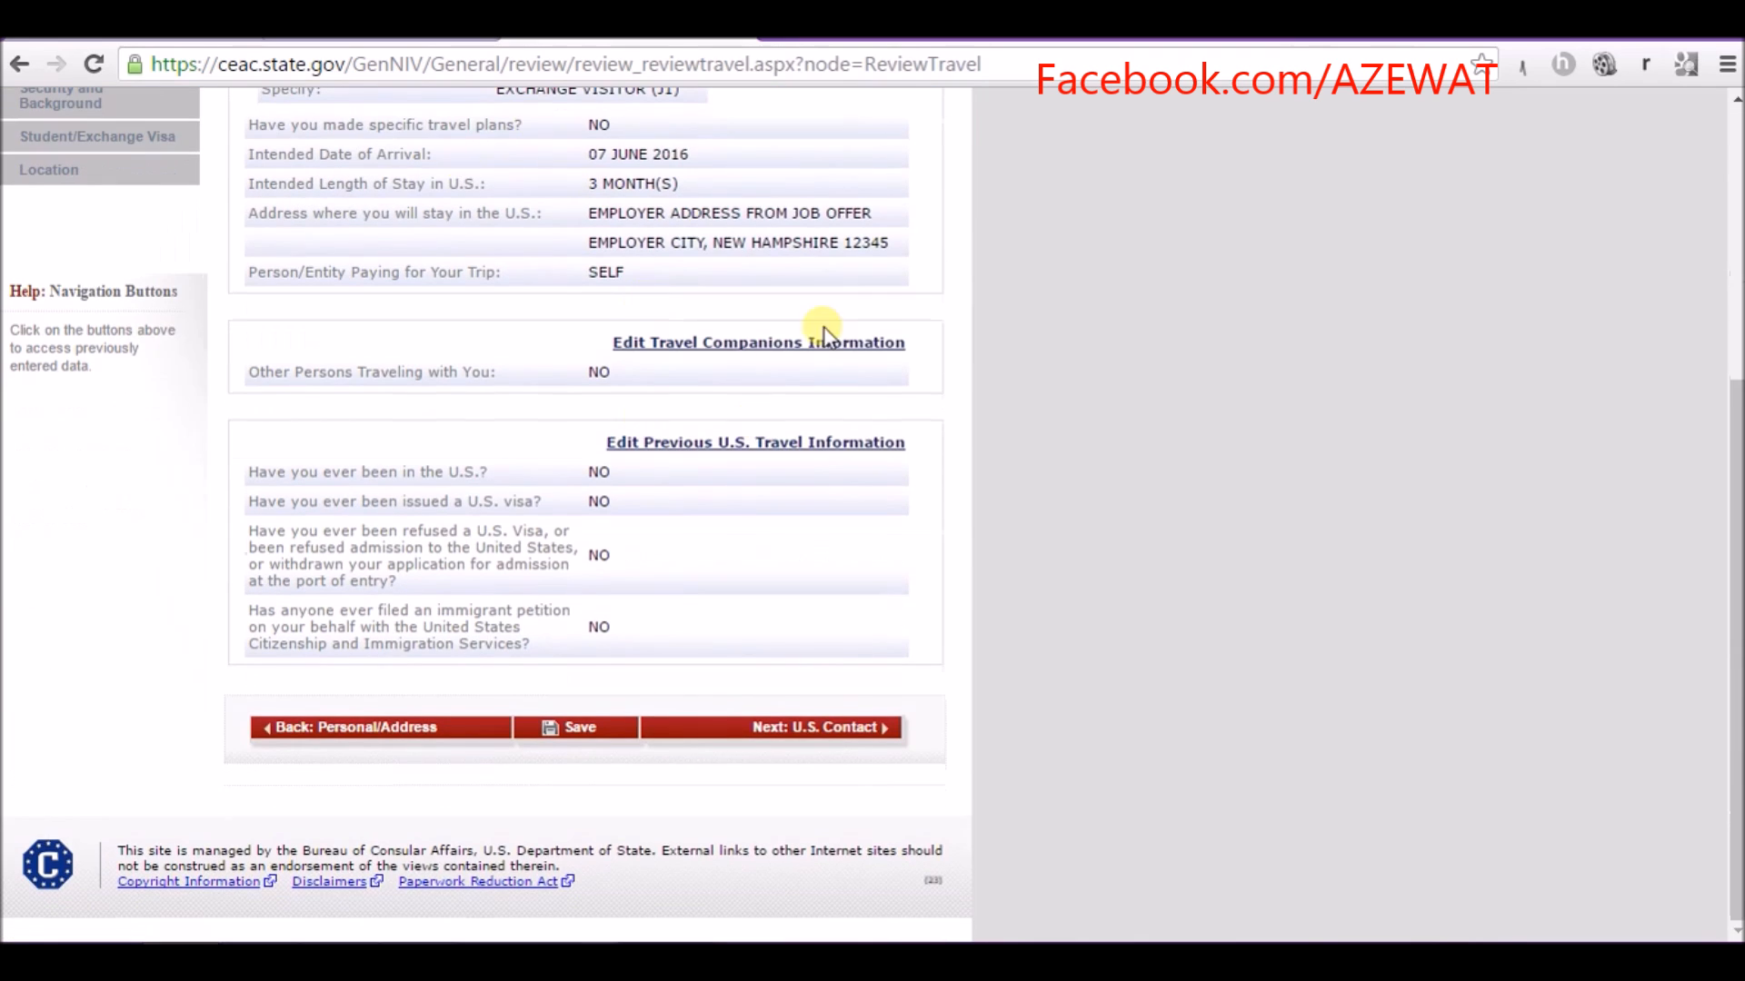
scroll(672, 318, "up", 3)
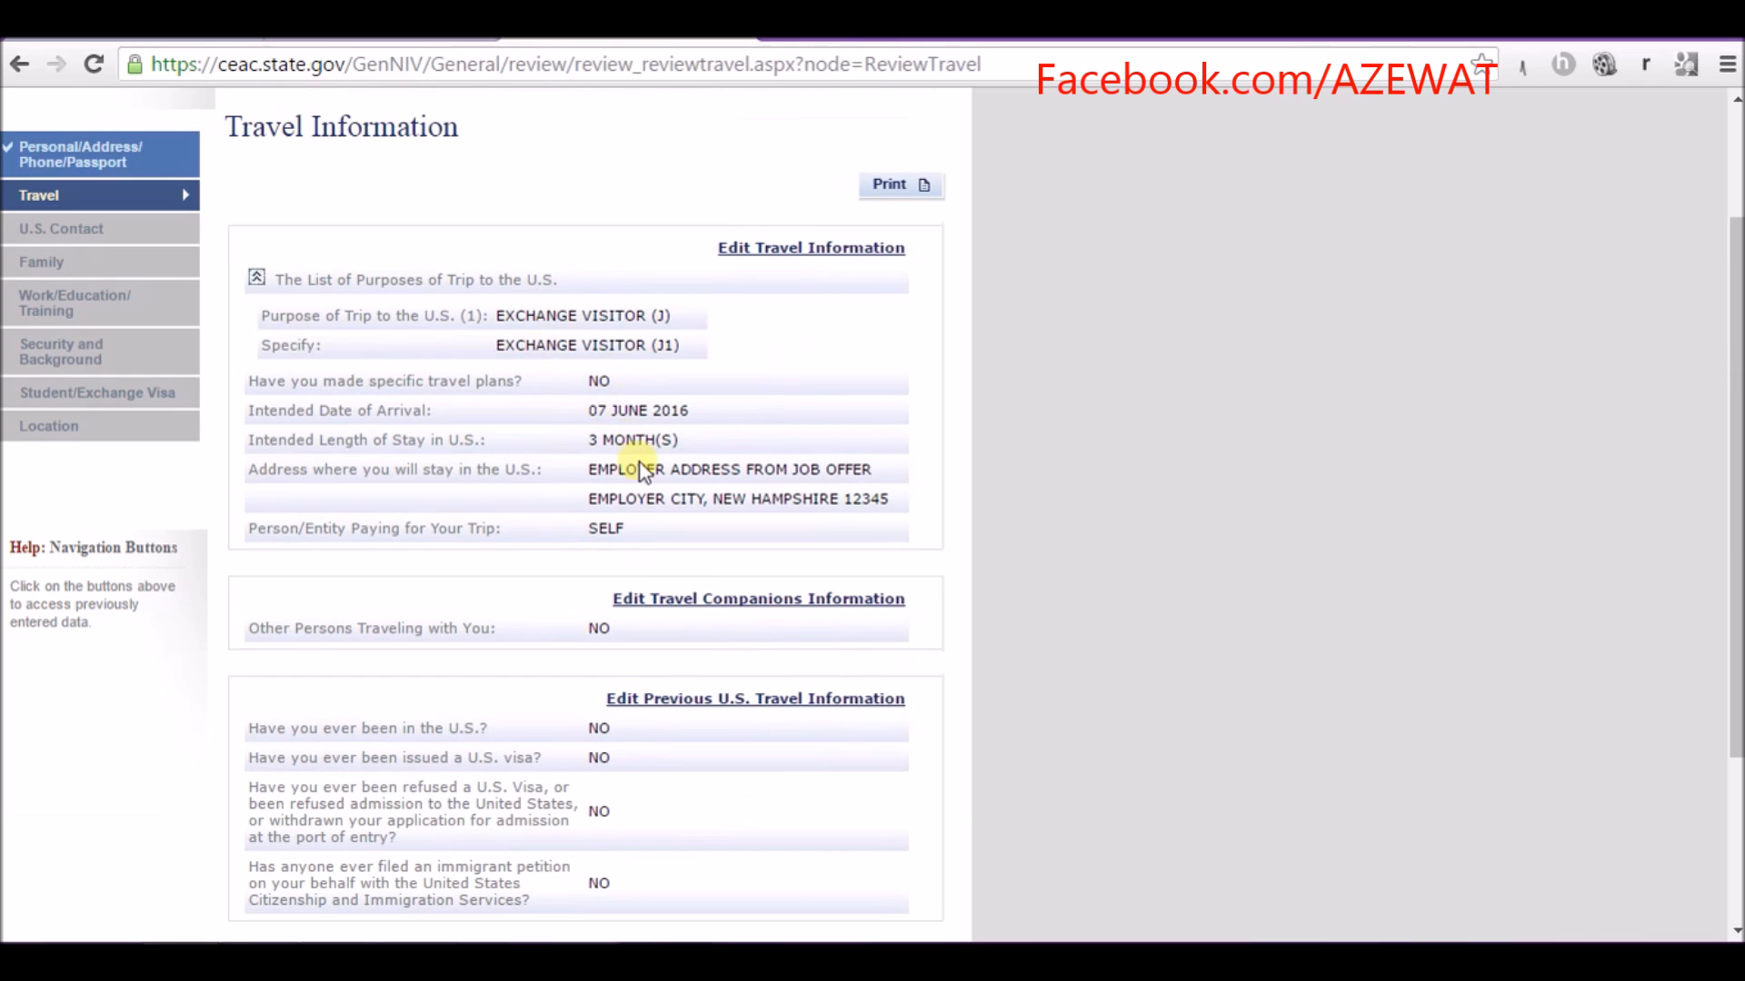
scroll(600, 445, "down", 3)
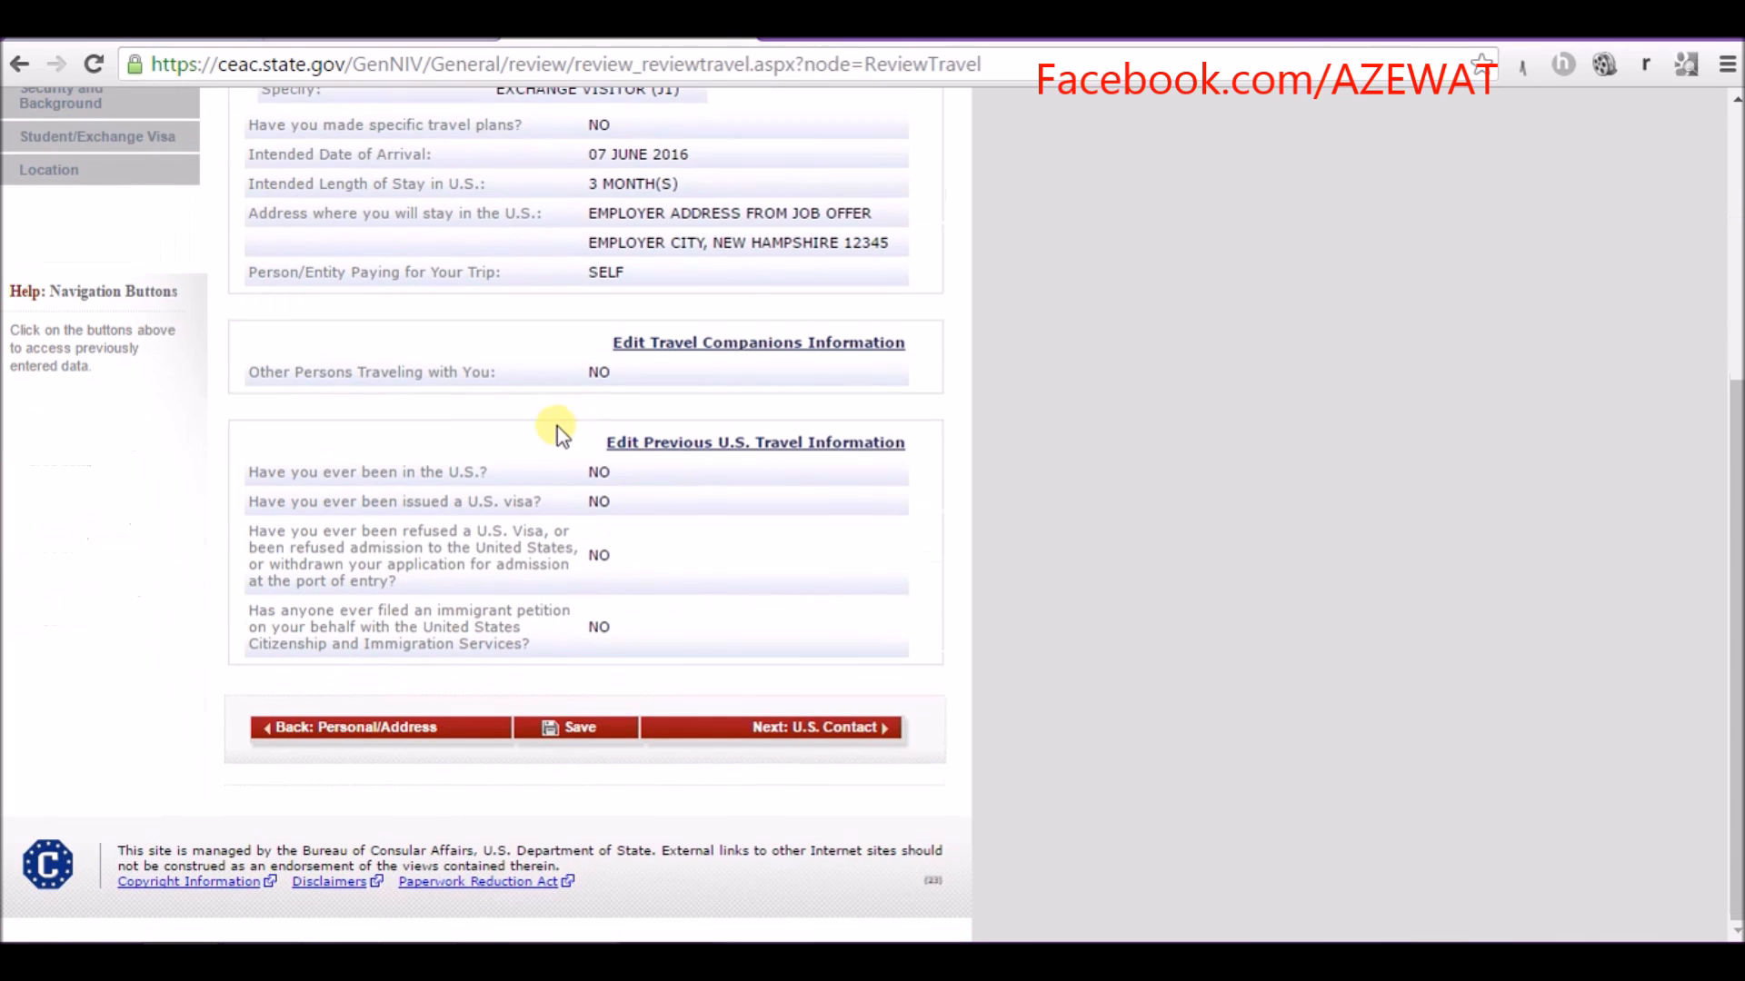
- Advance through the U.S. Contact and Family reviews to the Work/Education/Training review
left_click(832, 726)
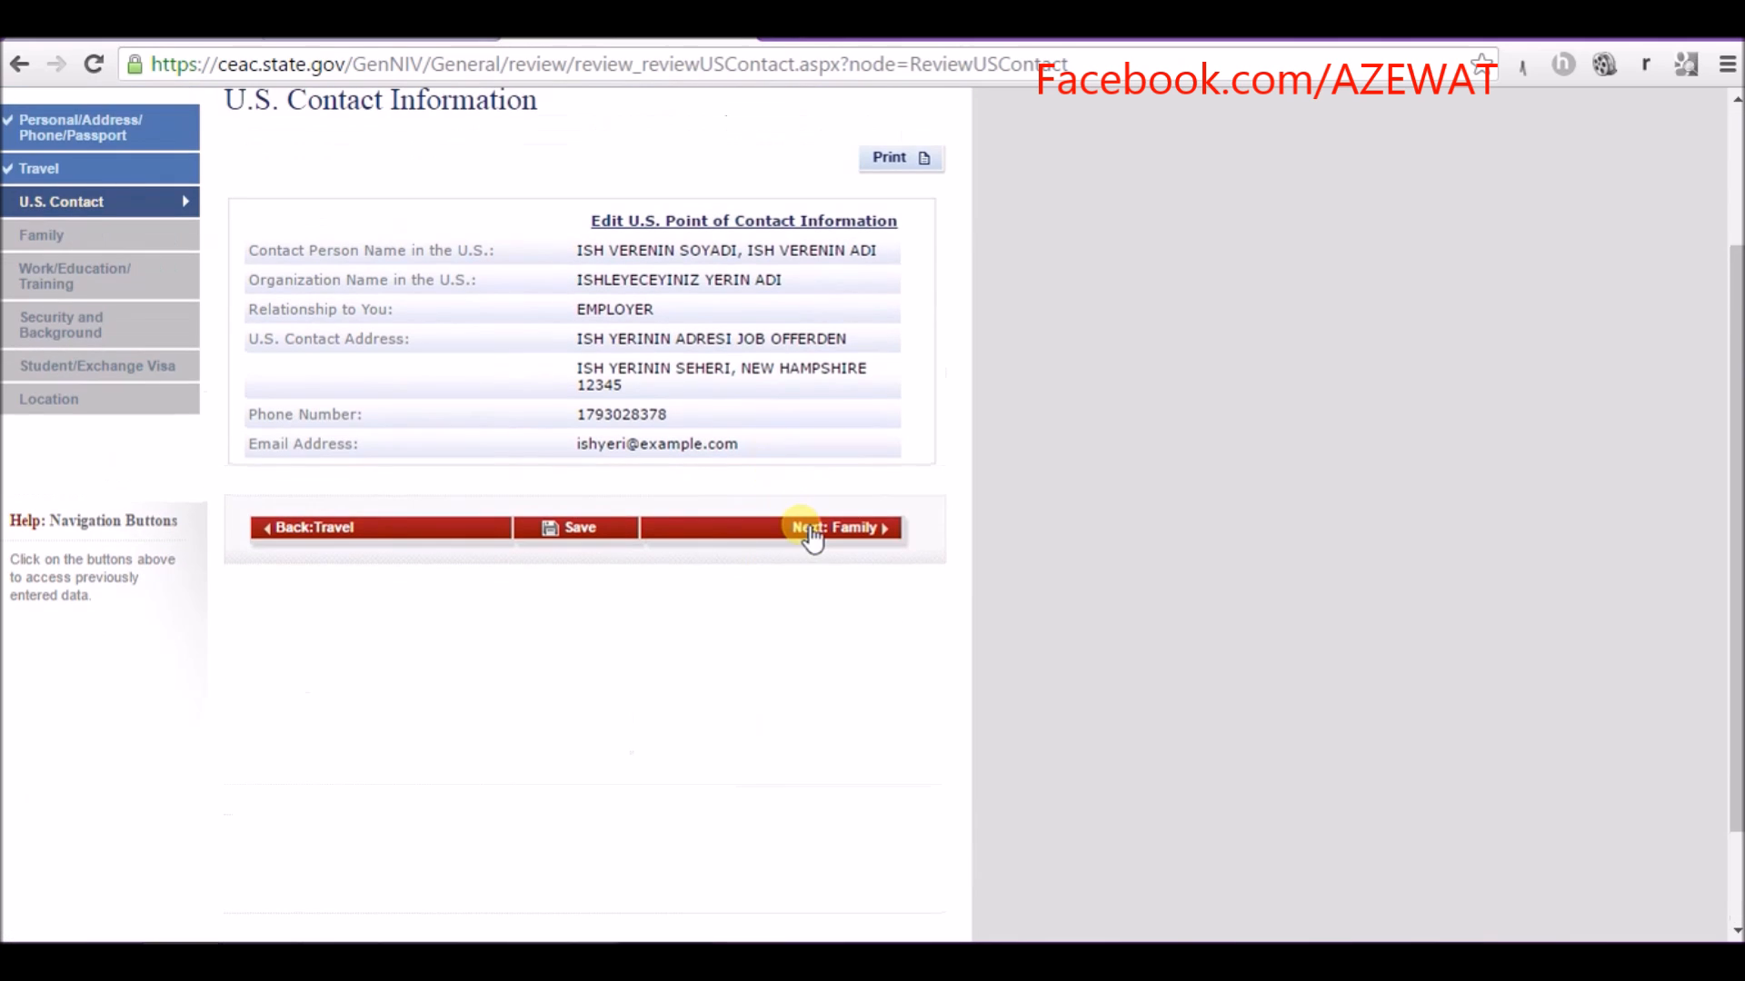
left_click(811, 531)
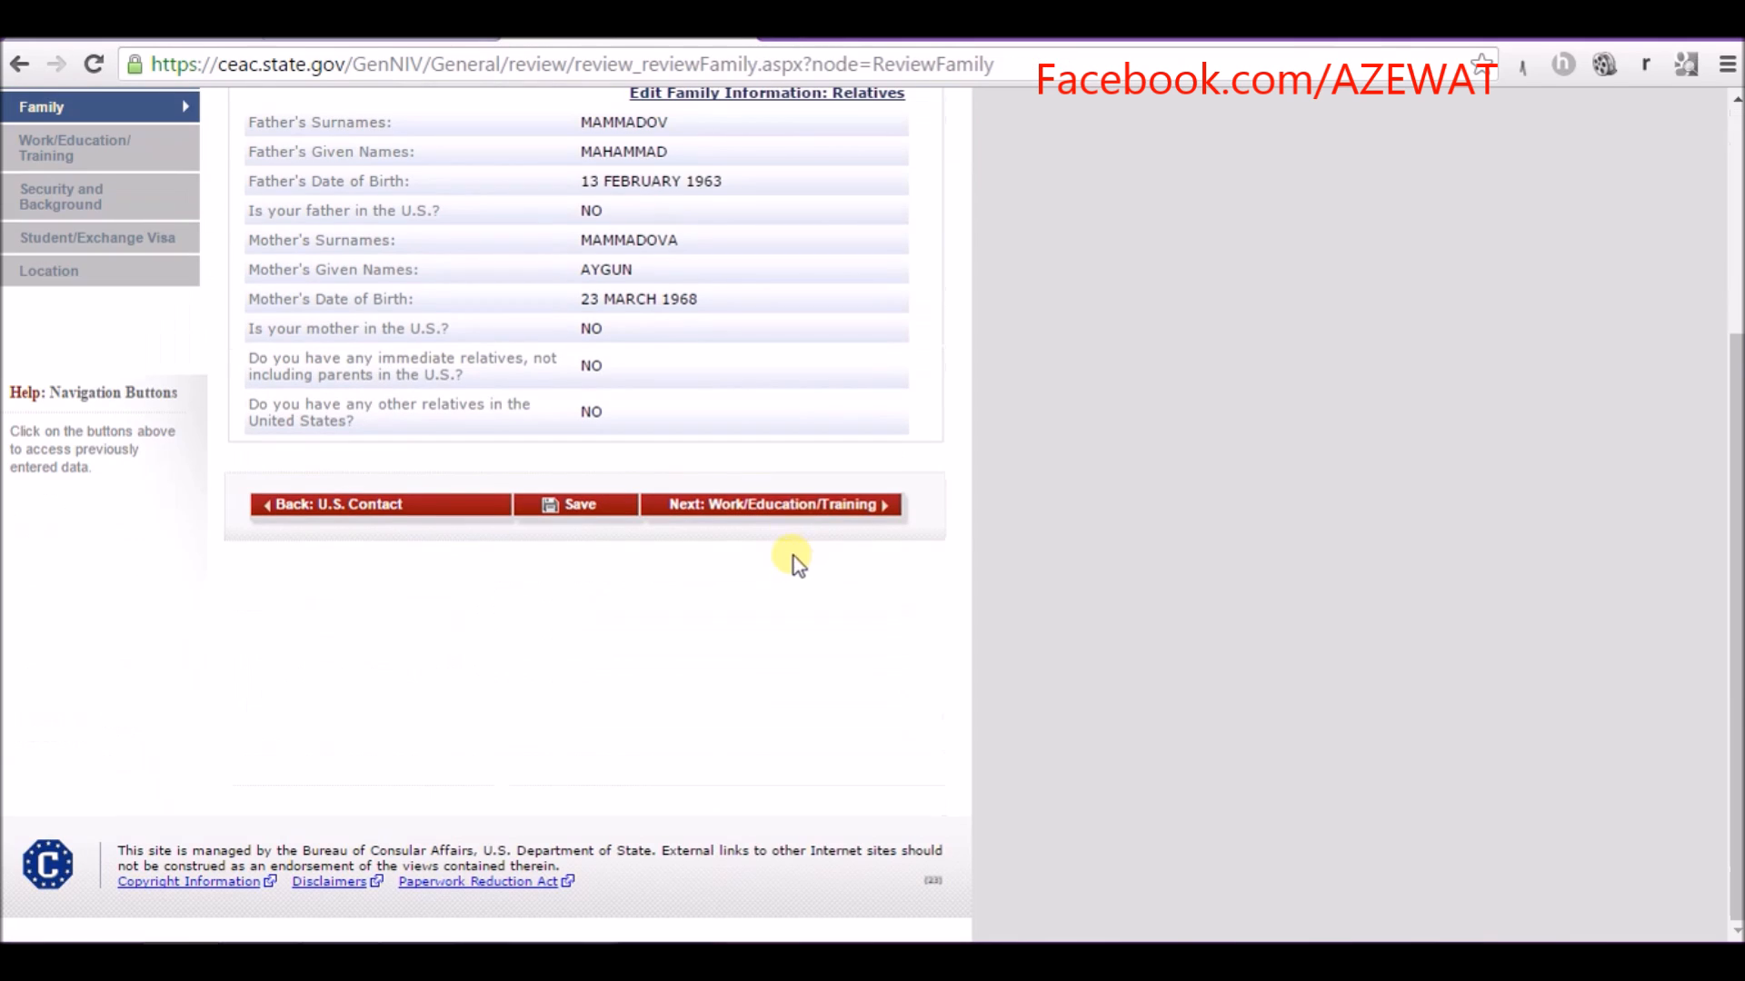
left_click(793, 515)
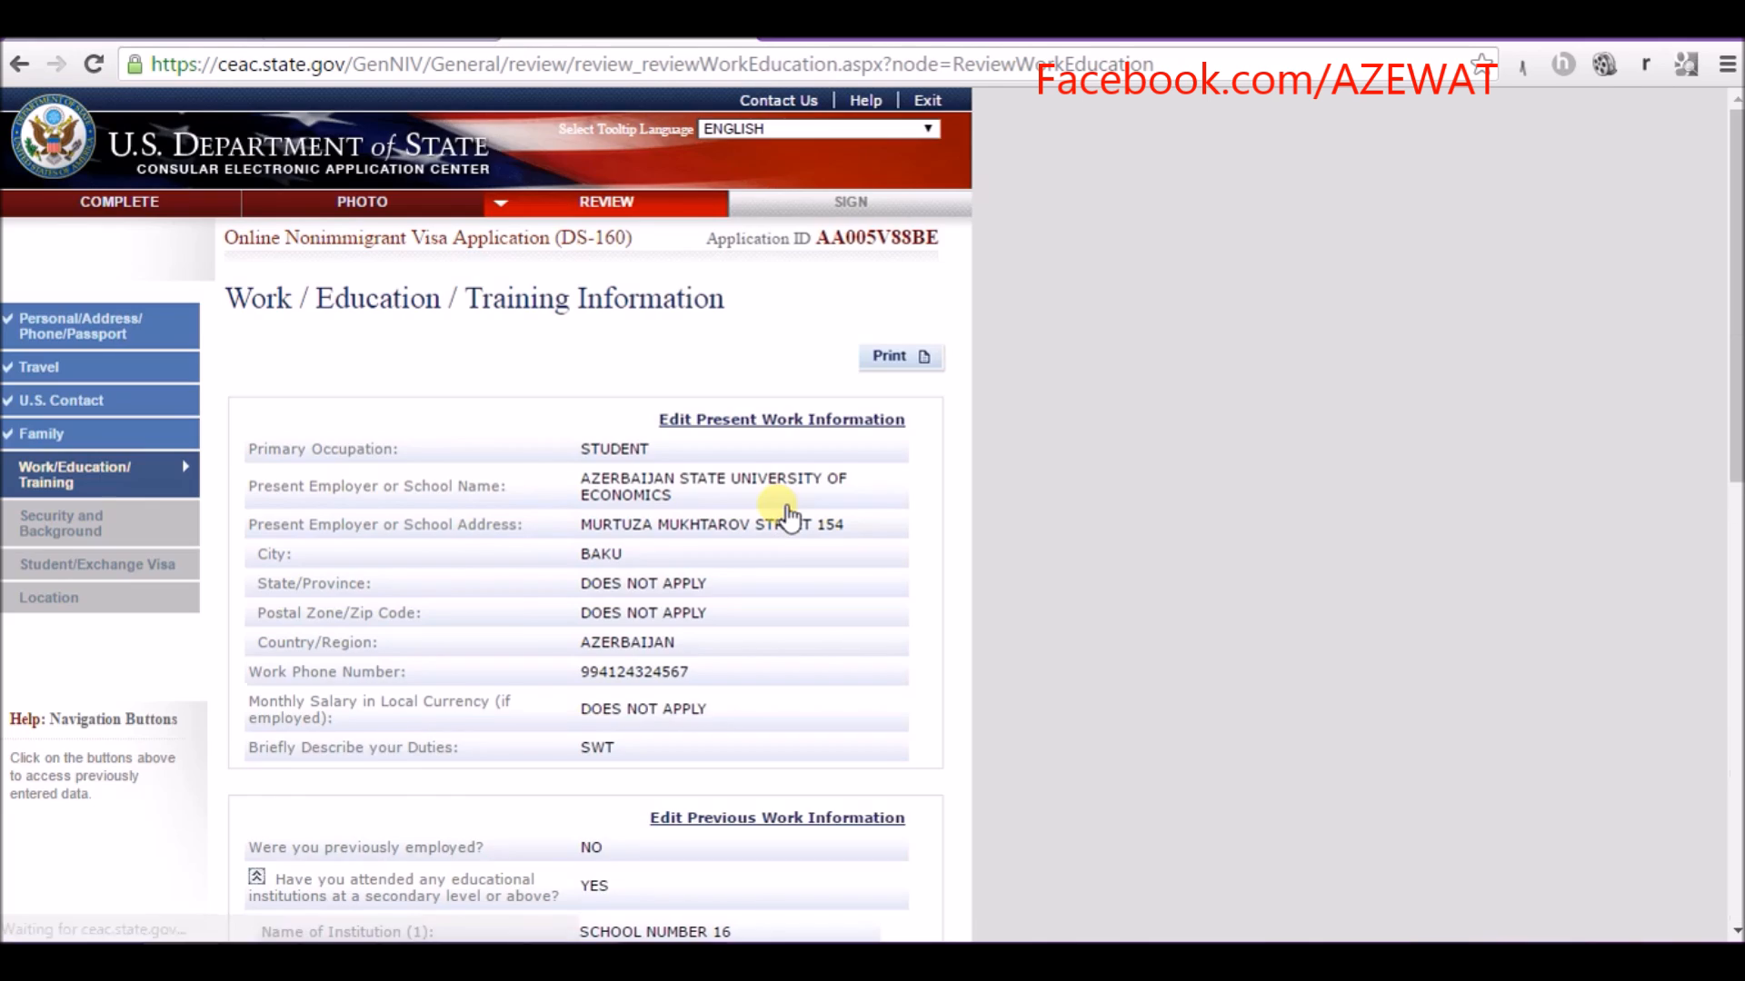
- Advance through the Work/Education/Training, Security and Background, Student/Exchange Visa and Location reviews to the Sign and Submit page
scroll(777, 564, "down", 5)
left_click(789, 727)
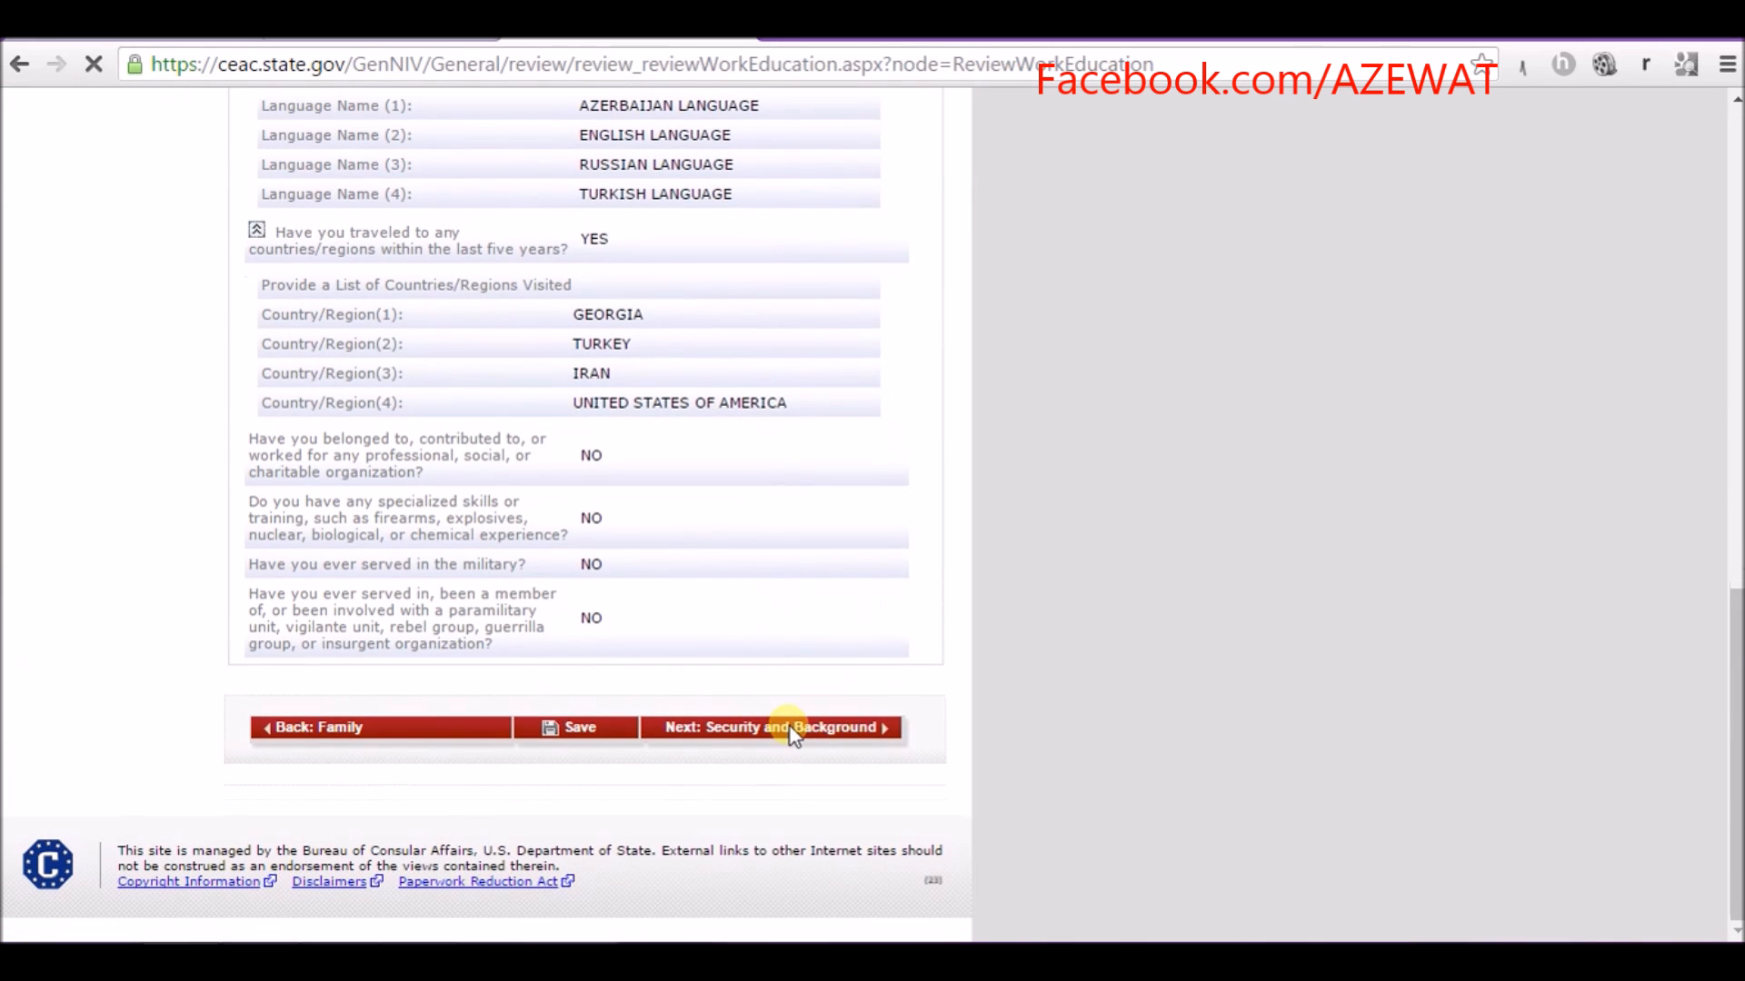
scroll(722, 286, "down", 10)
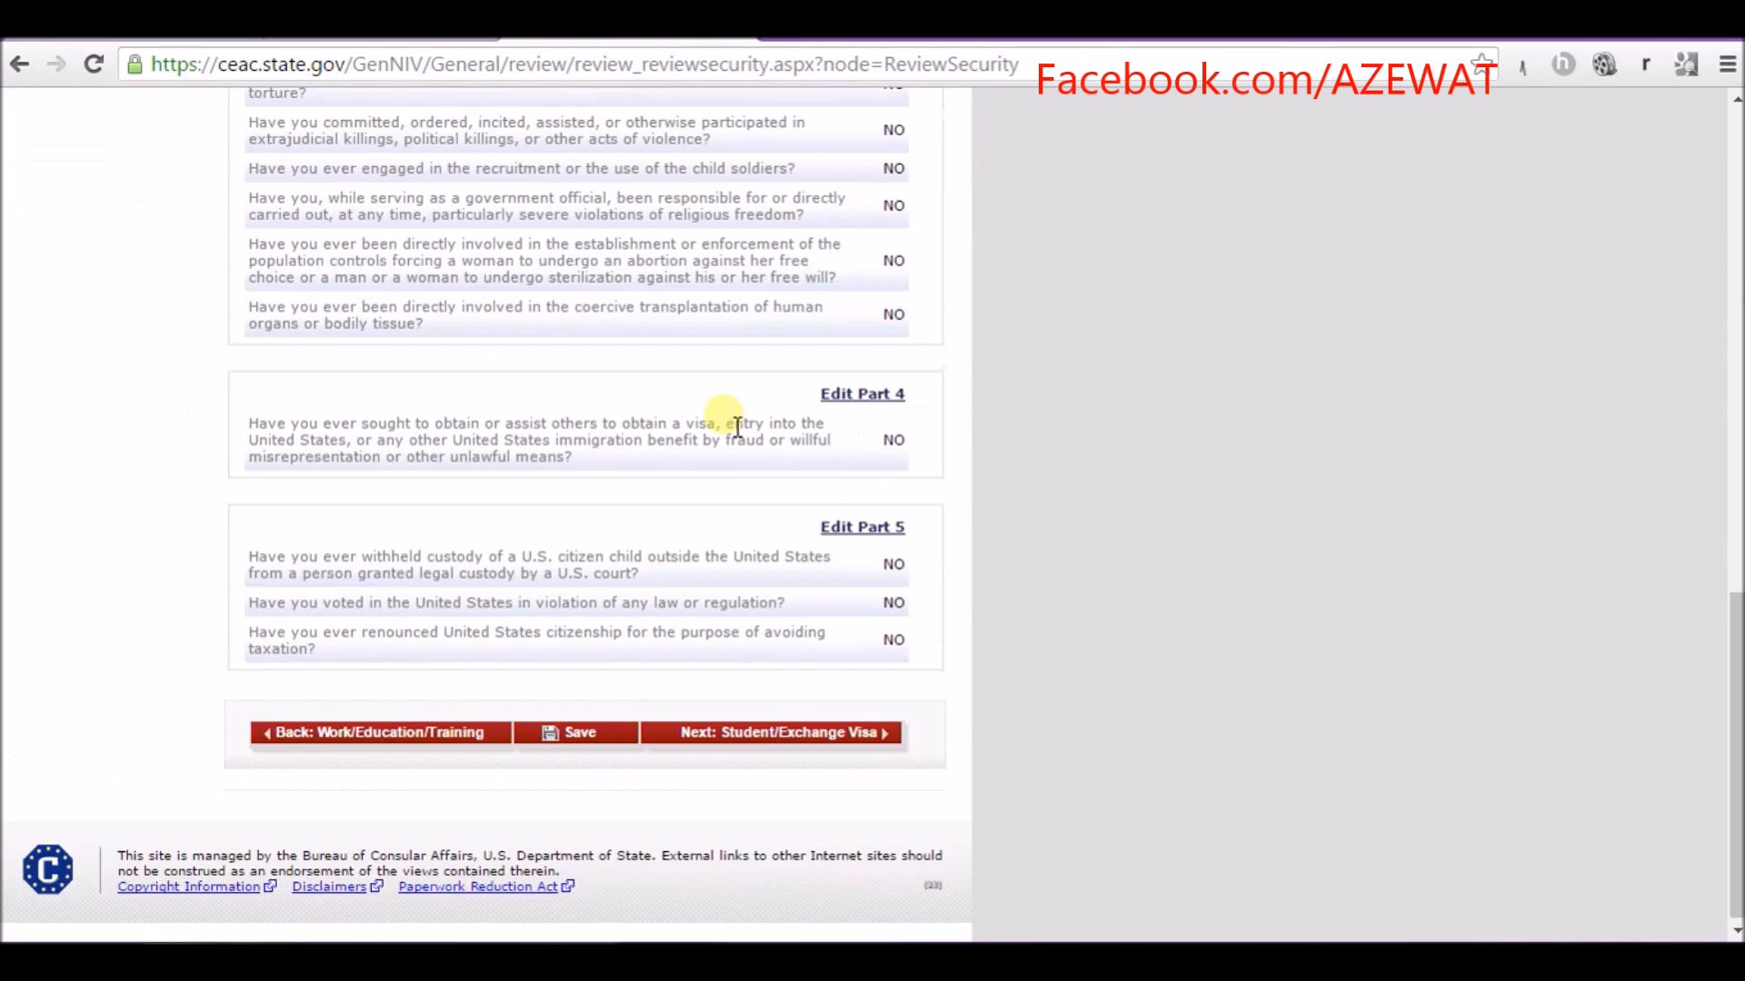
left_click(796, 727)
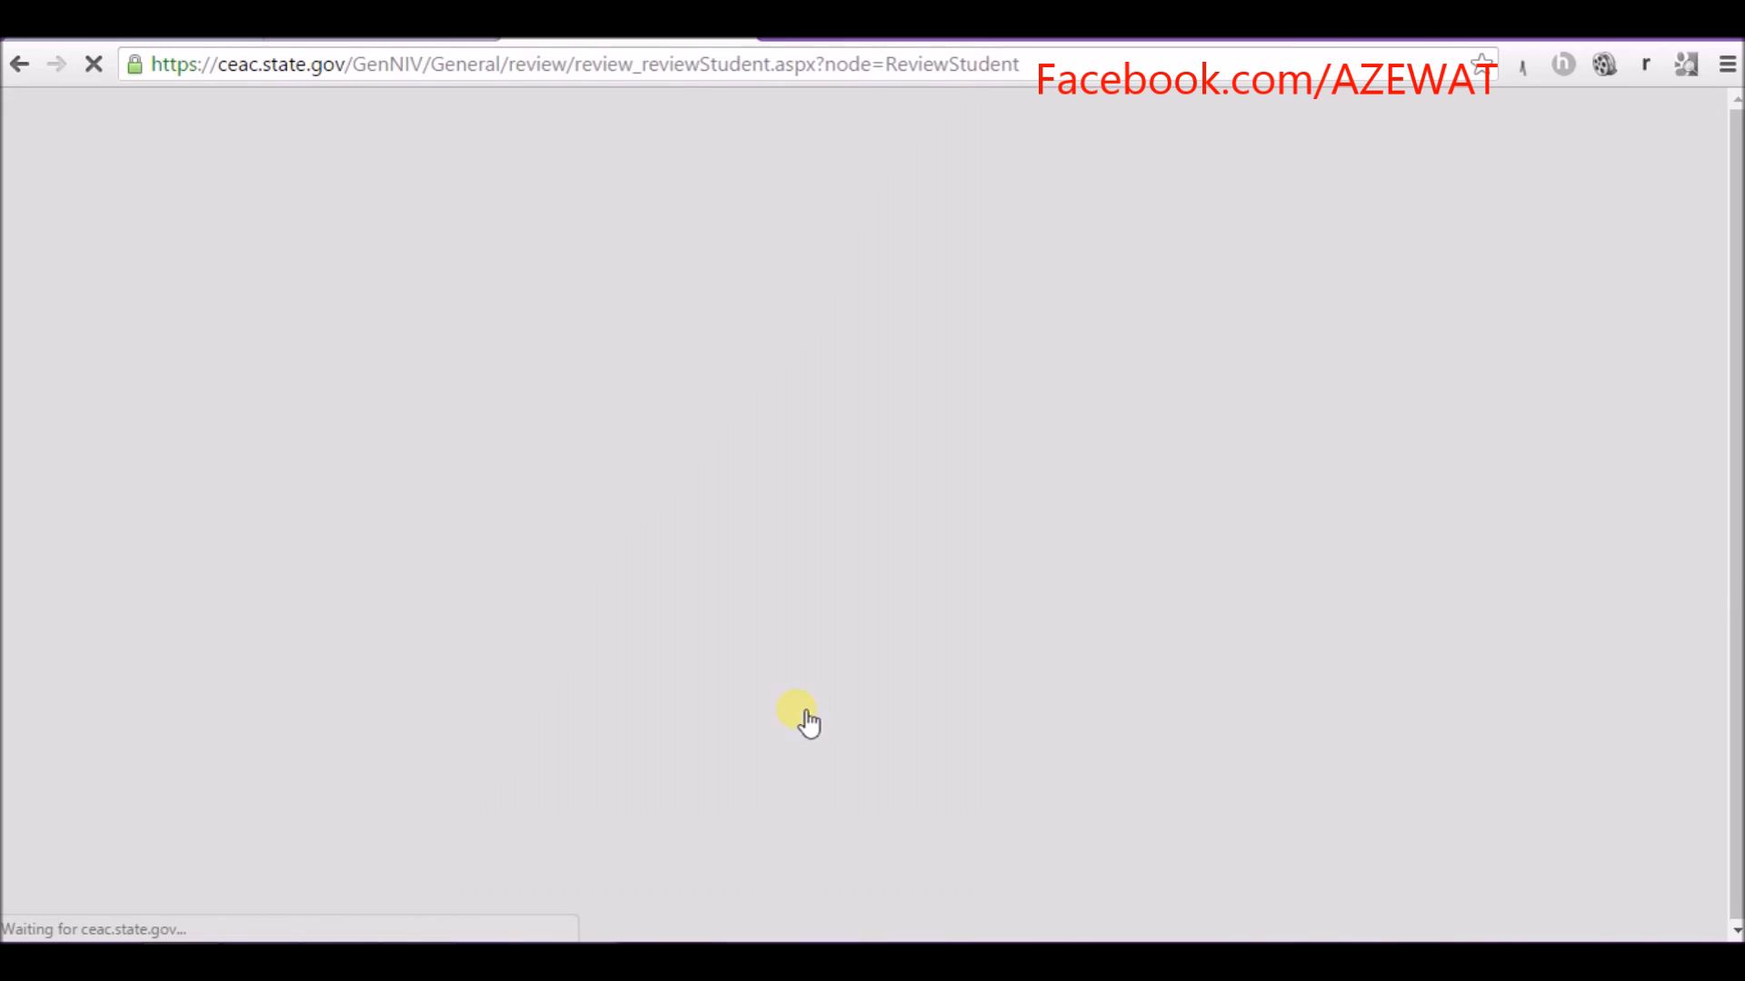
scroll(750, 540, "down", 10)
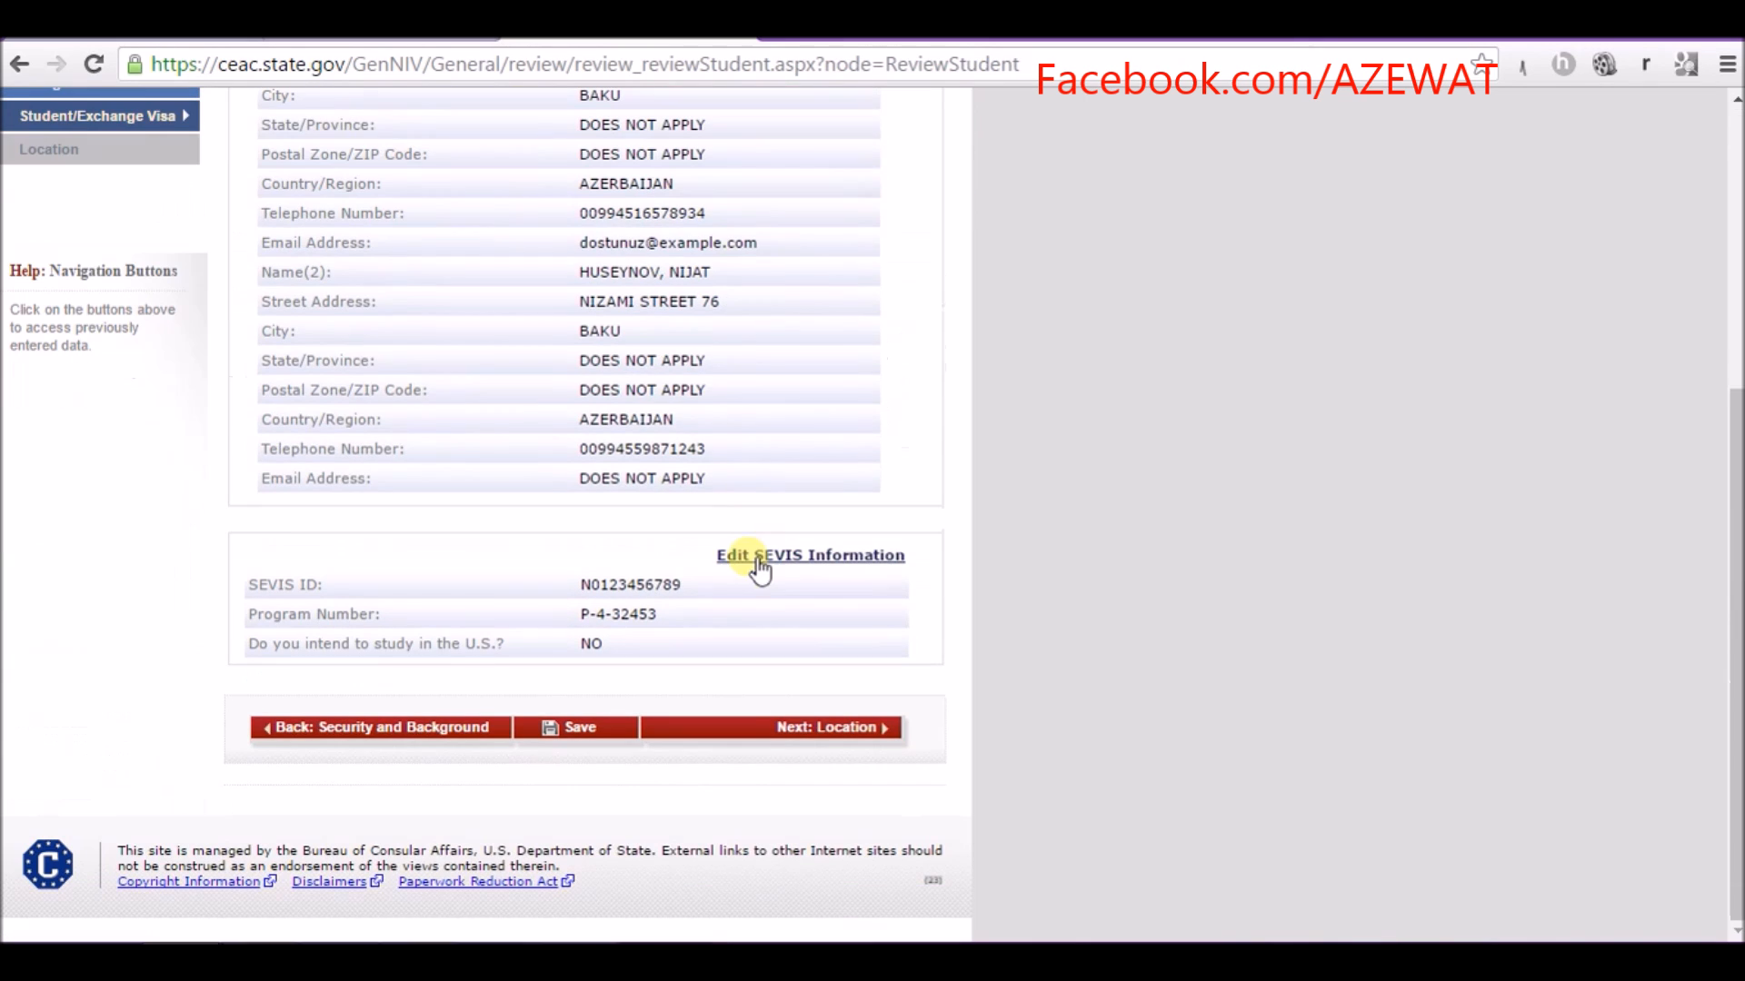
left_click(809, 732)
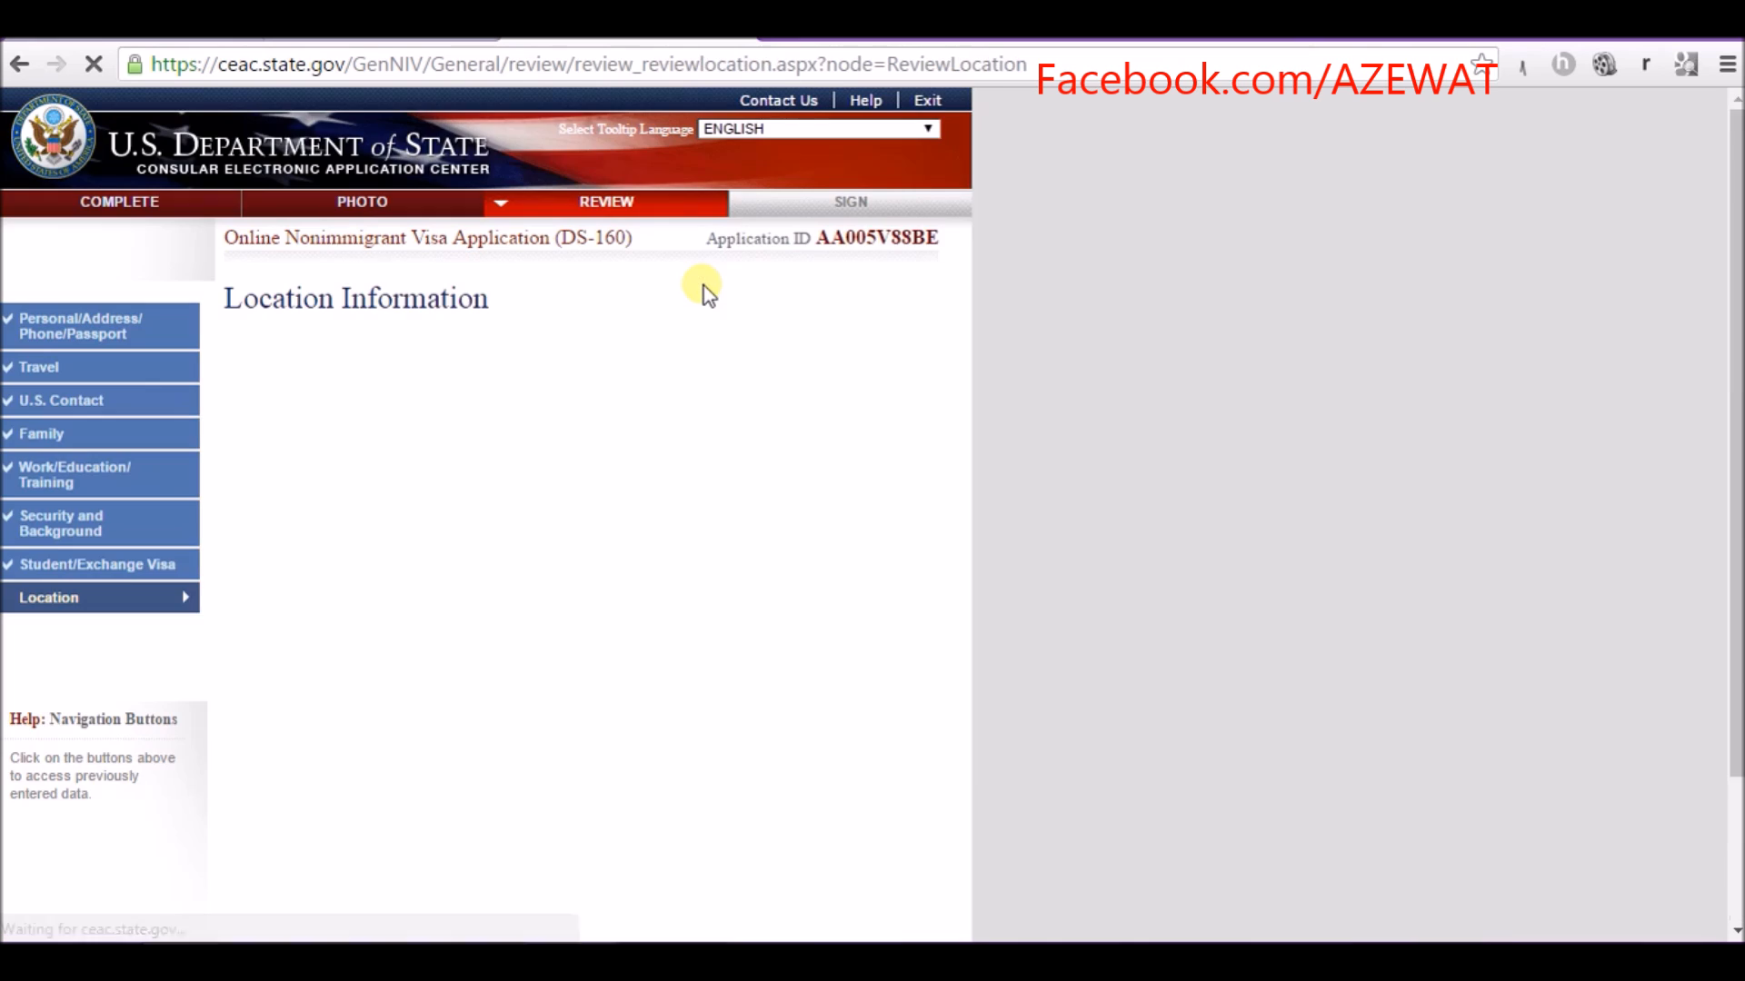
scroll(704, 286, "down", 4)
left_click(751, 343)
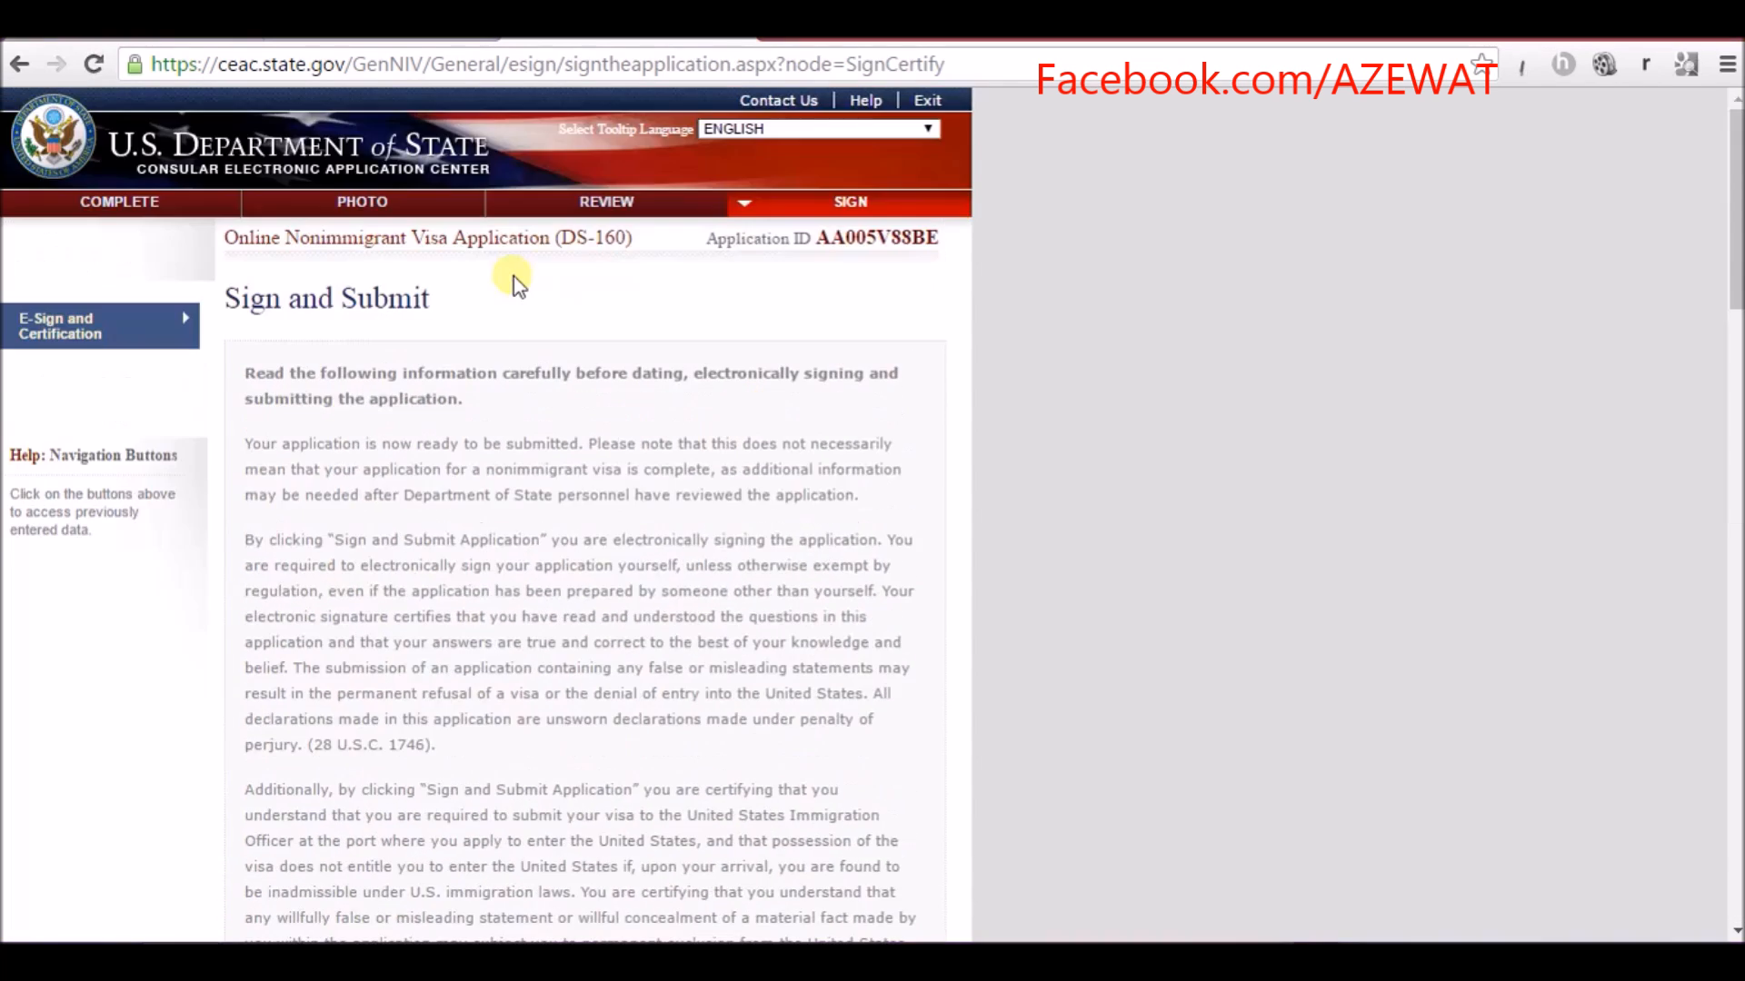
- Open the William Wilberforce Trafficking Victims Protection Reauthorization Act pamphlet, return to the application, and certify having viewed and read it
scroll(396, 268, "down", 7)
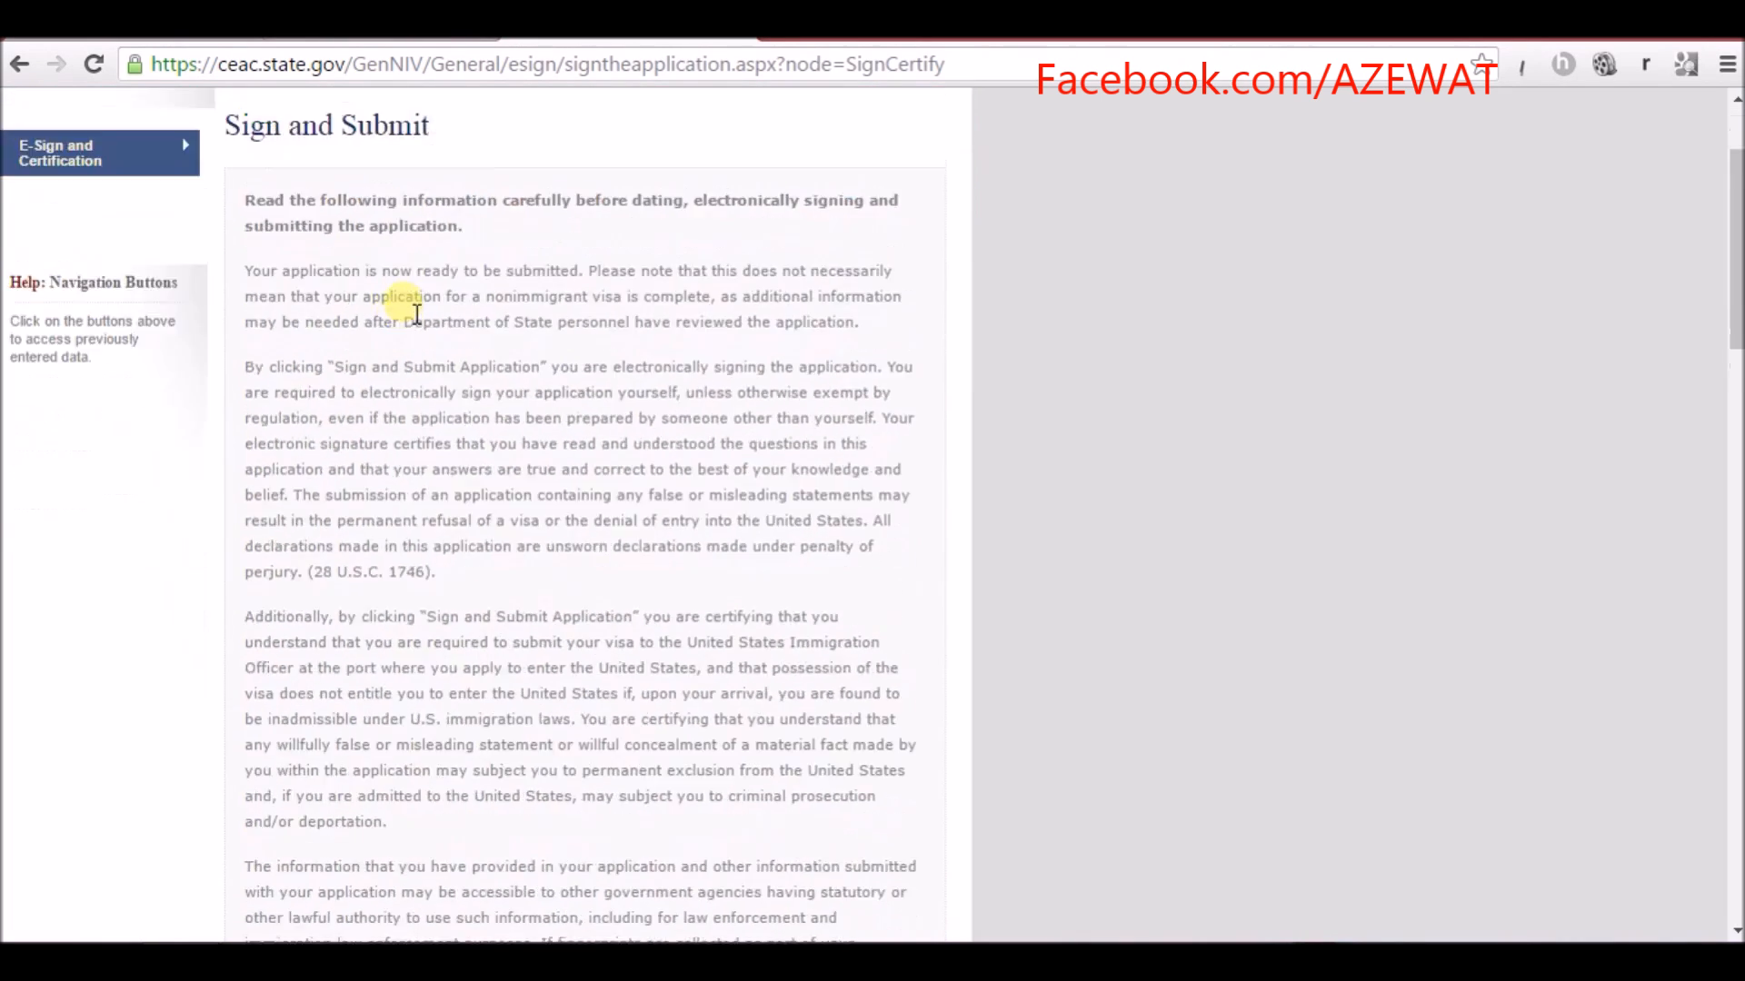
scroll(450, 277, "down", 3)
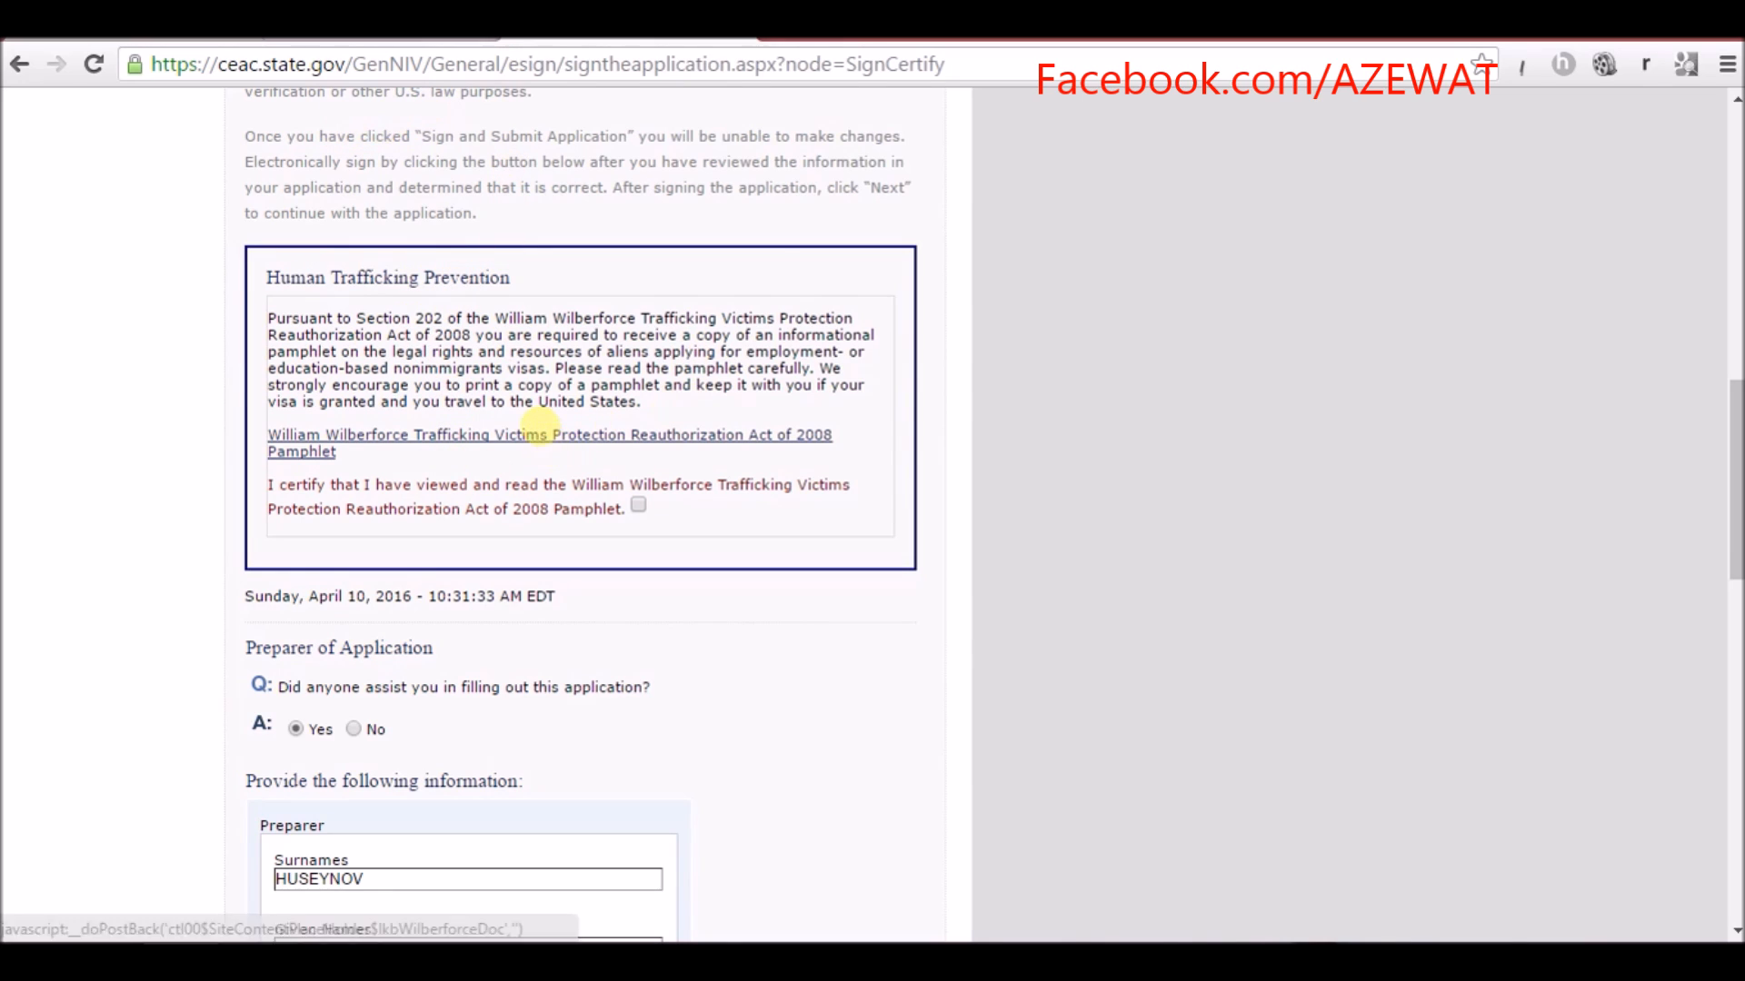
left_click(536, 435)
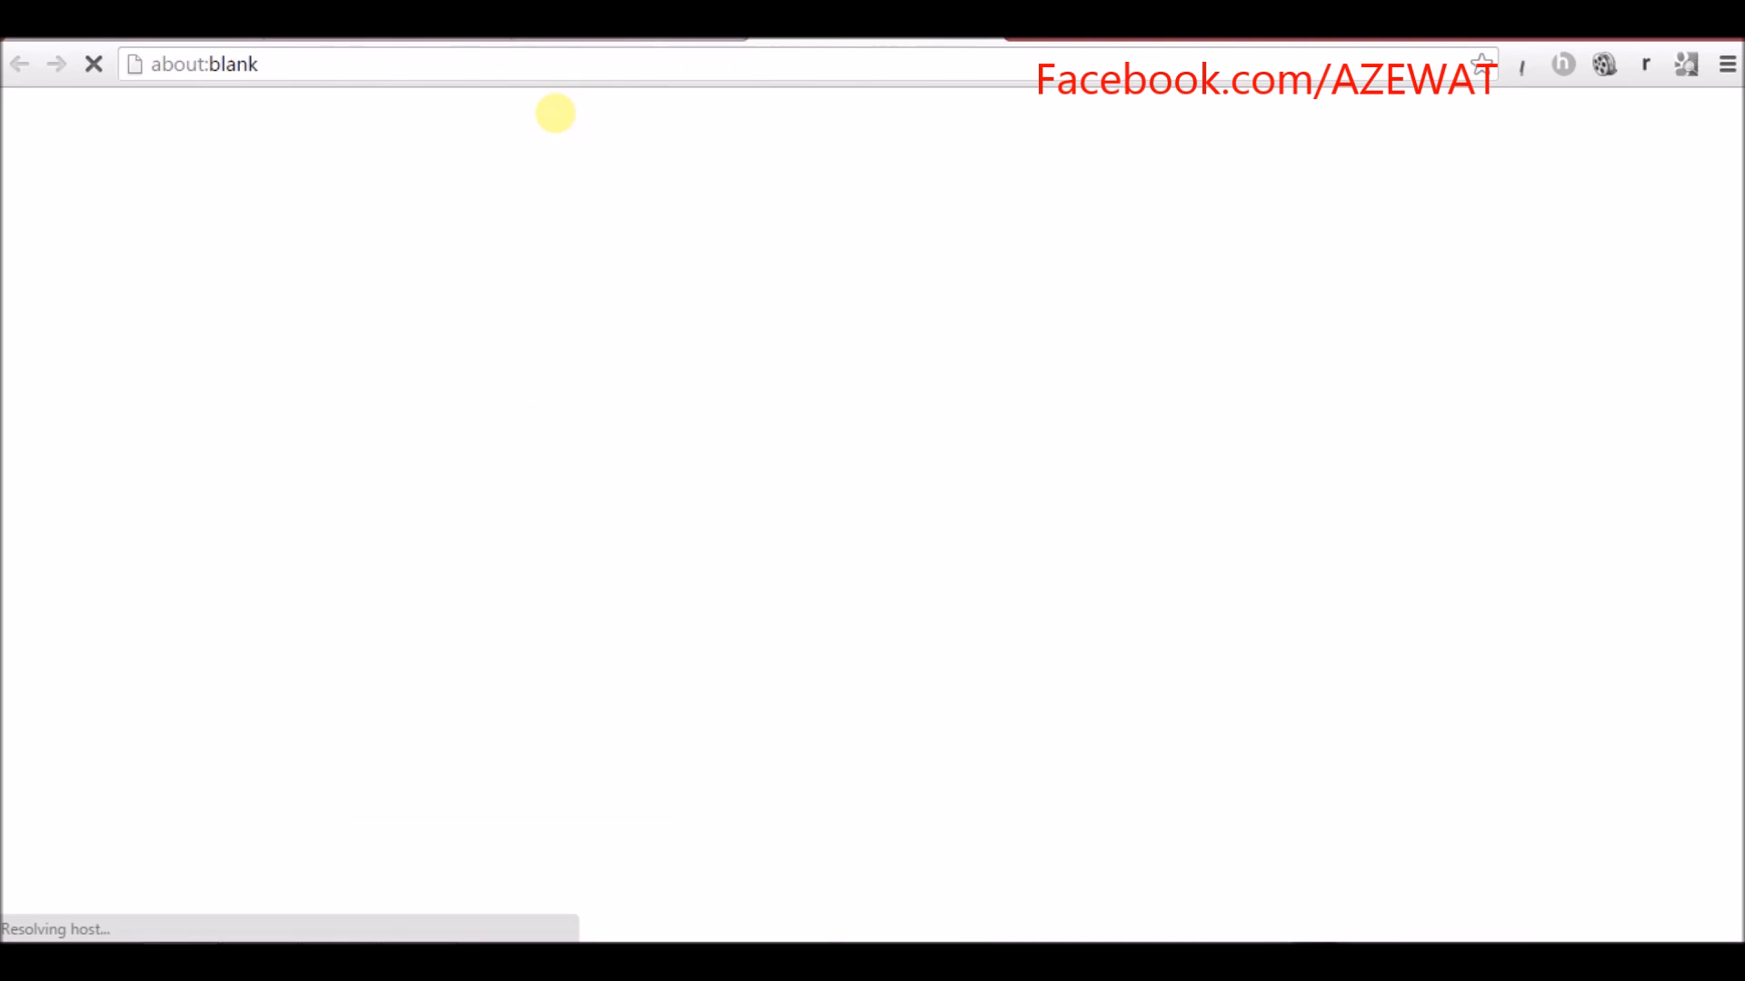
scroll(564, 345, "down", 15)
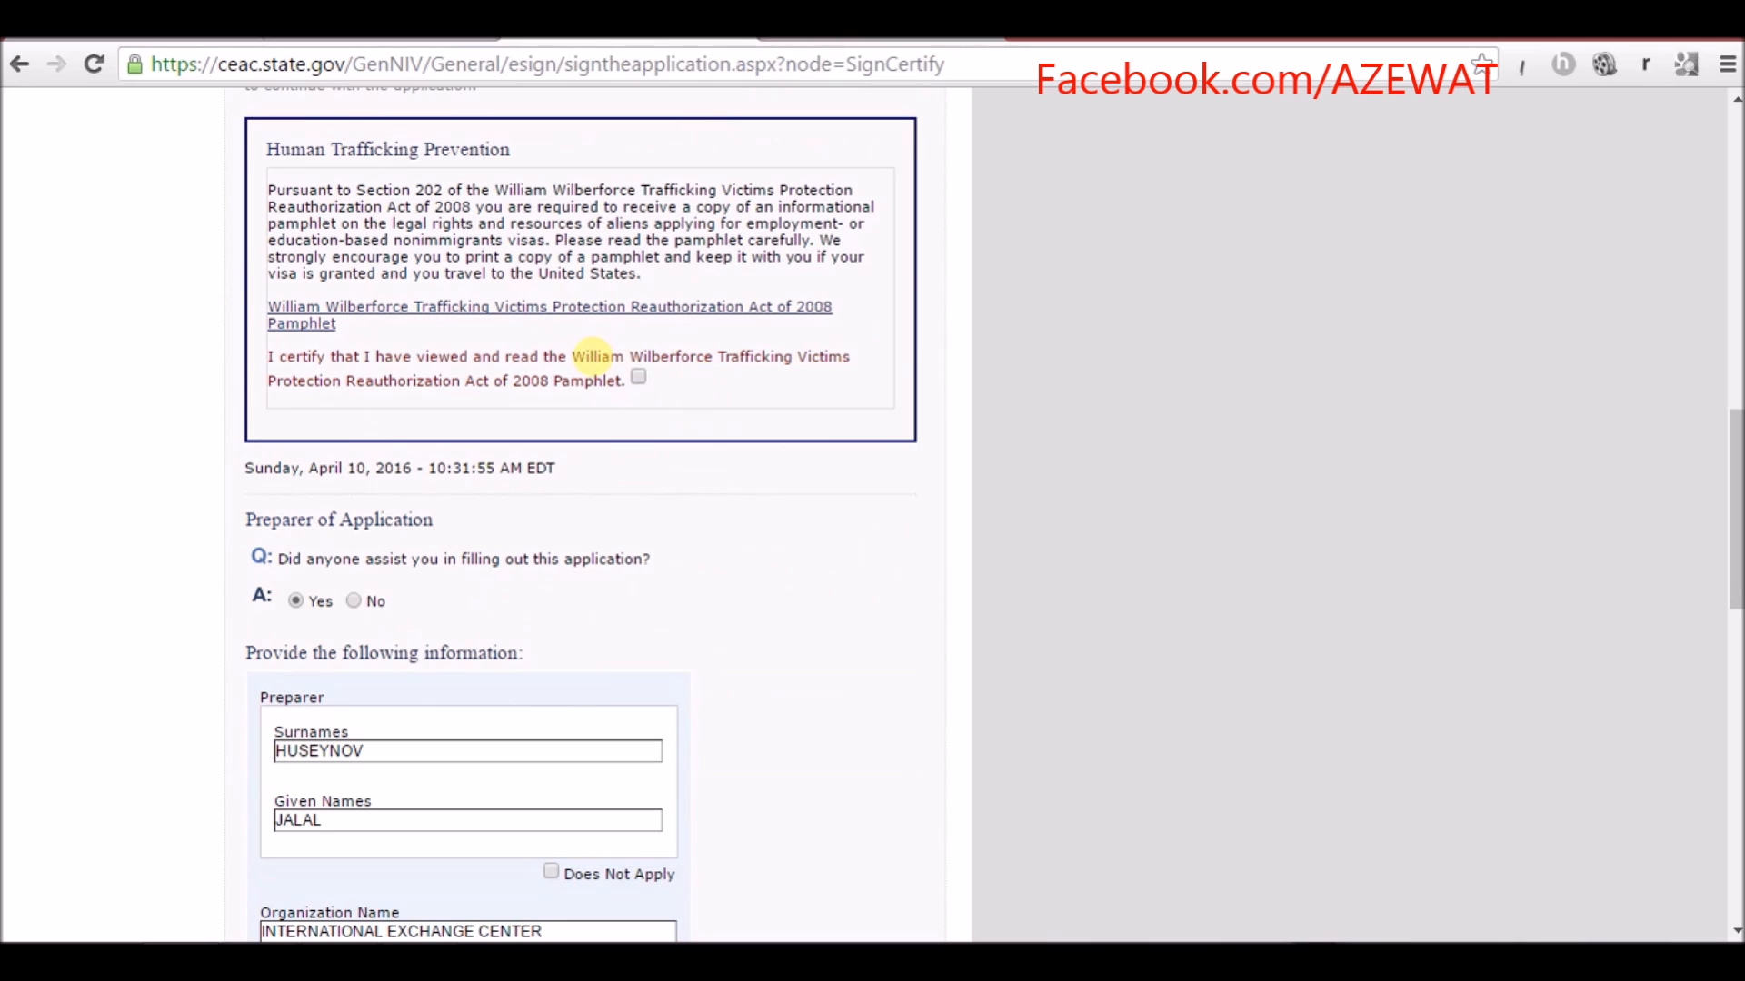
left_click(691, 307)
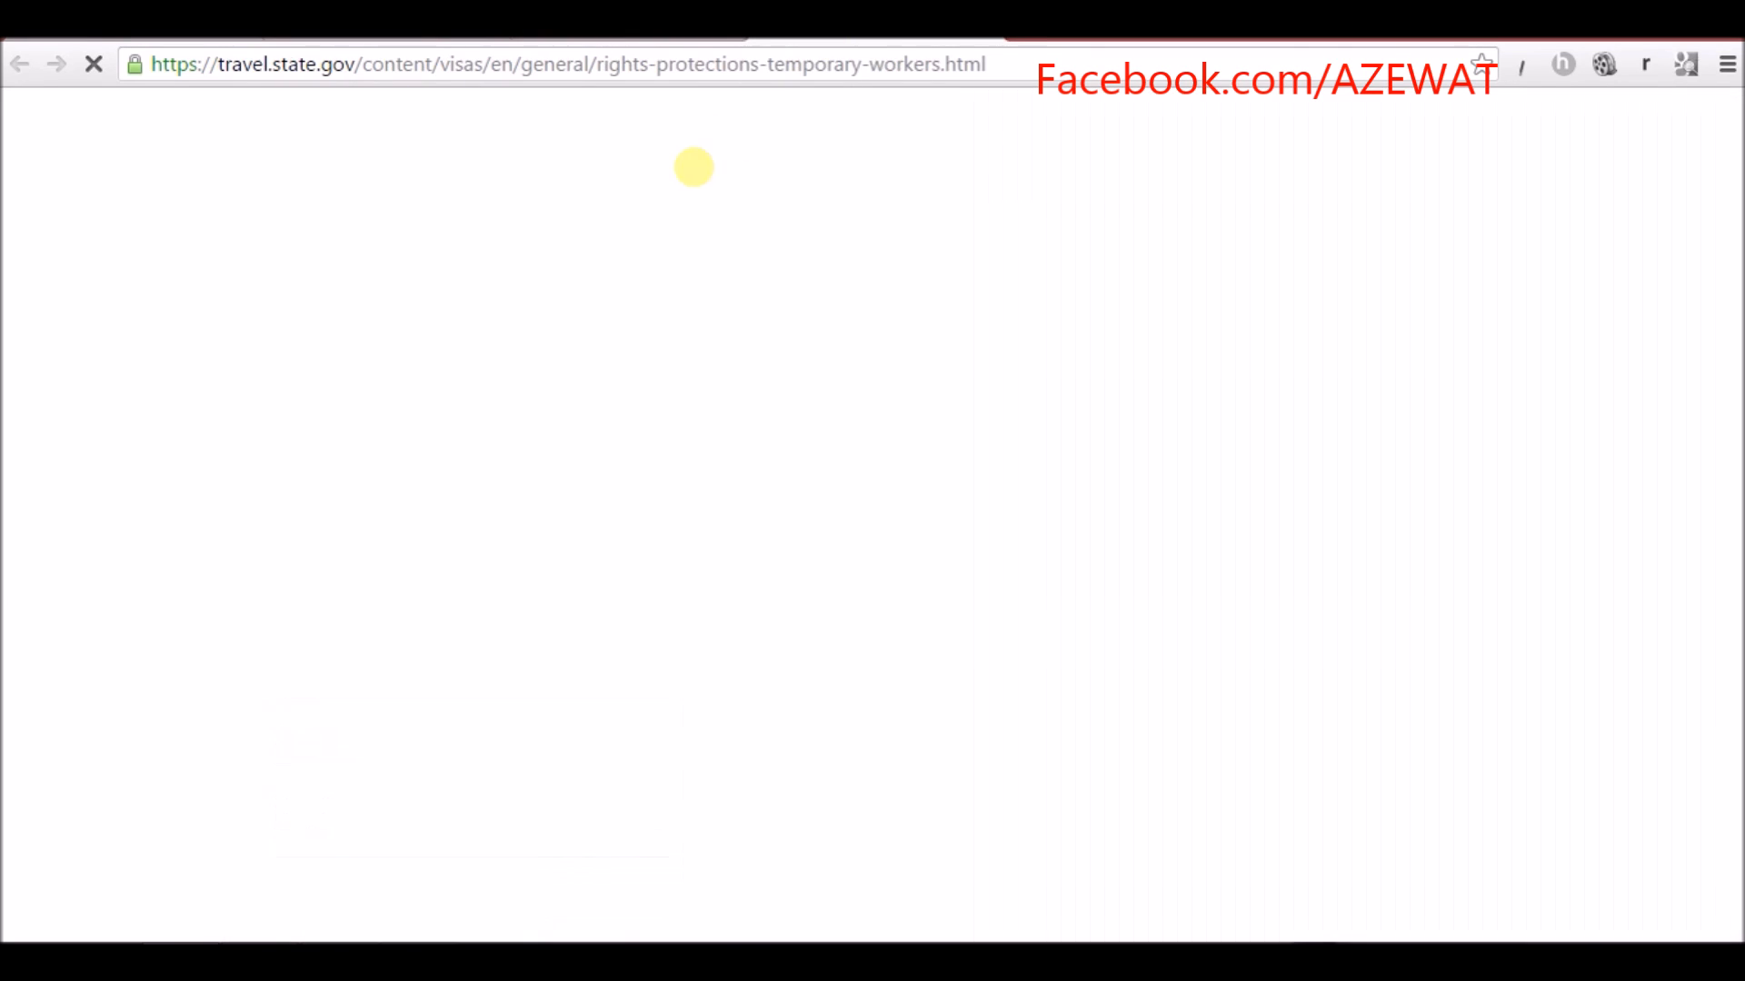
left_click(699, 38)
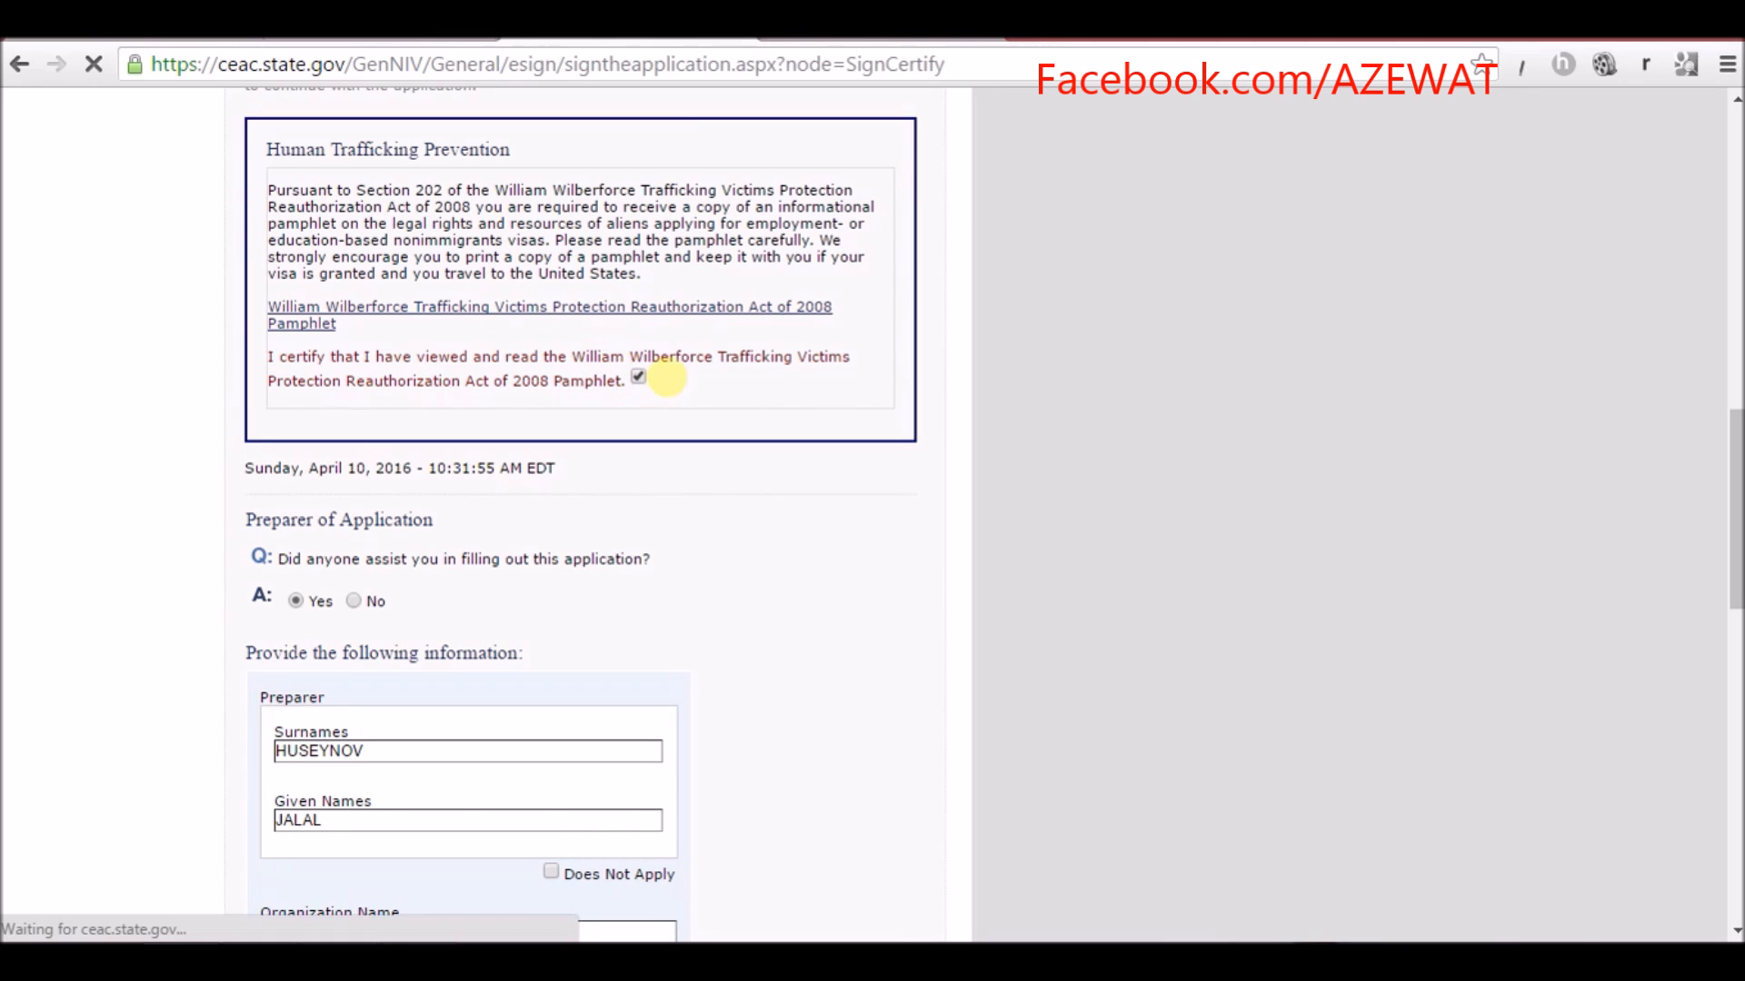
- Examine the Preparer of Application section, including the assistance answer and the preparer's surname and given name
scroll(664, 391, "down", 15)
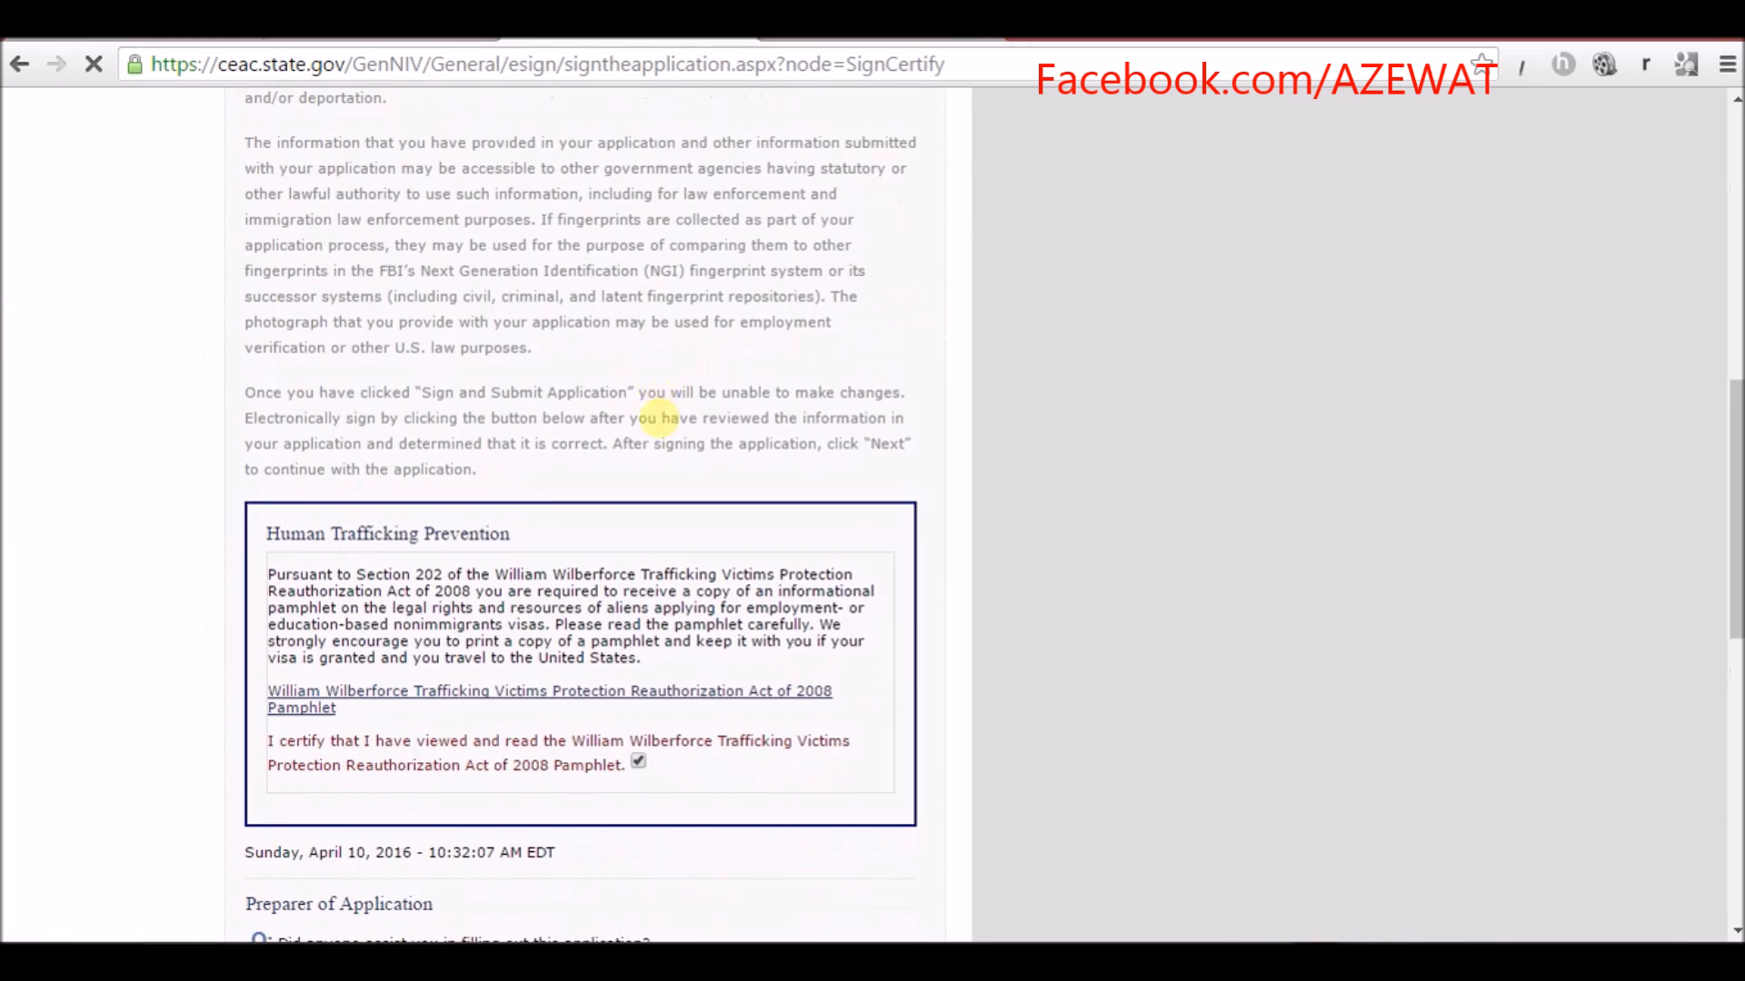
scroll(656, 409, "up", 3)
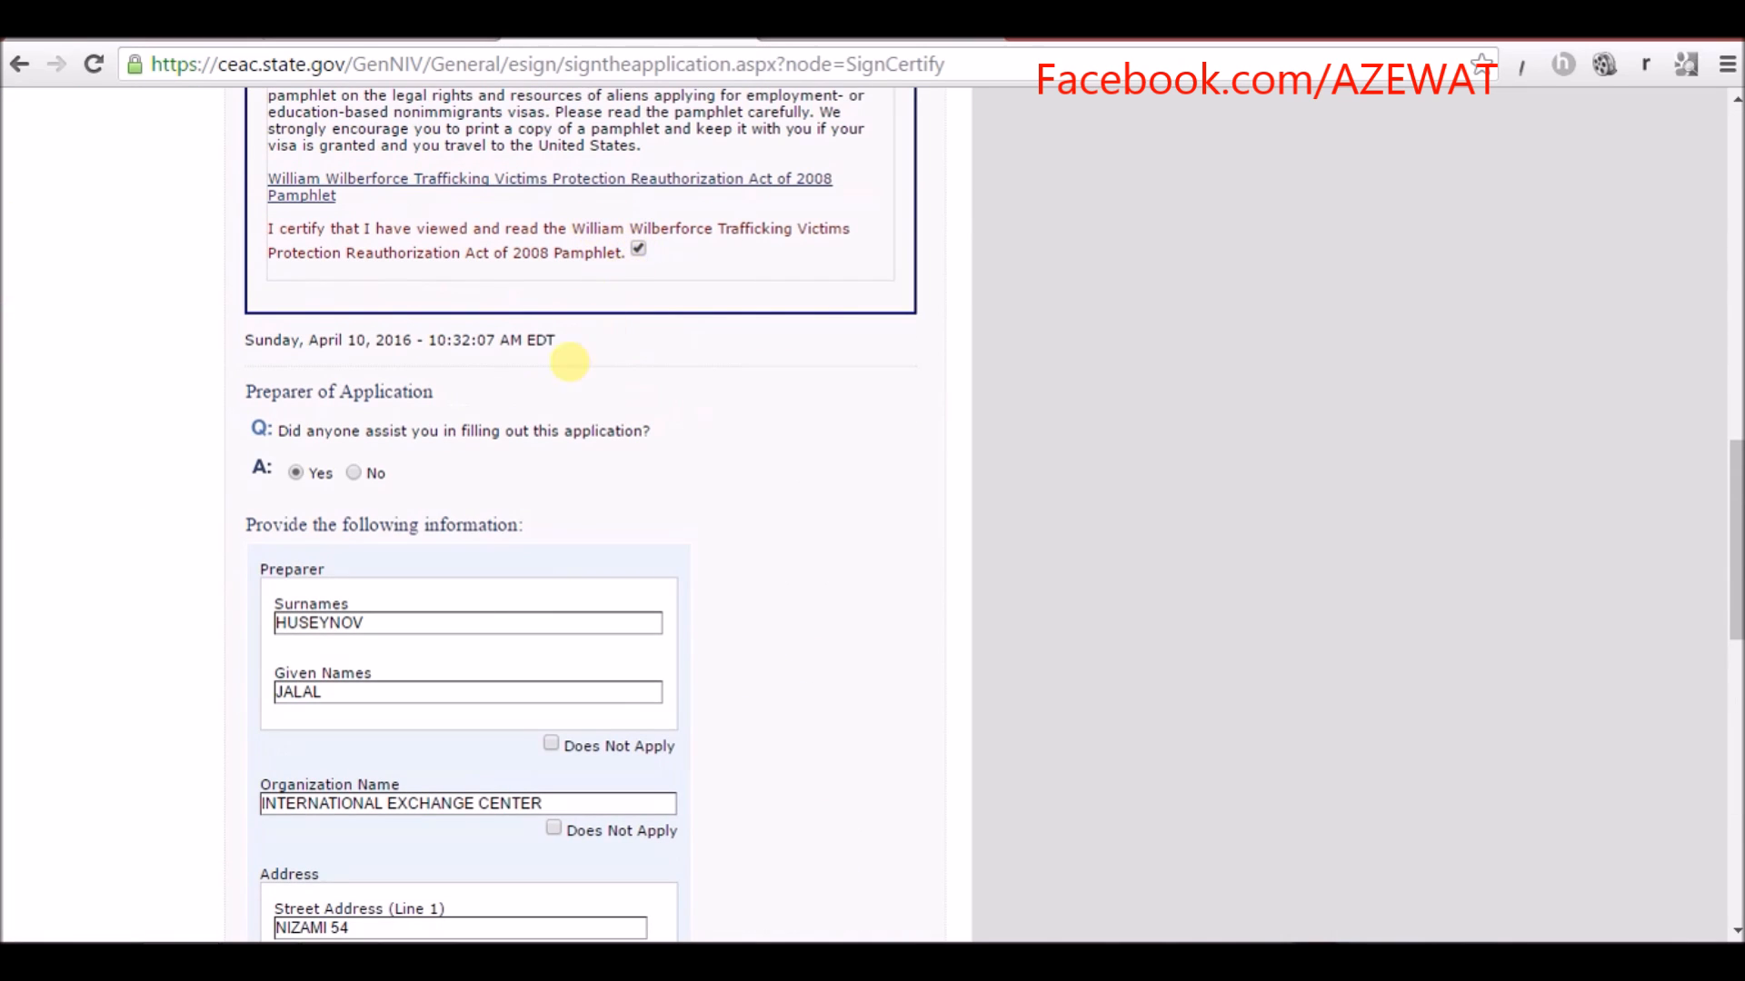
scroll(509, 381, "down", 2)
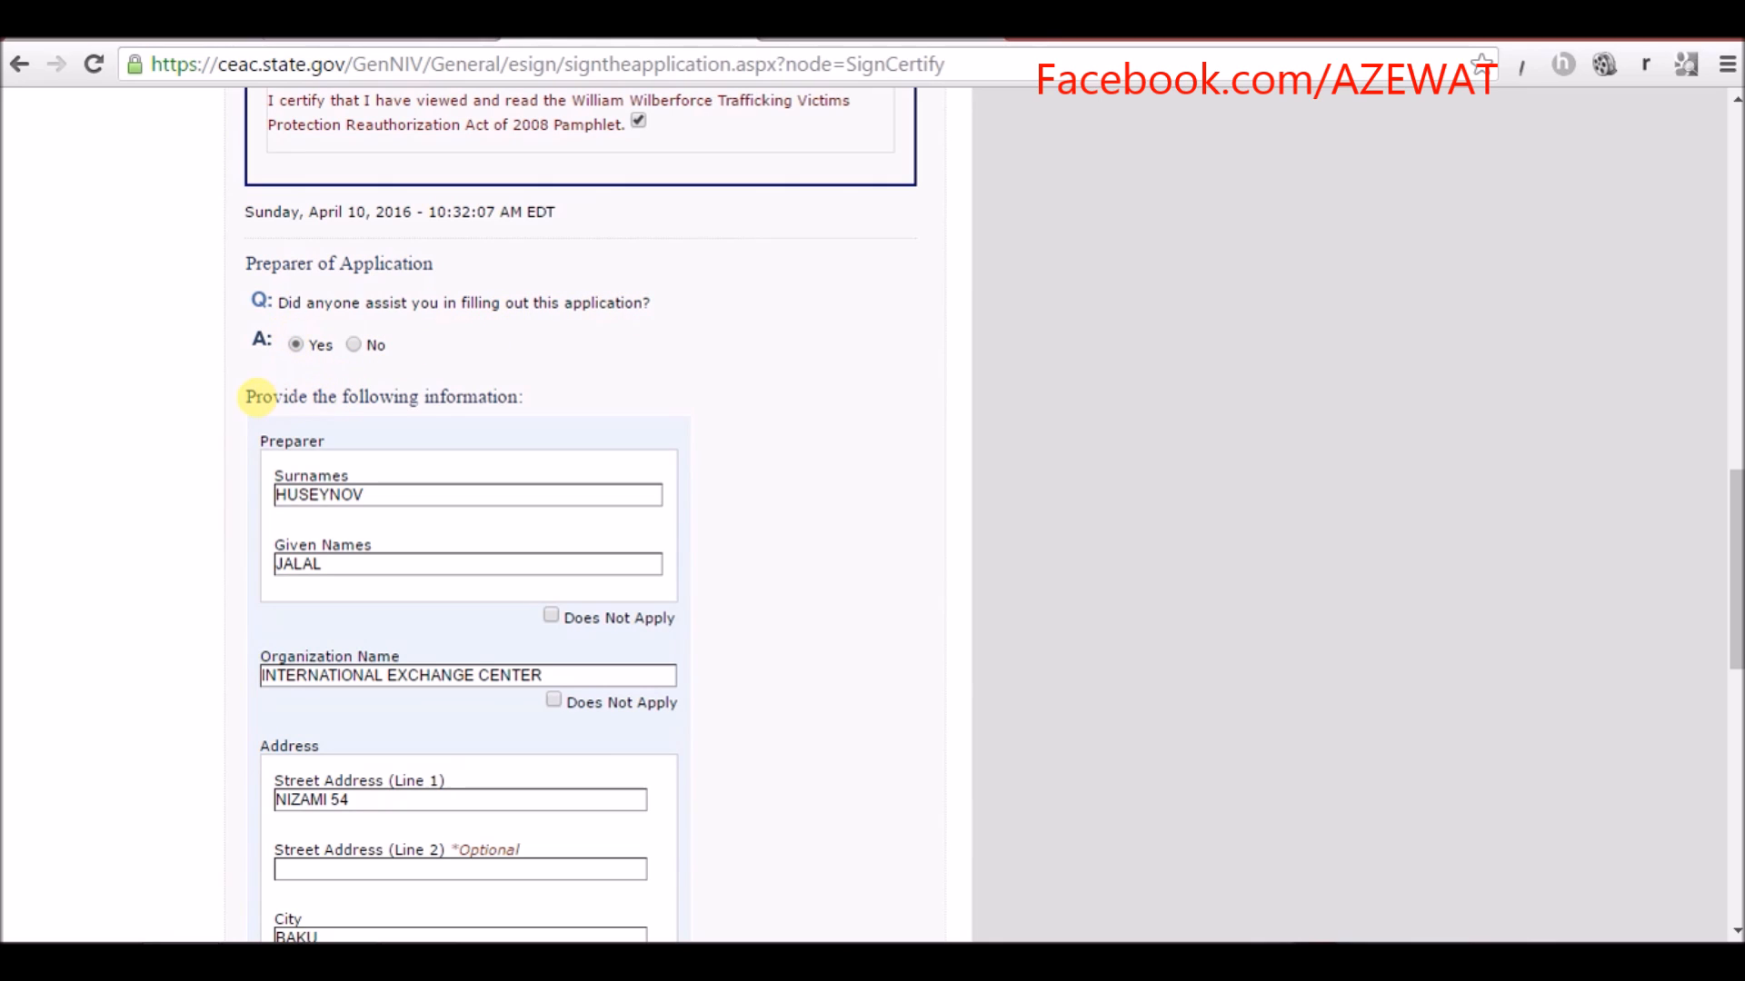
left_click_drag(262, 397, 499, 405)
left_click(487, 400)
scroll(342, 452, "down", 4)
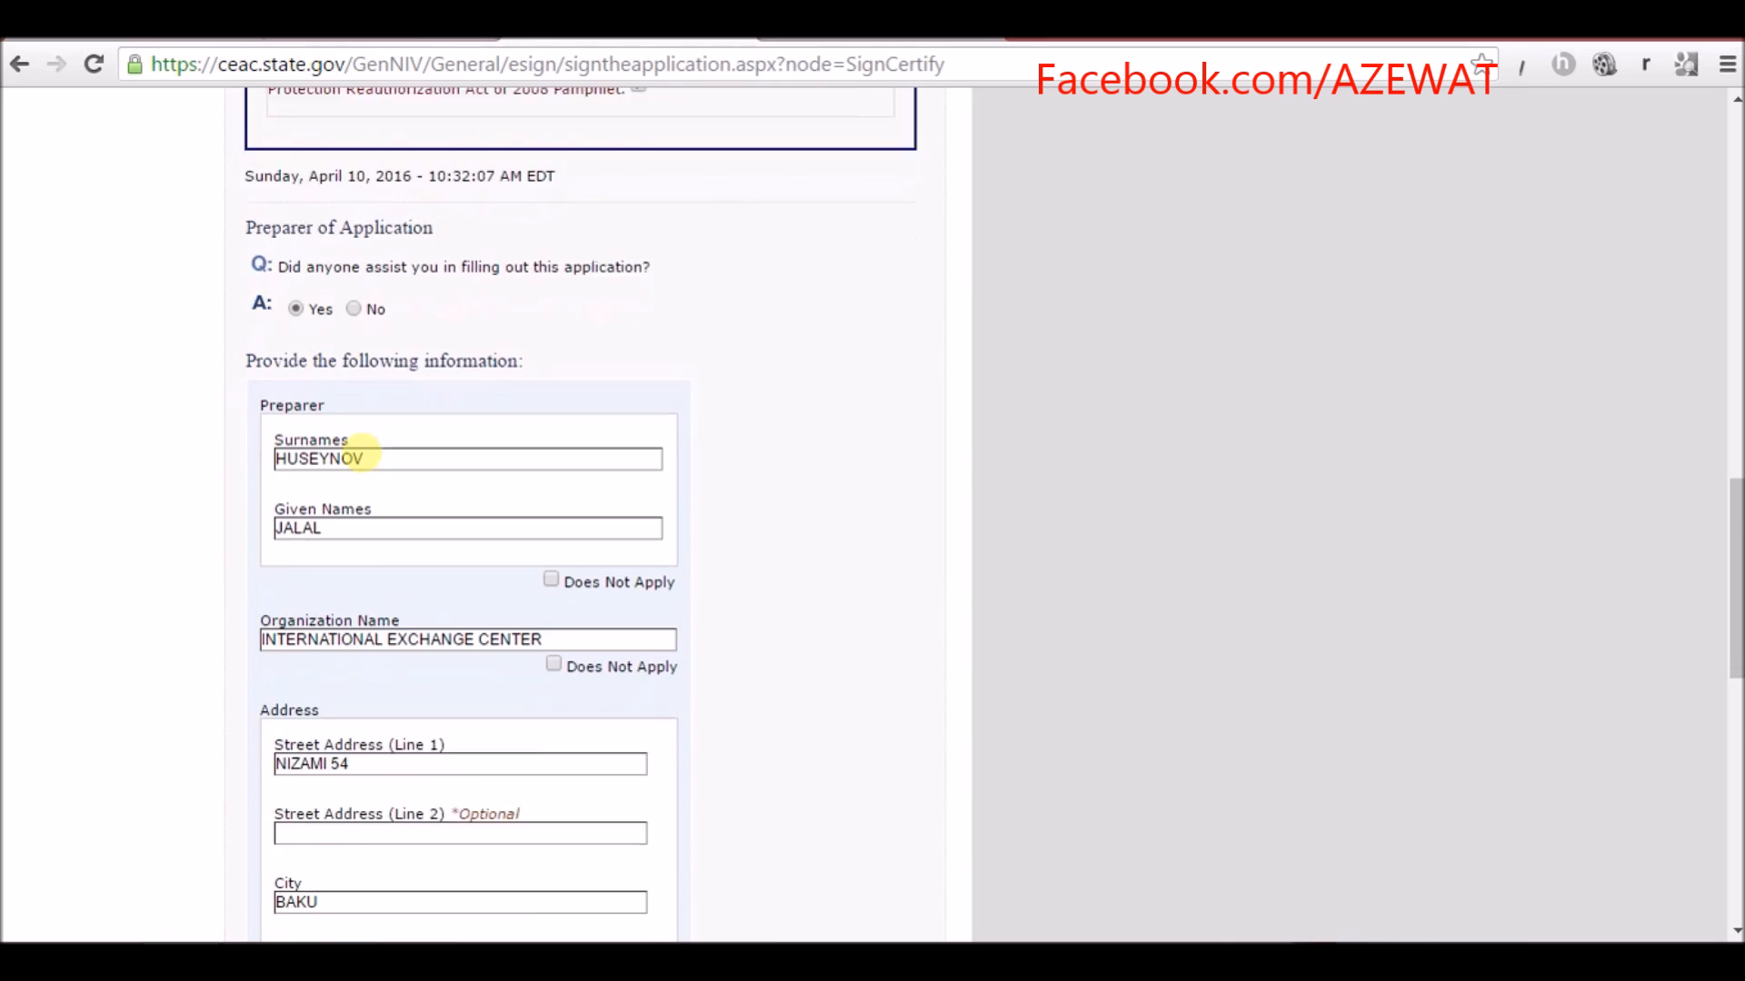
scroll(370, 294, "up", 3)
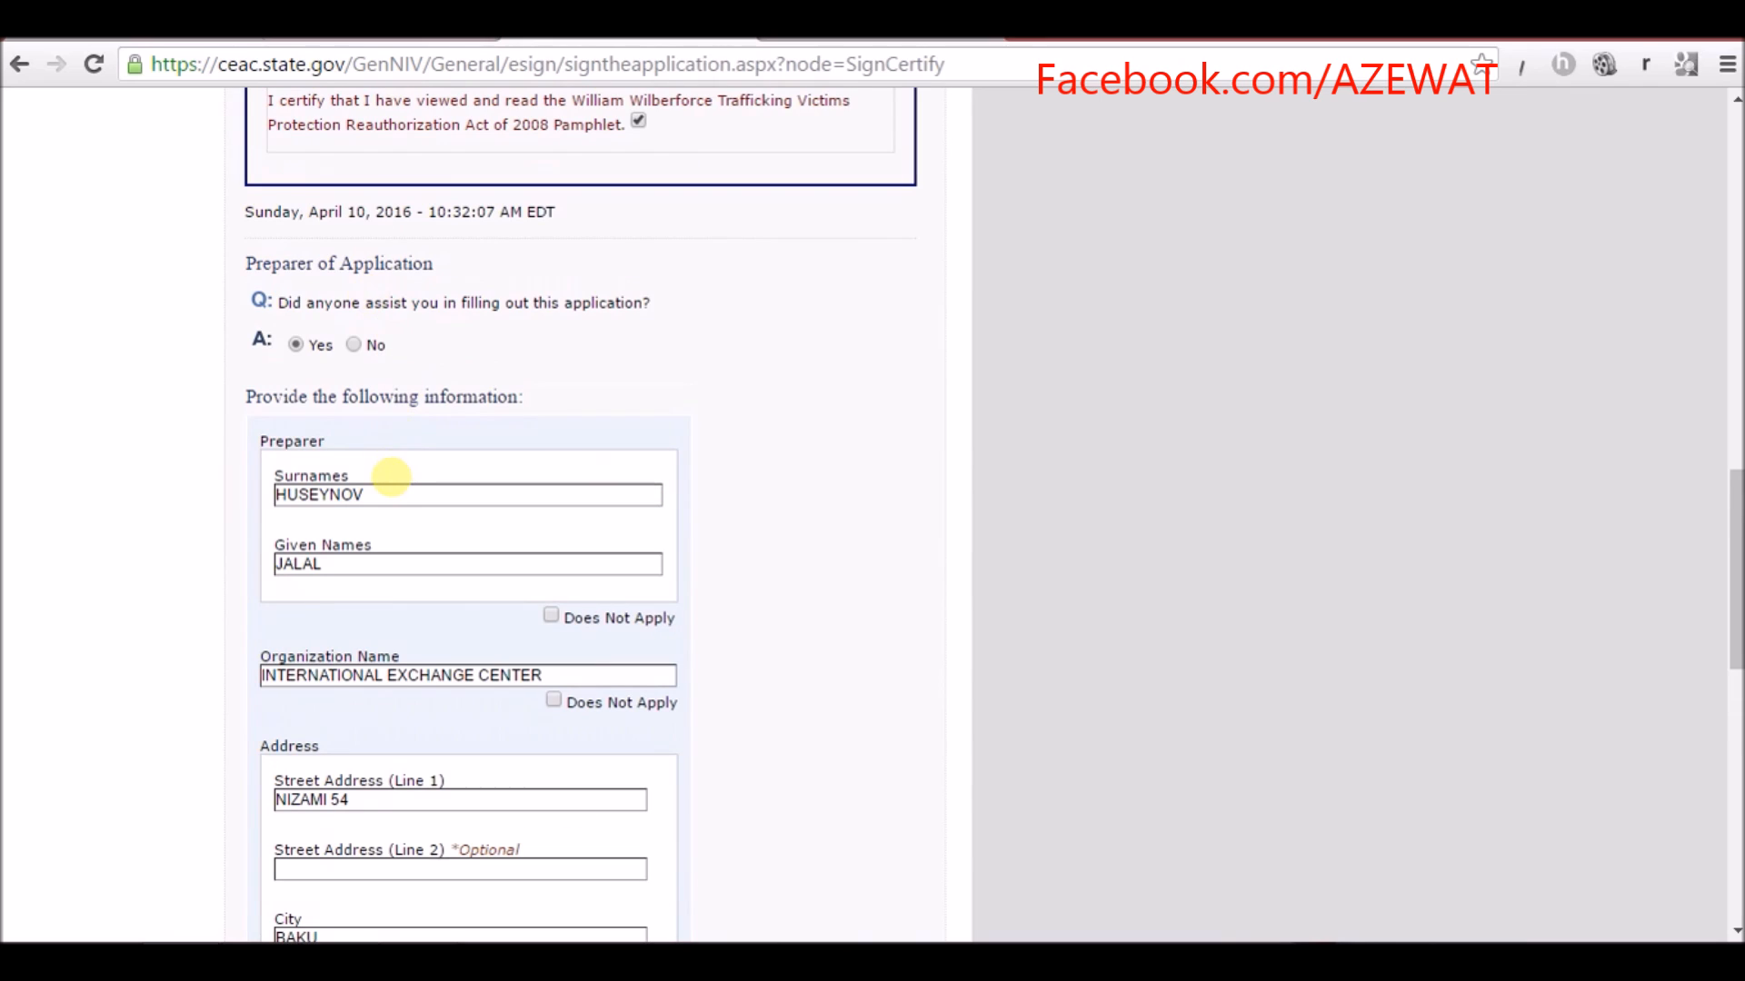
double_click(393, 492)
left_click(388, 564)
double_click(387, 564)
left_click(393, 549)
scroll(401, 502, "down", 1)
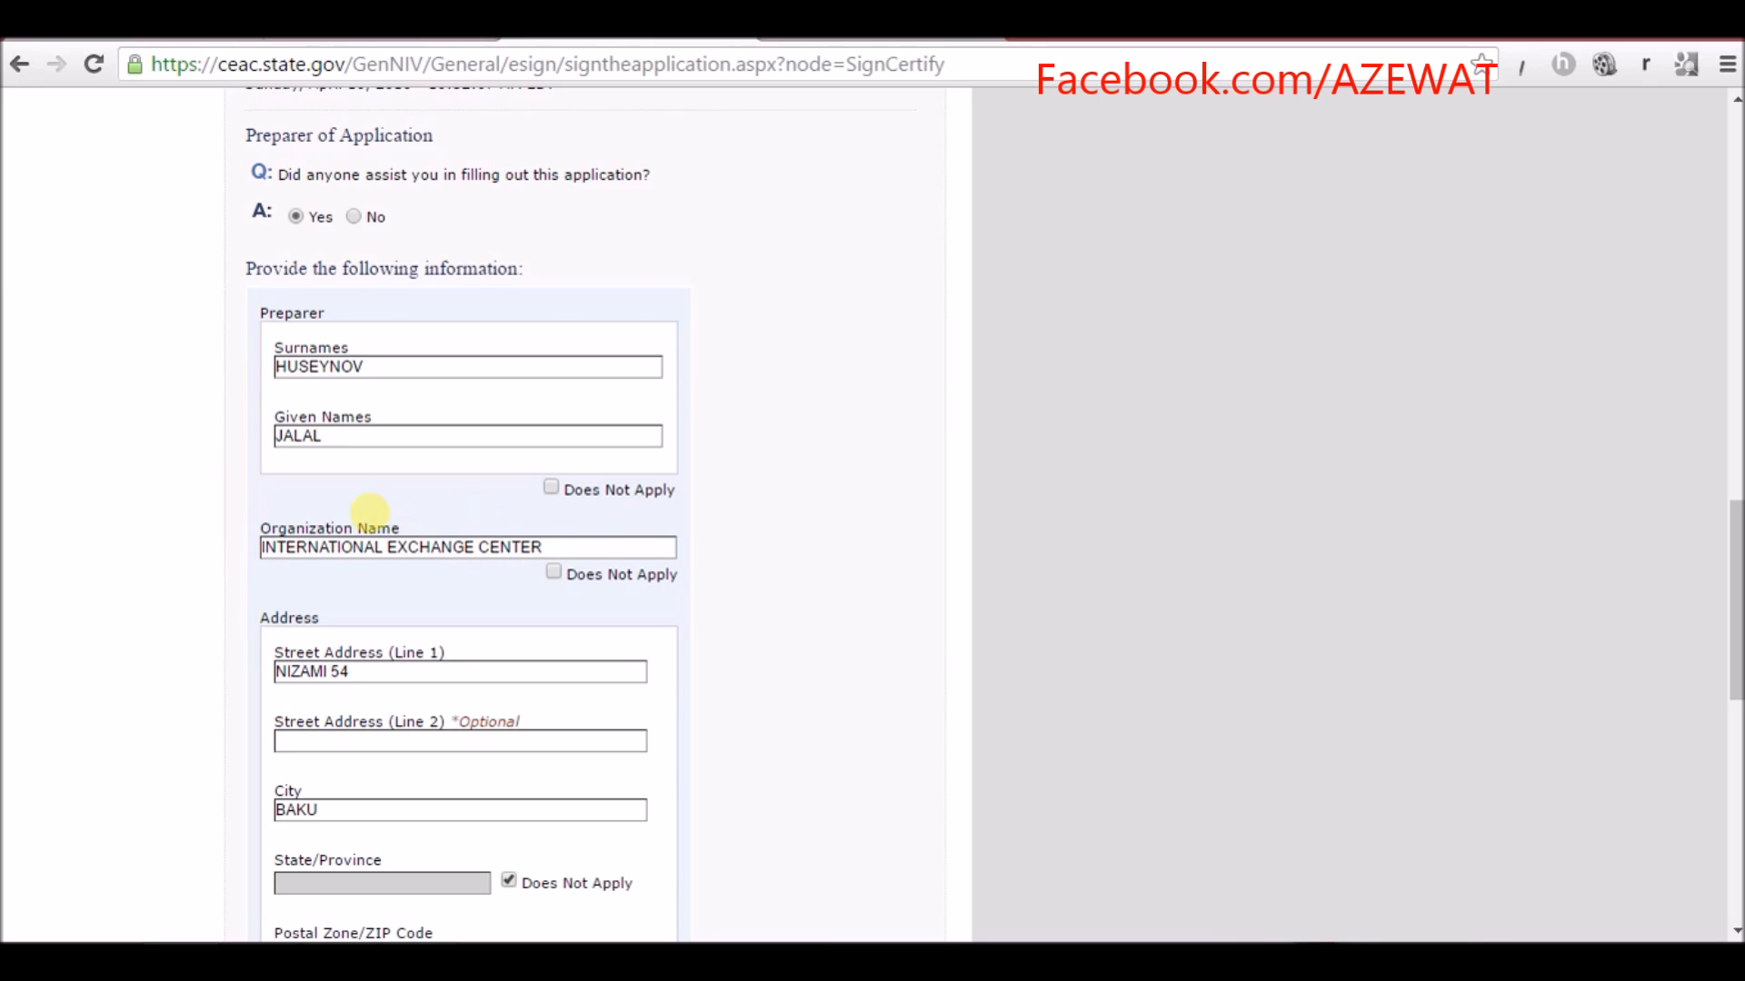
- Check the preparer's organization, address, country and relationship entries against the question about assistance with the application
scroll(370, 511, "down", 2)
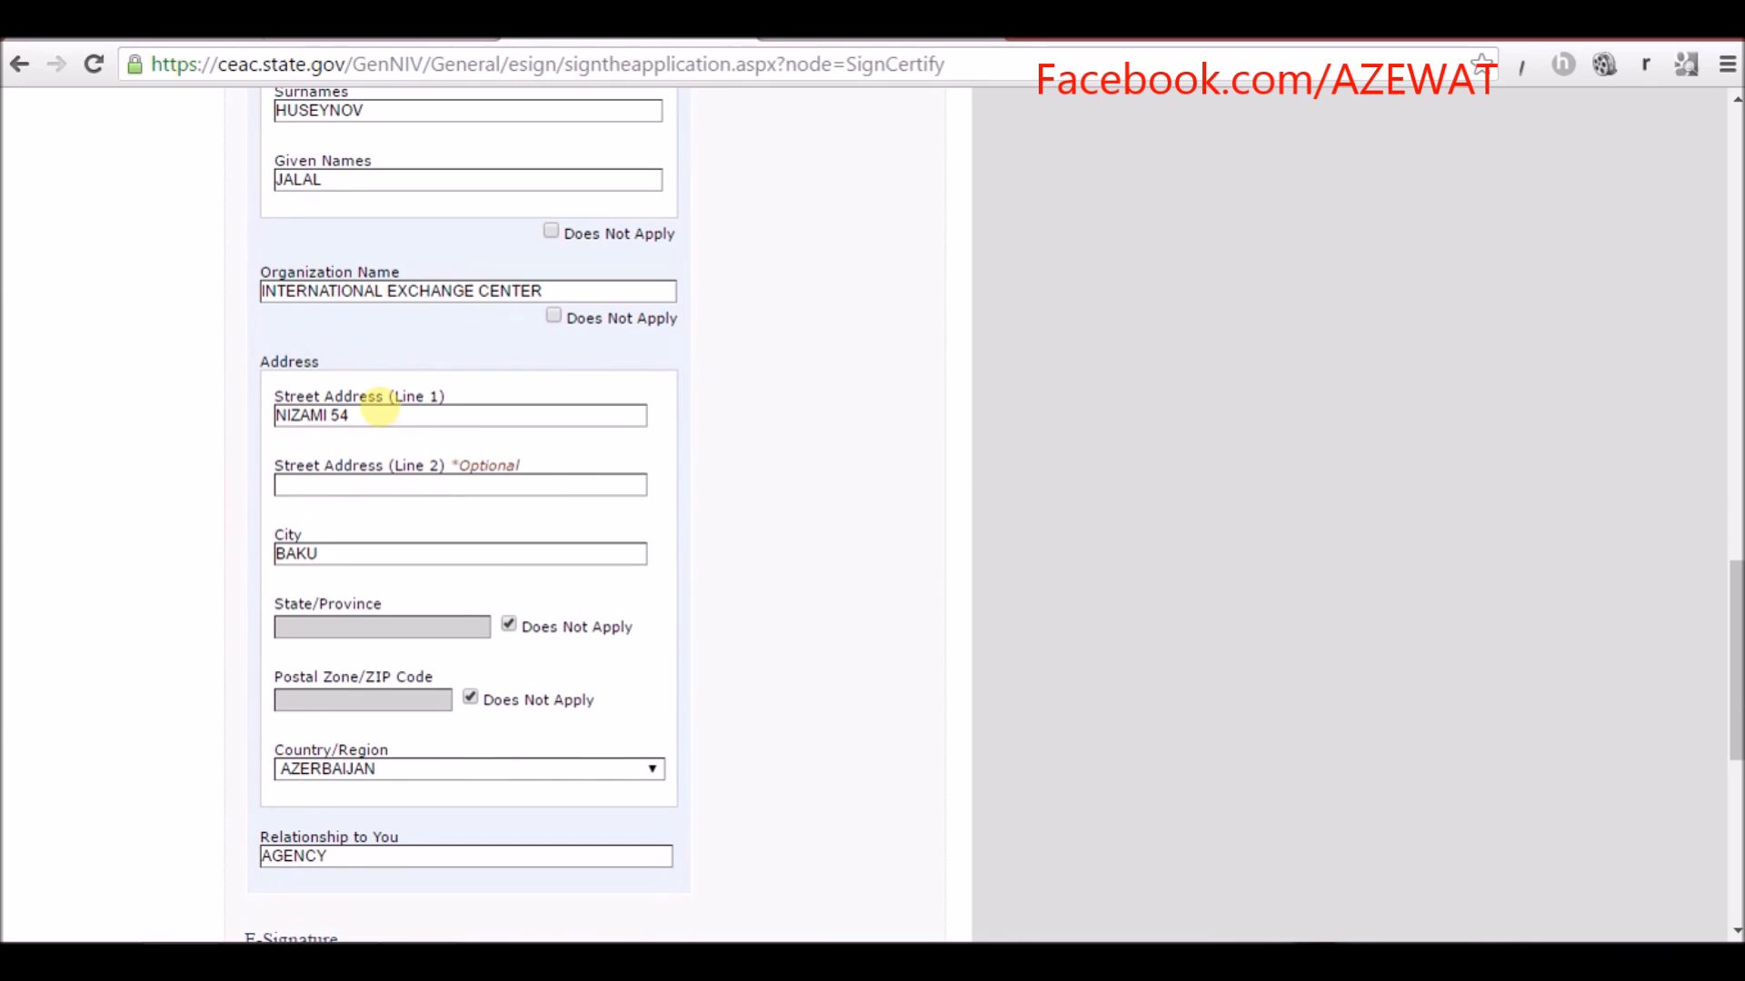
scroll(428, 460, "down", 1)
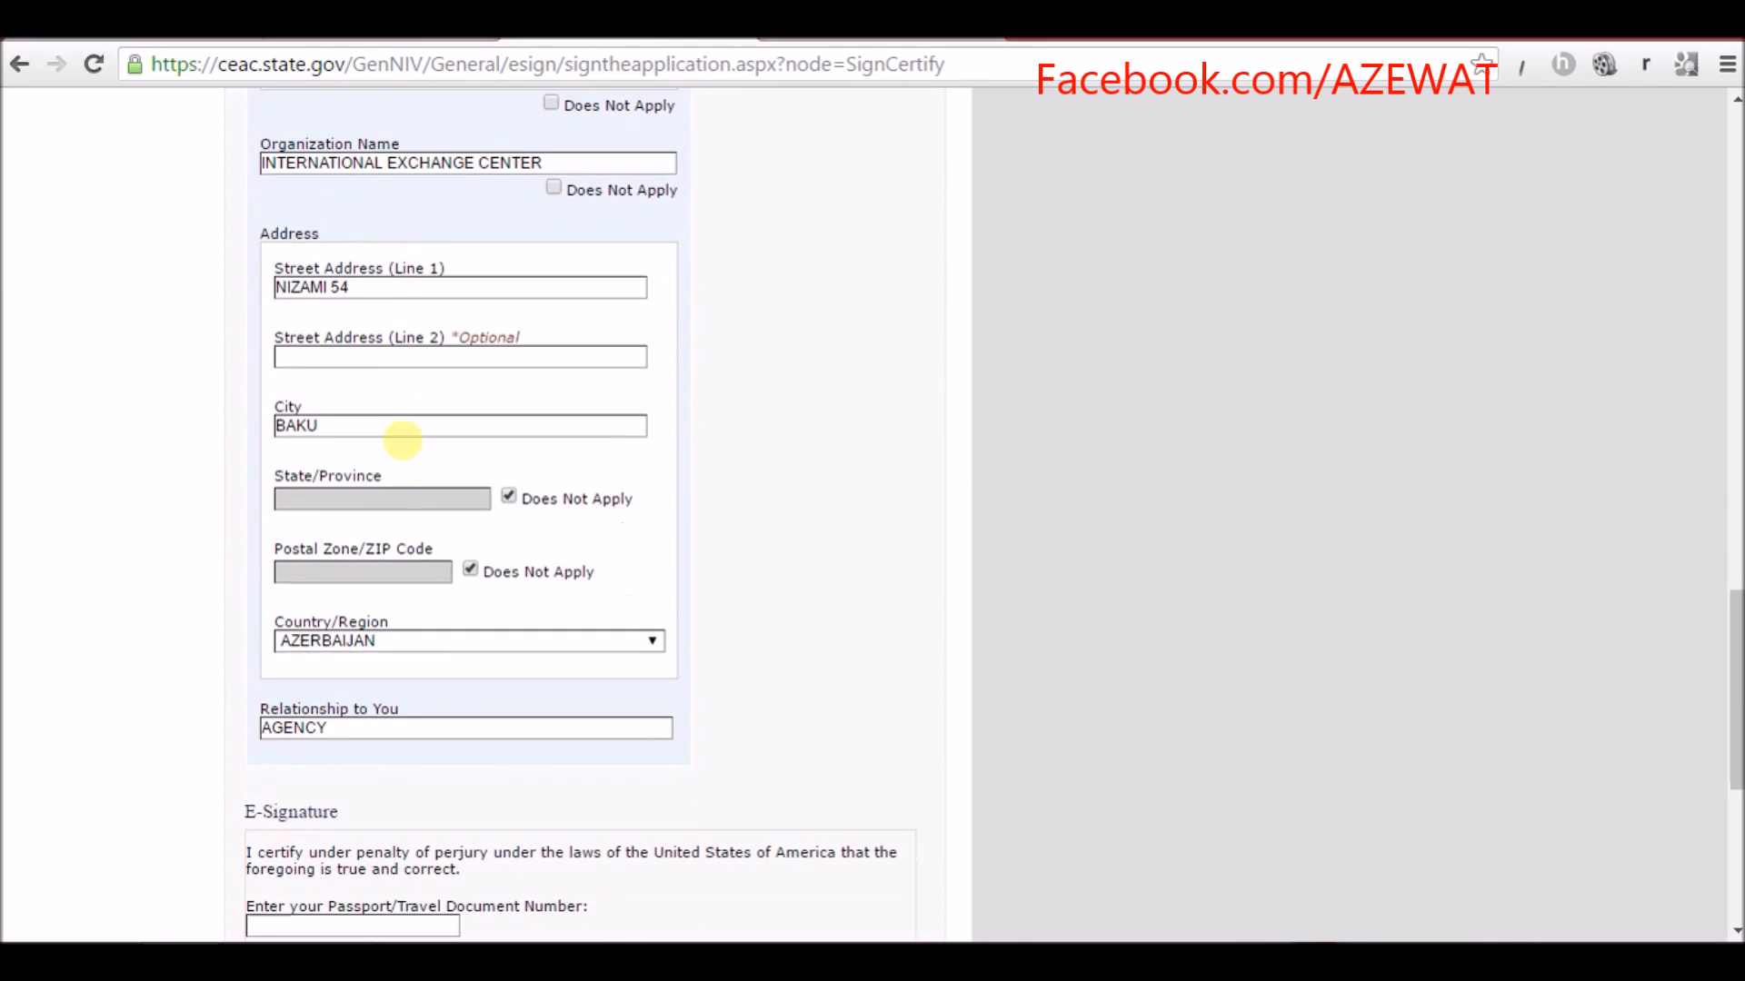
scroll(378, 550, "down", 2)
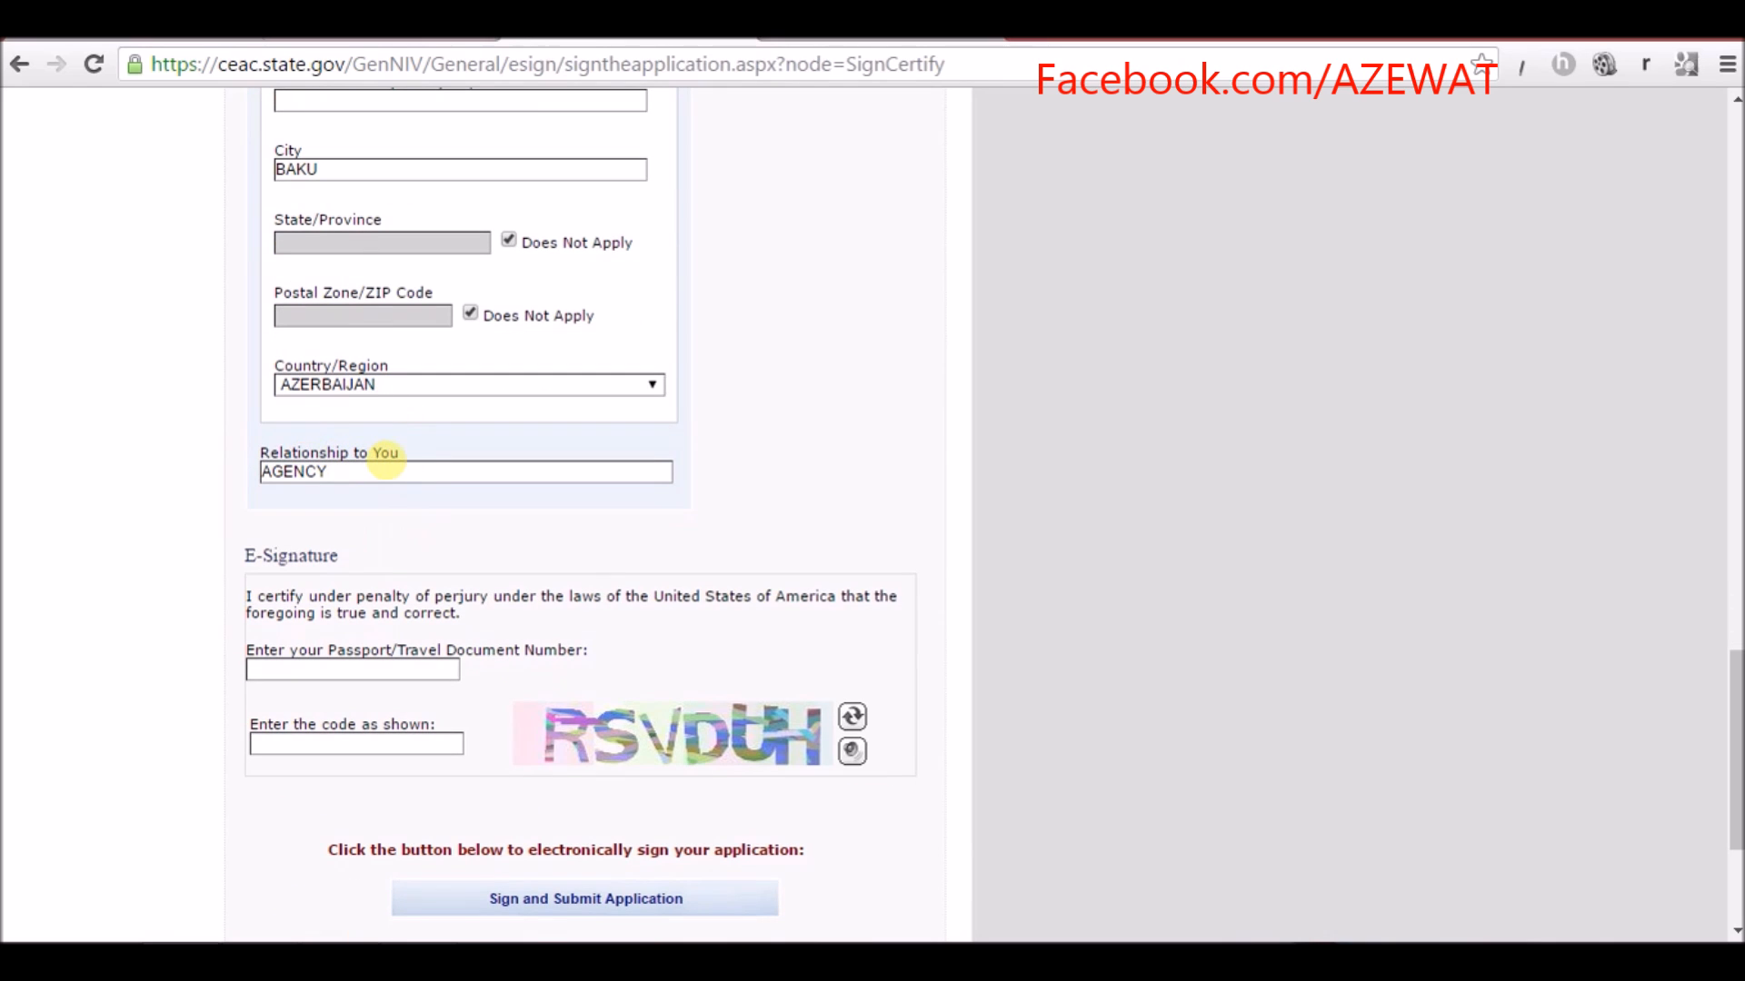
scroll(436, 450, "up", 11)
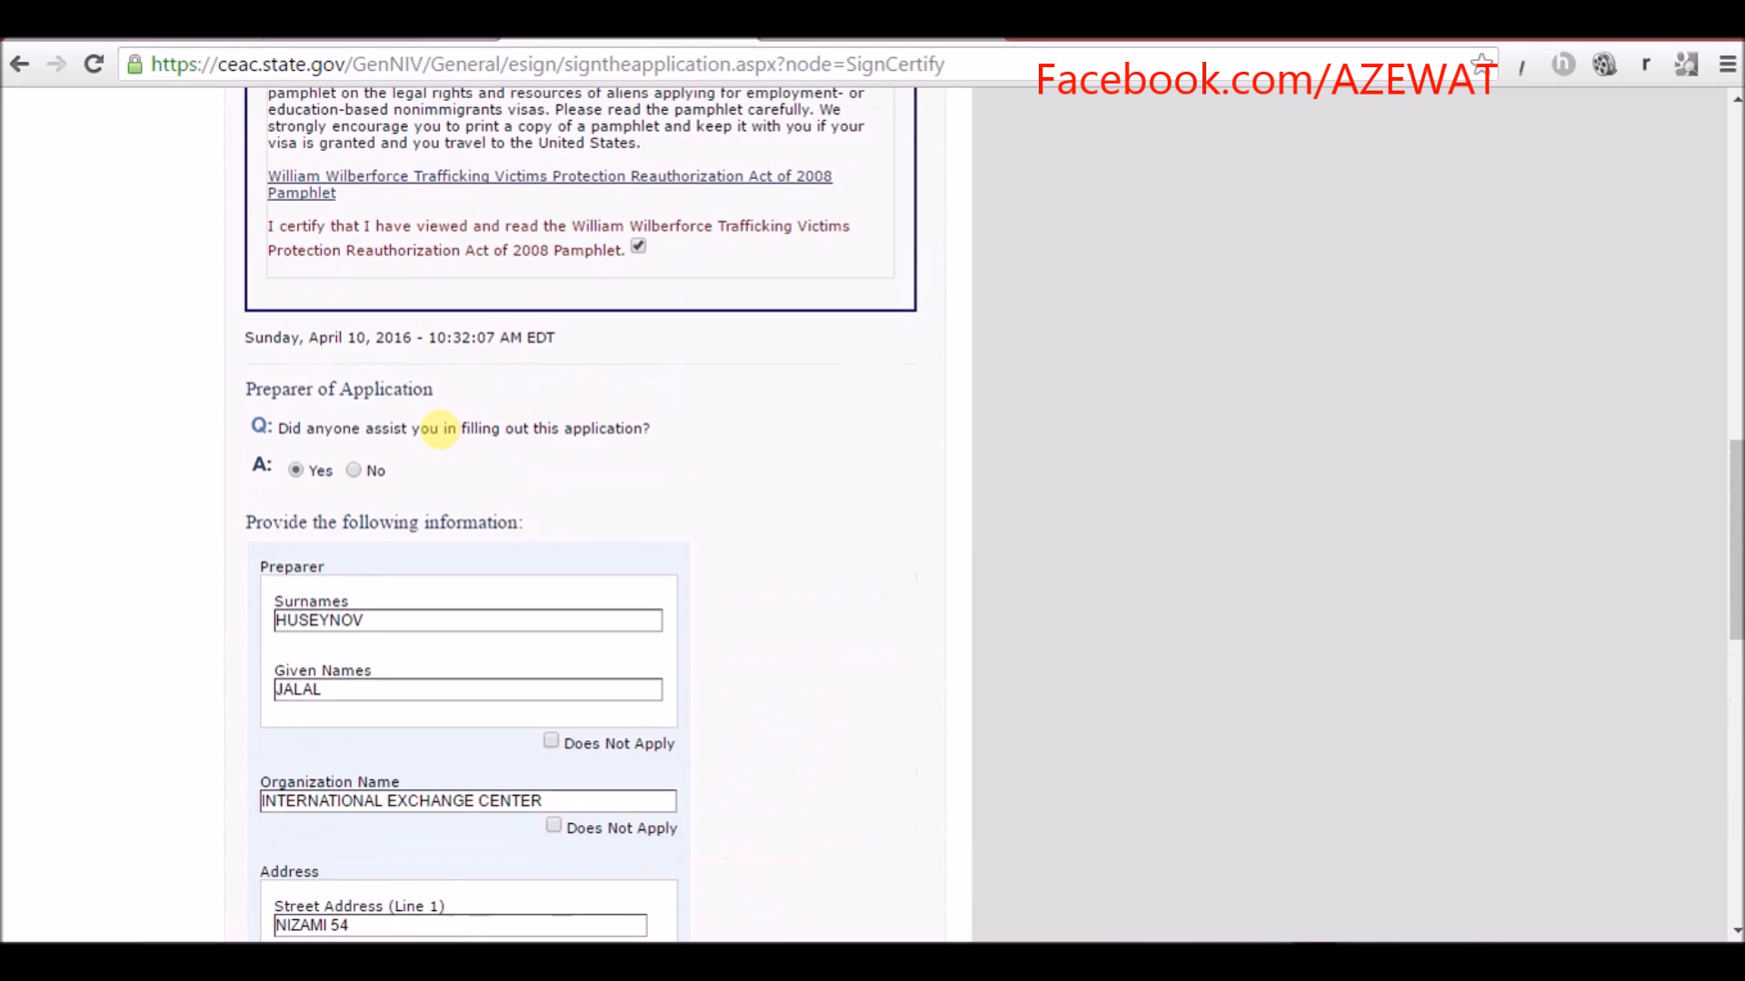
scroll(464, 470, "down", 11)
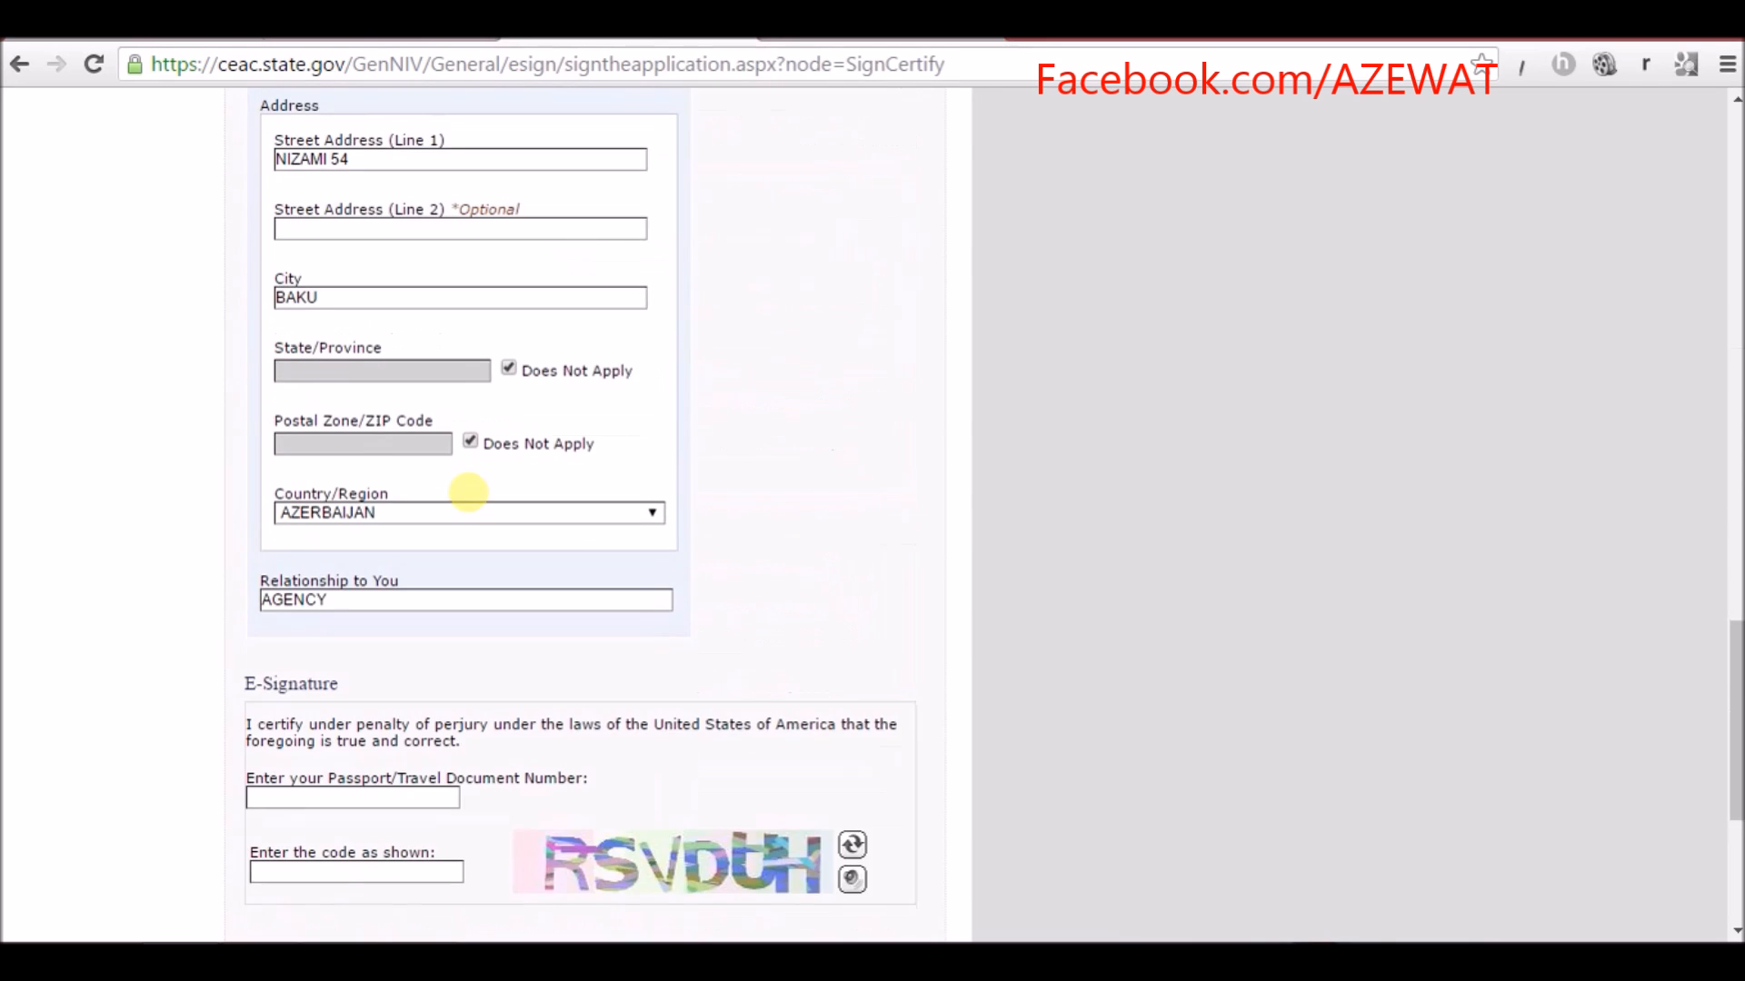
scroll(460, 494, "up", 5)
scroll(414, 440, "down", 4)
scroll(409, 436, "up", 3)
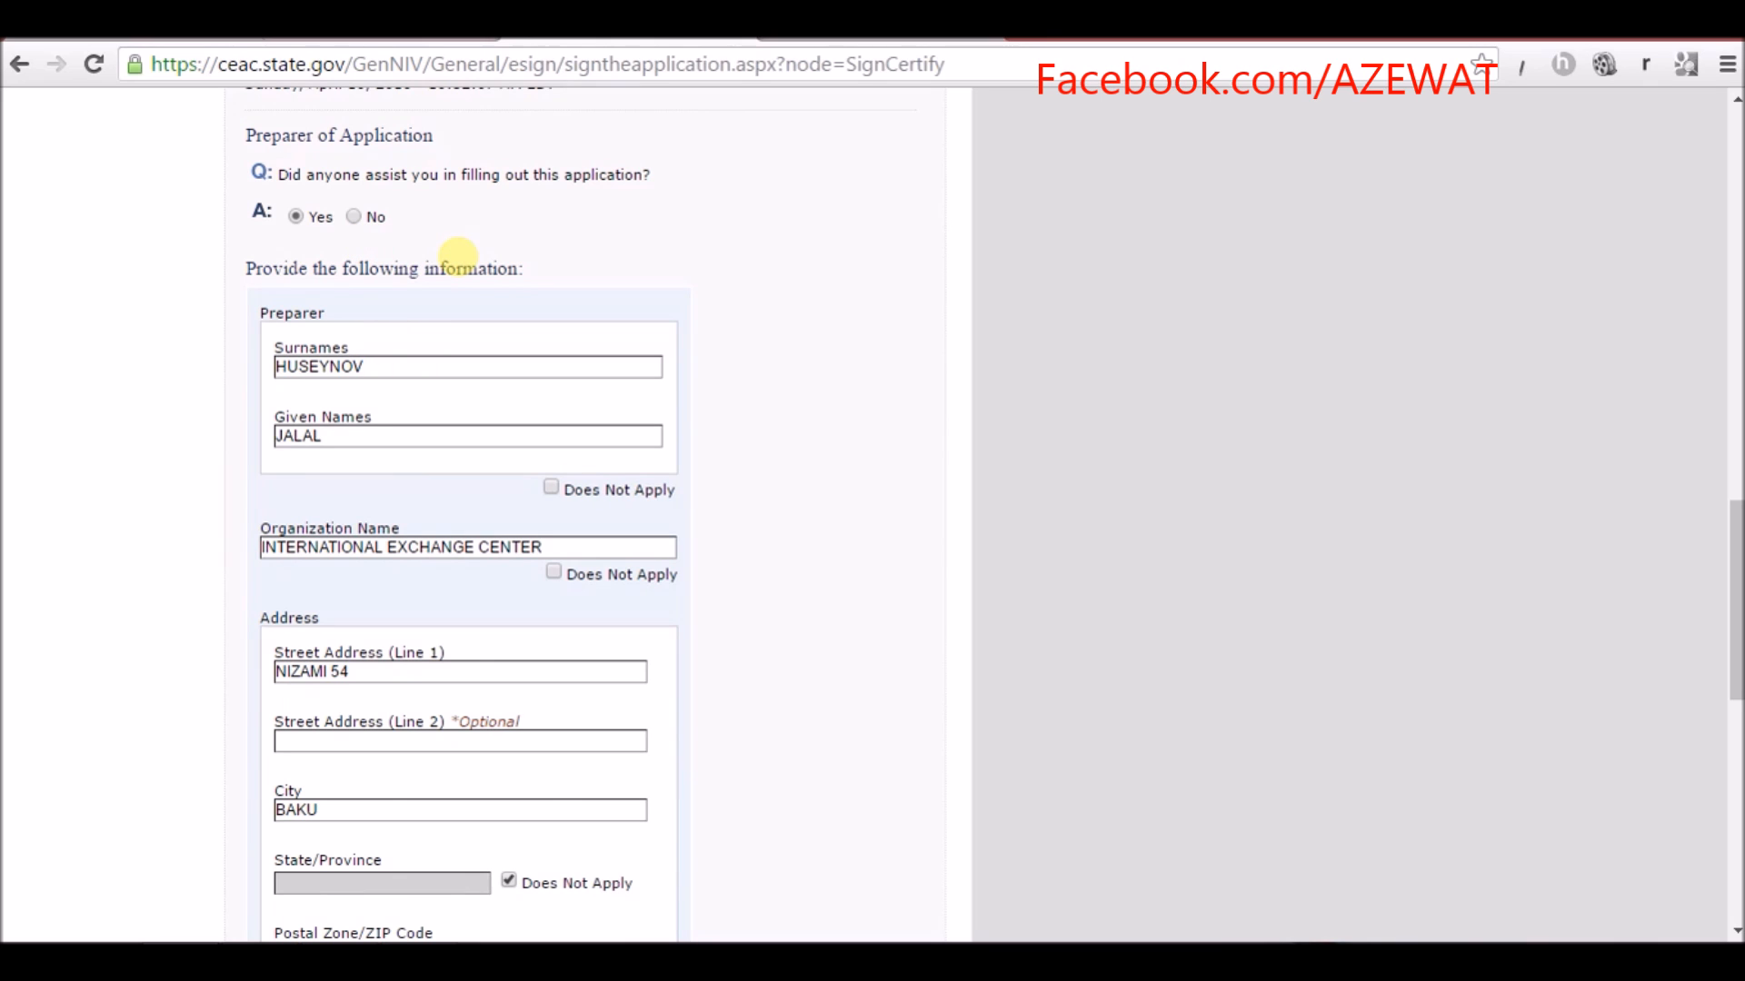
- Fill in the E-Signature with the passport number and the displayed verification code, then sign and submit the application
scroll(459, 257, "down", 10)
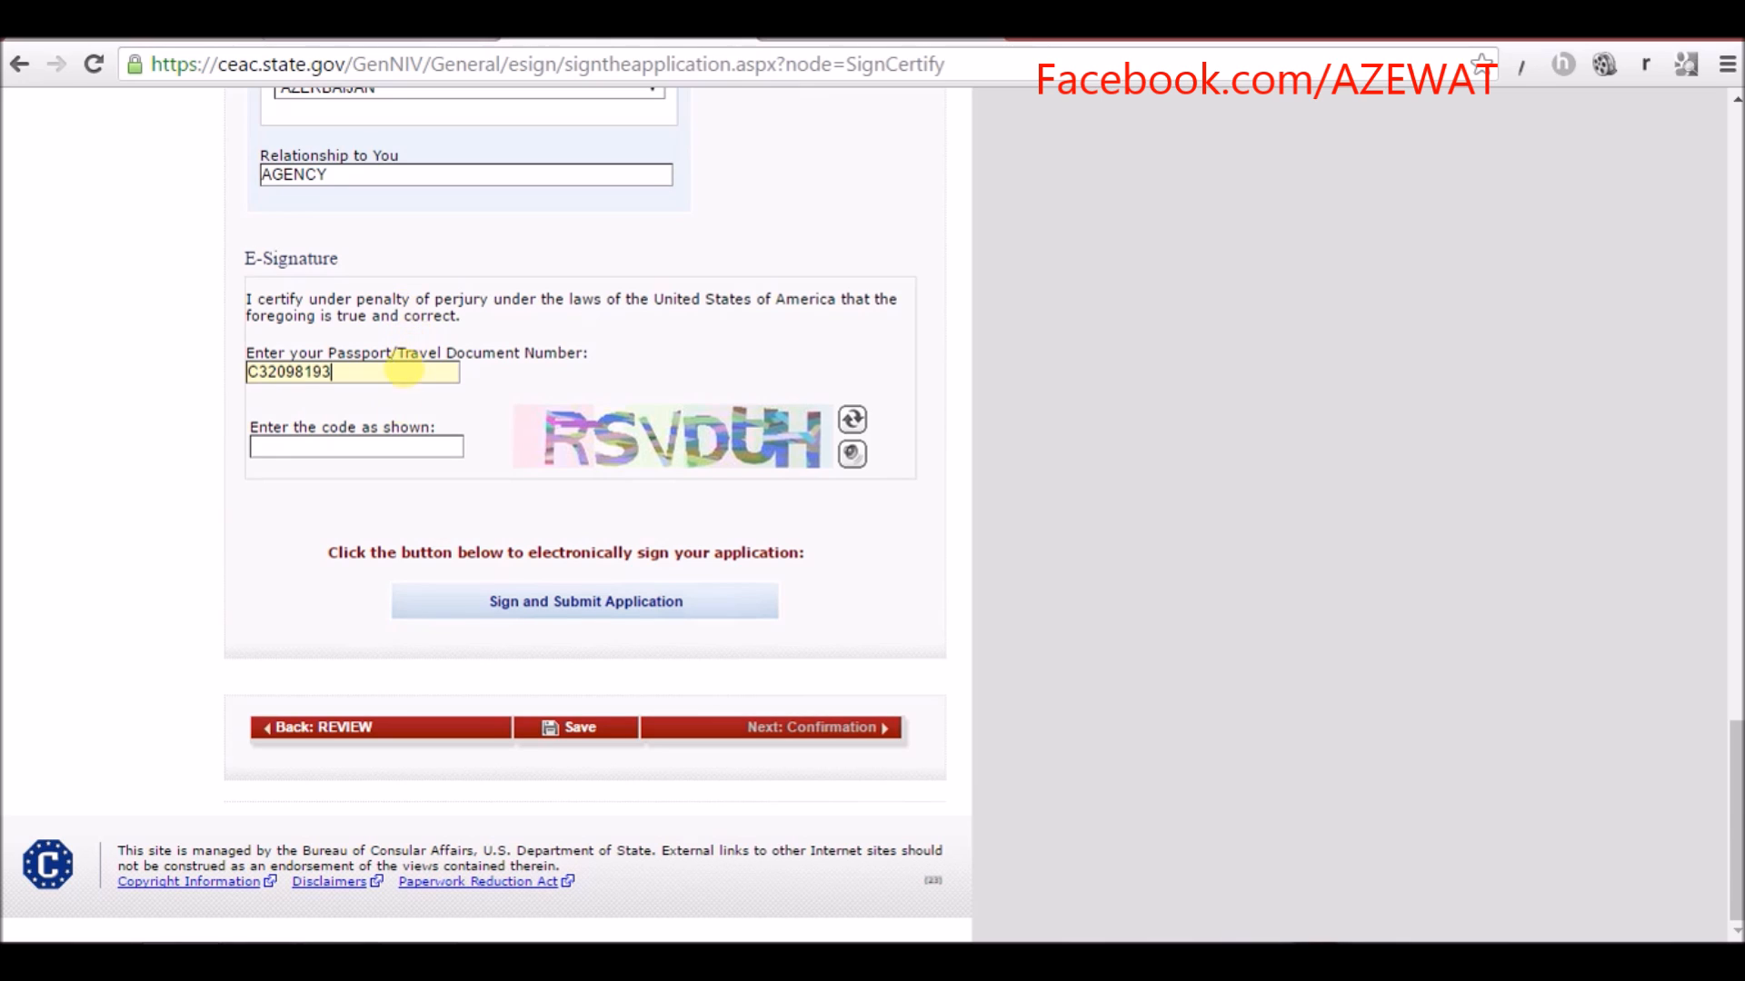
left_click(374, 446)
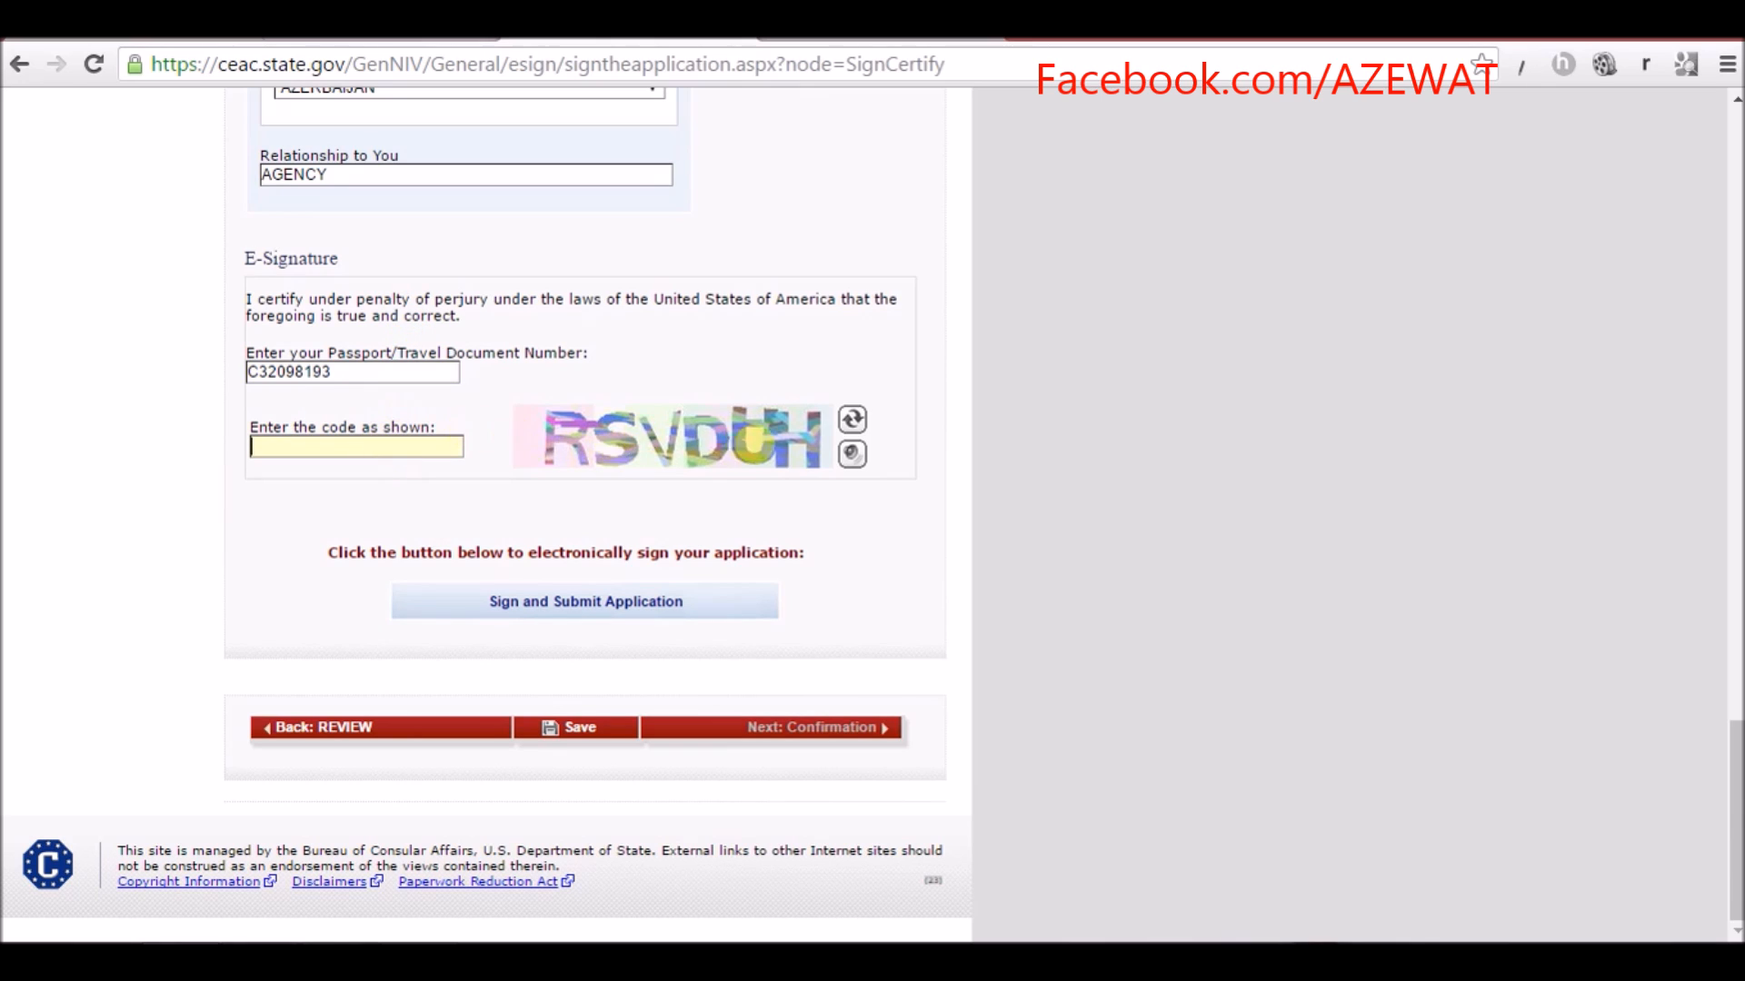
type("RSVDUH")
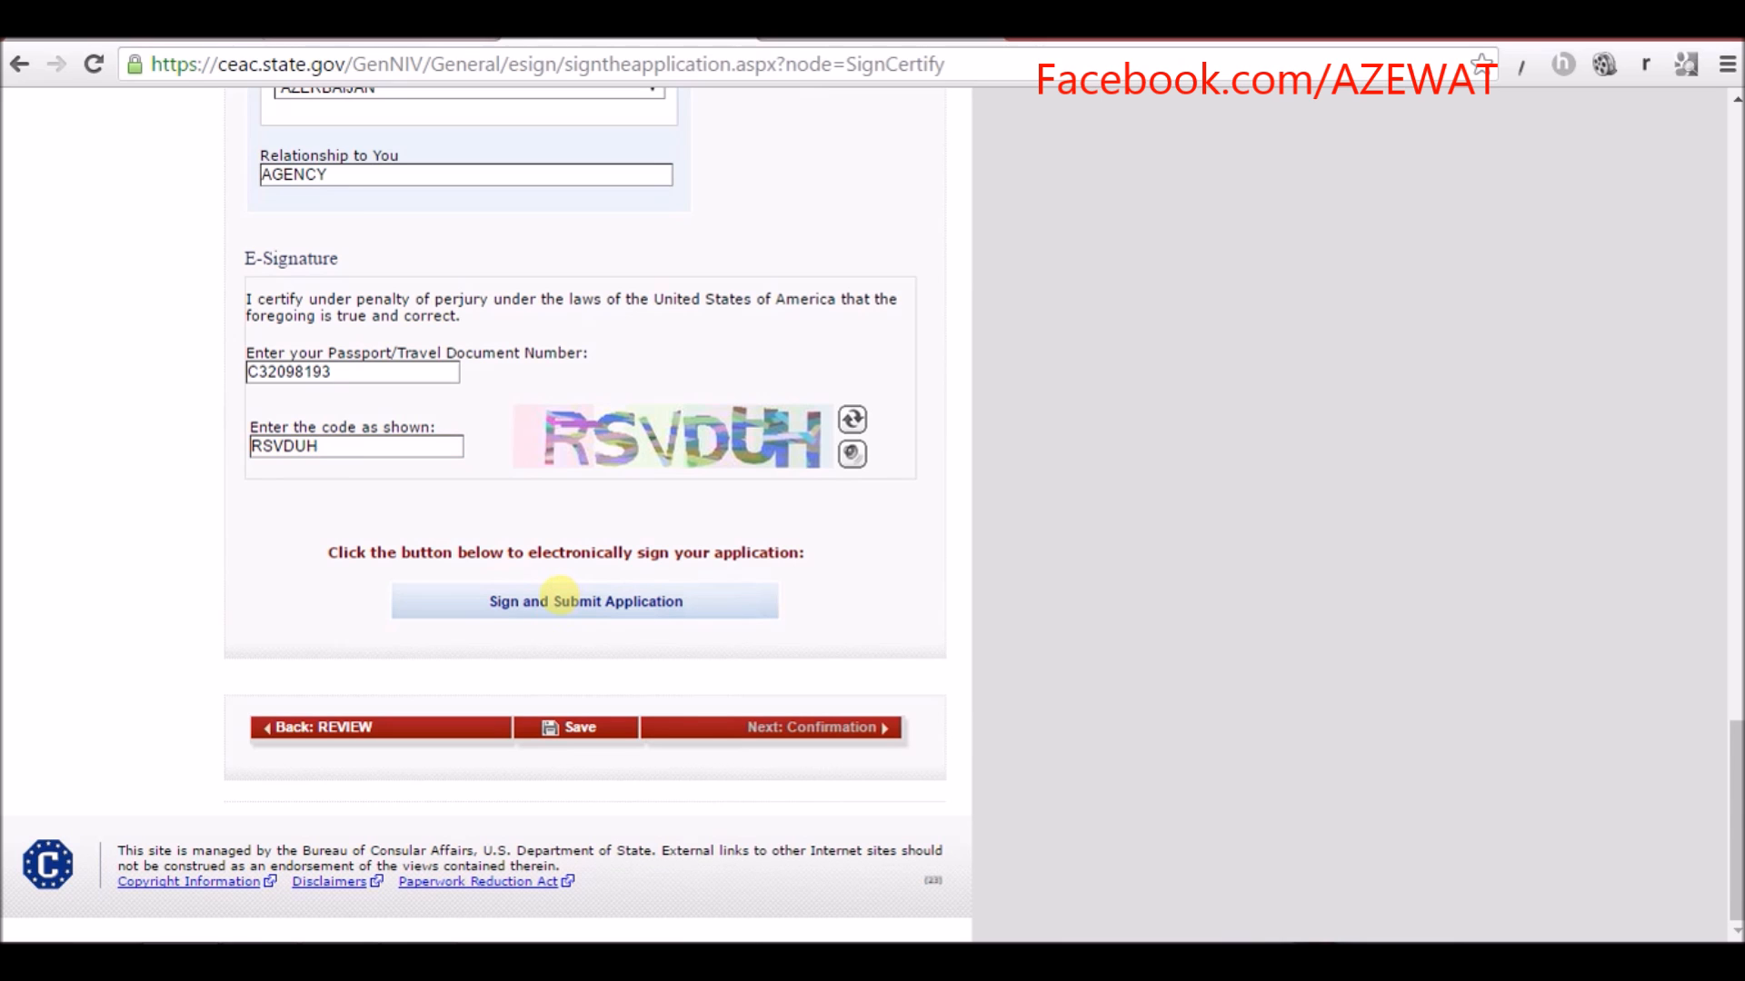
left_click(562, 600)
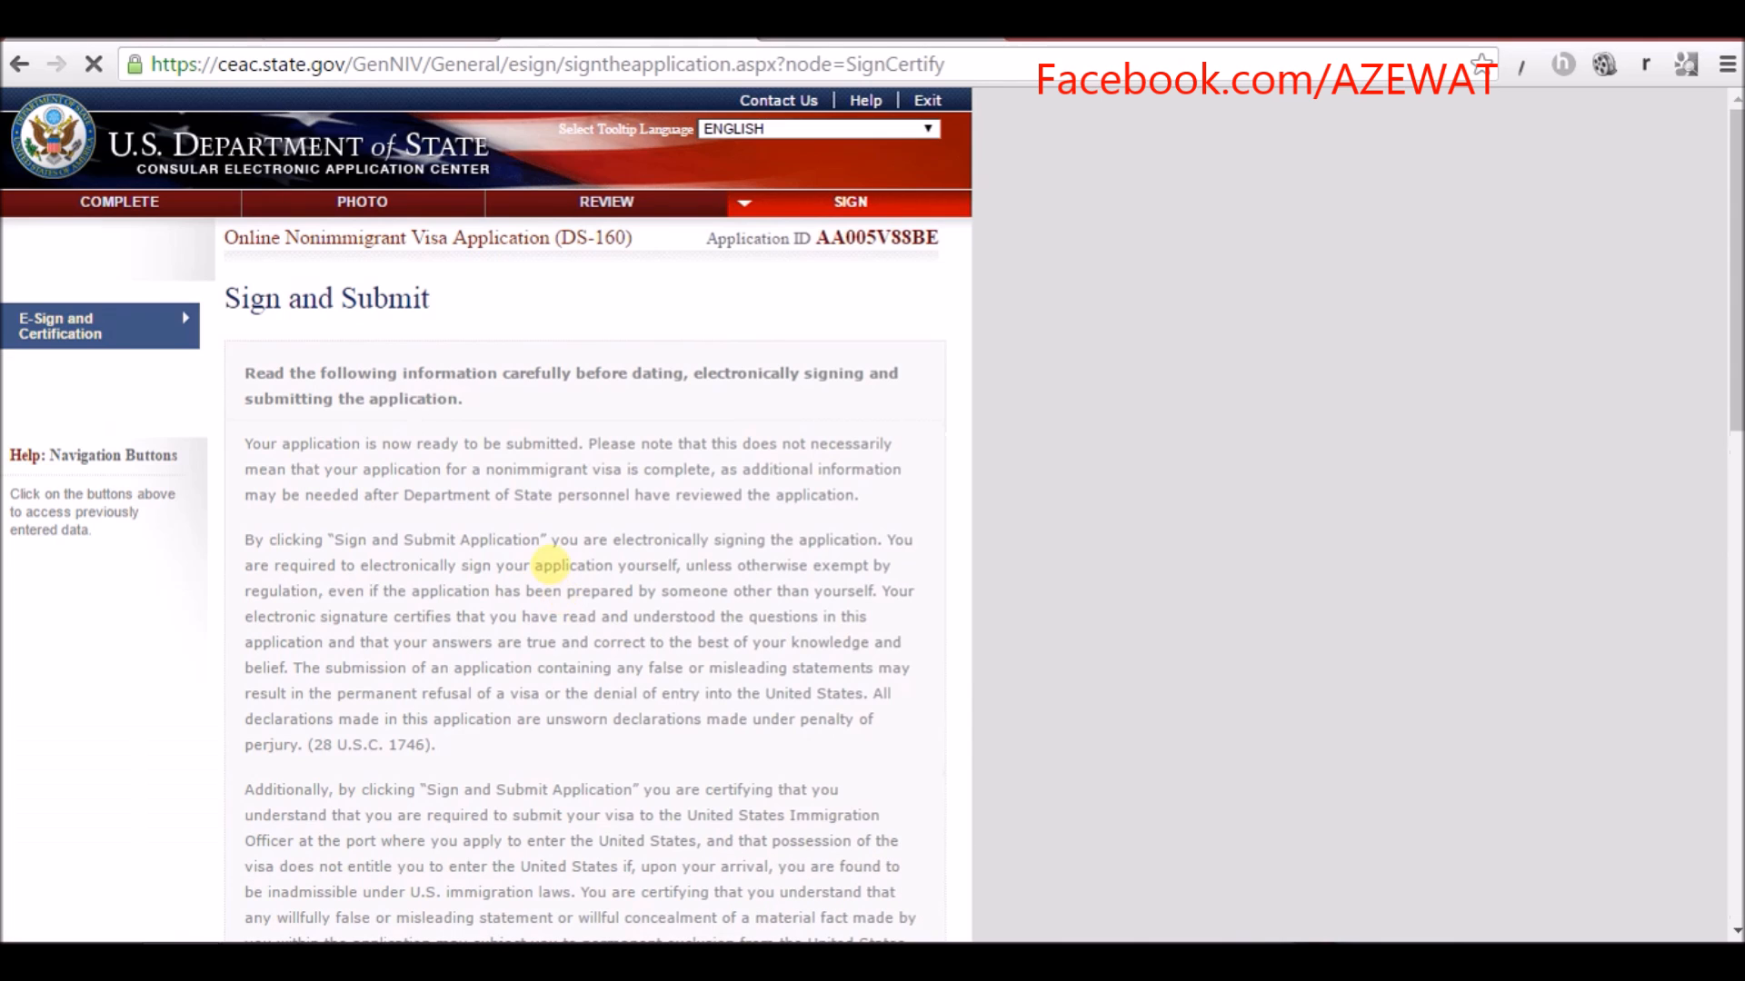
- Read through the signed Sign and Submit page and continue to the application's confirmation
scroll(544, 536, "down", 10)
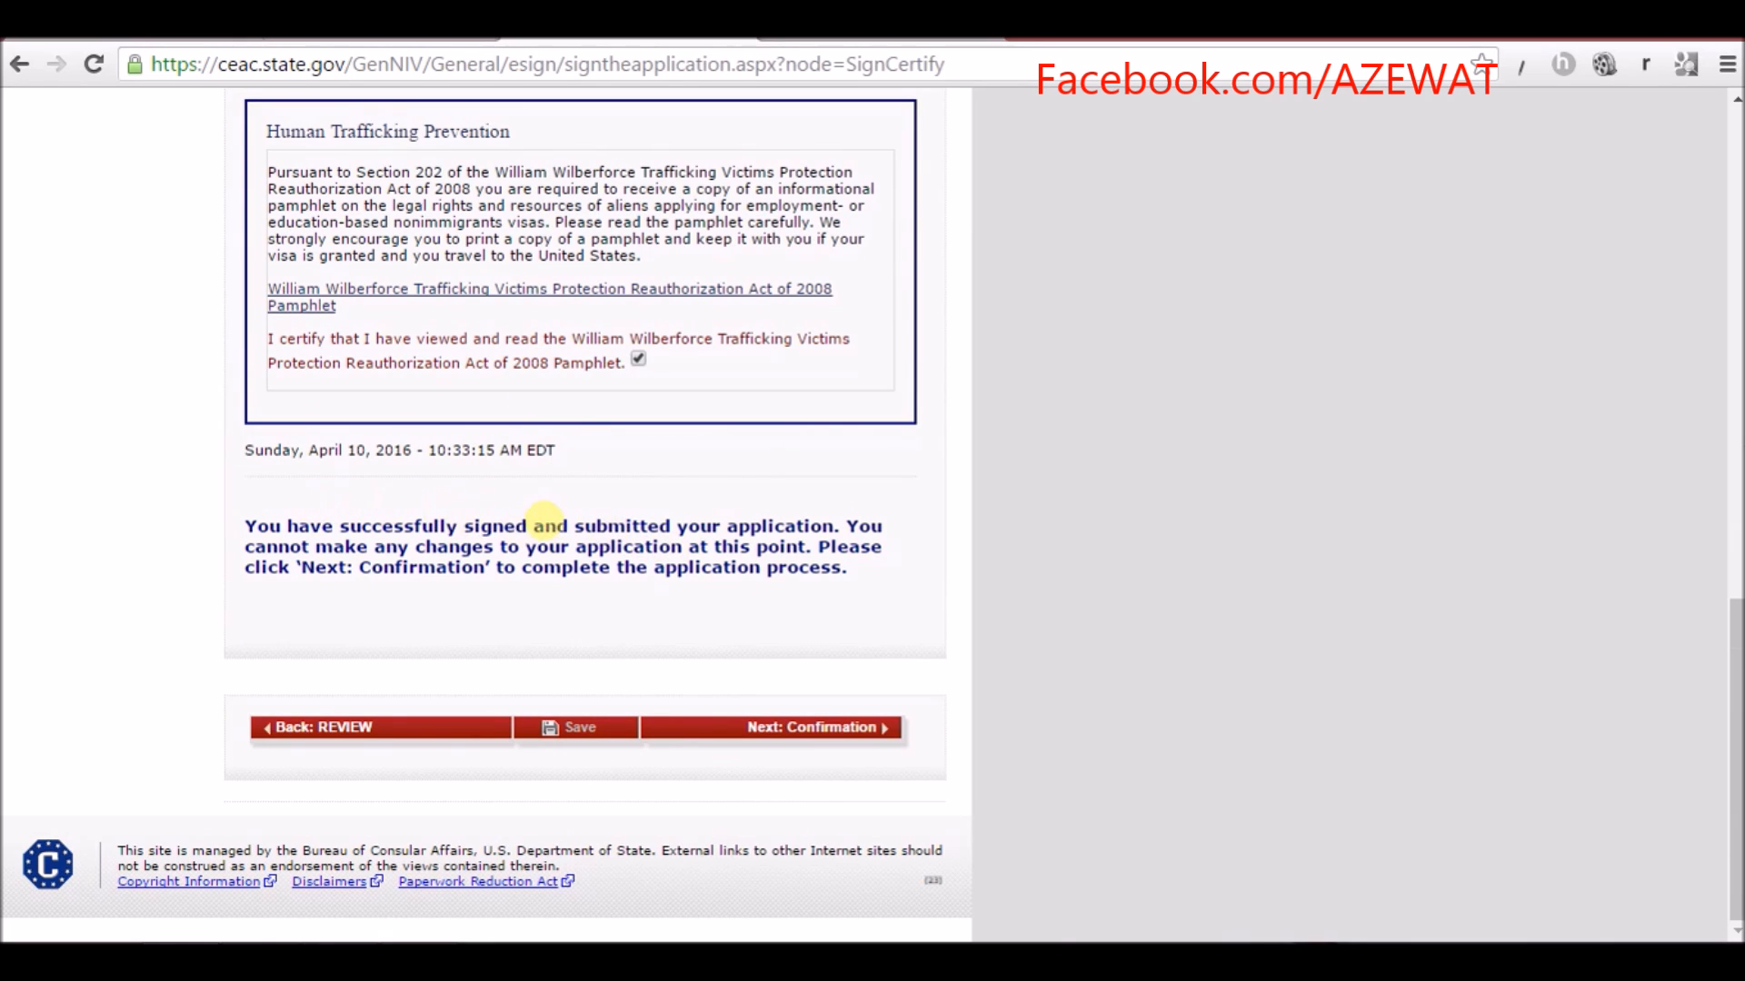
scroll(636, 490, "up", 10)
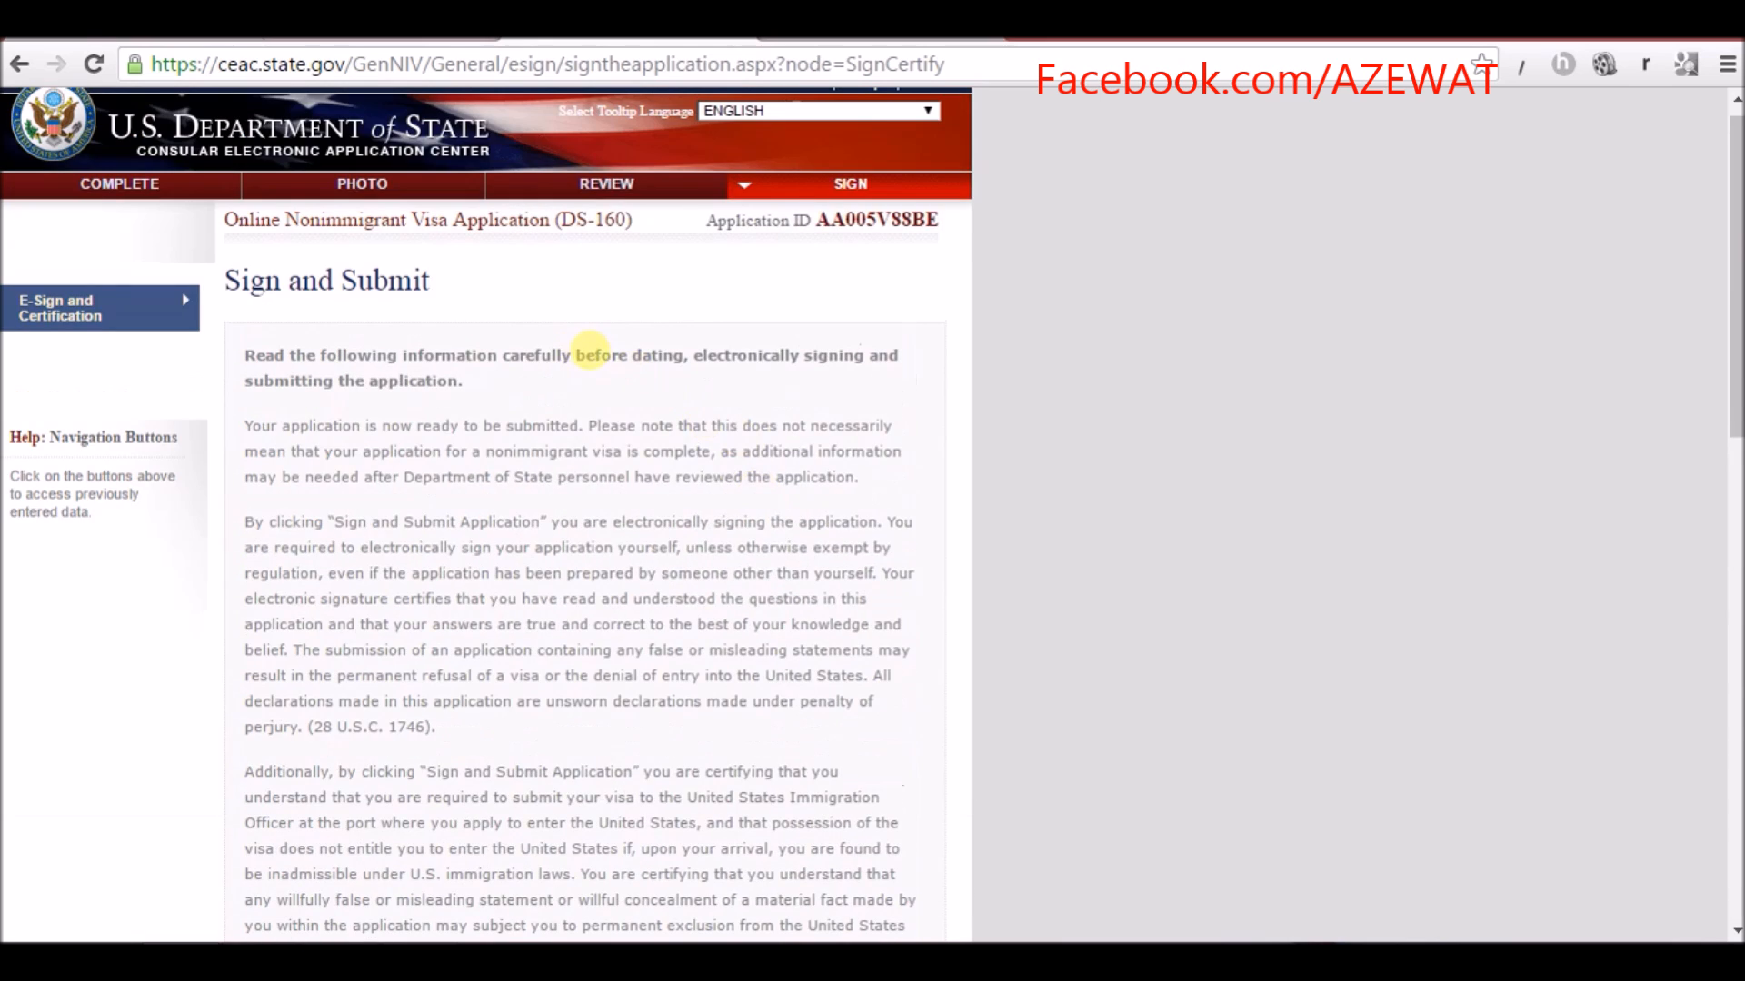
scroll(599, 363, "down", 9)
scroll(631, 377, "down", 2)
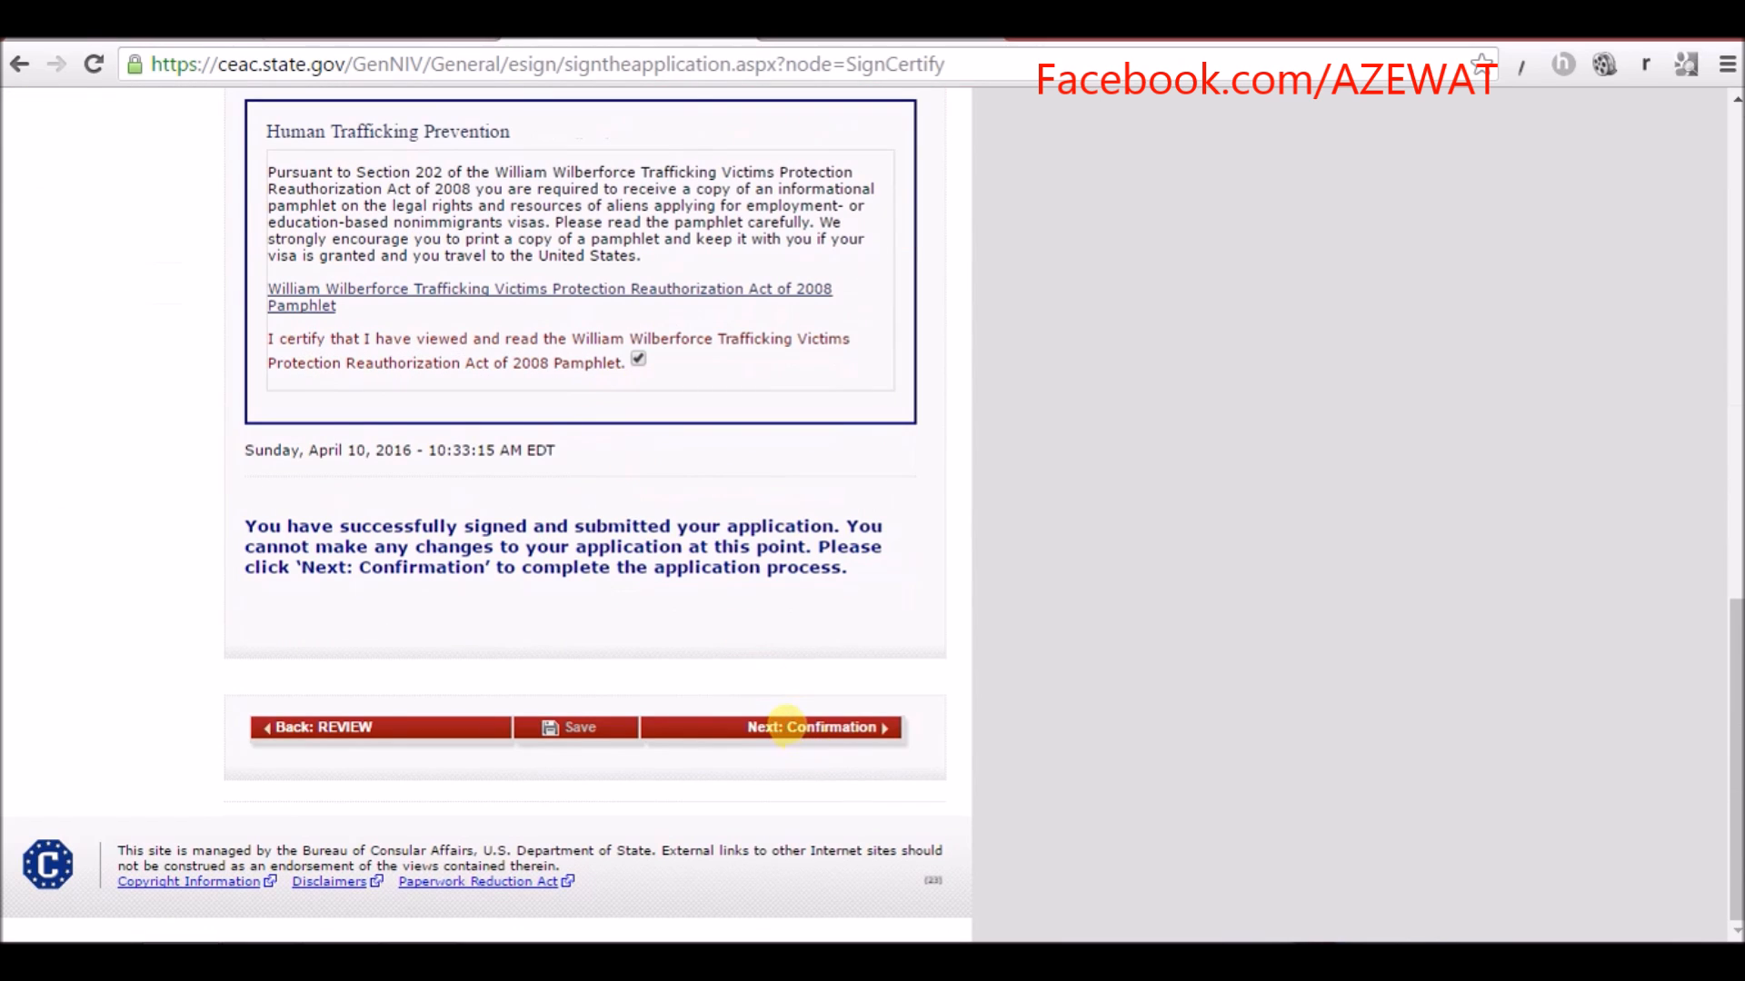
left_click(787, 726)
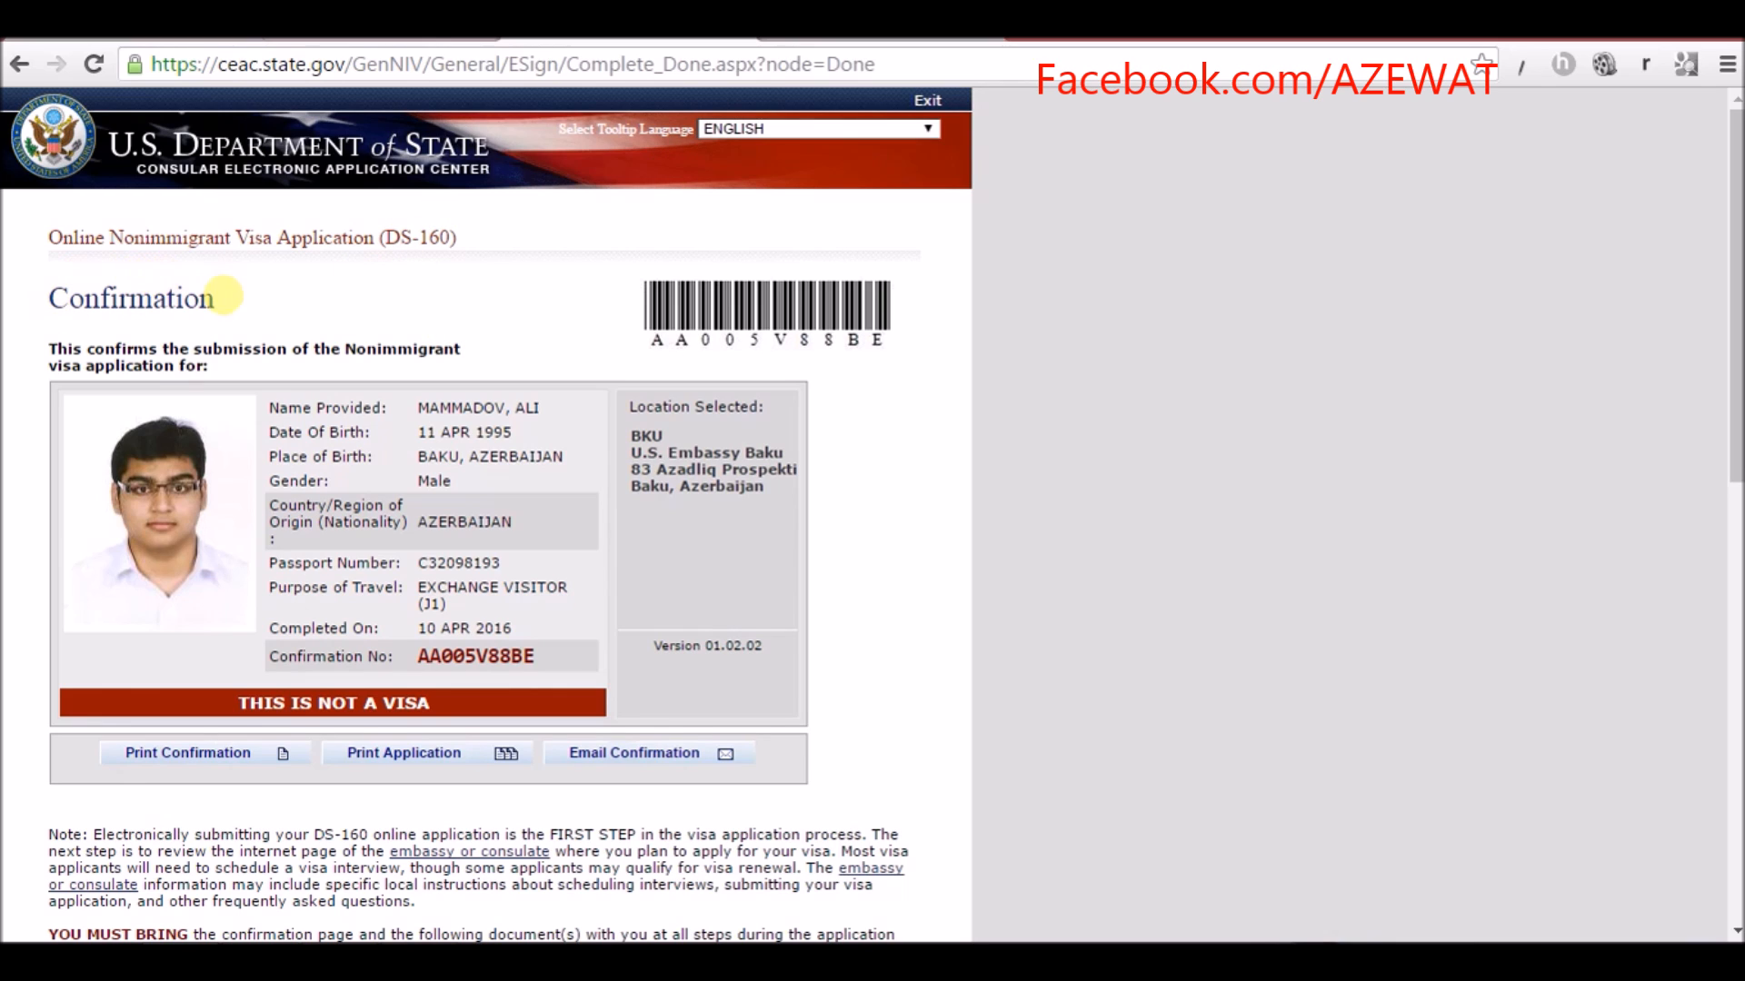
- Review the confirmation page's applicant details, required documents, instructions, and print and email options
scroll(400, 368, "down", 8)
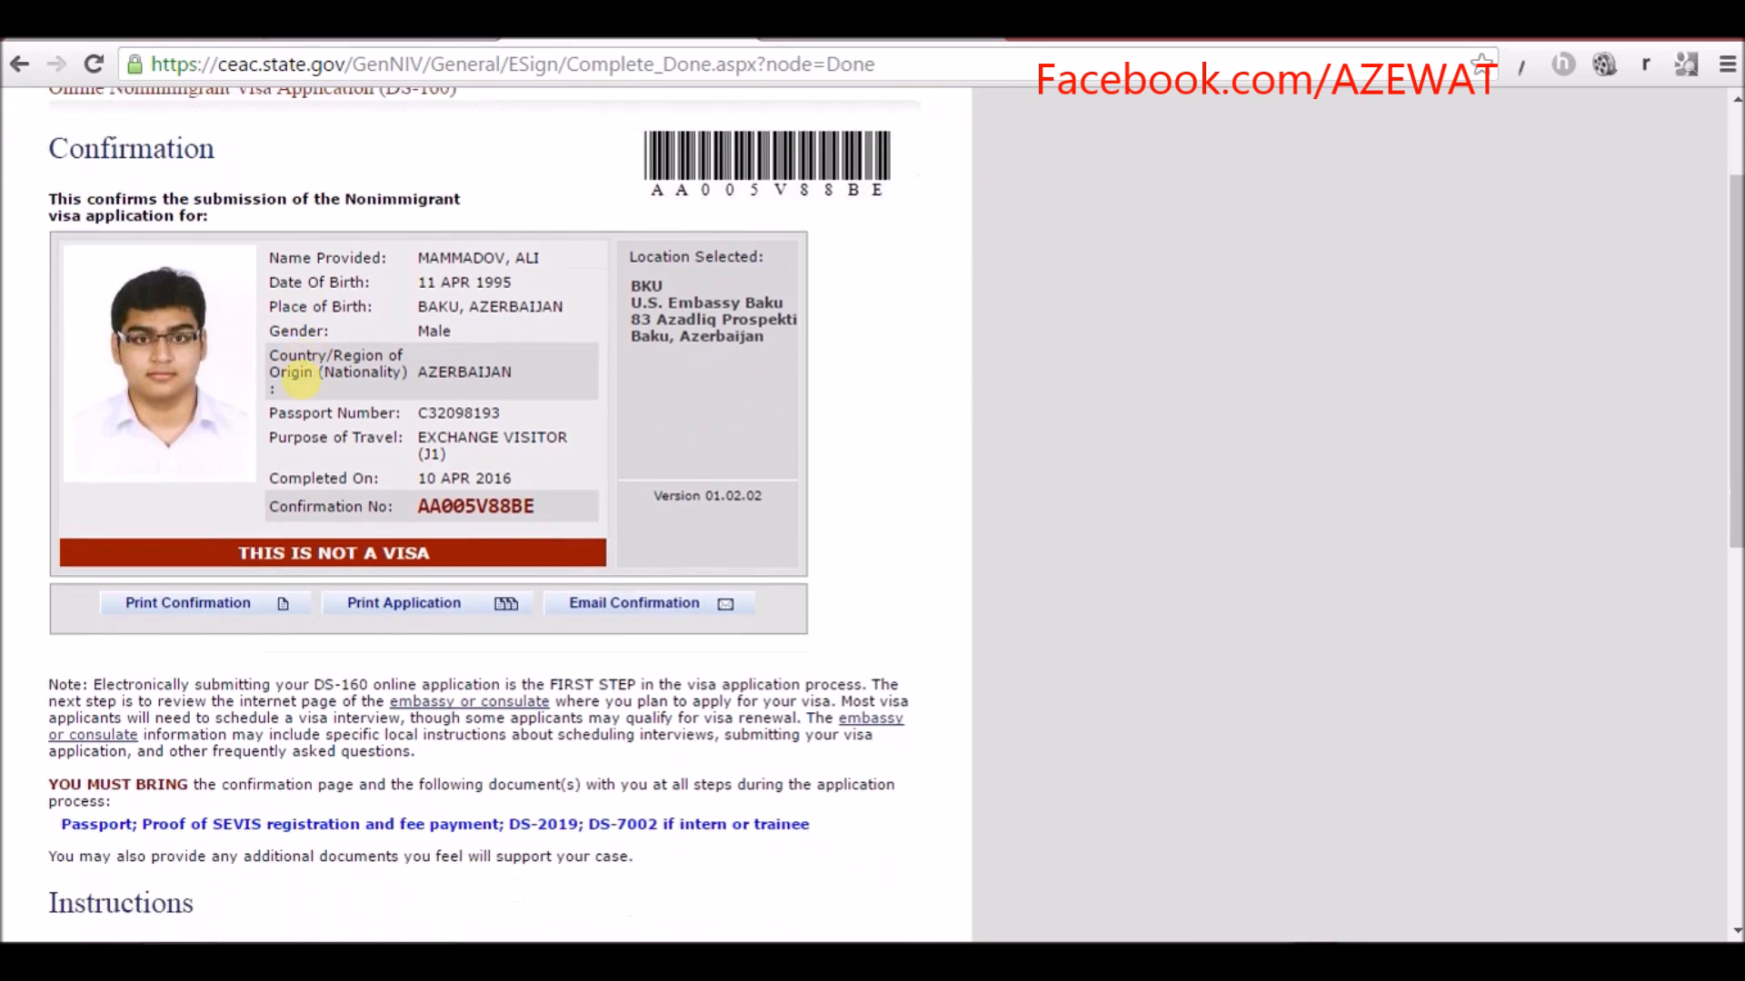
scroll(301, 379, "down", 5)
scroll(295, 378, "up", 12)
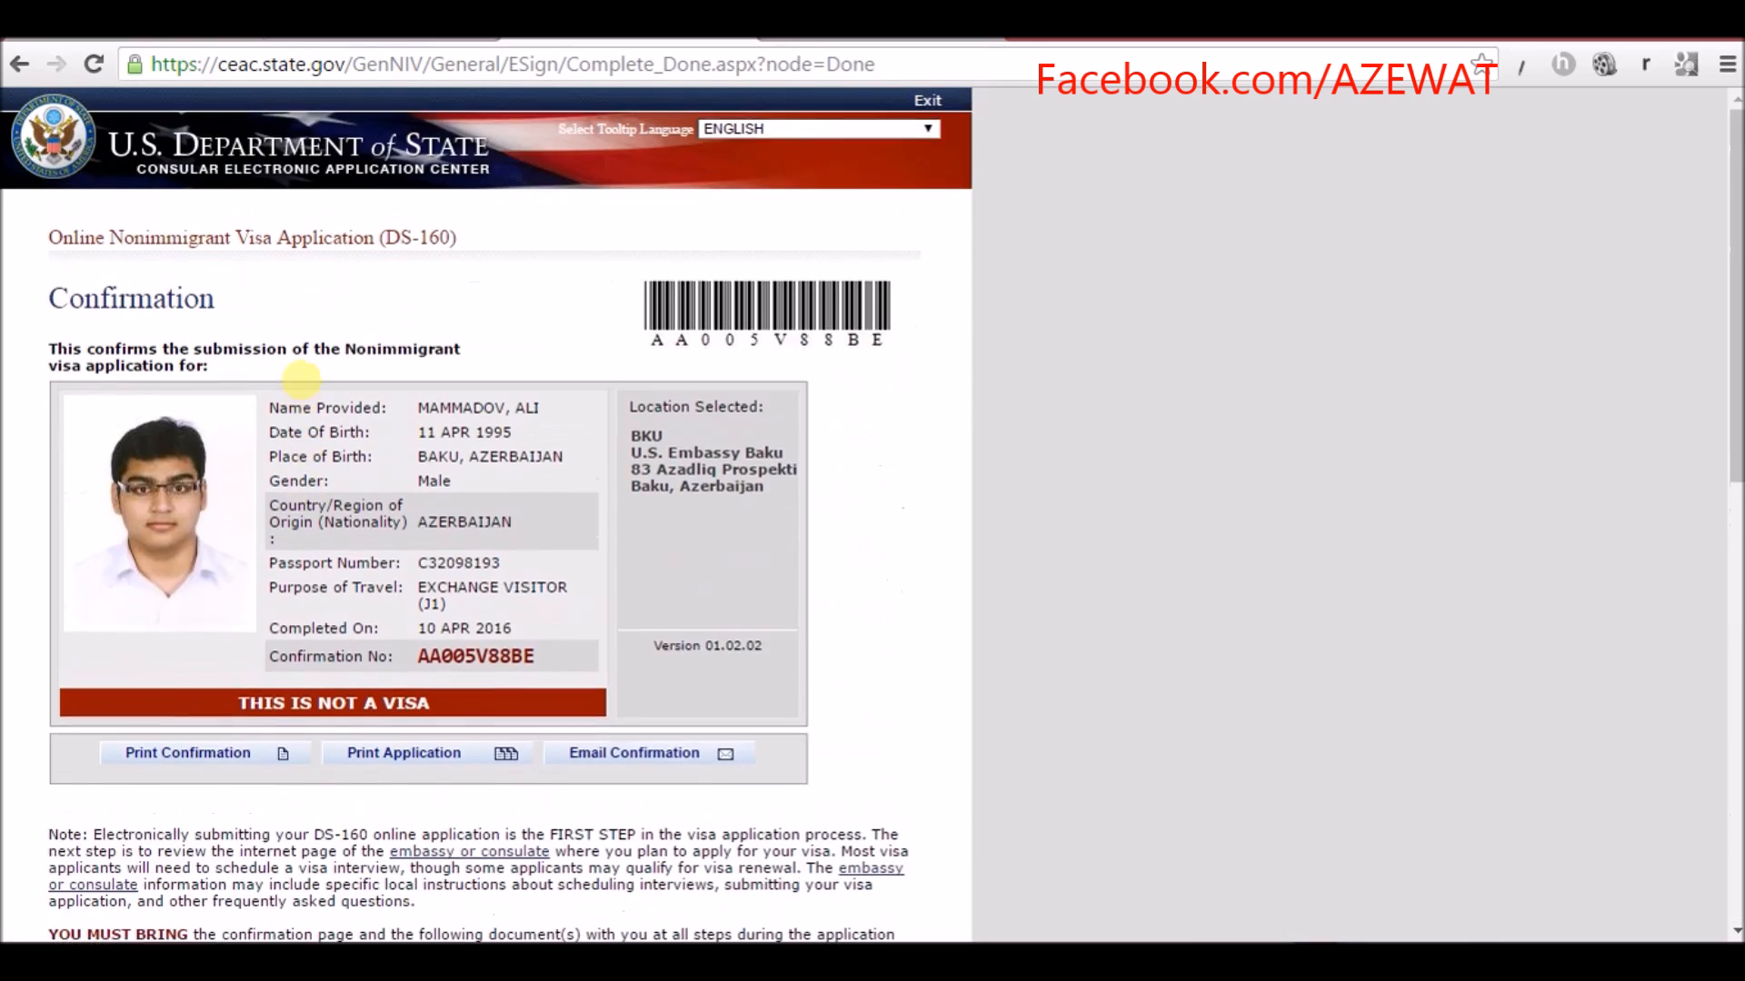
scroll(270, 551, "down", 3)
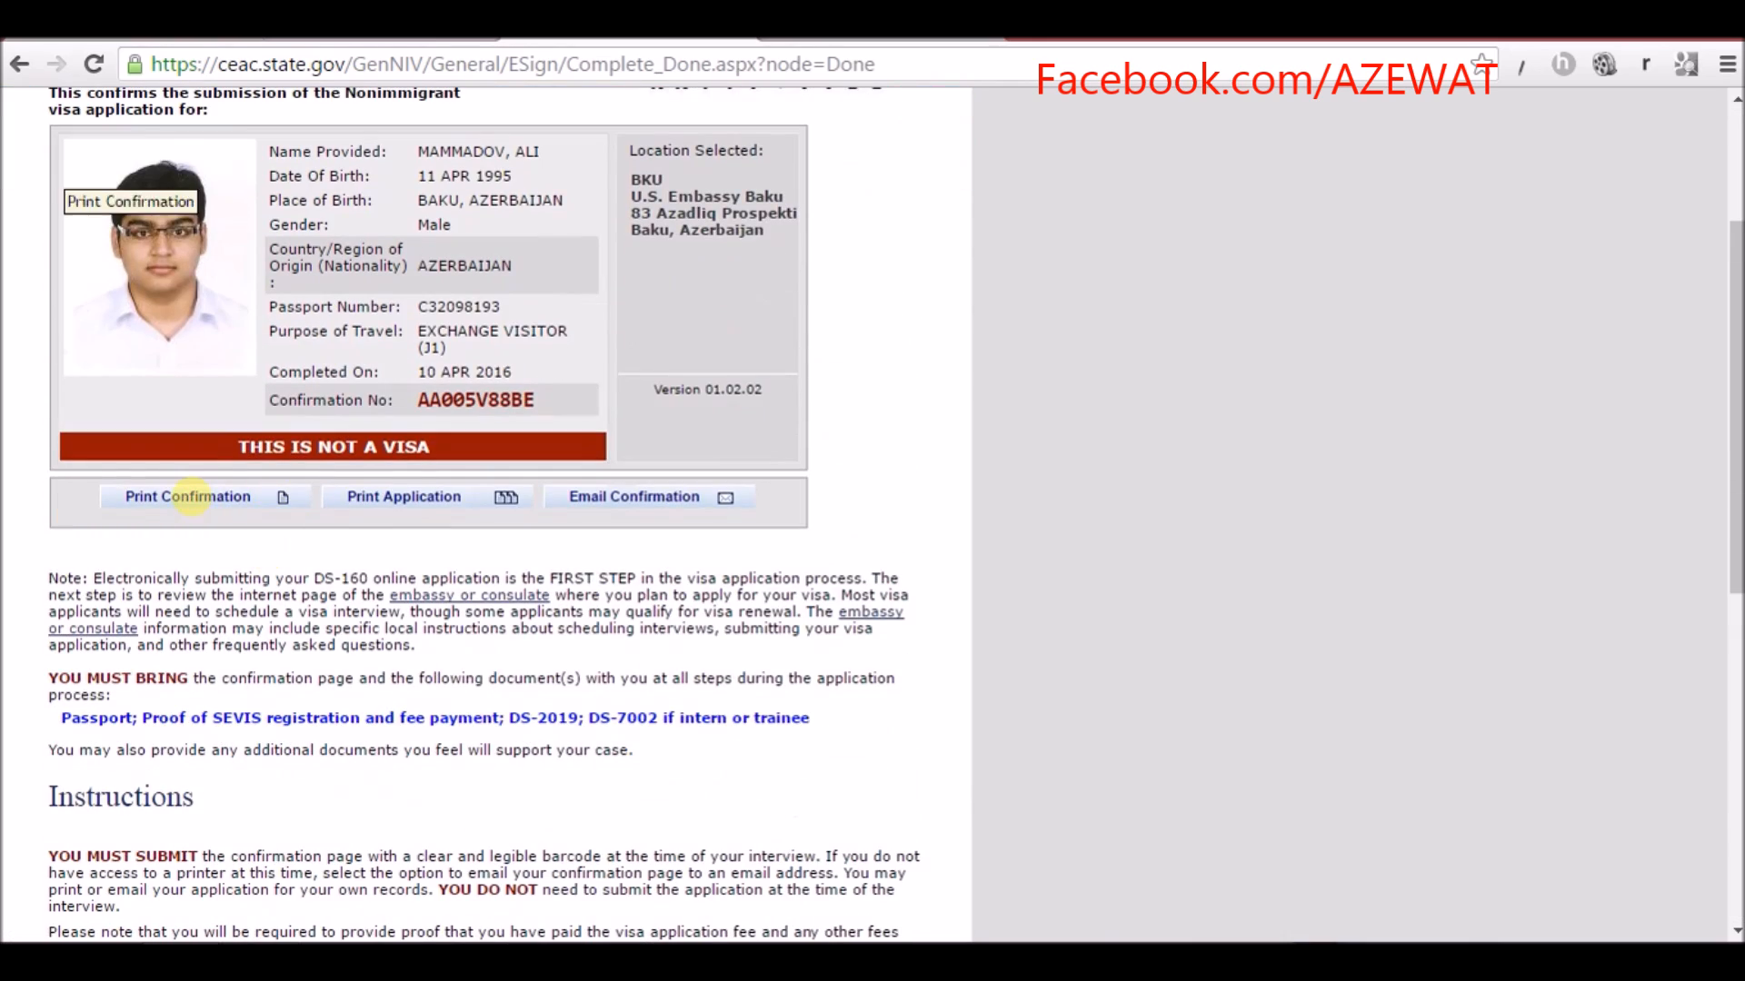
- Open the print preview of the confirmation page and cancel it without printing
left_click(191, 497)
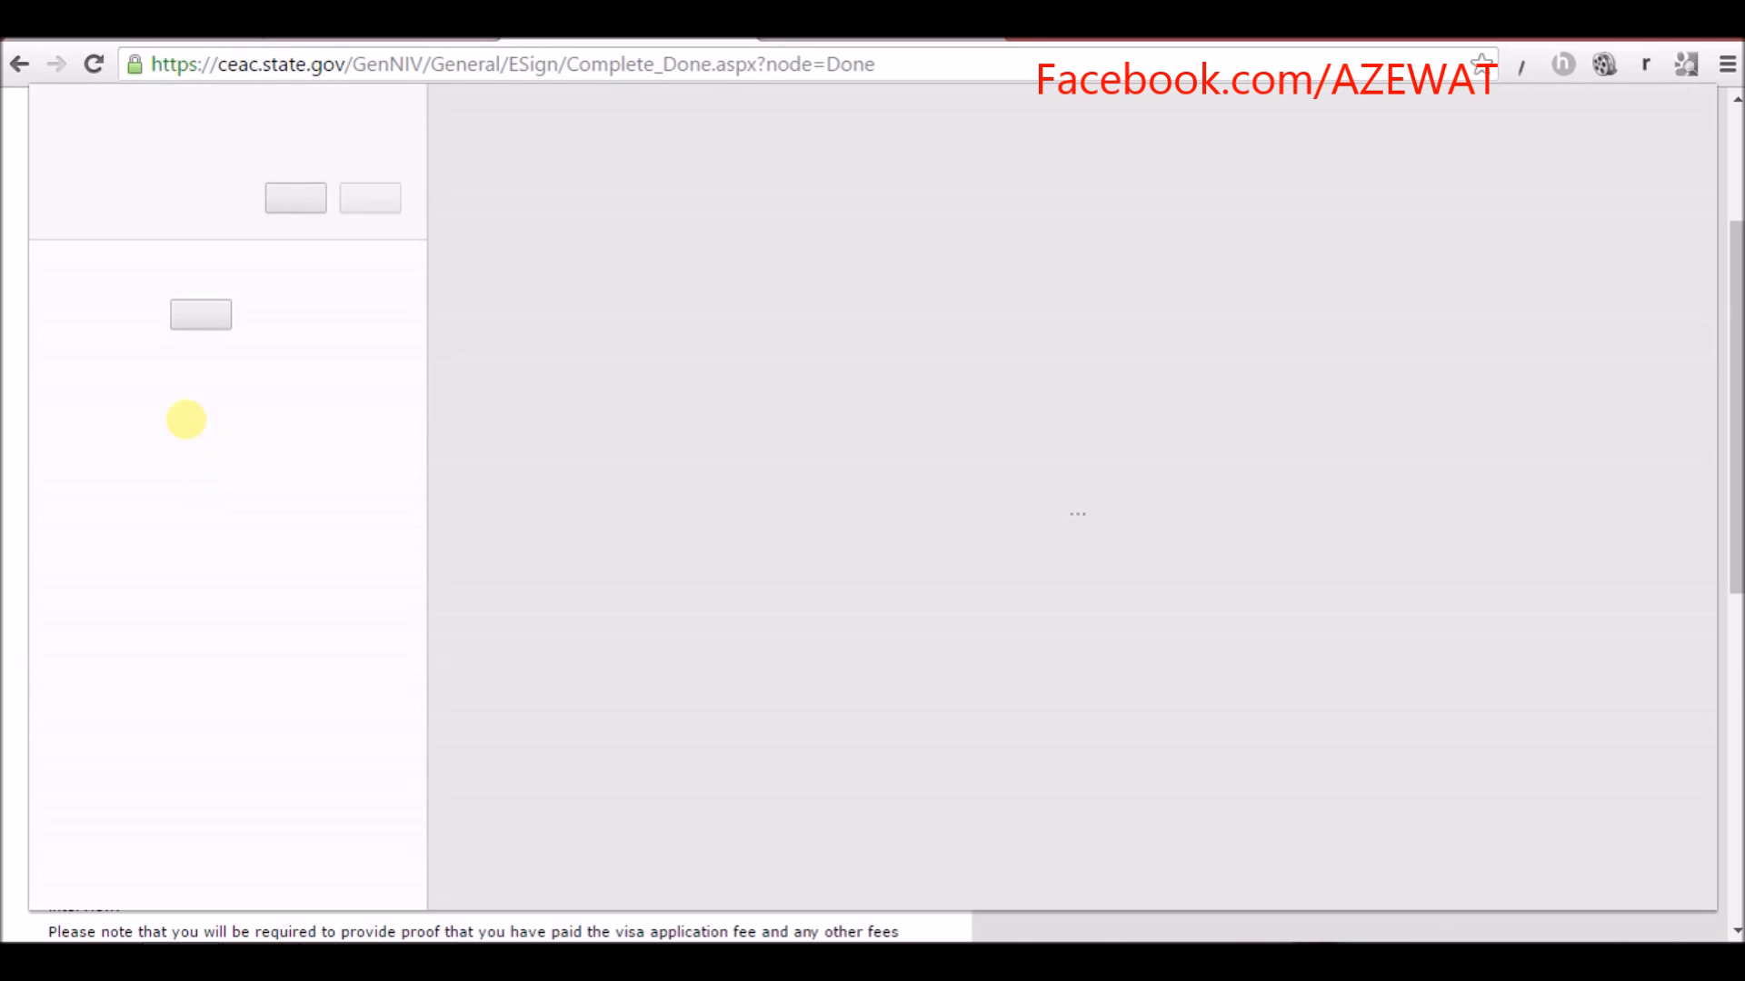
left_click(363, 198)
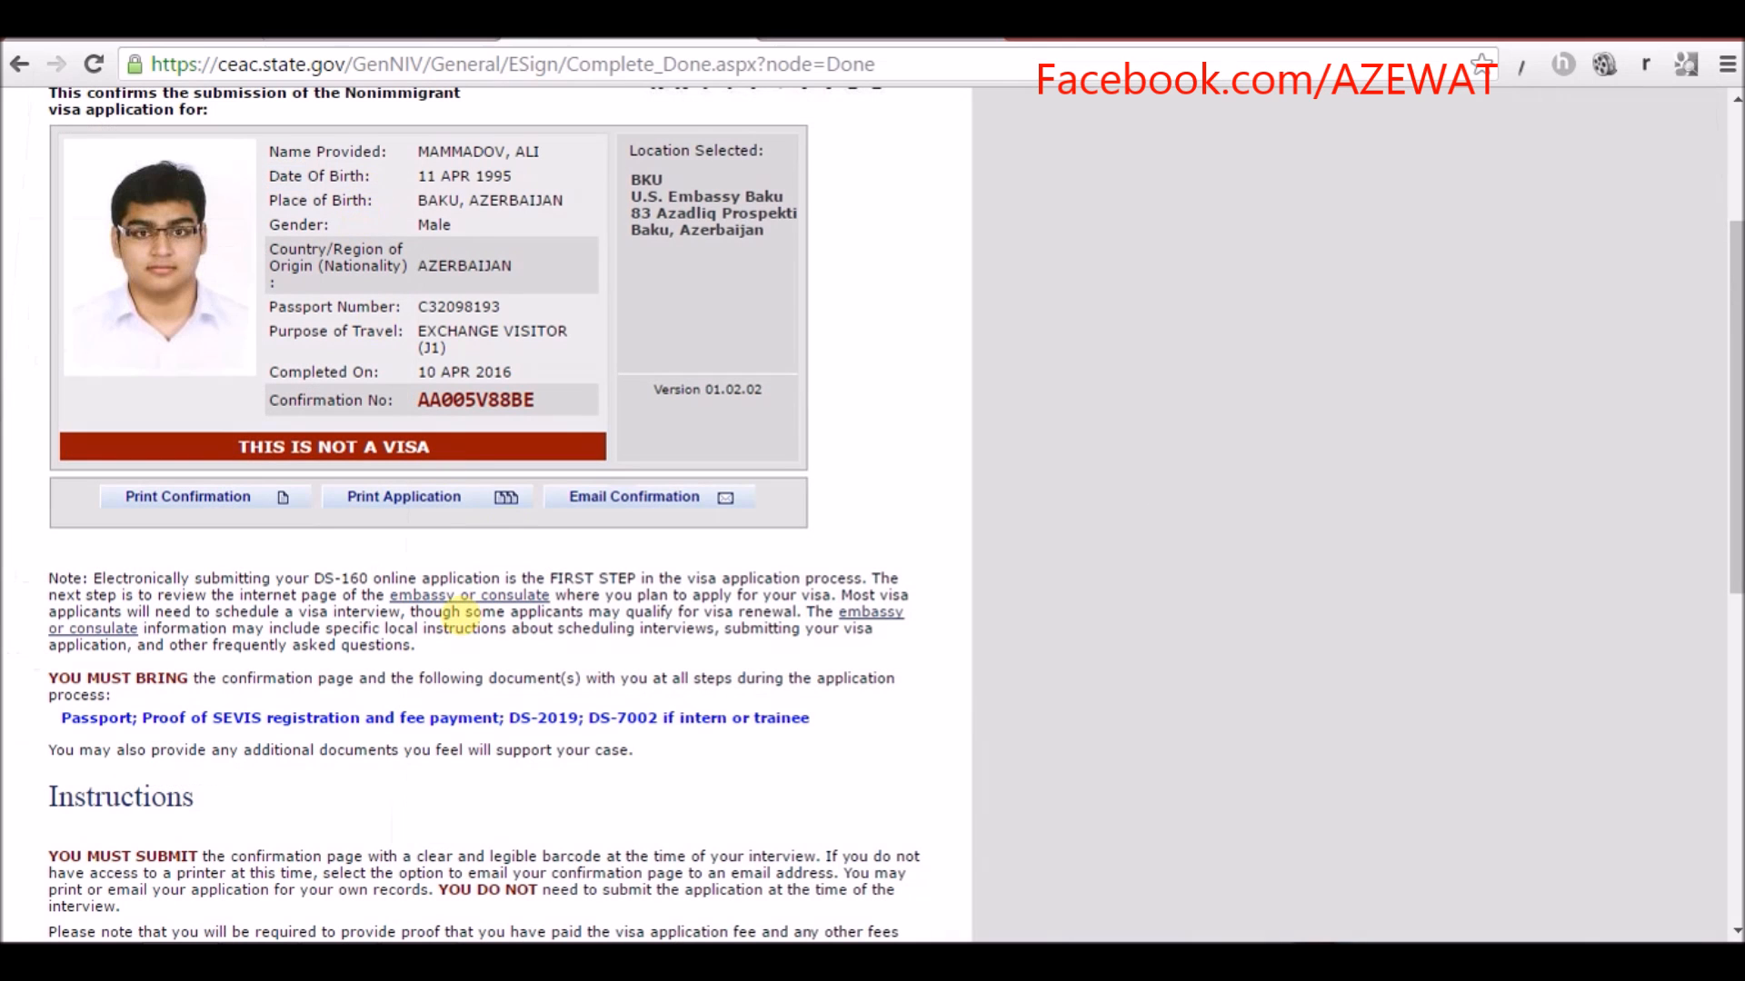
- Email the confirmation page to an additional recipient, entering and confirming that recipient's email address
scroll(636, 382, "down", 1)
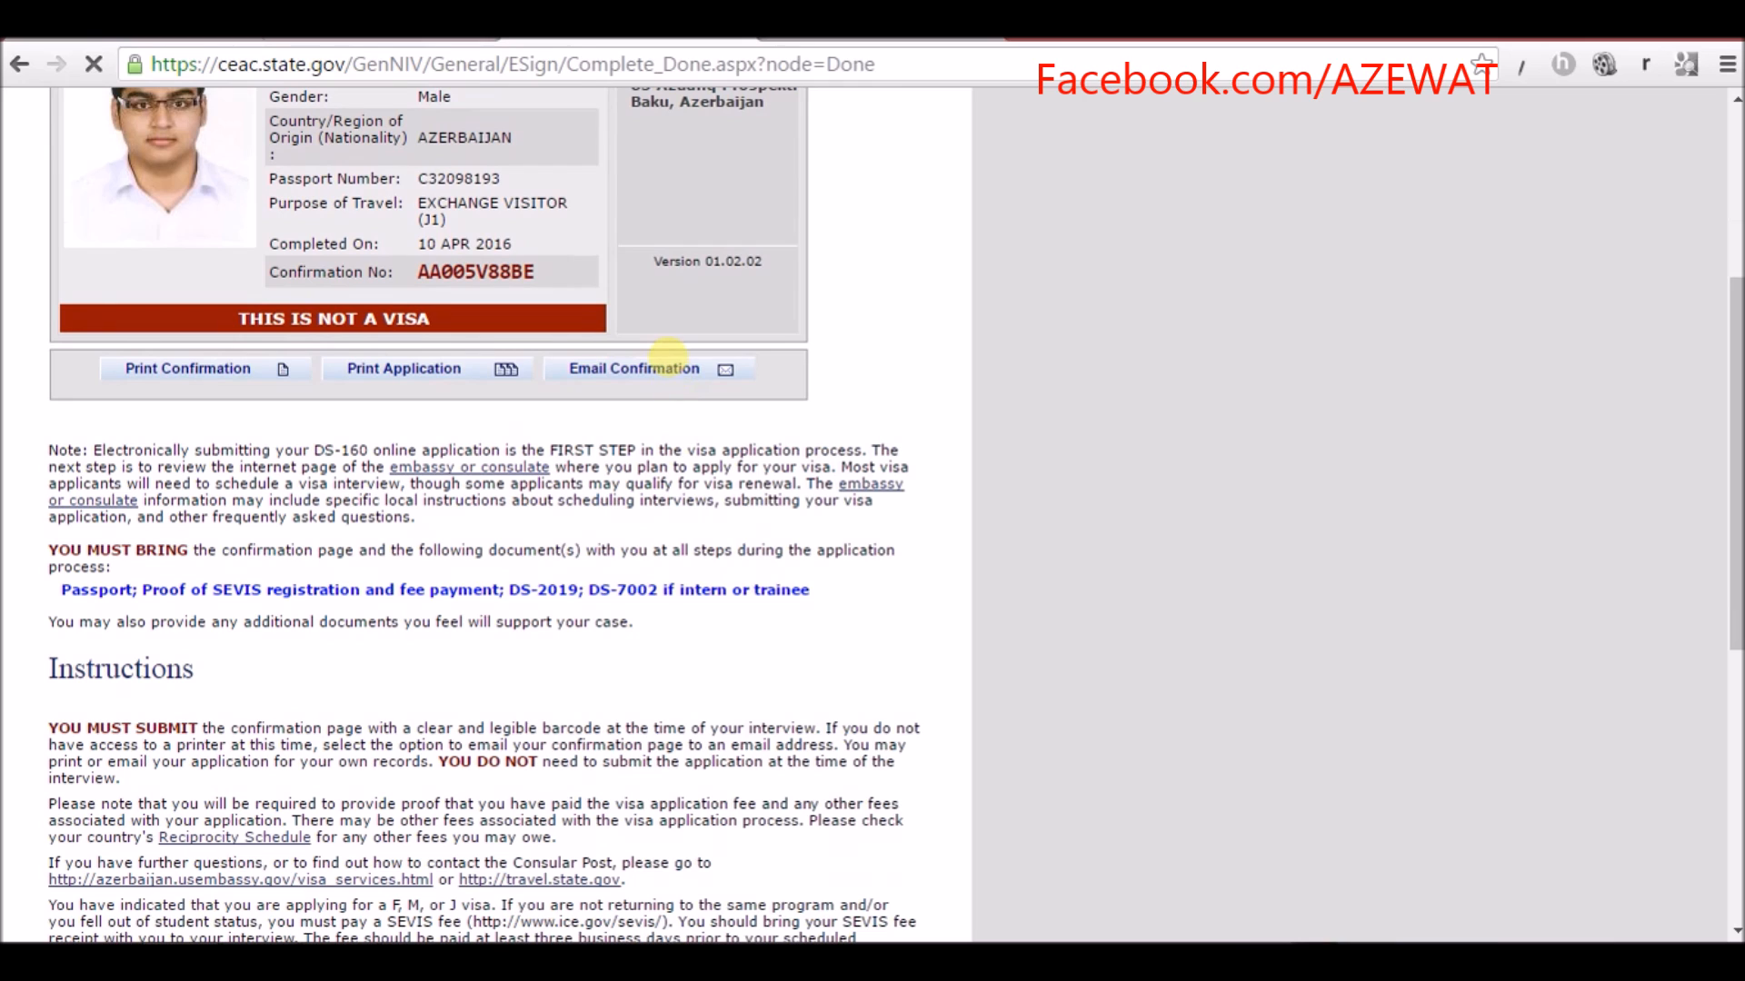
left_click(667, 363)
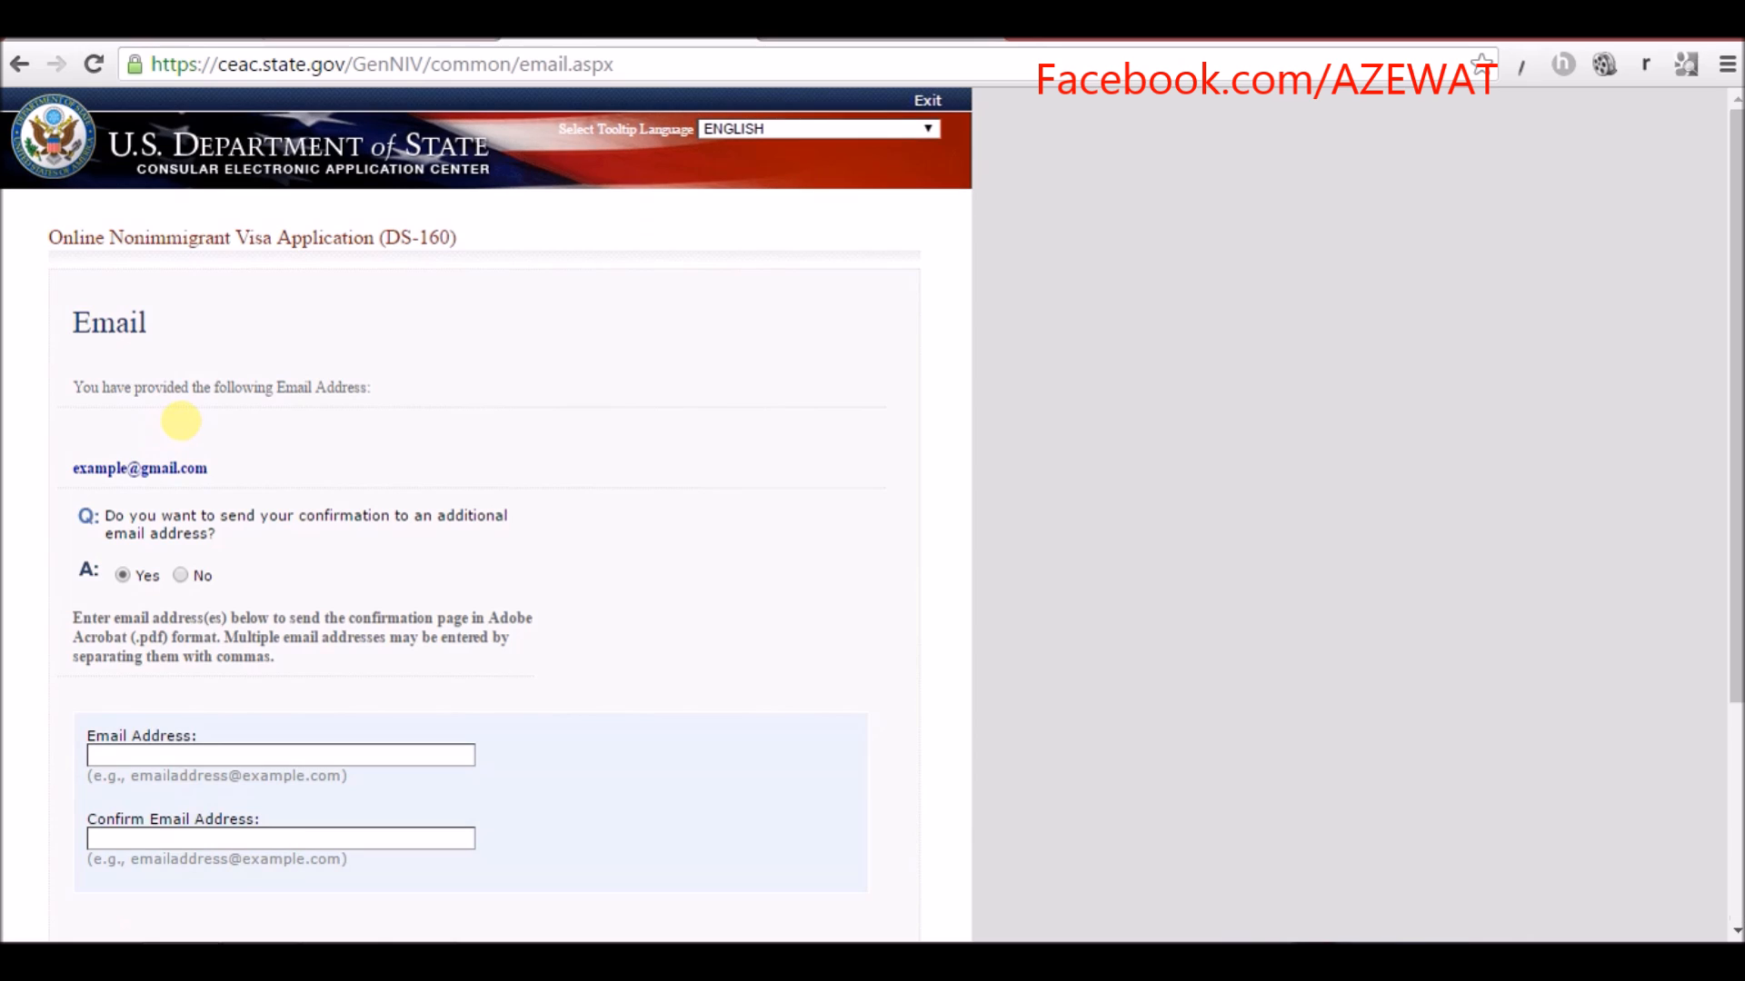
scroll(178, 381, "down", 4)
scroll(183, 398, "up", 3)
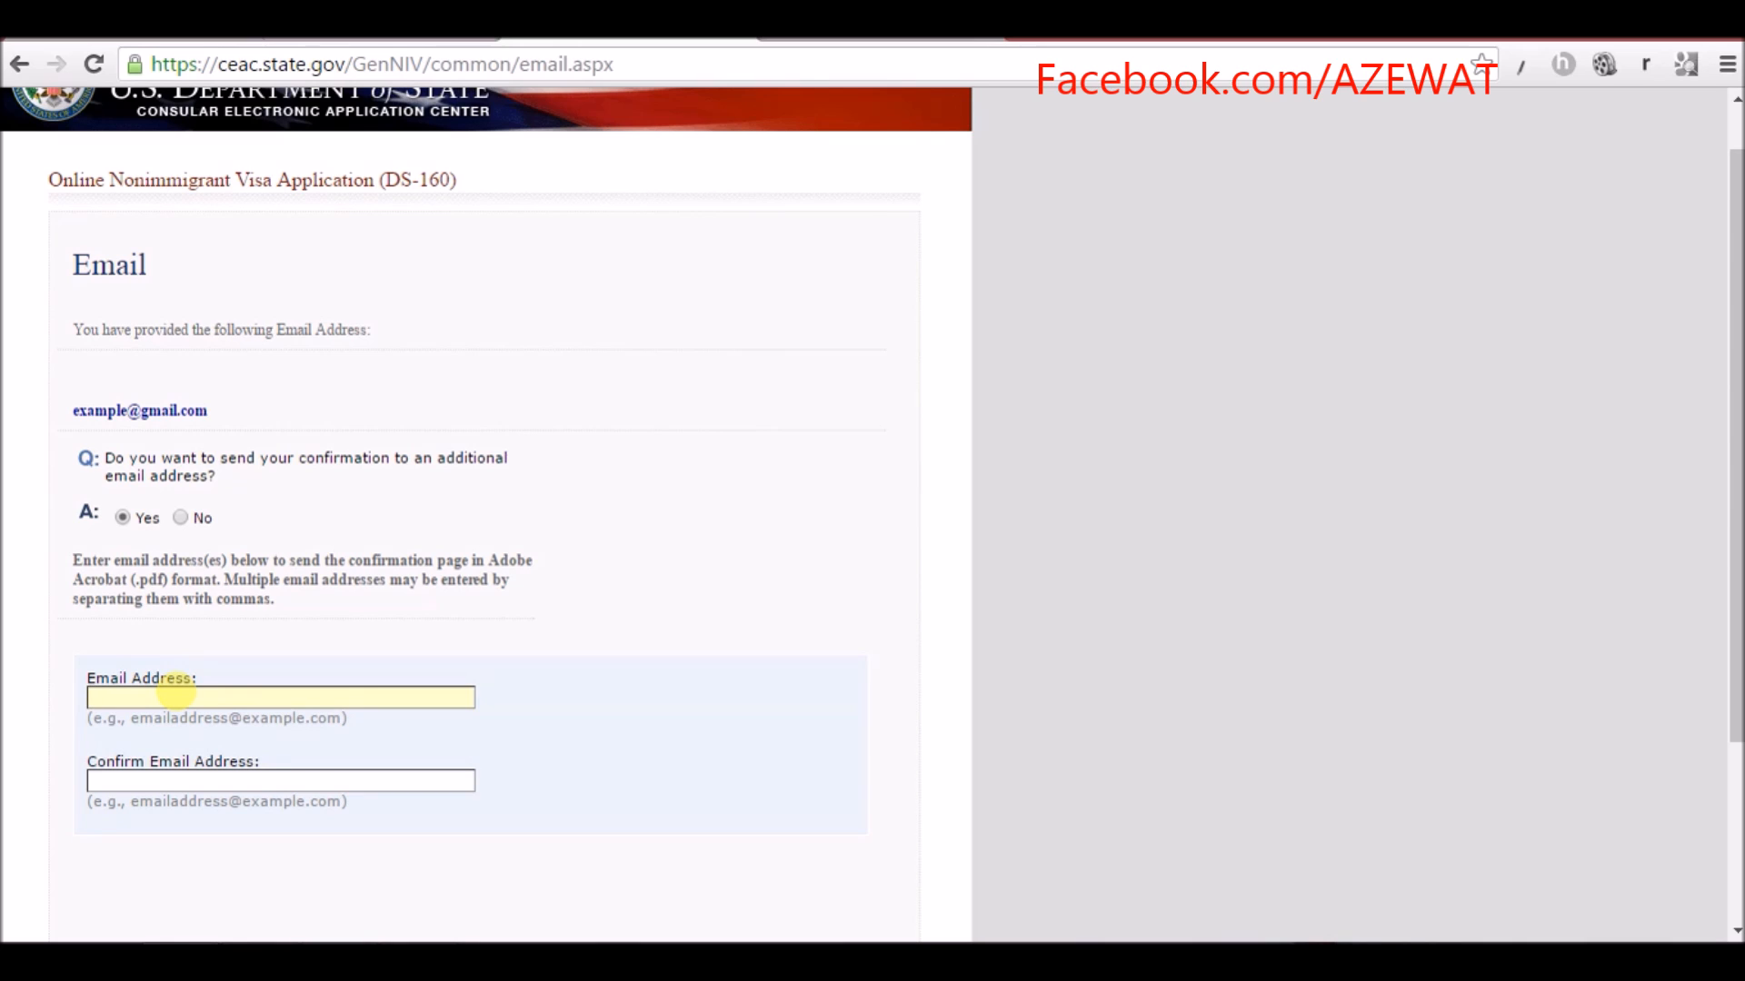
type("@iec.az")
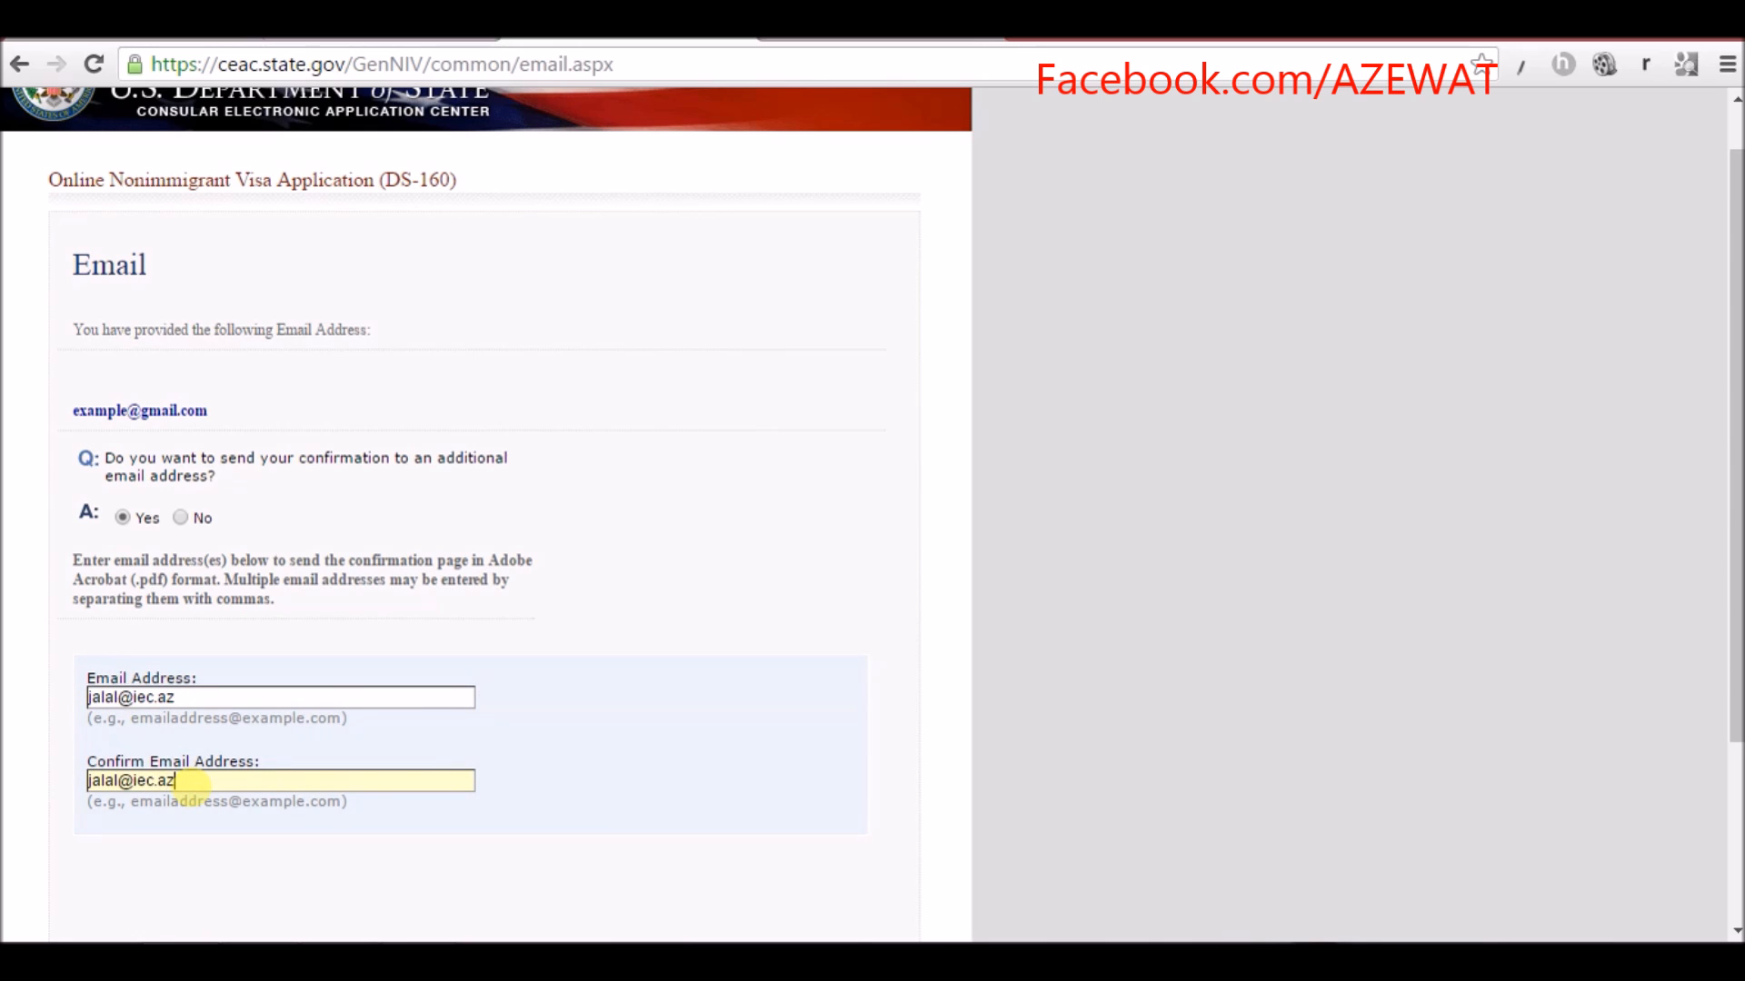
scroll(582, 691, "down", 3)
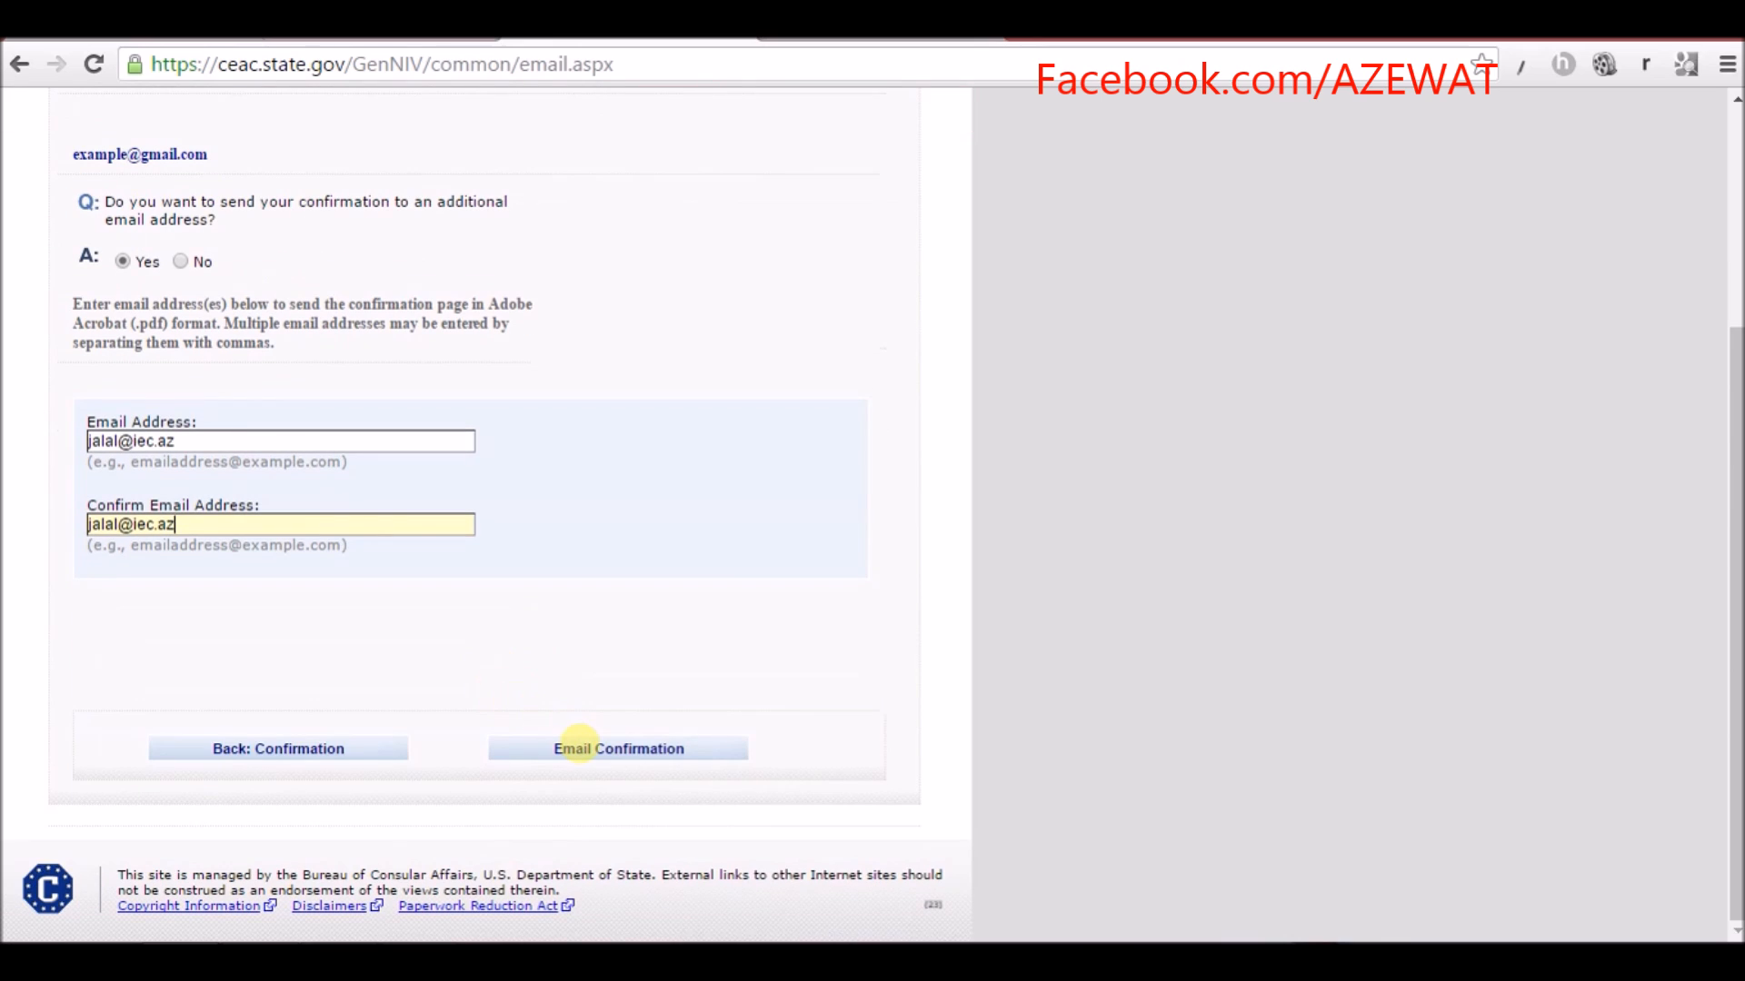
left_click(579, 742)
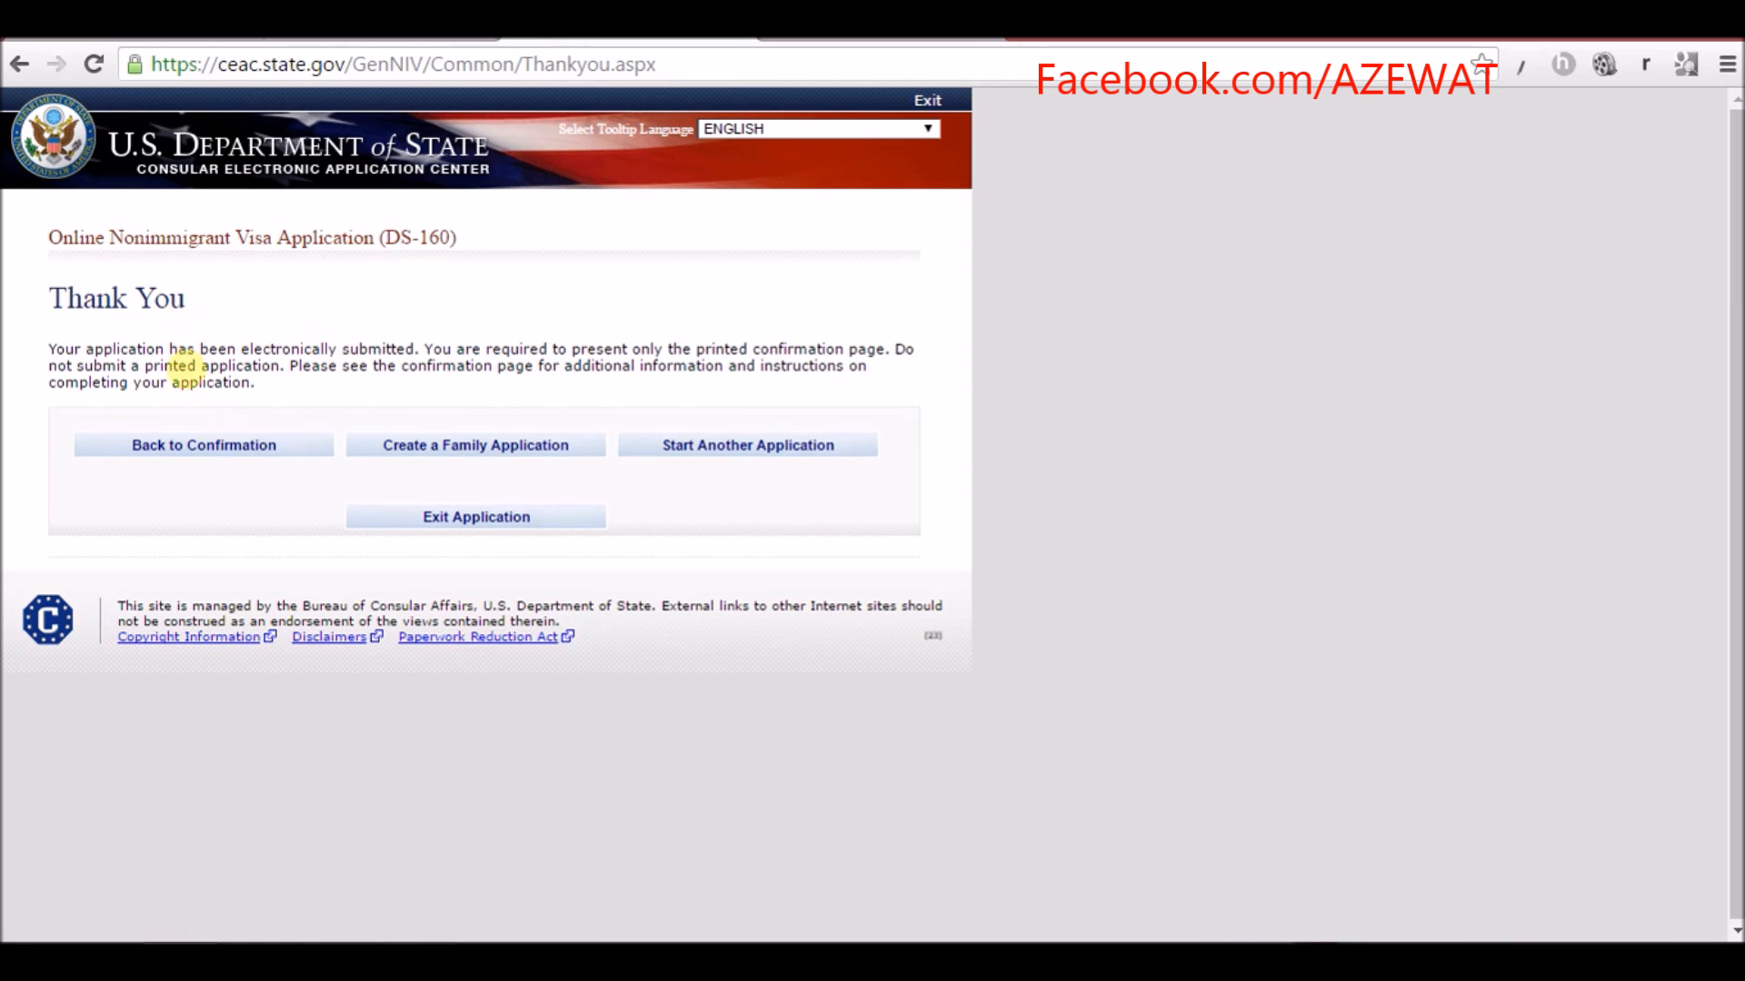
- Return to the application's confirmation page and review its barcode, applicant details and instructions
left_click(229, 449)
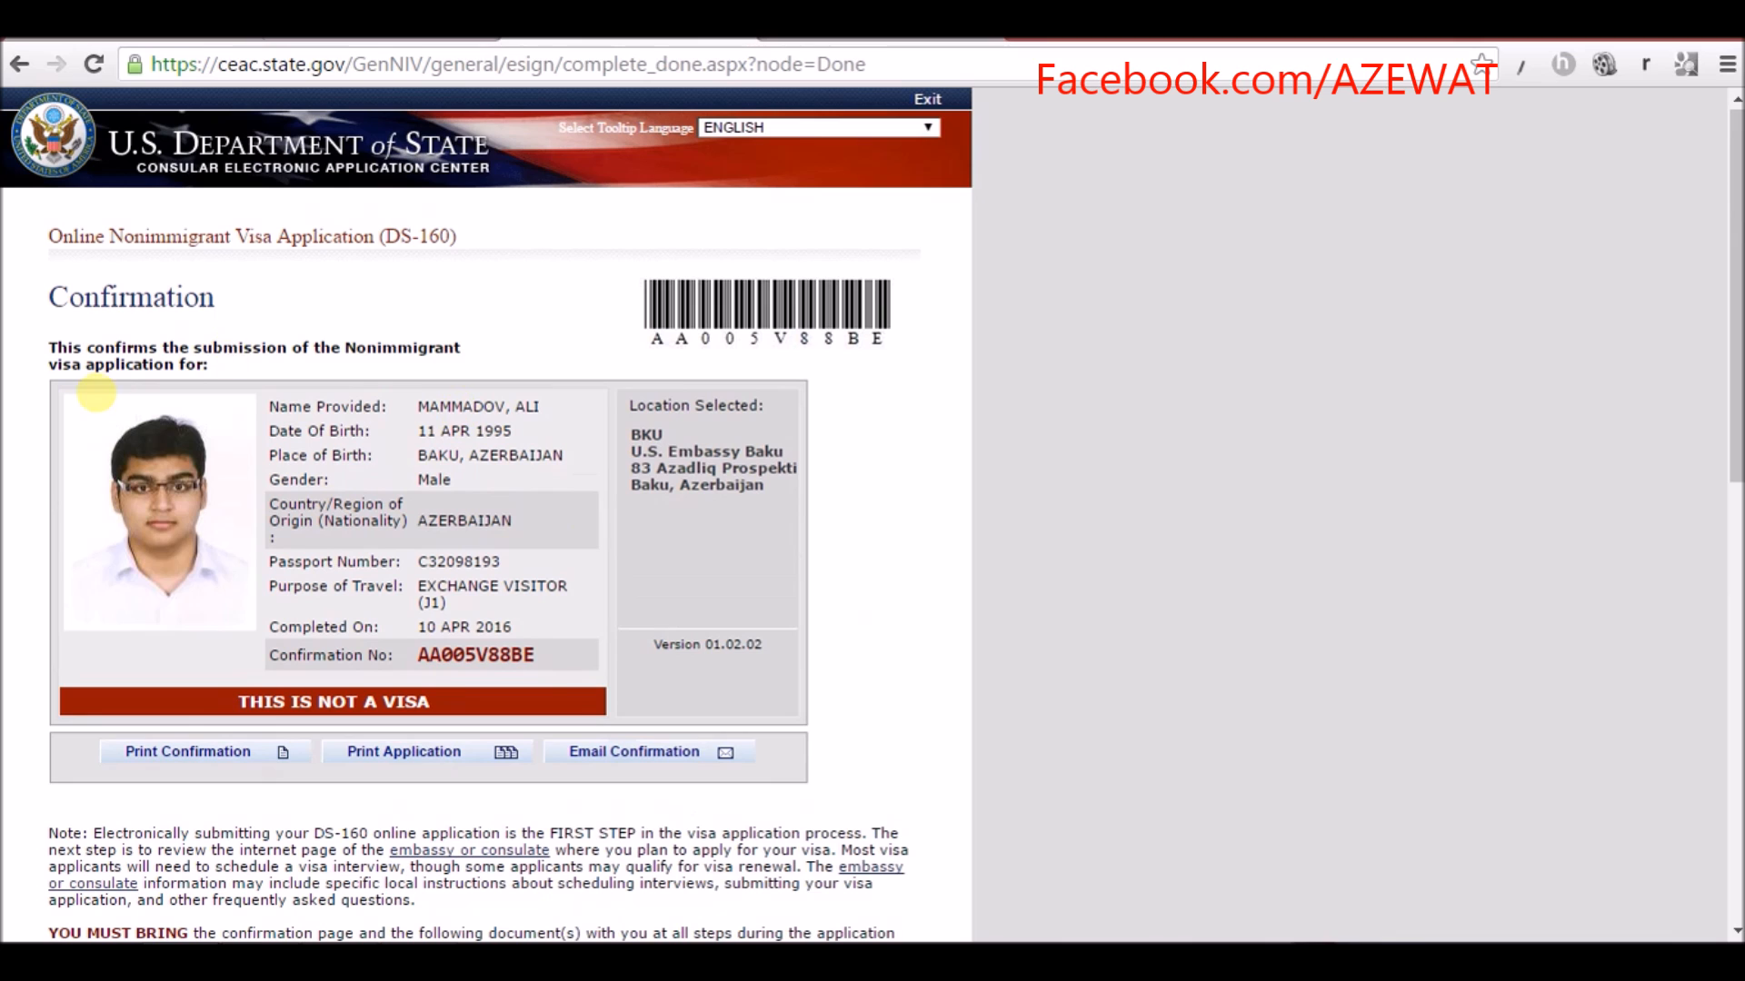
scroll(84, 325, "down", 3)
scroll(109, 325, "up", 3)
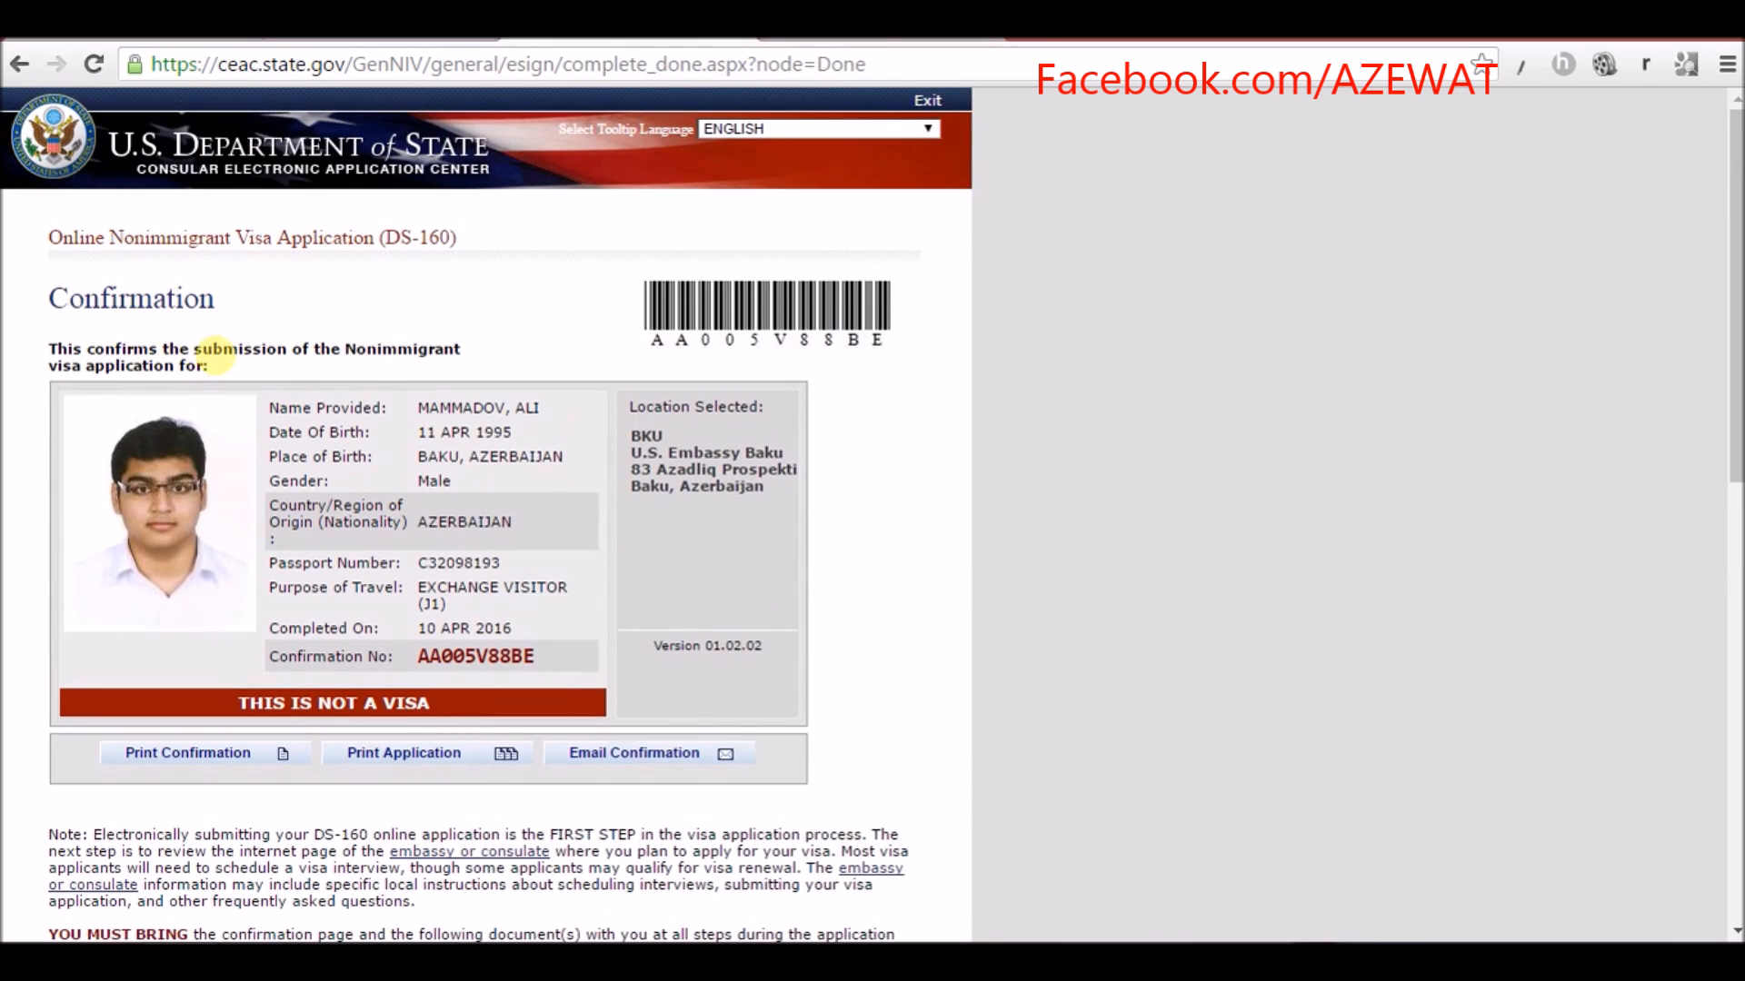
scroll(214, 349, "down", 10)
scroll(214, 350, "up", 10)
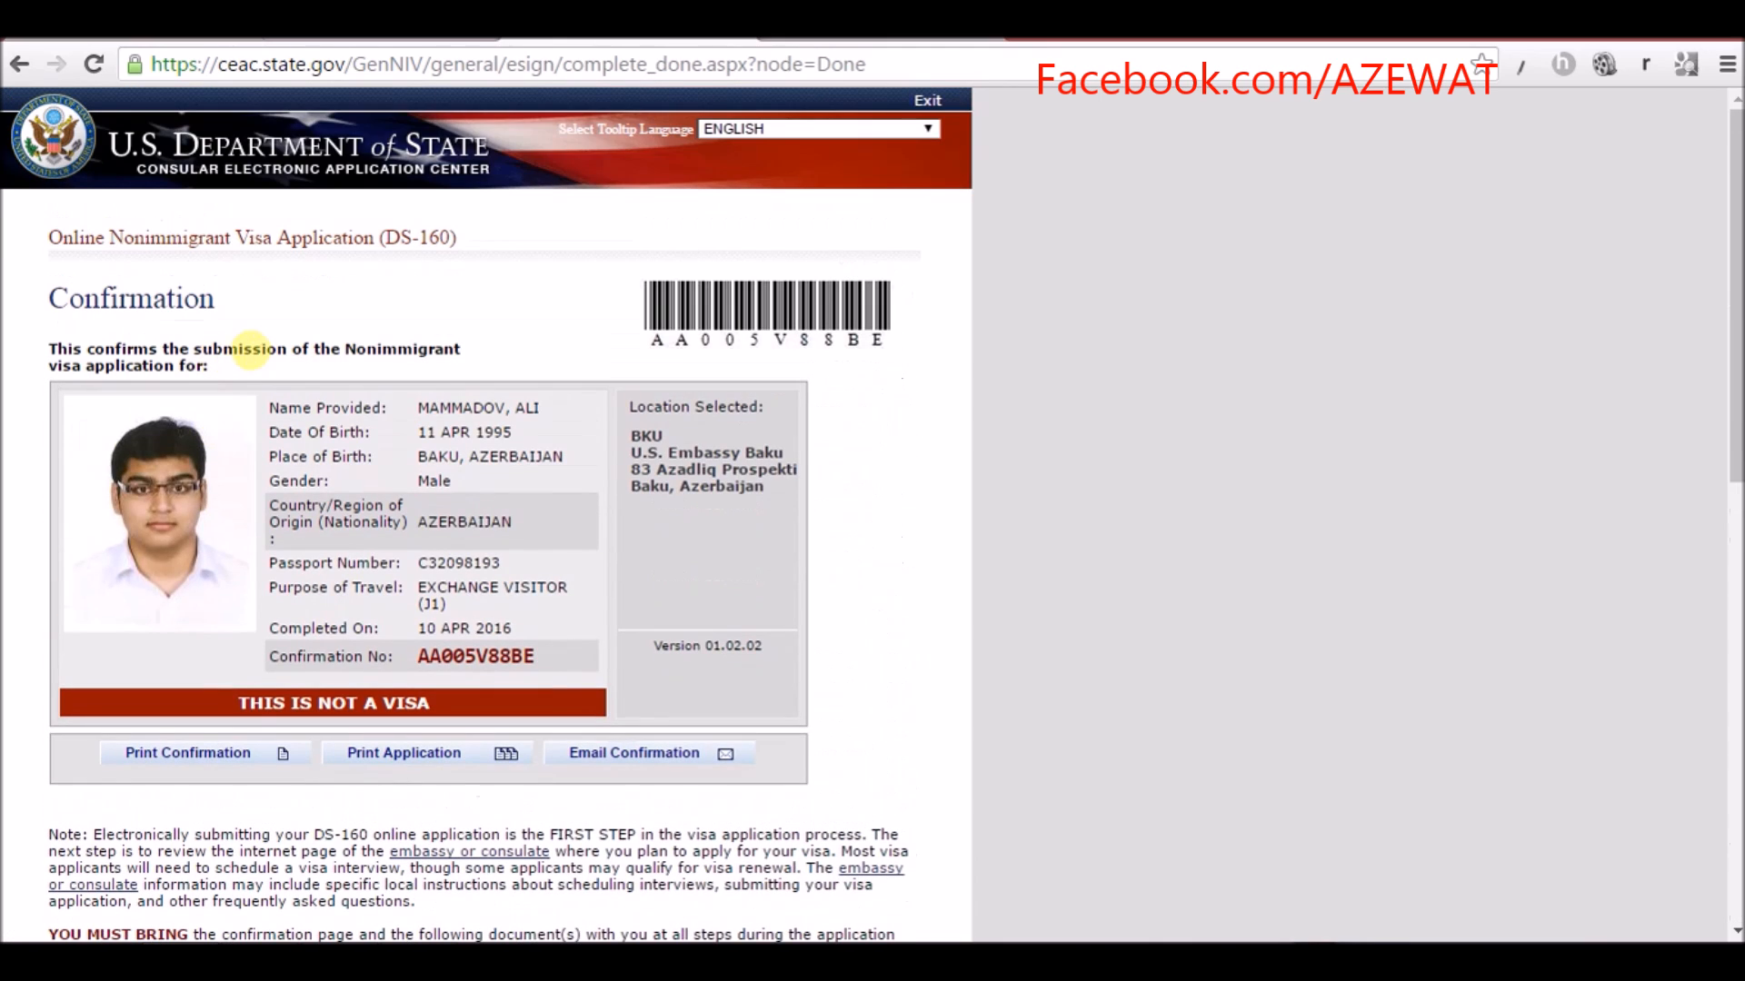